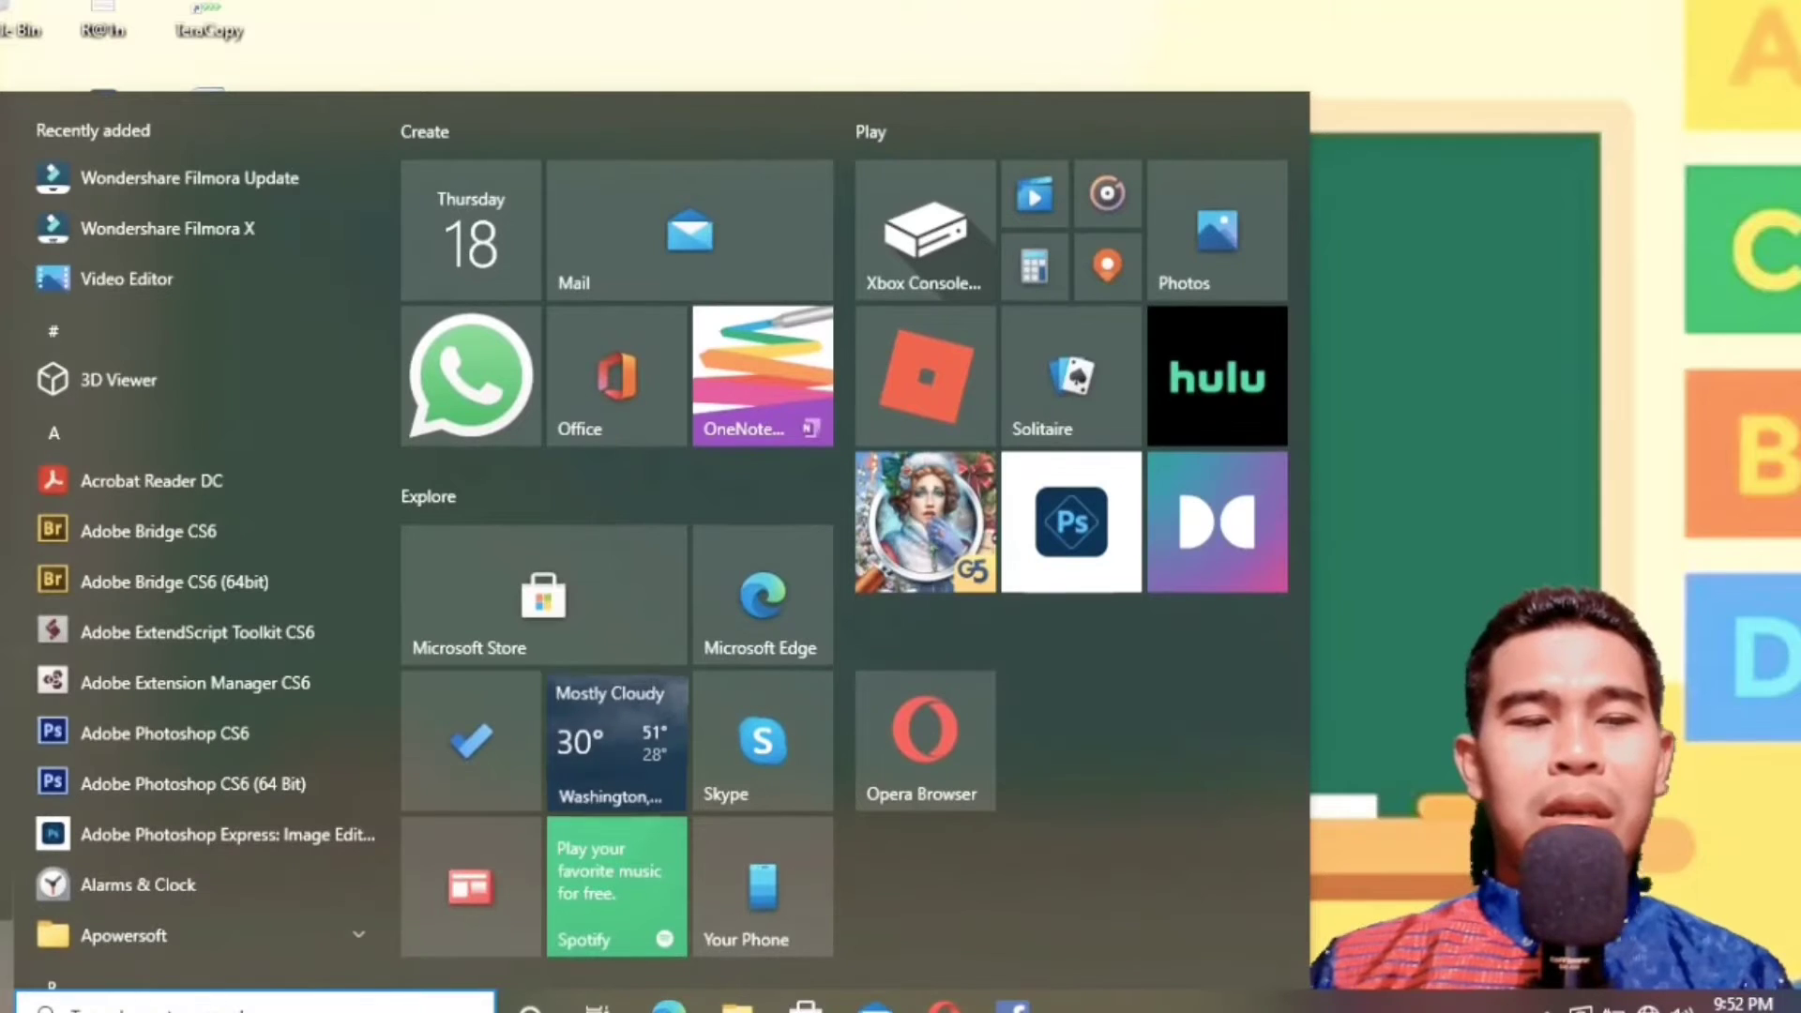
Launch Microsoft Excel 2010 from the Microsoft Office programs, dismiss the activation wizard and maximize the blank workbook.
{"action": "scroll", "coordinate": [197, 639], "scroll_direction": "down", "scroll_amount": 5}
{"action": "scroll", "coordinate": [198, 639], "scroll_direction": "down", "scroll_amount": 12}
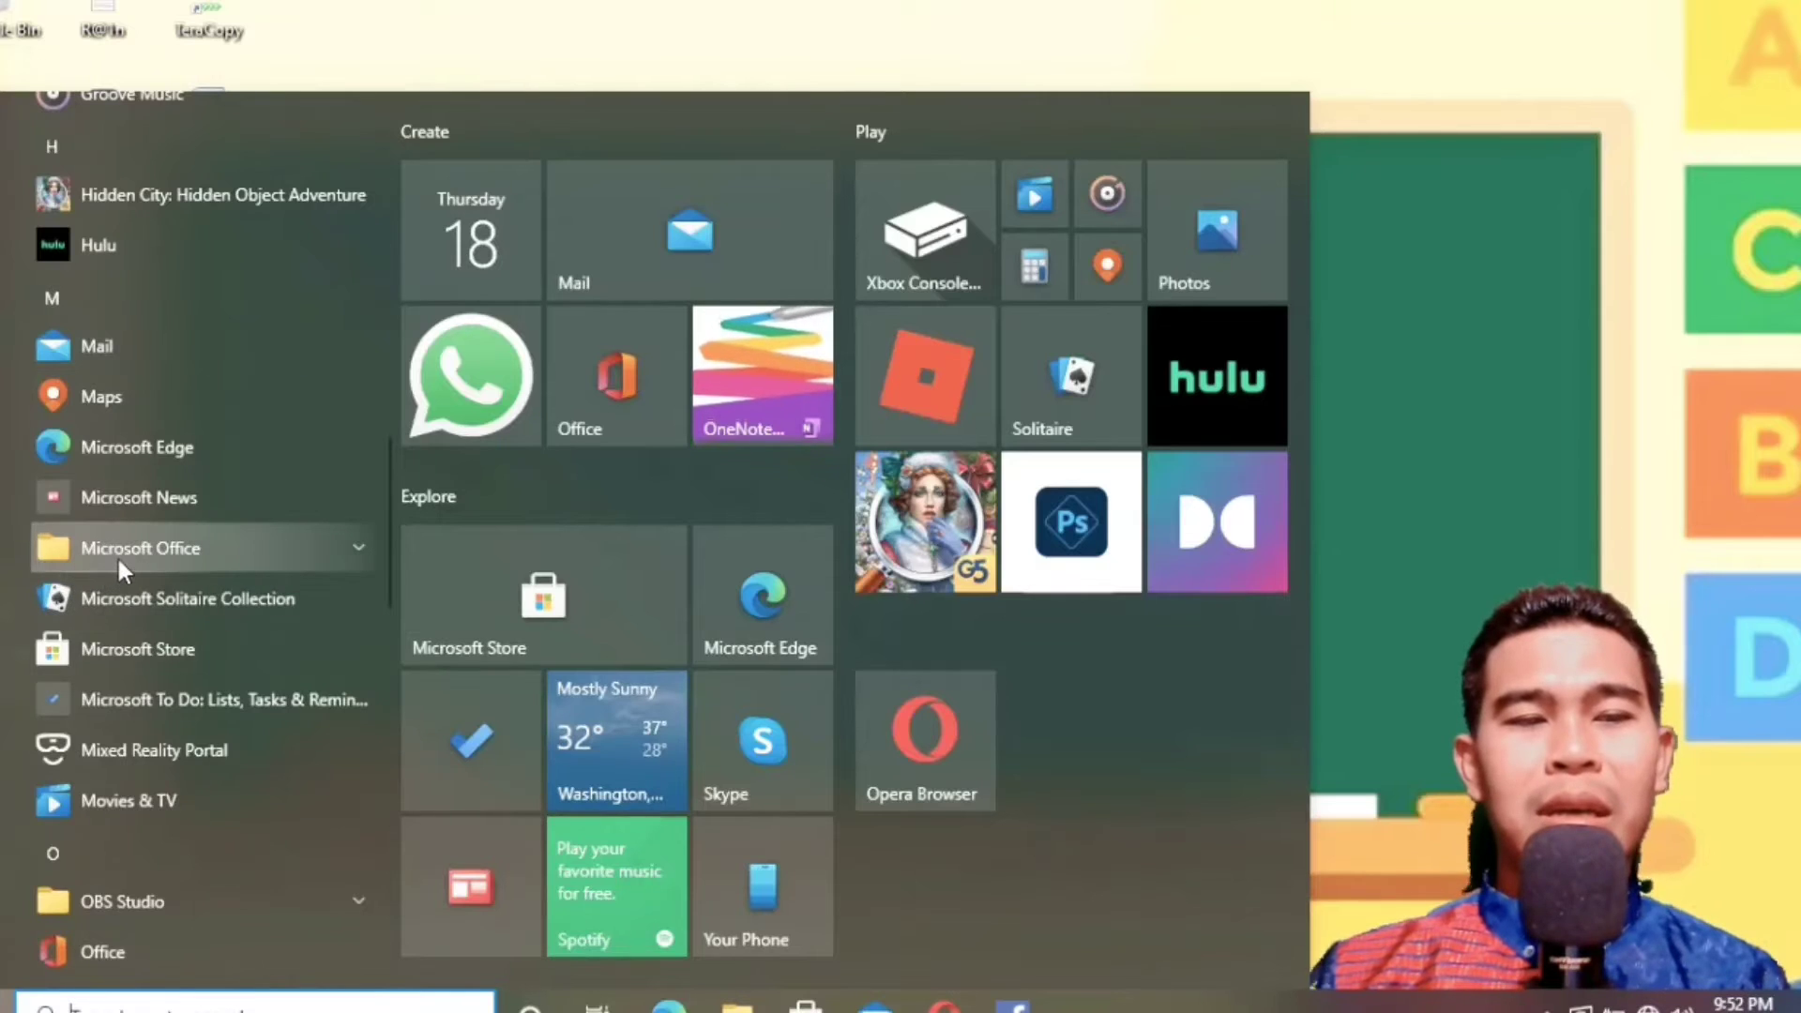
{"action": "left_click", "coordinate": [121, 553]}
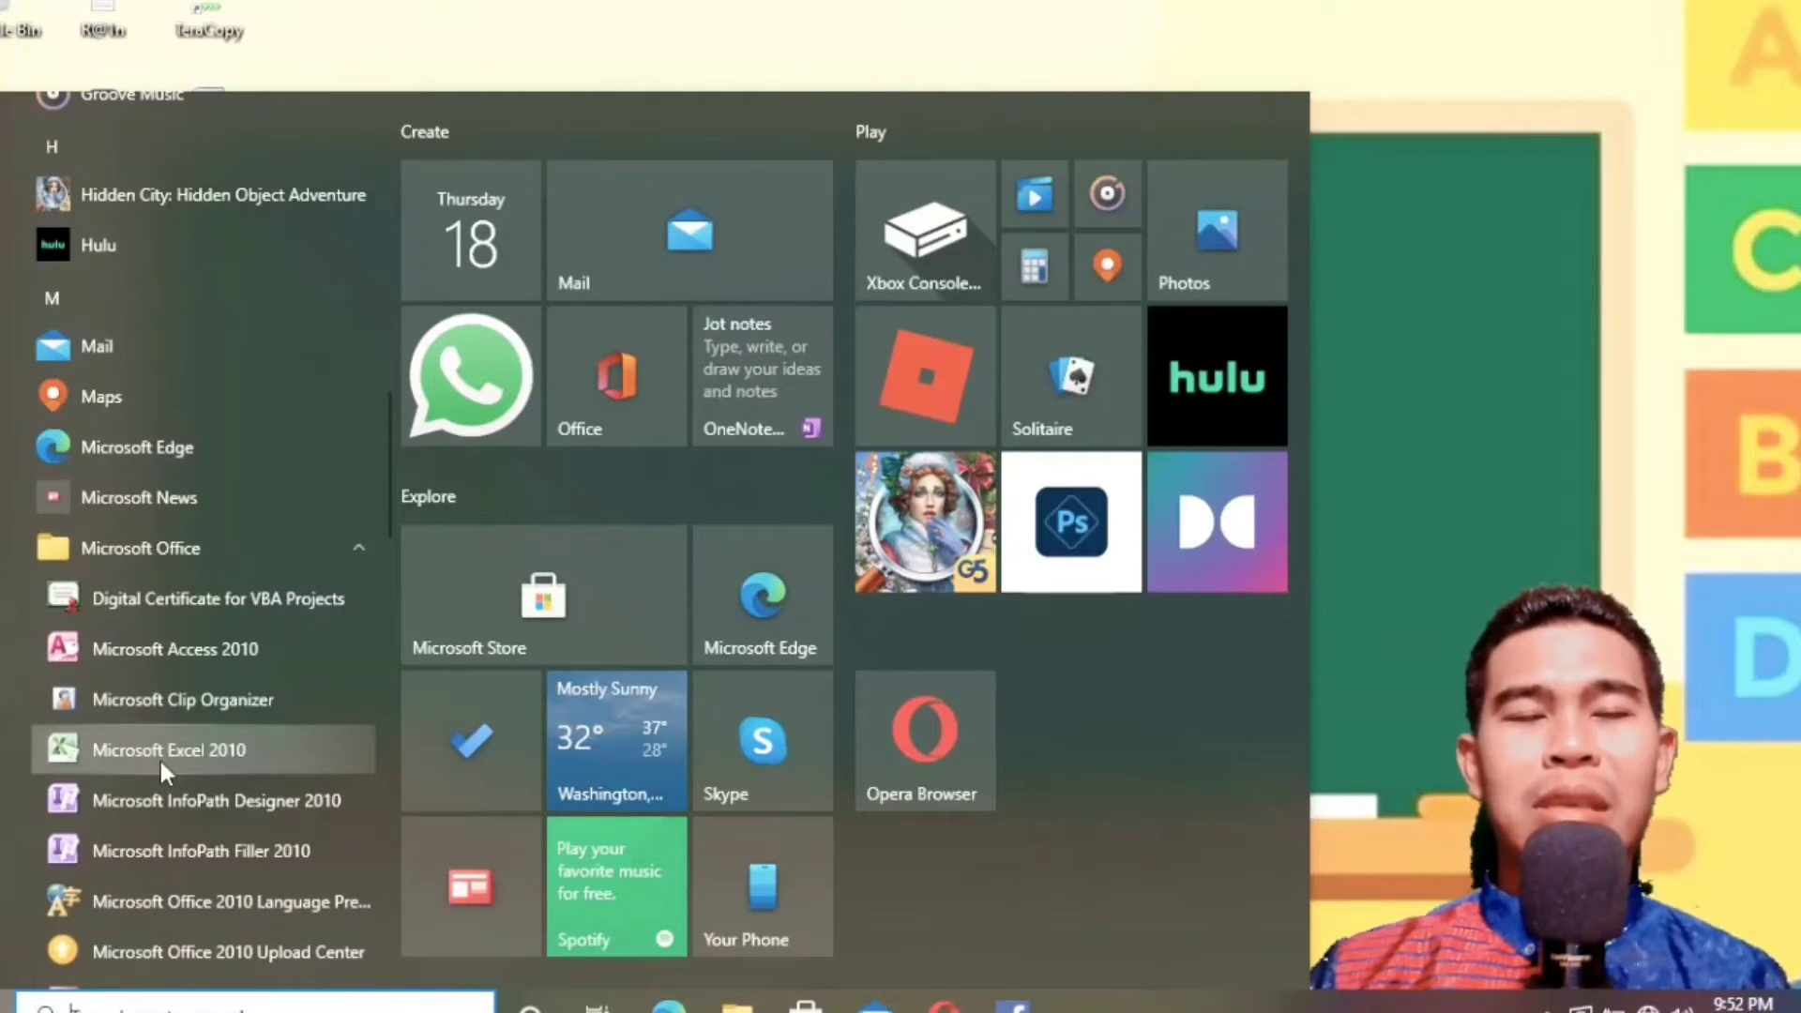
{"action": "left_click", "coordinate": [160, 760]}
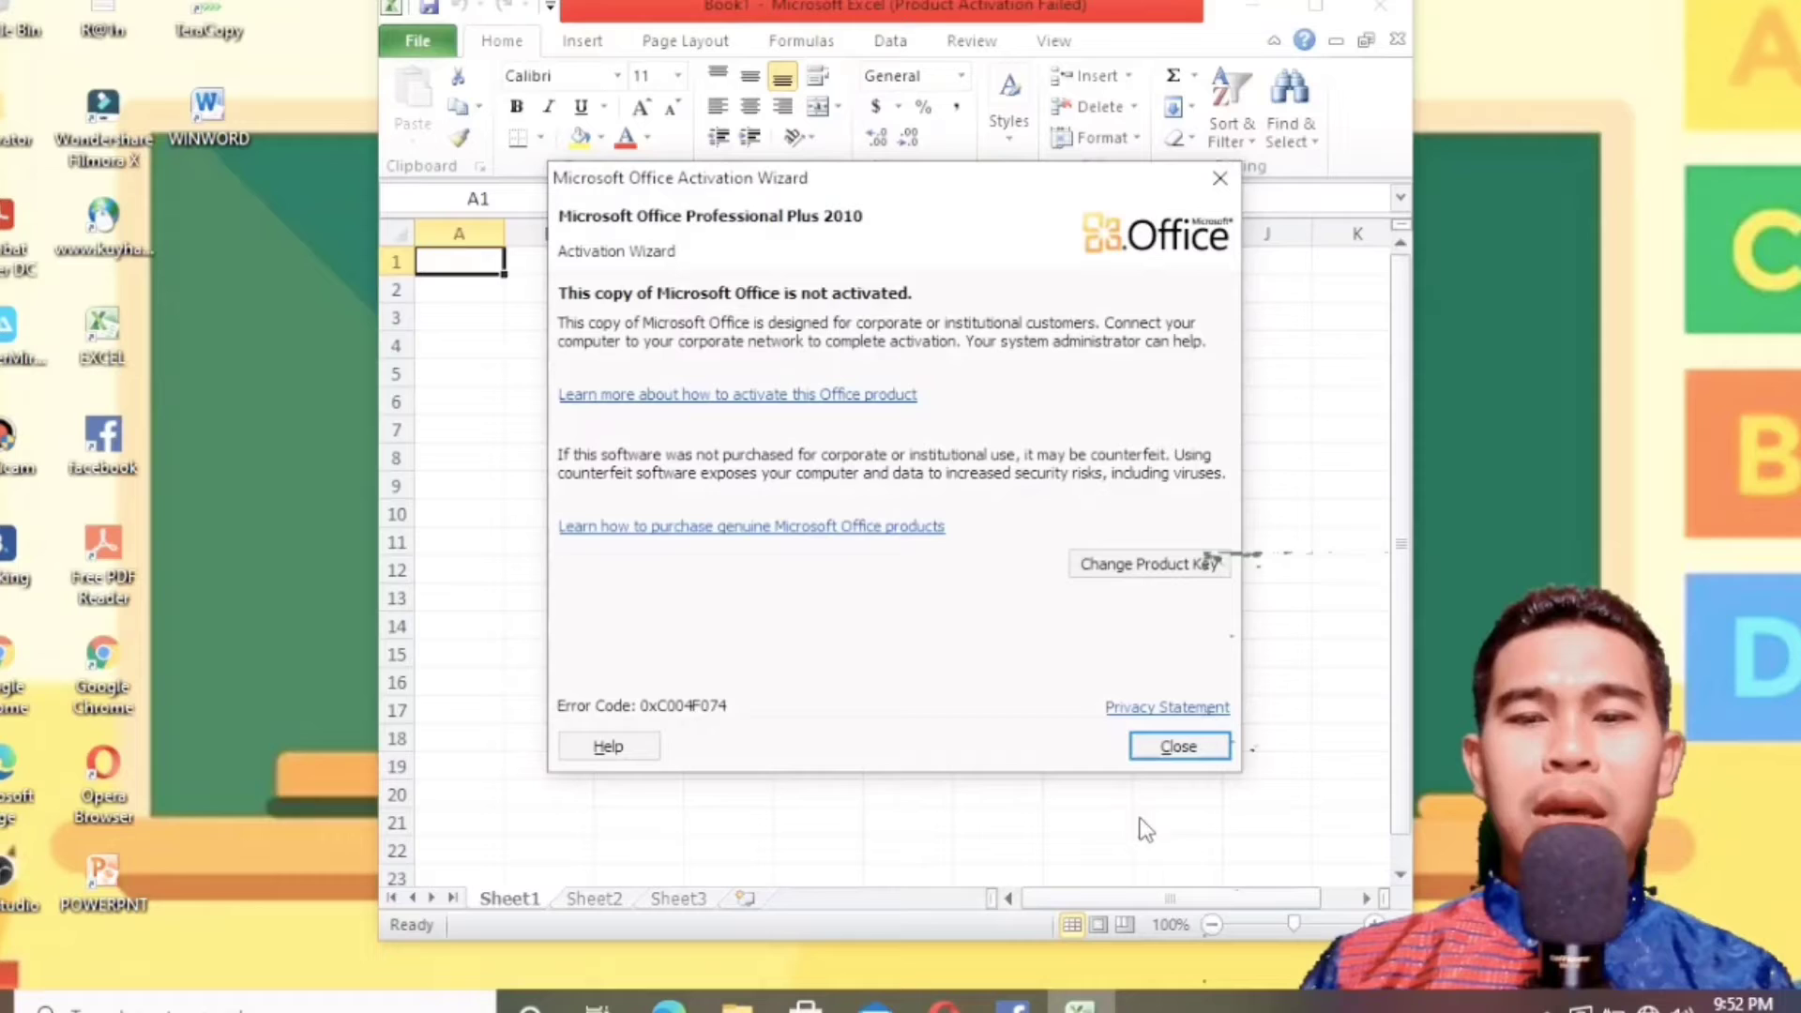
{"action": "left_click", "coordinate": [1178, 746]}
{"action": "left_click", "coordinate": [1316, 5]}
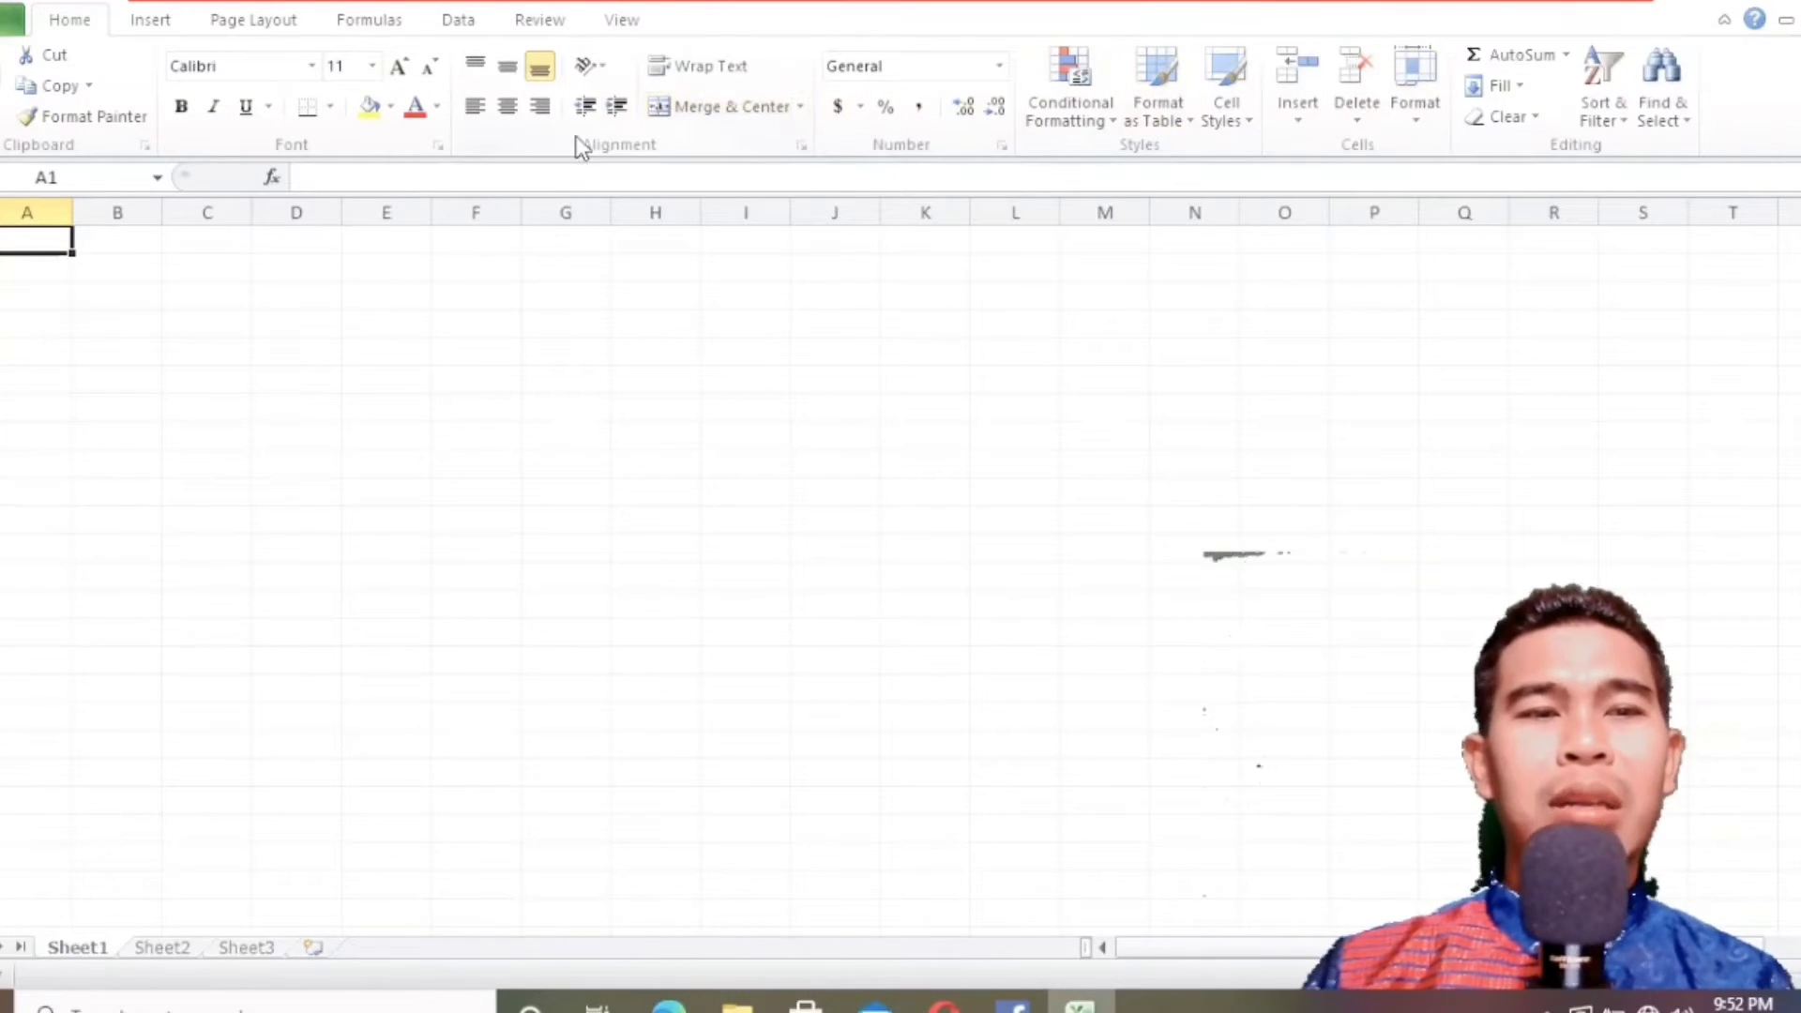
{"action": "left_click", "coordinate": [23, 182]}
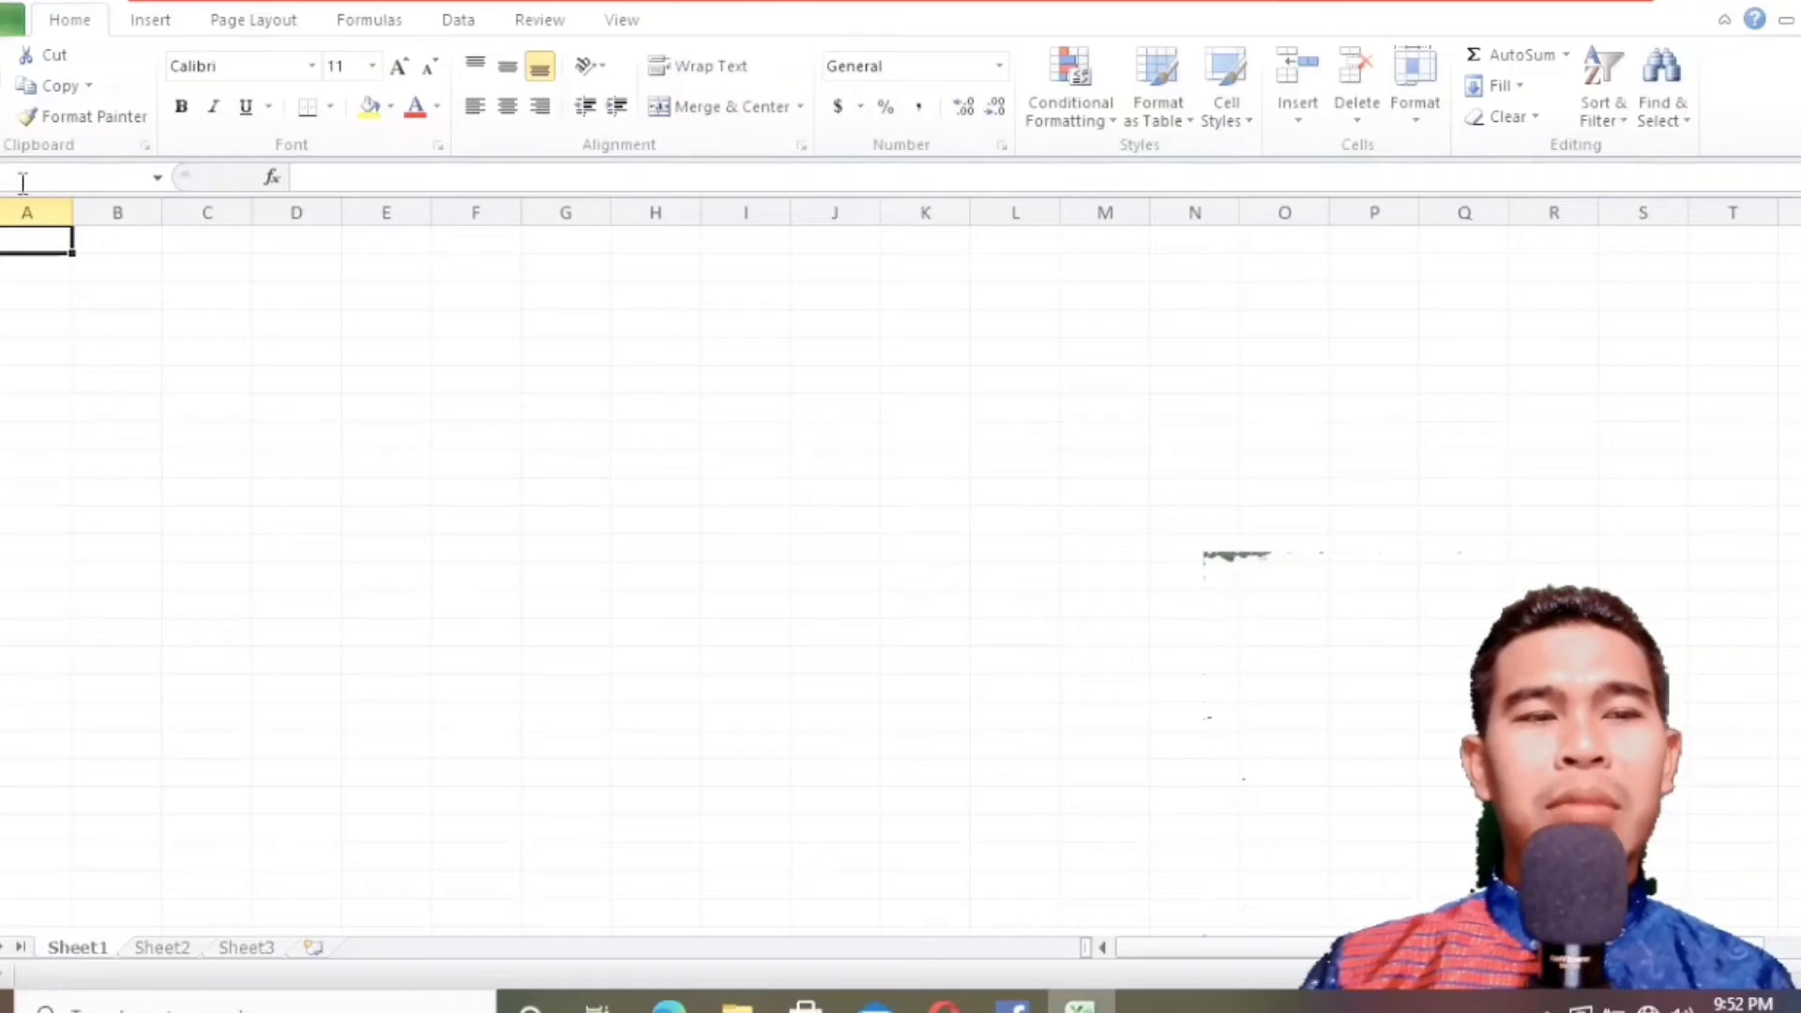
{"action": "left_click", "coordinate": [347, 178]}
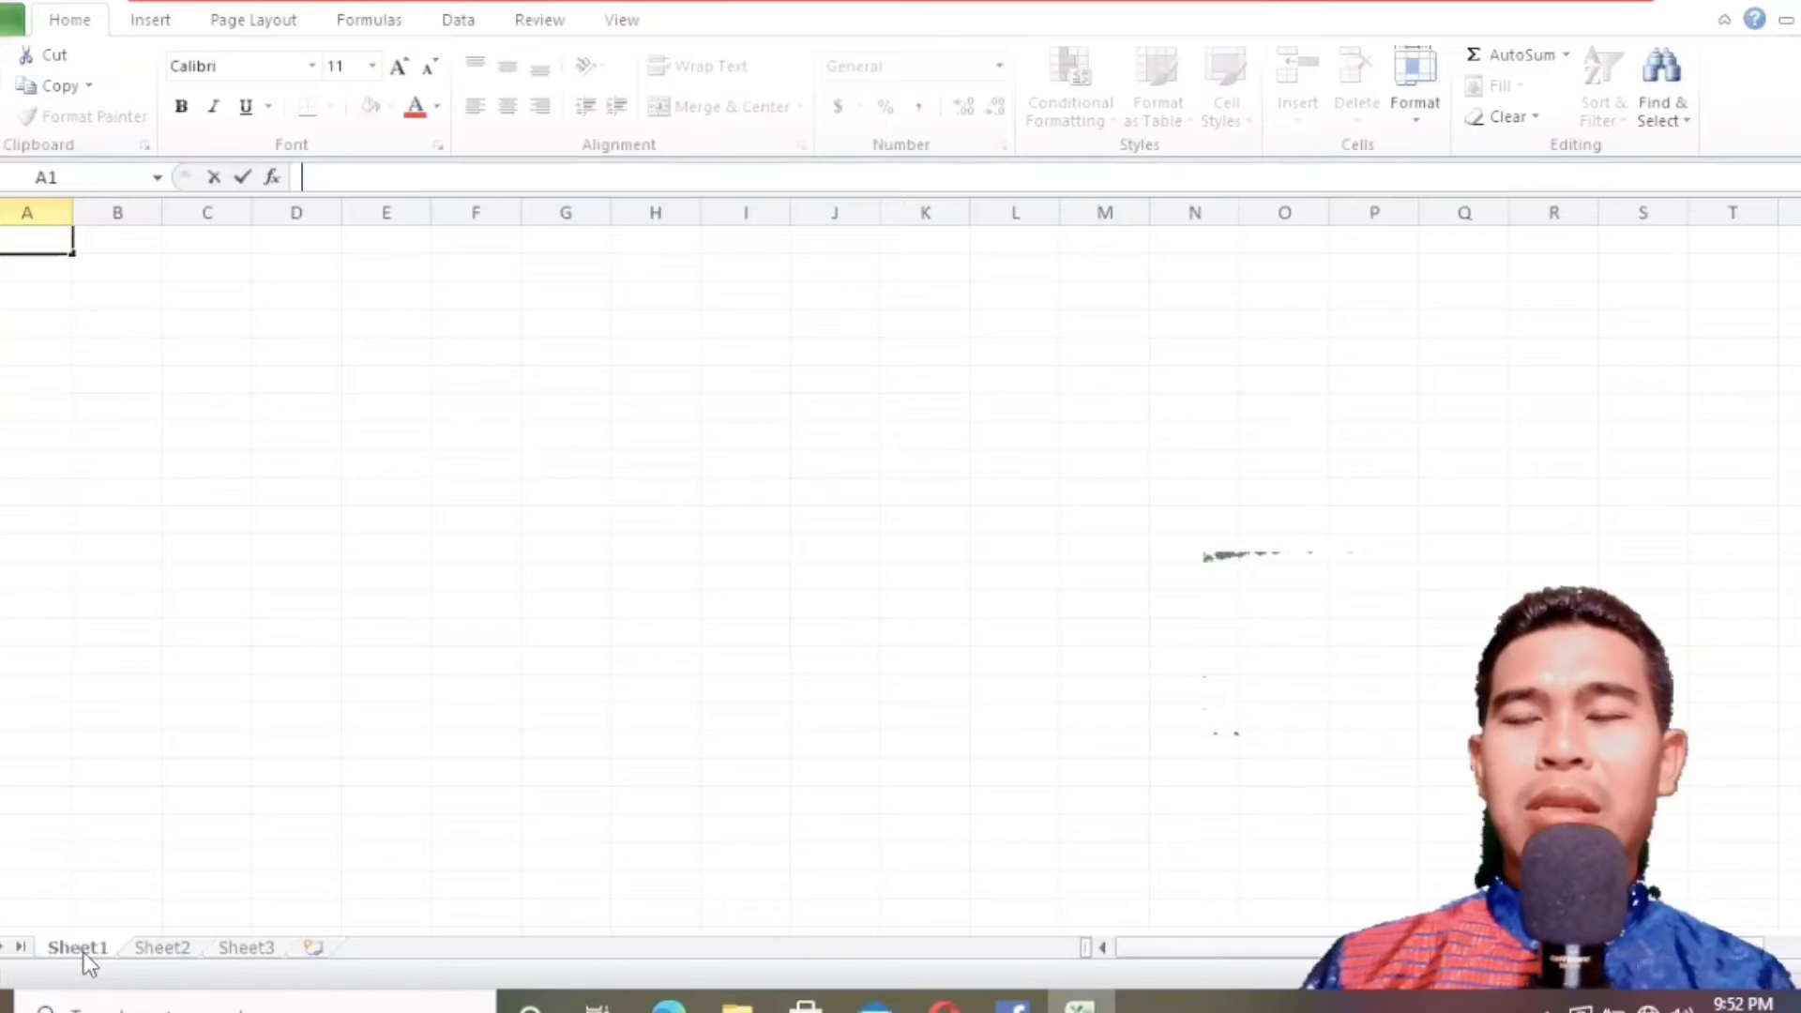
{"action": "left_click_drag", "start_coordinate": [1800, 351], "coordinate": [1800, 354]}
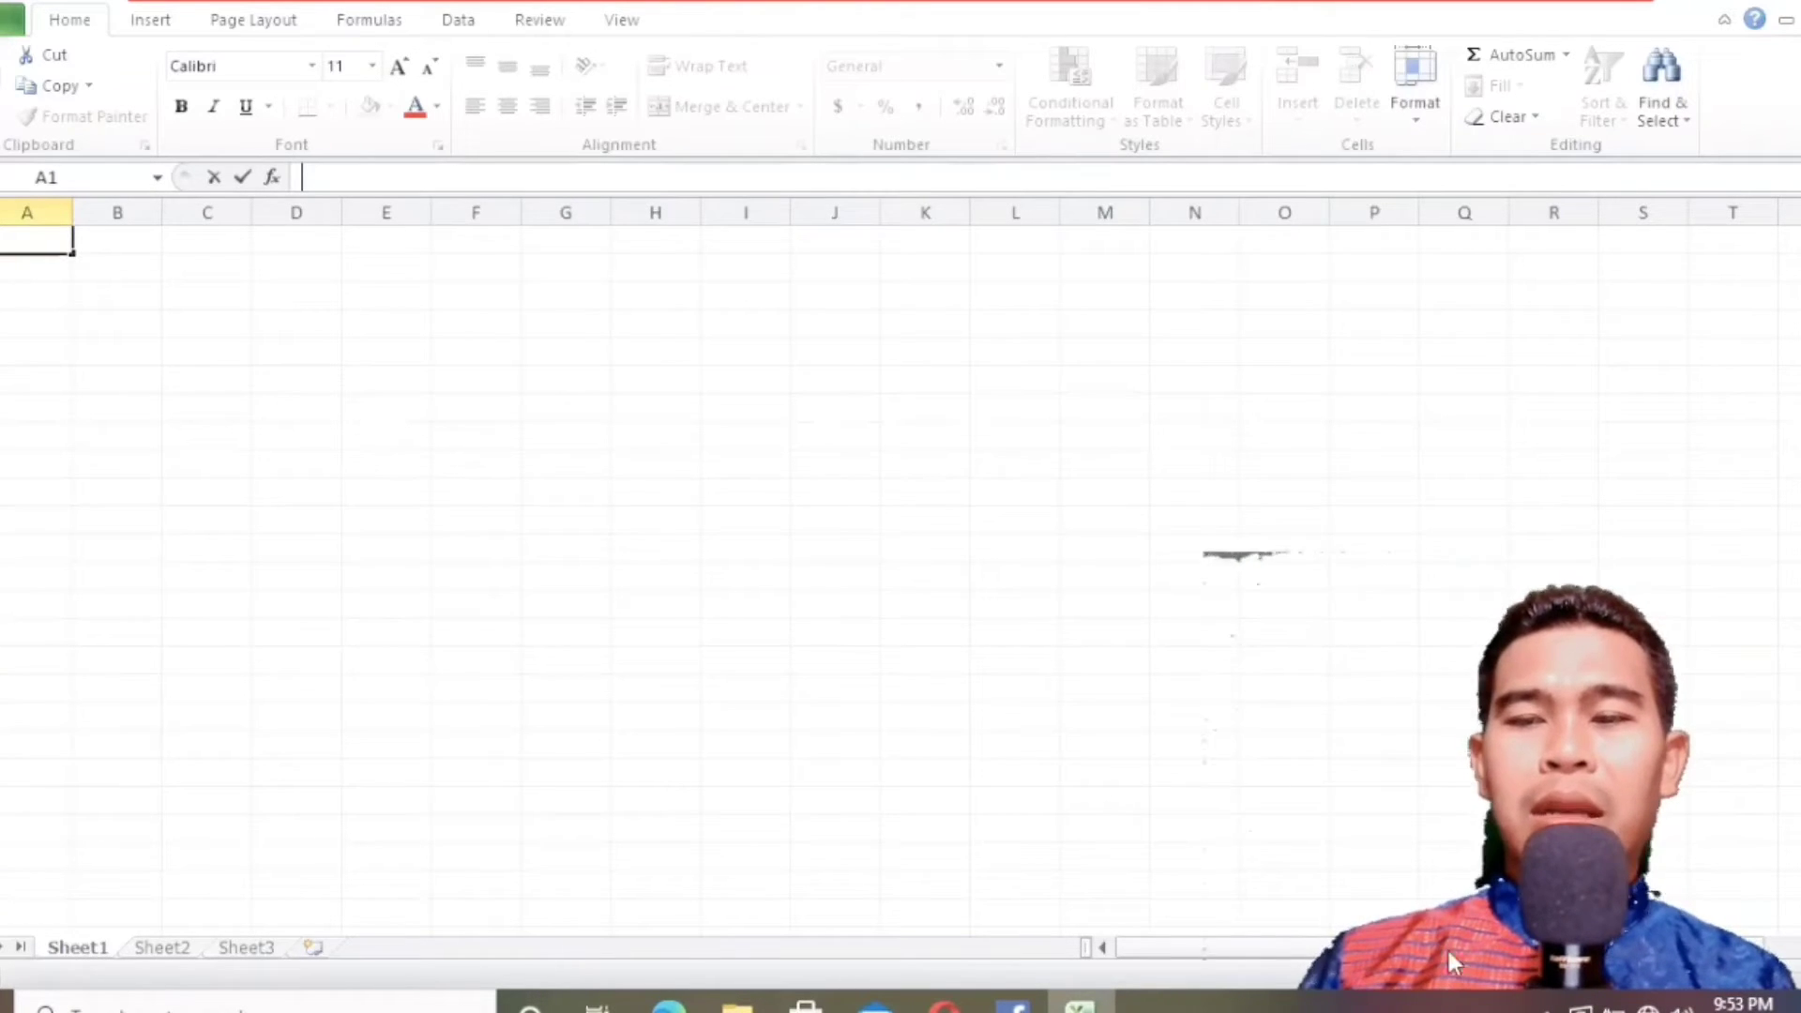
{"action": "left_click_drag", "start_coordinate": [1152, 949], "coordinate": [1094, 953]}
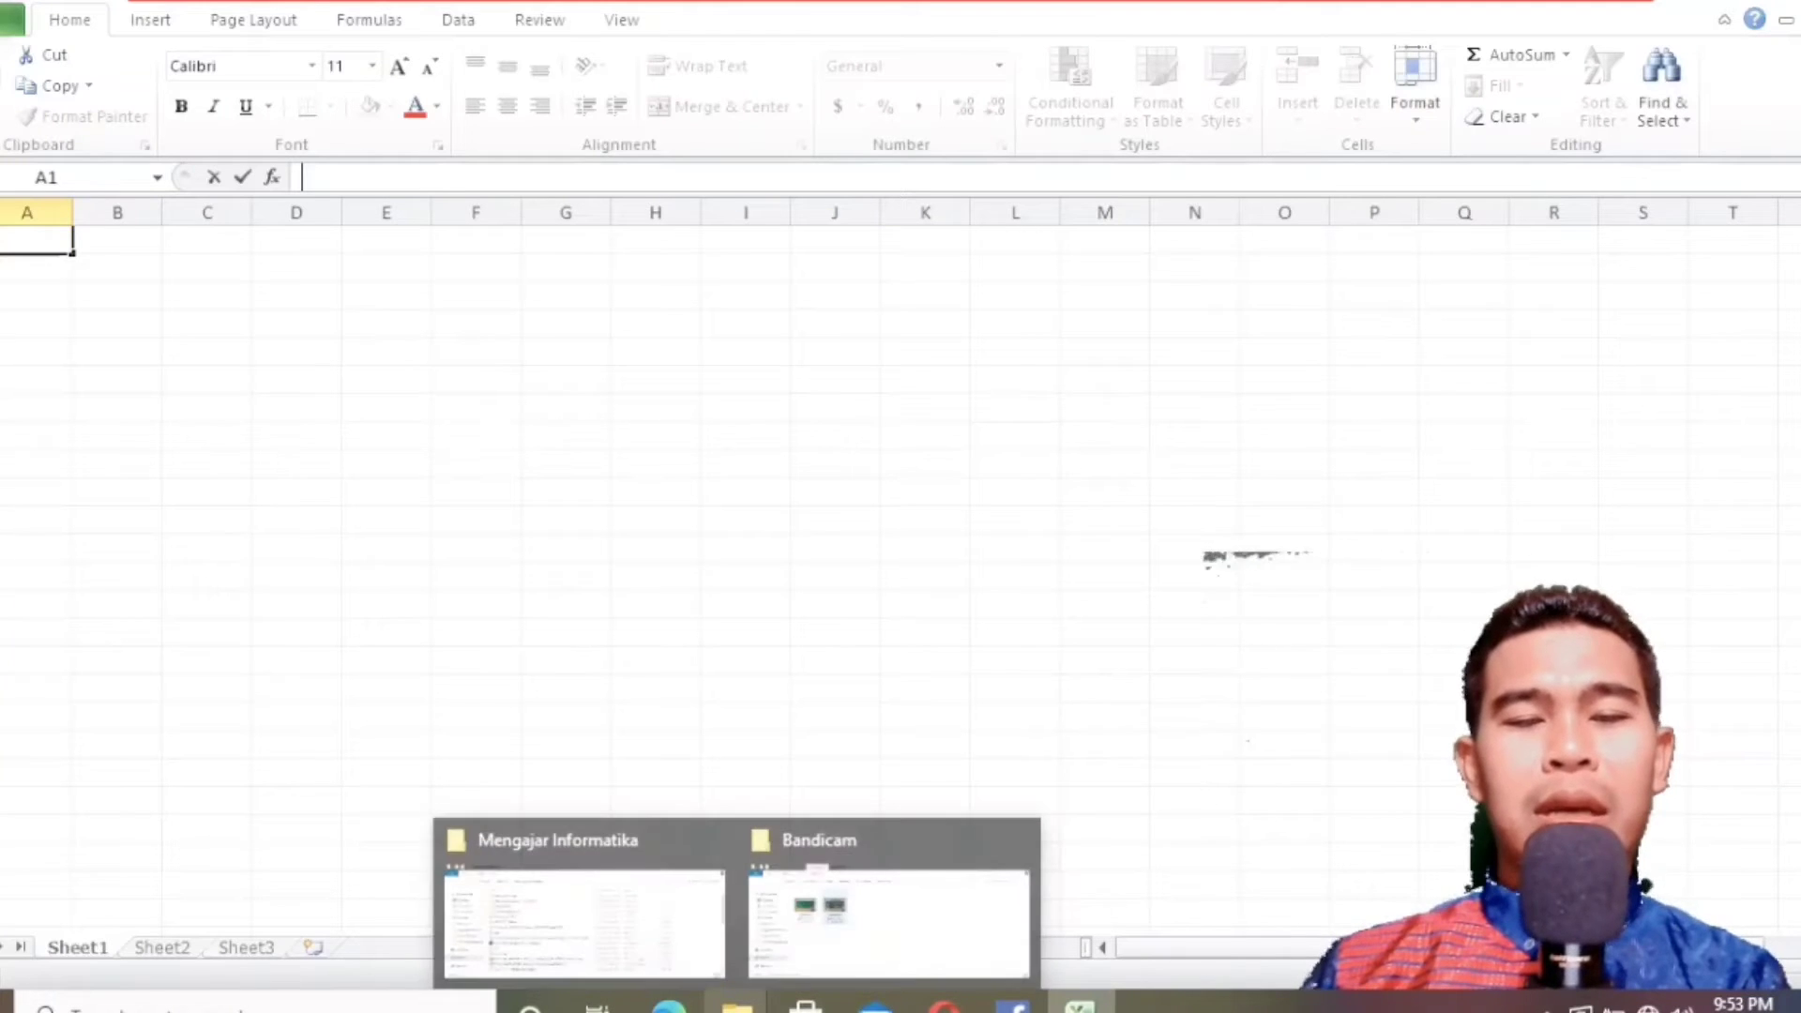
Switch to the Informatika textbook PDF in Edge and find the "LATIHAN PENGGUNAAN RUMUS PENJUMLAHAN" exercise table.
{"action": "mouse_move", "coordinate": [669, 1002]}
{"action": "left_click", "coordinate": [713, 919]}
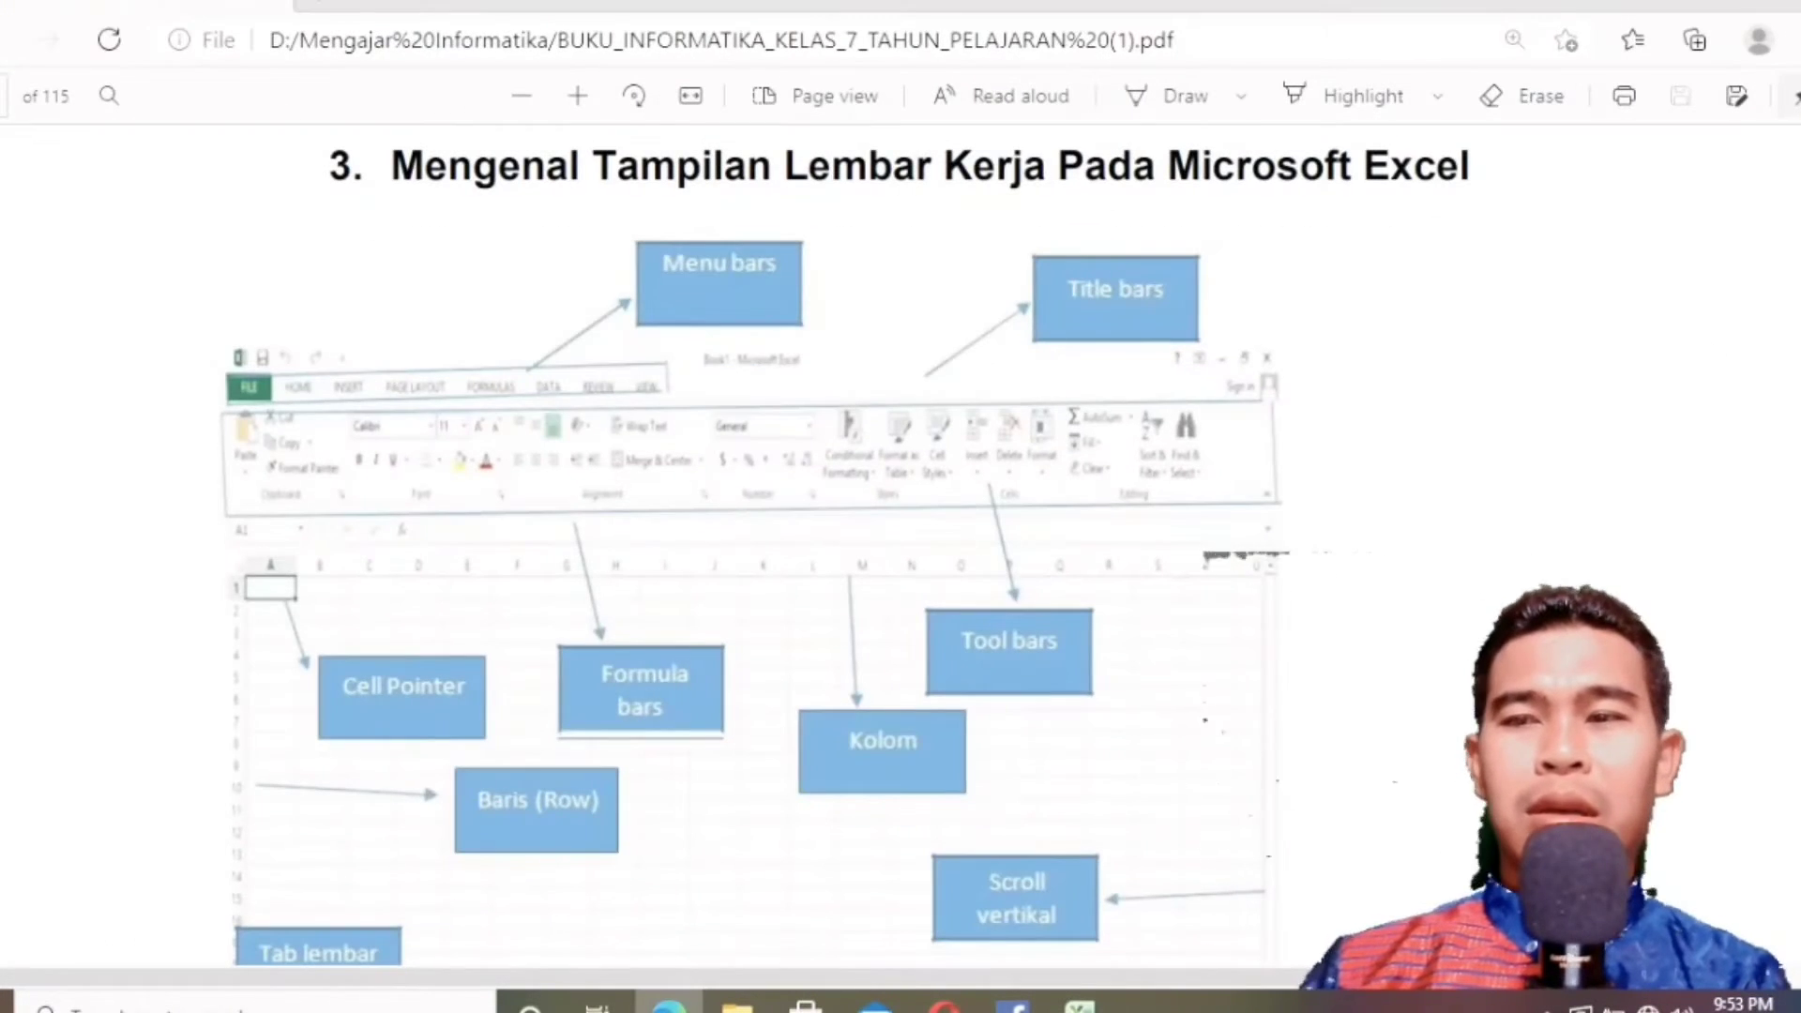
{"action": "scroll", "coordinate": [901, 544], "scroll_direction": "down", "scroll_amount": 10}
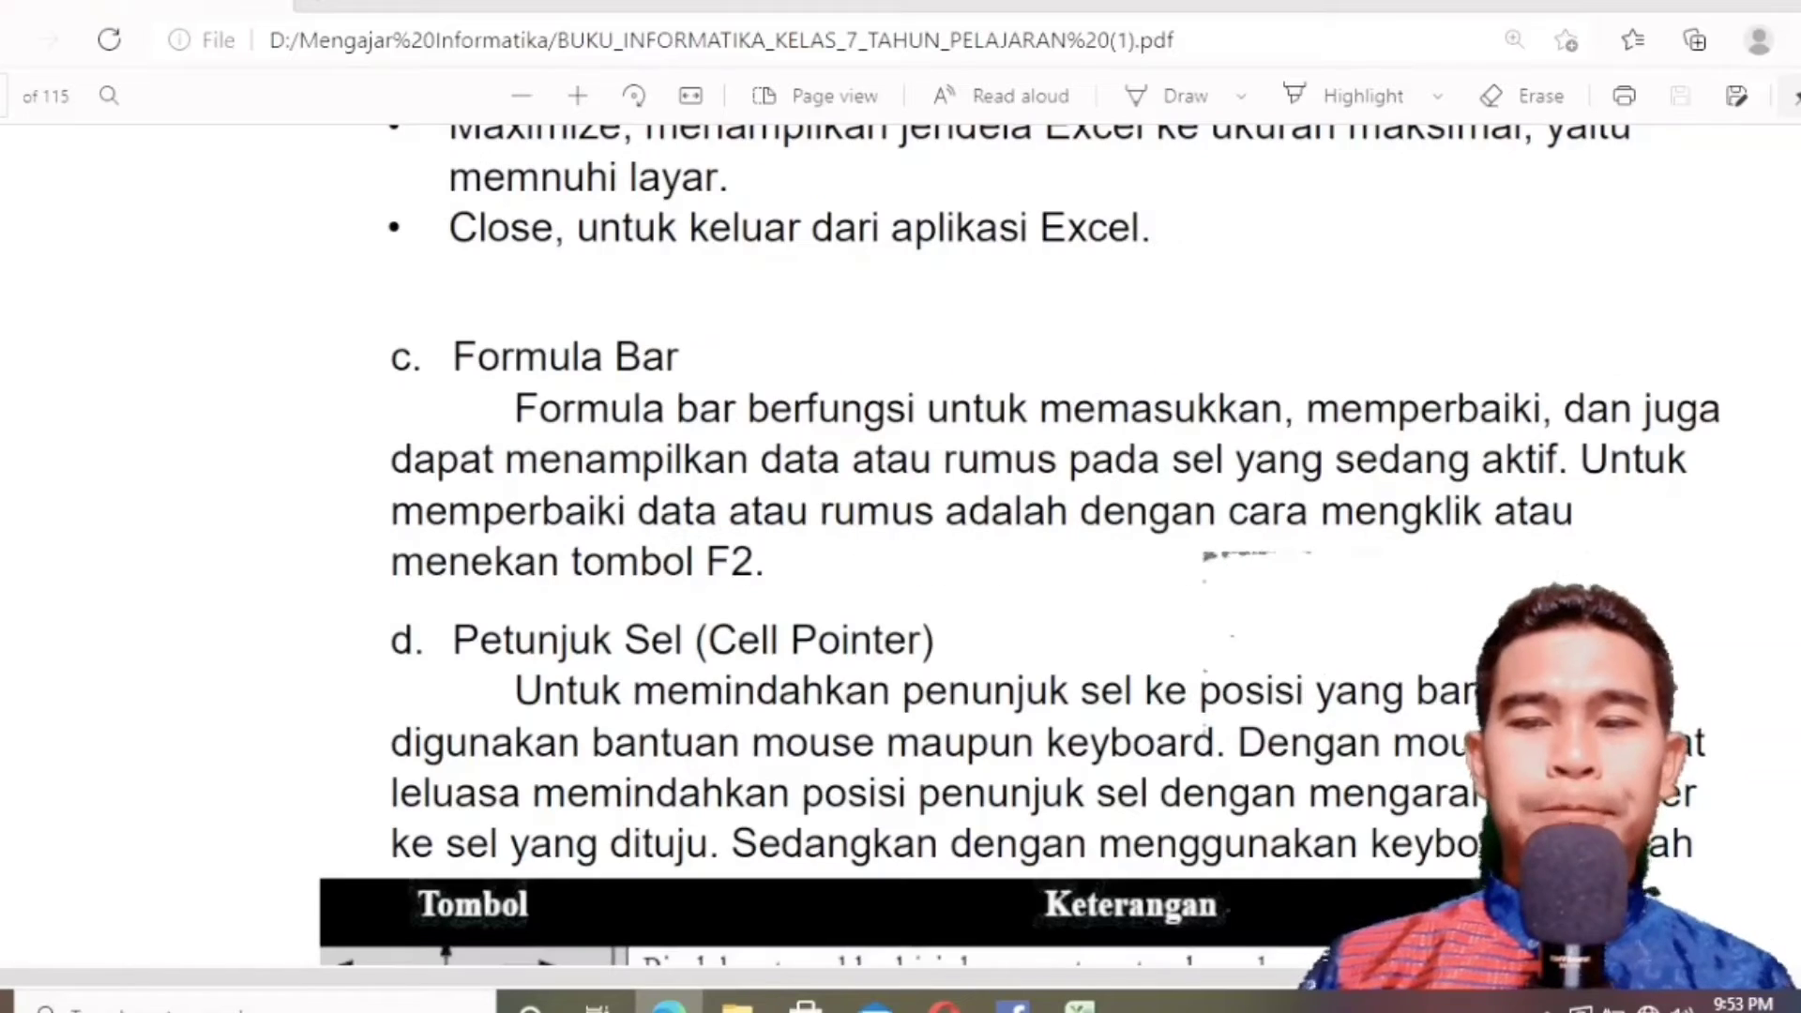
{"action": "scroll", "coordinate": [901, 544], "scroll_direction": "down", "scroll_amount": 15}
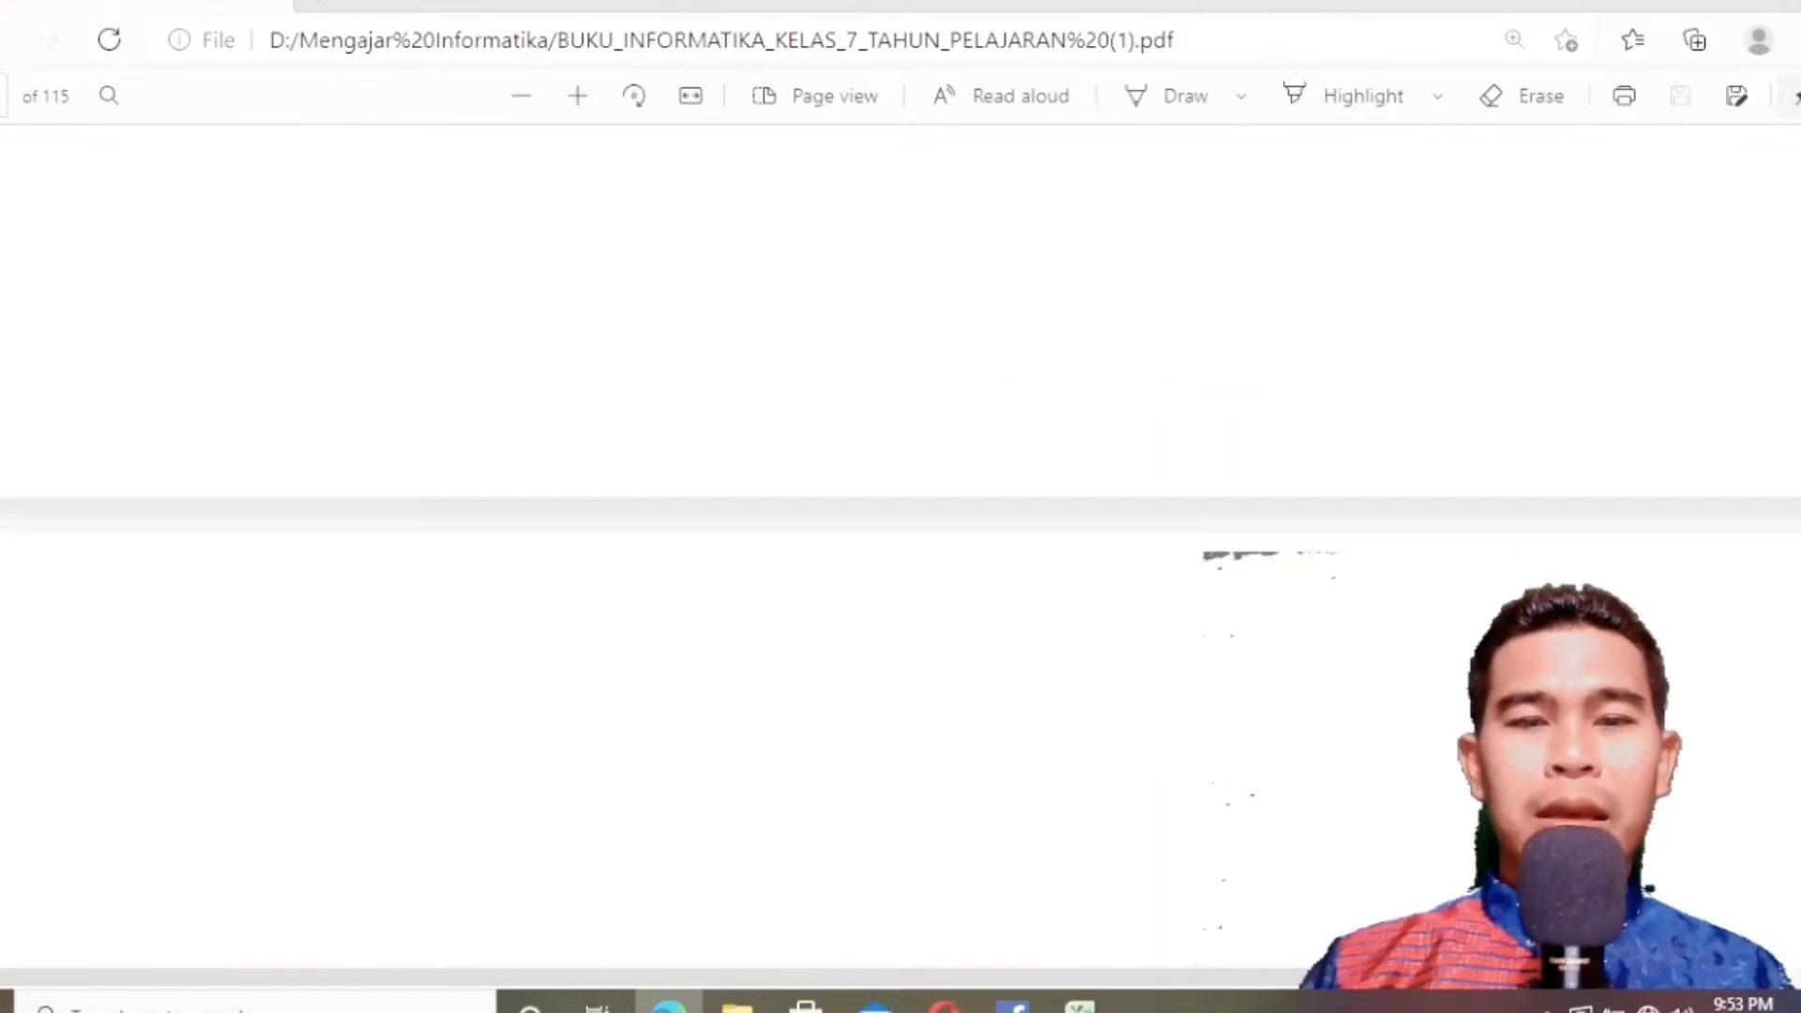
{"action": "scroll", "coordinate": [901, 544], "scroll_direction": "down", "scroll_amount": 15}
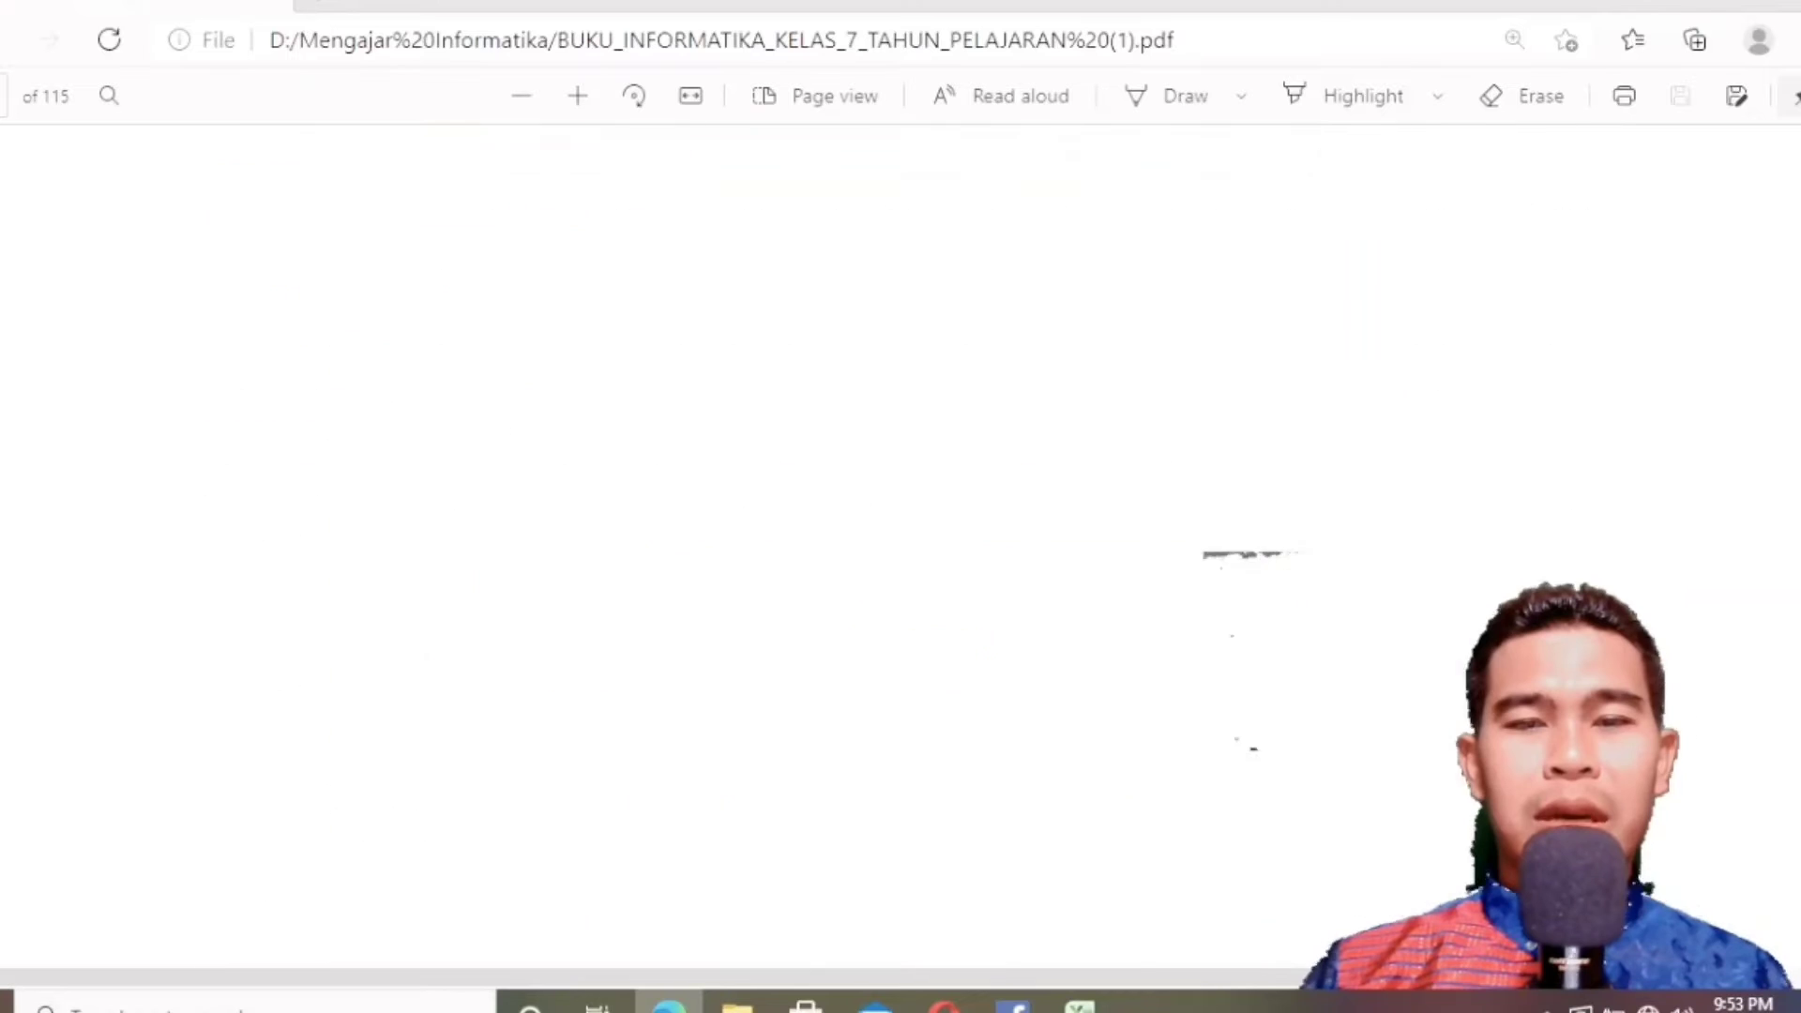
{"action": "scroll", "coordinate": [1791, 657], "scroll_direction": "down", "scroll_amount": 15}
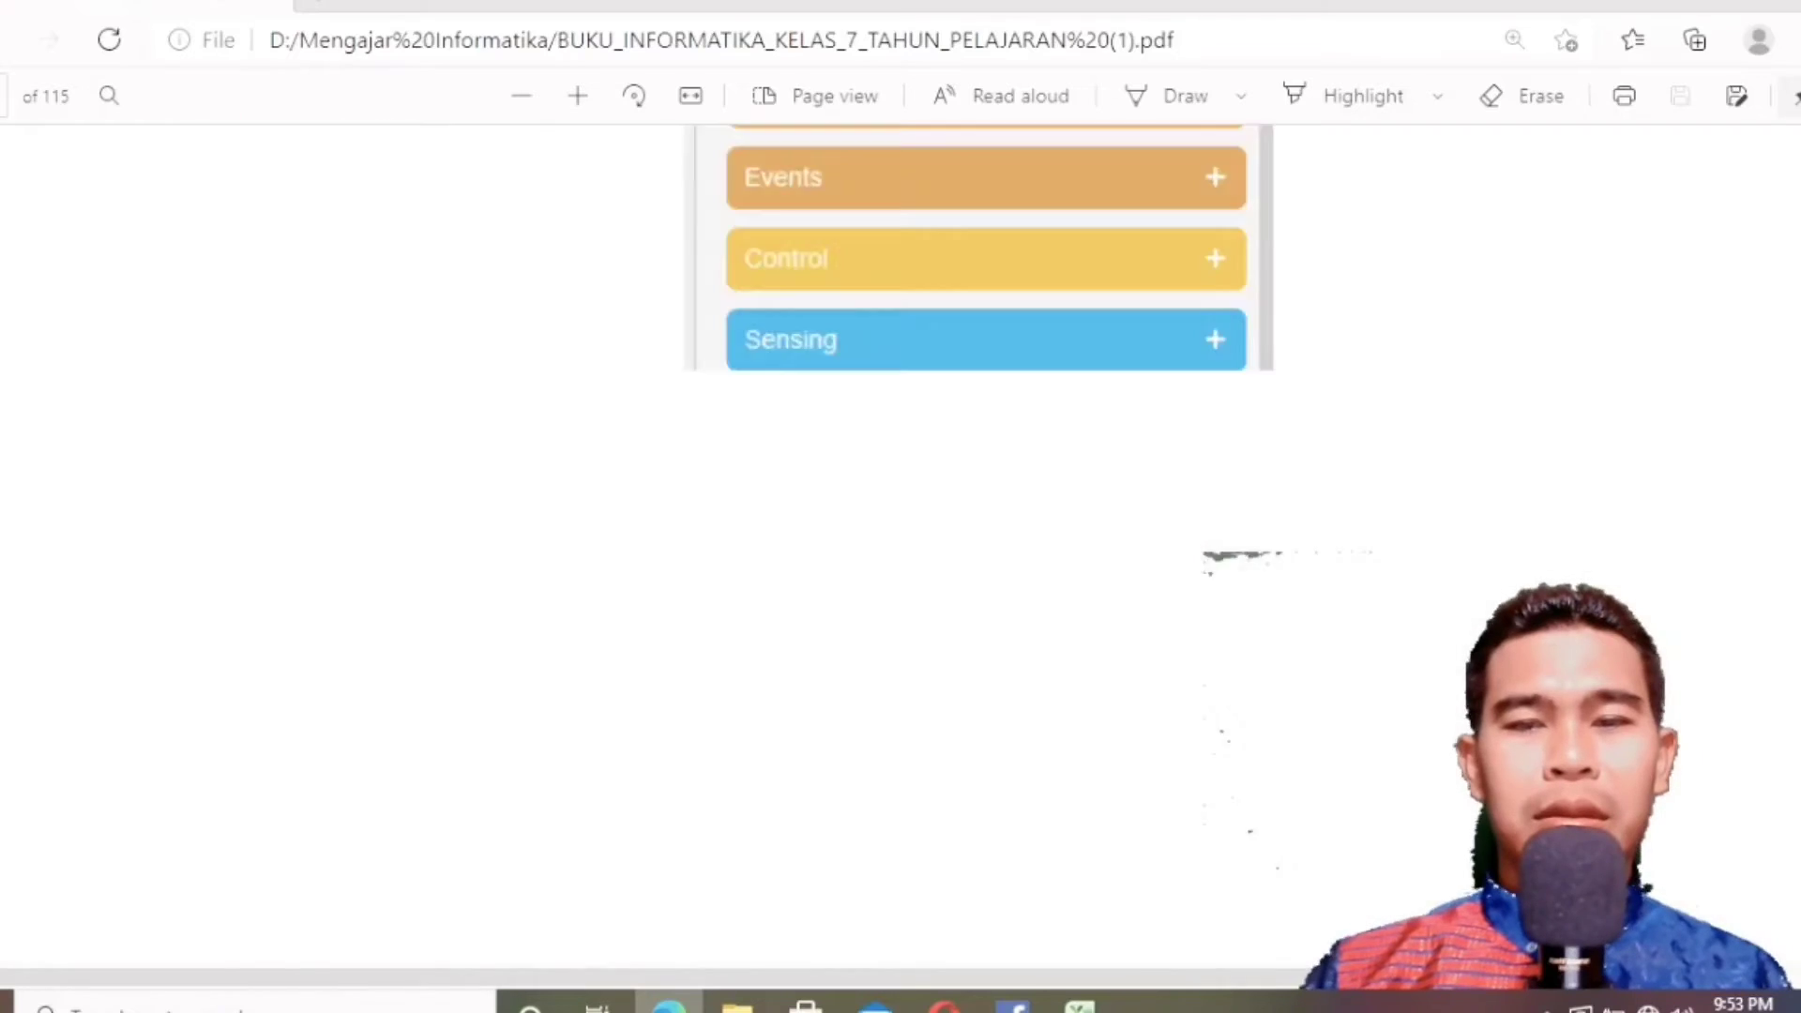
{"action": "scroll", "coordinate": [1792, 653], "scroll_direction": "up", "scroll_amount": 15}
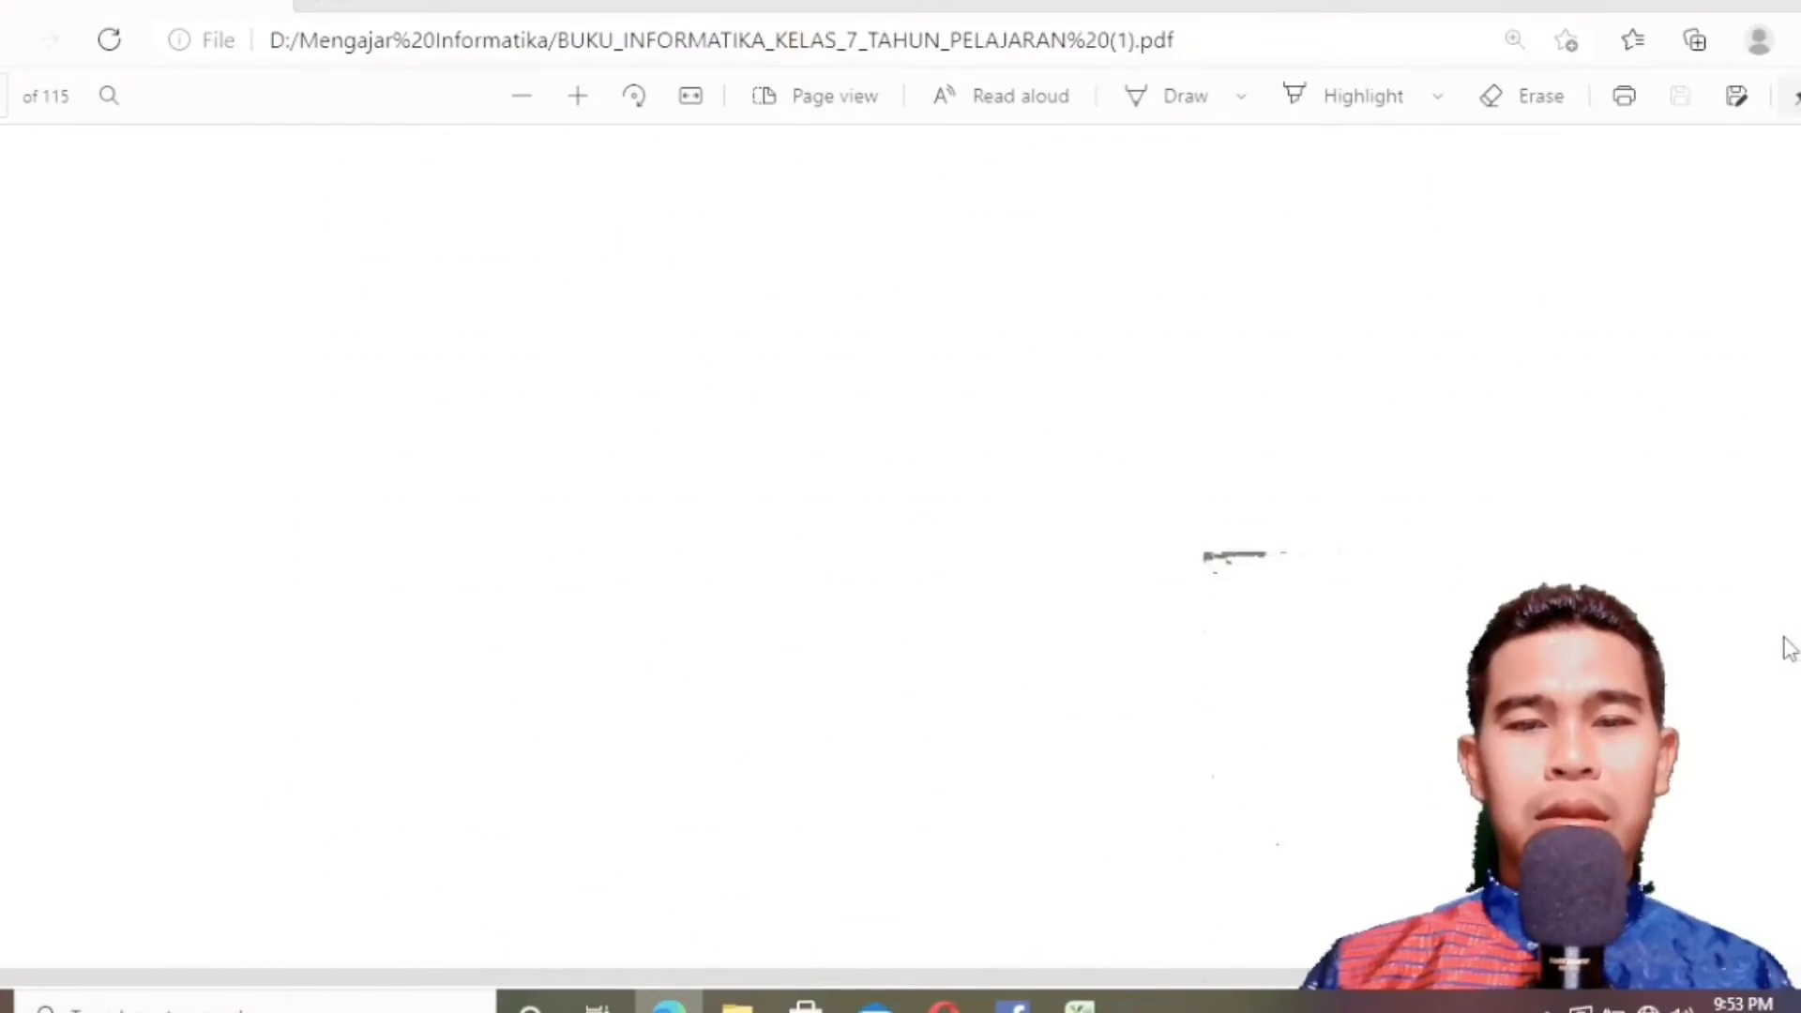
{"action": "scroll", "coordinate": [1763, 659], "scroll_direction": "down", "scroll_amount": 11}
{"action": "scroll", "coordinate": [1761, 674], "scroll_direction": "down", "scroll_amount": 15}
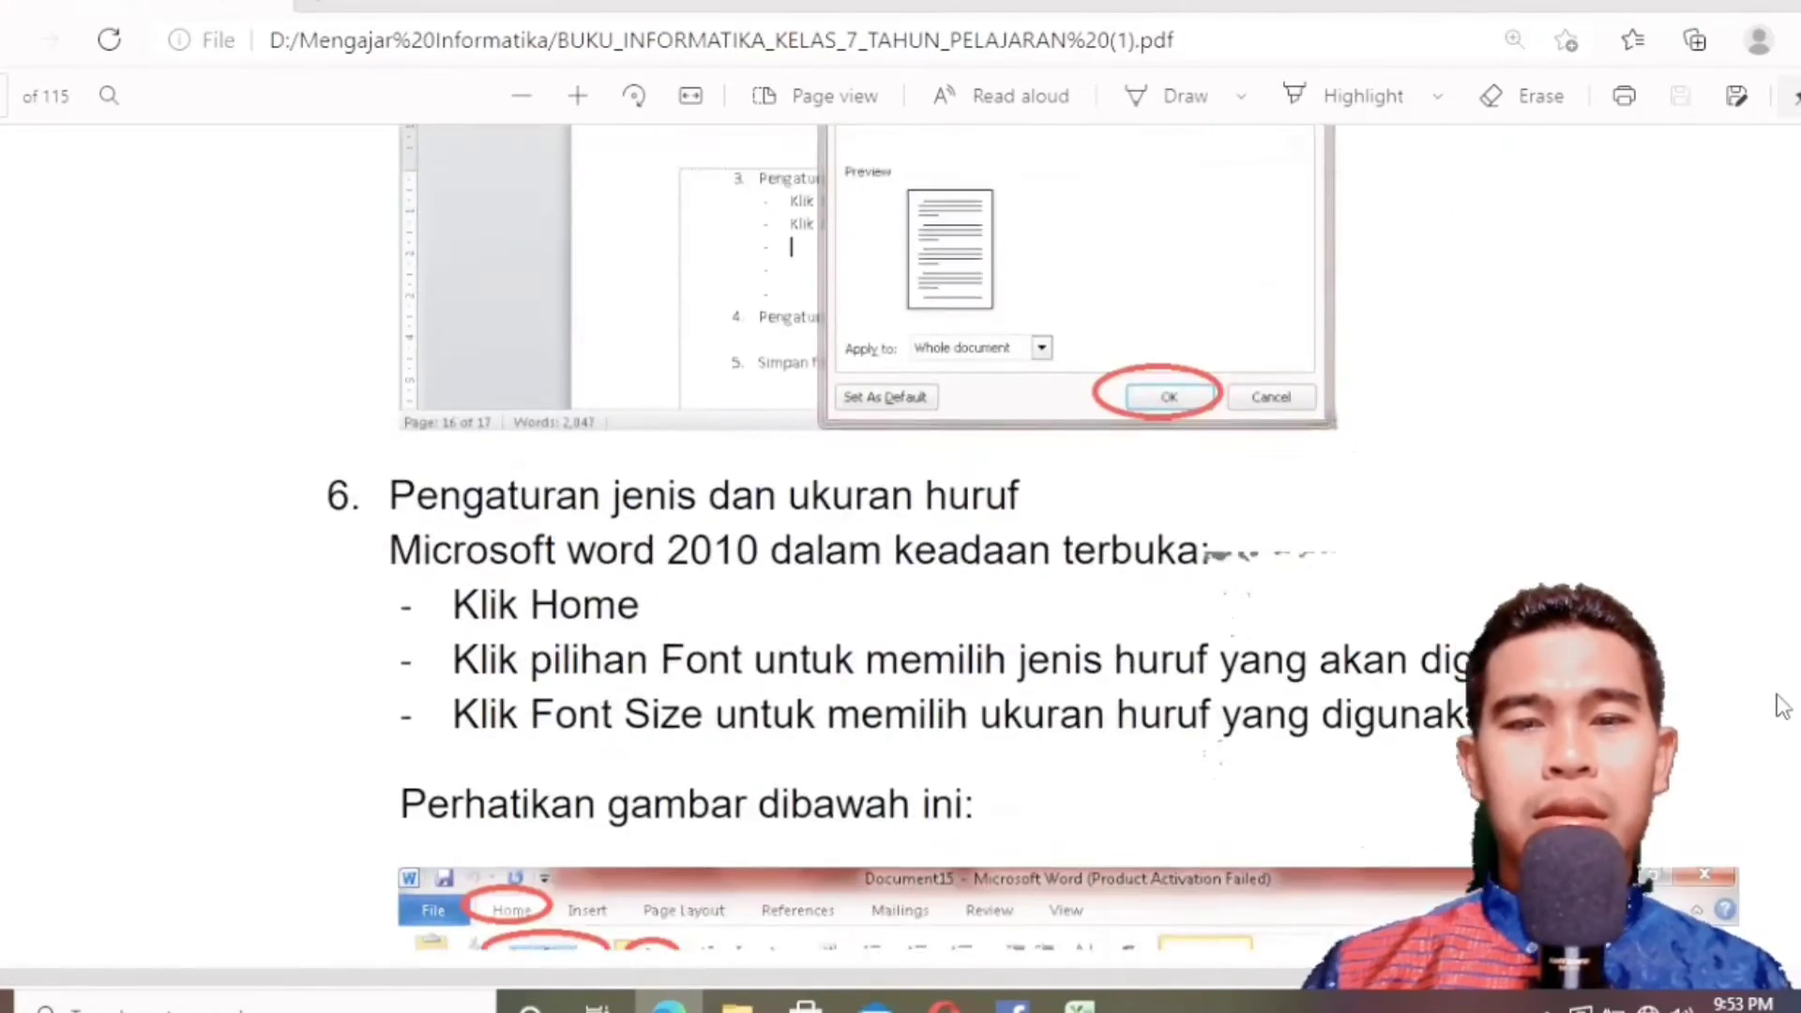
{"action": "scroll", "coordinate": [1761, 673], "scroll_direction": "down", "scroll_amount": 15}
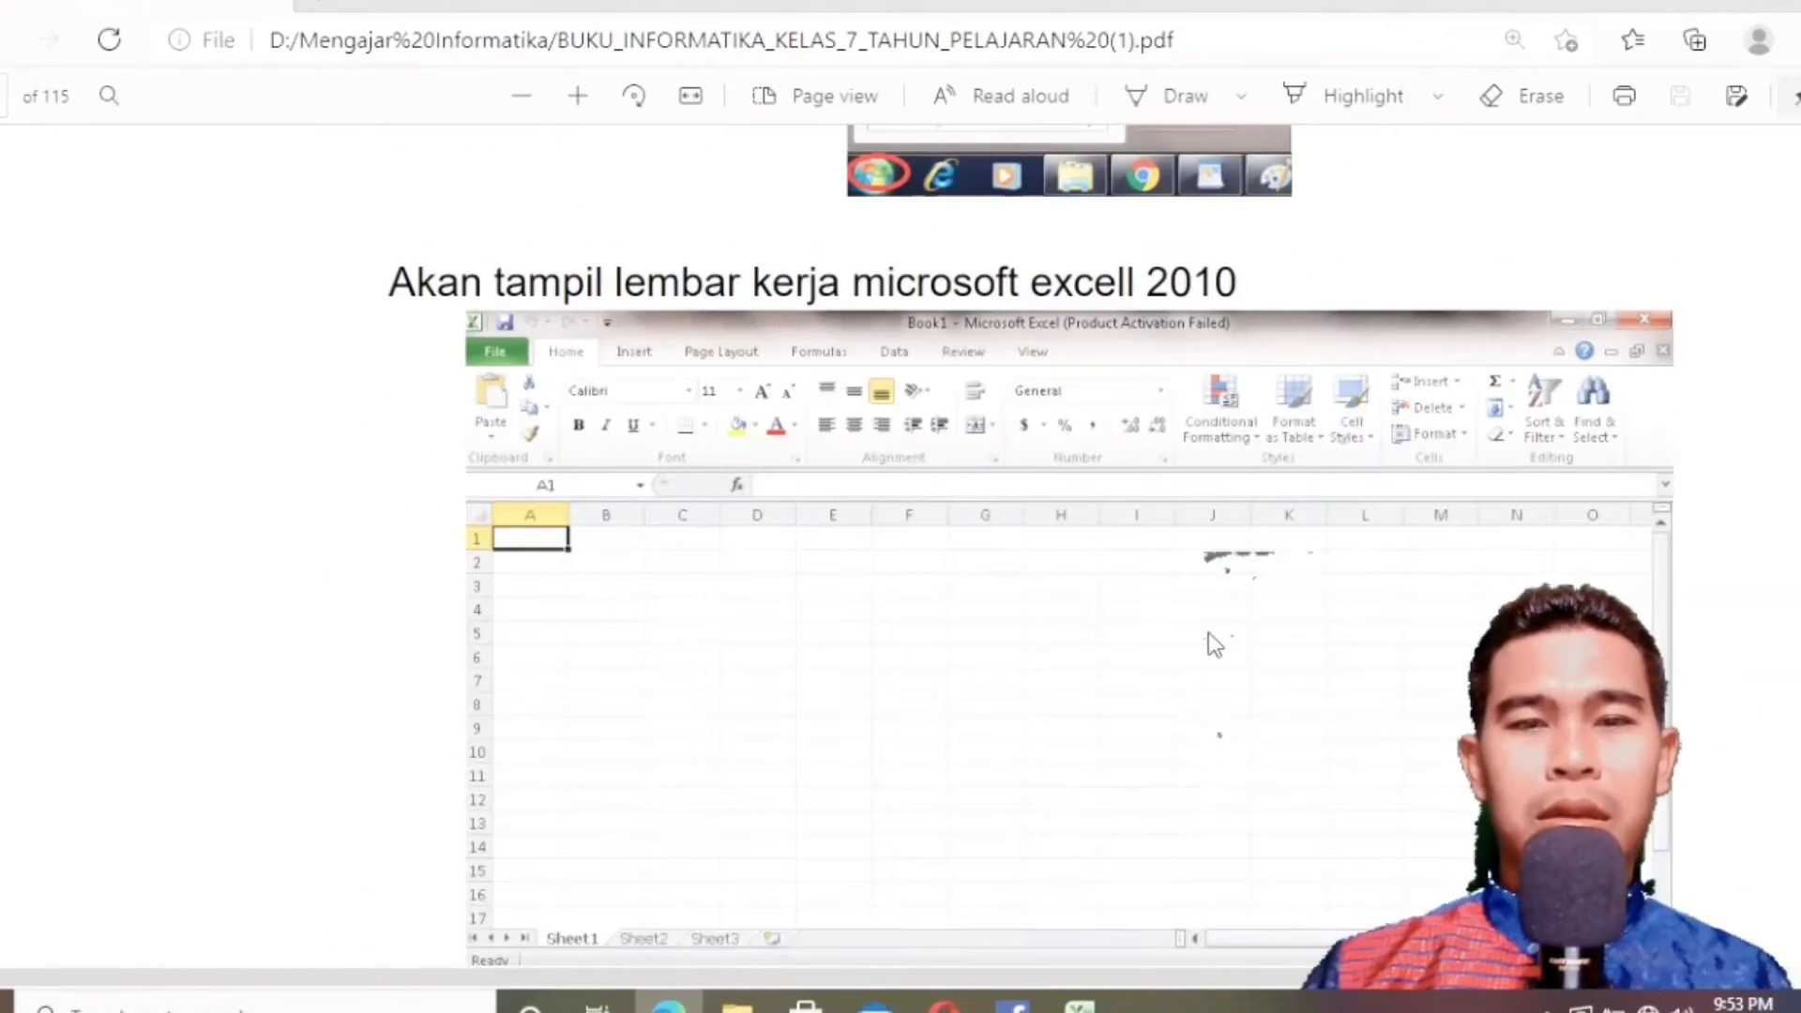
{"action": "scroll", "coordinate": [1785, 710], "scroll_direction": "down", "scroll_amount": 15}
{"action": "scroll", "coordinate": [1785, 710], "scroll_direction": "down", "scroll_amount": 10}
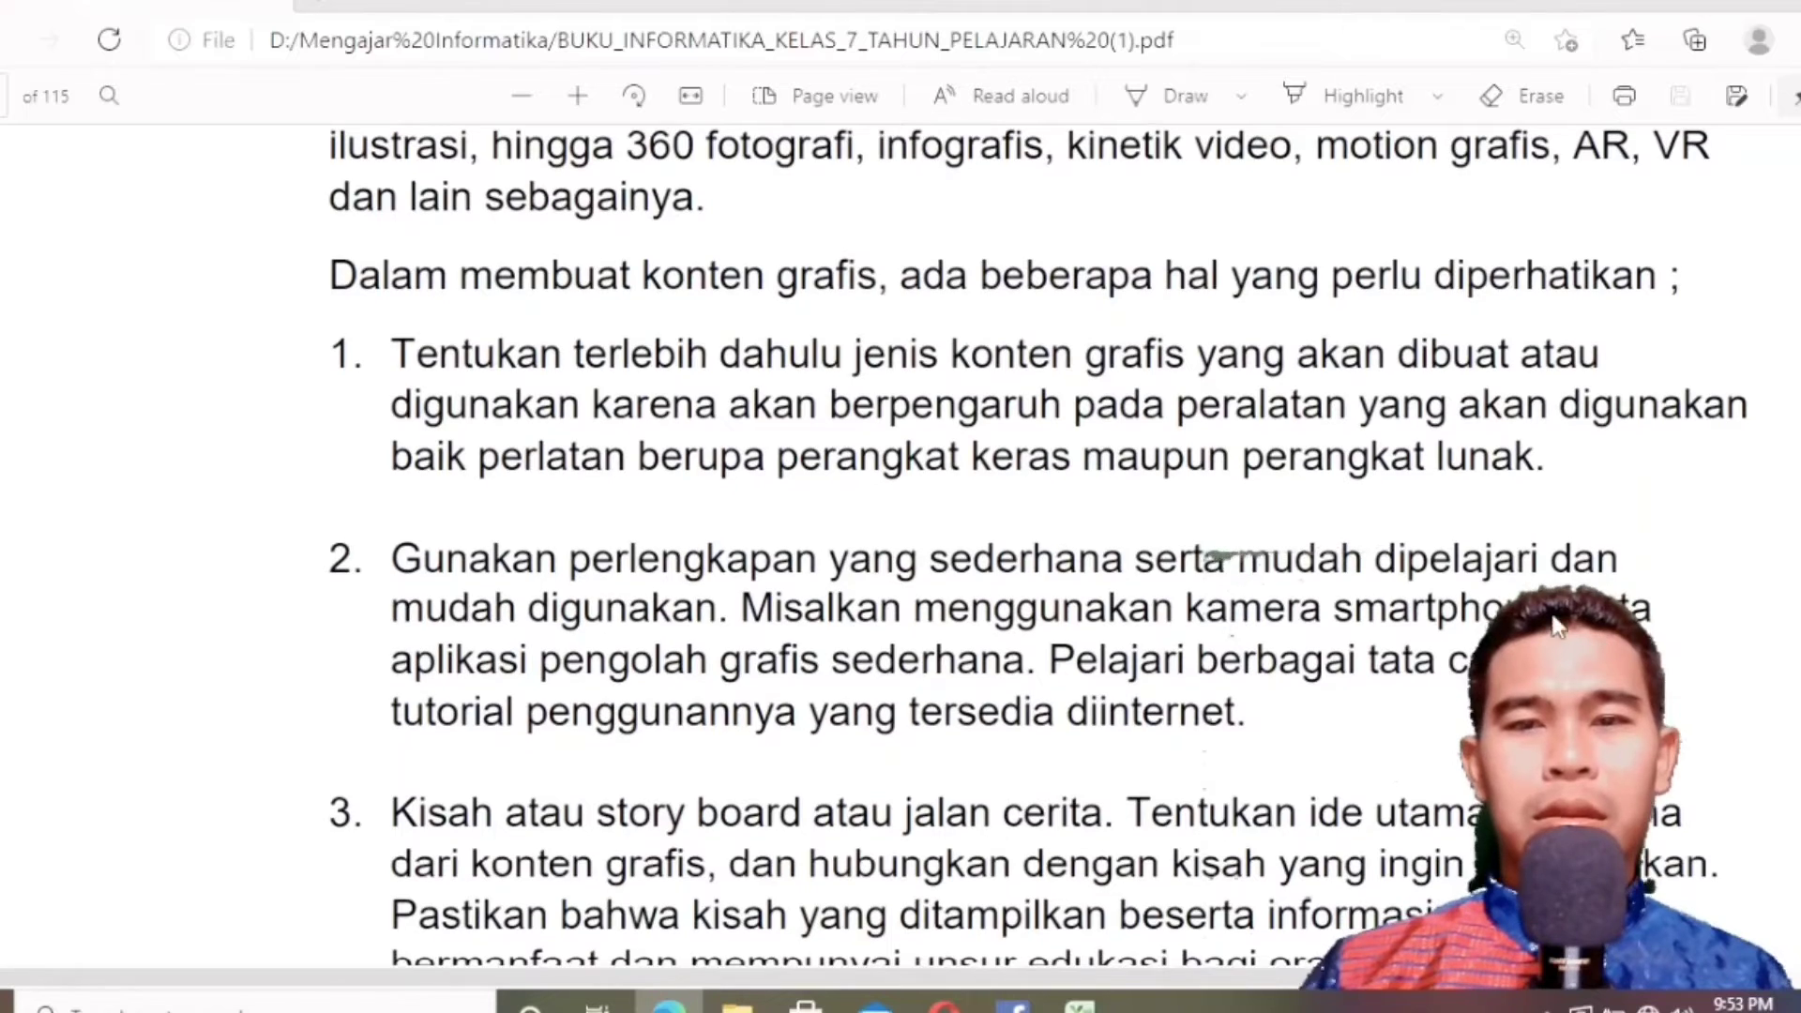
{"action": "scroll", "coordinate": [1785, 710], "scroll_direction": "up", "scroll_amount": 10}
{"action": "scroll", "coordinate": [1319, 557], "scroll_direction": "down", "scroll_amount": 3}
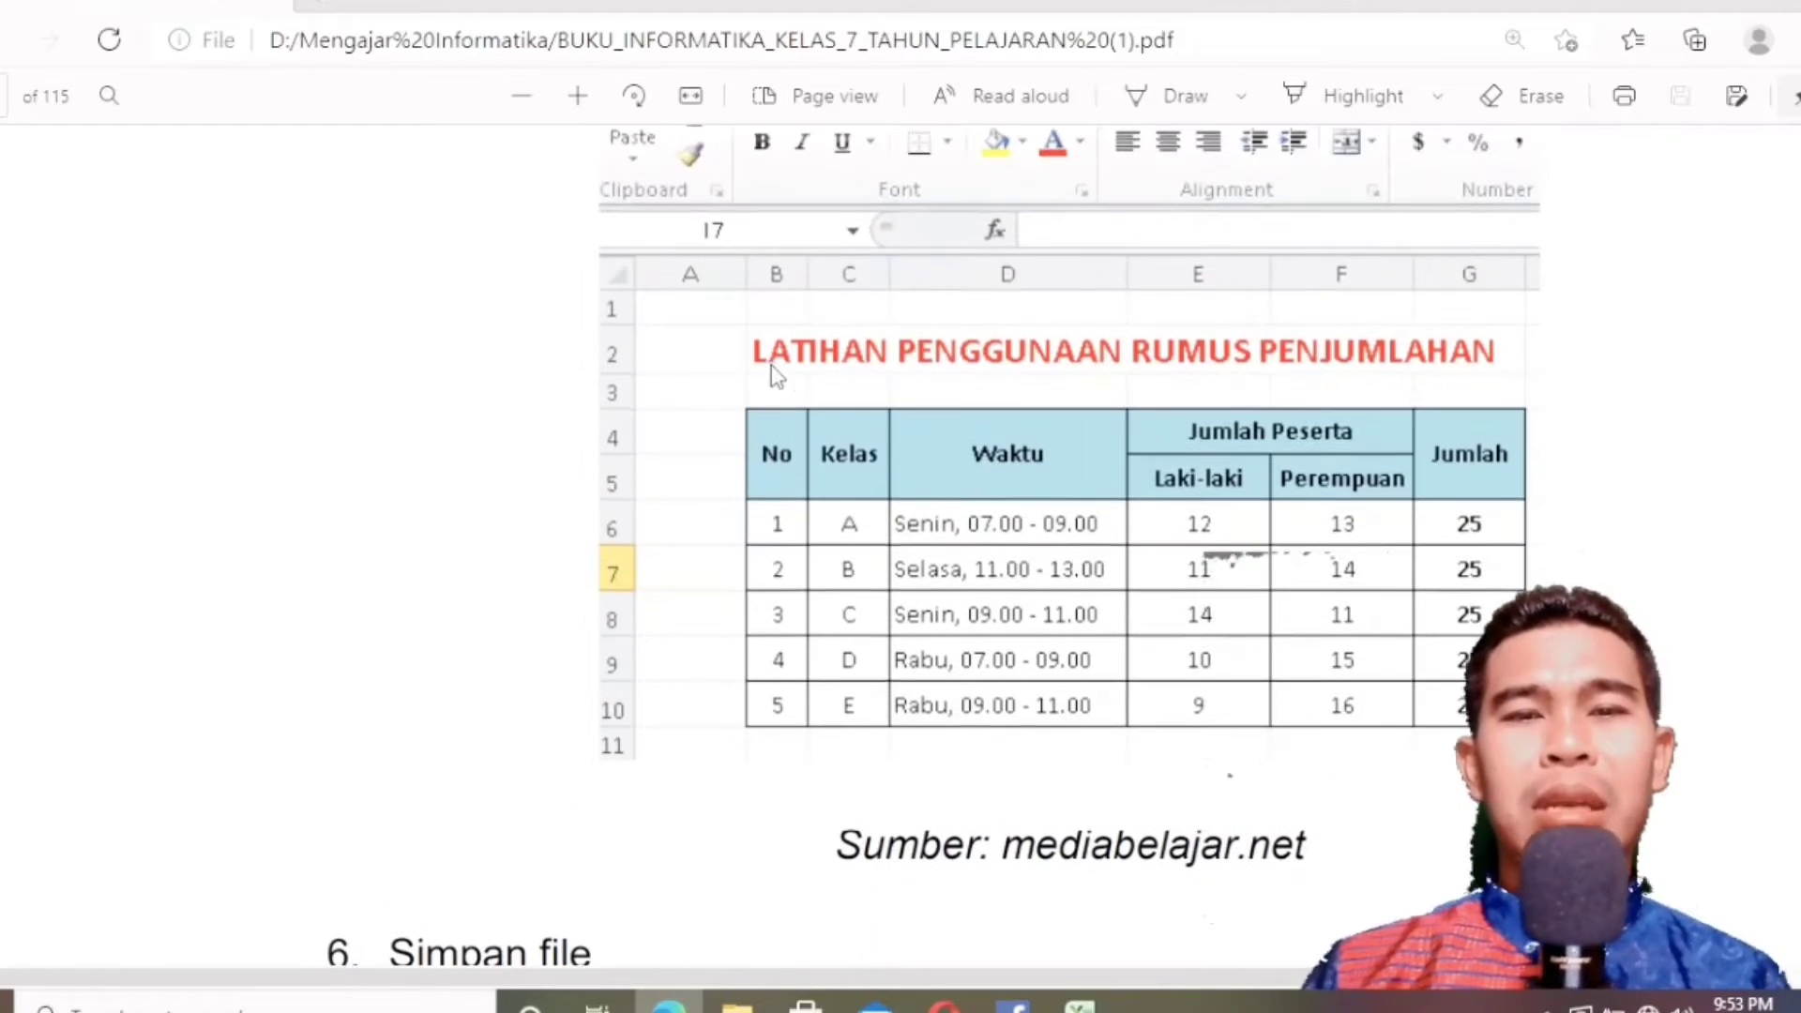
{"action": "scroll", "coordinate": [793, 361], "scroll_direction": "up", "scroll_amount": 2}
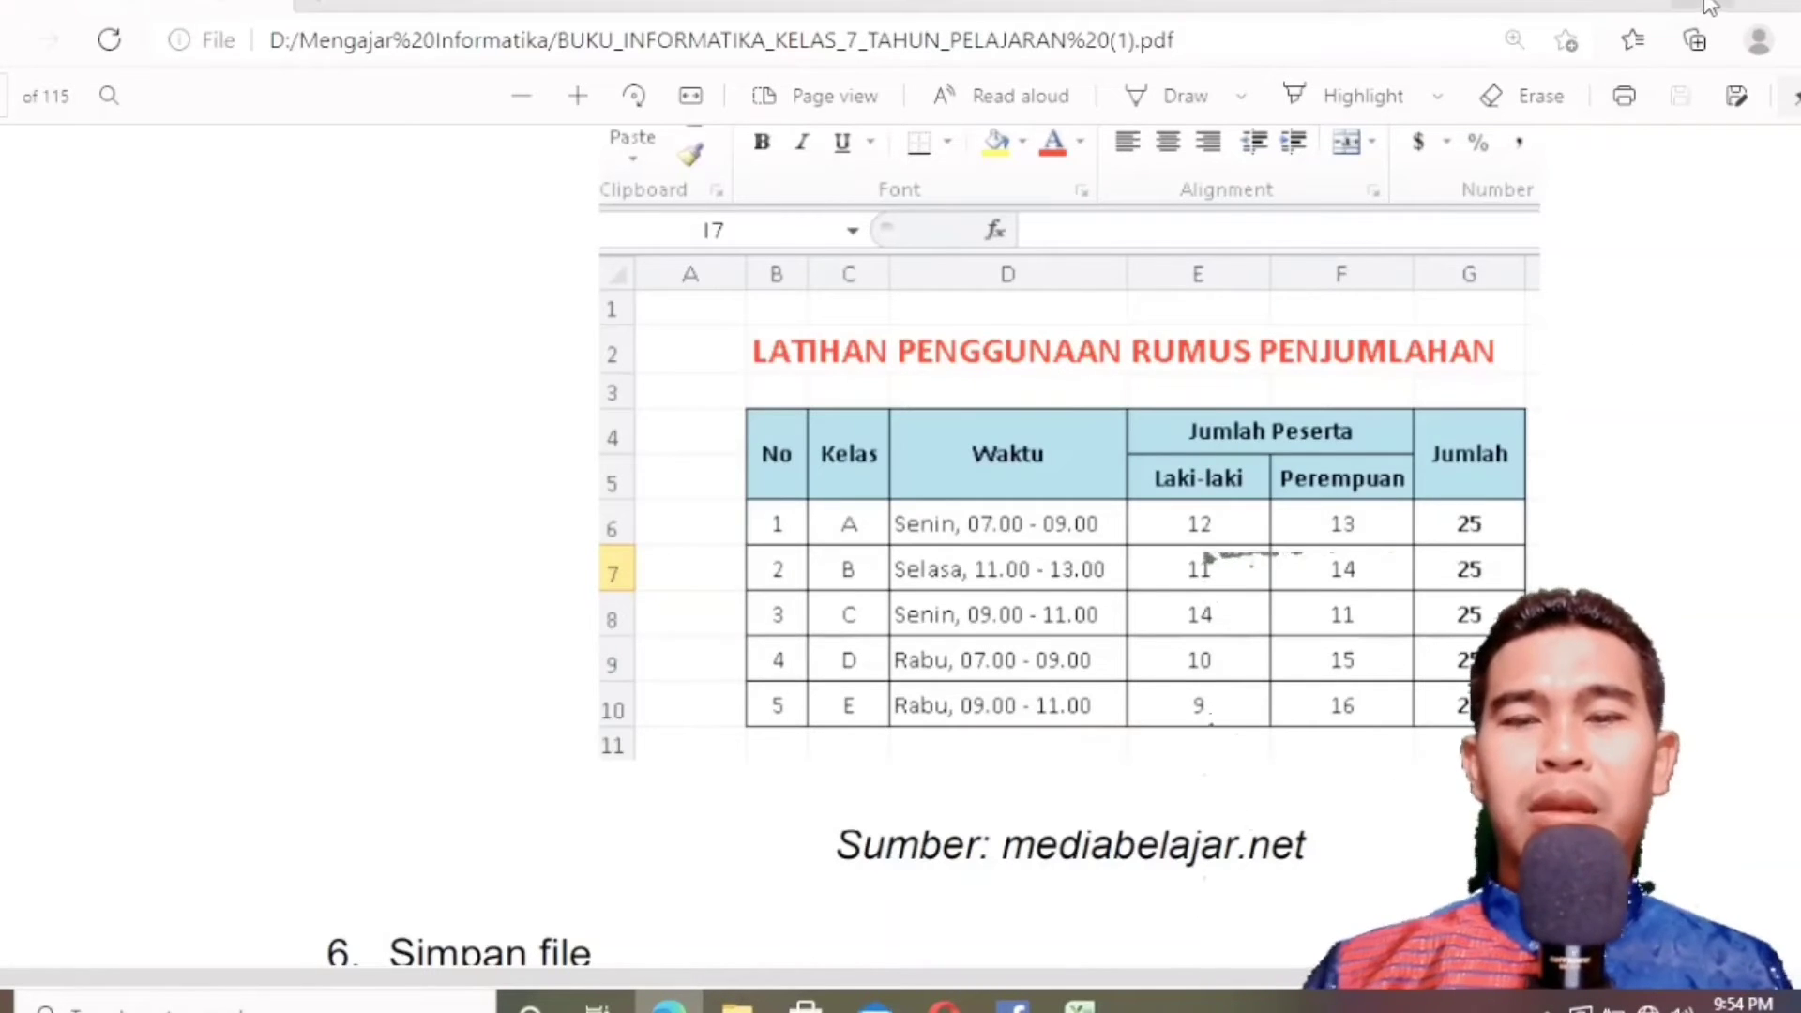
Switch back to the blank Excel workbook and select cell B4 on Sheet1.
{"action": "left_click", "coordinate": [1078, 1002]}
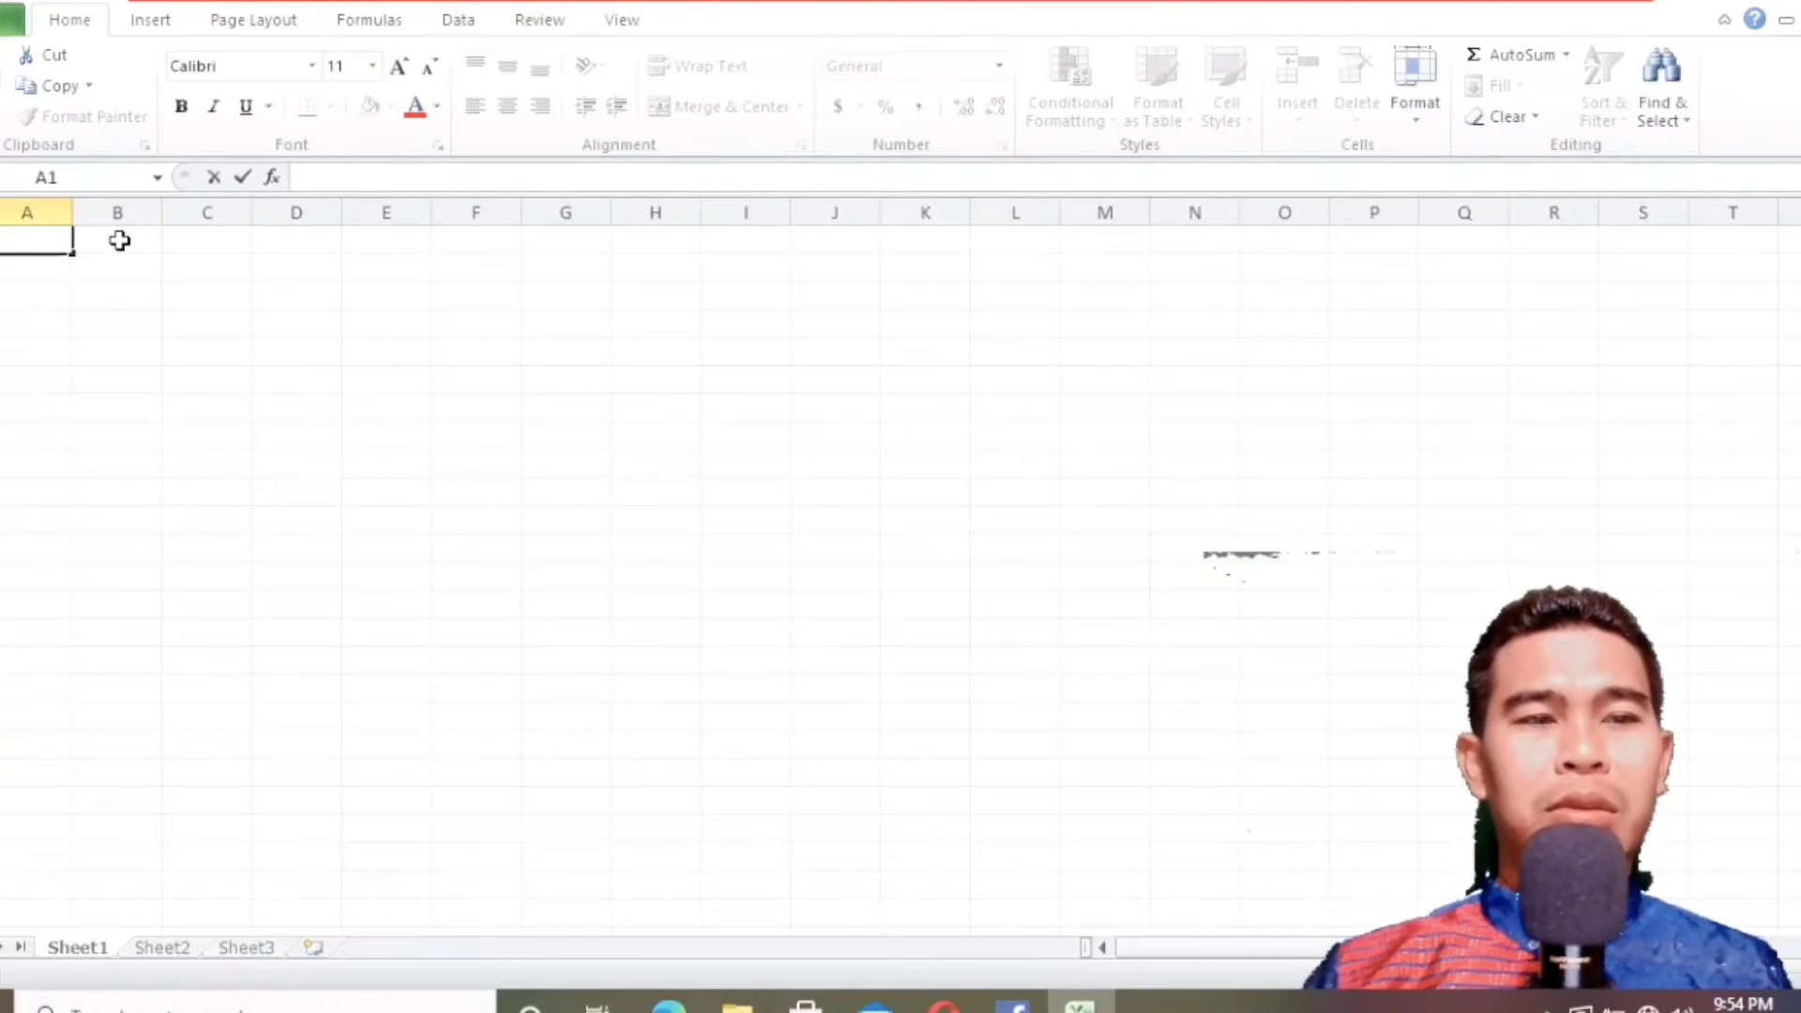
{"action": "left_click", "coordinate": [127, 335]}
{"action": "left_click", "coordinate": [127, 360]}
{"action": "left_click", "coordinate": [131, 324]}
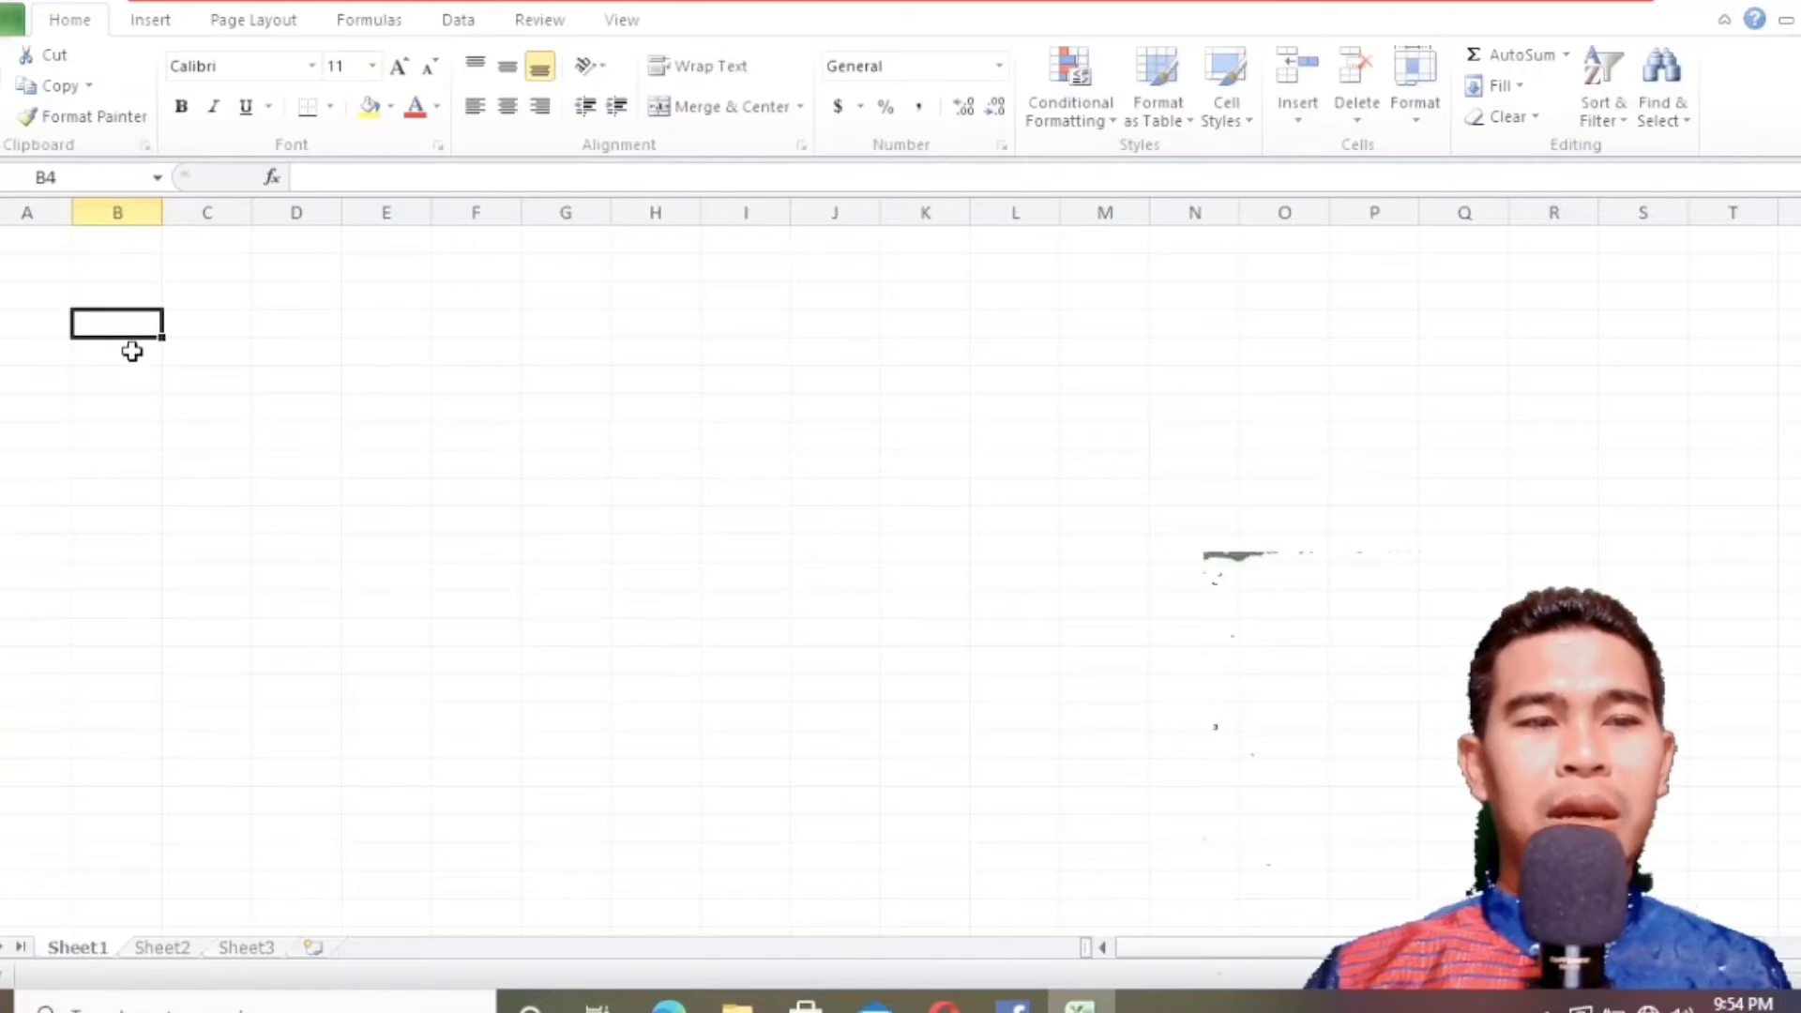
{"action": "left_click", "coordinate": [133, 349]}
{"action": "left_click", "coordinate": [141, 326]}
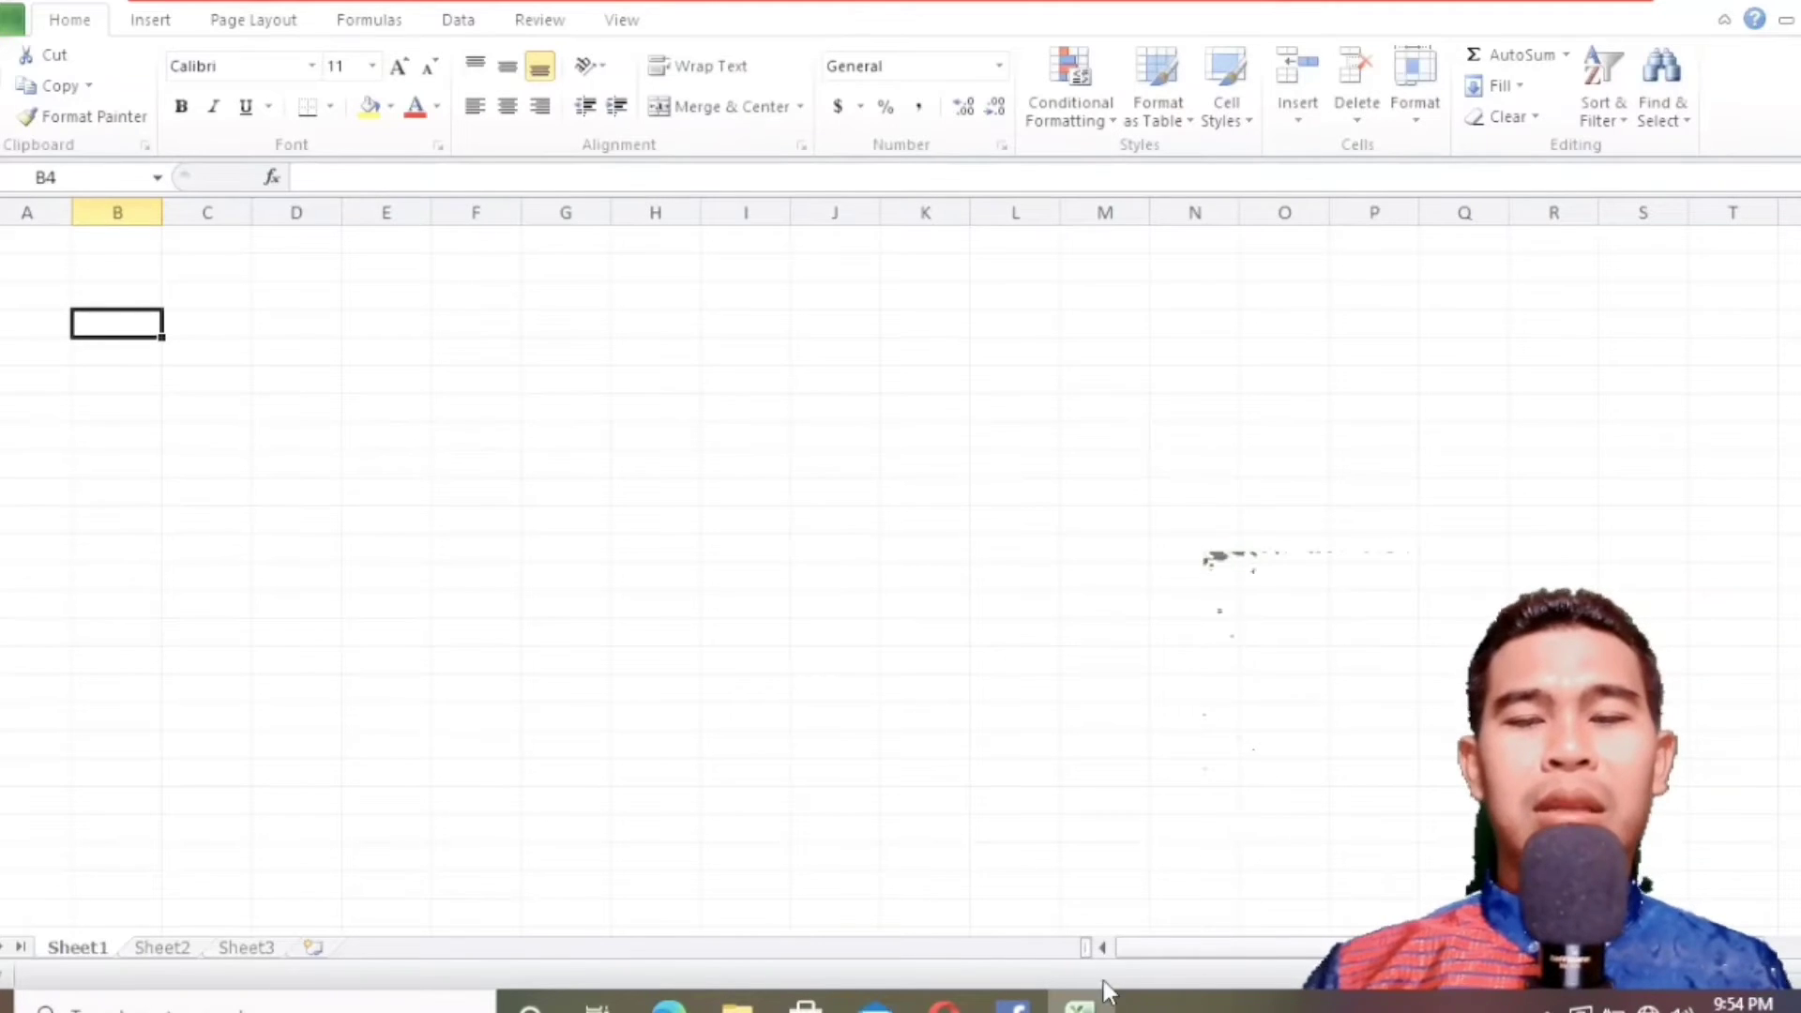
Check the exercise table's header layout in the textbook PDF in Edge and return to the Excel worksheet.
{"action": "left_click", "coordinate": [1080, 1000]}
{"action": "left_click", "coordinate": [1081, 1002]}
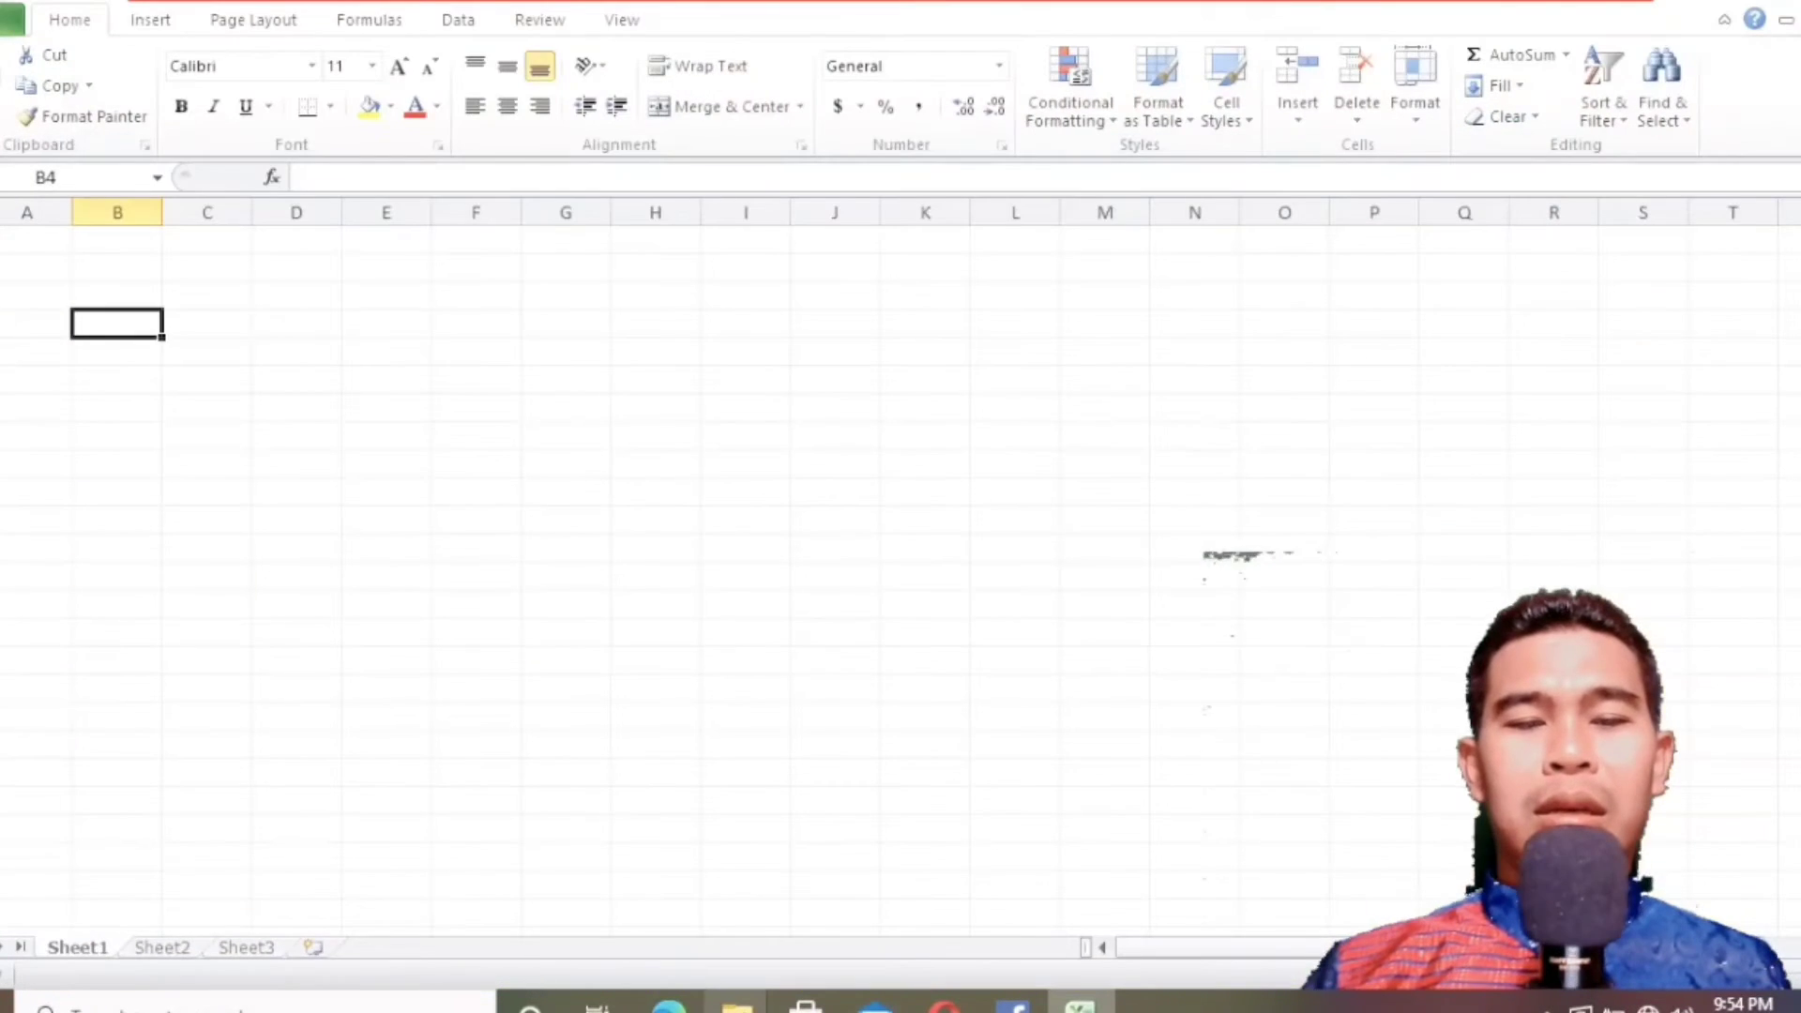
{"action": "left_click", "coordinate": [669, 1004]}
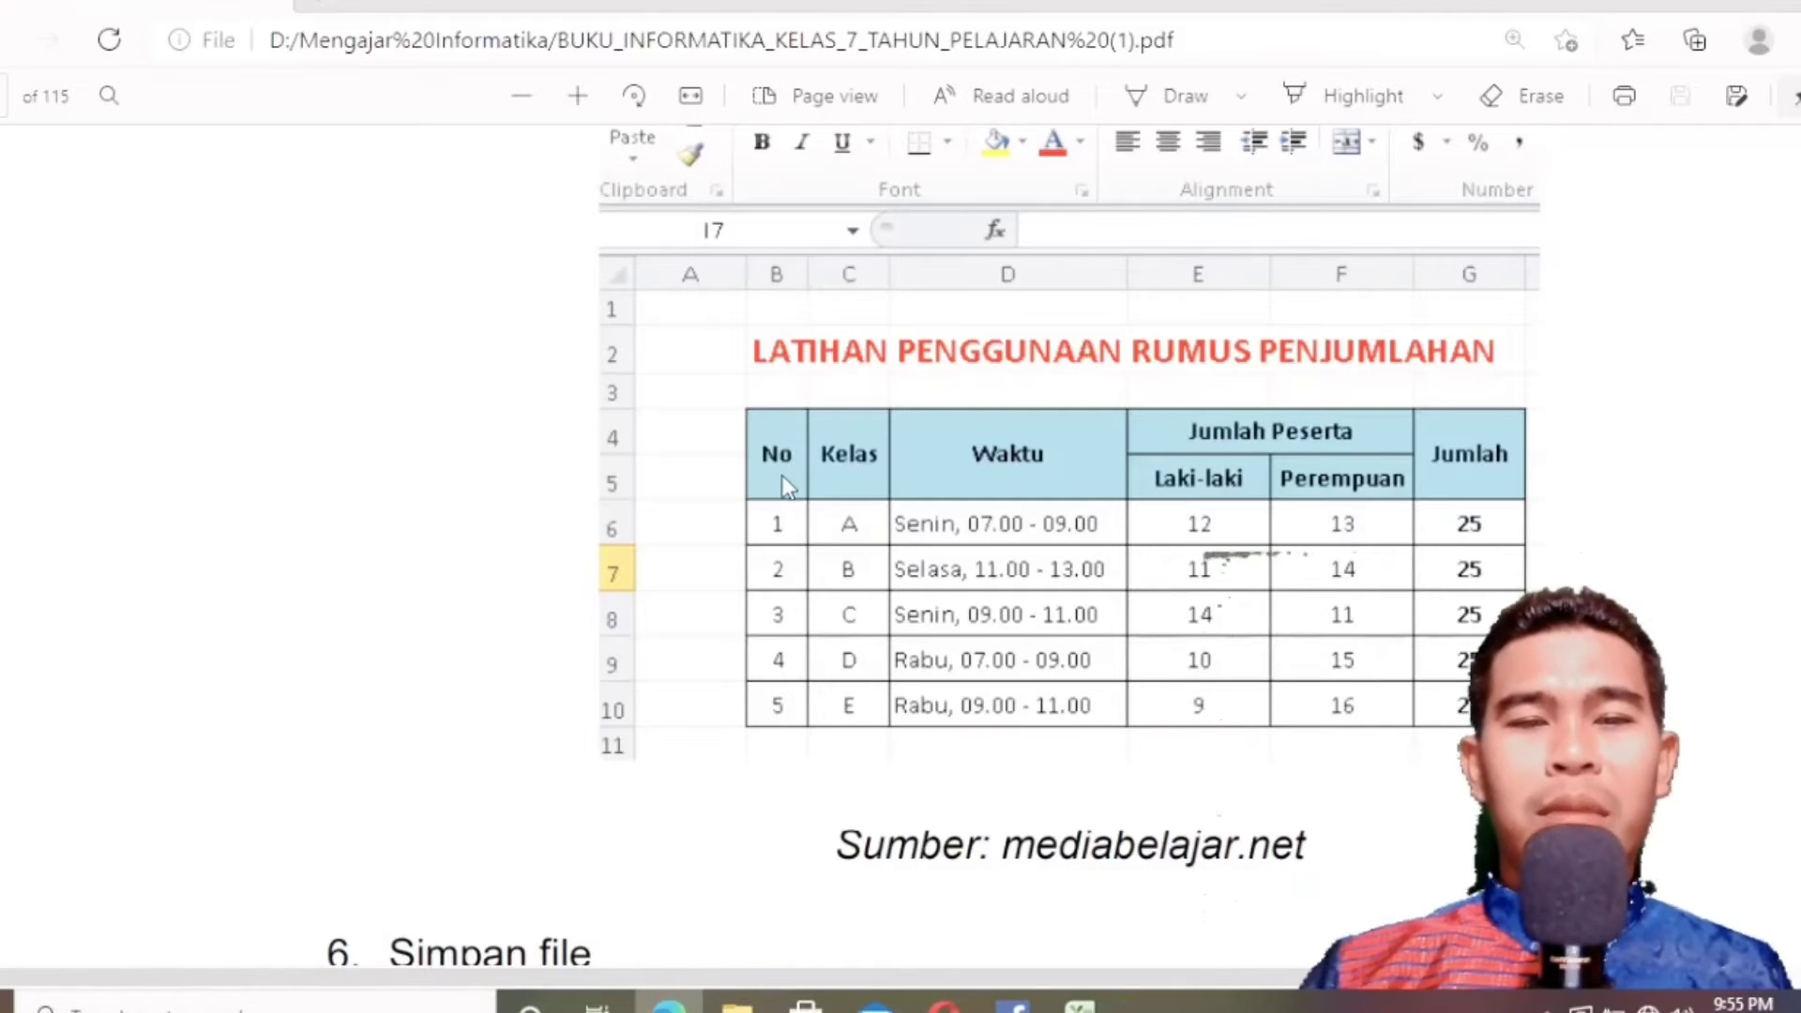
{"action": "left_click", "coordinate": [1709, 5]}
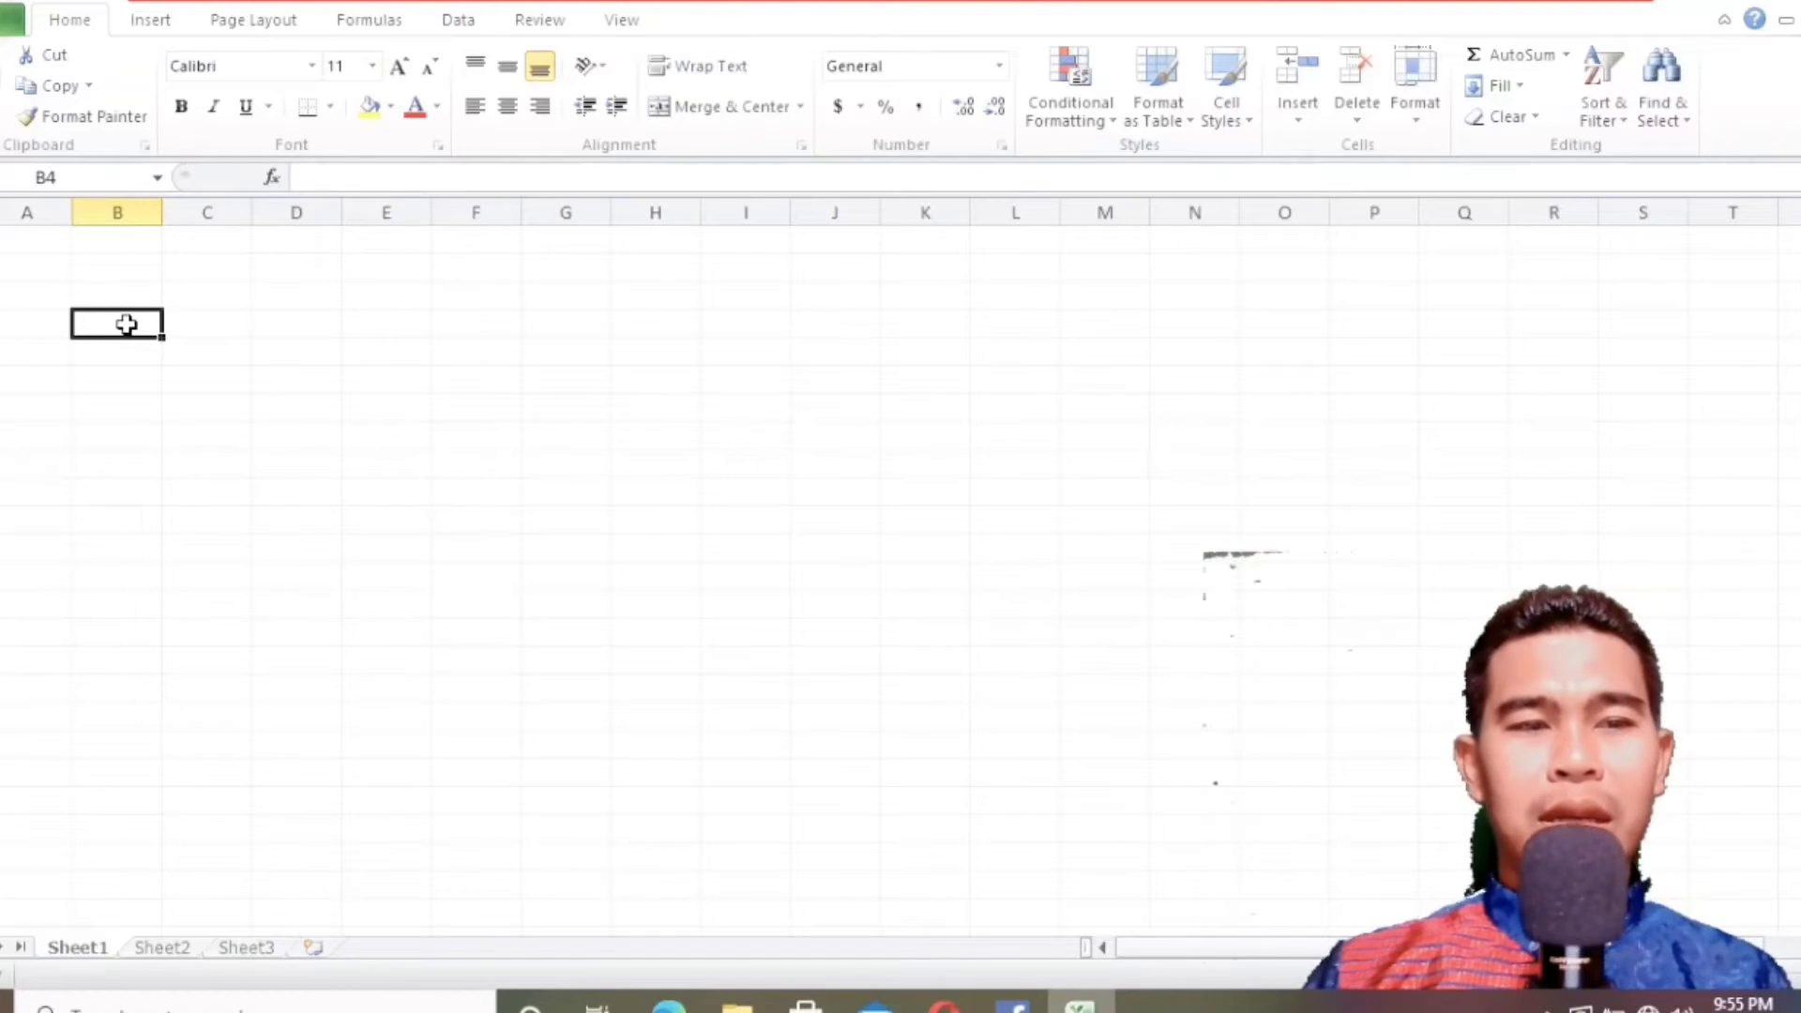
In the Format Cells settings for B4:B5, set both horizontal and vertical text alignment to Center.
{"action": "mouse_move", "coordinate": [126, 332]}
{"action": "left_mouse_down"}
{"action": "mouse_move", "coordinate": [124, 367]}
{"action": "mouse_move", "coordinate": [127, 350]}
{"action": "left_mouse_up"}
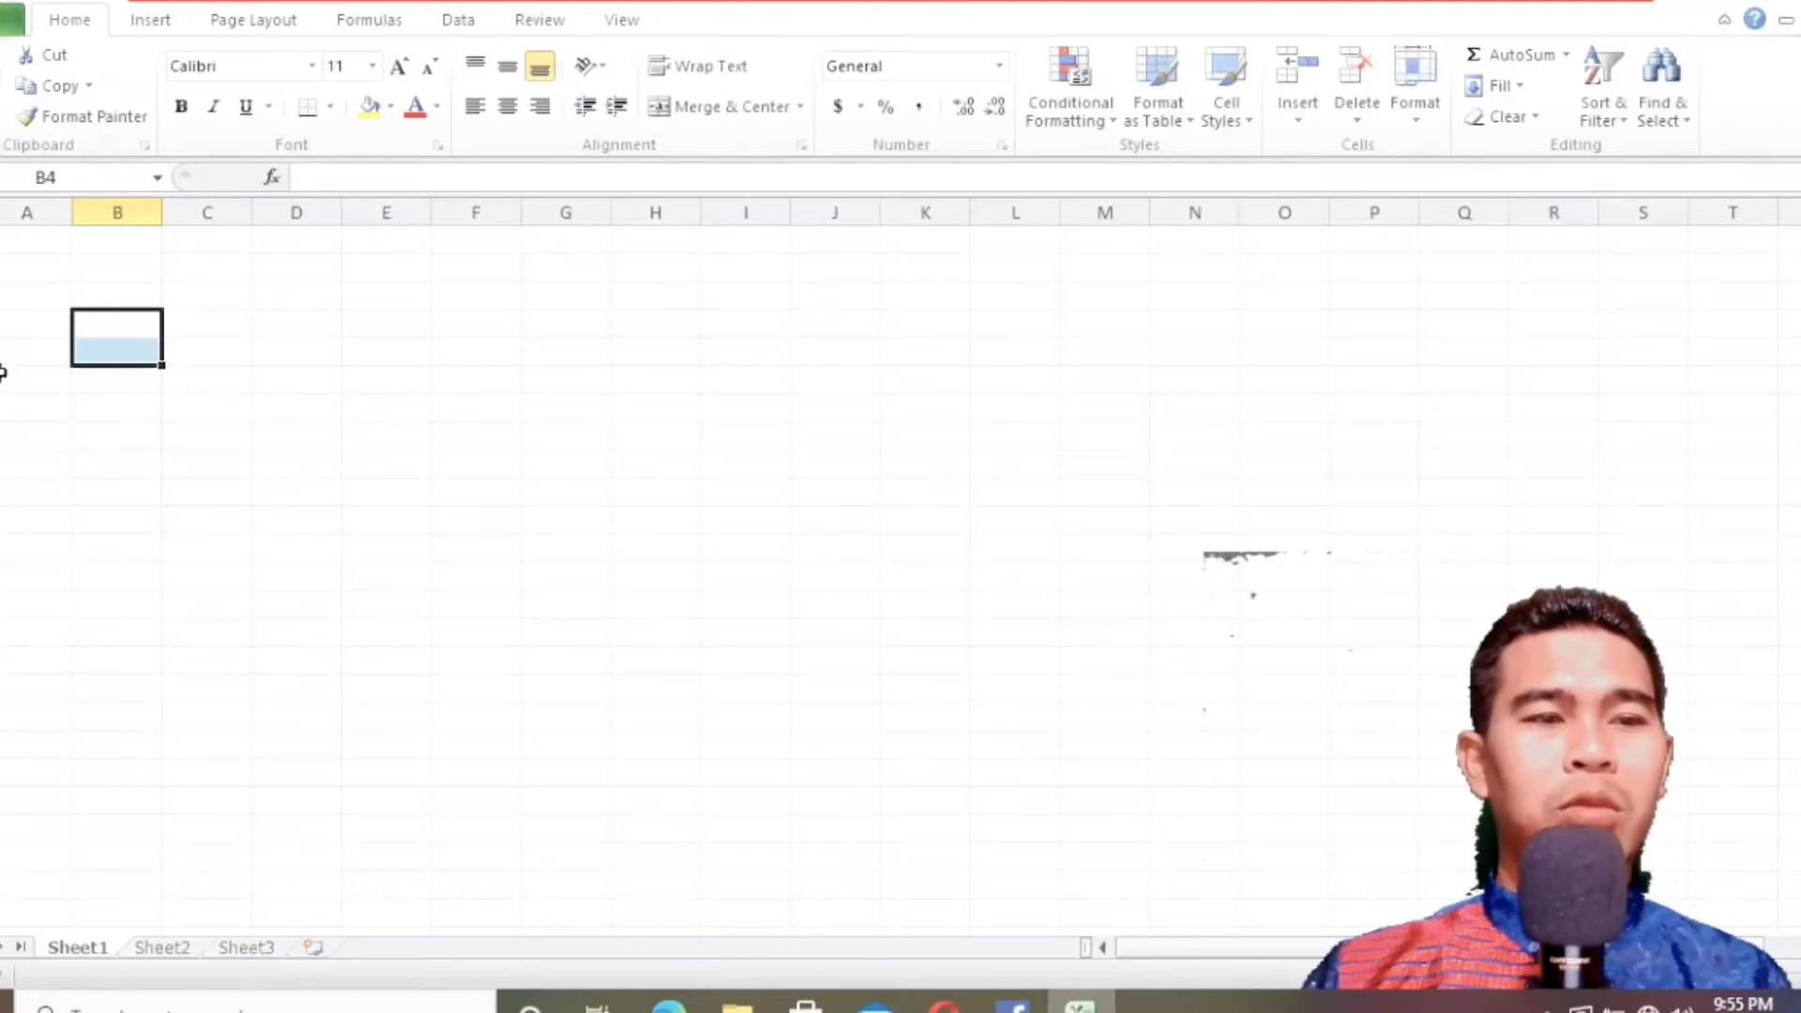
{"action": "right_click", "coordinate": [129, 338]}
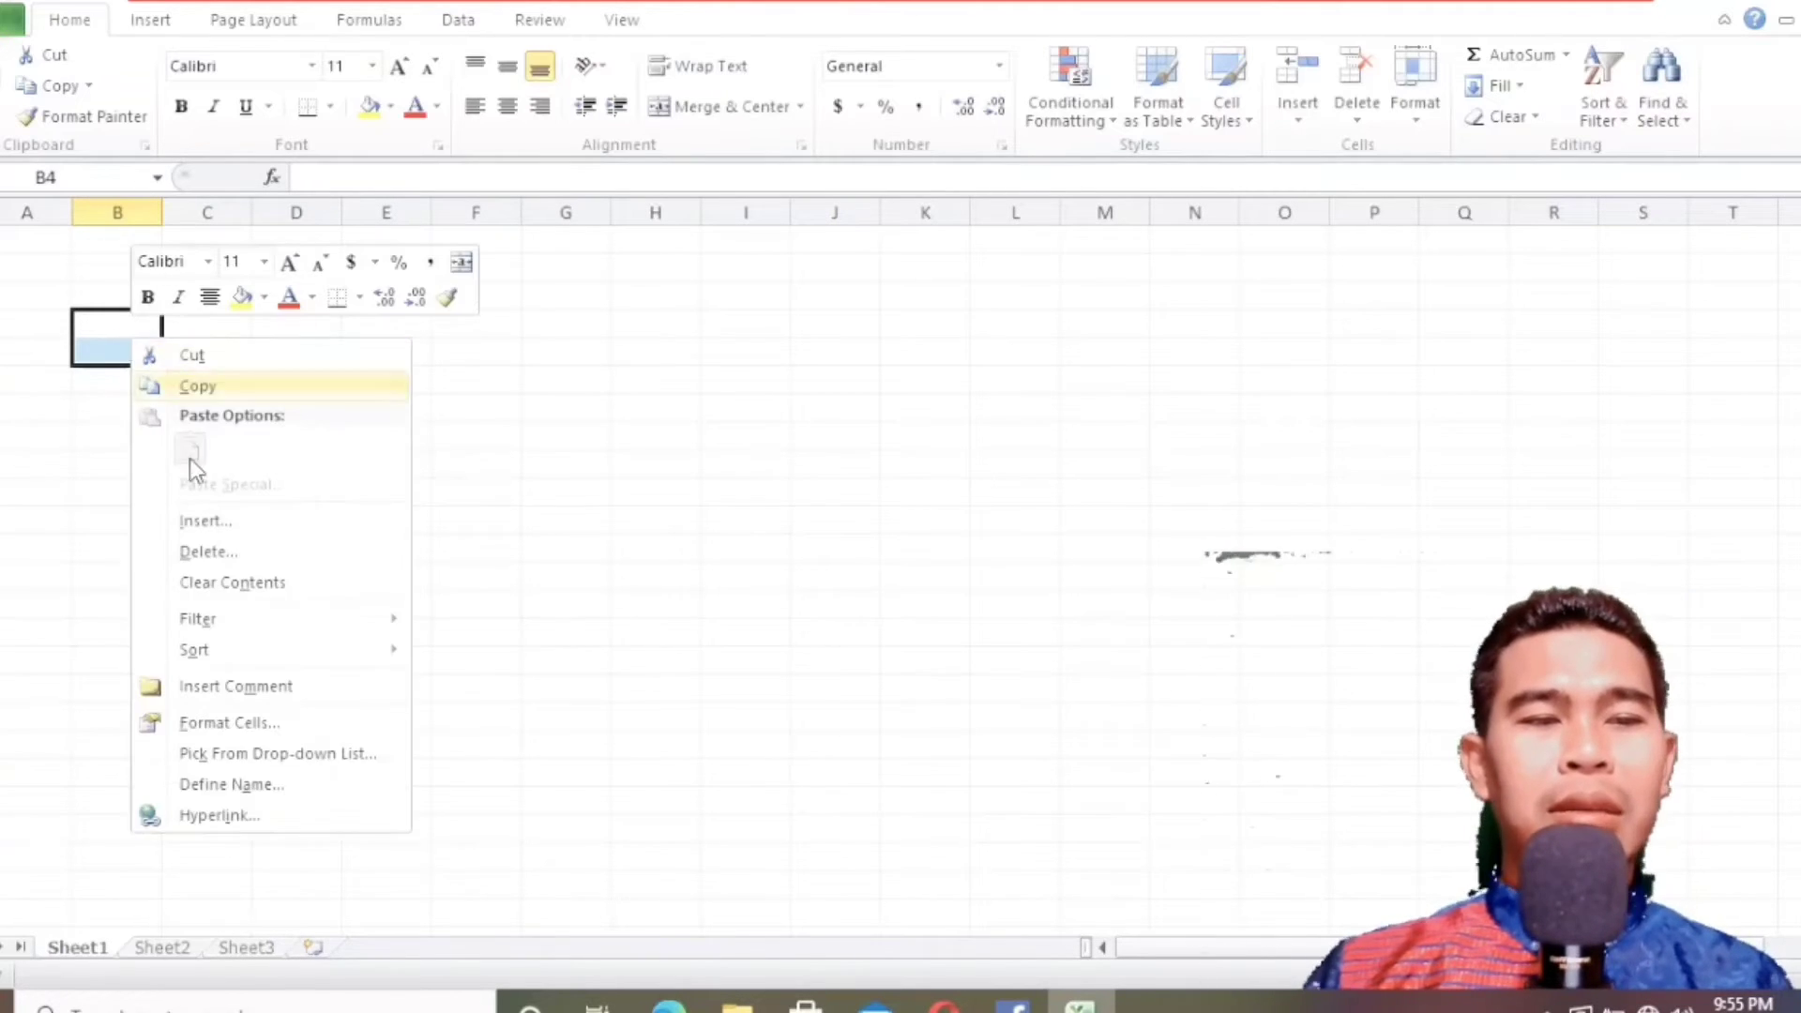
{"action": "left_click", "coordinate": [243, 727]}
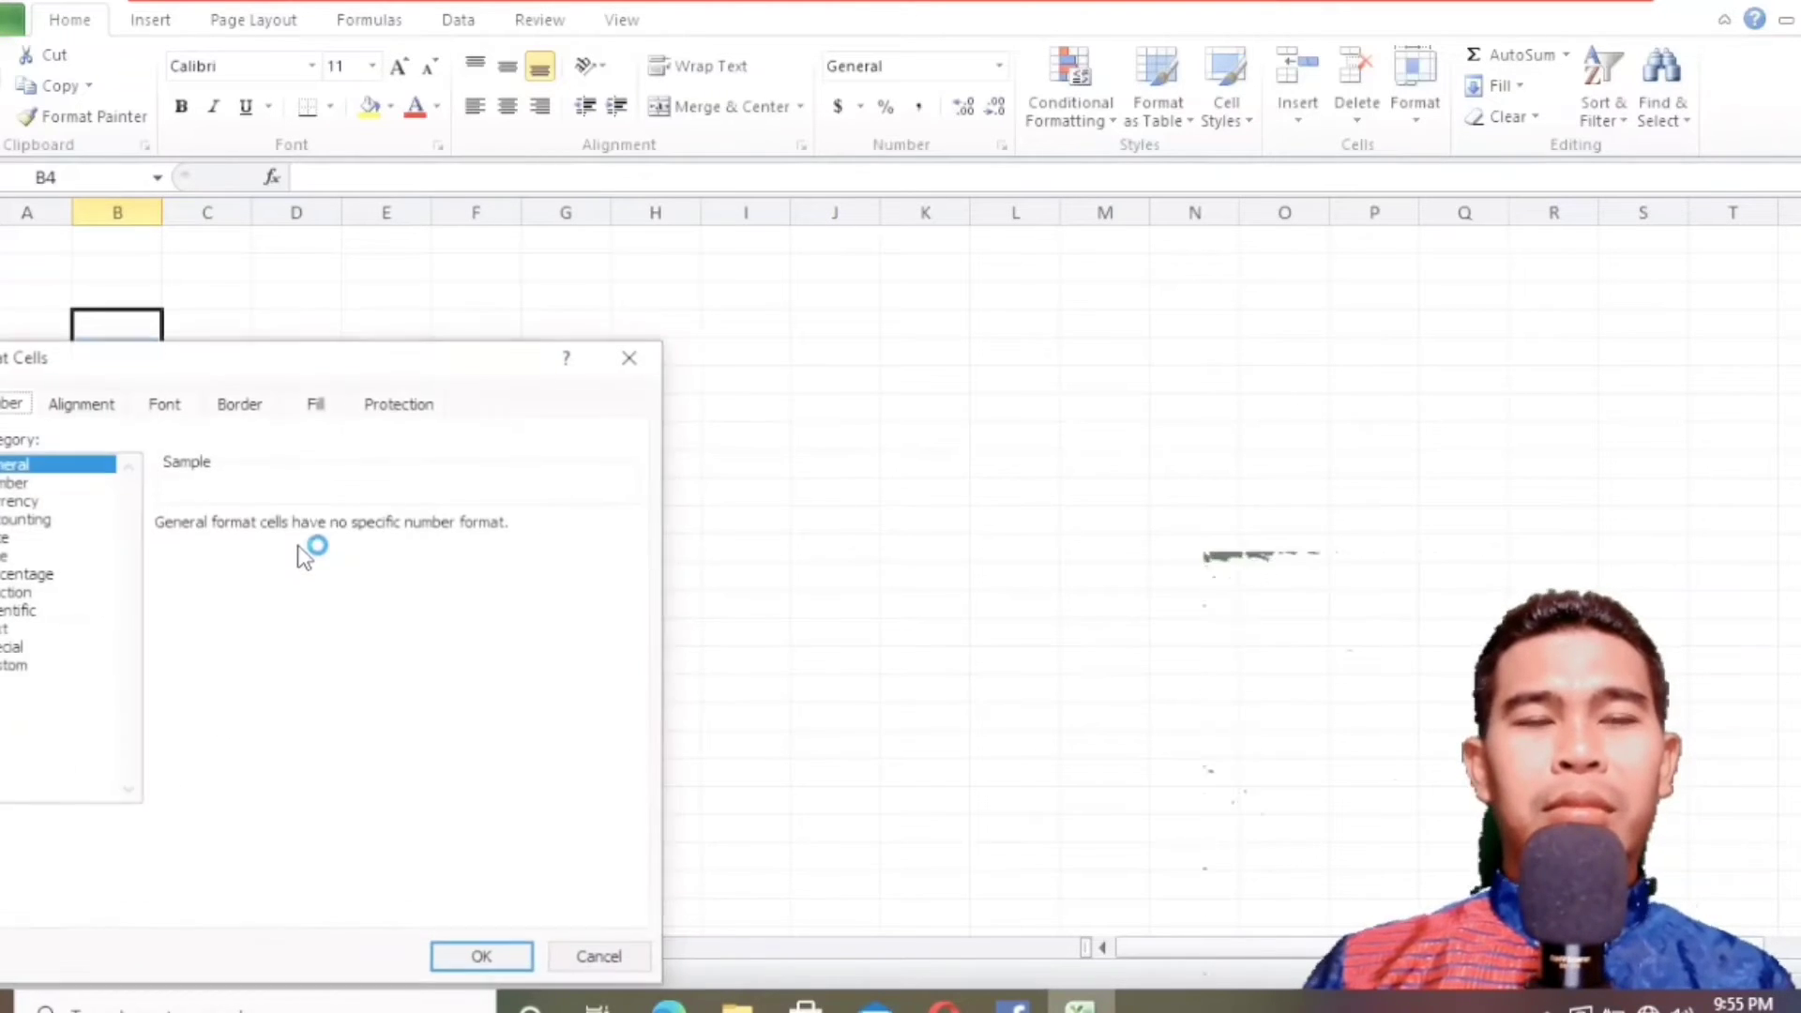
{"action": "left_click_drag", "start_coordinate": [291, 375], "coordinate": [959, 254]}
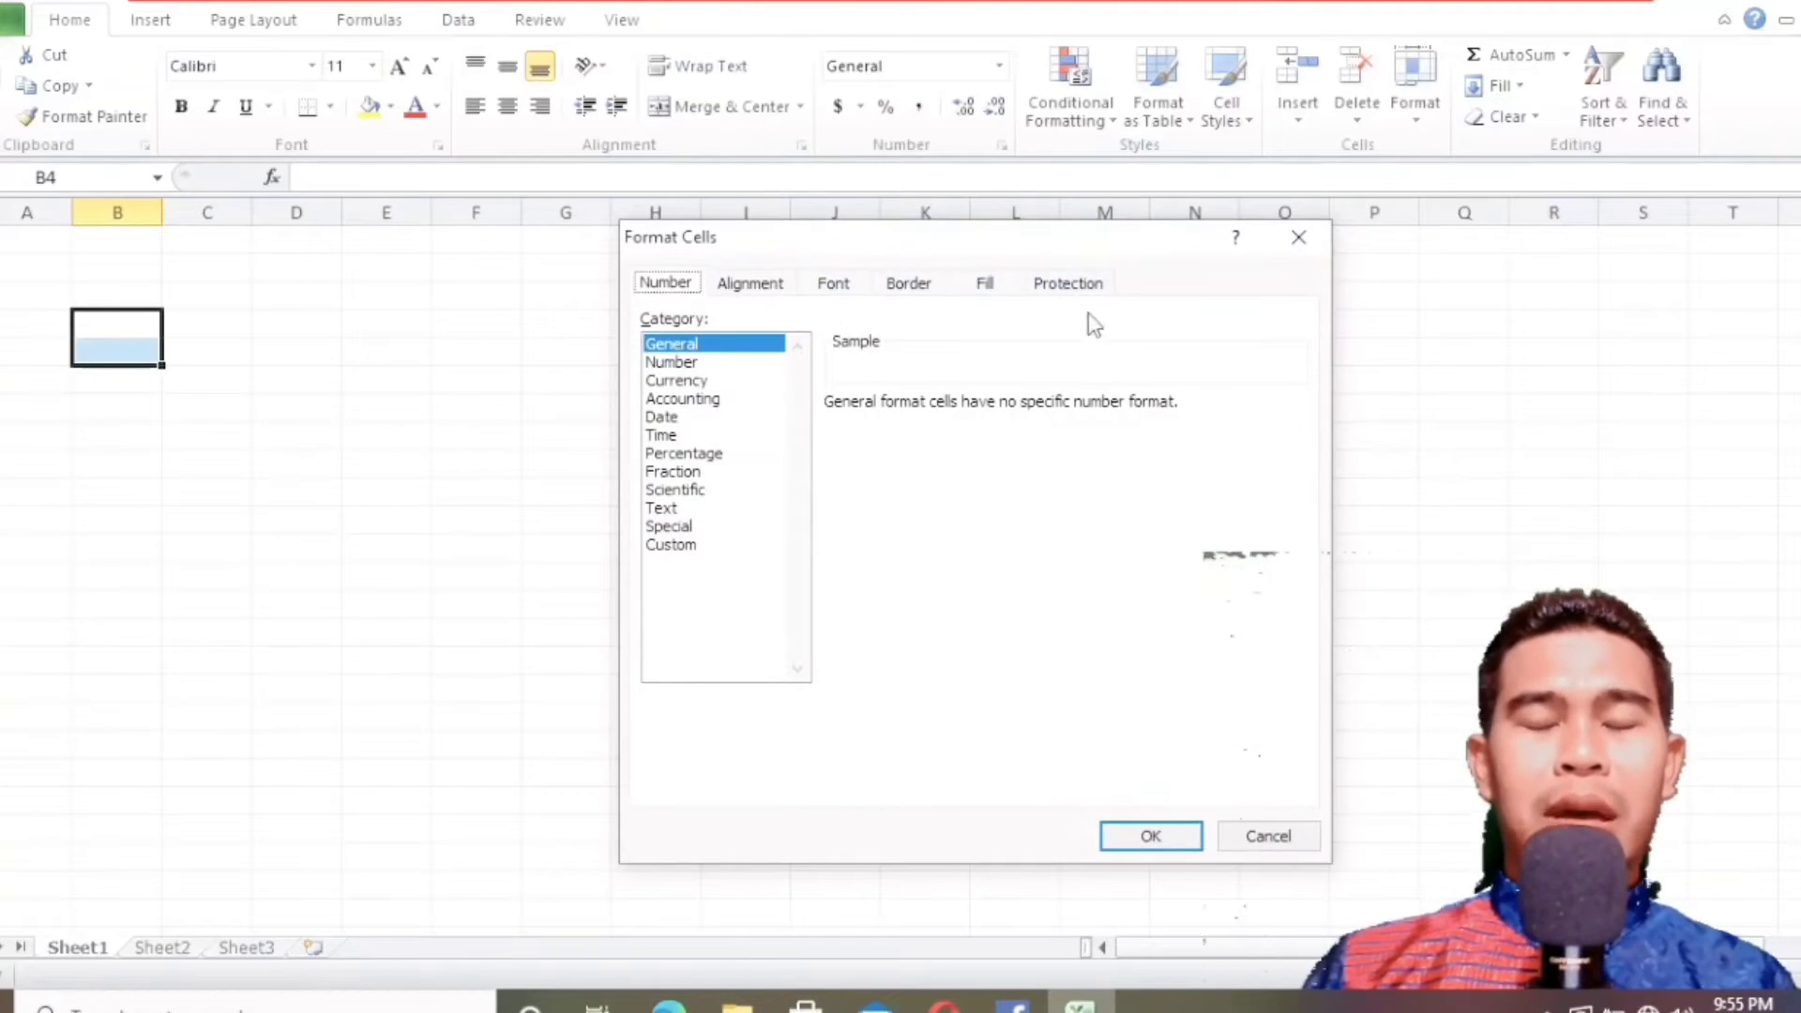
{"action": "left_click", "coordinate": [750, 286]}
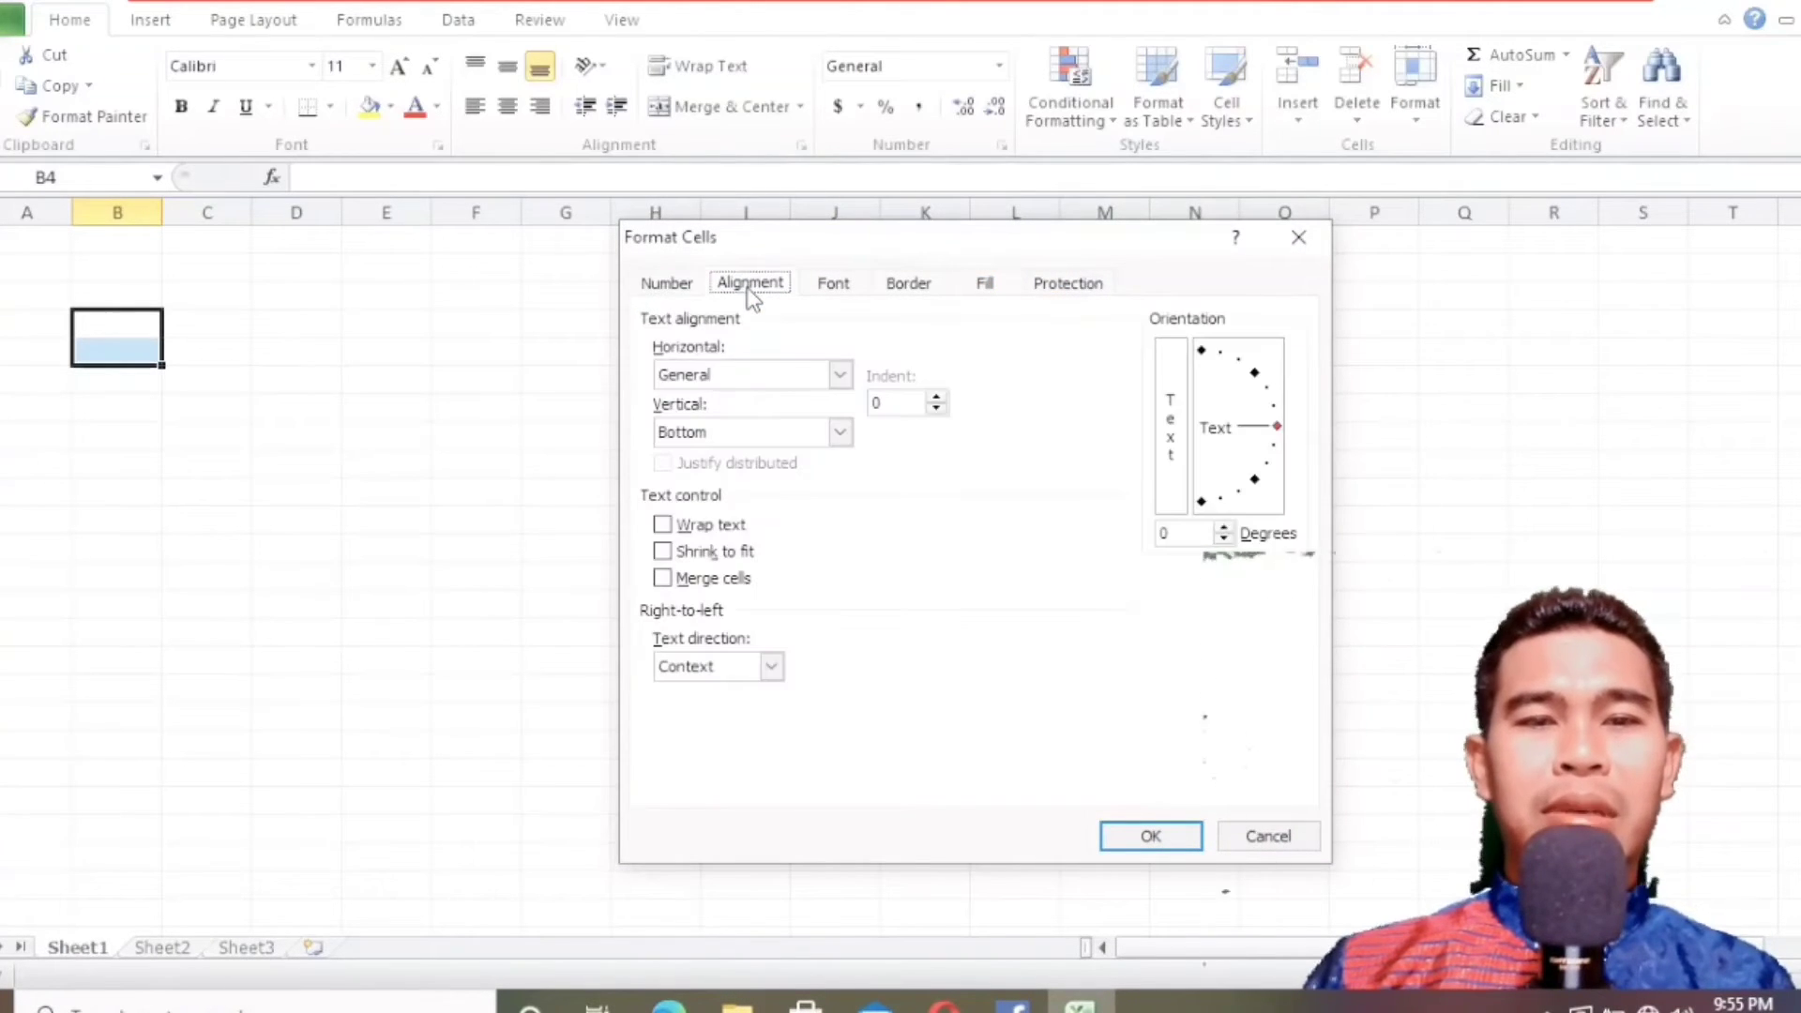
{"action": "left_click", "coordinate": [734, 375]}
{"action": "left_click", "coordinate": [713, 432]}
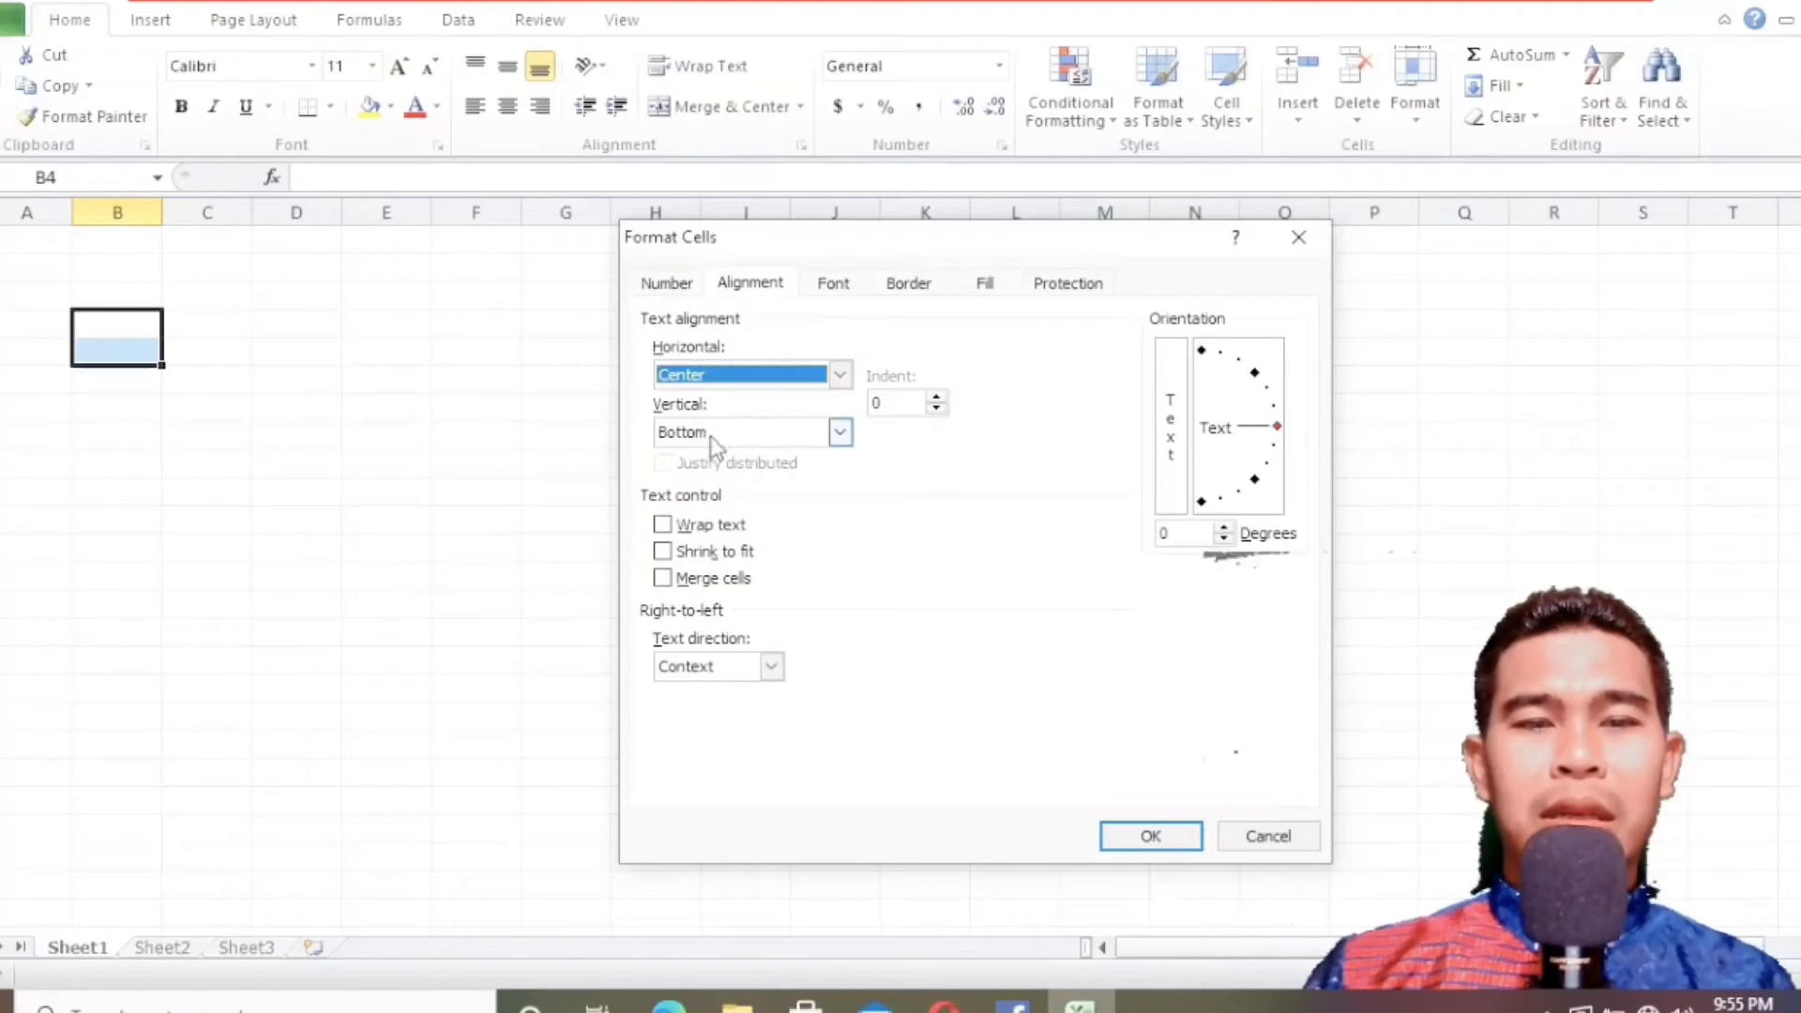
{"action": "left_click", "coordinate": [732, 437]}
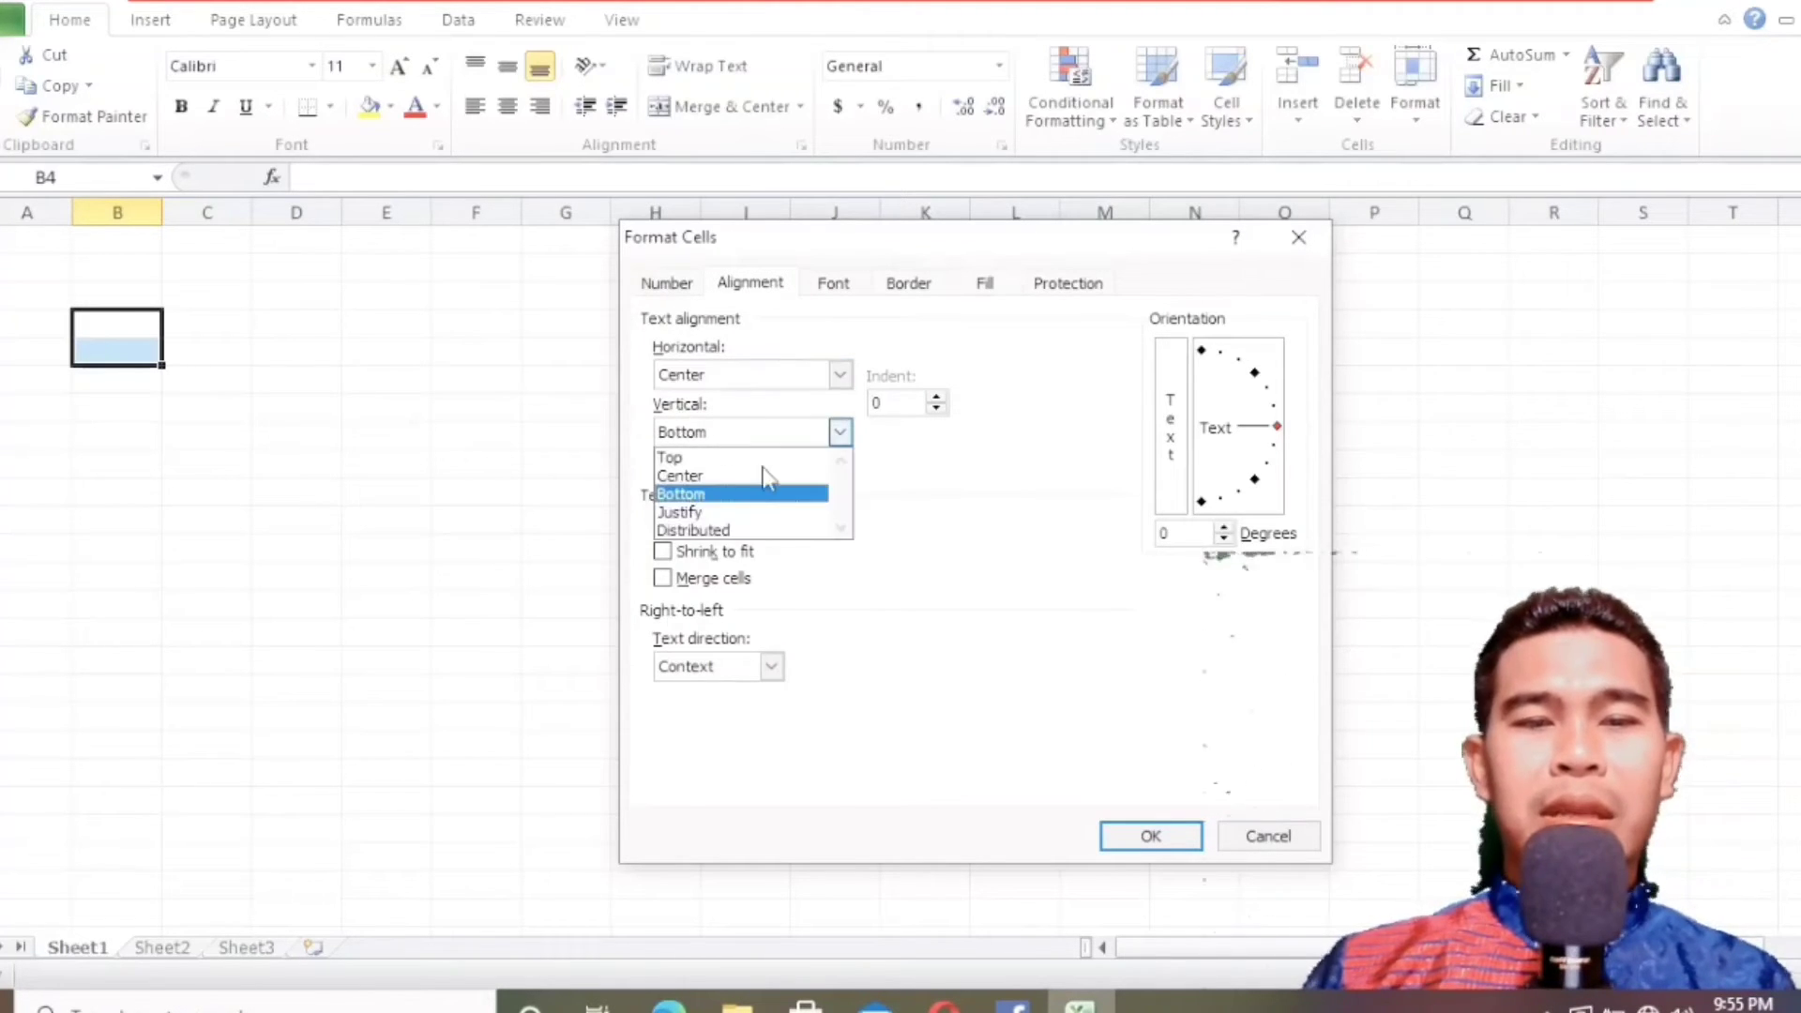
{"action": "left_click", "coordinate": [769, 473]}
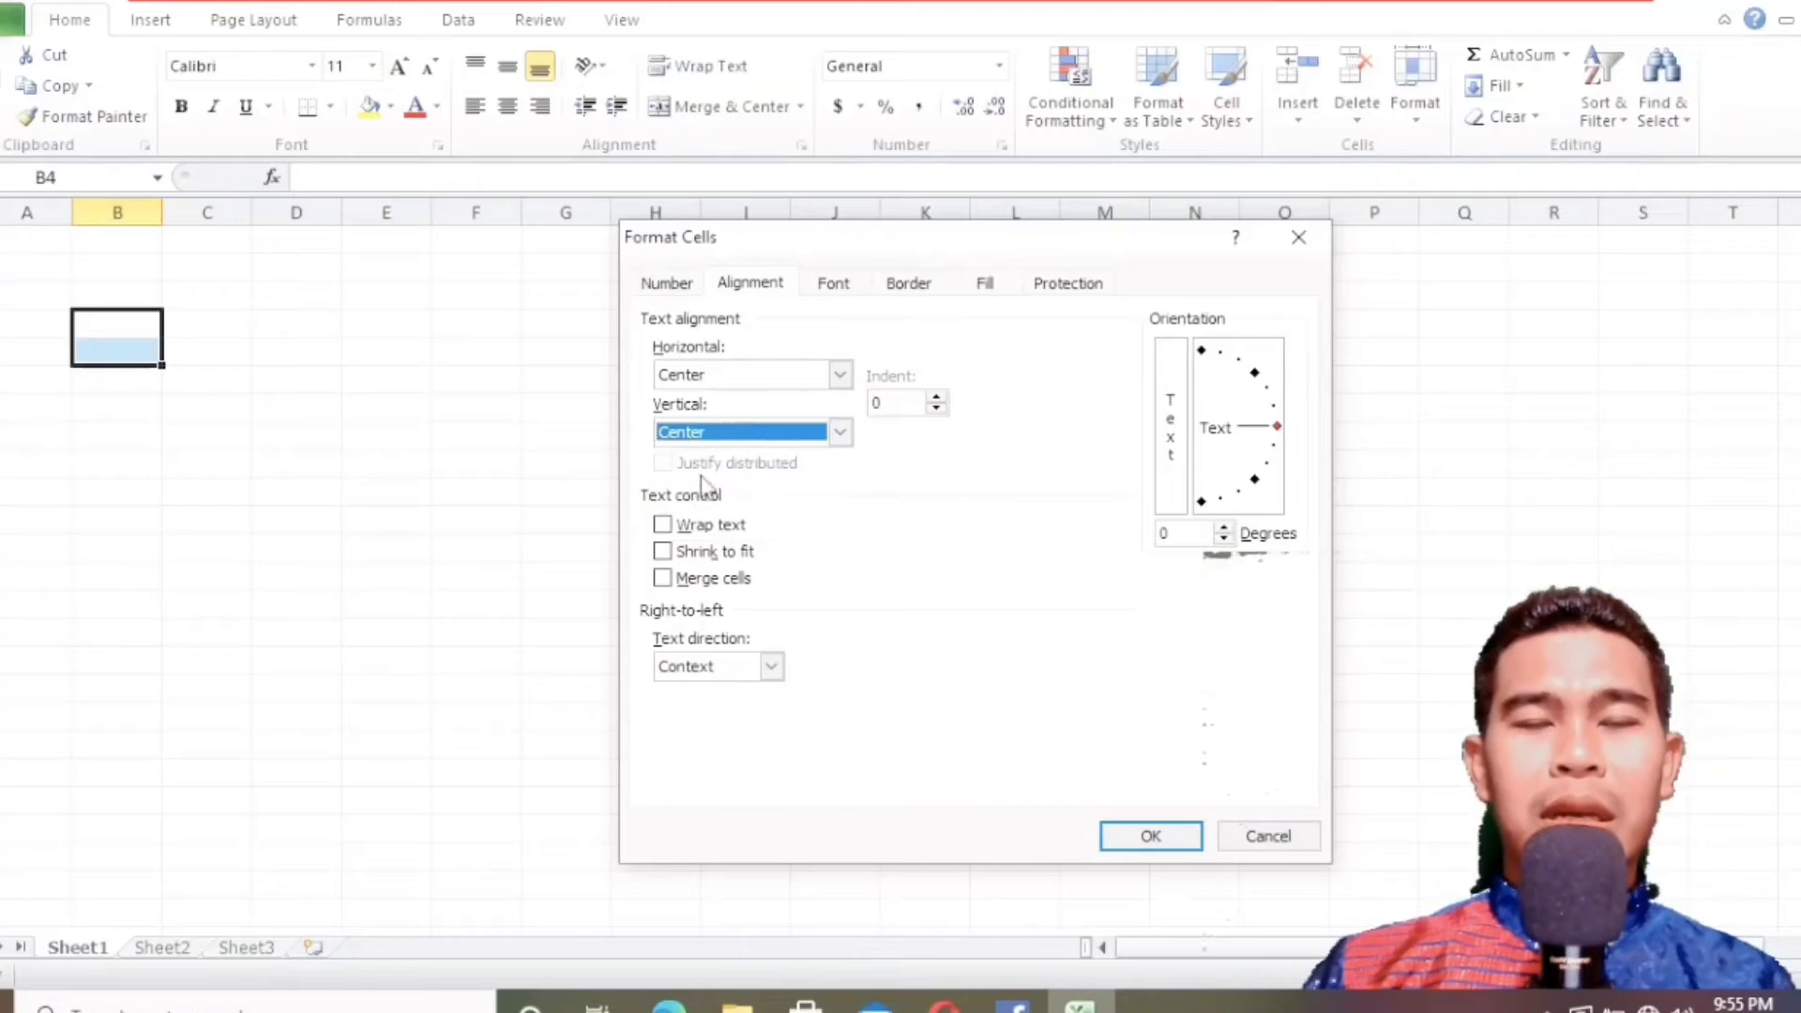
Turn on Wrap text and Merge cells for B4:B5, apply the formatting and select the merged cell.
{"action": "left_click", "coordinate": [662, 525]}
{"action": "left_click", "coordinate": [663, 578]}
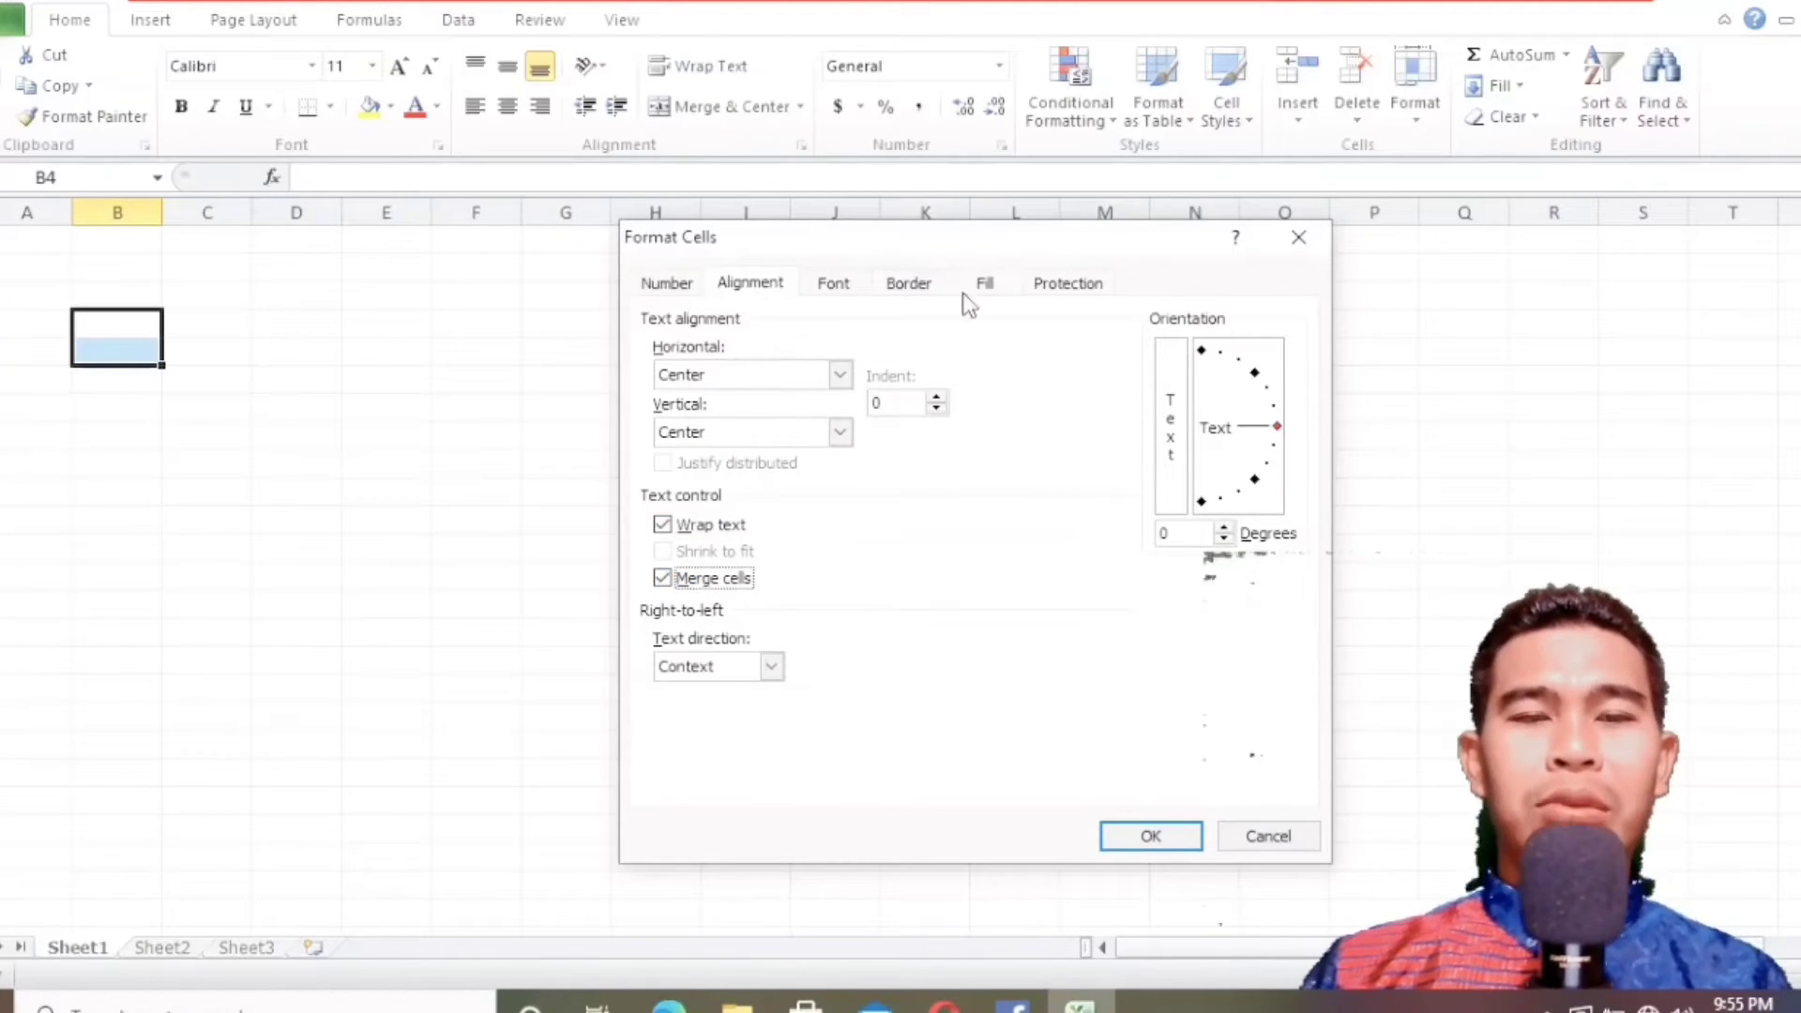
{"action": "left_click", "coordinate": [1112, 849]}
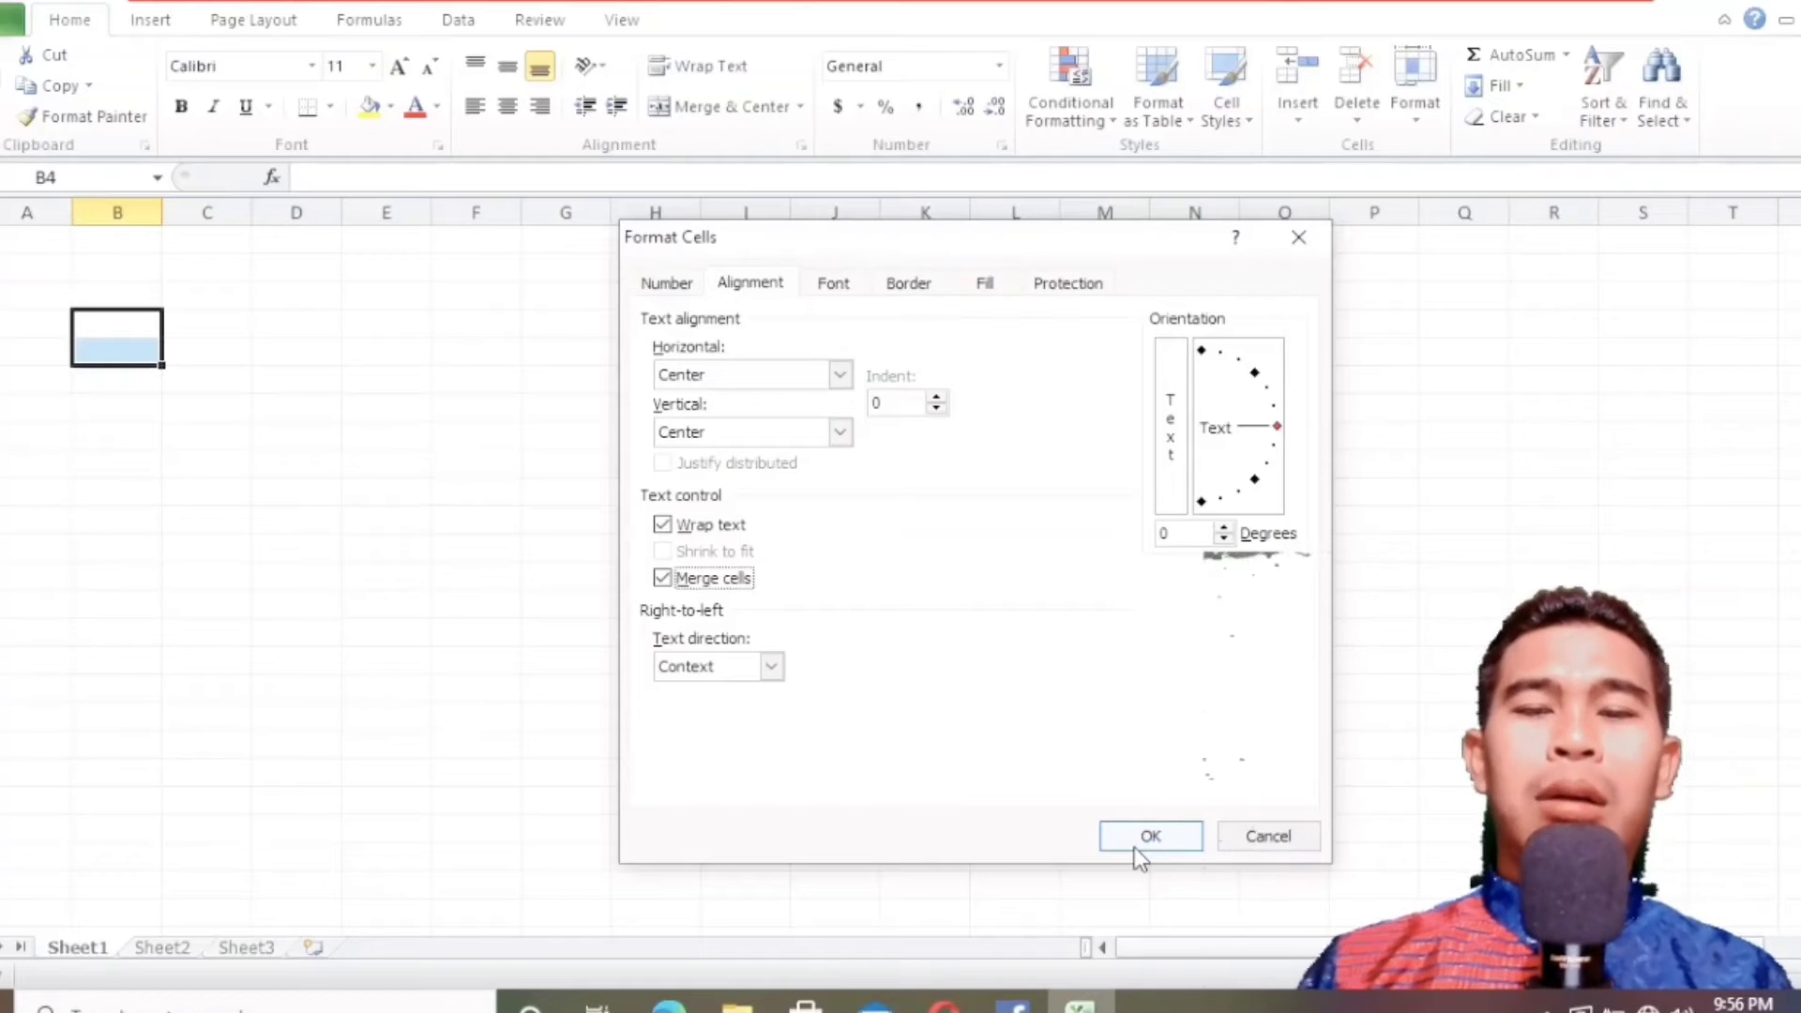
{"action": "left_click", "coordinate": [1134, 847]}
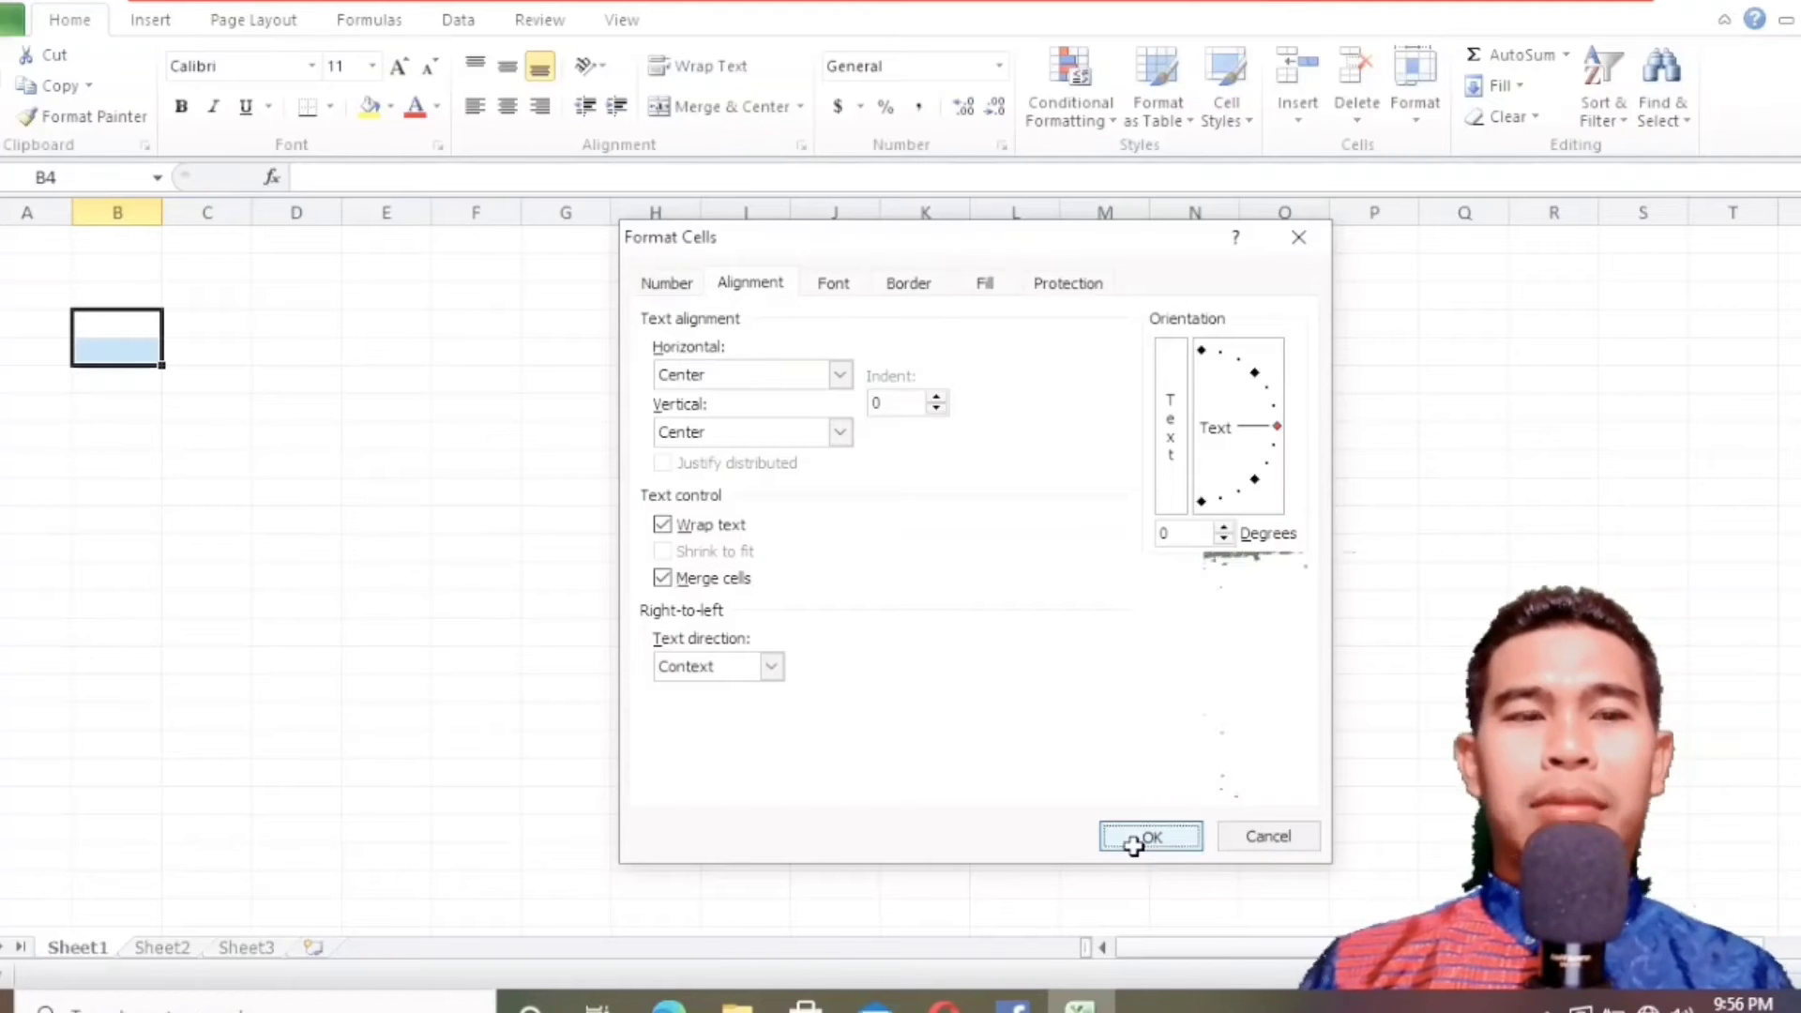
{"action": "left_click", "coordinate": [186, 440]}
{"action": "left_click", "coordinate": [105, 338]}
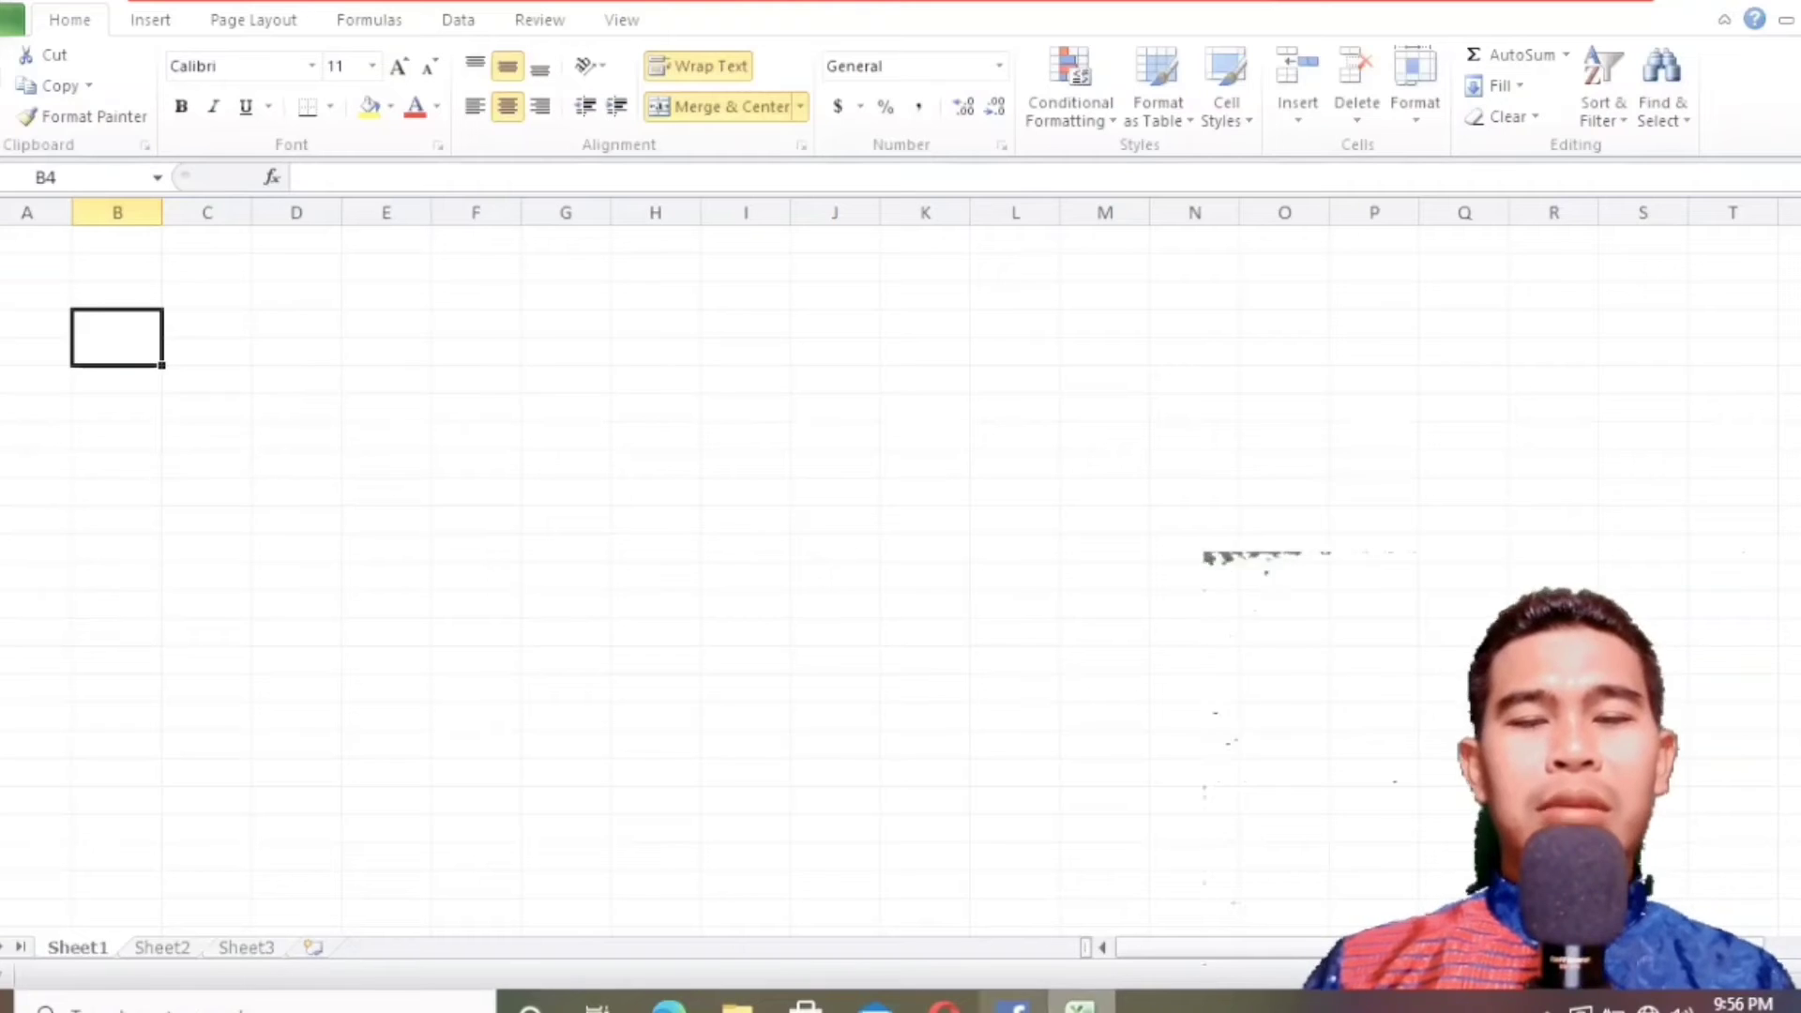
Check the header row in the textbook PDF in Edge, return to Excel and extend the merged B4:B5 formatting across columns C and D.
{"action": "left_click", "coordinate": [669, 1009]}
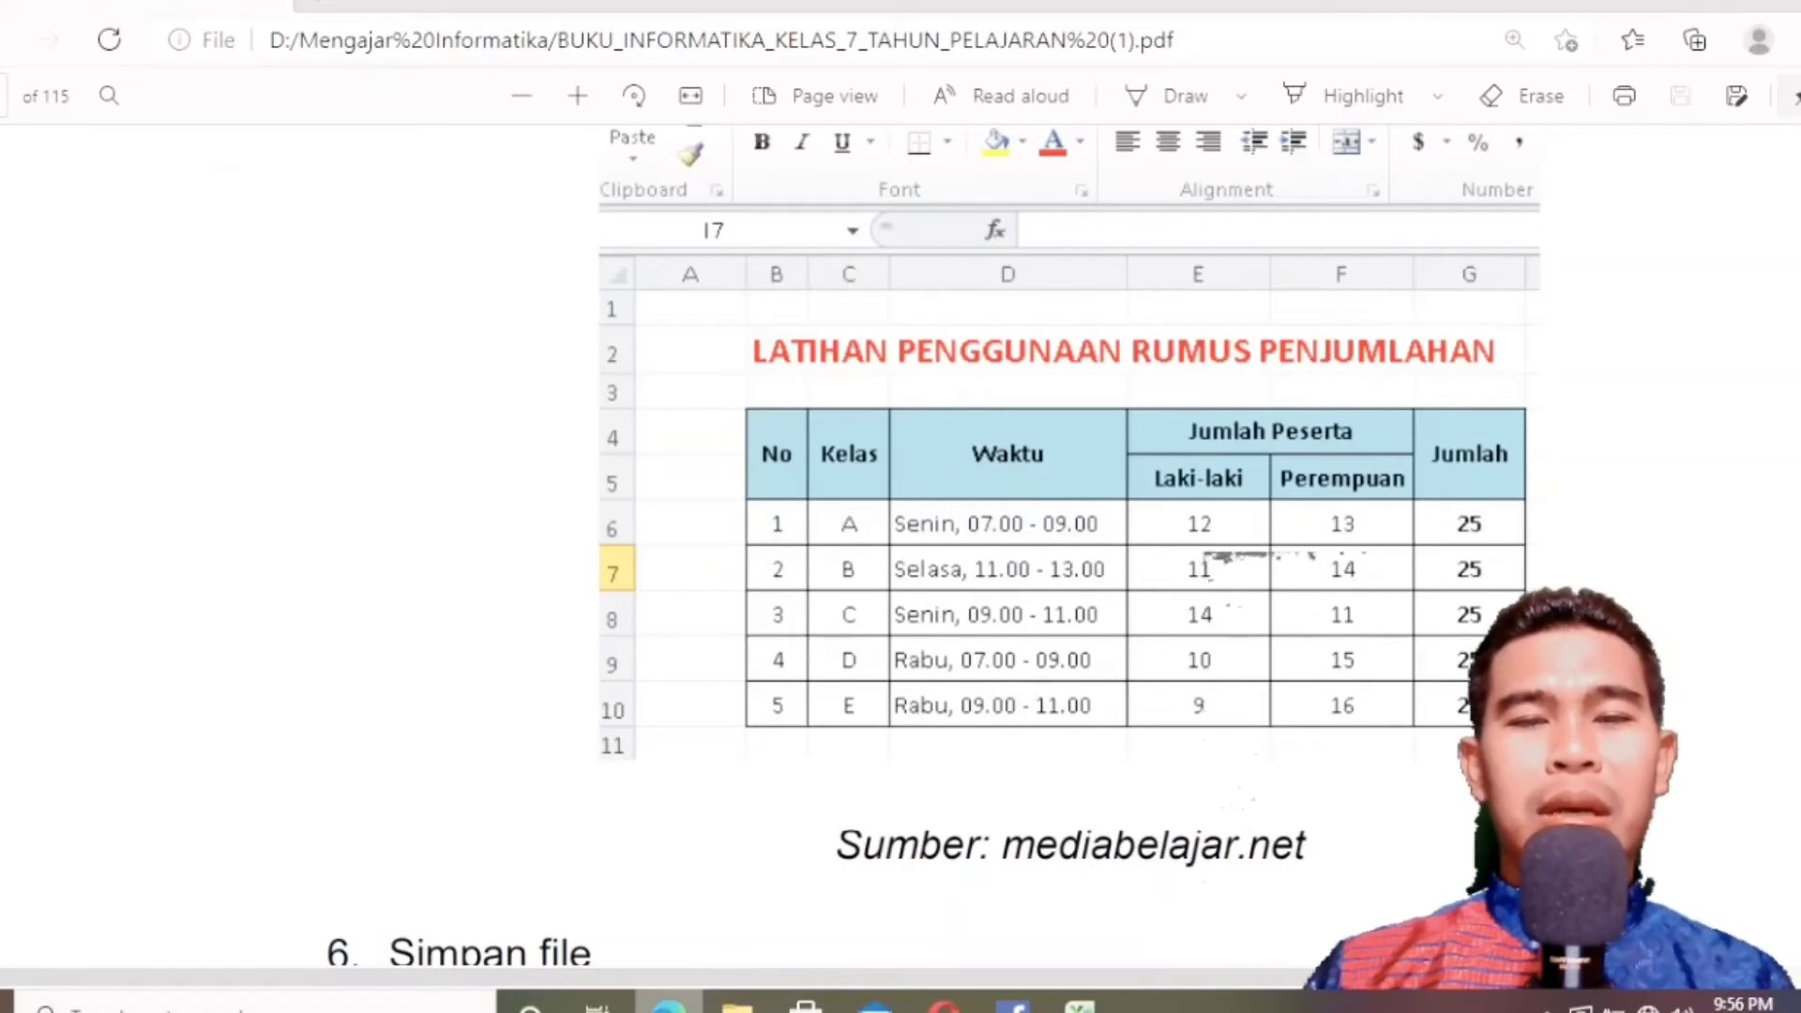
{"action": "left_click", "coordinate": [669, 1009]}
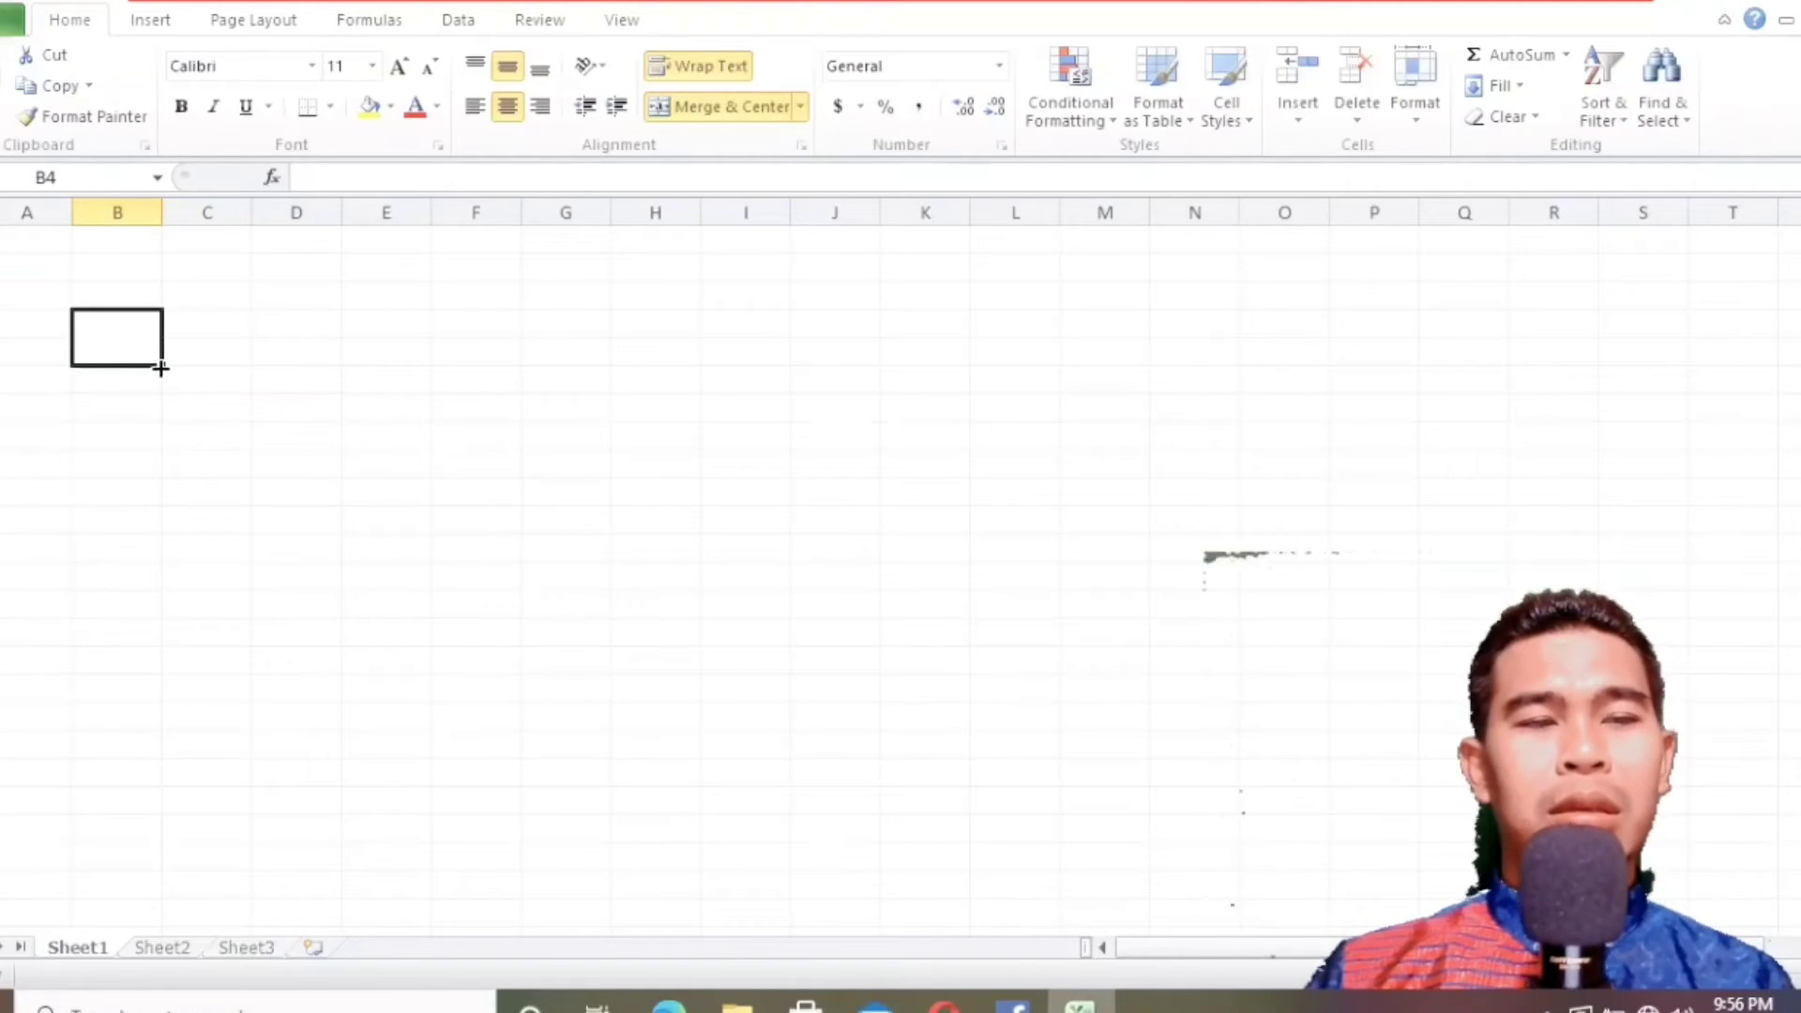
{"action": "left_click_drag", "start_coordinate": [162, 368], "coordinate": [322, 366]}
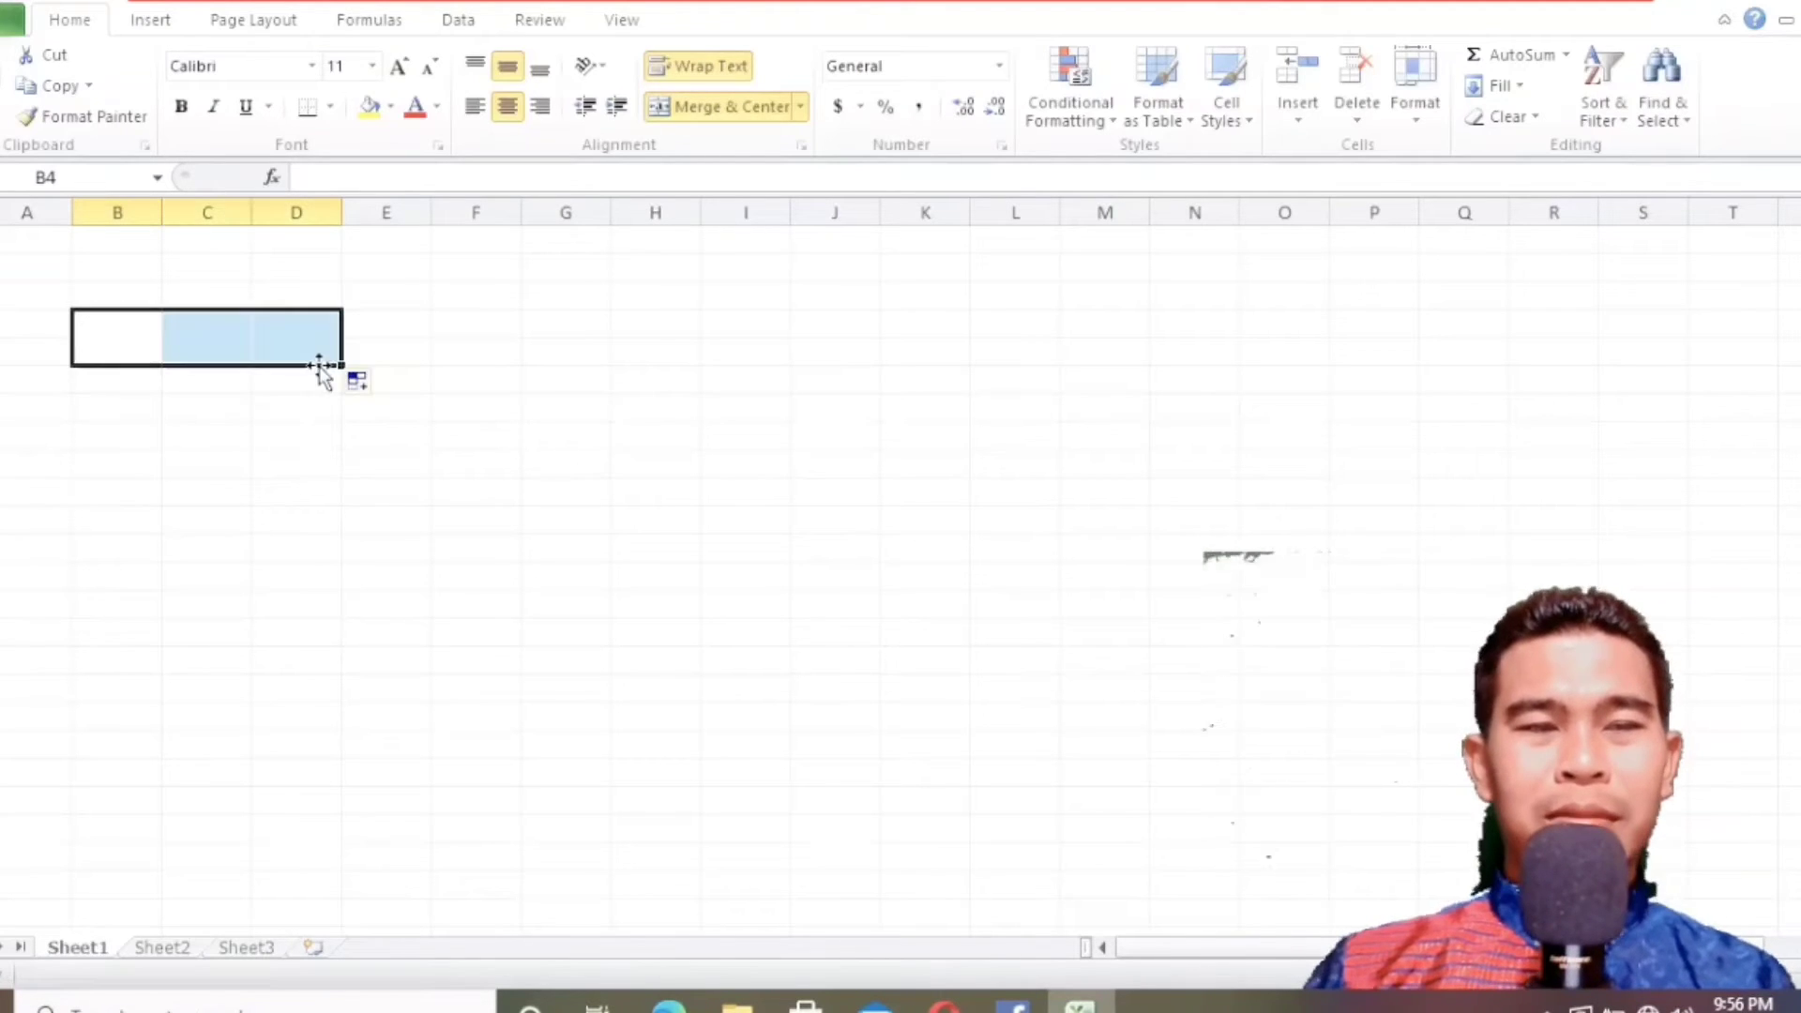
{"action": "left_click", "coordinate": [217, 350]}
{"action": "left_click", "coordinate": [273, 329]}
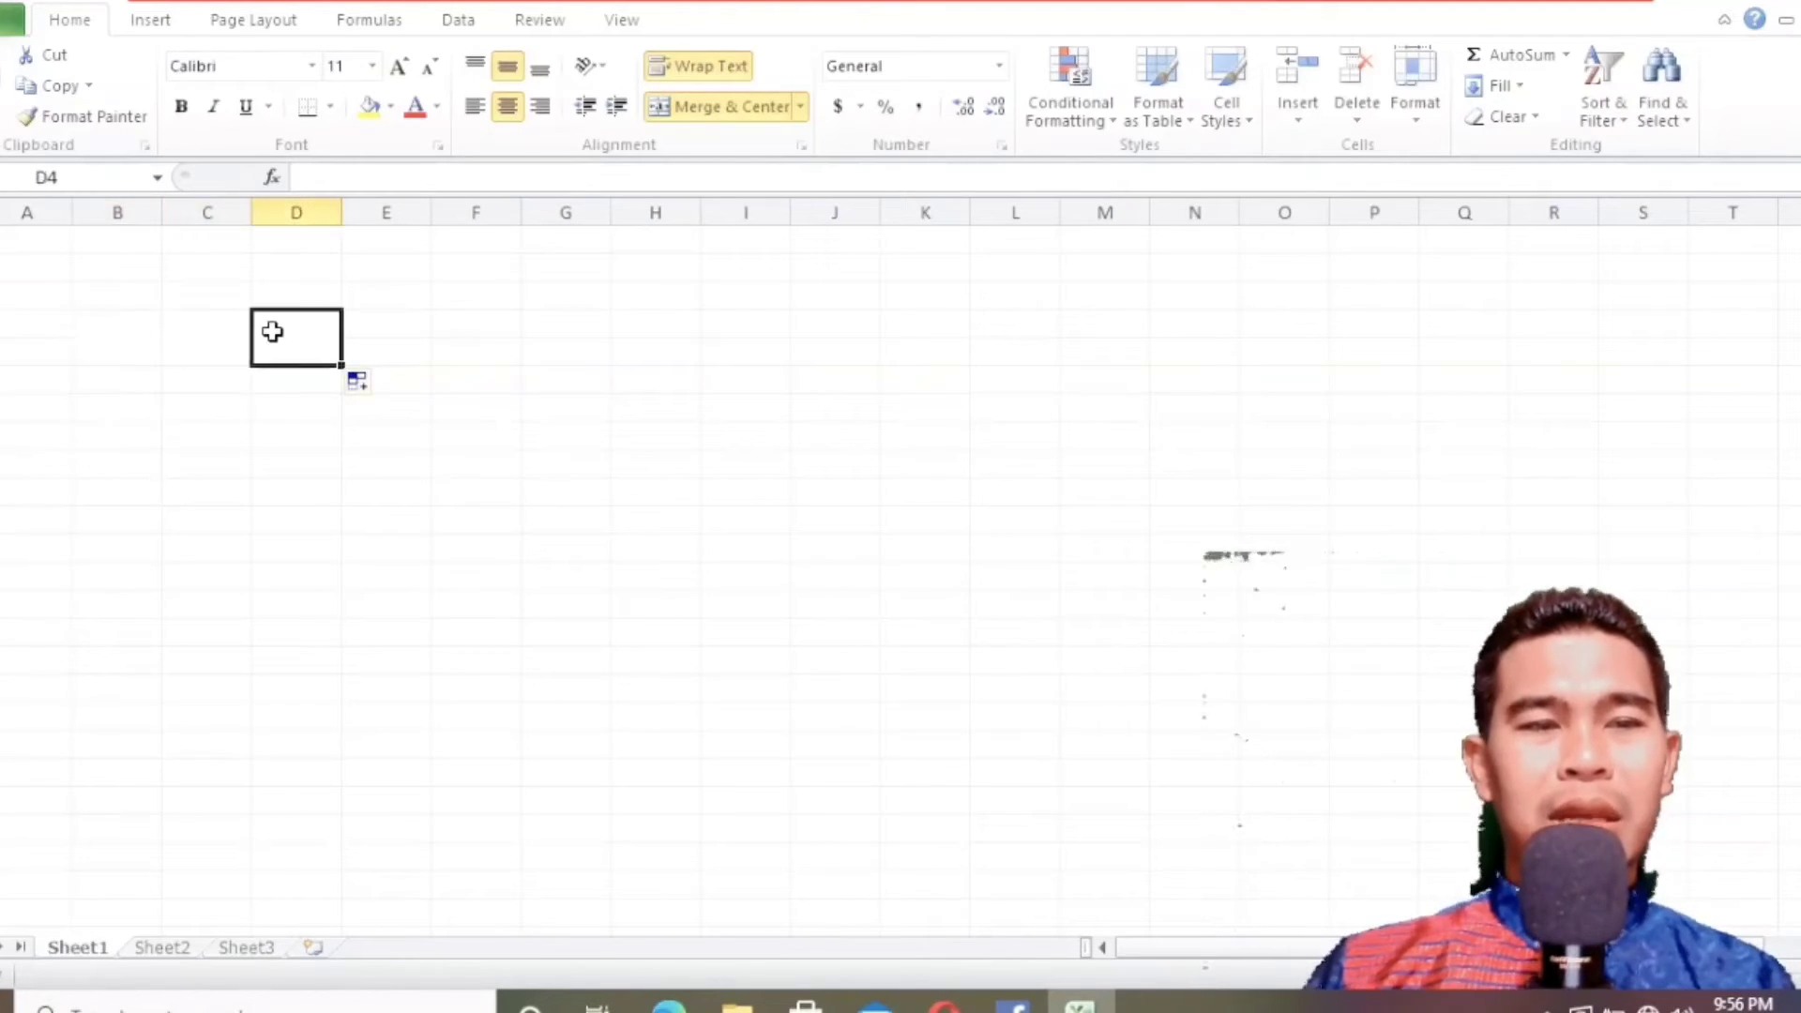
{"action": "left_click", "coordinate": [181, 346]}
Enter the header texts "No" in B4, "Kelas" in C4 and "Waktu" in D4.
{"action": "left_click", "coordinate": [116, 338]}
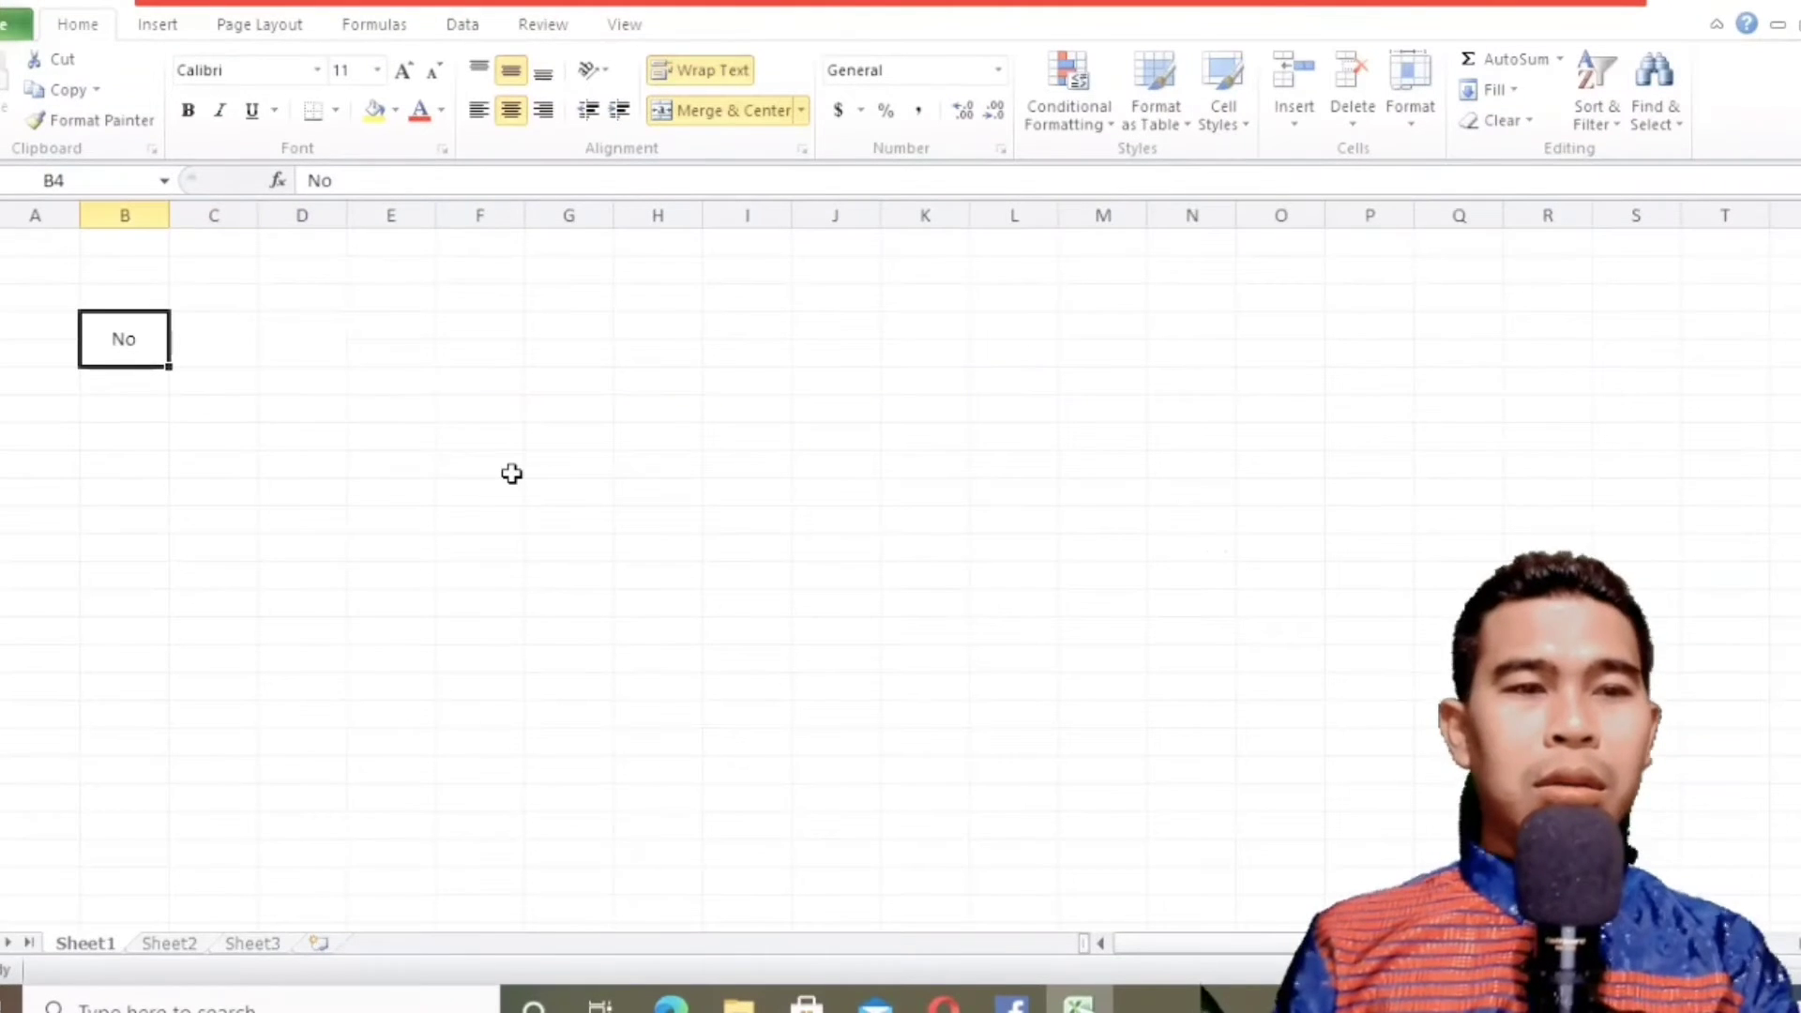
{"action": "key", "text": "Right"}
{"action": "type", "text": "Ke"}
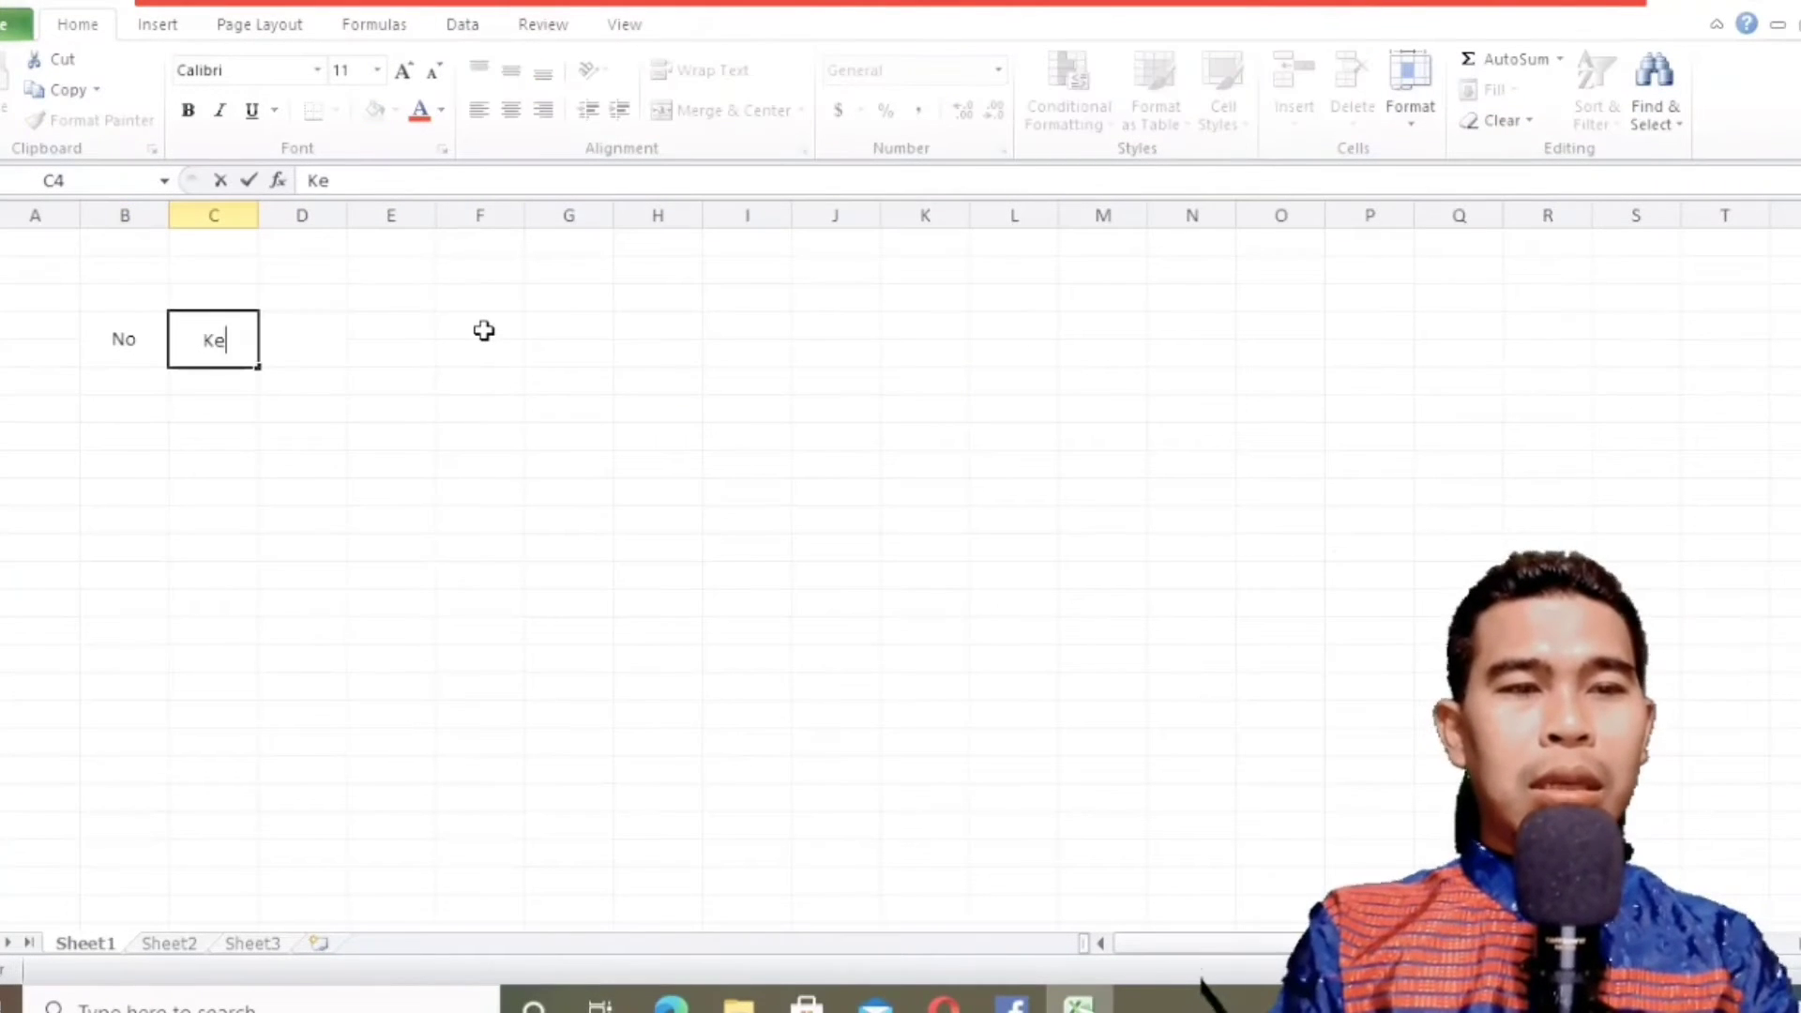
{"action": "type", "text": "las"}
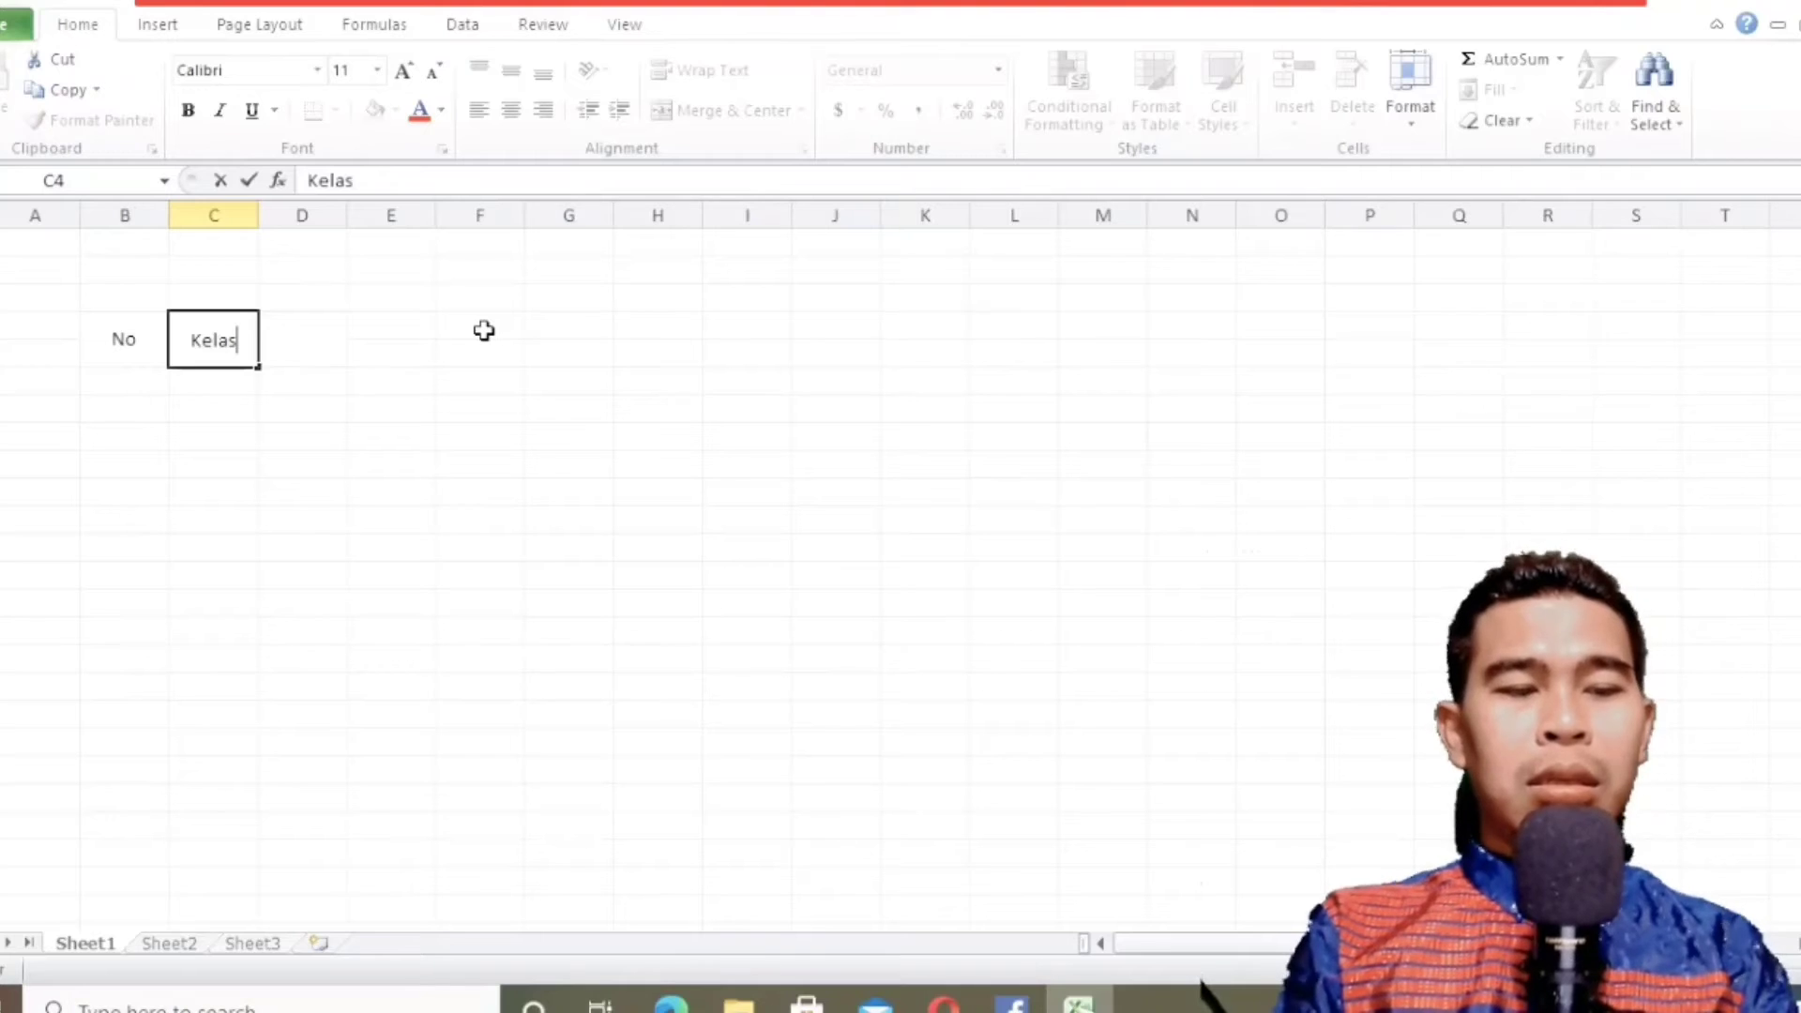
{"action": "key", "text": "Right"}
{"action": "type", "text": "Waktu"}
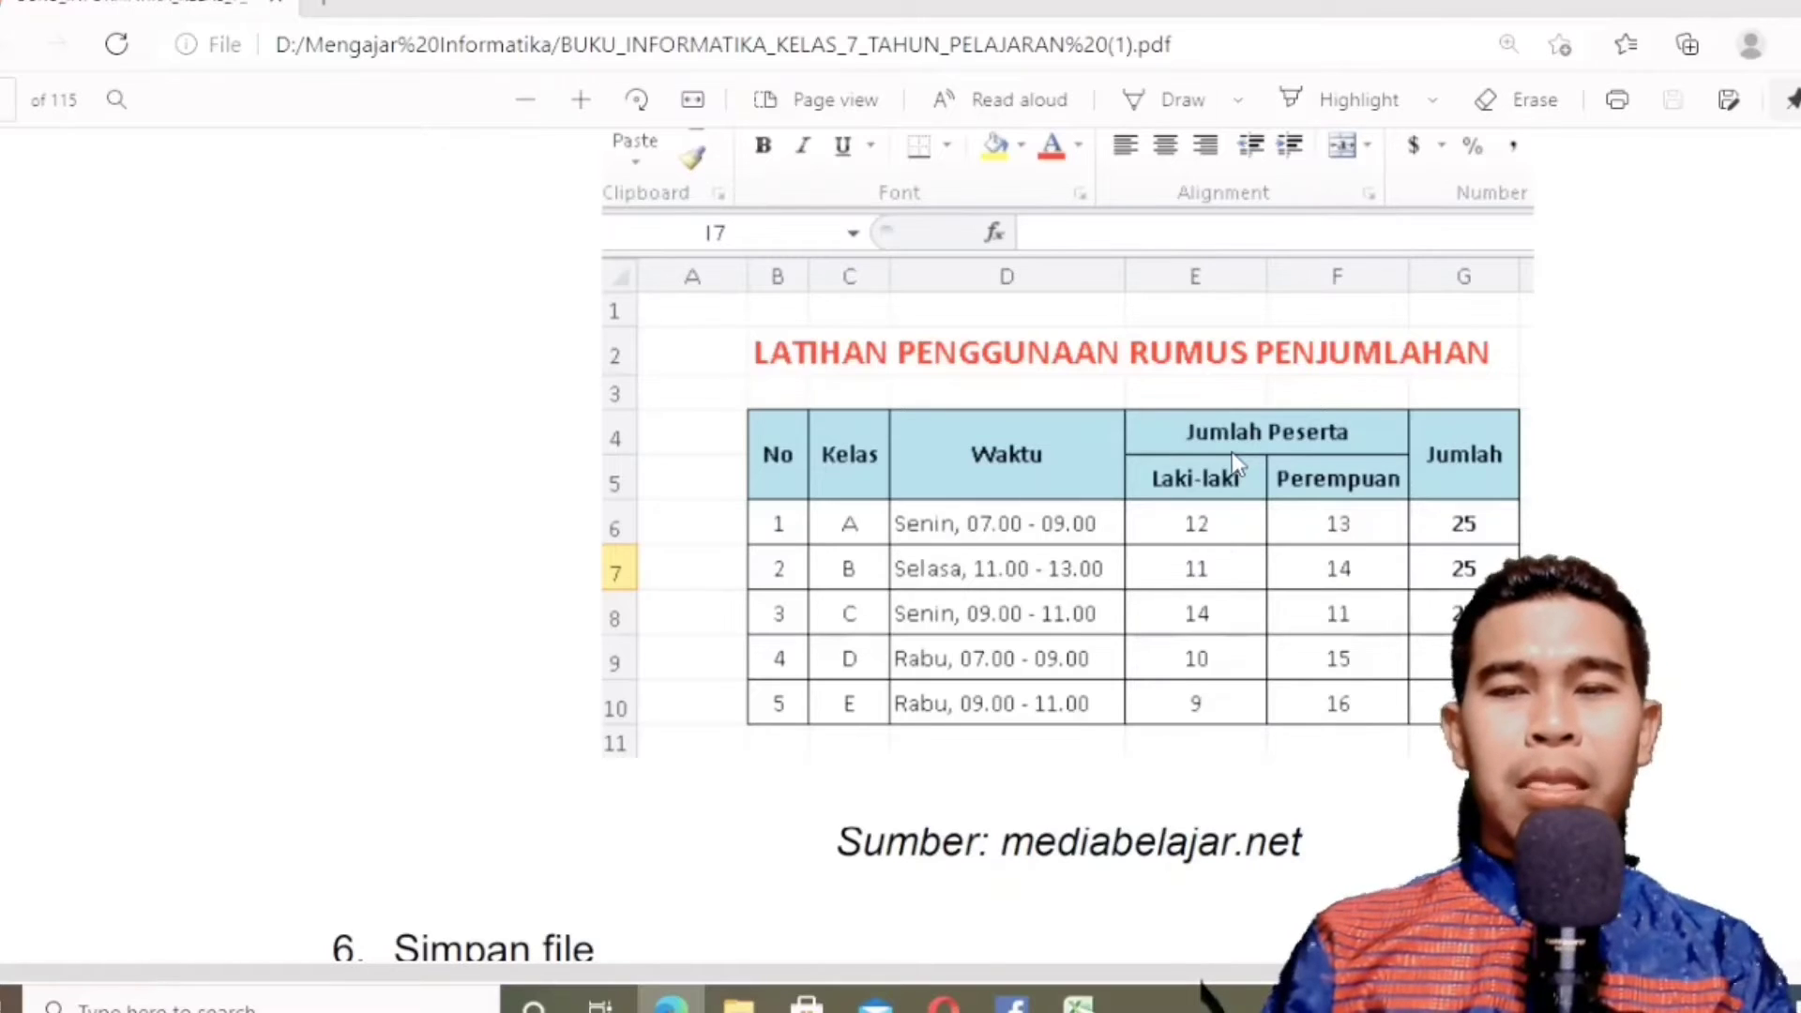
{"action": "left_click", "coordinate": [1709, 5]}
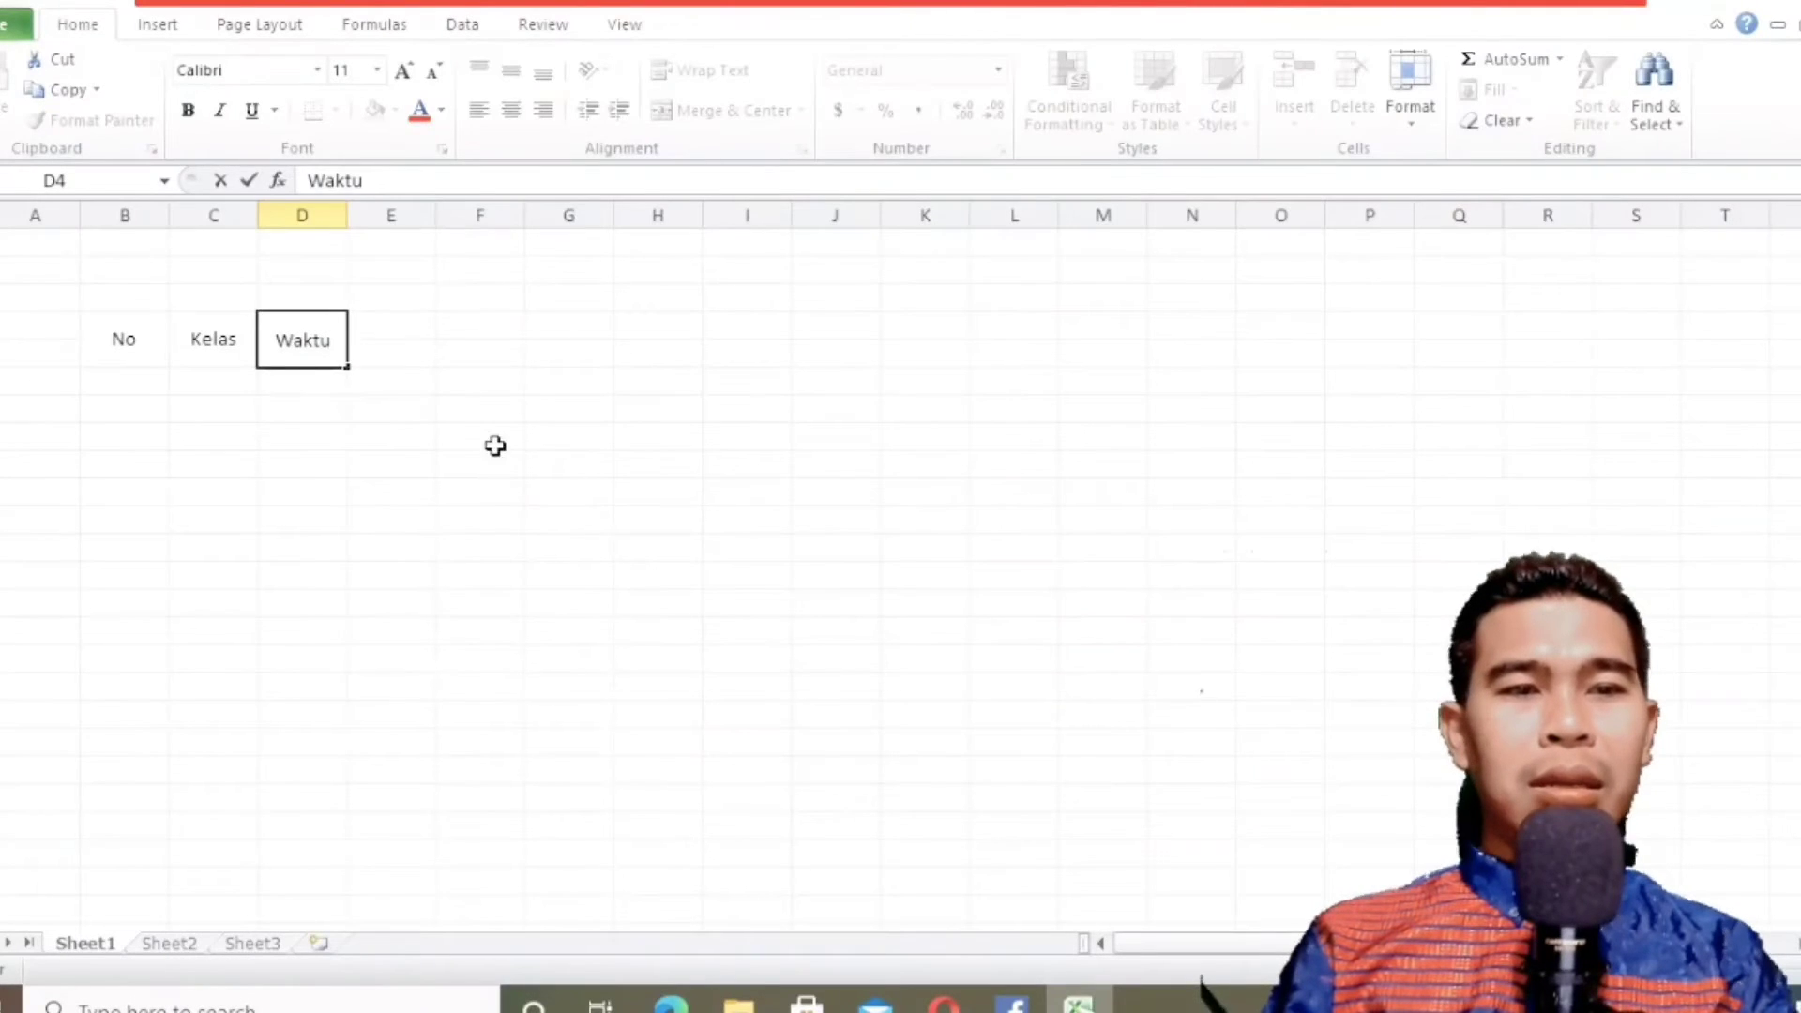
{"action": "left_click", "coordinate": [400, 401]}
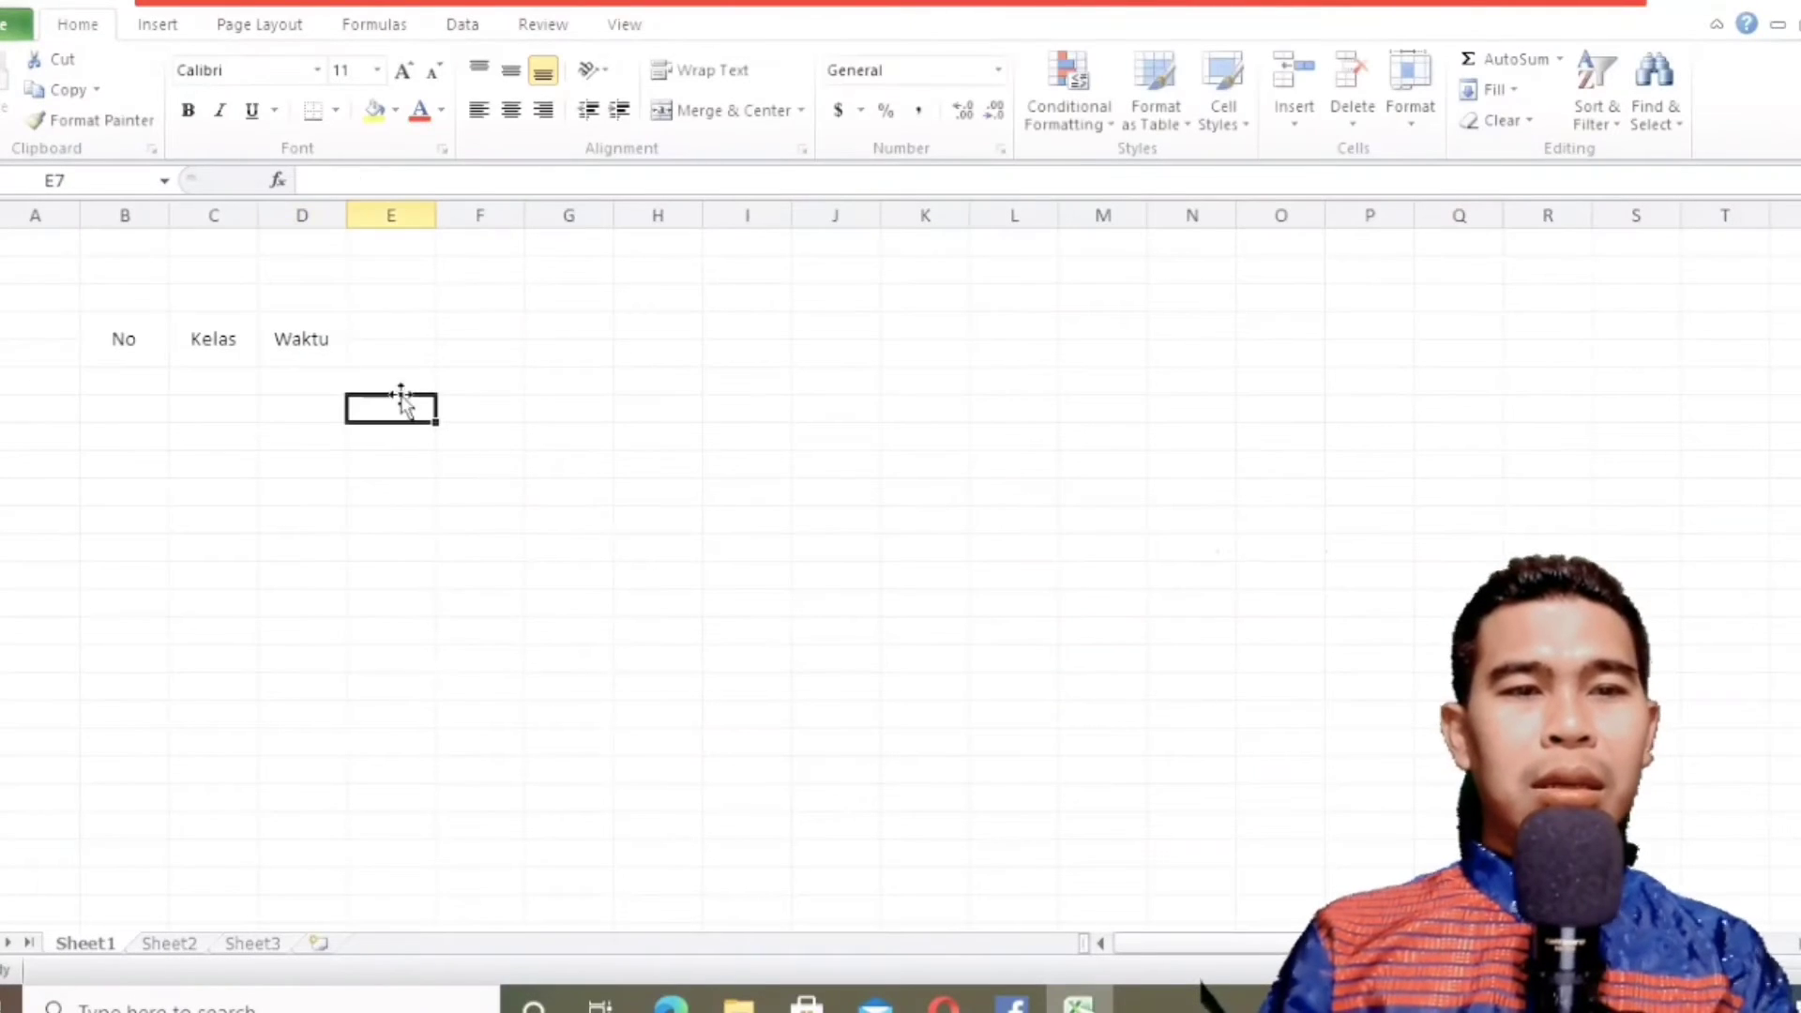
In the Format Cells settings for E4:F4, set both horizontal and vertical text alignment to Center.
{"action": "left_click", "coordinate": [386, 326]}
{"action": "left_click_drag", "start_coordinate": [394, 323], "coordinate": [462, 325]}
{"action": "left_click", "coordinate": [401, 366]}
{"action": "left_click", "coordinate": [401, 327]}
{"action": "right_click", "coordinate": [473, 322]}
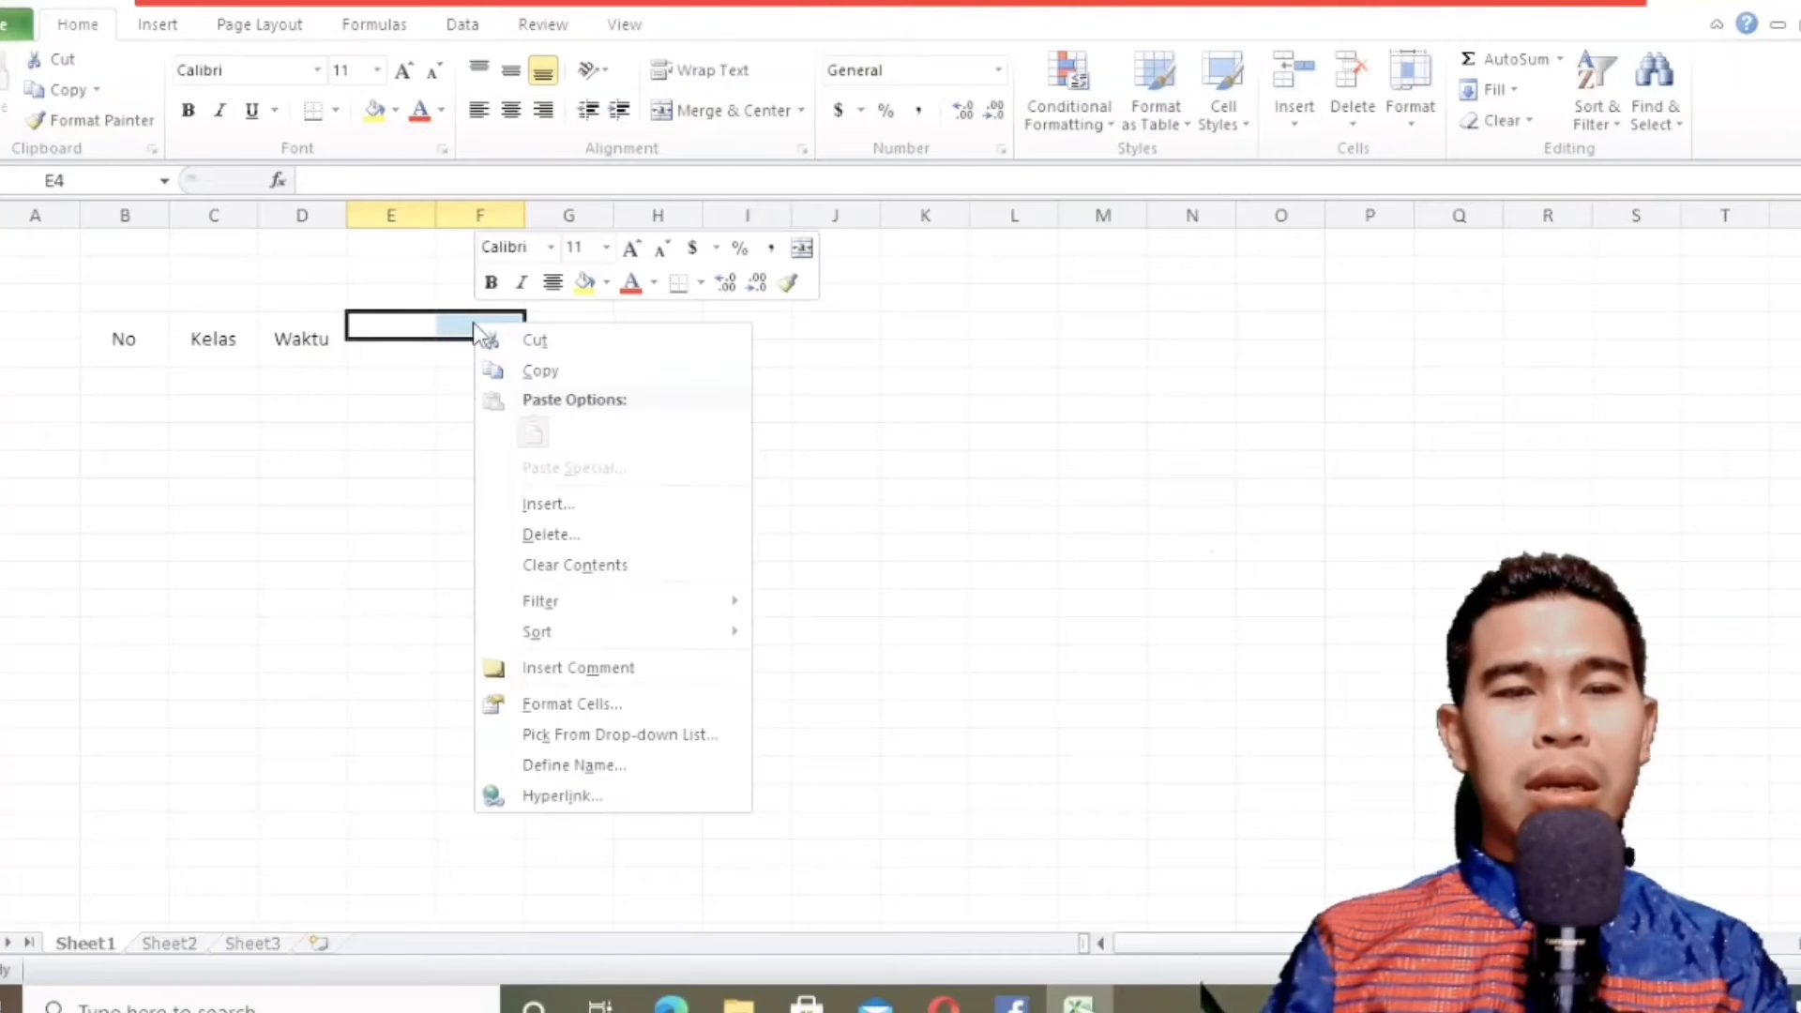
{"action": "left_click", "coordinate": [568, 704]}
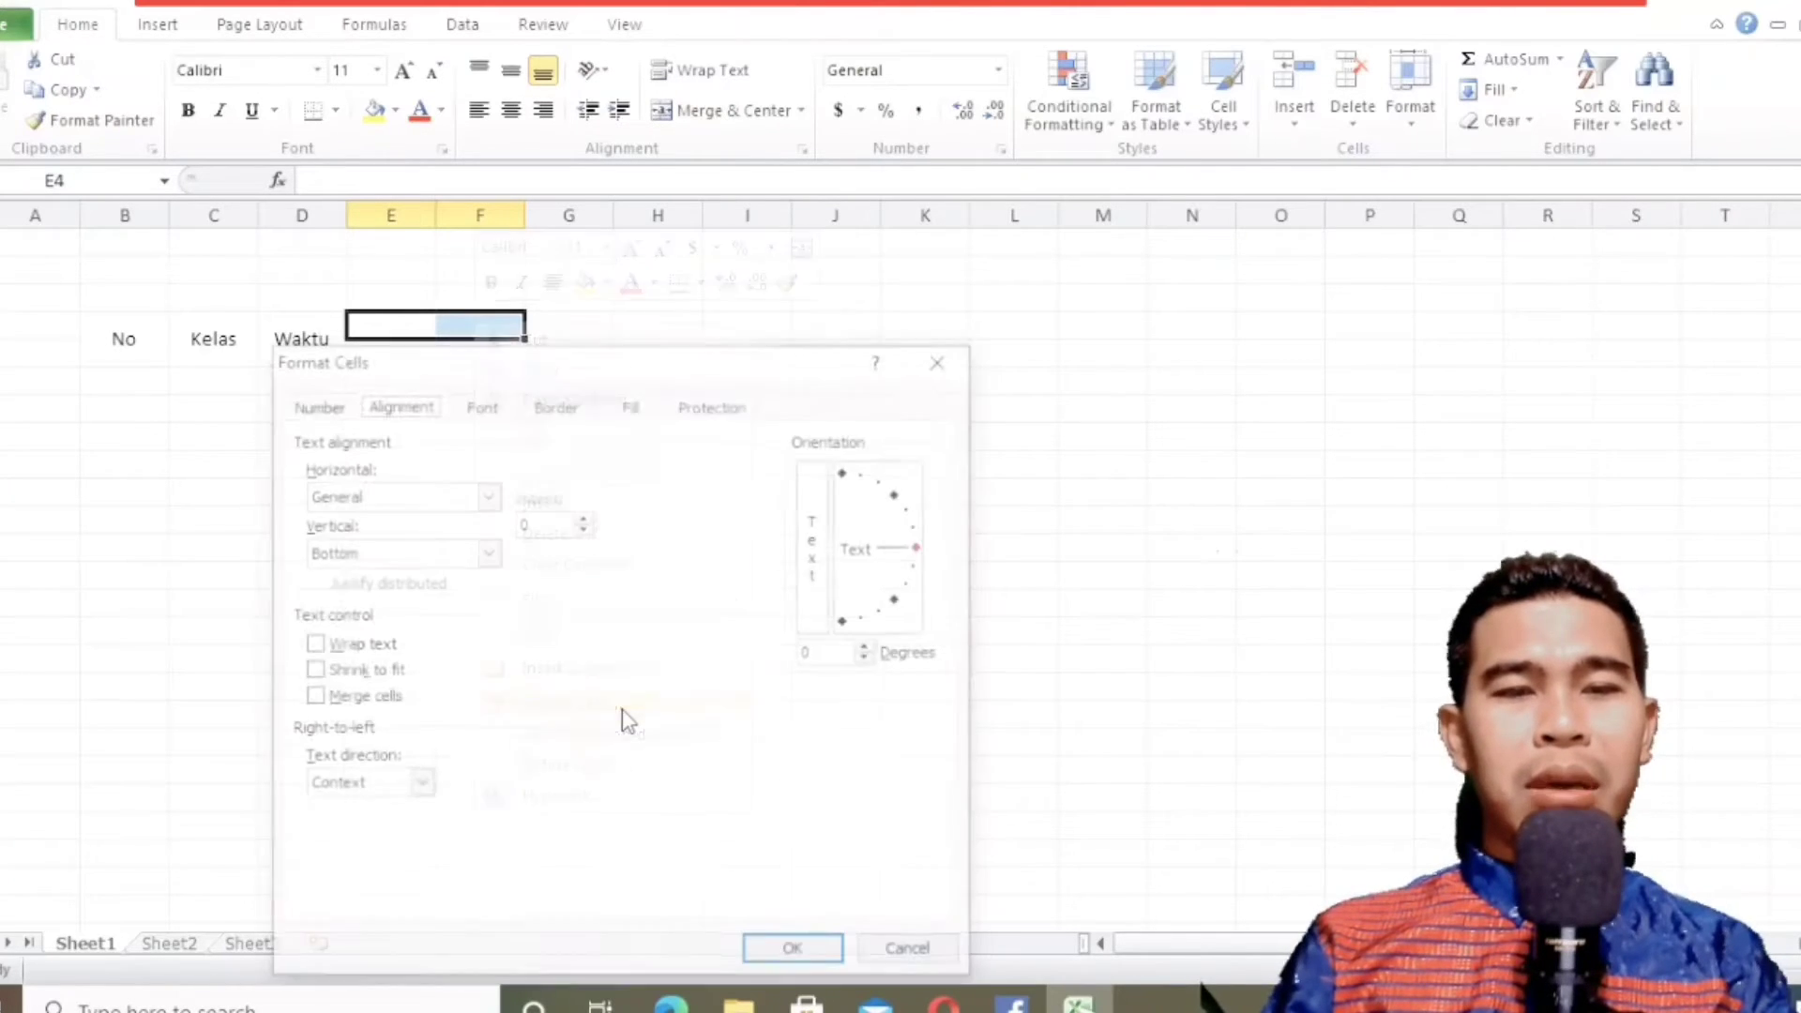
{"action": "left_click_drag", "start_coordinate": [487, 363], "coordinate": [922, 185]}
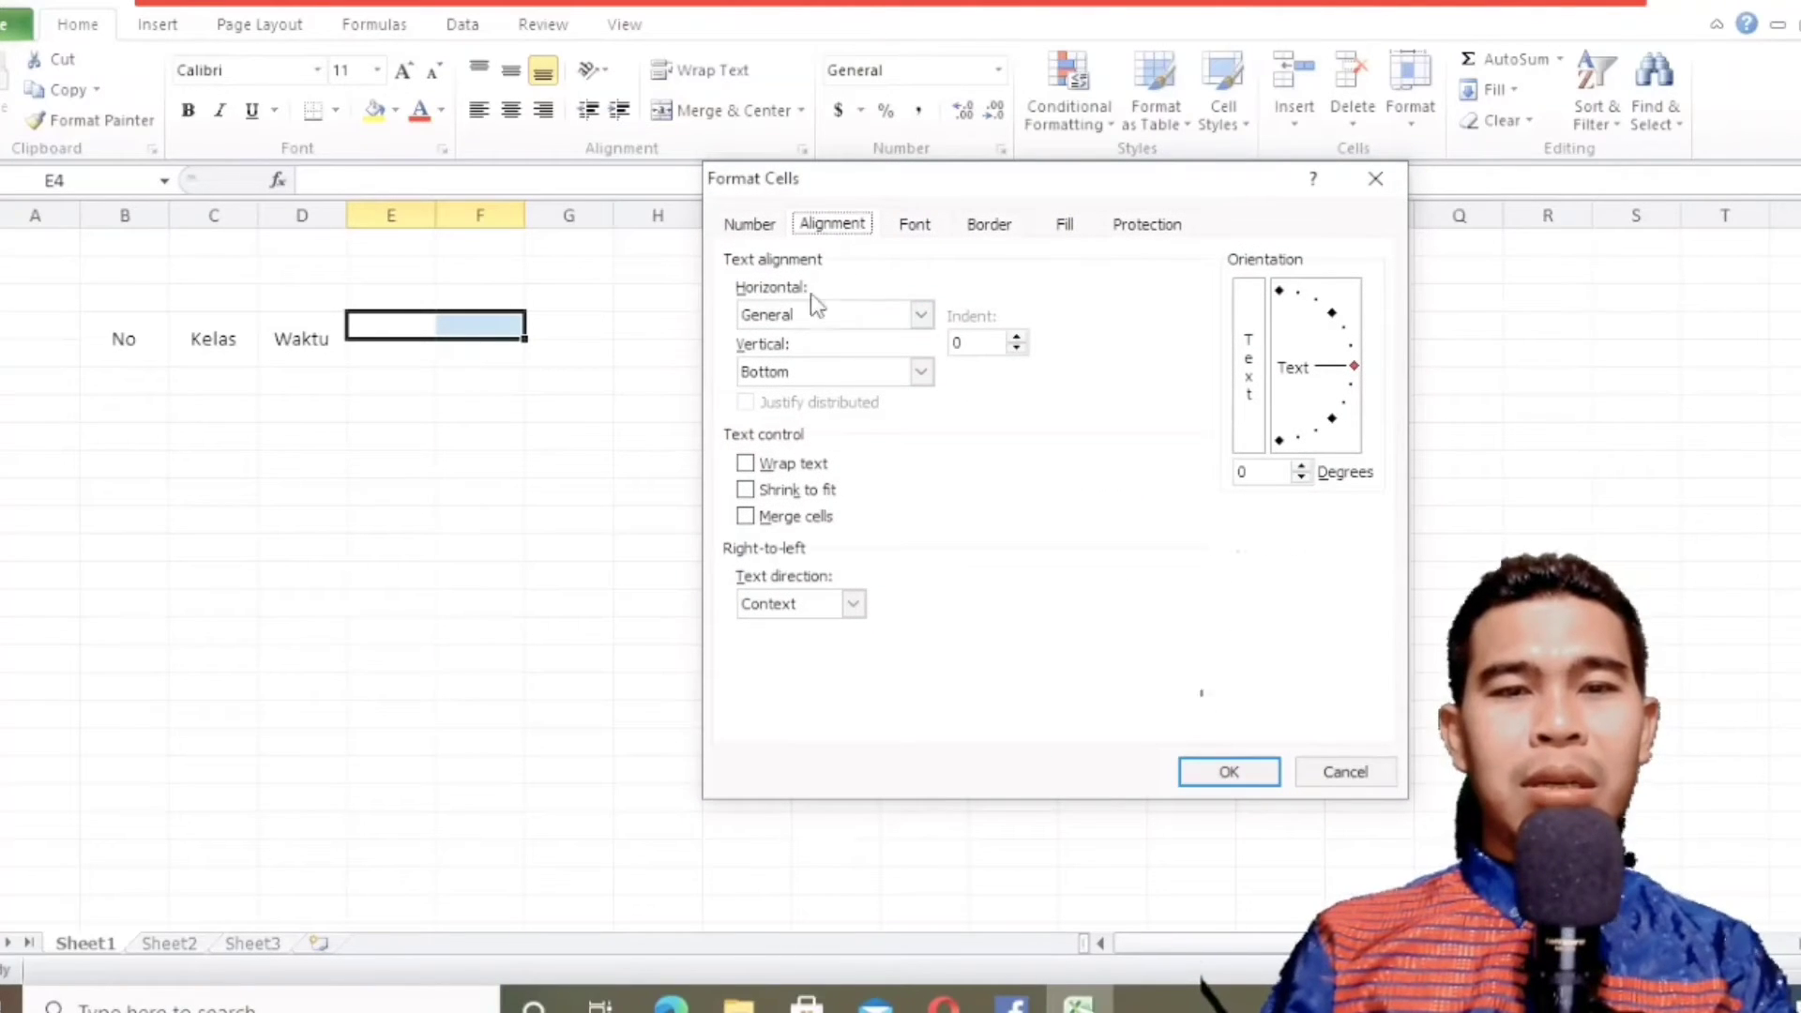
{"action": "left_click", "coordinate": [782, 319]}
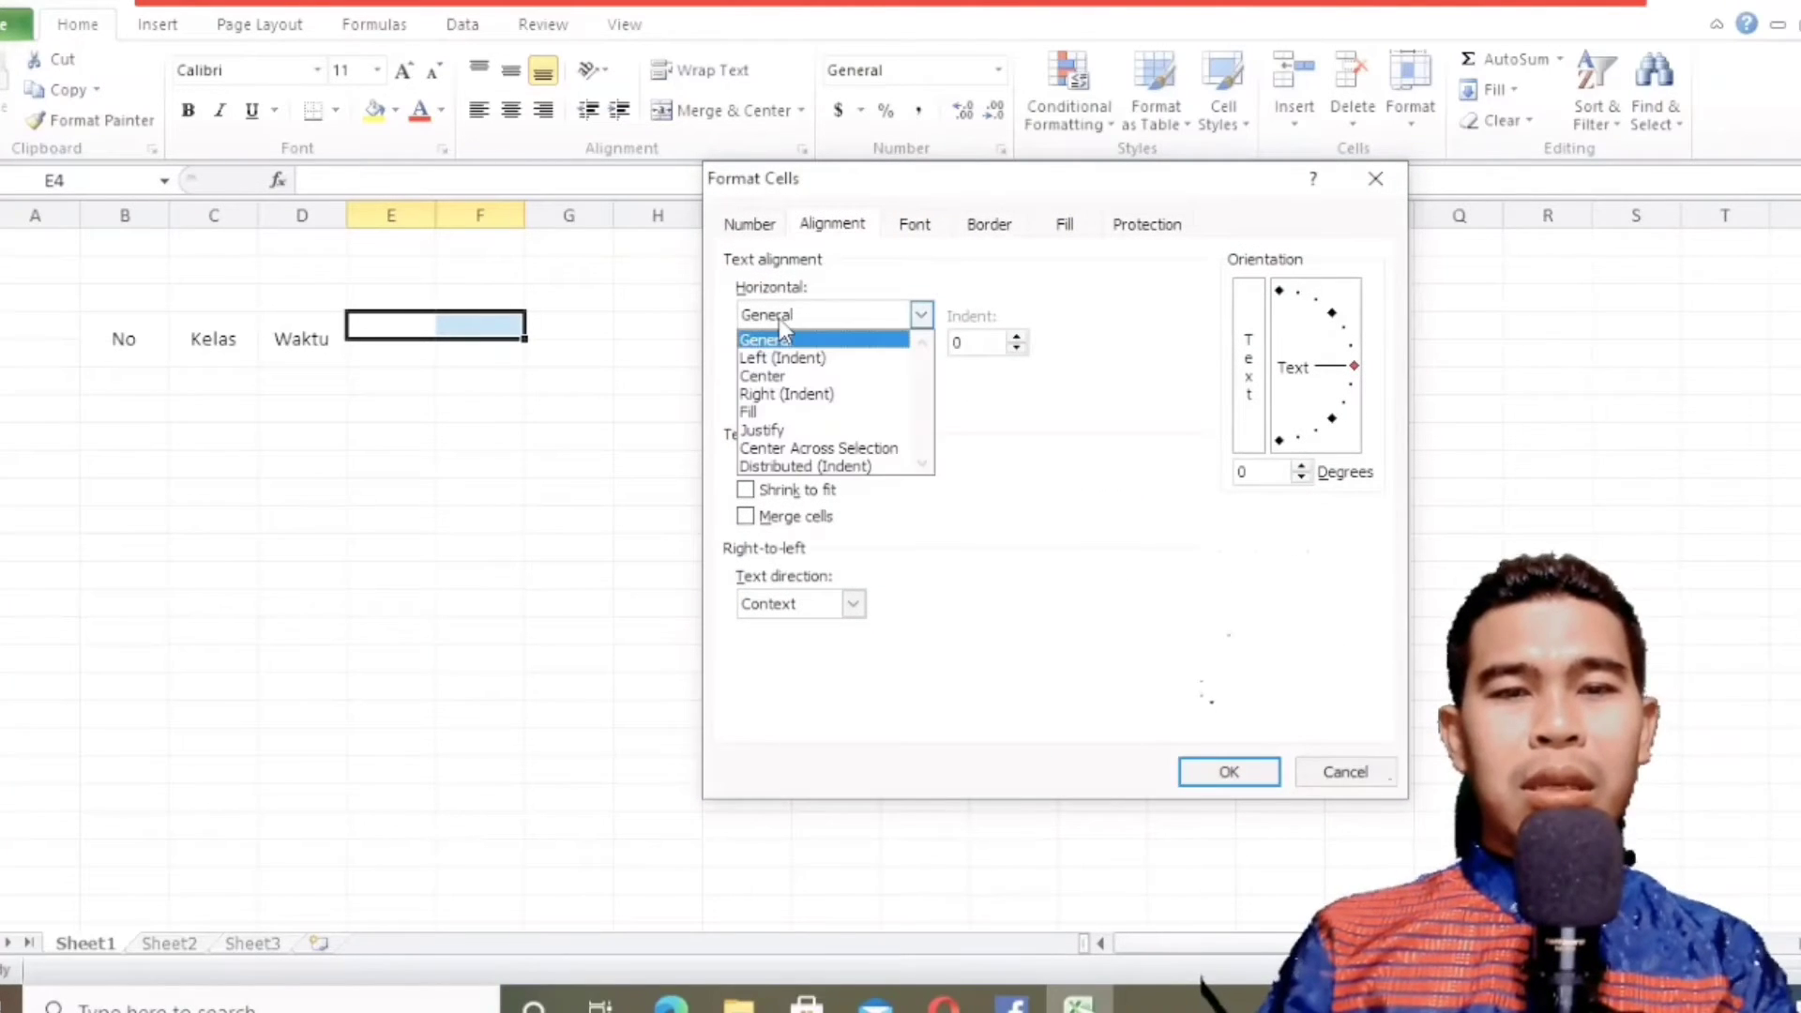
{"action": "left_click", "coordinate": [778, 376]}
{"action": "left_click", "coordinate": [801, 377]}
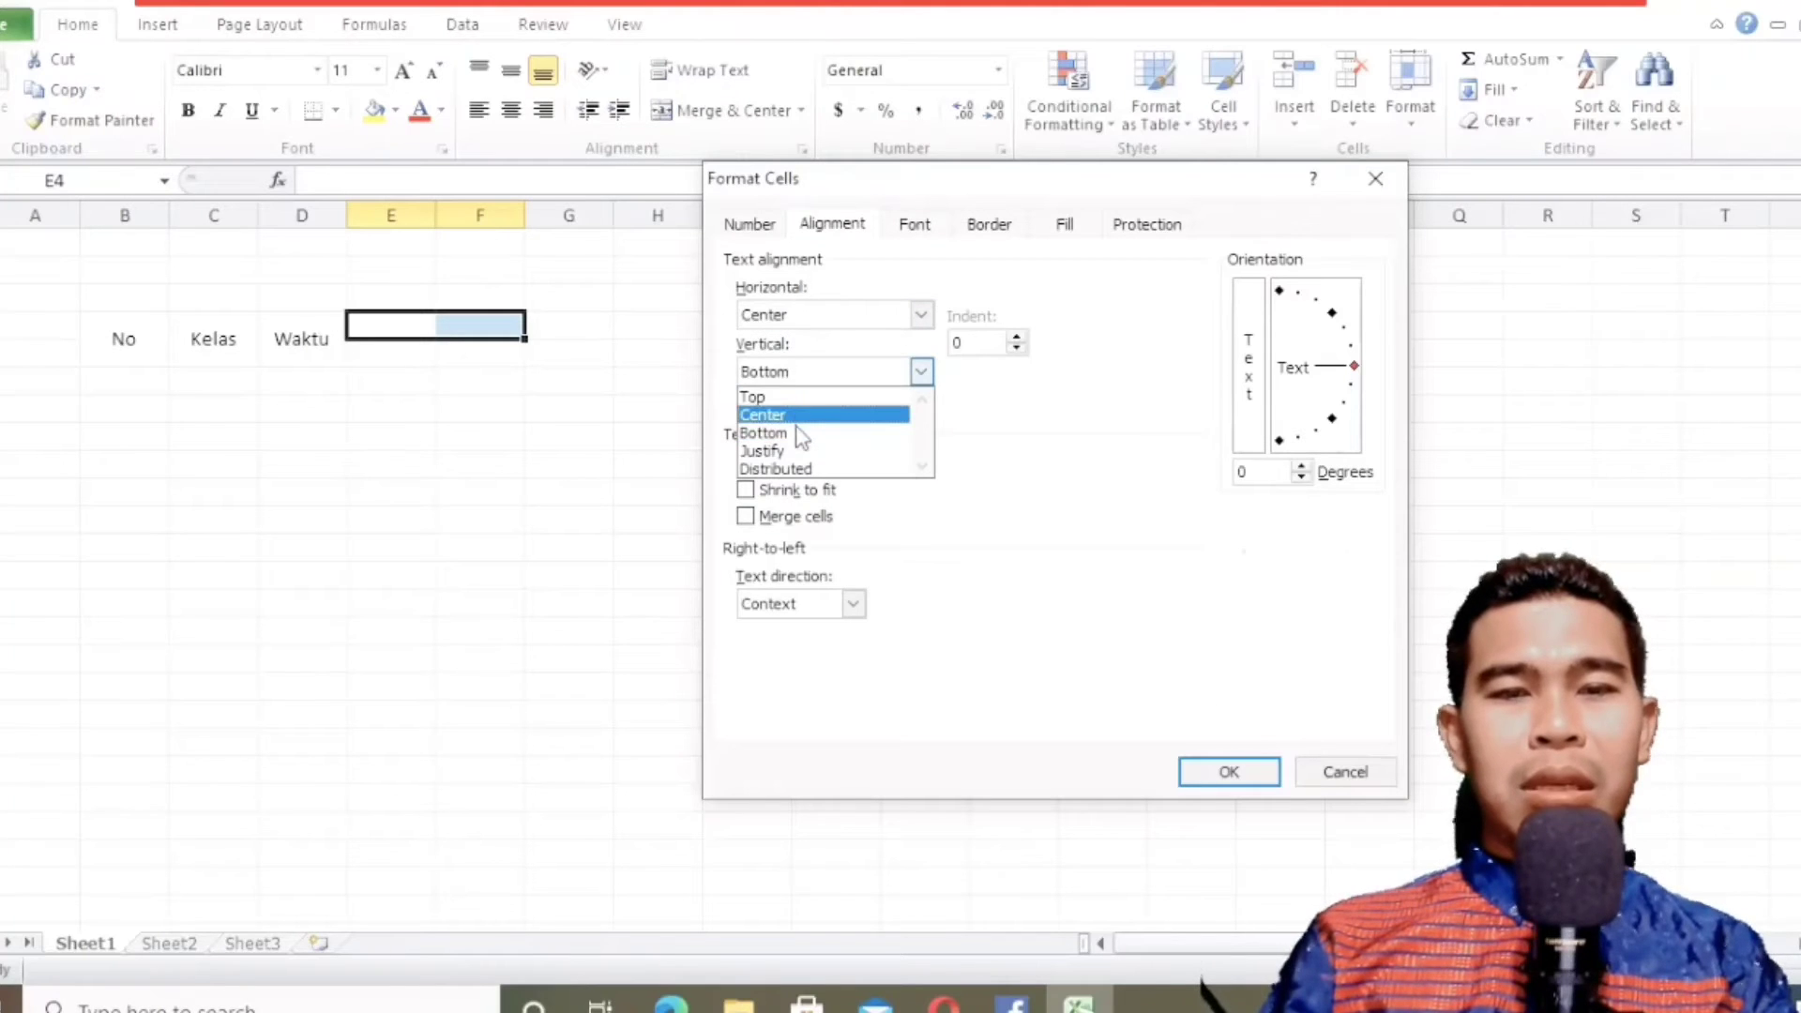
{"action": "left_click", "coordinate": [803, 416]}
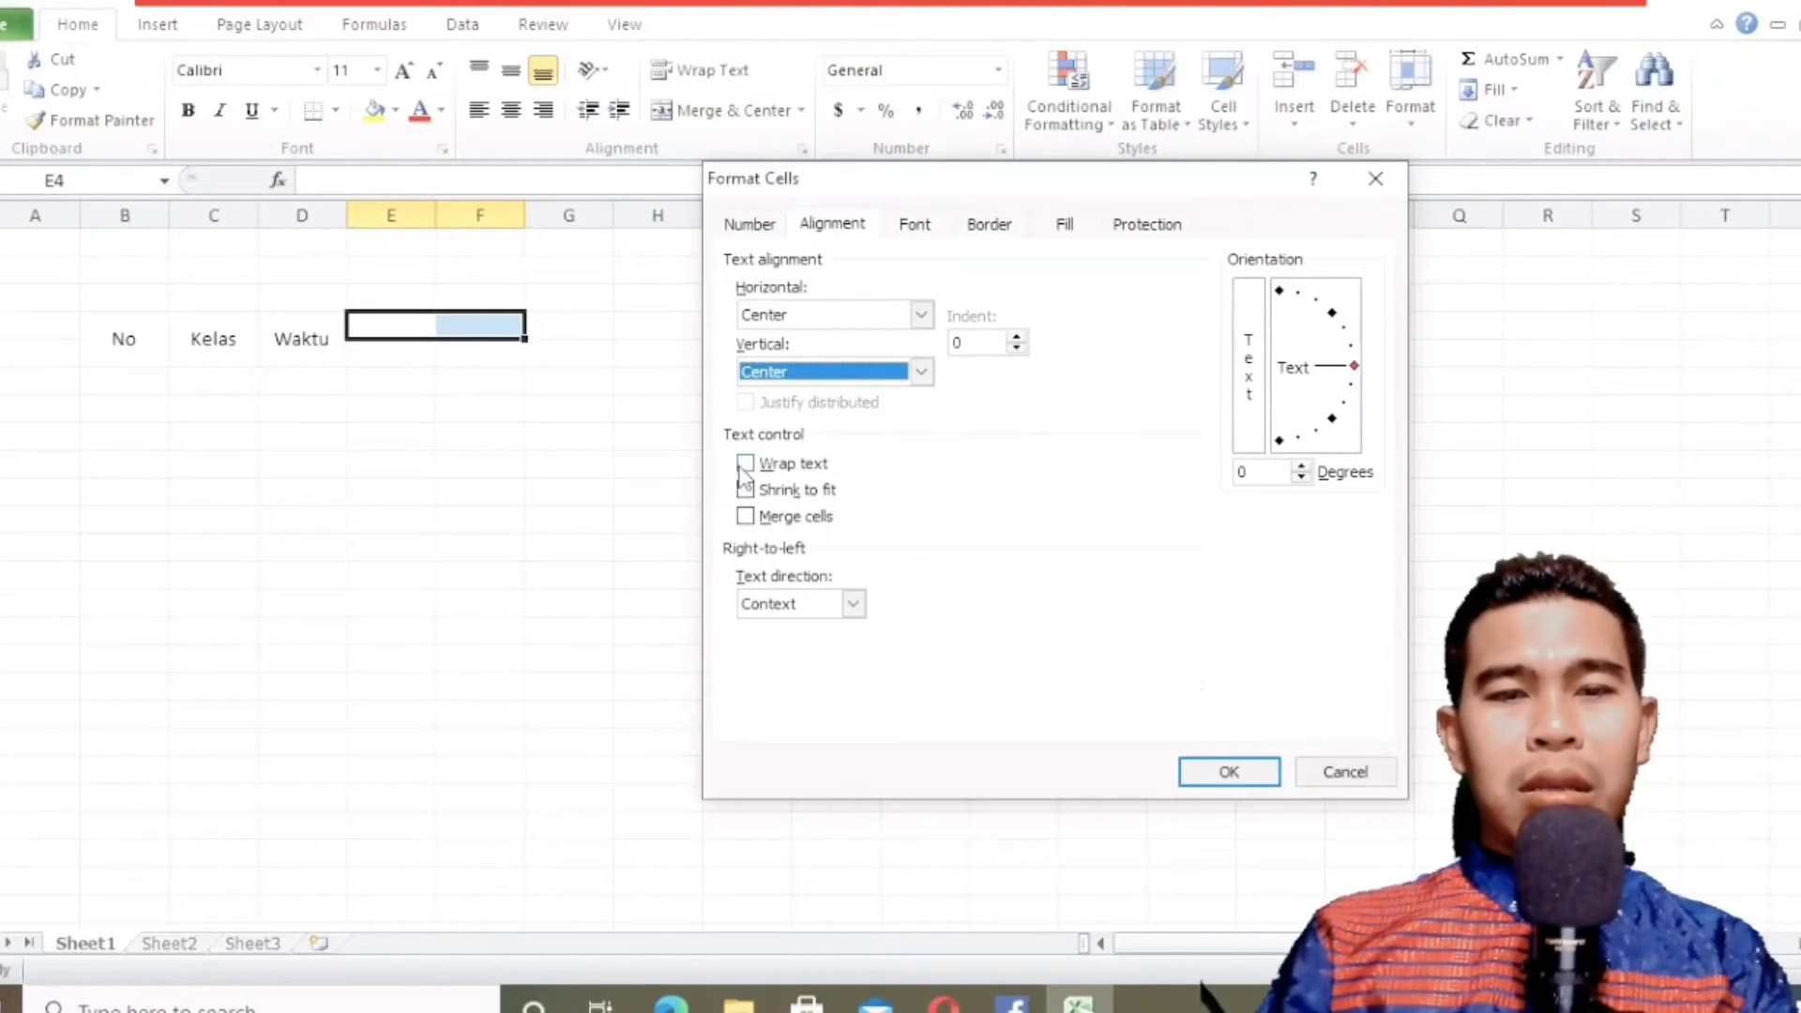
Turn on Wrap text and Merge cells for E4:F4 and apply the formatting.
{"action": "left_click", "coordinate": [745, 464]}
{"action": "left_click", "coordinate": [746, 517]}
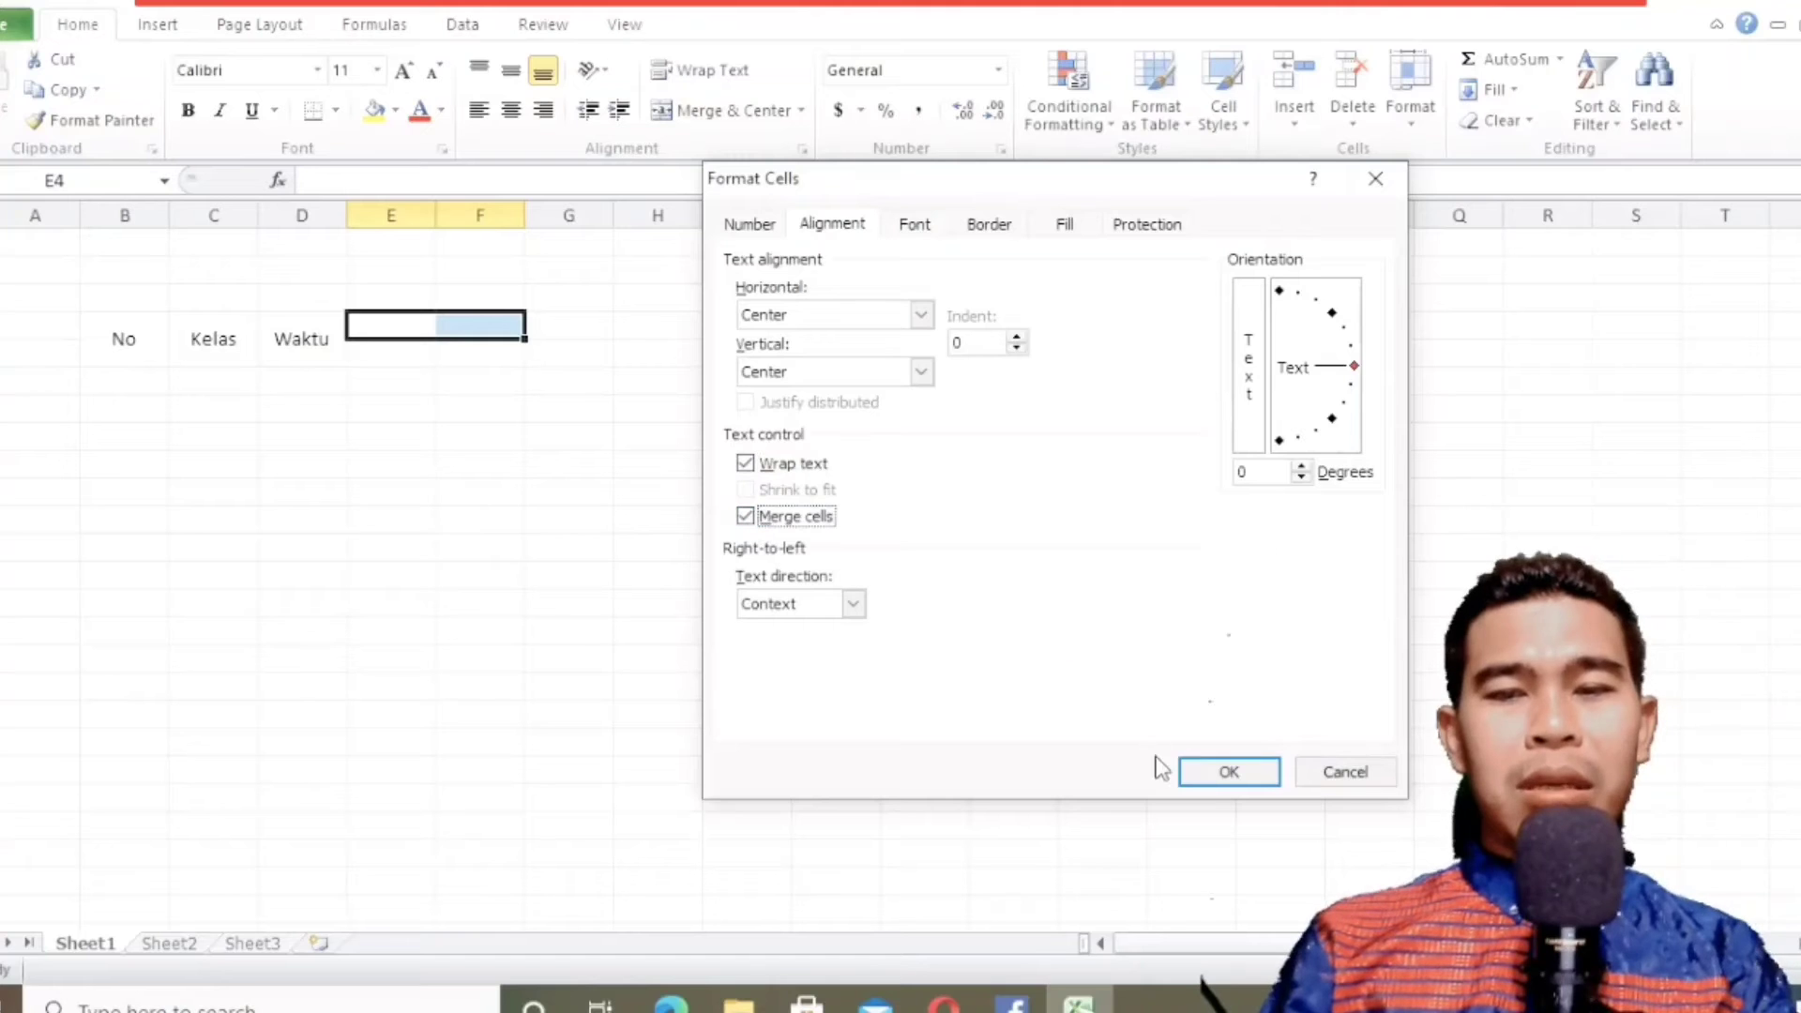
{"action": "left_click", "coordinate": [1202, 774]}
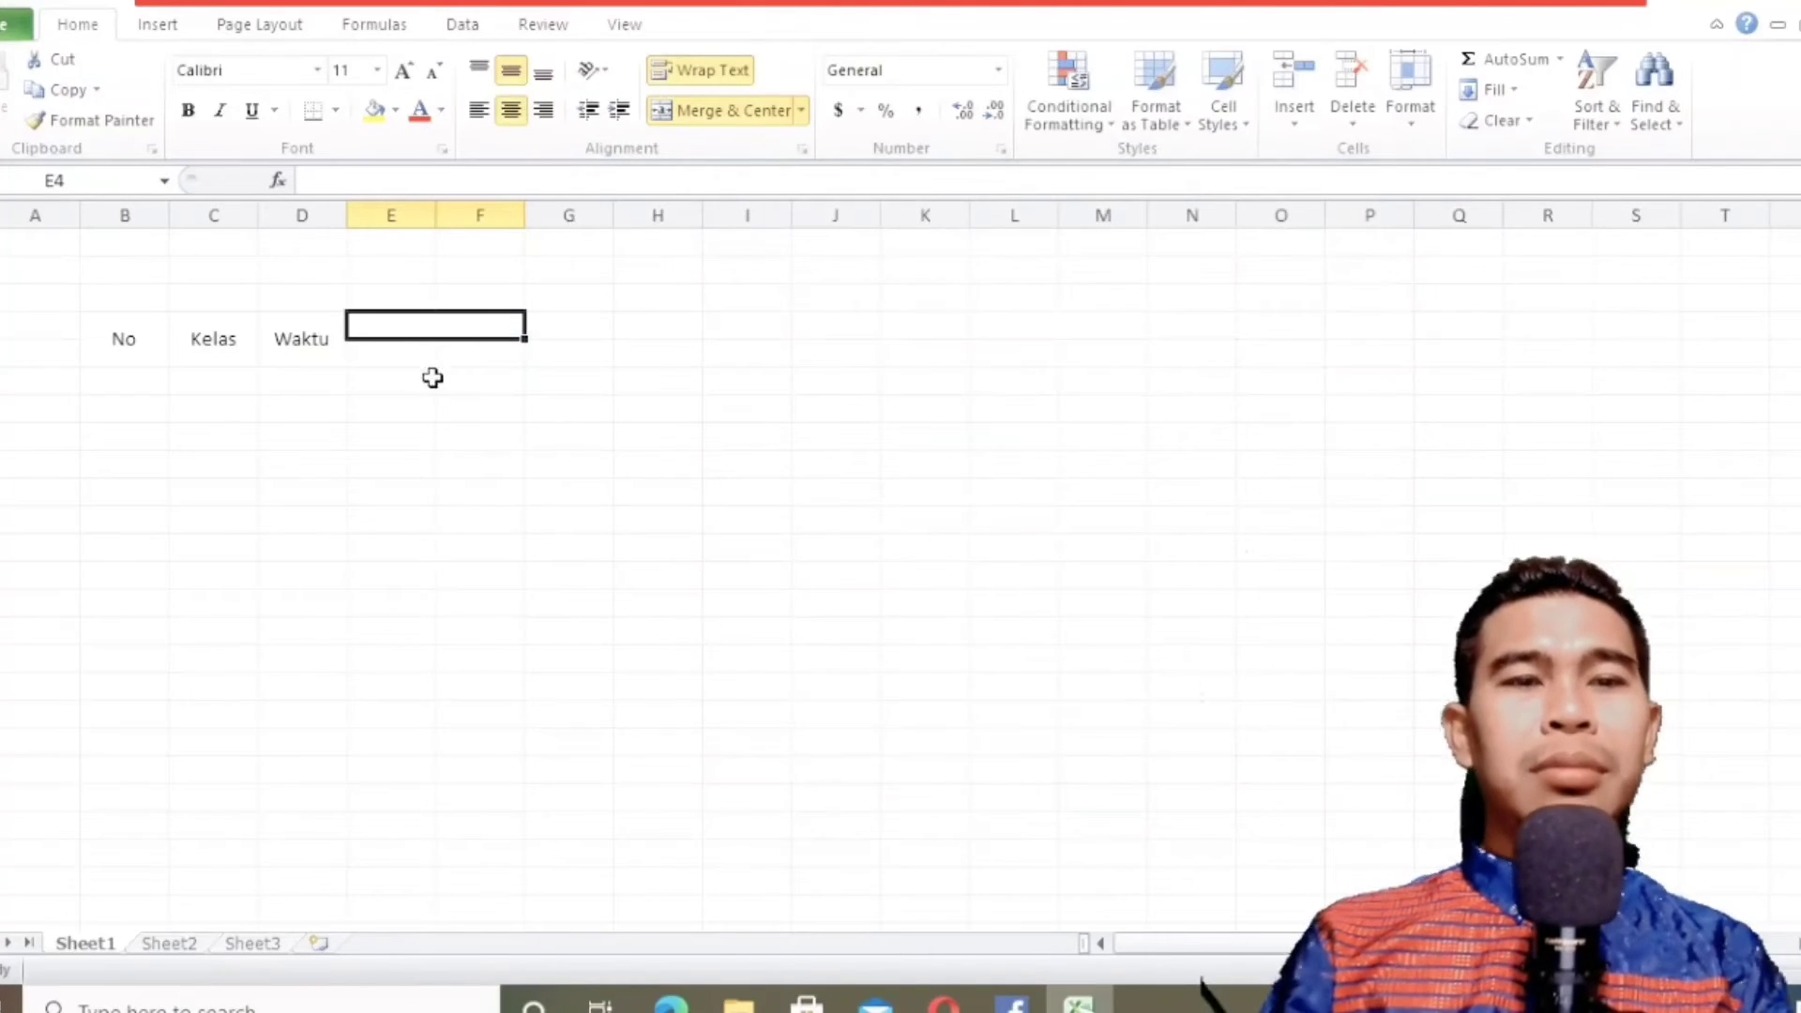
{"action": "left_click", "coordinate": [477, 522]}
Enter the header "Jumlah Peserta" in the merged cell E4:F4.
{"action": "left_click", "coordinate": [393, 323]}
{"action": "left_click", "coordinate": [670, 1002]}
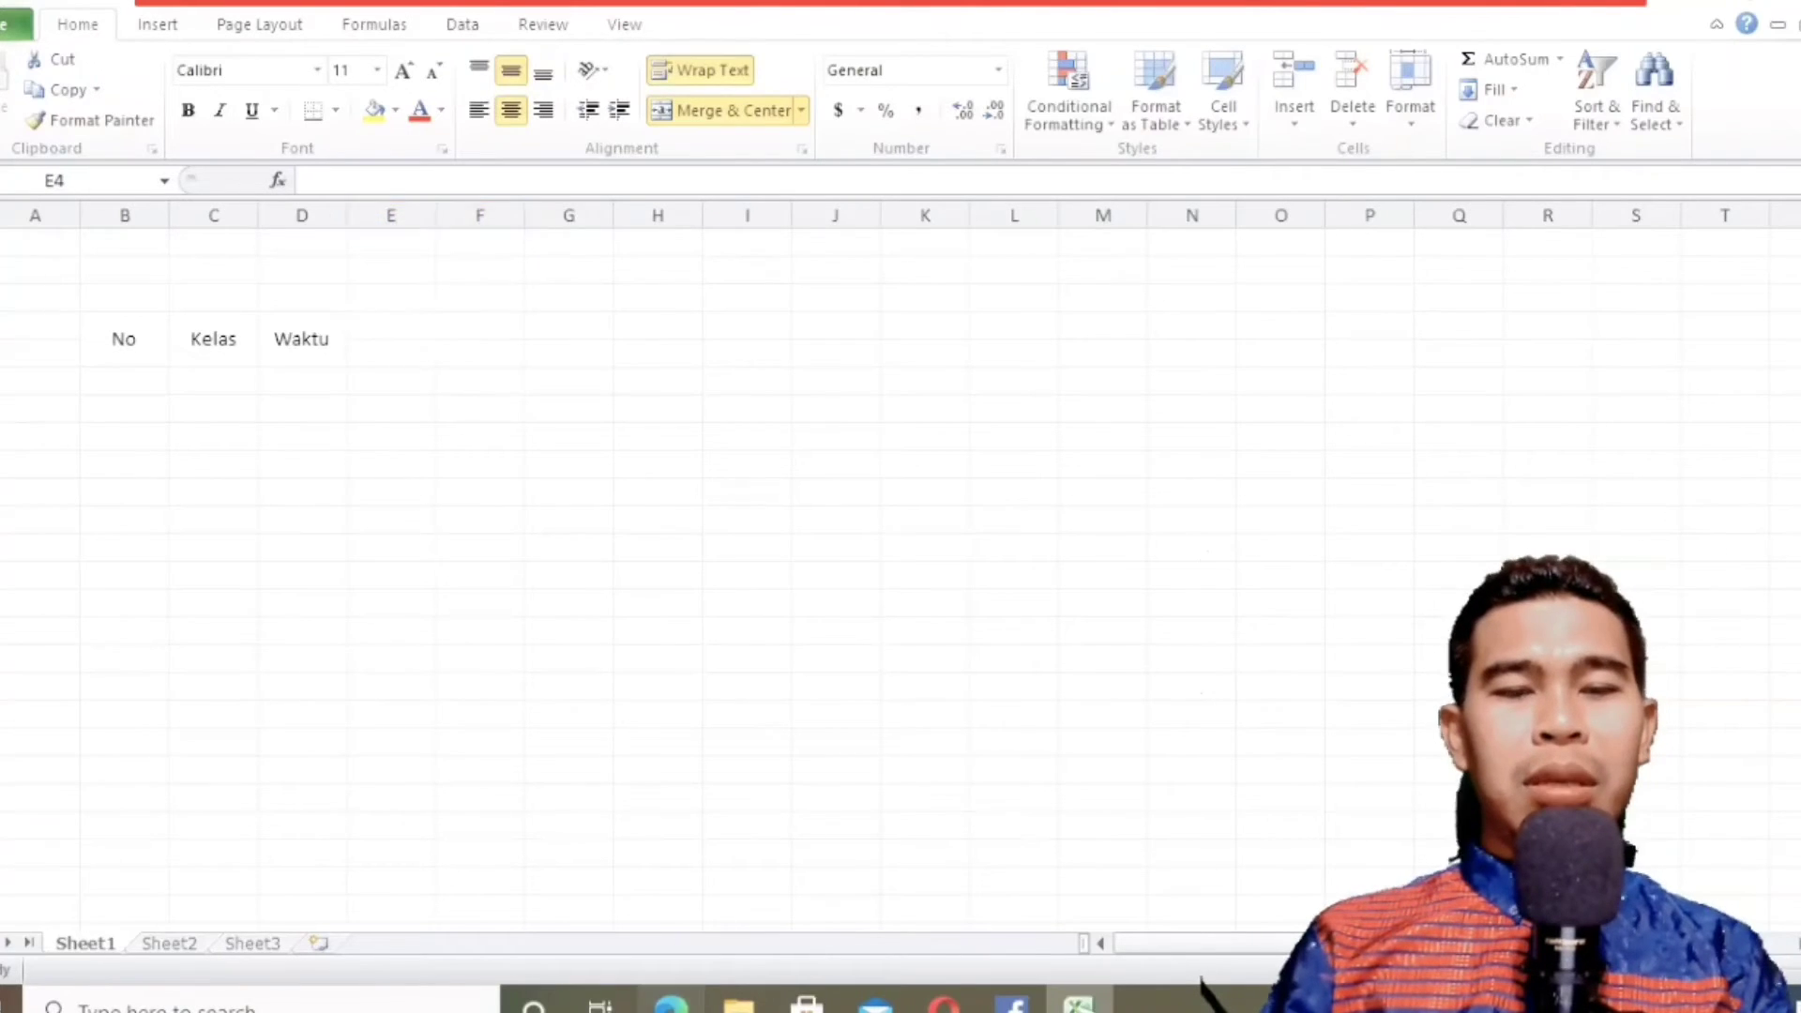
{"action": "left_click", "coordinate": [671, 1002]}
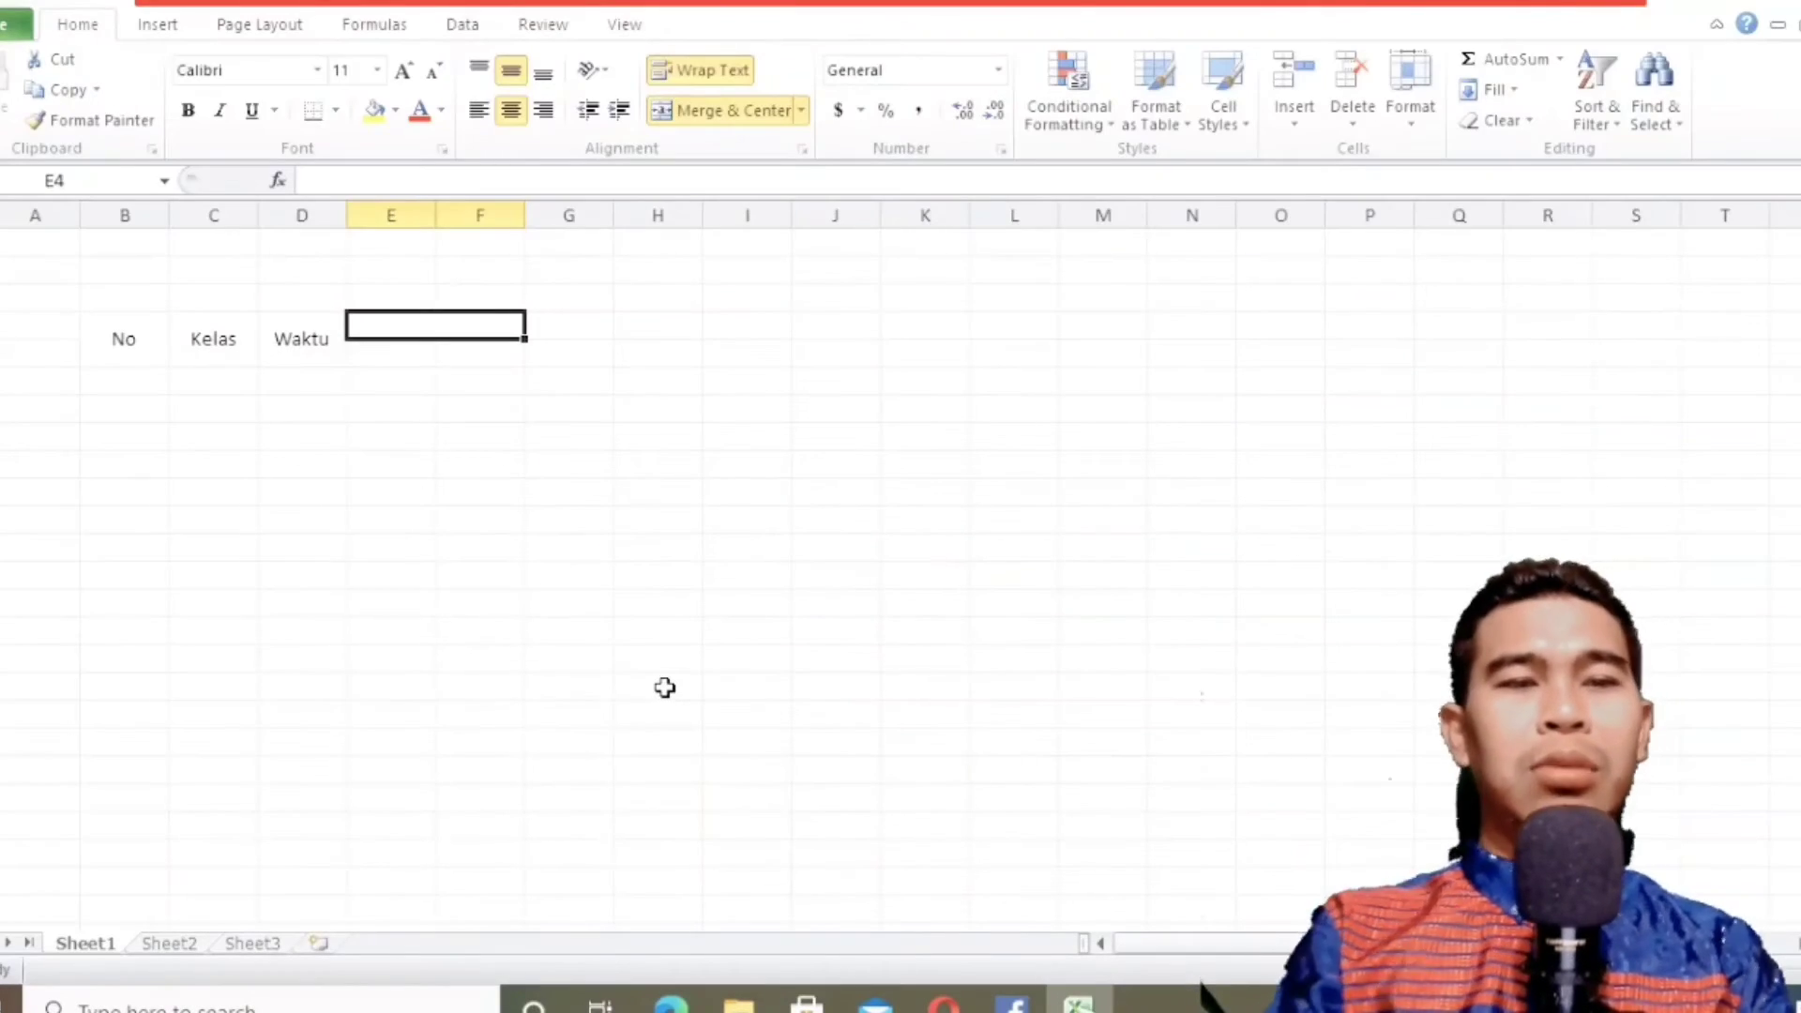
{"action": "type", "text": "Jumlah"}
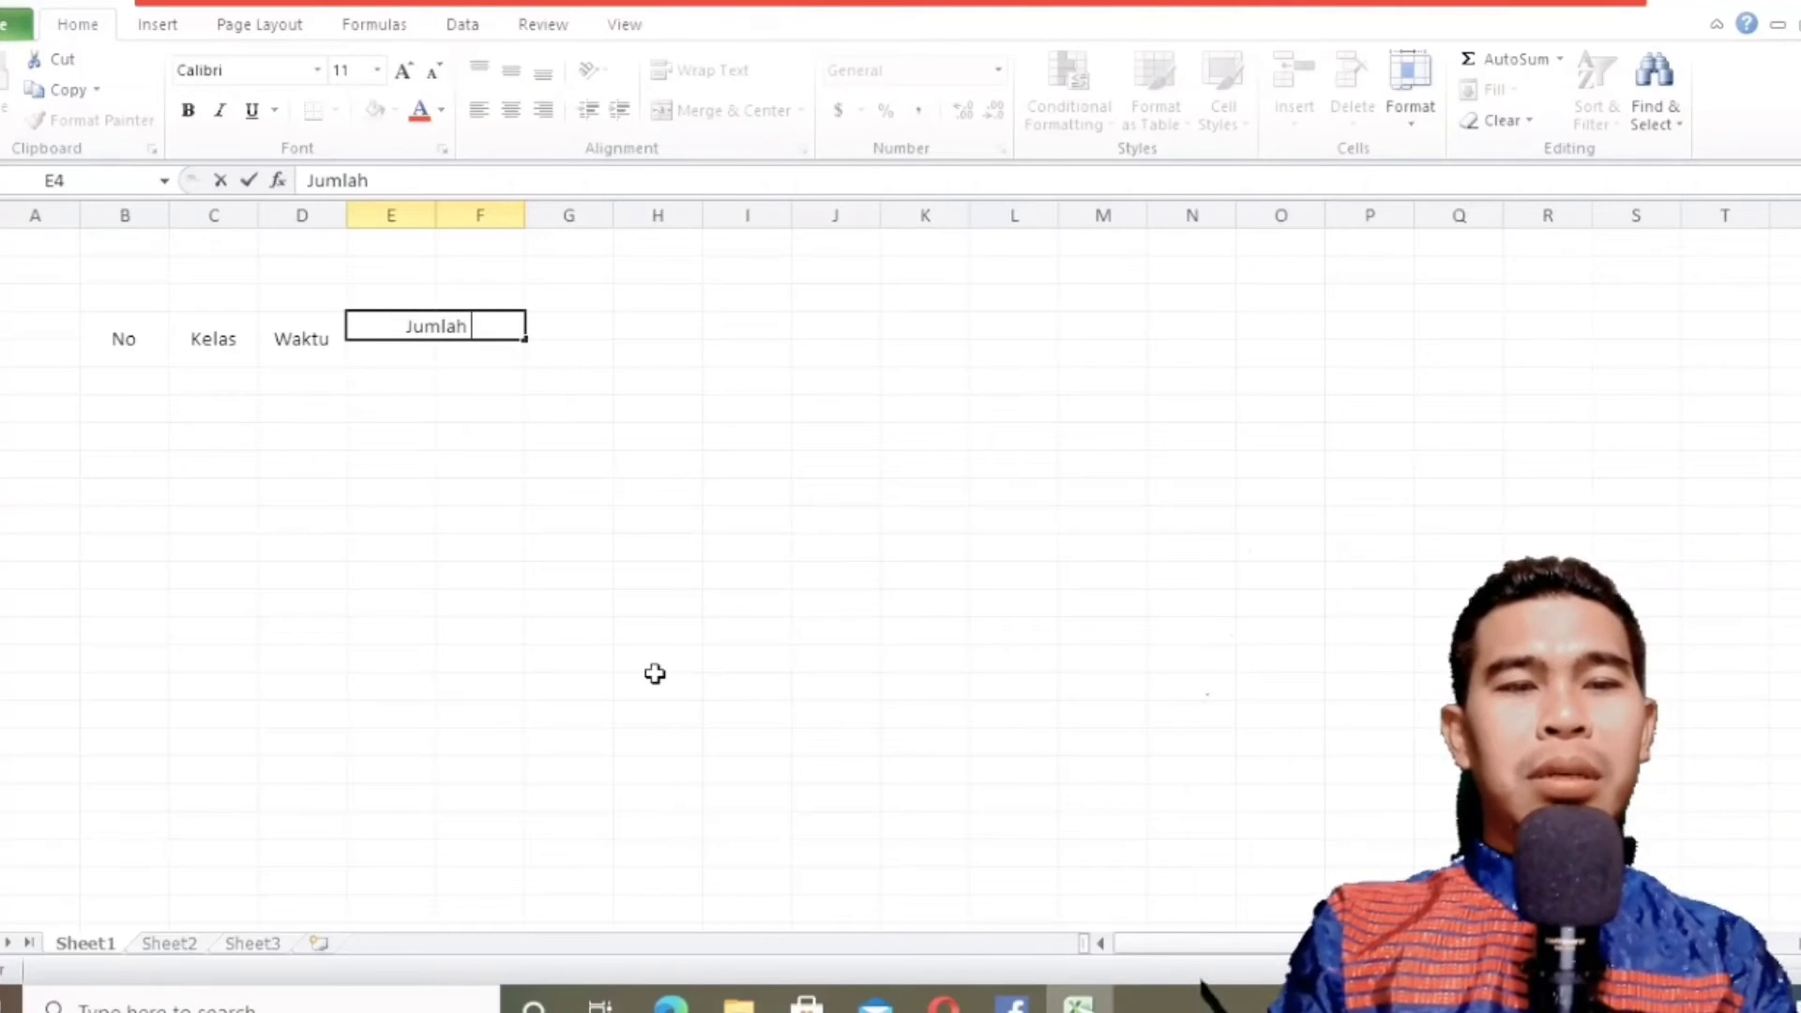
{"action": "type", "text": " Peserta"}
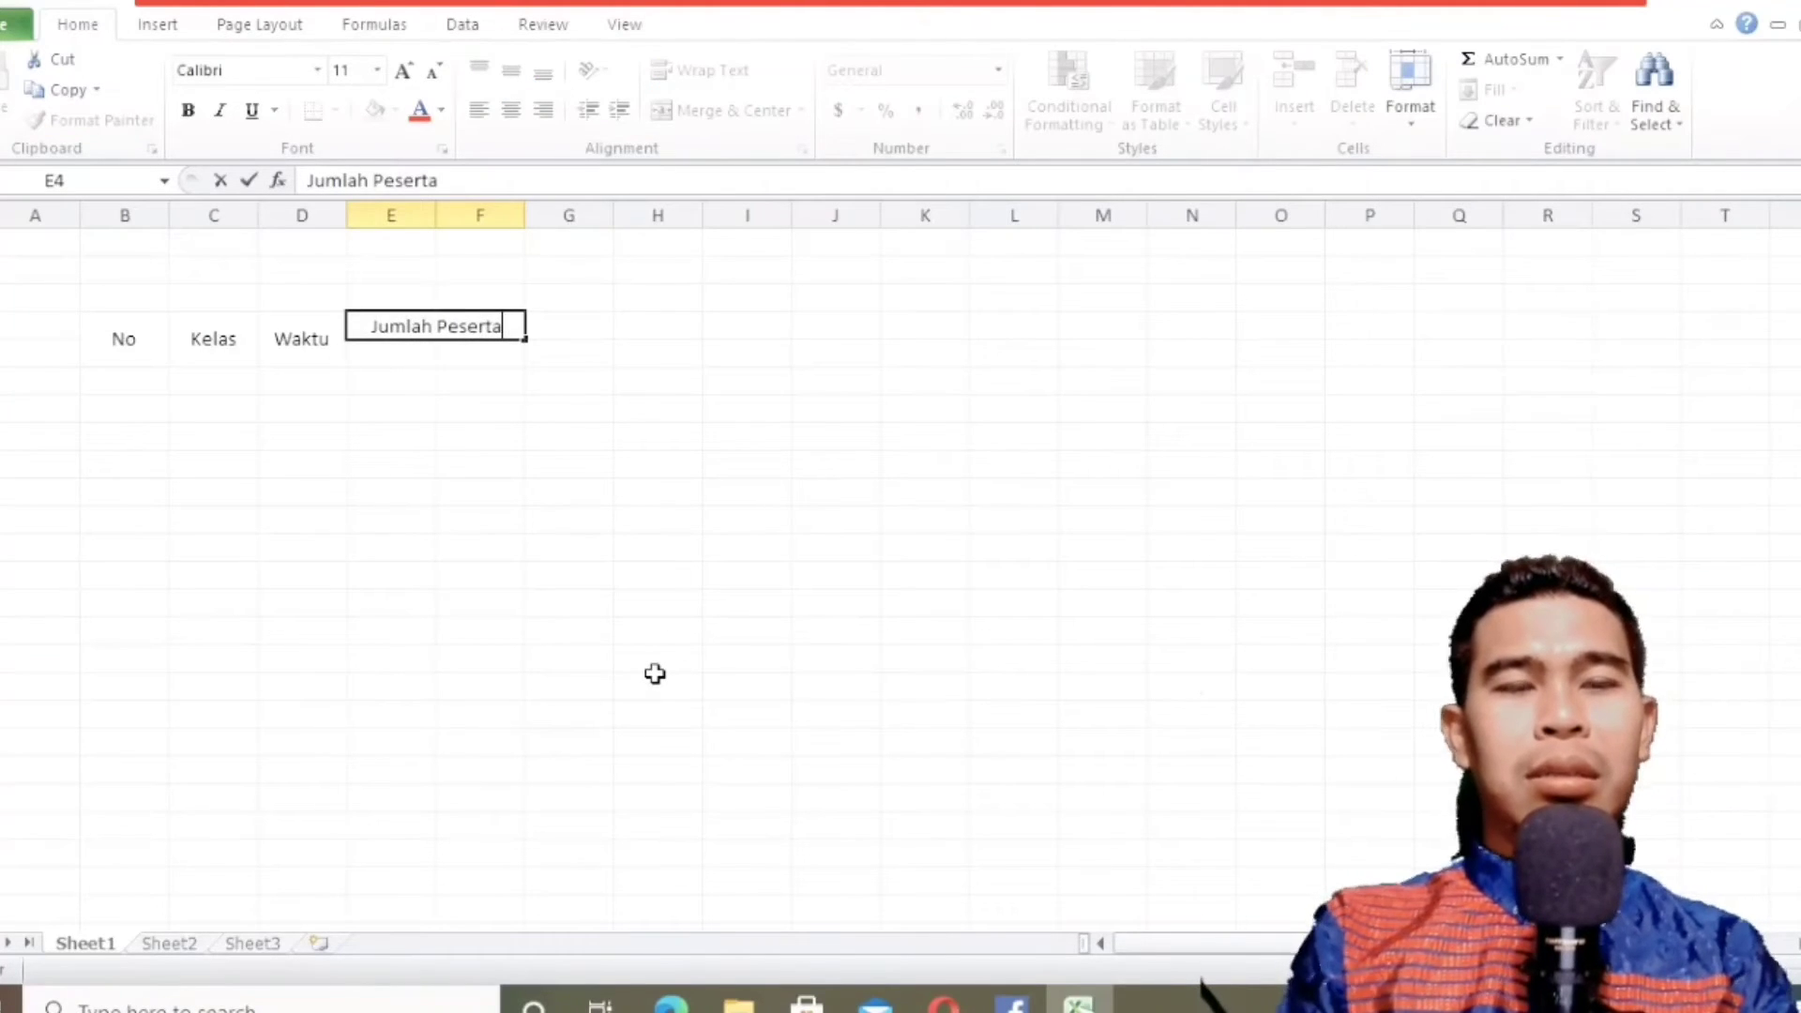
{"action": "key", "text": "Return"}
Enter the subheaders "Laki-laki" in E5 and "Perempuan" in F5.
{"action": "type", "text": "La"}
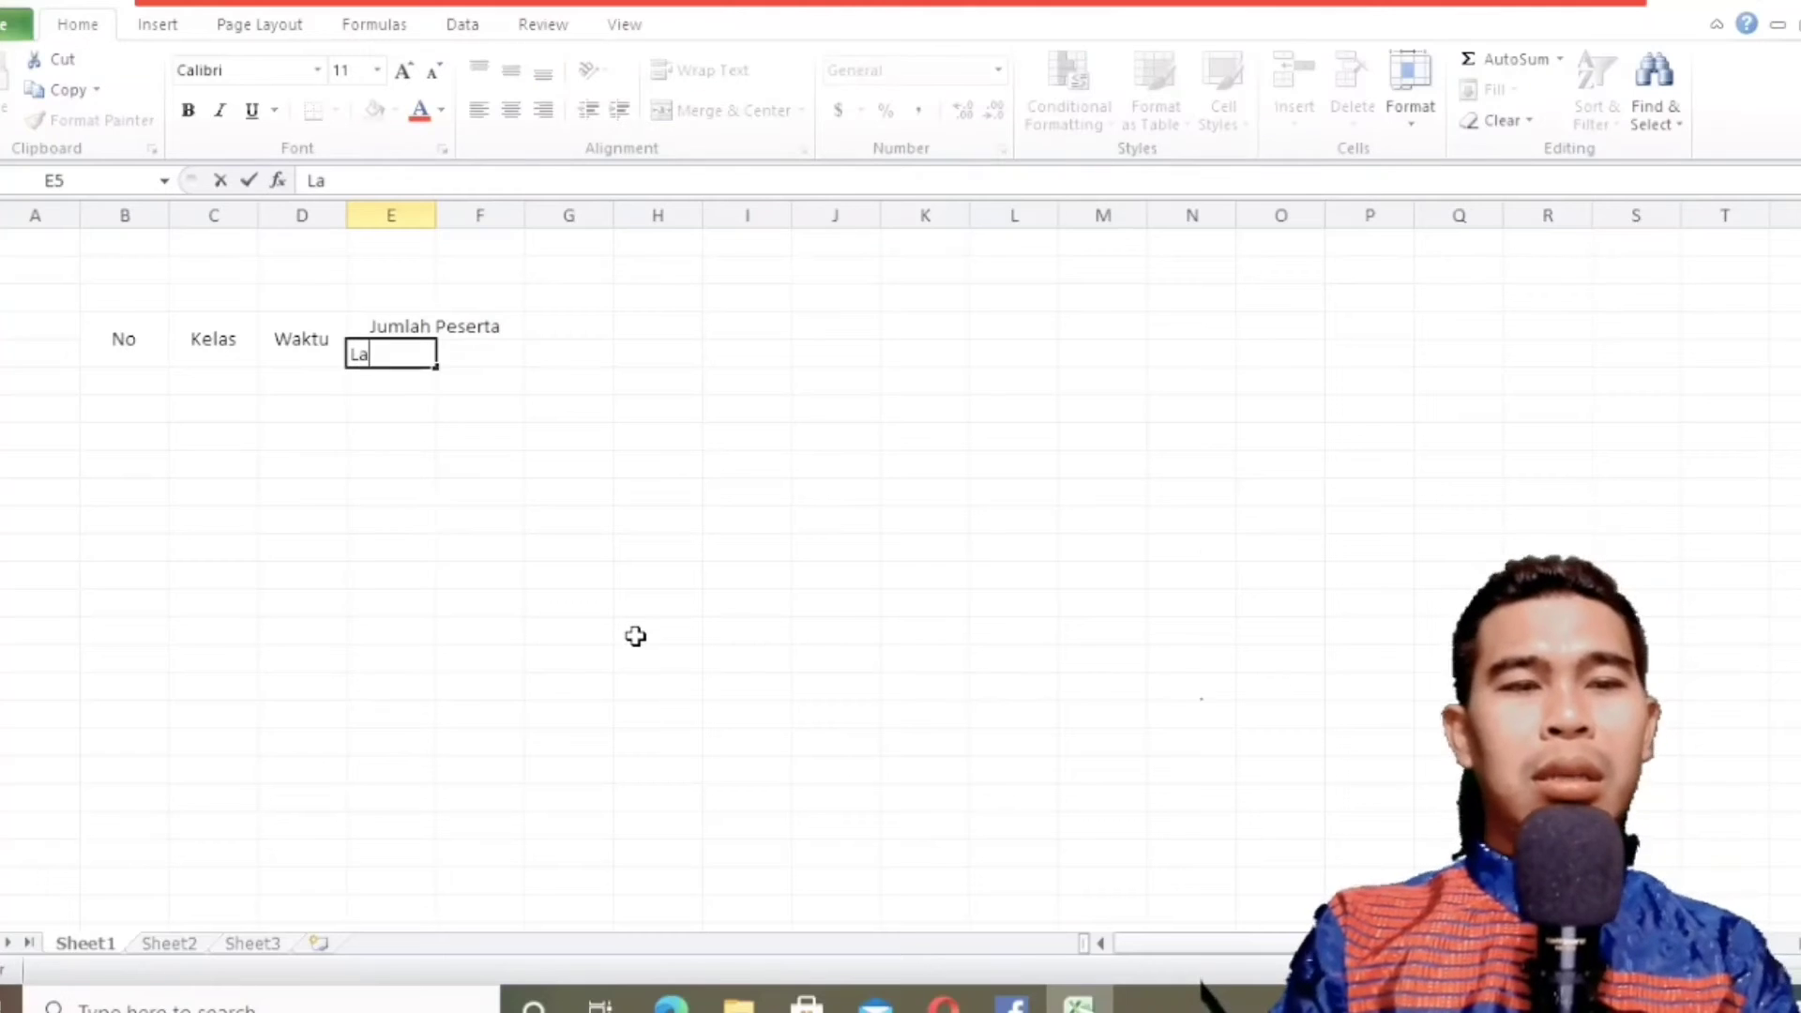
{"action": "type", "text": "ki-laki"}
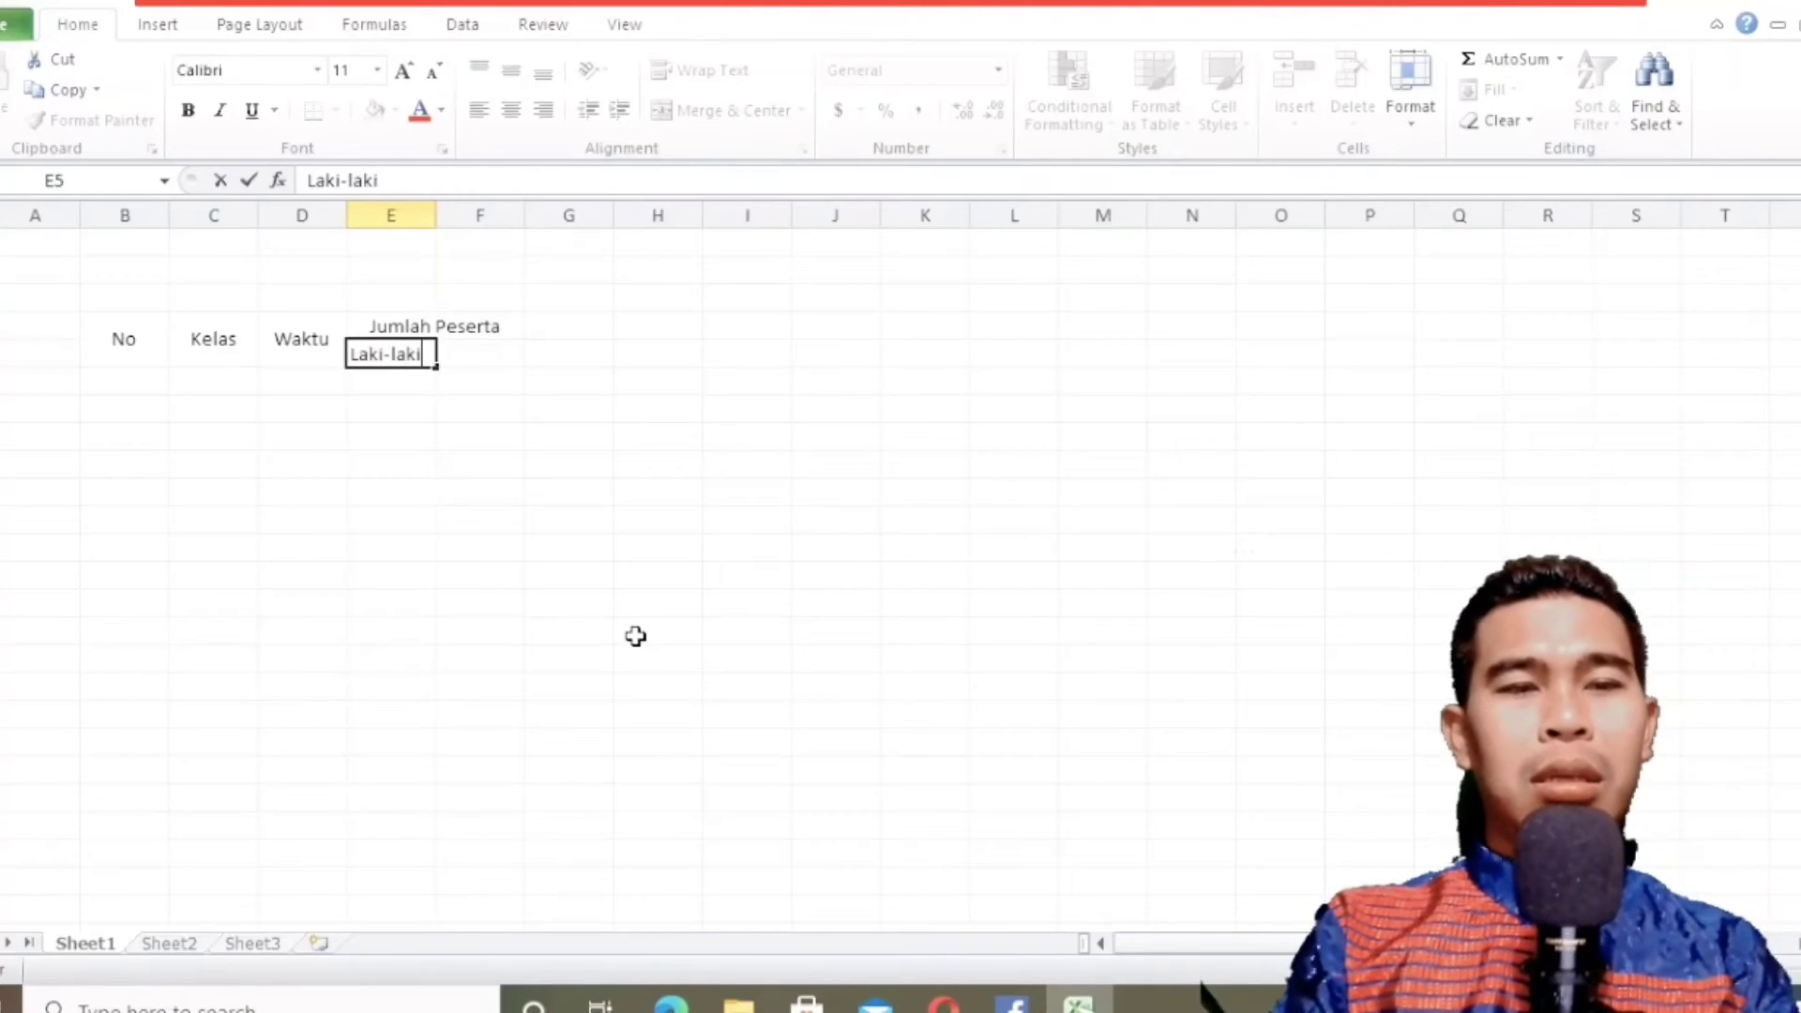
{"action": "key", "text": "Tab"}
{"action": "type", "text": "Perempua"}
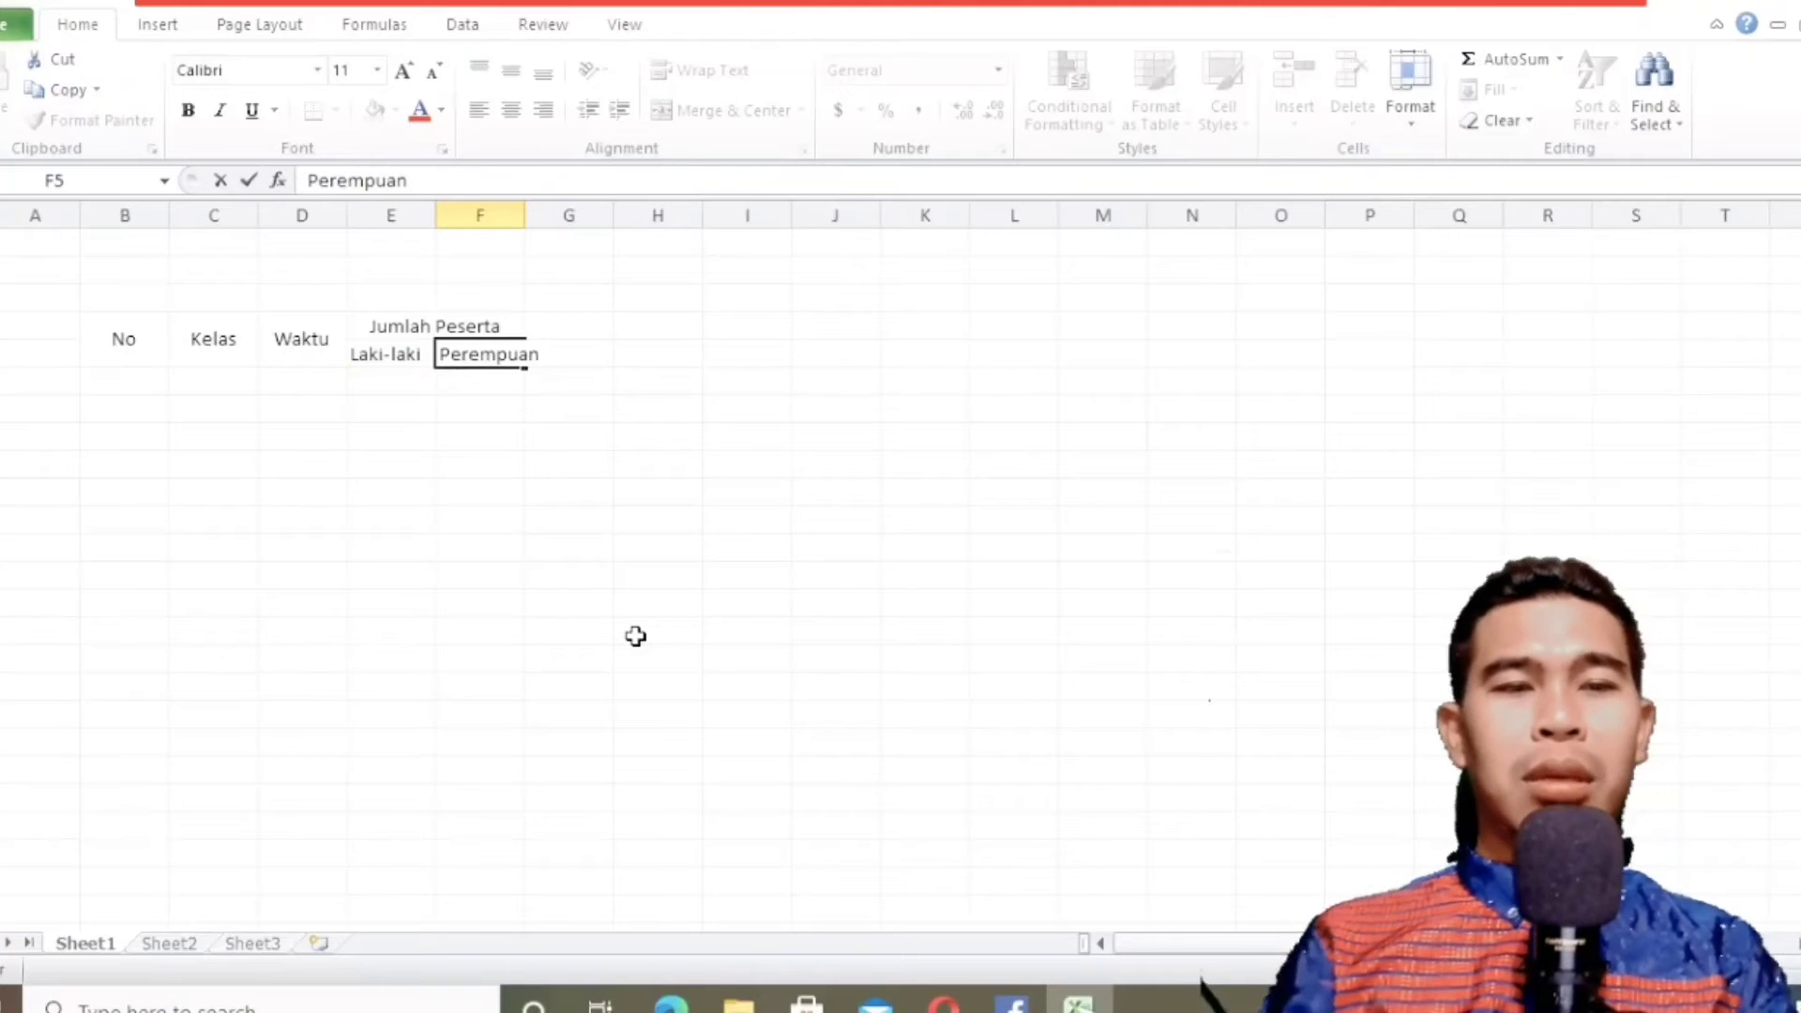
{"action": "left_click", "coordinate": [554, 458]}
{"action": "left_click", "coordinate": [519, 349]}
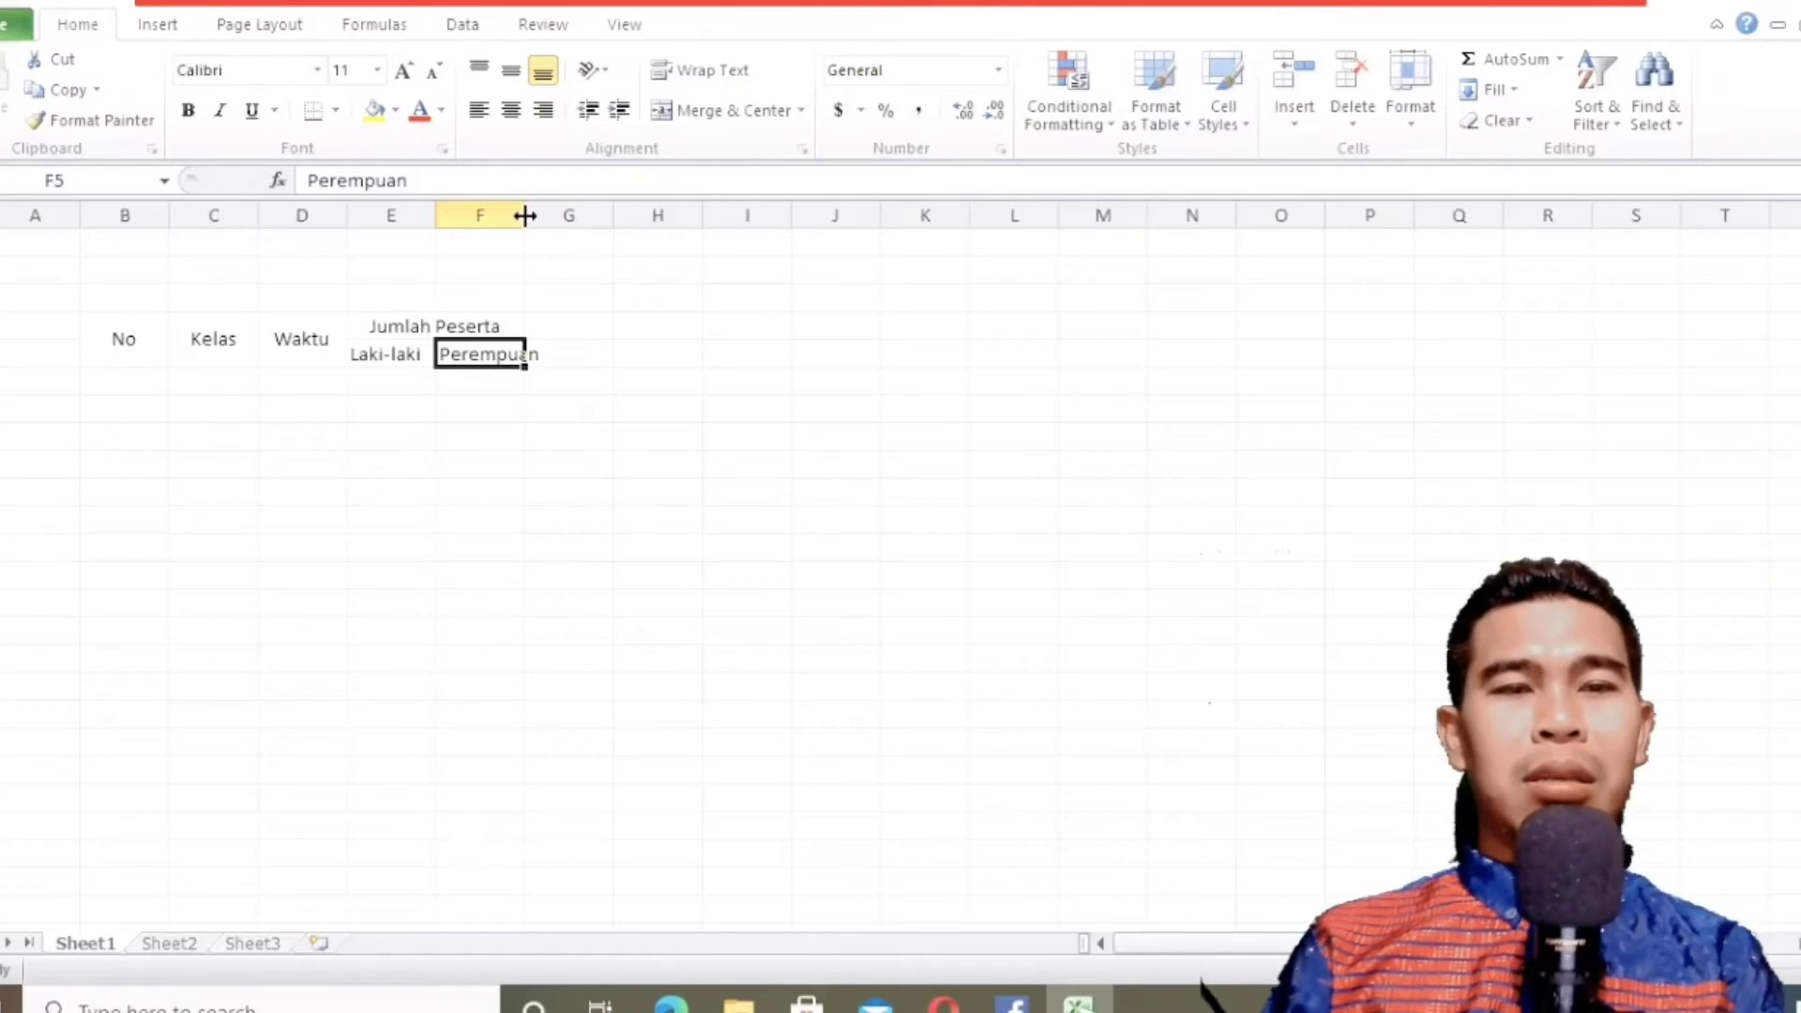
Widen columns C, D, E and F and narrow column B to suit the table headers, making the Waktu column the widest.
{"action": "left_click_drag", "start_coordinate": [525, 215], "coordinate": [575, 220]}
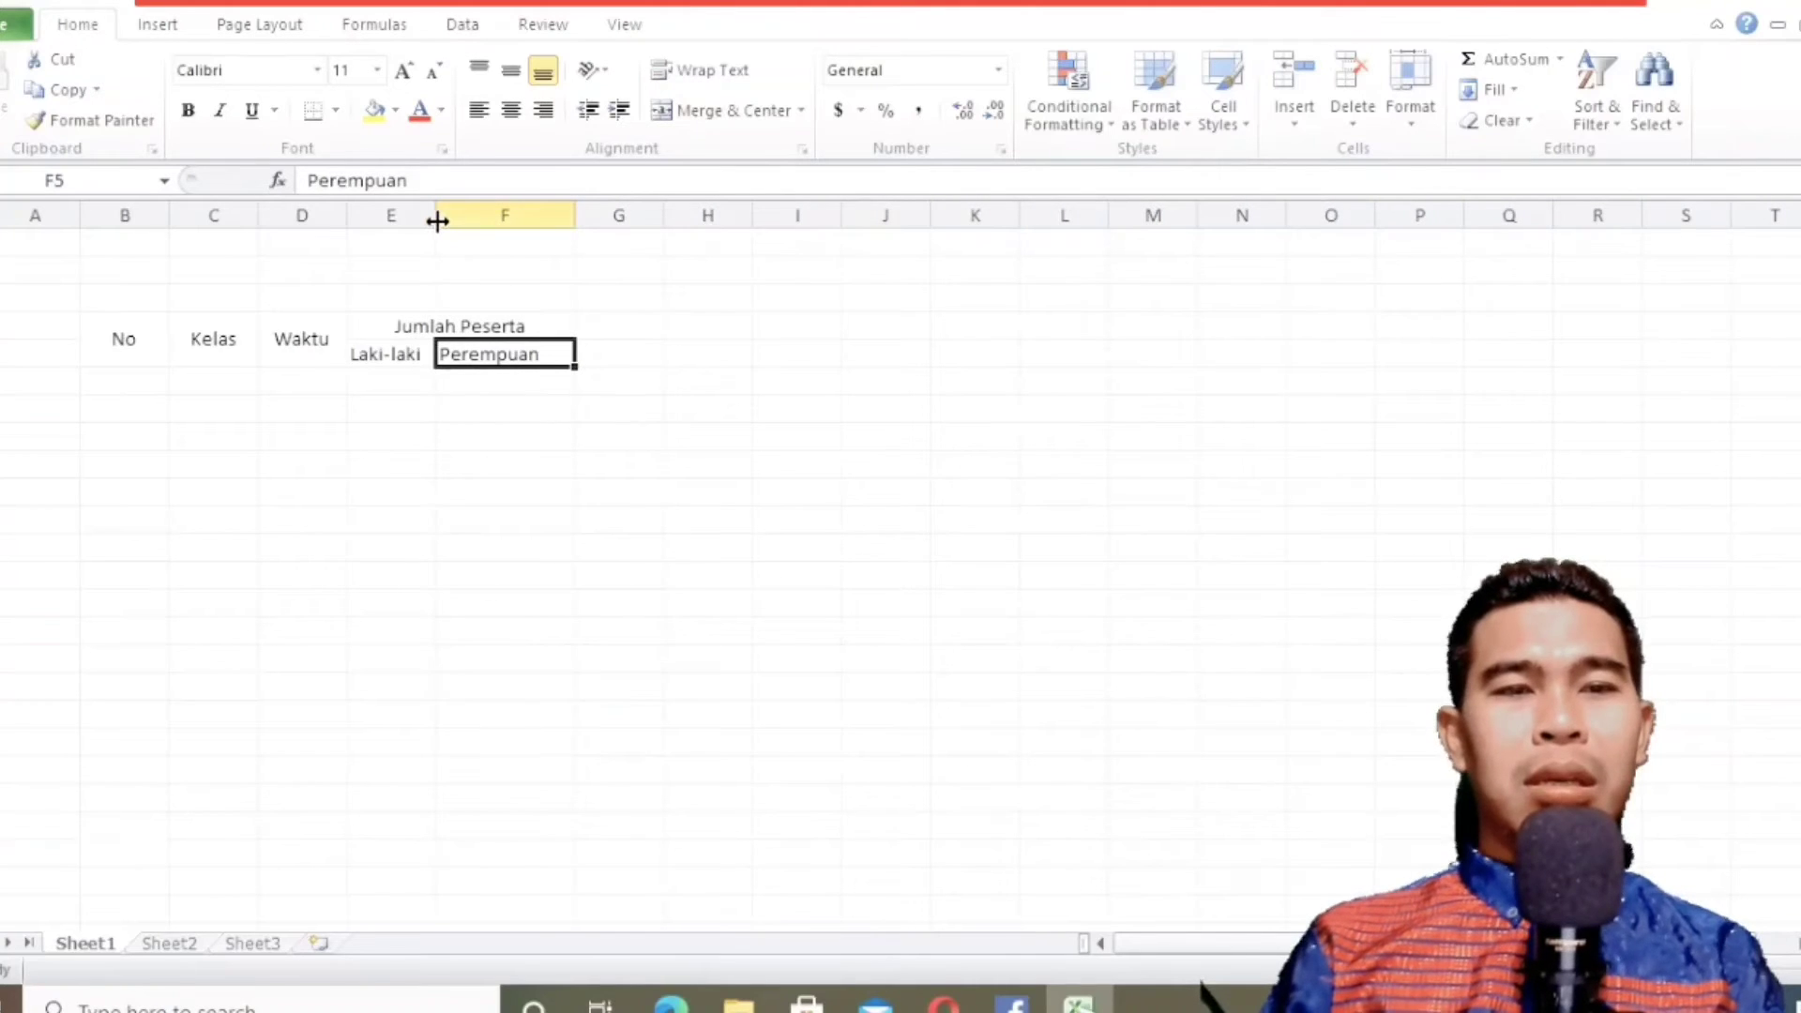
{"action": "left_click_drag", "start_coordinate": [437, 221], "coordinate": [467, 218]}
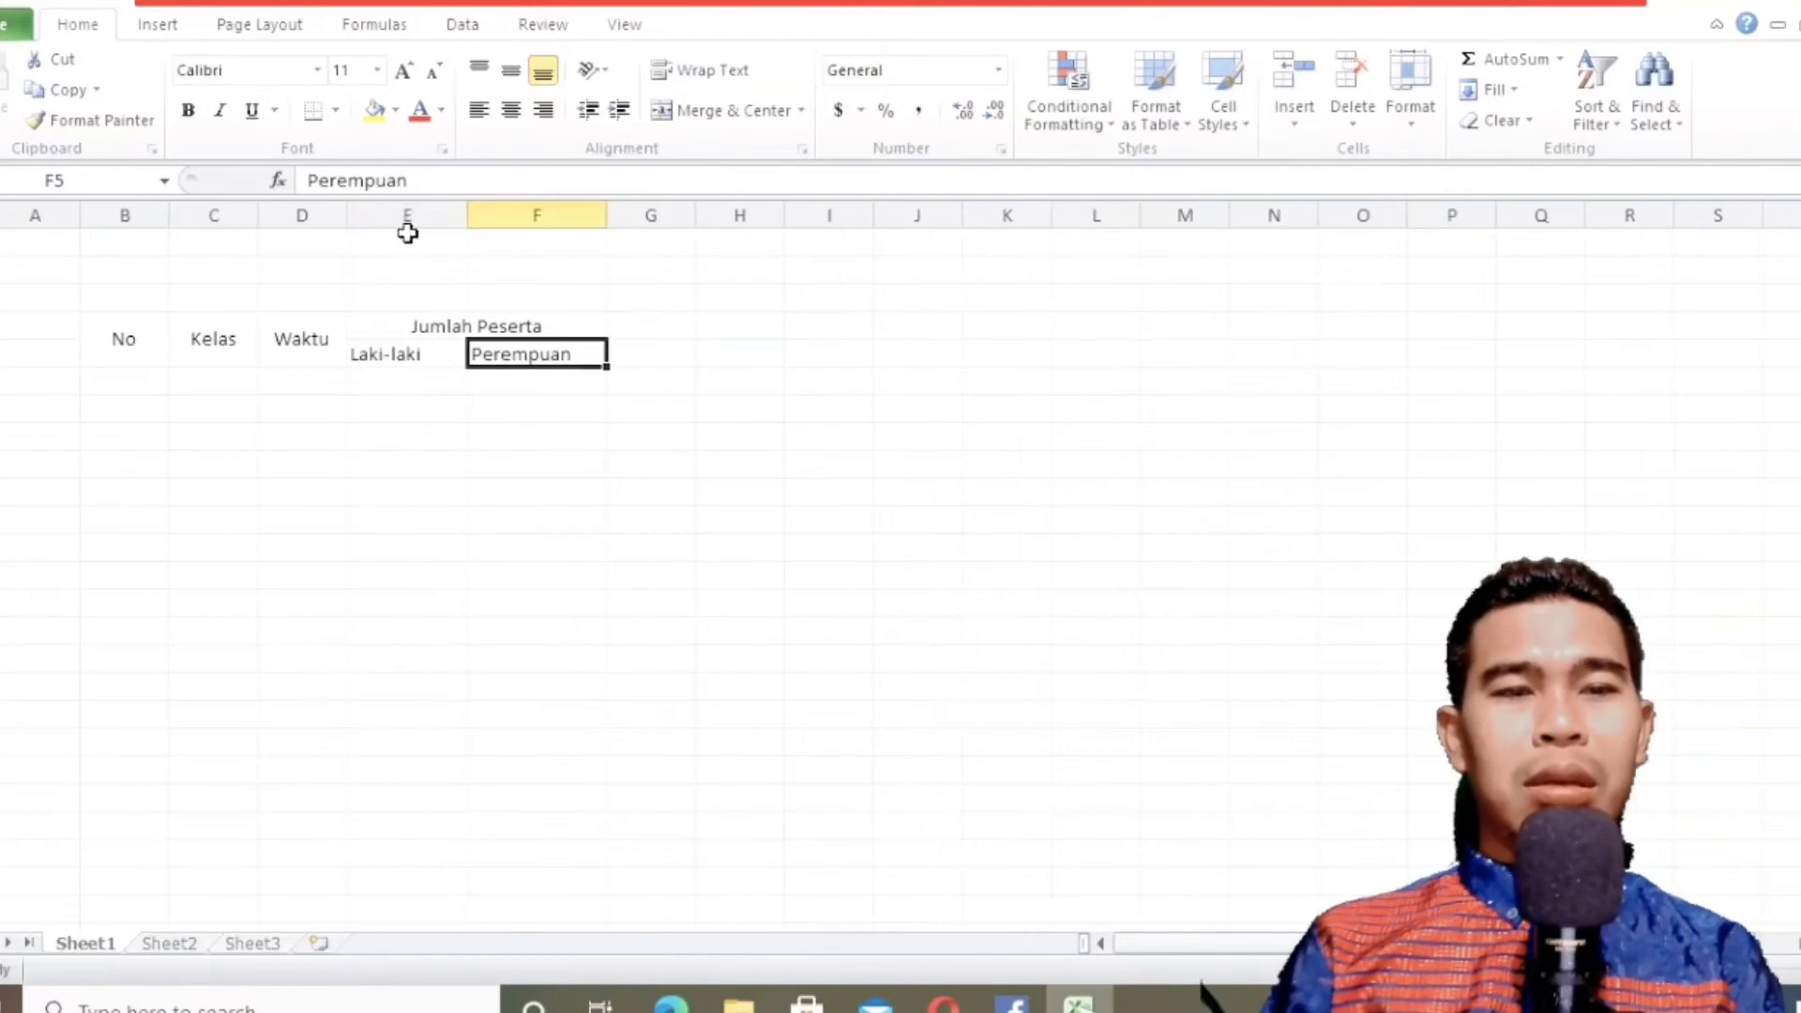
{"action": "left_click_drag", "start_coordinate": [348, 215], "coordinate": [149, 217]}
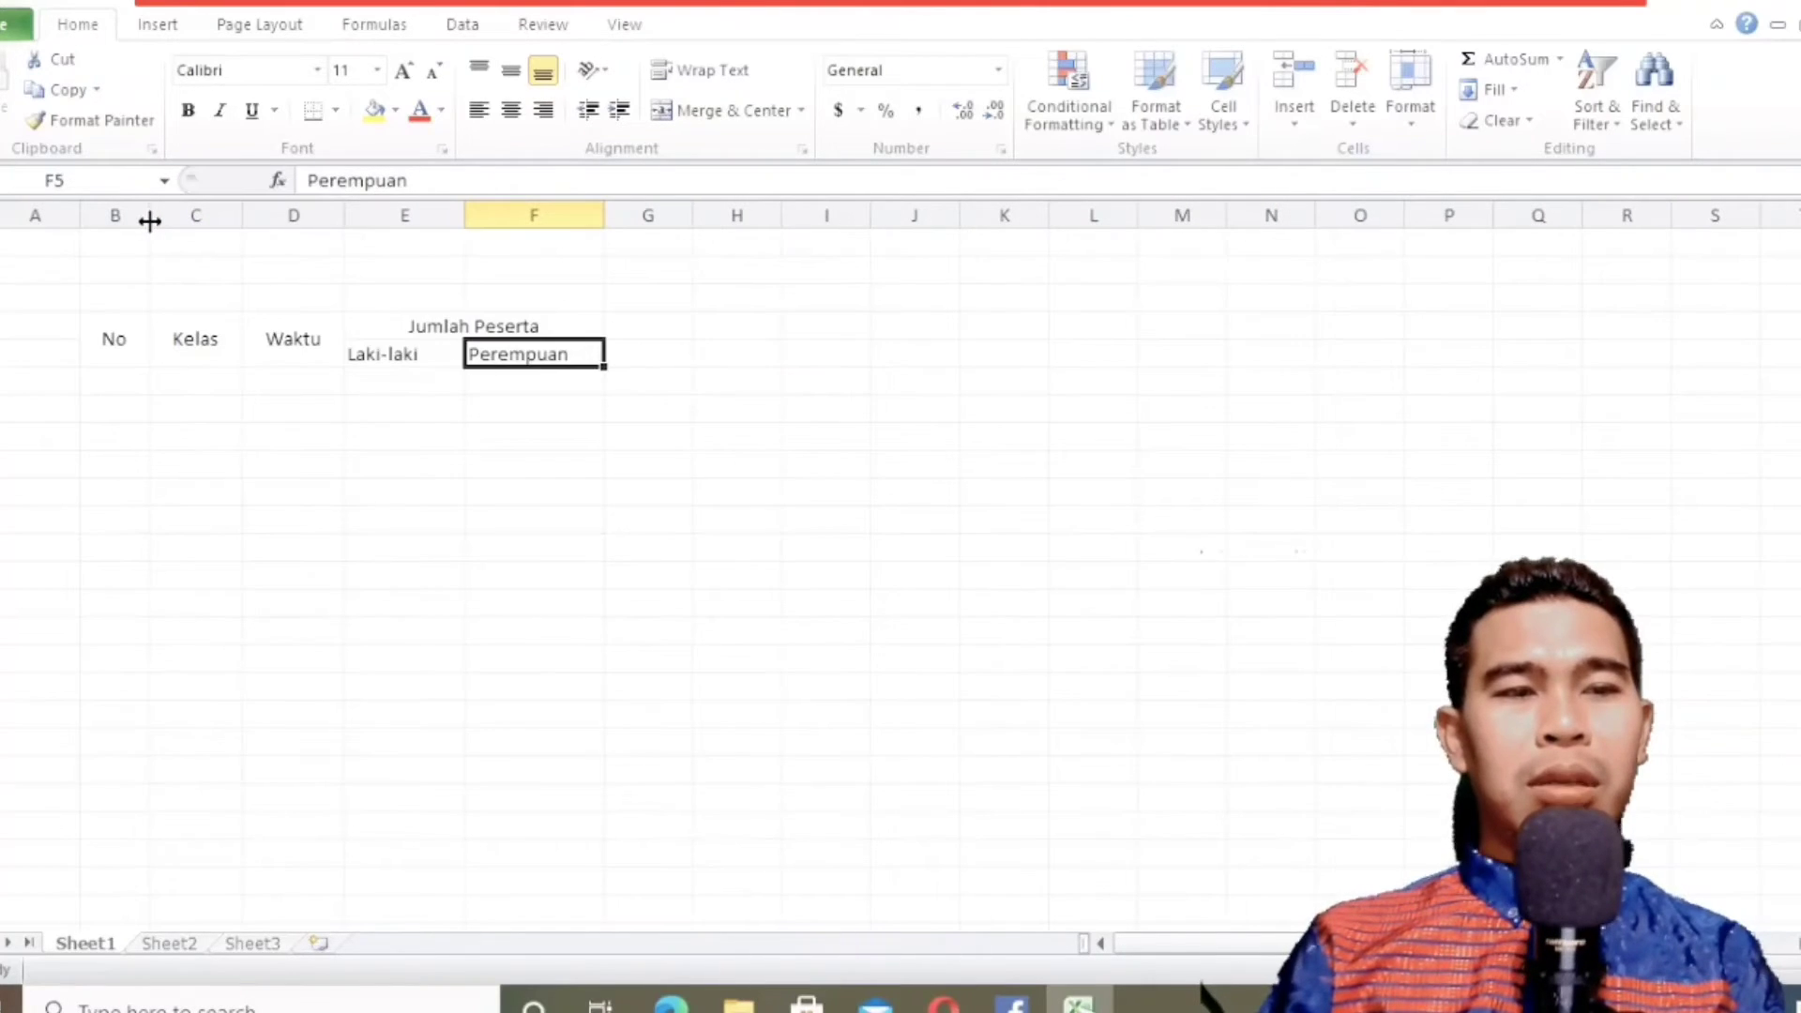
{"action": "left_click_drag", "start_coordinate": [345, 217], "coordinate": [437, 229]}
{"action": "left_click_drag", "start_coordinate": [242, 214], "coordinate": [250, 215]}
{"action": "left_click_drag", "start_coordinate": [445, 215], "coordinate": [458, 216]}
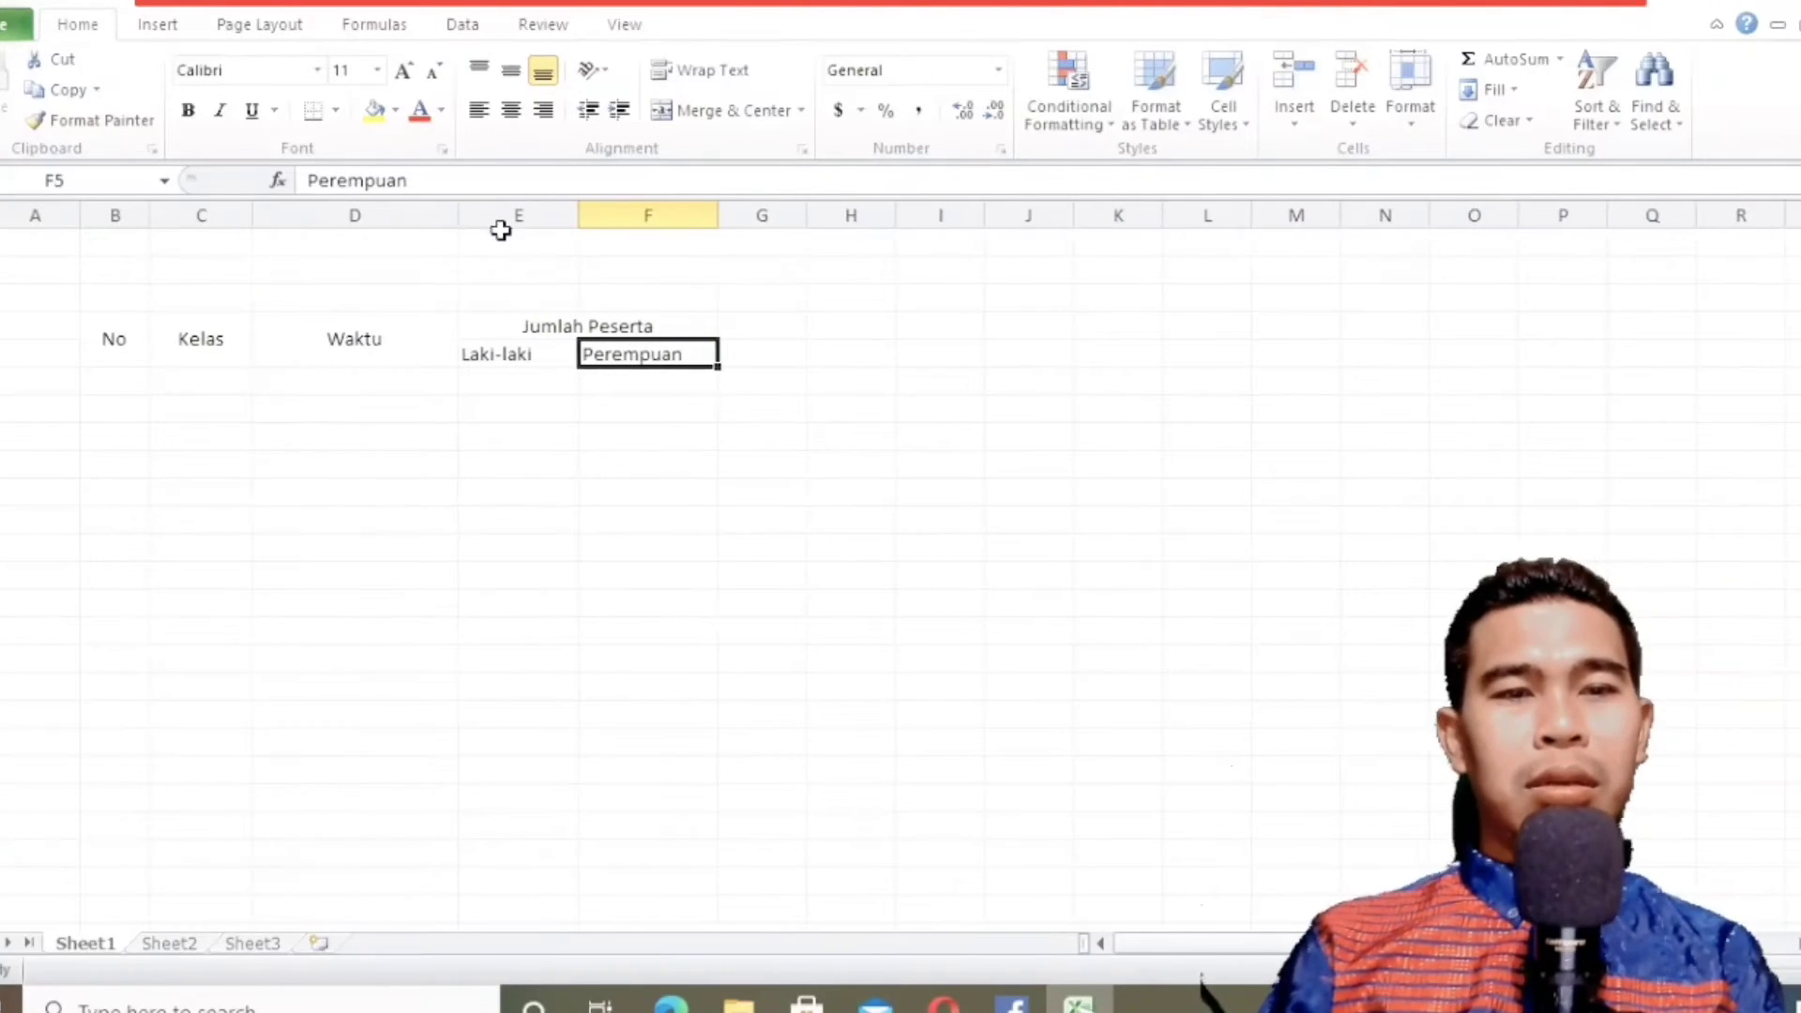
{"action": "left_click_drag", "start_coordinate": [588, 226], "coordinate": [588, 226]}
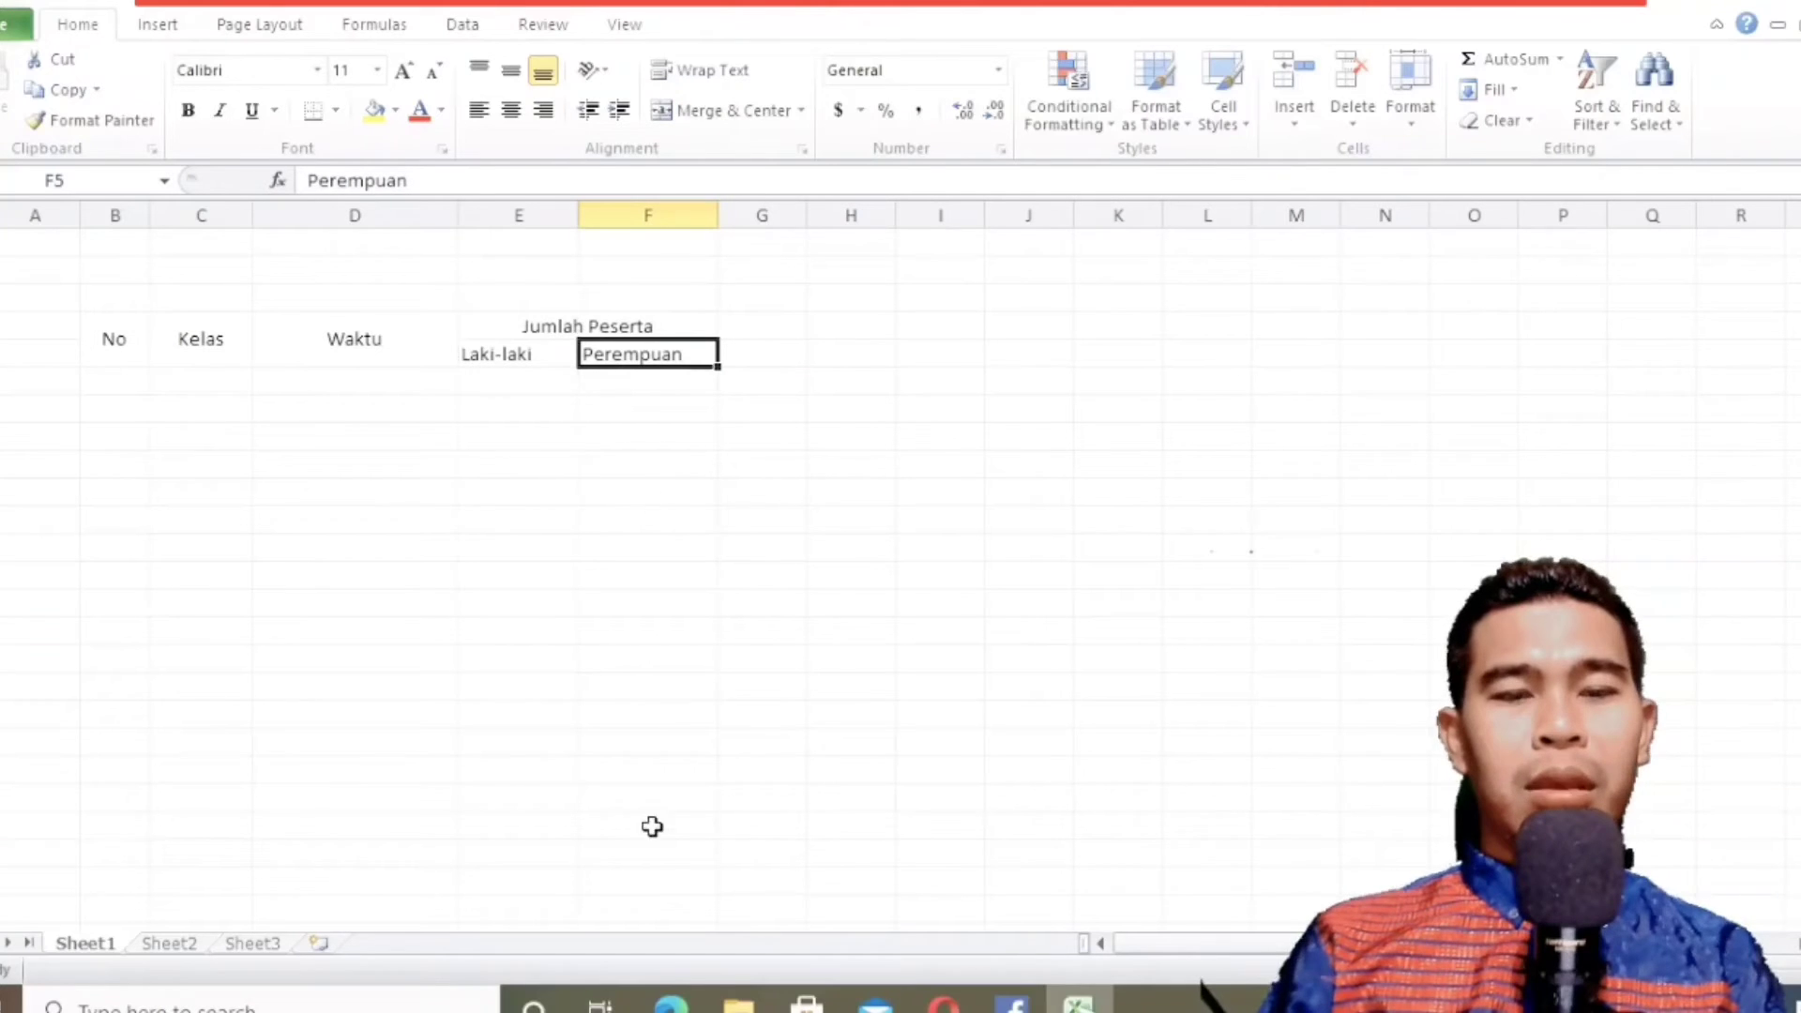
Set the horizontal and vertical text alignment of cells G4:G5 to Center in the cell formatting.
{"action": "left_click", "coordinate": [671, 1006]}
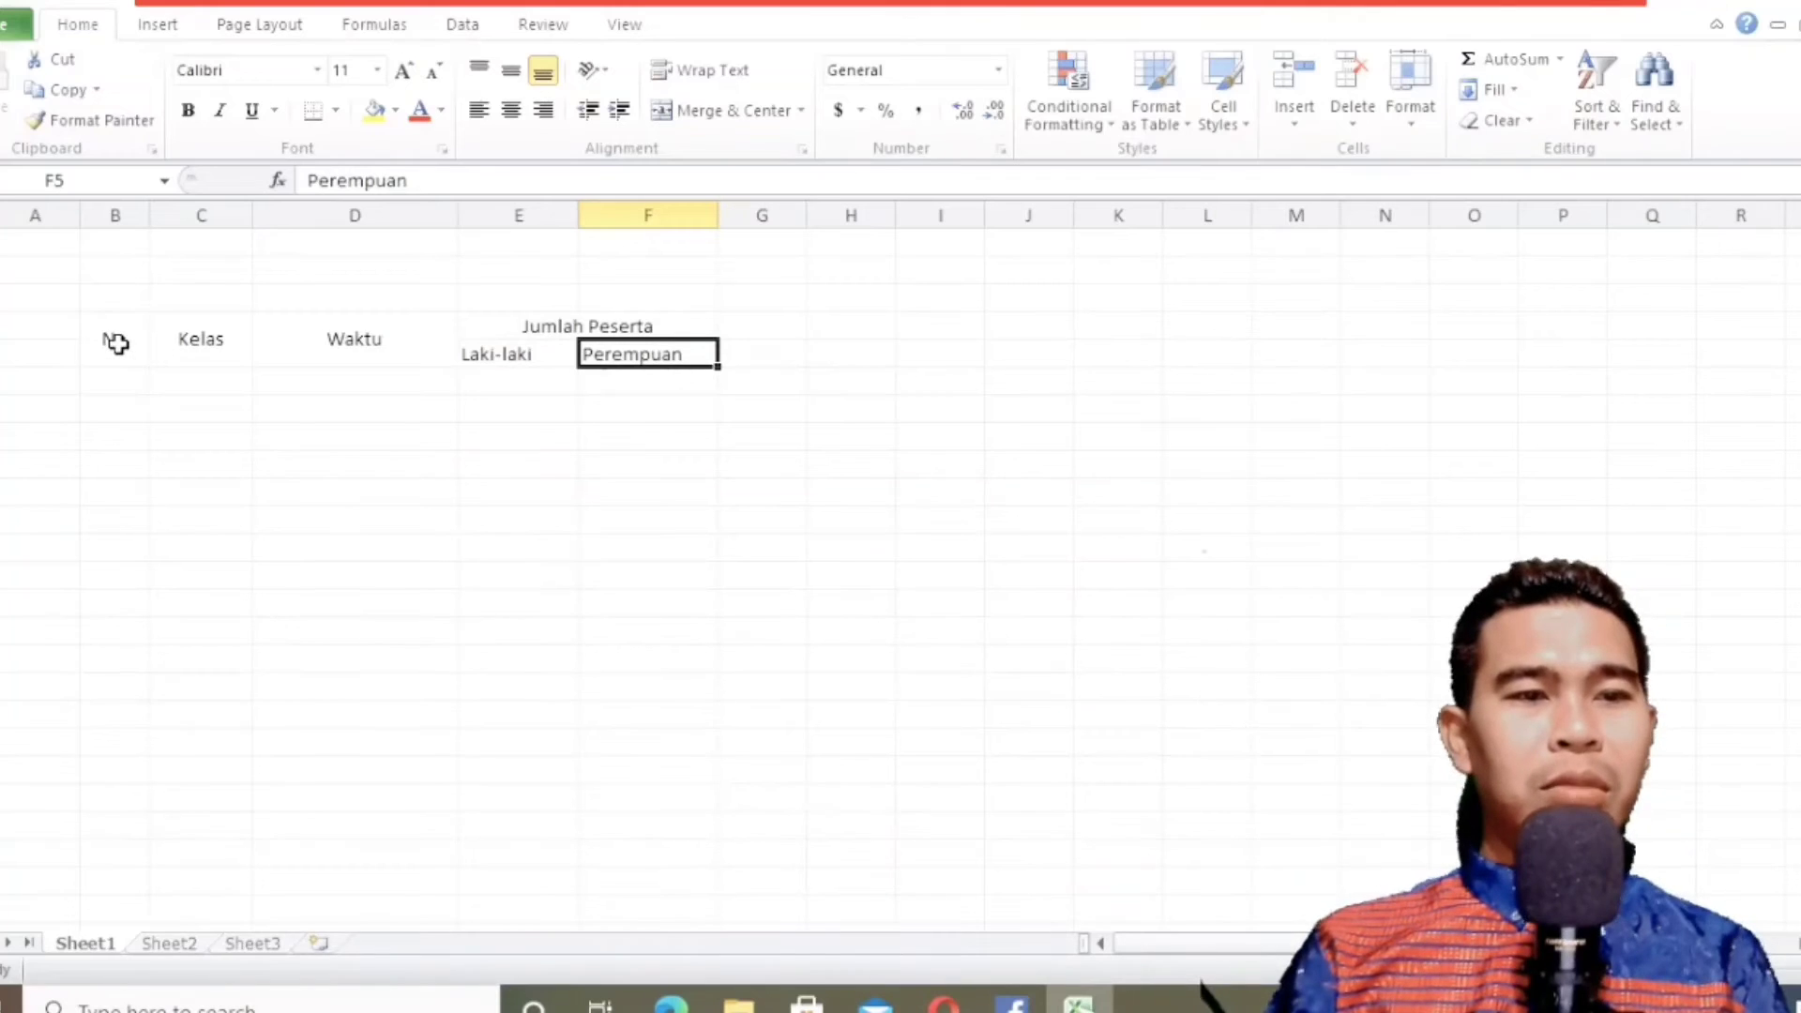
{"action": "left_click", "coordinate": [763, 335]}
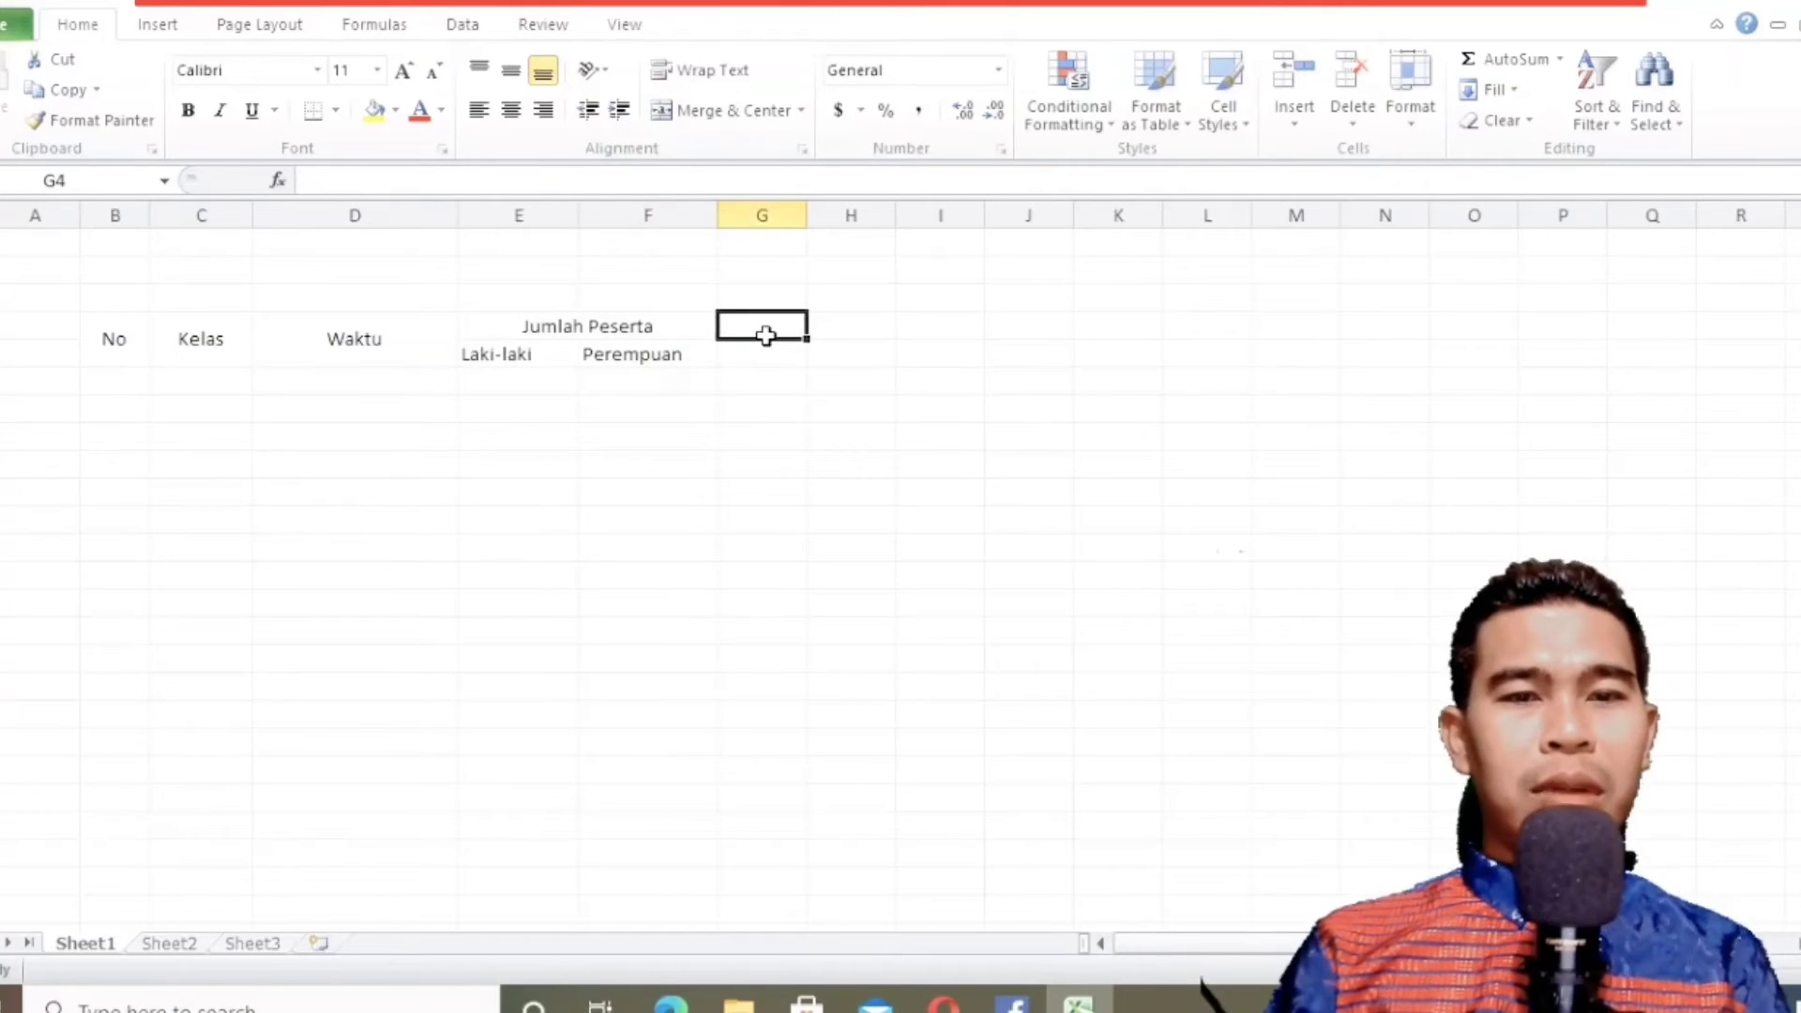
{"action": "left_click_drag", "start_coordinate": [765, 336], "coordinate": [768, 351]}
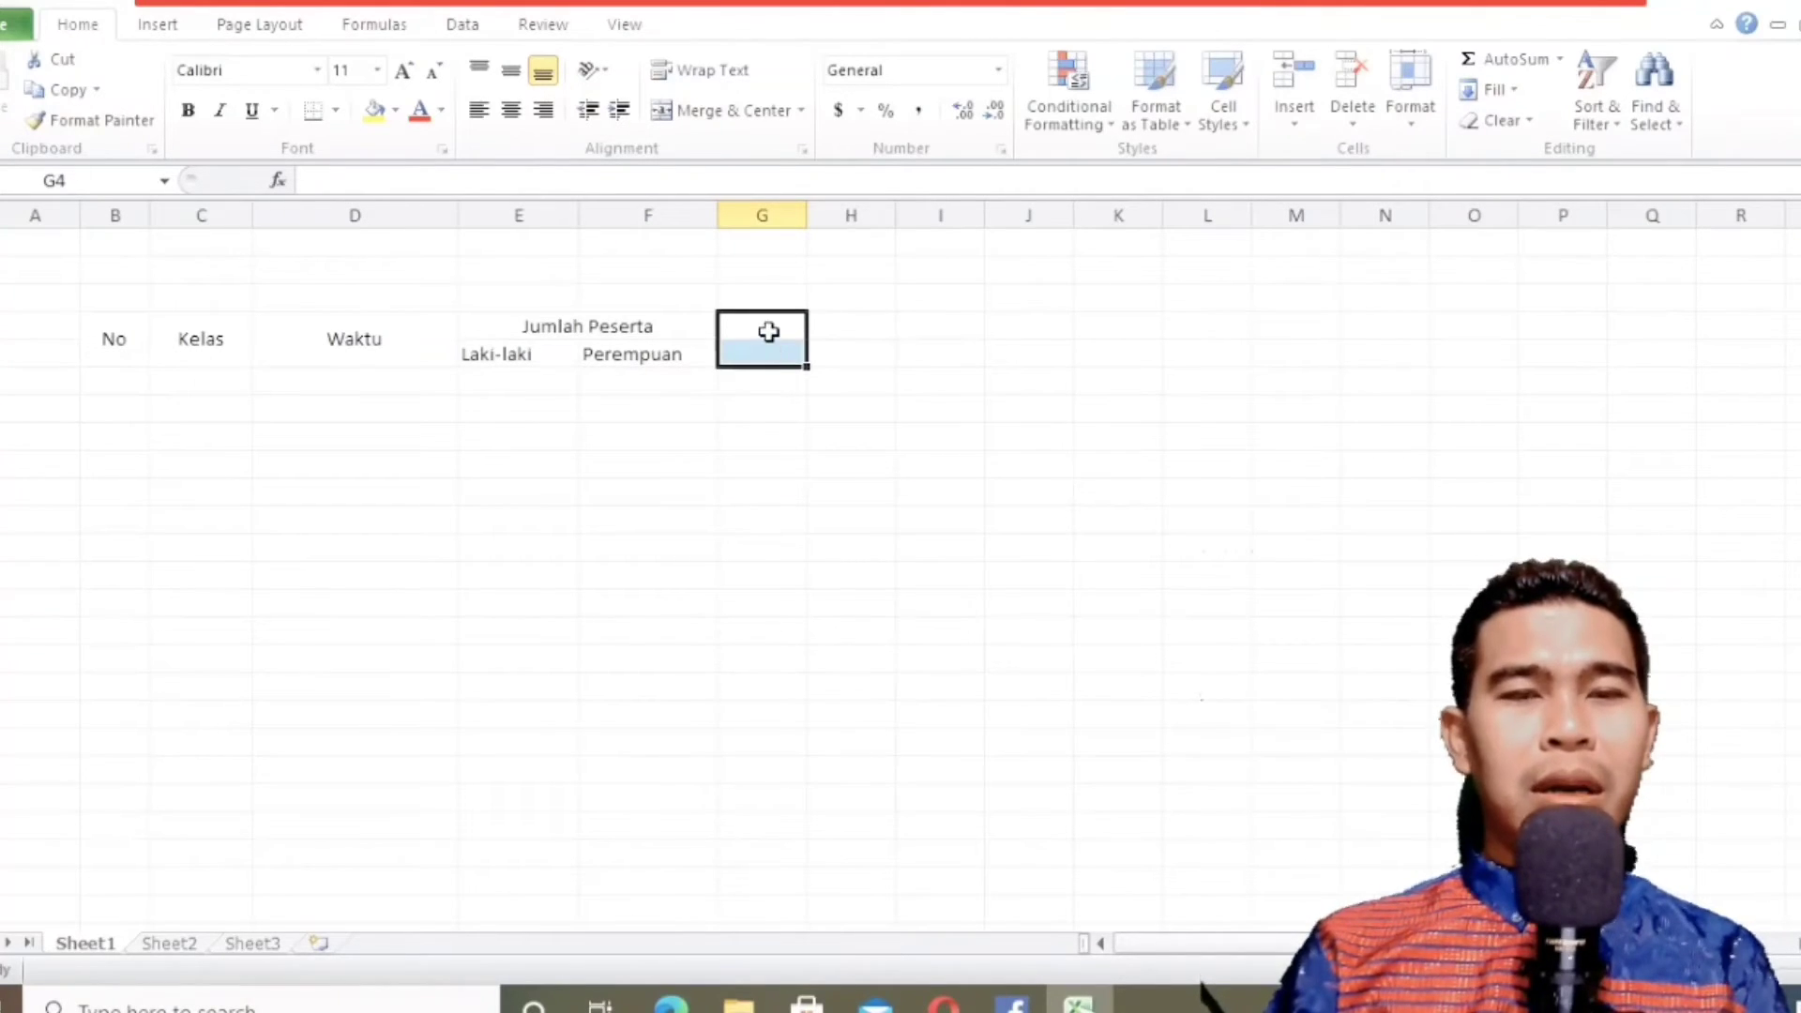
{"action": "right_click", "coordinate": [769, 330]}
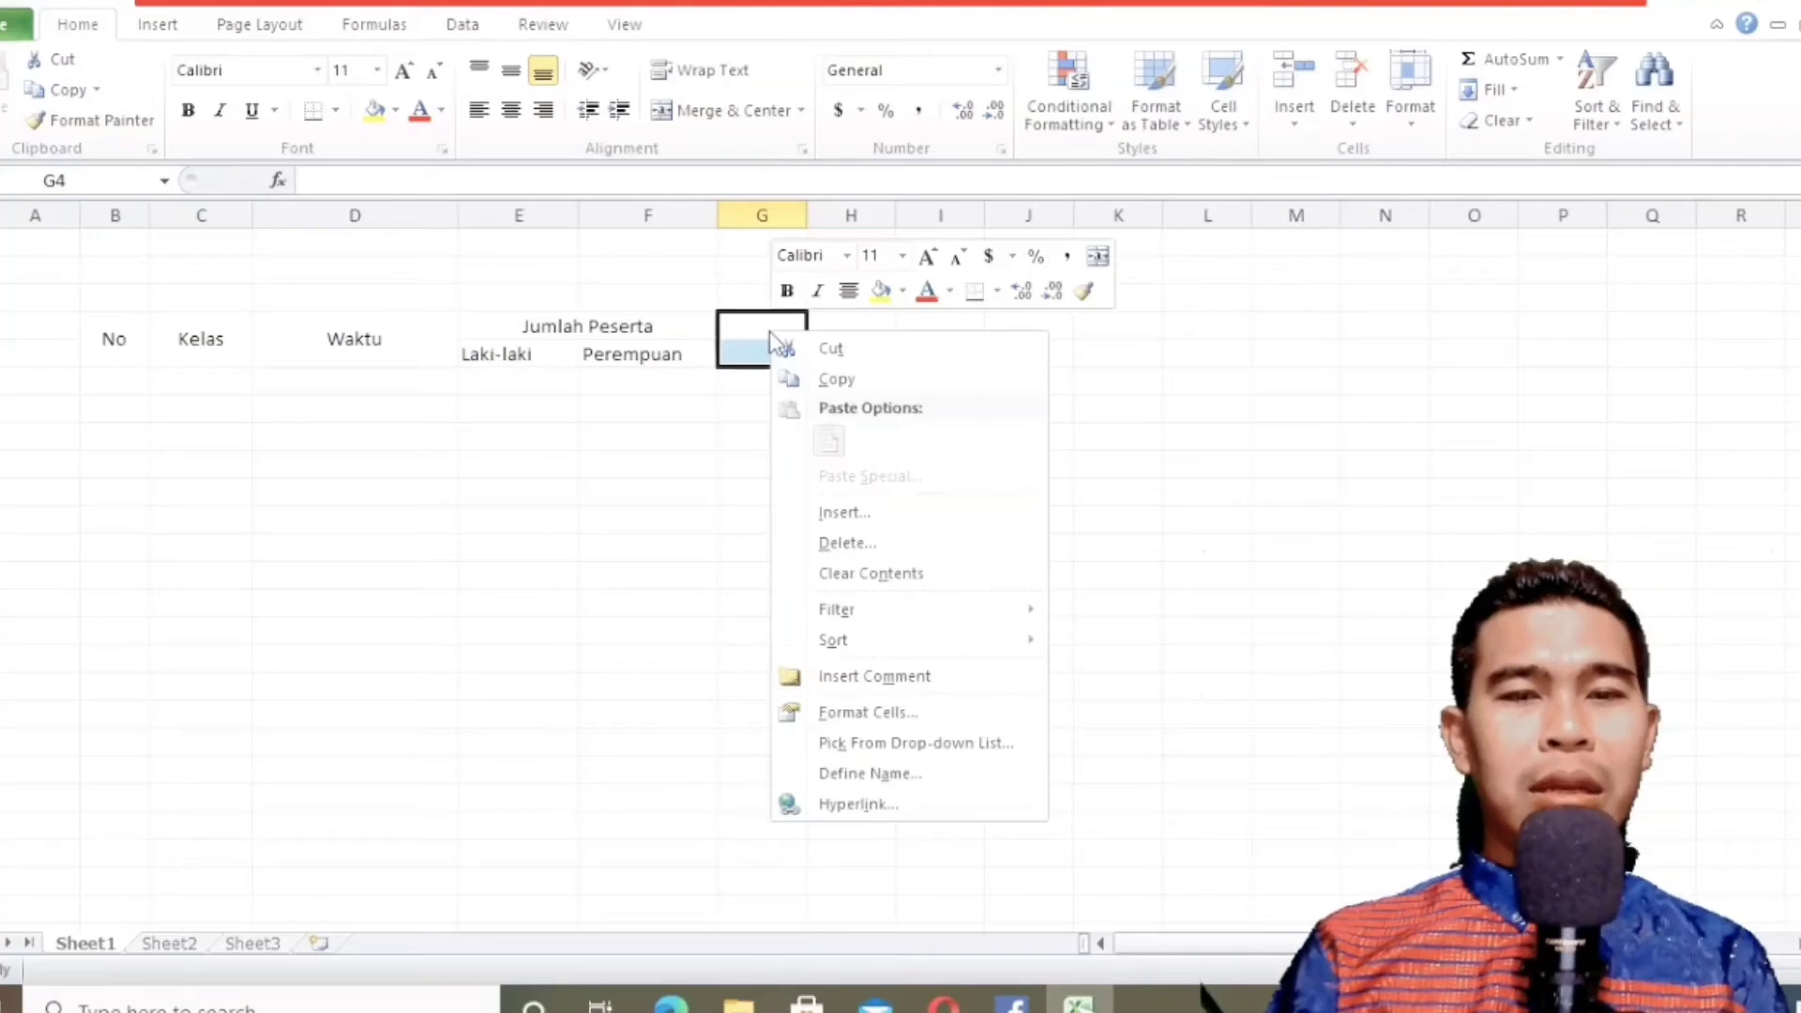
{"action": "left_click", "coordinate": [881, 716]}
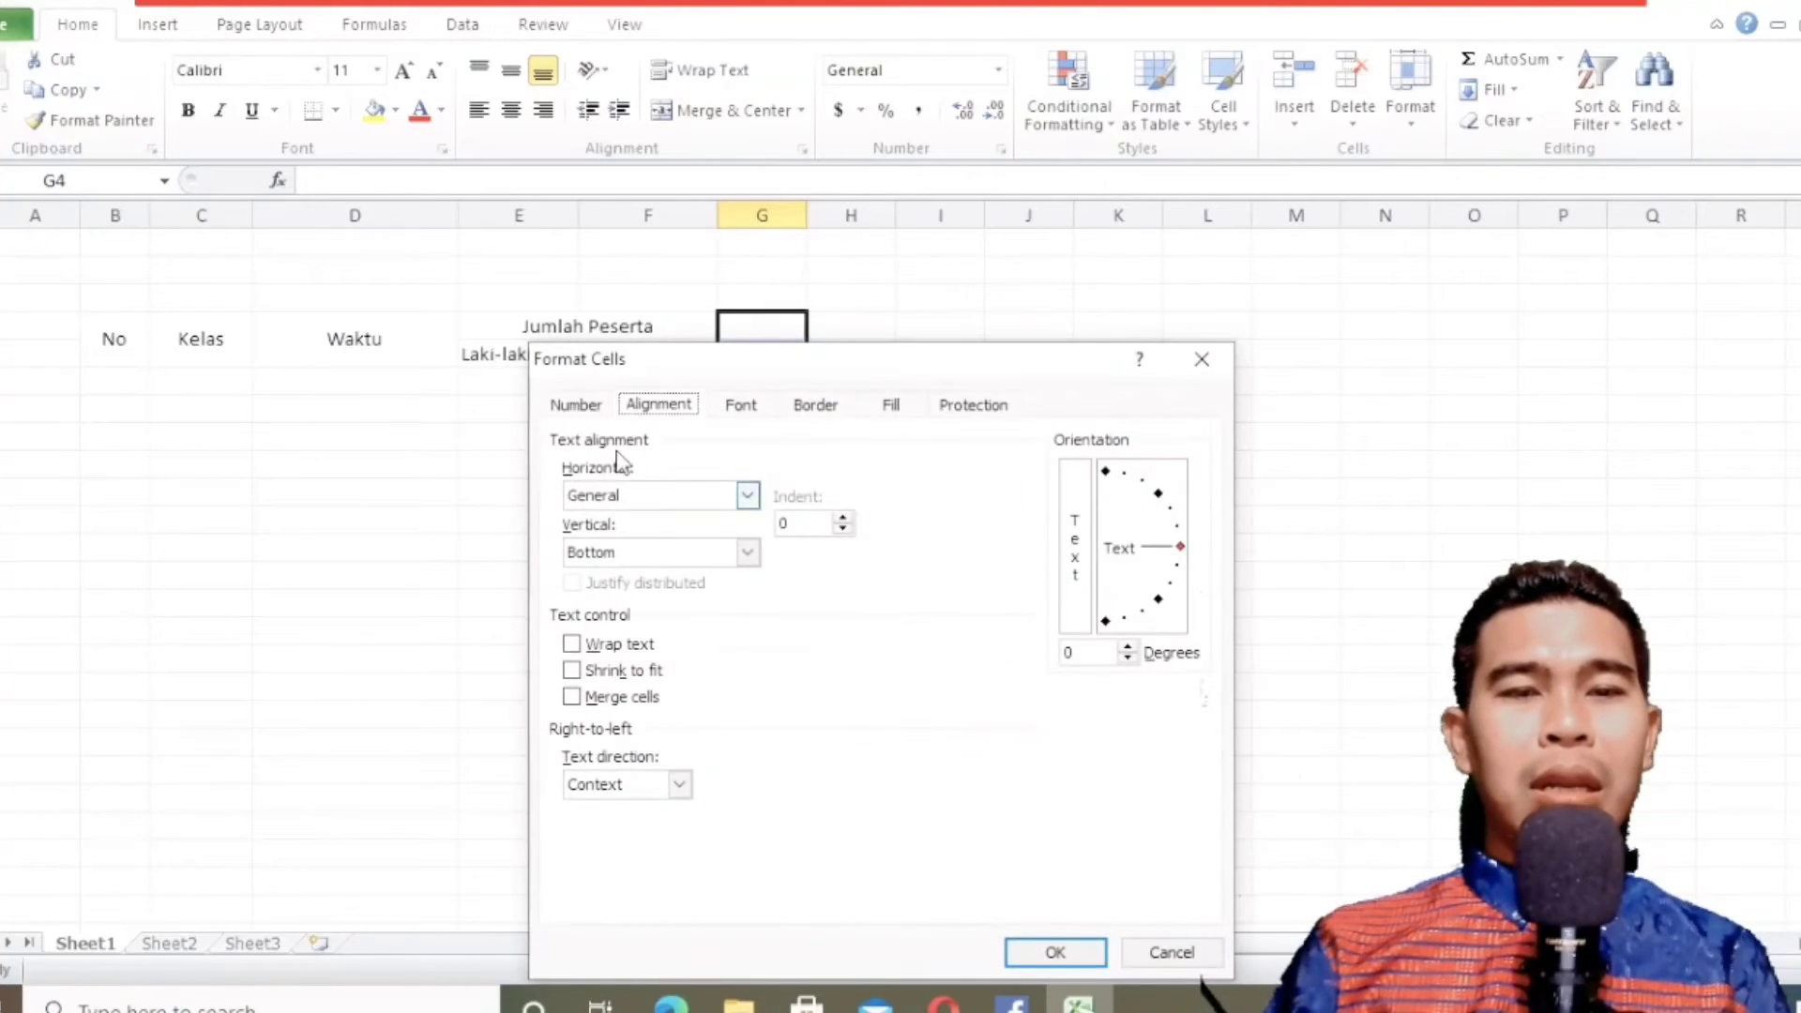
{"action": "left_click", "coordinate": [626, 508]}
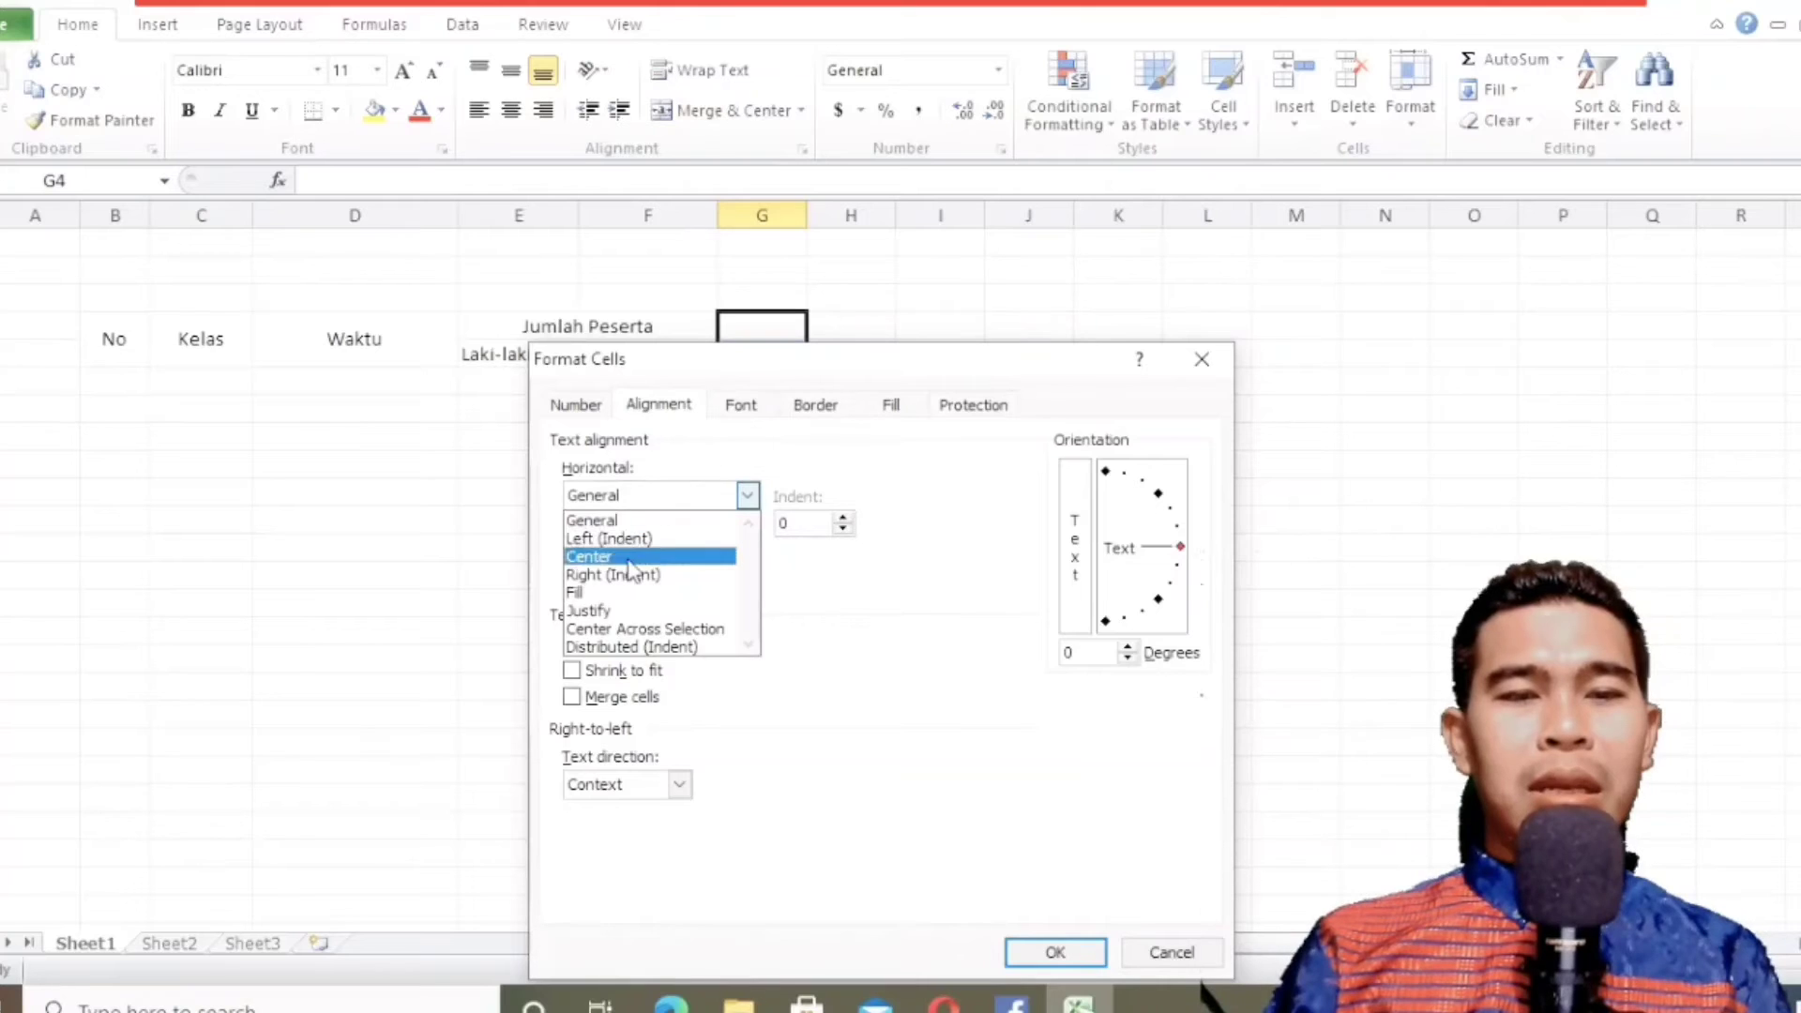
{"action": "left_click", "coordinate": [628, 555]}
{"action": "left_click", "coordinate": [627, 557]}
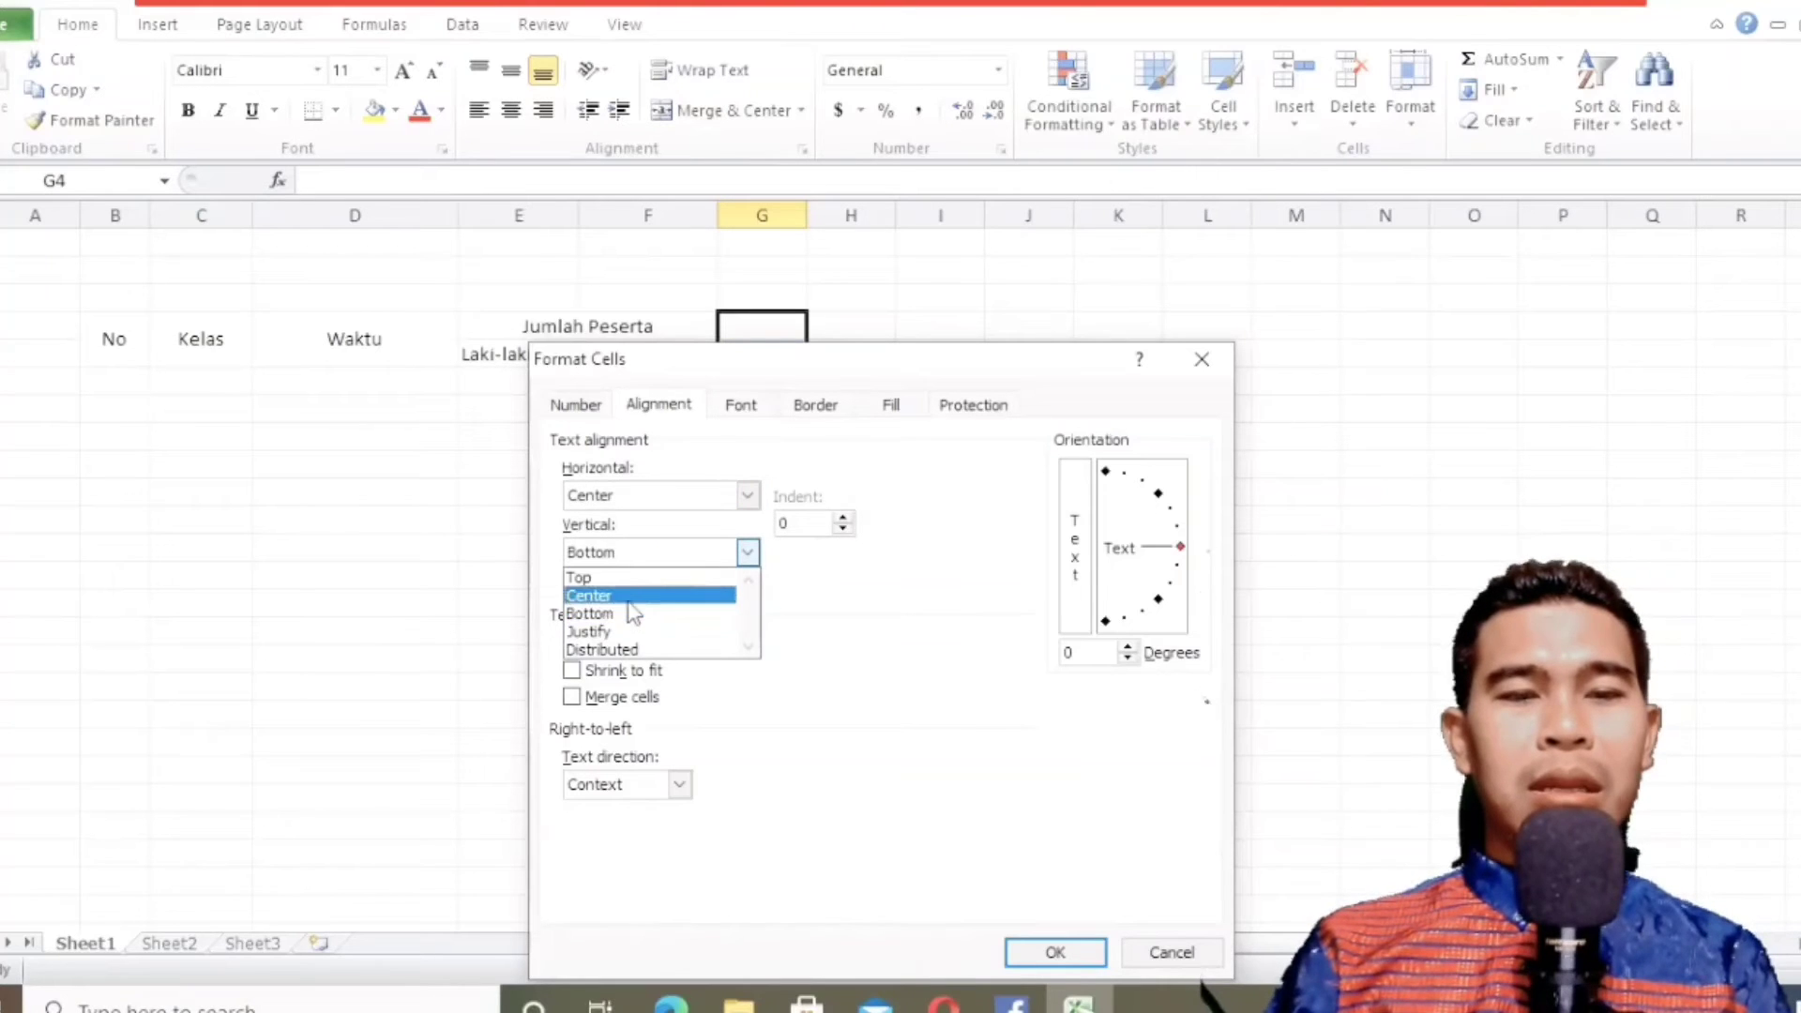
{"action": "left_click", "coordinate": [630, 597]}
Turn on Wrap text and Merge cells for G4:G5 and apply the formatting.
{"action": "left_click", "coordinate": [589, 645]}
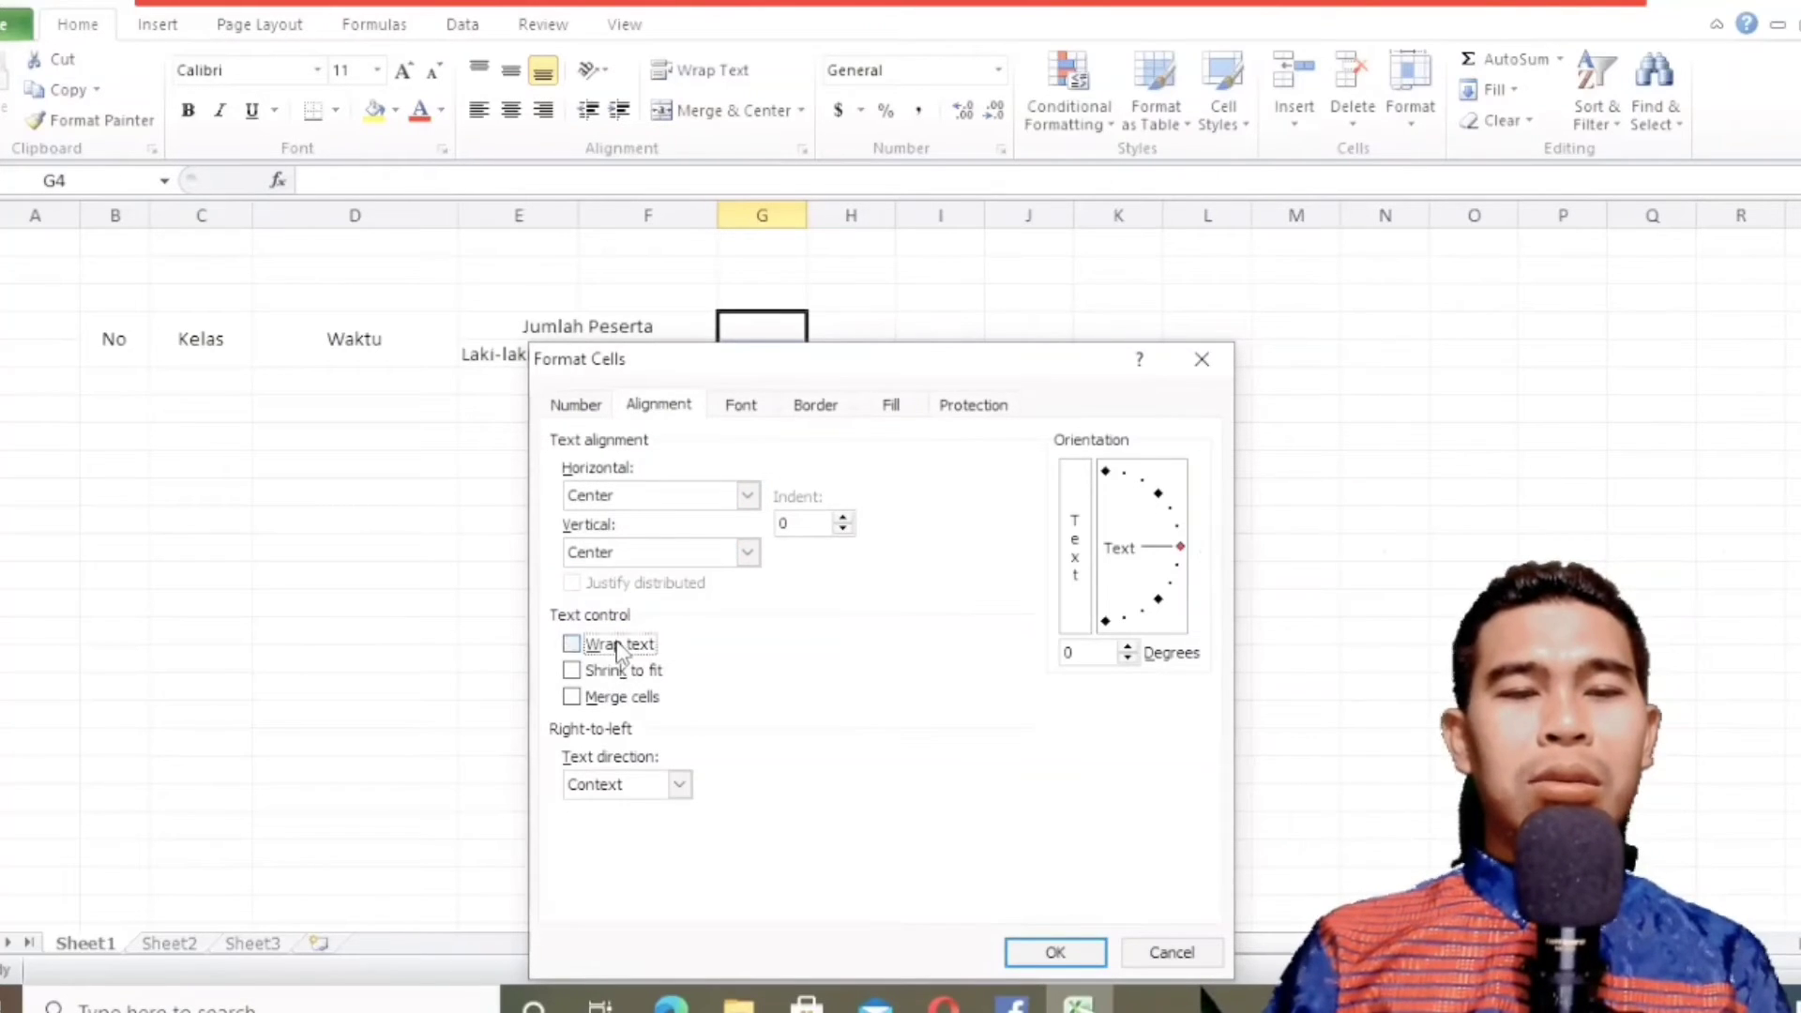
{"action": "left_click", "coordinate": [635, 703]}
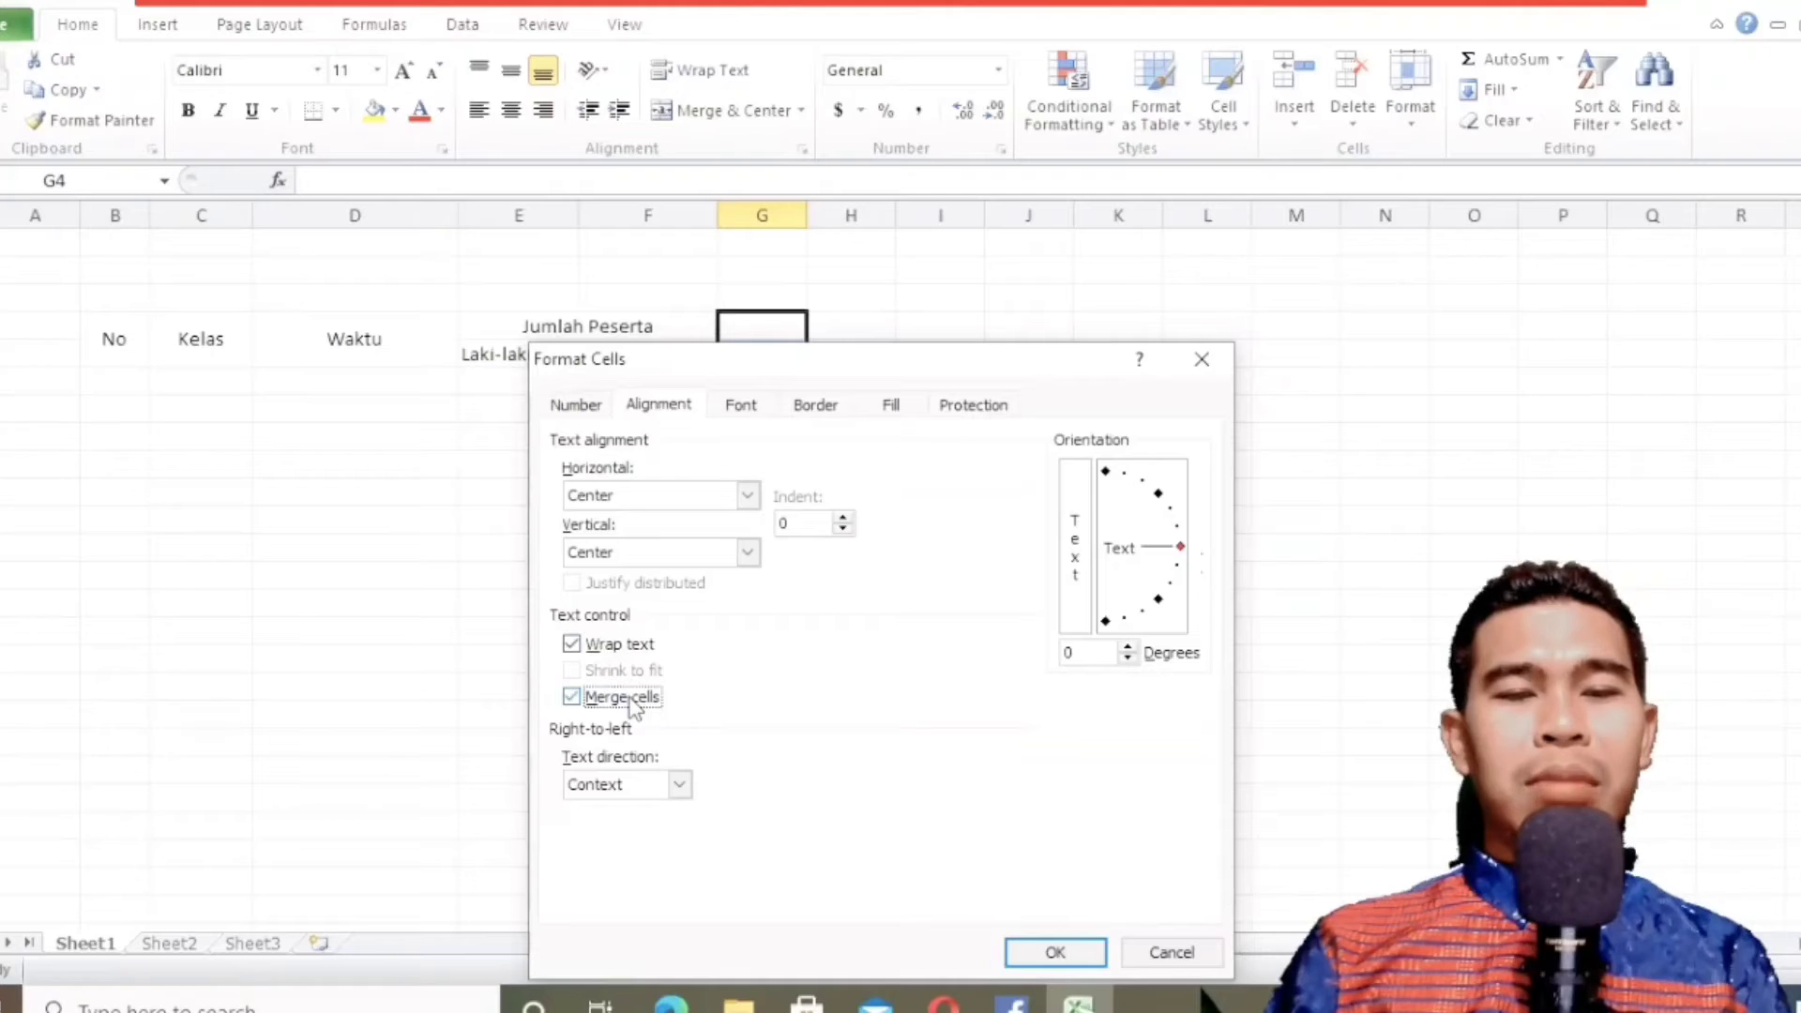
{"action": "left_click", "coordinate": [1041, 953]}
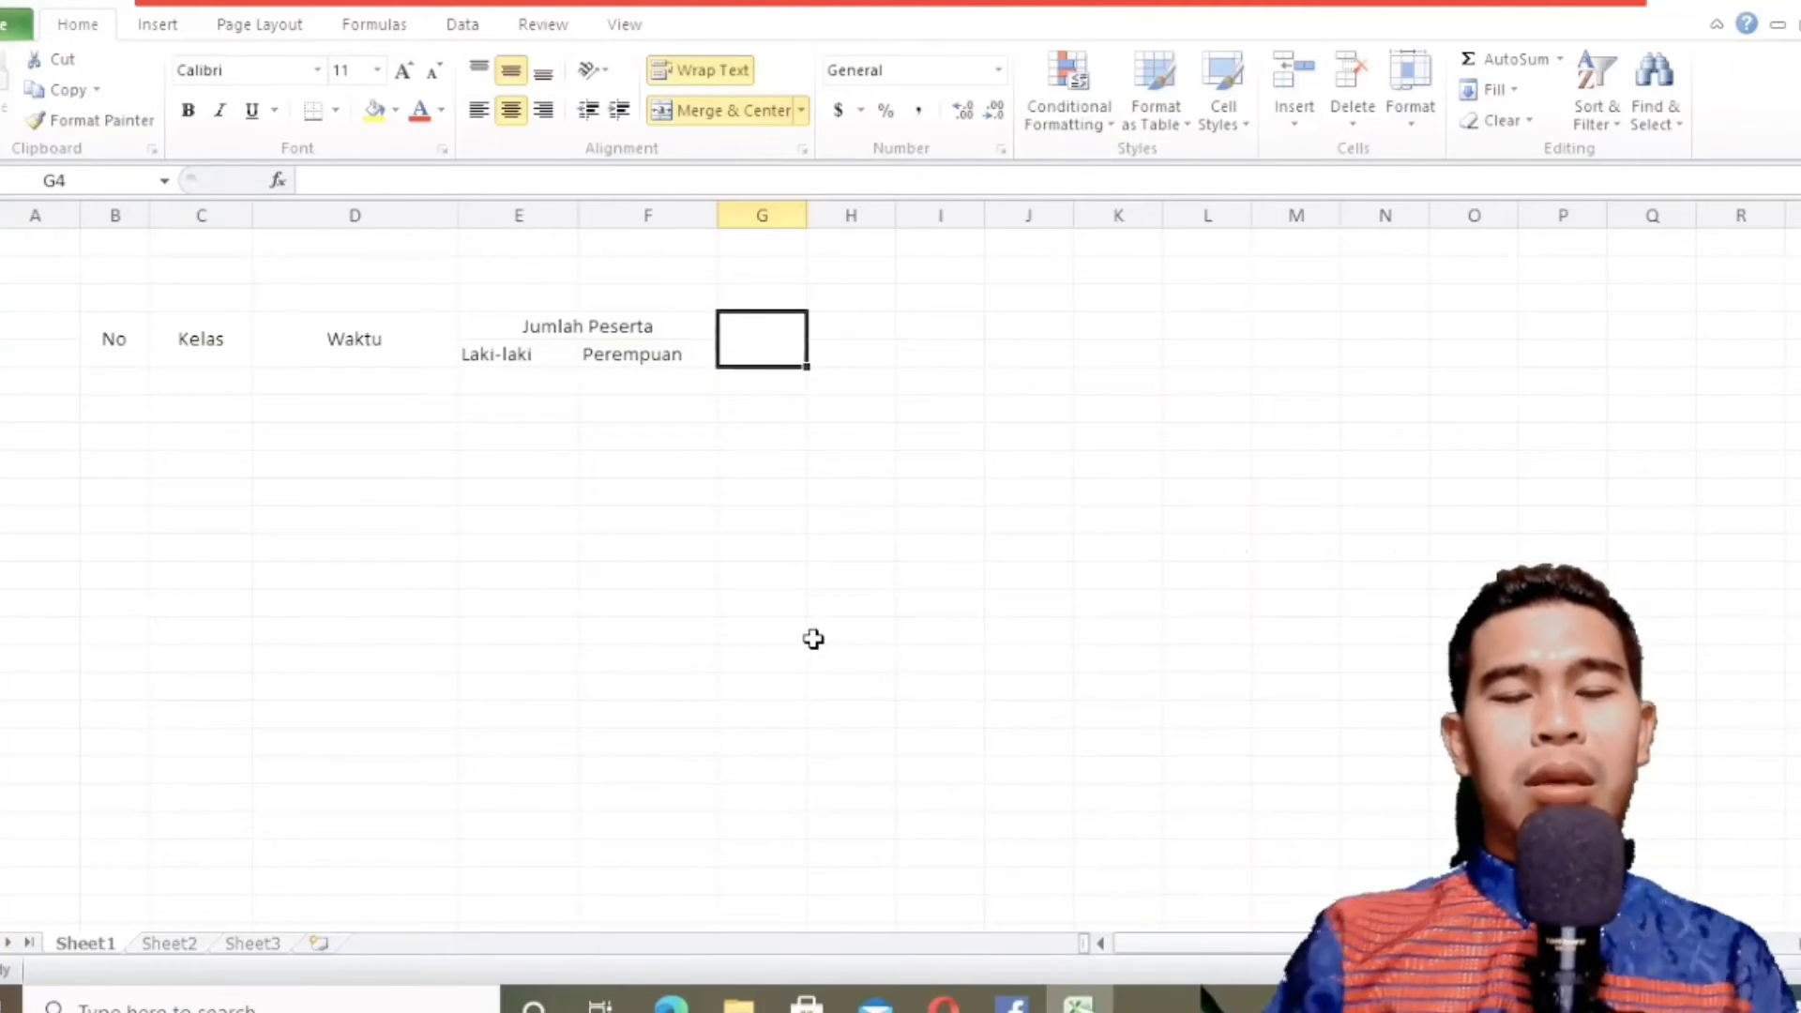
Enter the header "Jumlah" in the merged cell G4:G5 and widen column G slightly.
{"action": "type", "text": "Jumlah"}
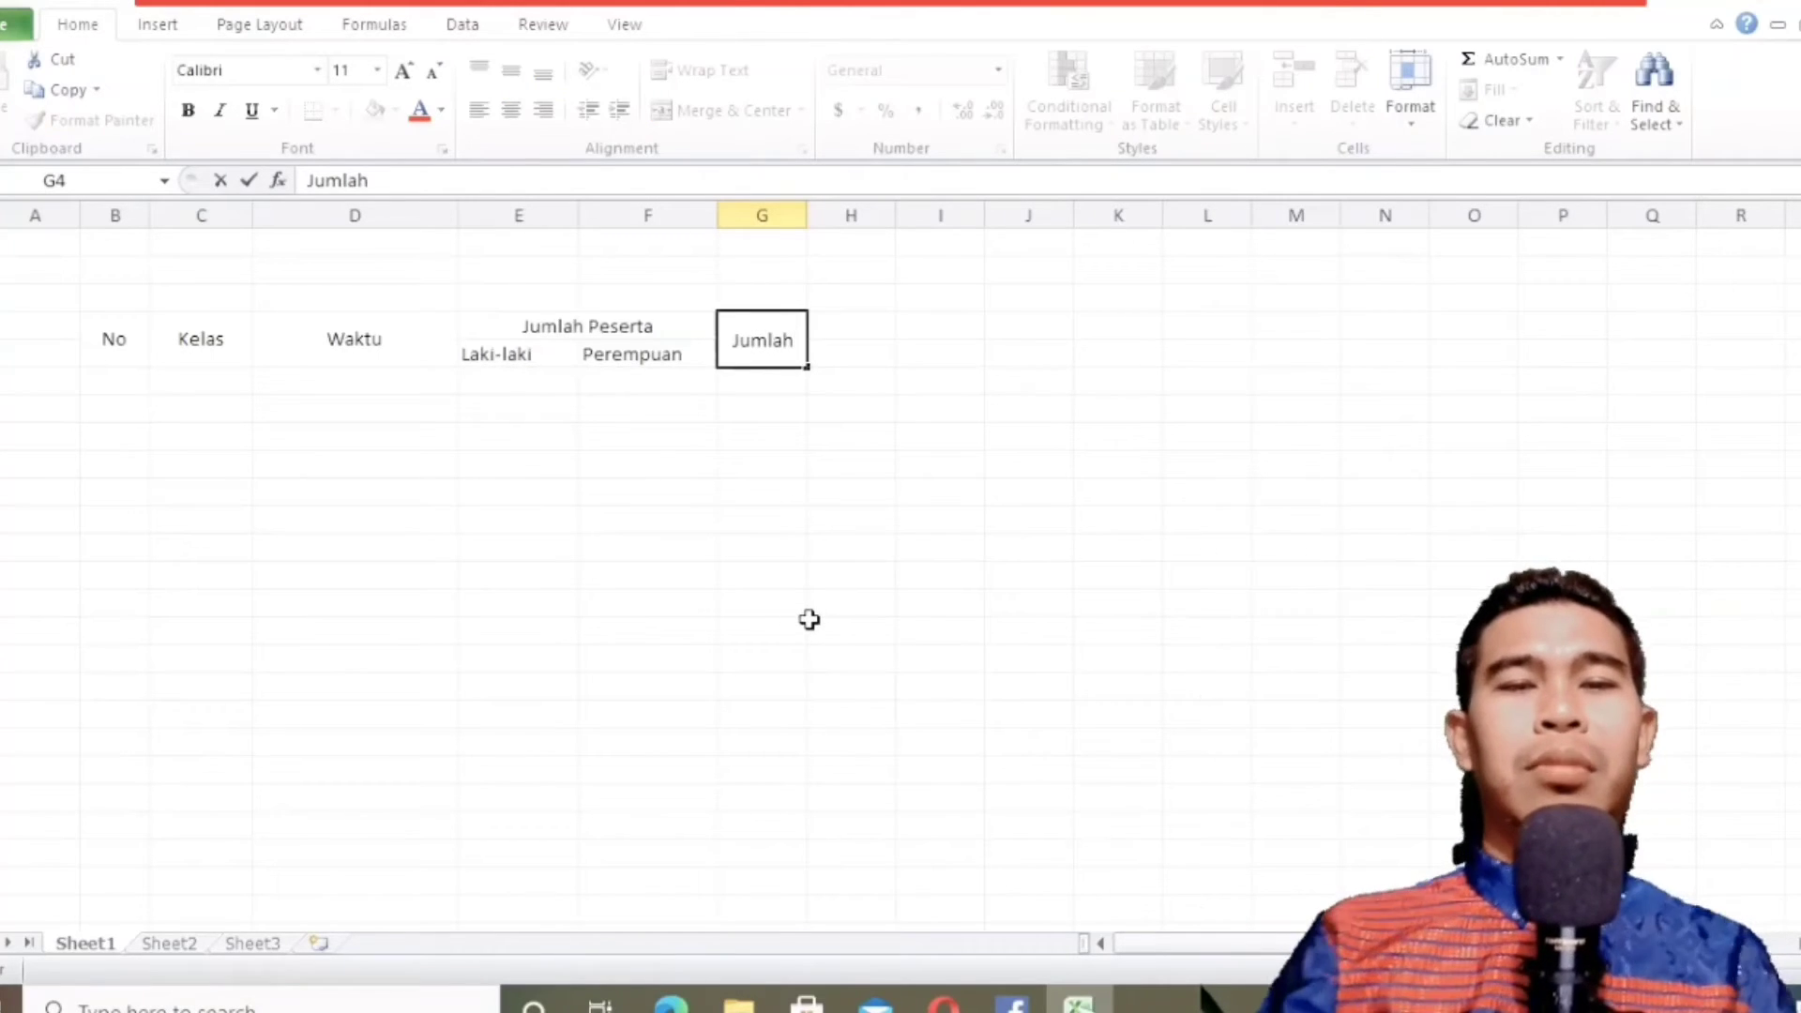
{"action": "left_click", "coordinate": [808, 567]}
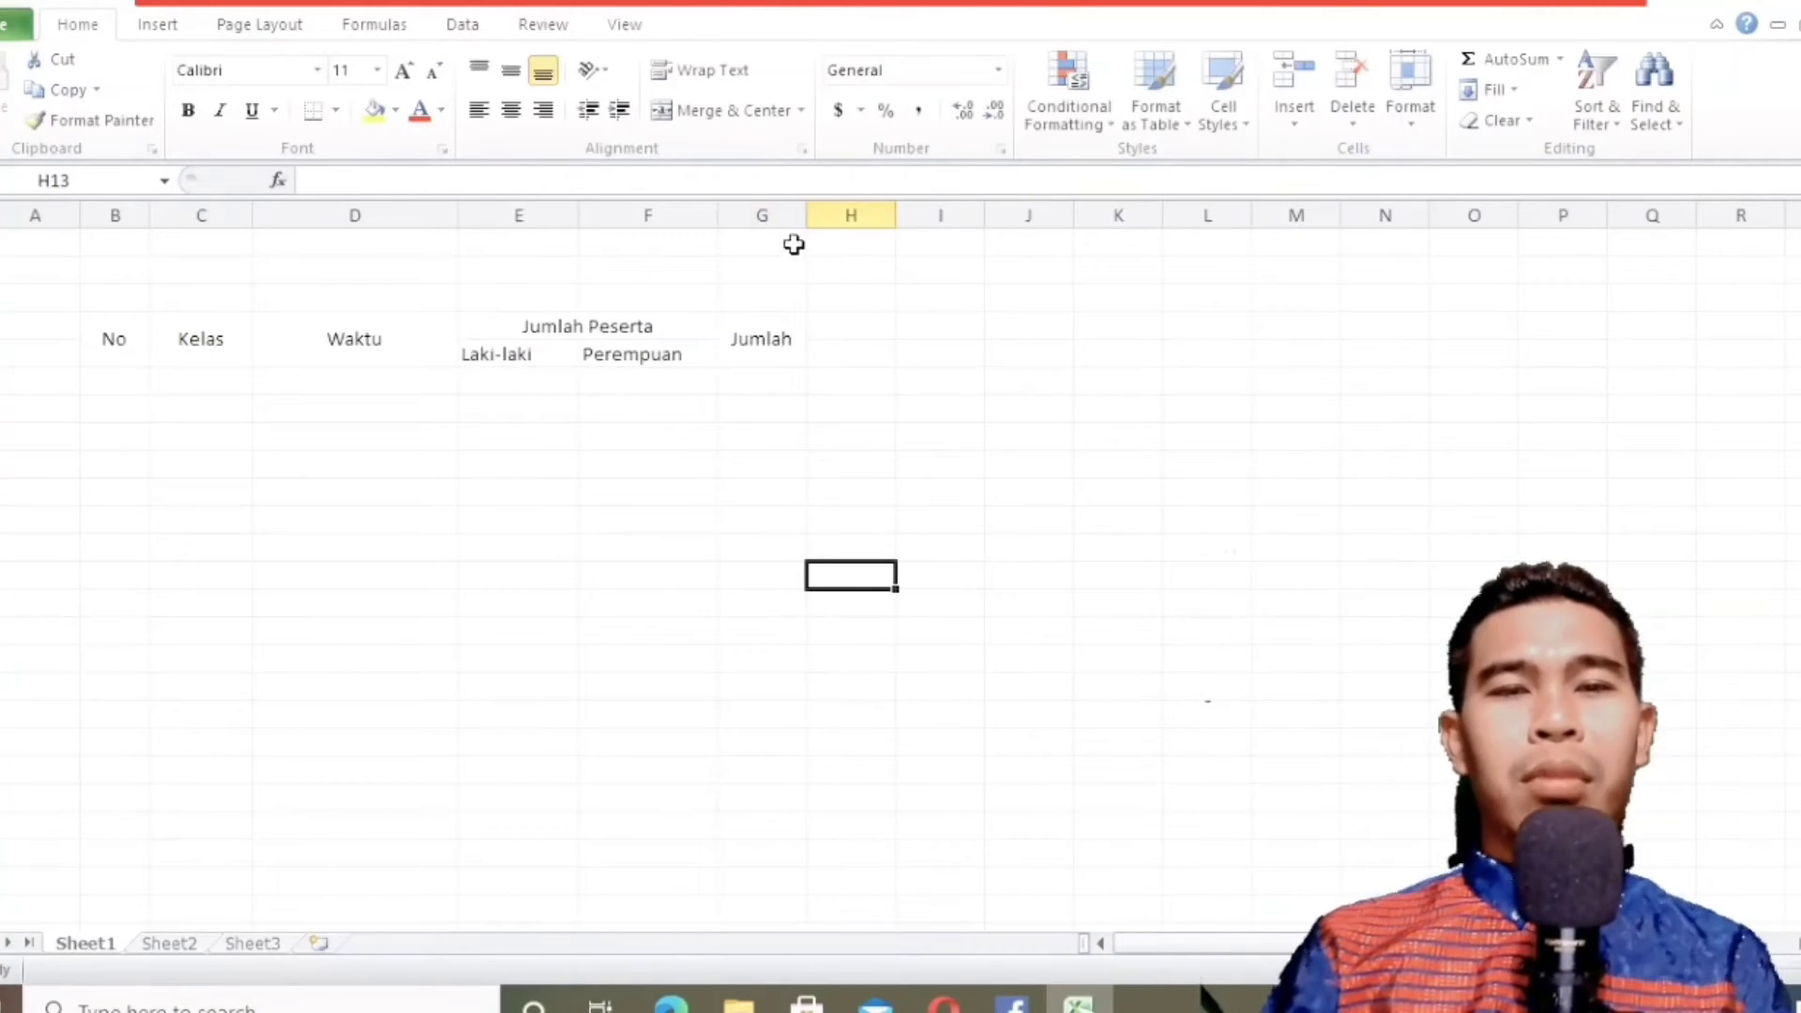
{"action": "left_click_drag", "start_coordinate": [804, 211], "coordinate": [827, 207]}
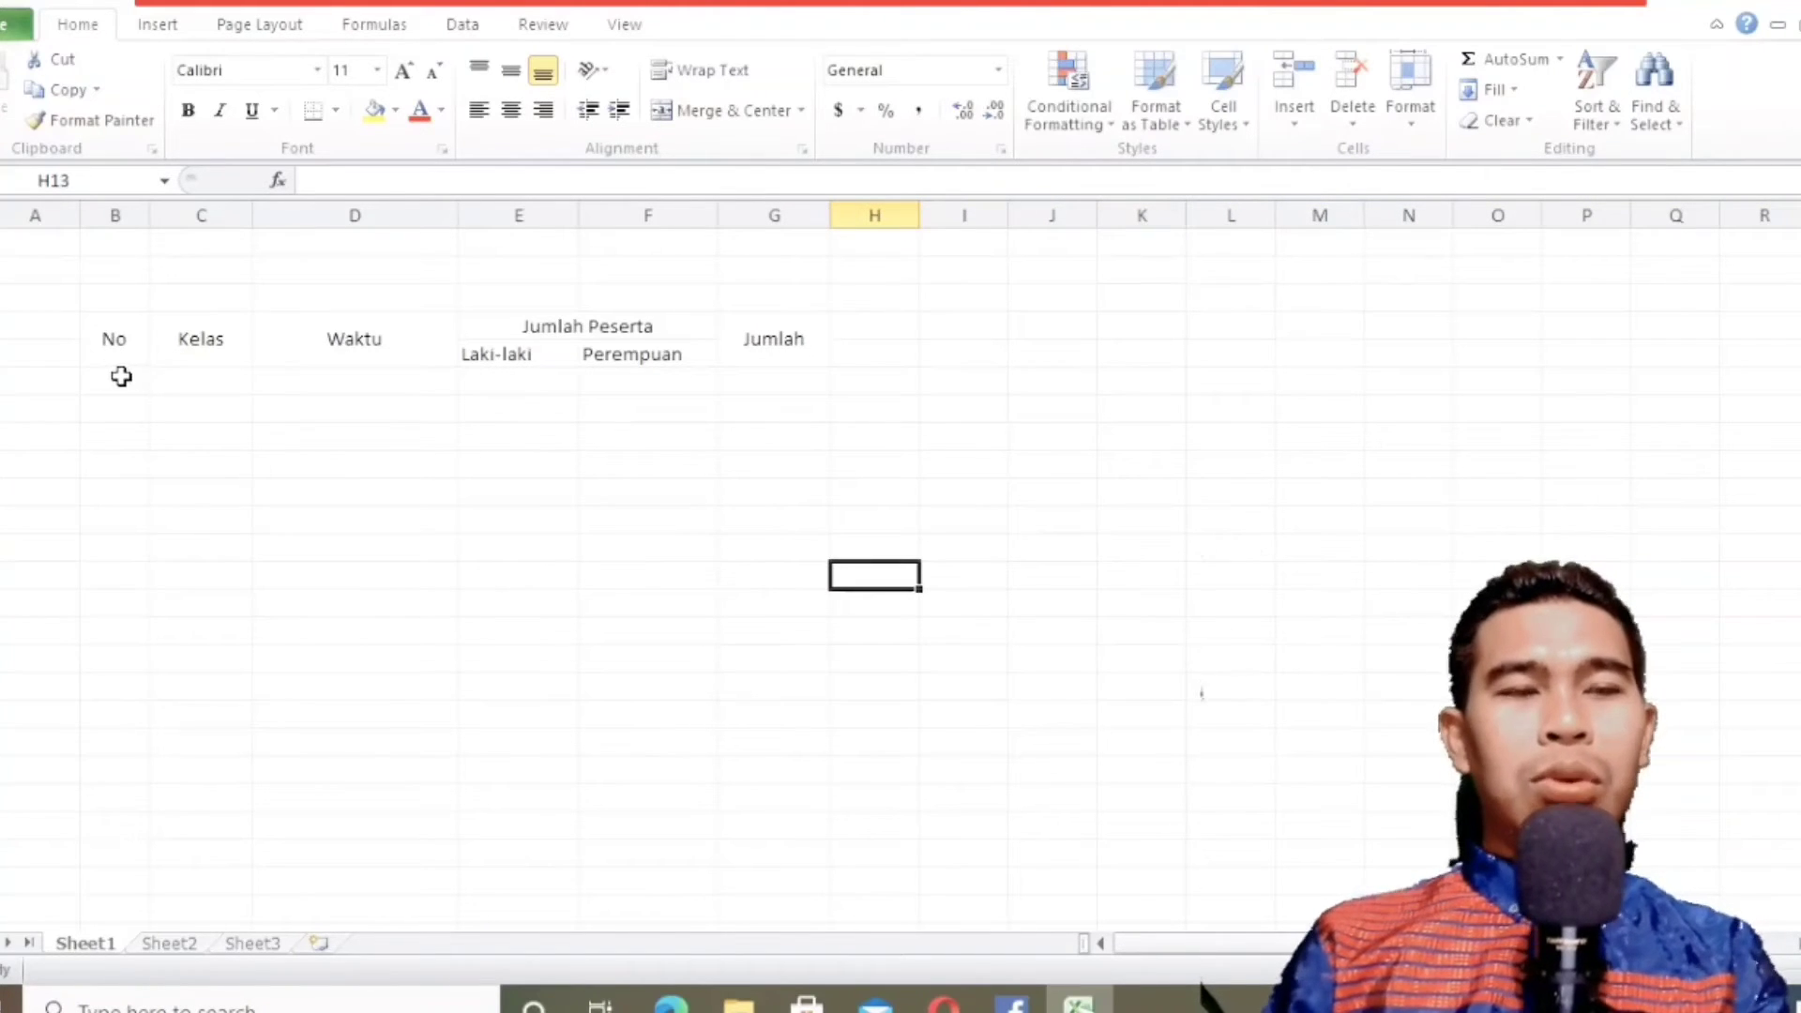
{"action": "left_click_drag", "start_coordinate": [115, 349], "coordinate": [748, 354]}
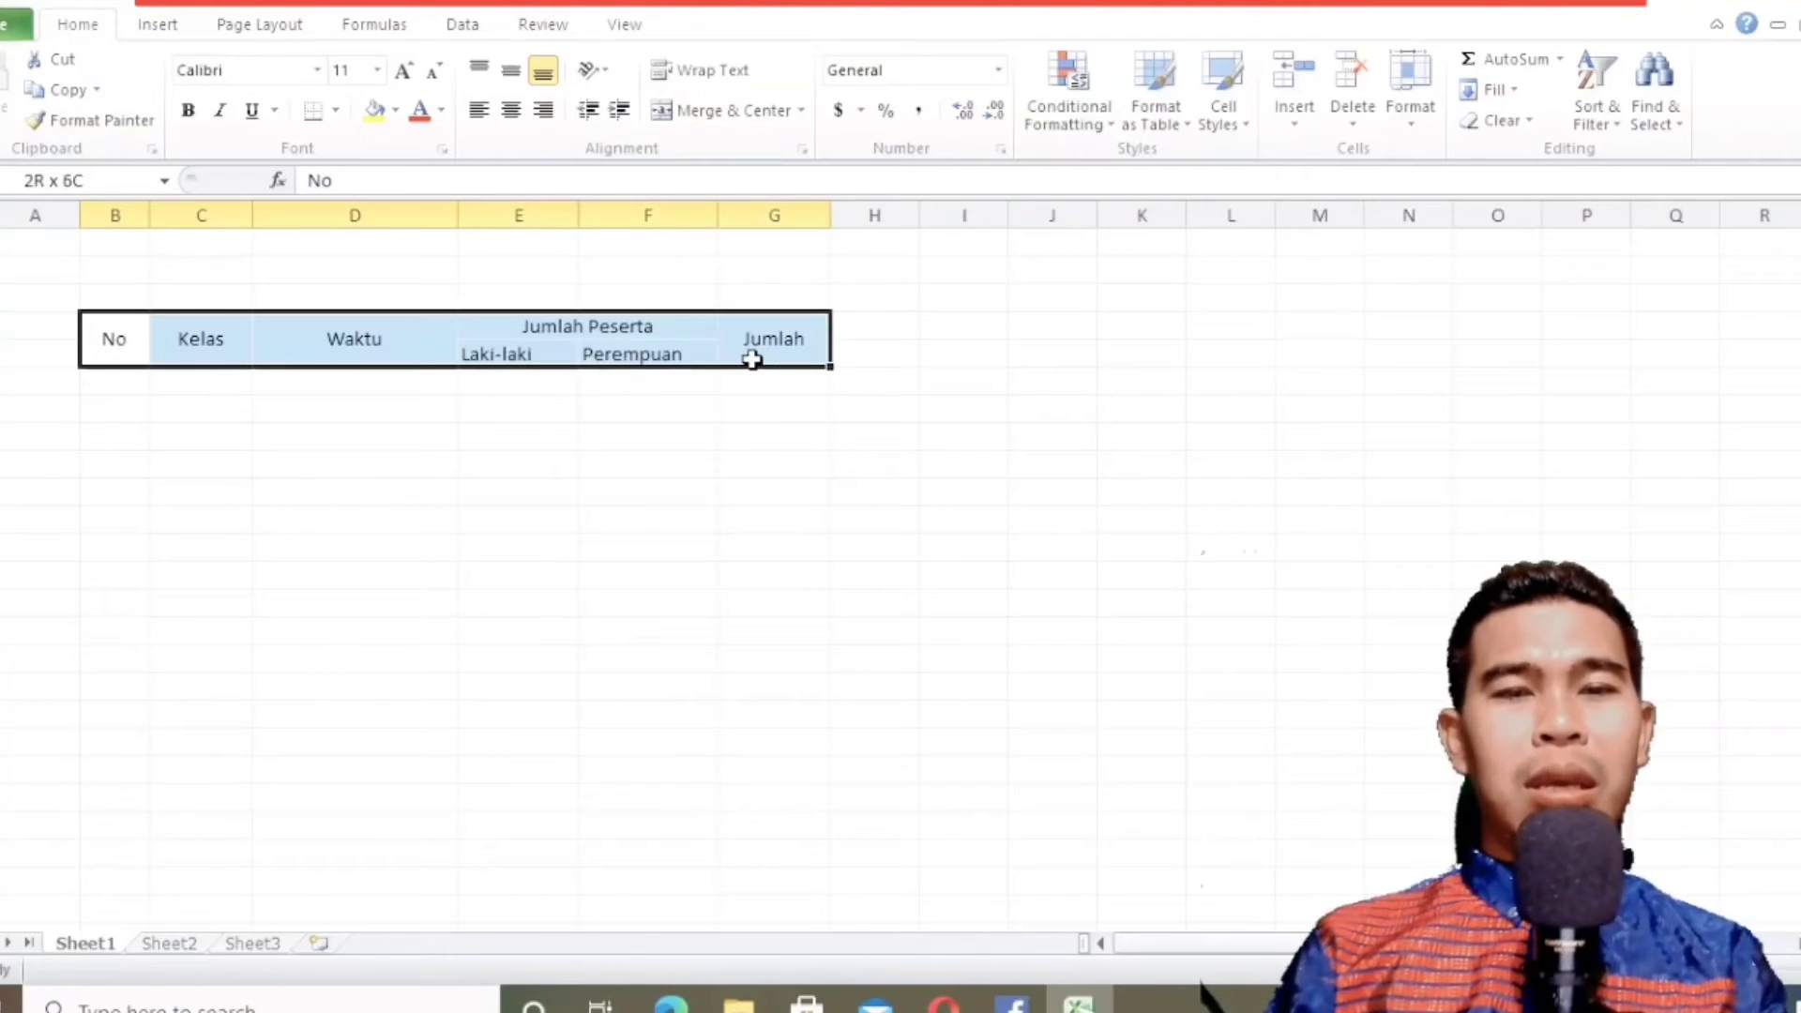
{"action": "left_click", "coordinate": [108, 369]}
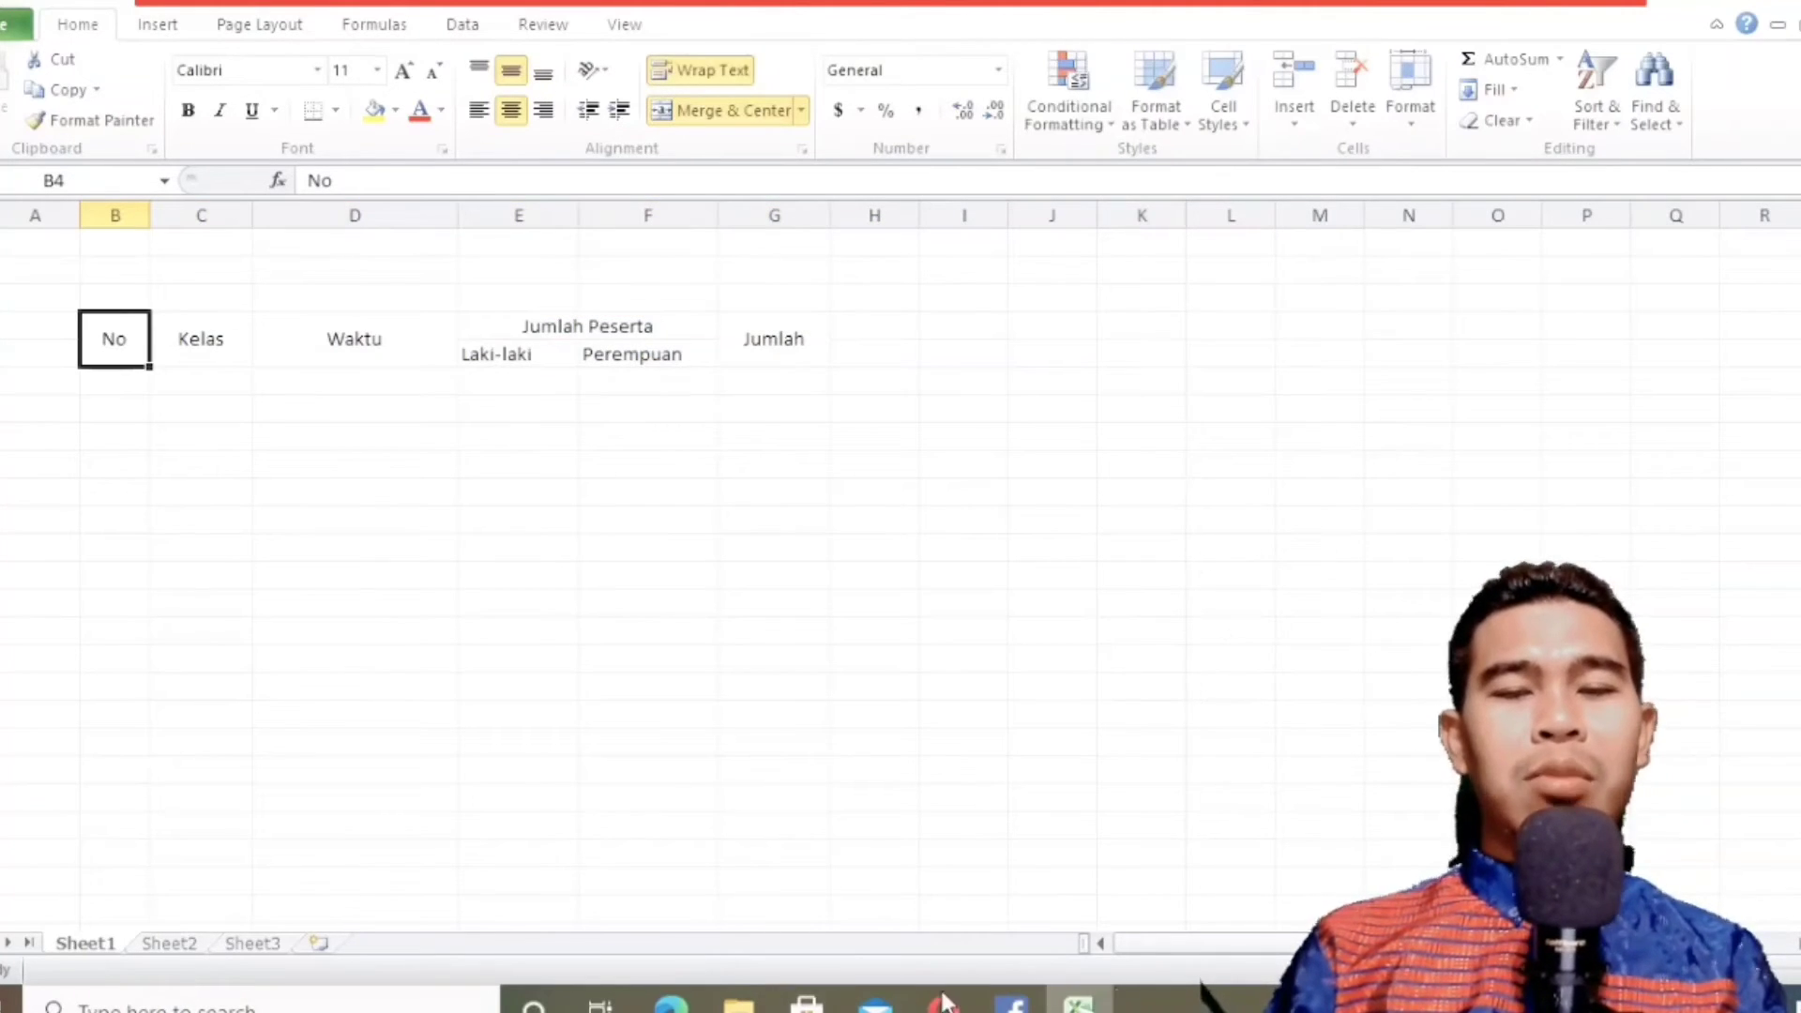
Enter the row numbers 1 in B6 and 2 in B7 below the No header.
{"action": "left_click", "coordinate": [687, 989]}
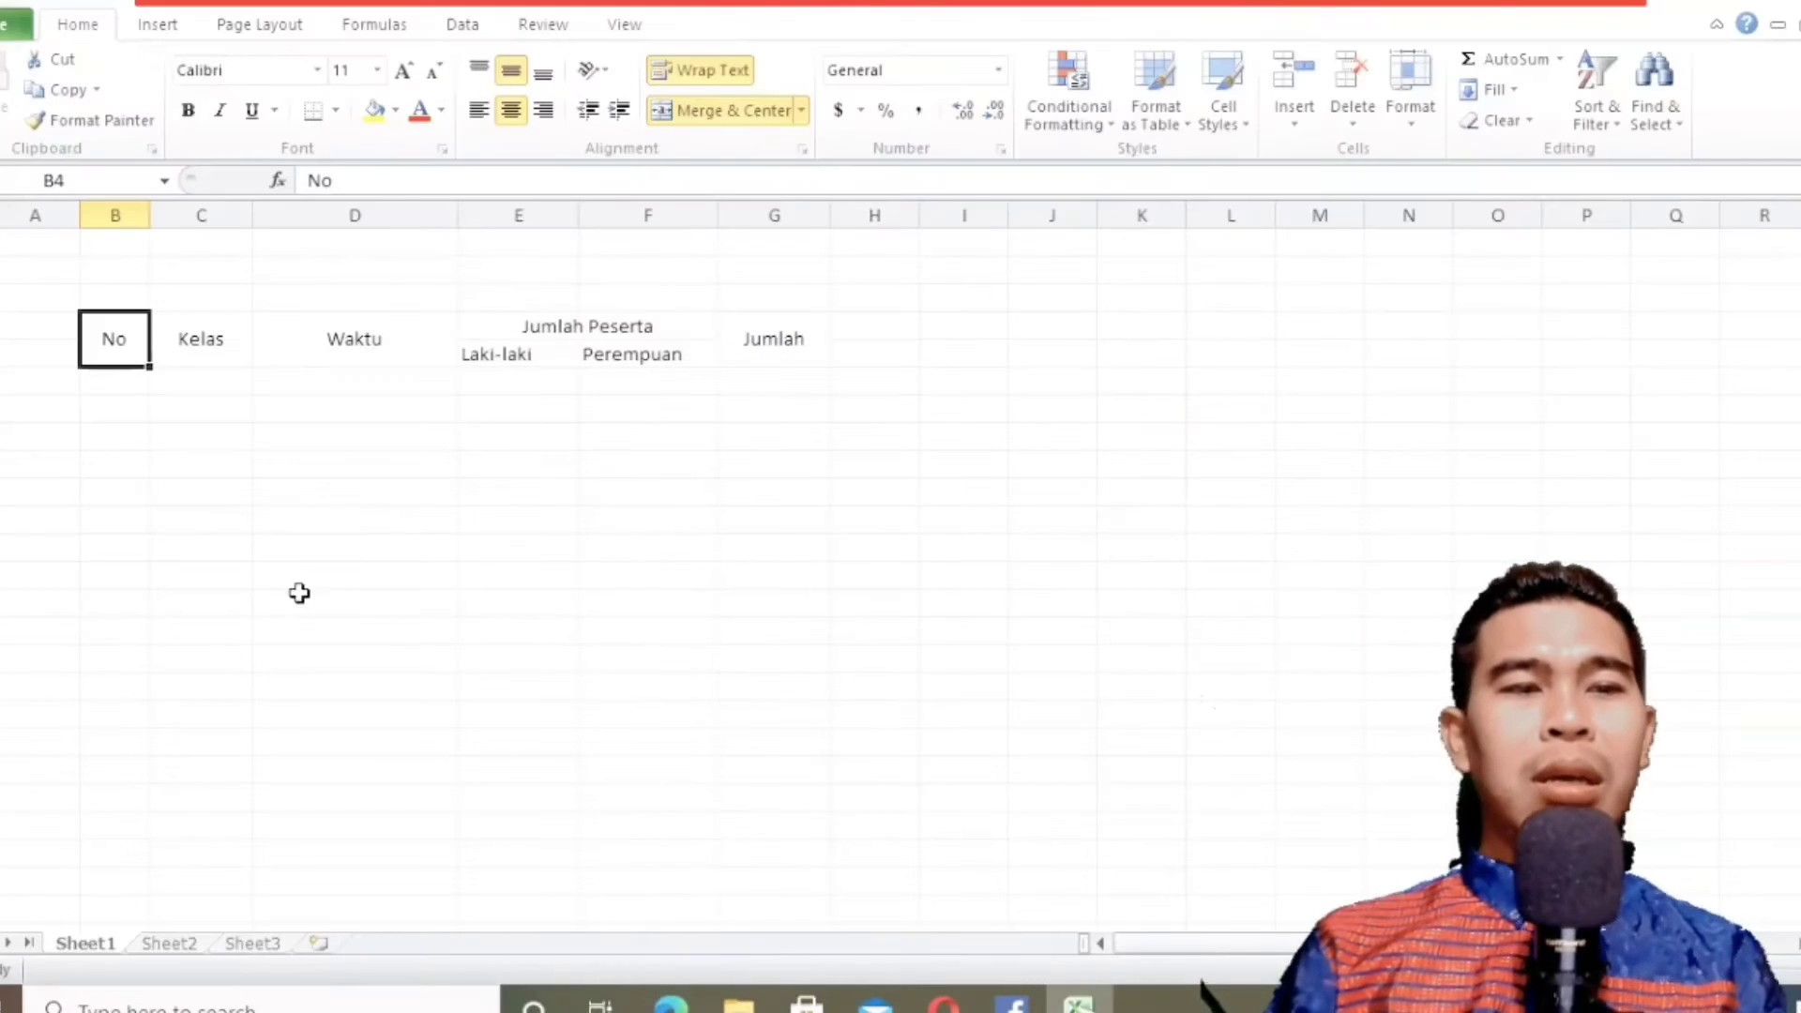
{"action": "left_click", "coordinate": [118, 382]}
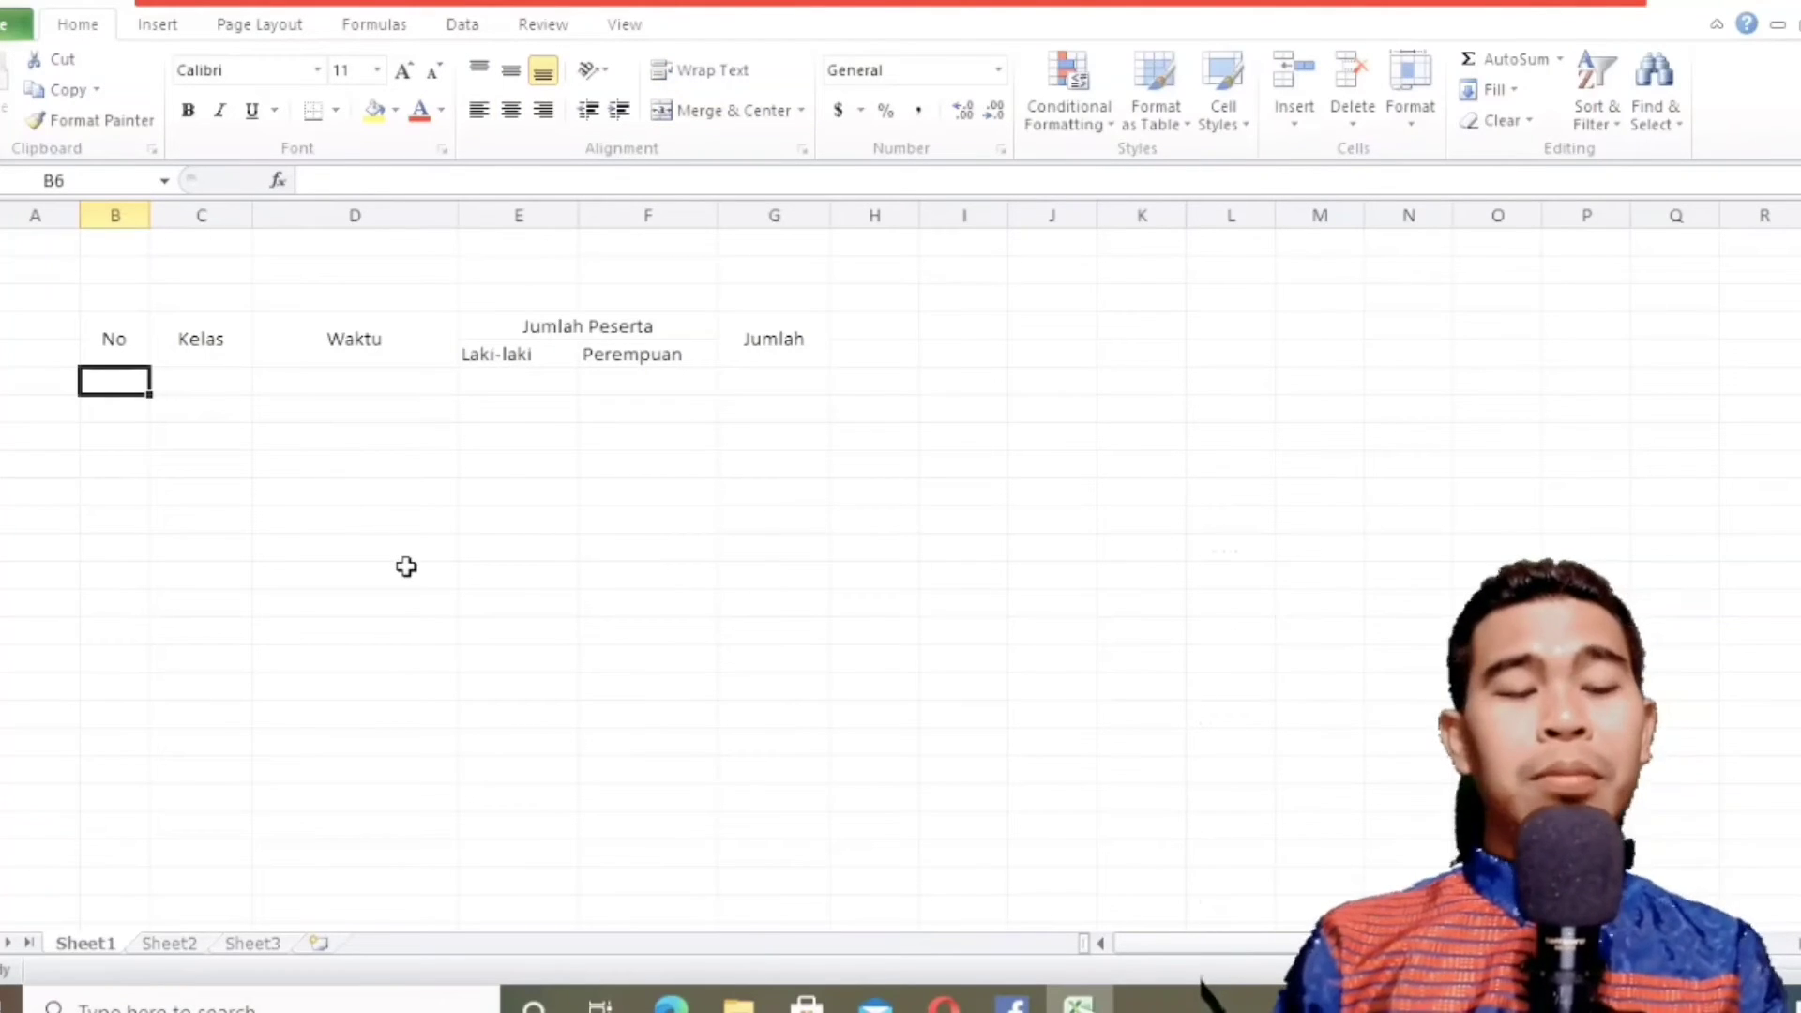
{"action": "type", "text": "1"}
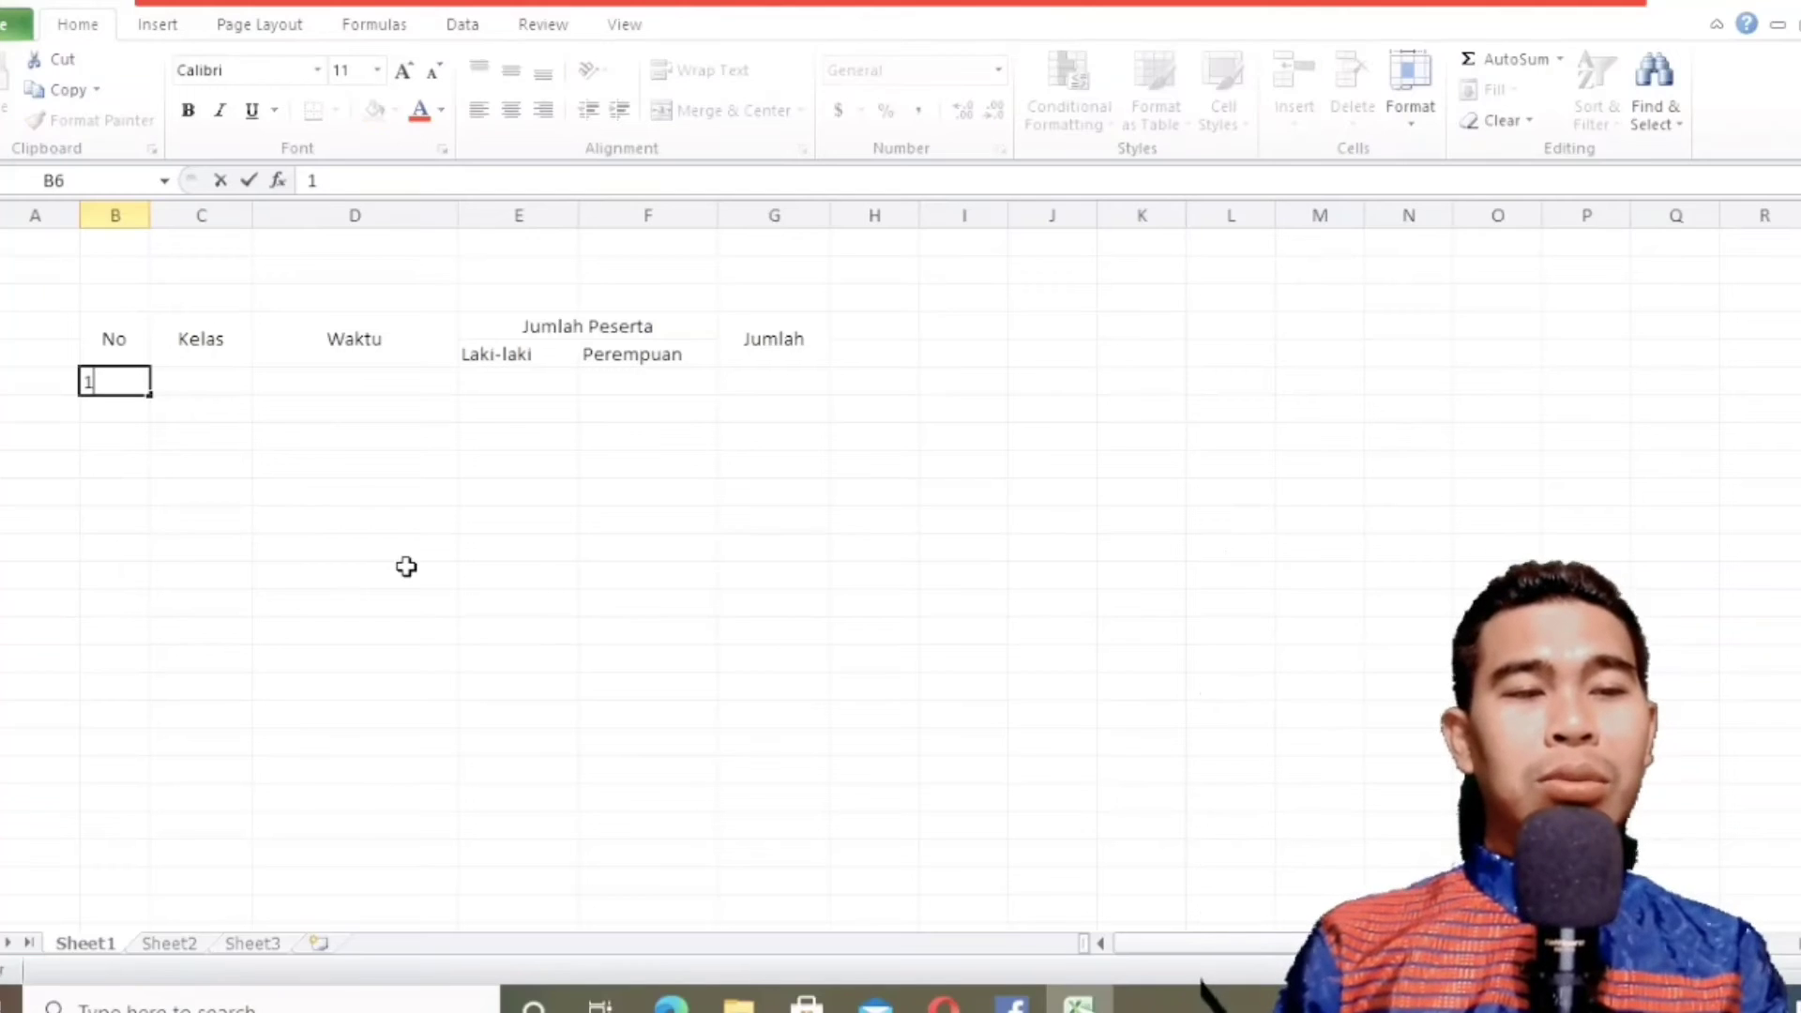
{"action": "key", "text": "Return"}
{"action": "type", "text": "2"}
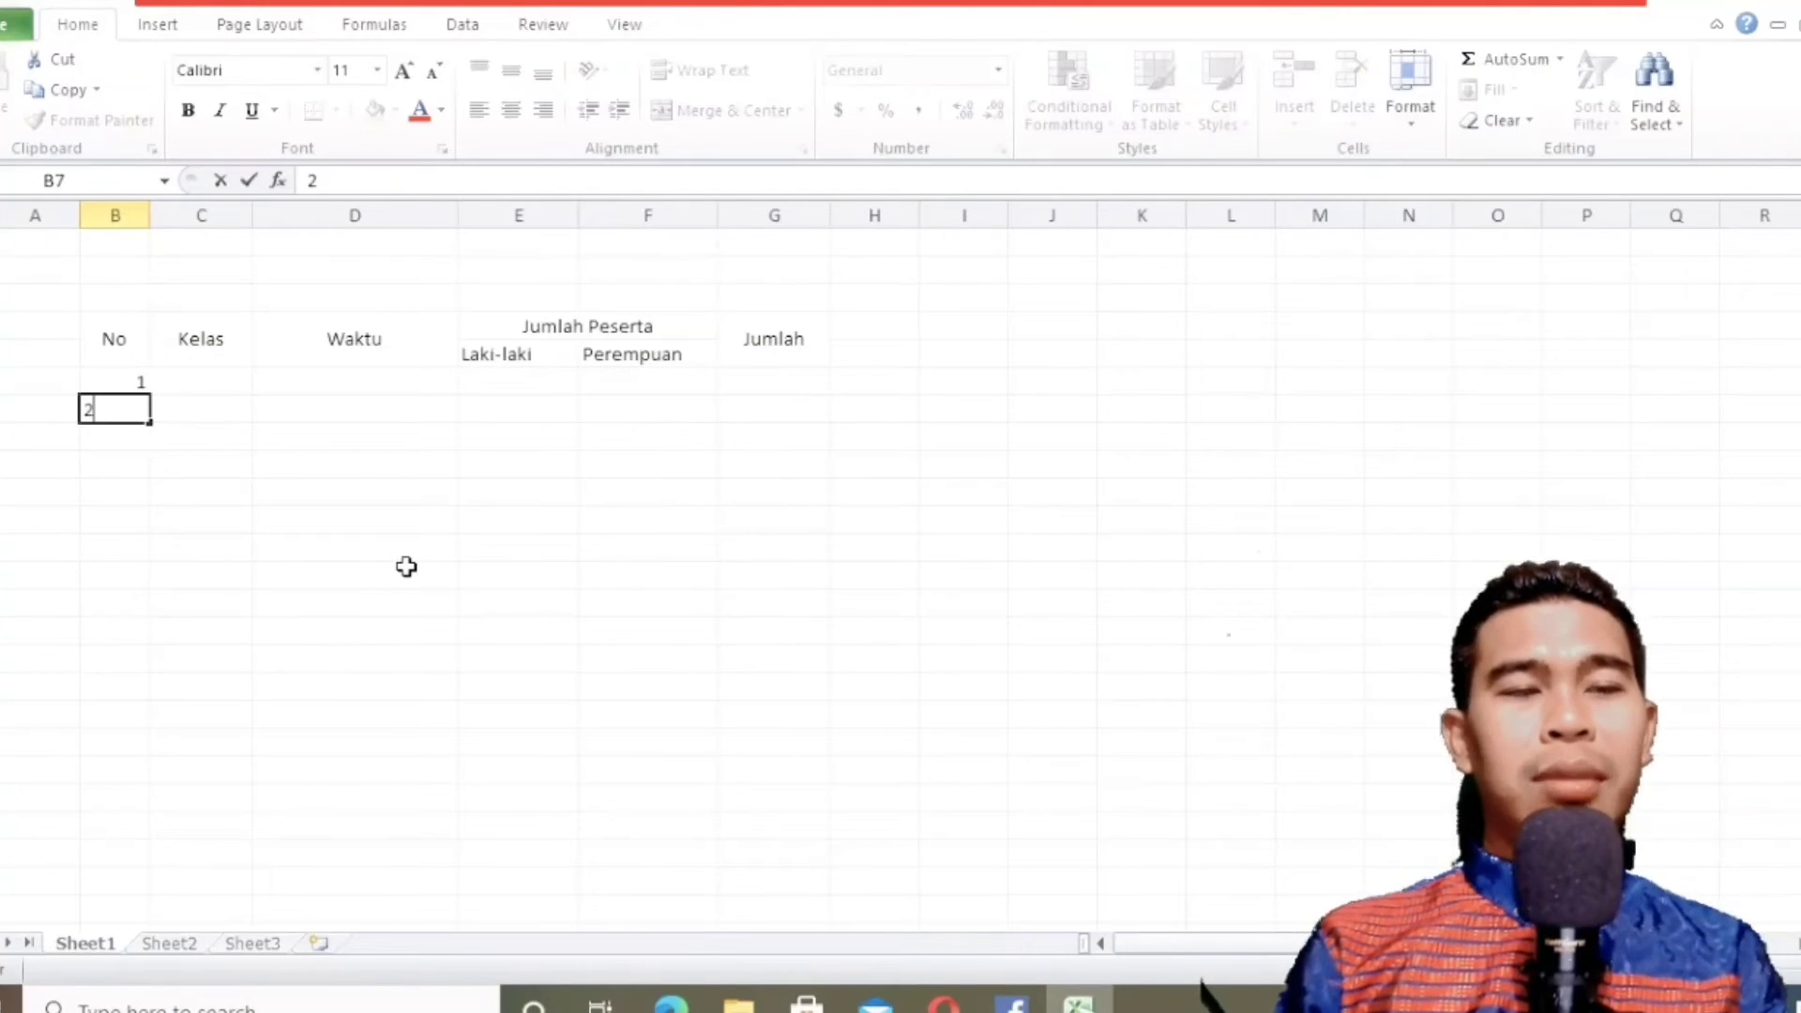
{"action": "key", "text": "Return"}
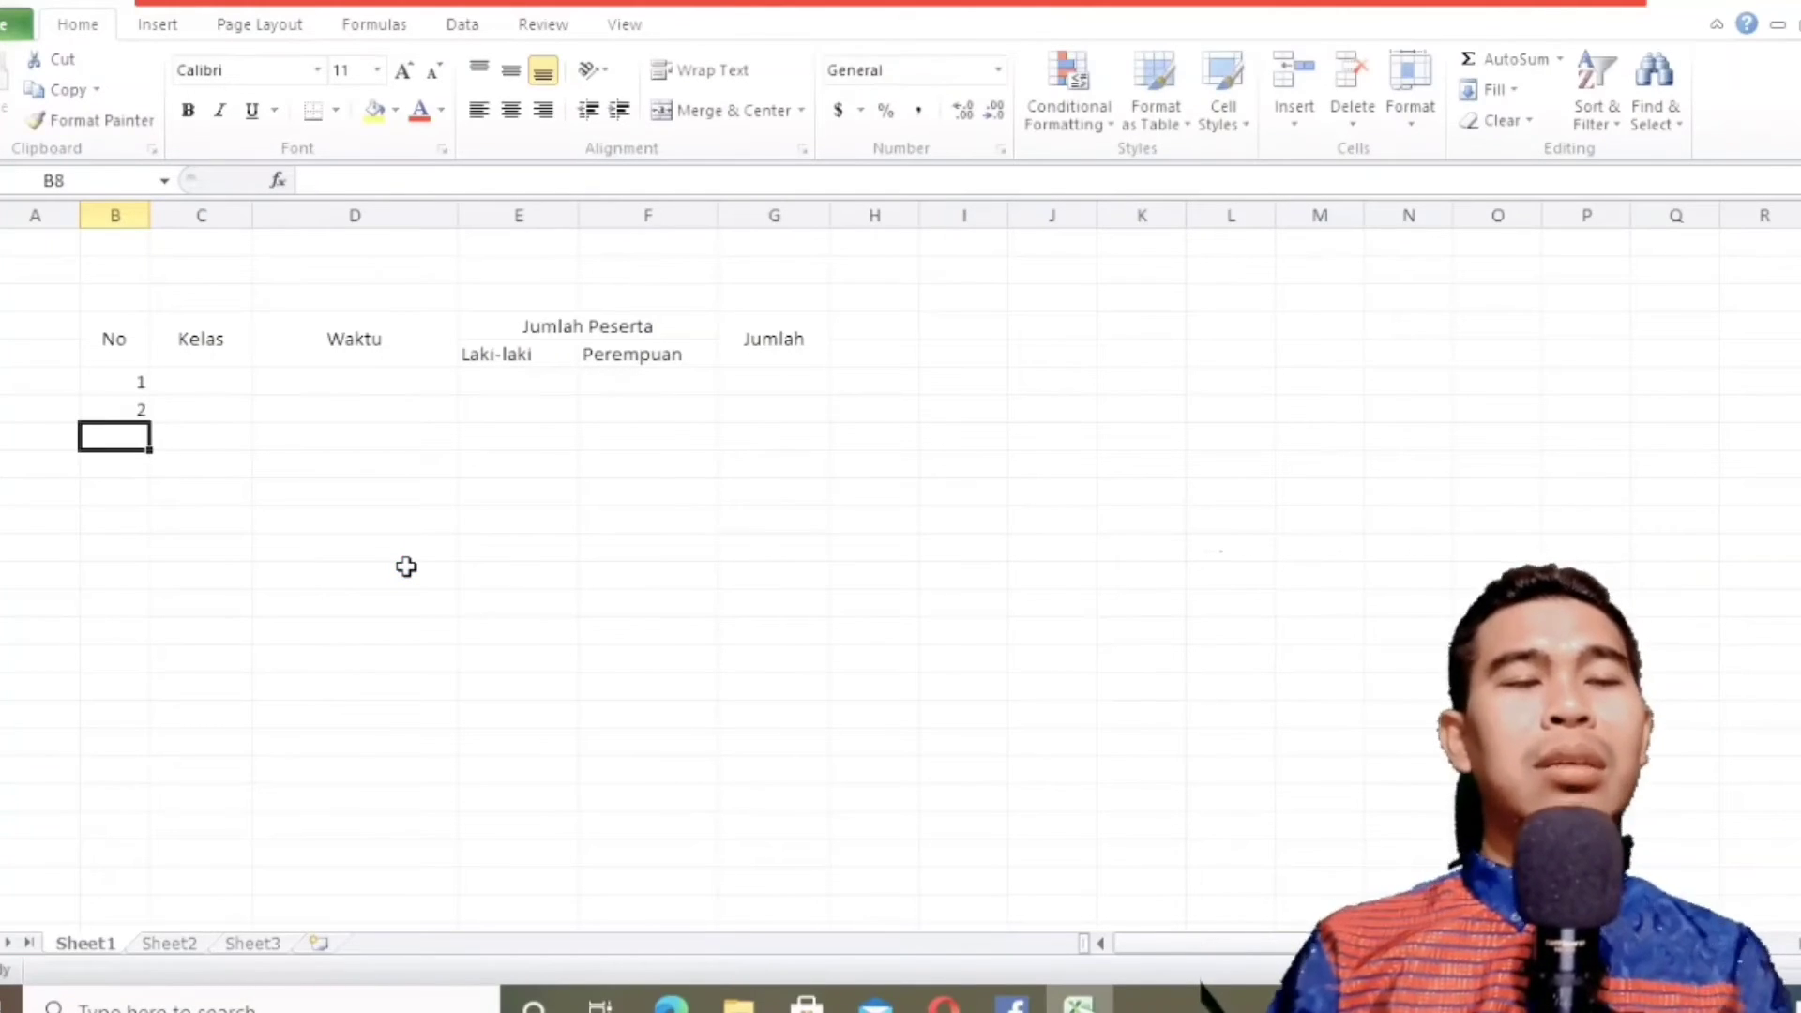
Fill the number series from B6:B7 down to B10 so the rows are numbered 1 to 5.
{"action": "left_click", "coordinate": [123, 383]}
{"action": "left_click_drag", "start_coordinate": [122, 388], "coordinate": [121, 401]}
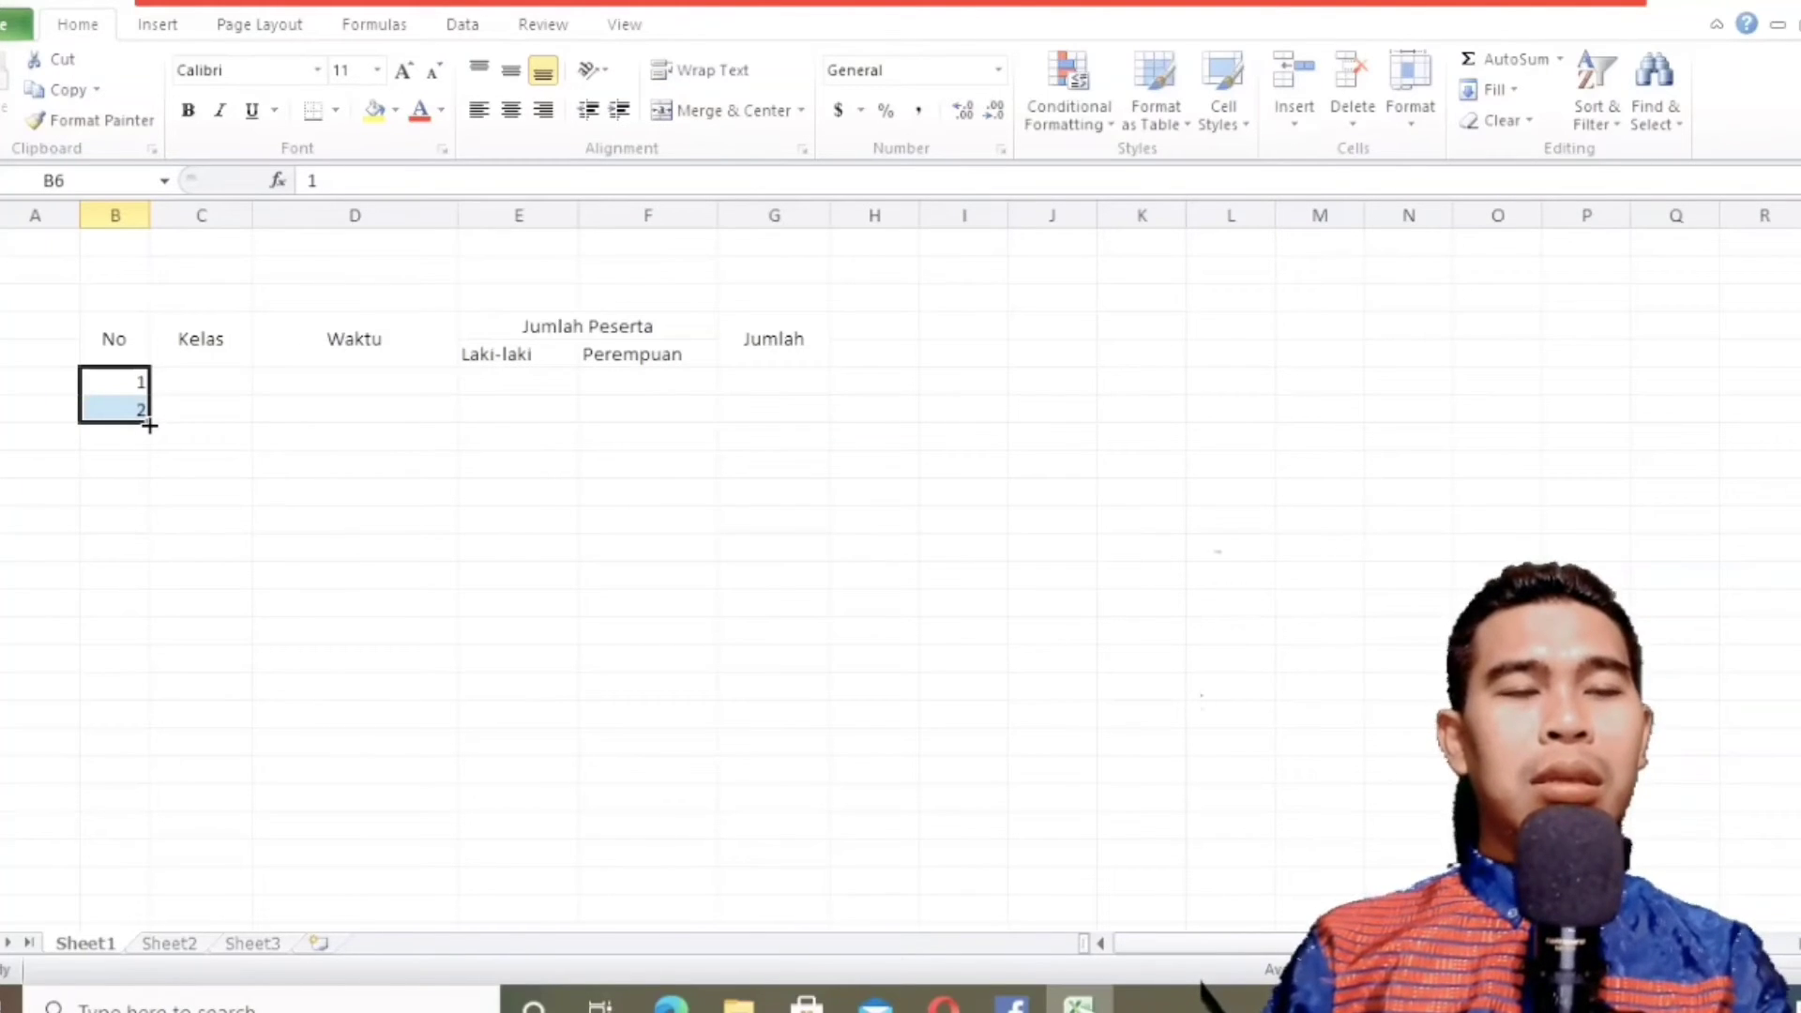
{"action": "left_click_drag", "start_coordinate": [150, 425], "coordinate": [154, 507]}
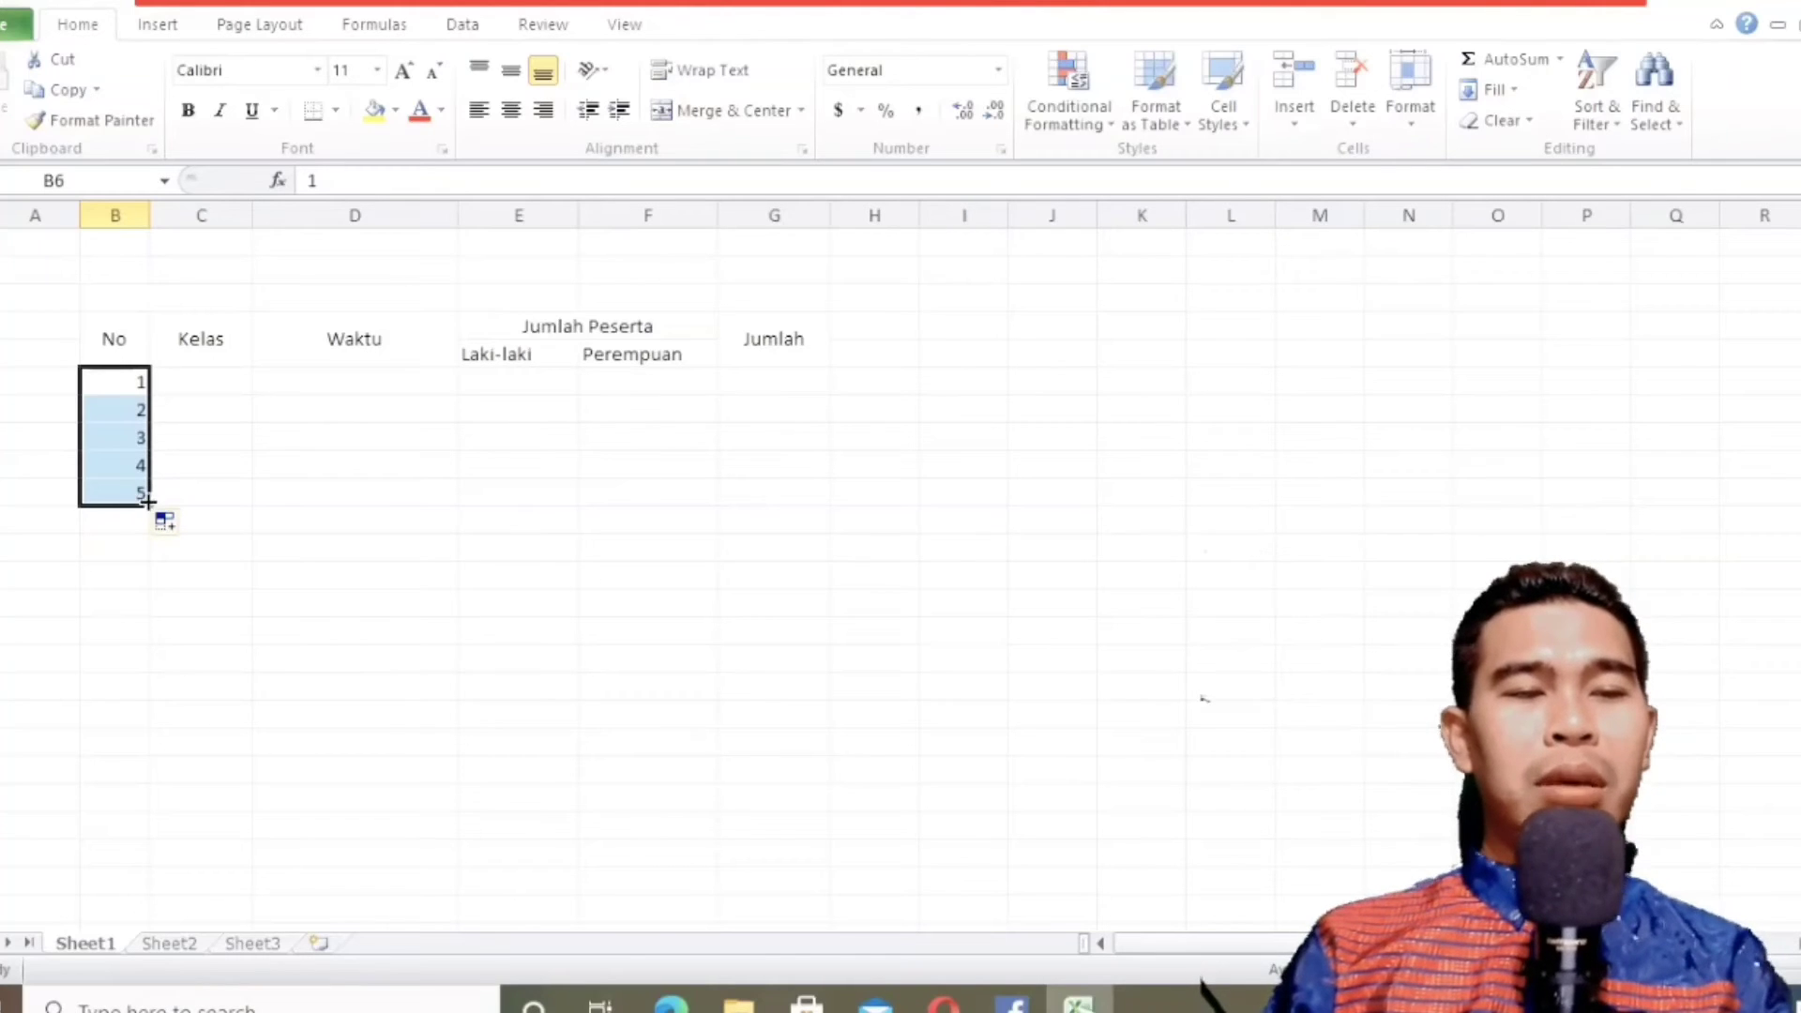
{"action": "mouse_move", "coordinate": [150, 507]}
{"action": "left_mouse_down"}
{"action": "mouse_move", "coordinate": [163, 660]}
{"action": "mouse_move", "coordinate": [144, 856]}
{"action": "mouse_move", "coordinate": [142, 512]}
{"action": "left_mouse_up"}
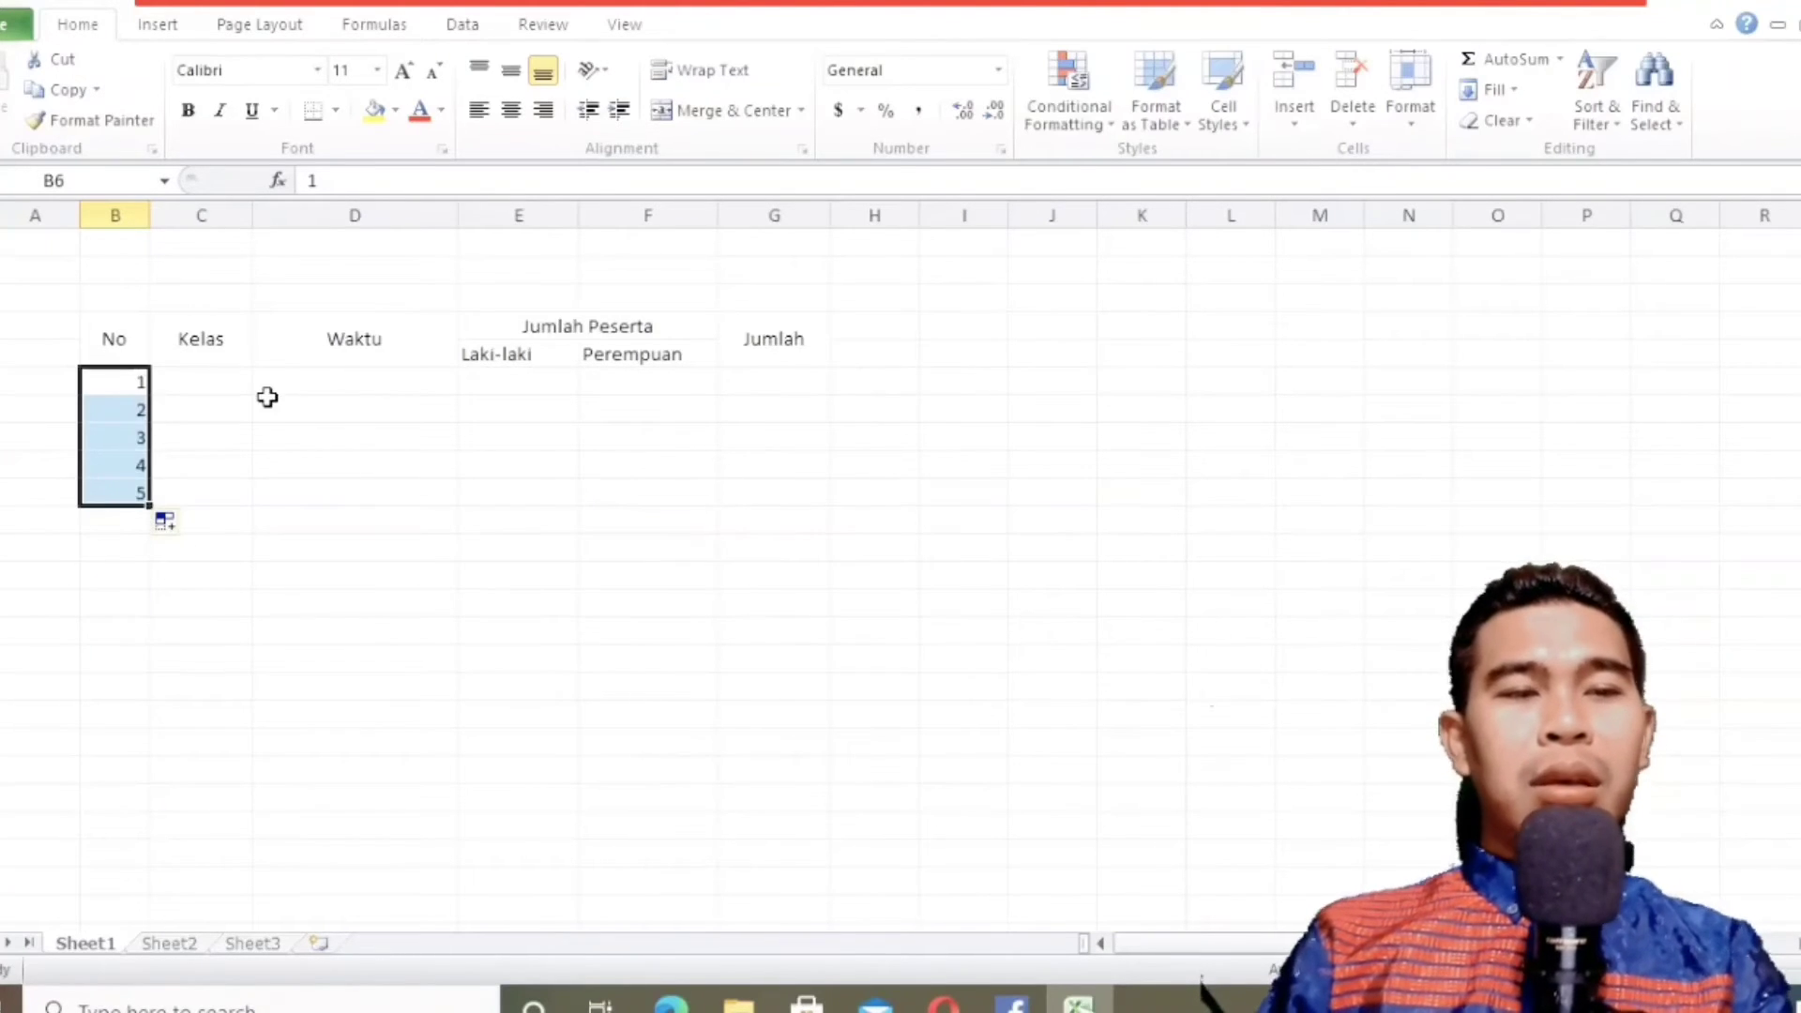
Consult the textbook's table and enter the classes A, B, C, D and E in C6:C10 below the Kelas header.
{"action": "left_click", "coordinate": [672, 1002]}
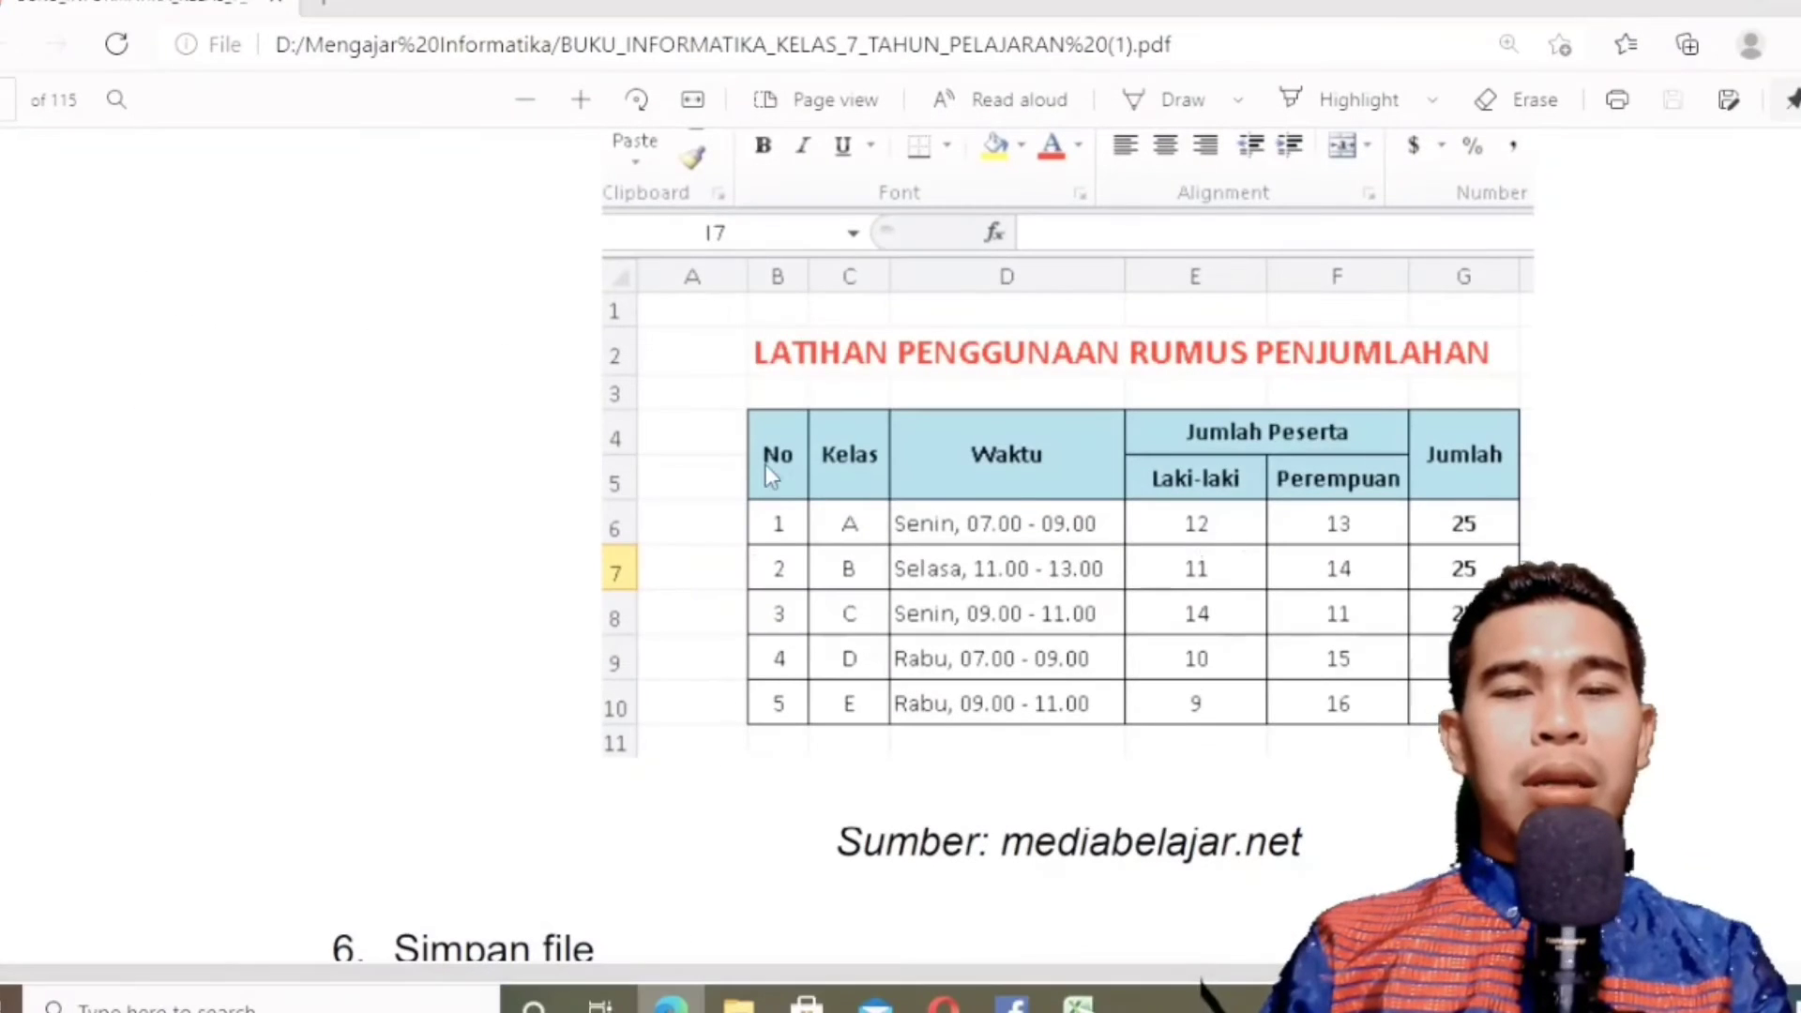
{"action": "left_click", "coordinate": [672, 1002]}
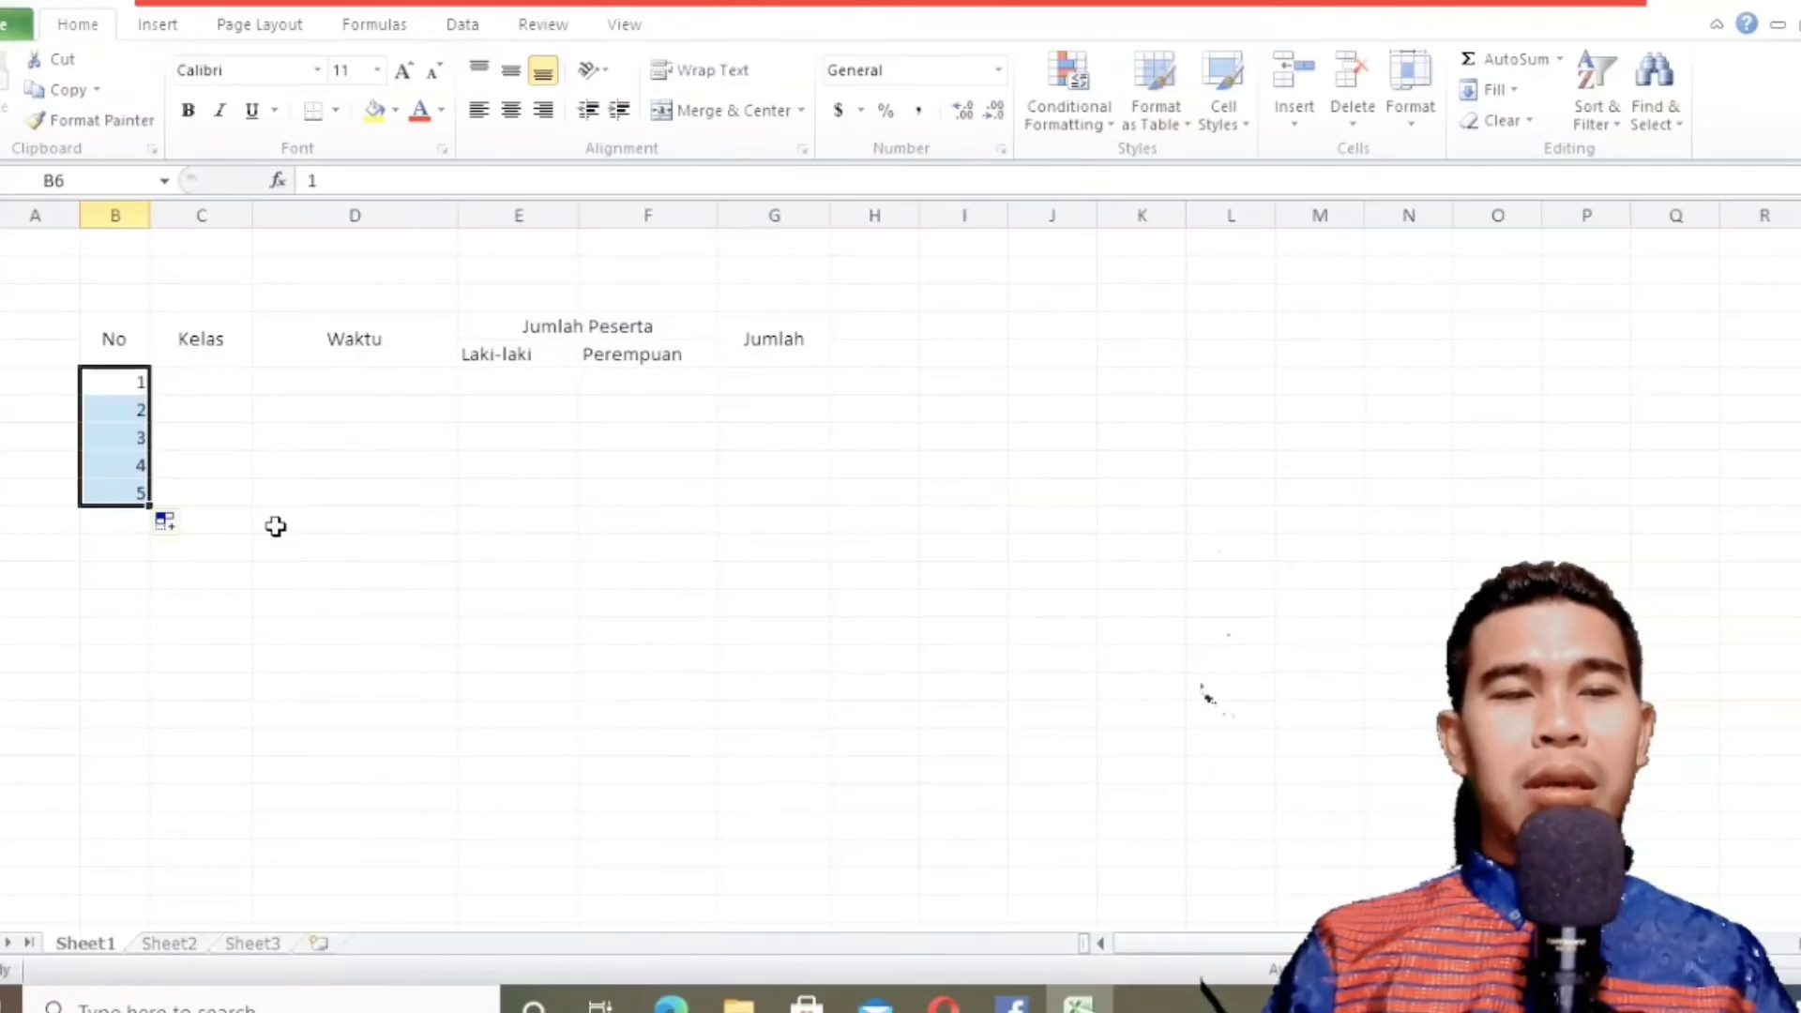
{"action": "left_click", "coordinate": [241, 380]}
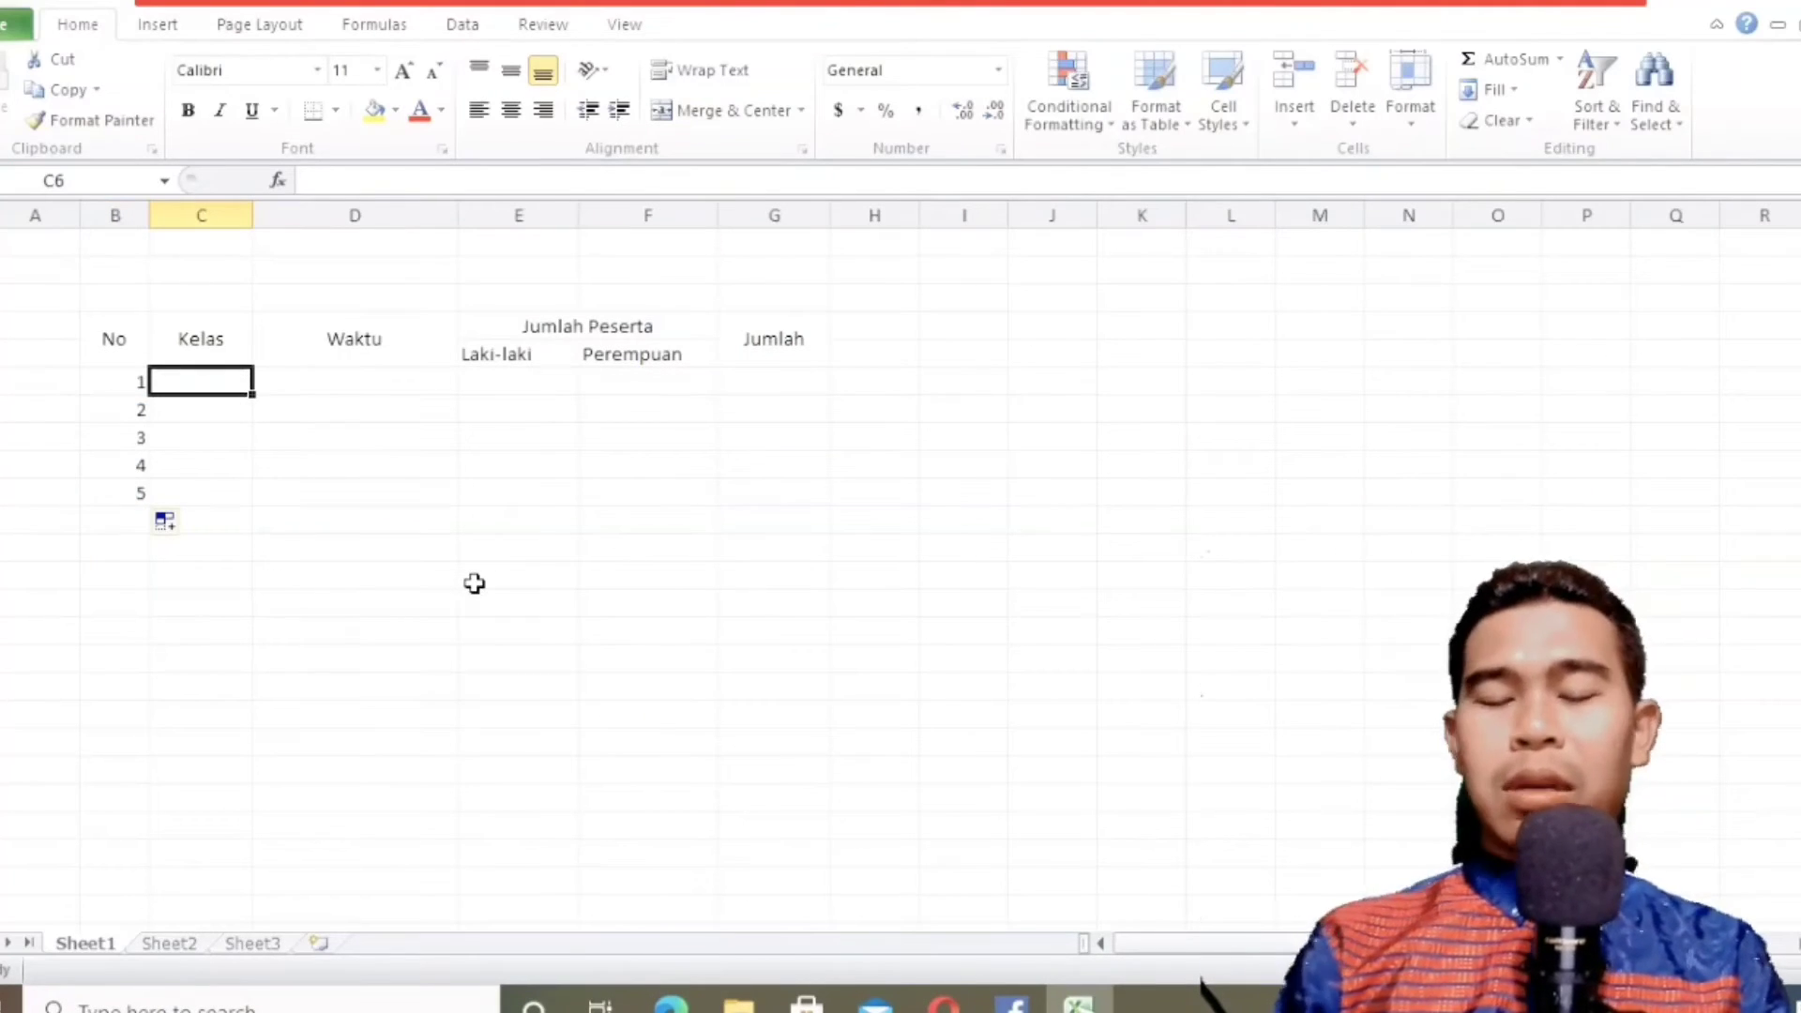
{"action": "type", "text": "A"}
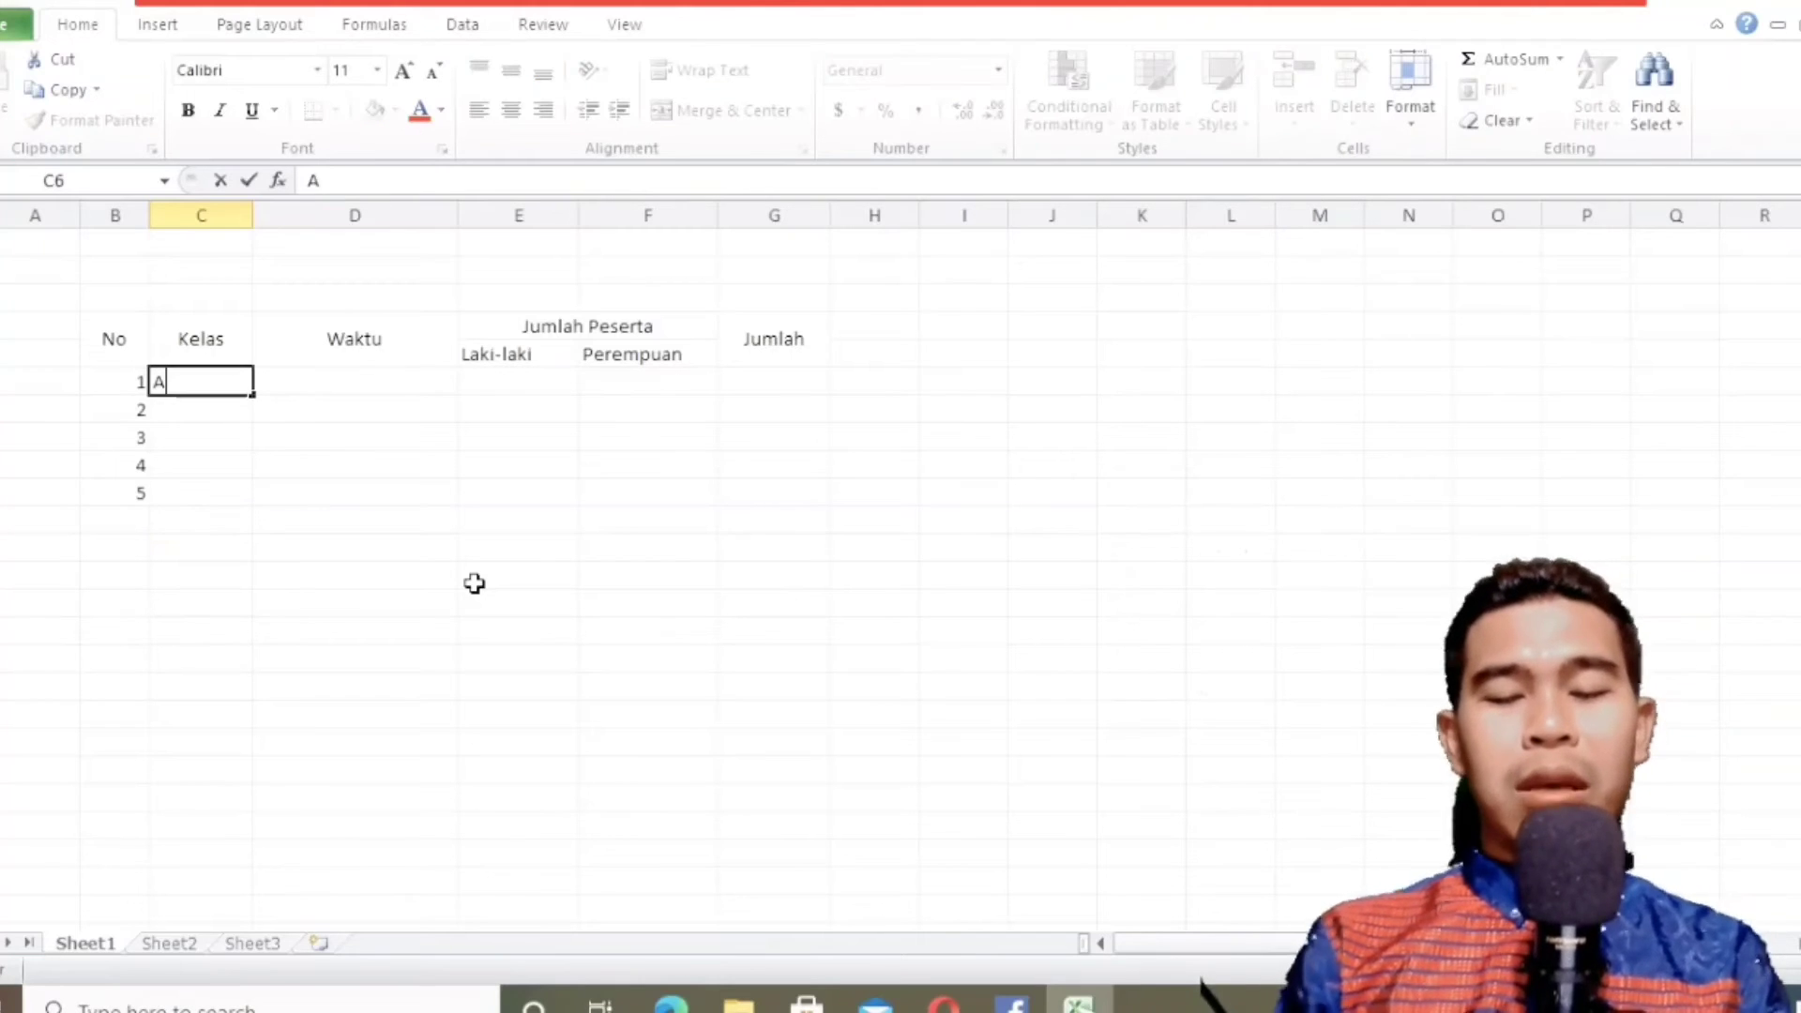
{"action": "key", "text": "Return"}
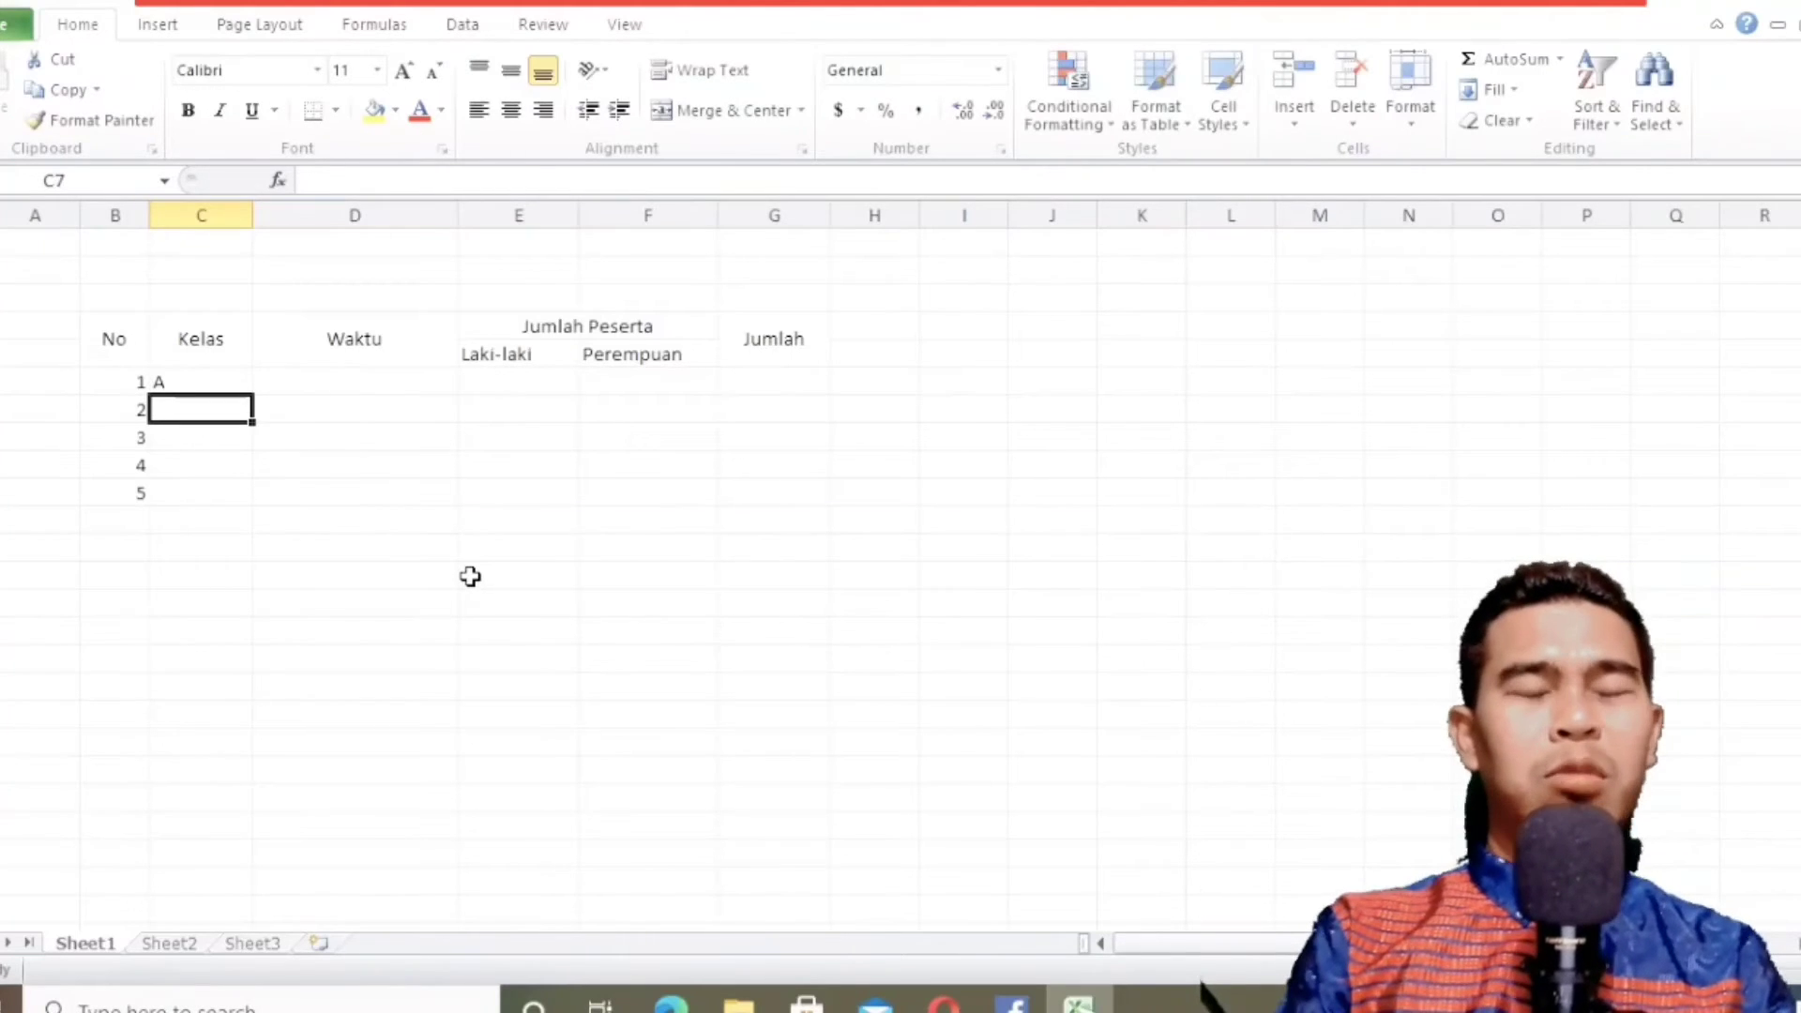
{"action": "type", "text": "B"}
{"action": "key", "text": "Return"}
{"action": "type", "text": "C"}
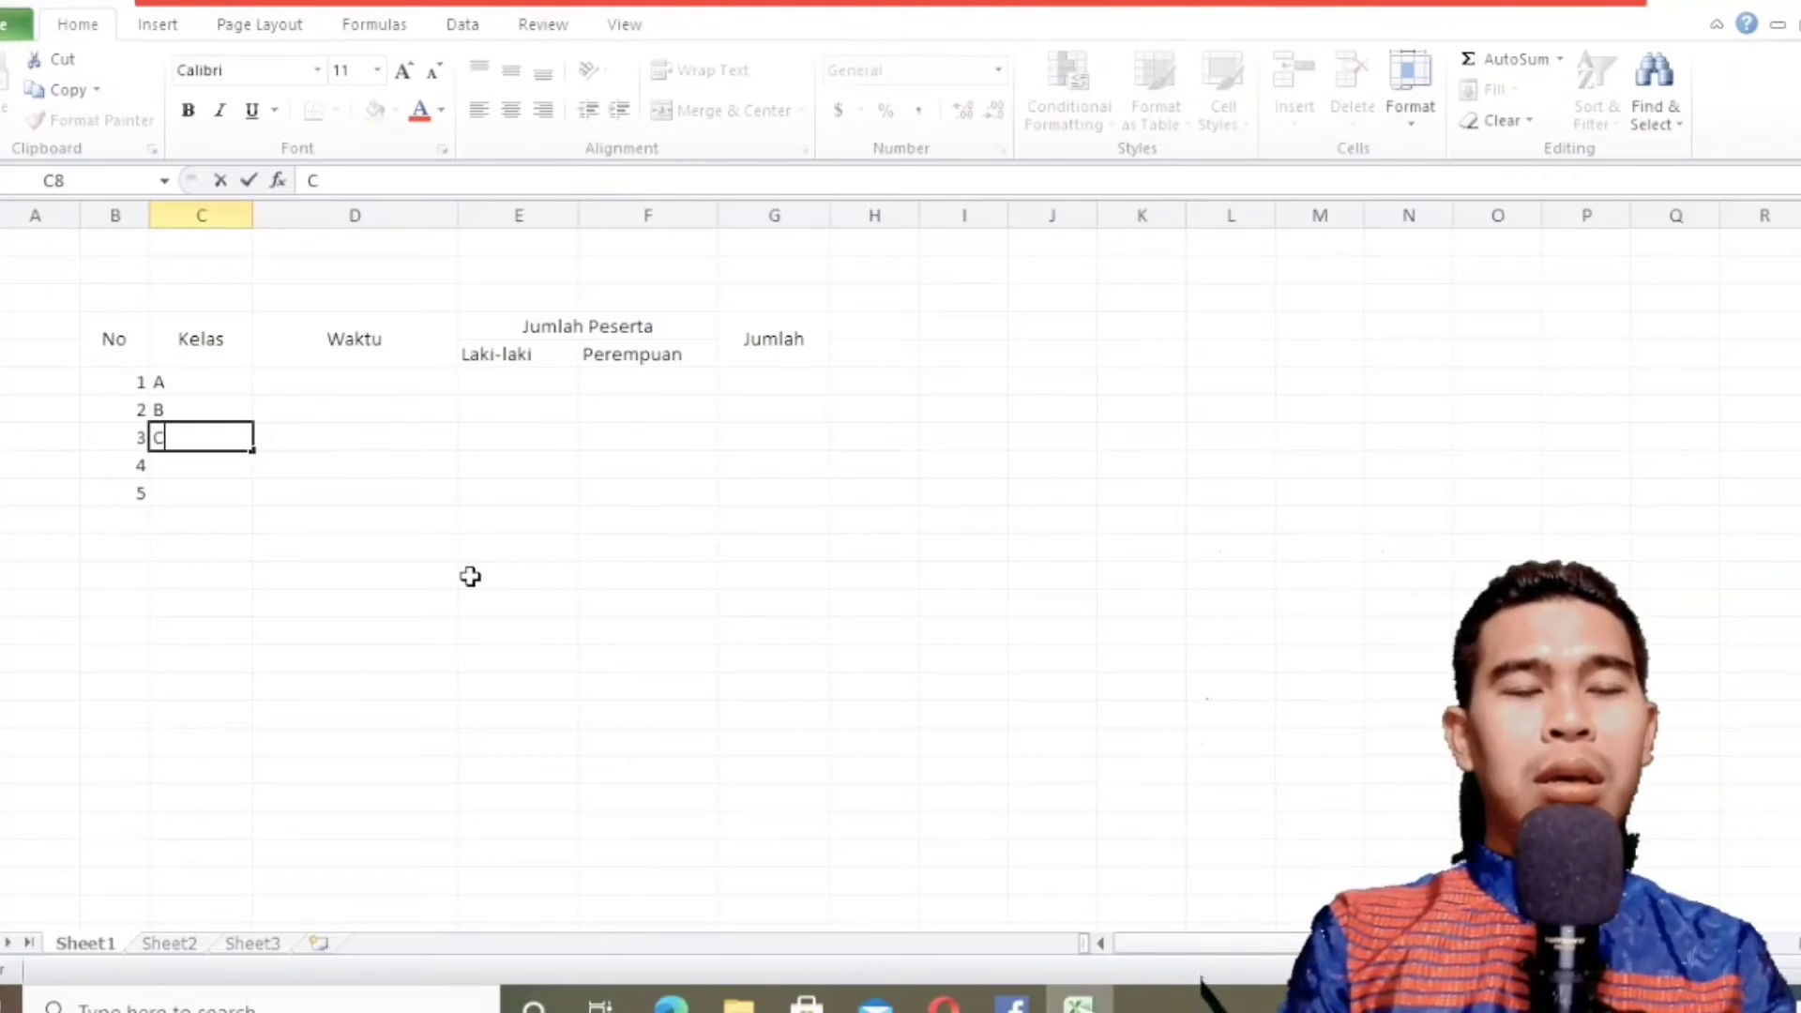
{"action": "key", "text": "Return"}
{"action": "type", "text": "D"}
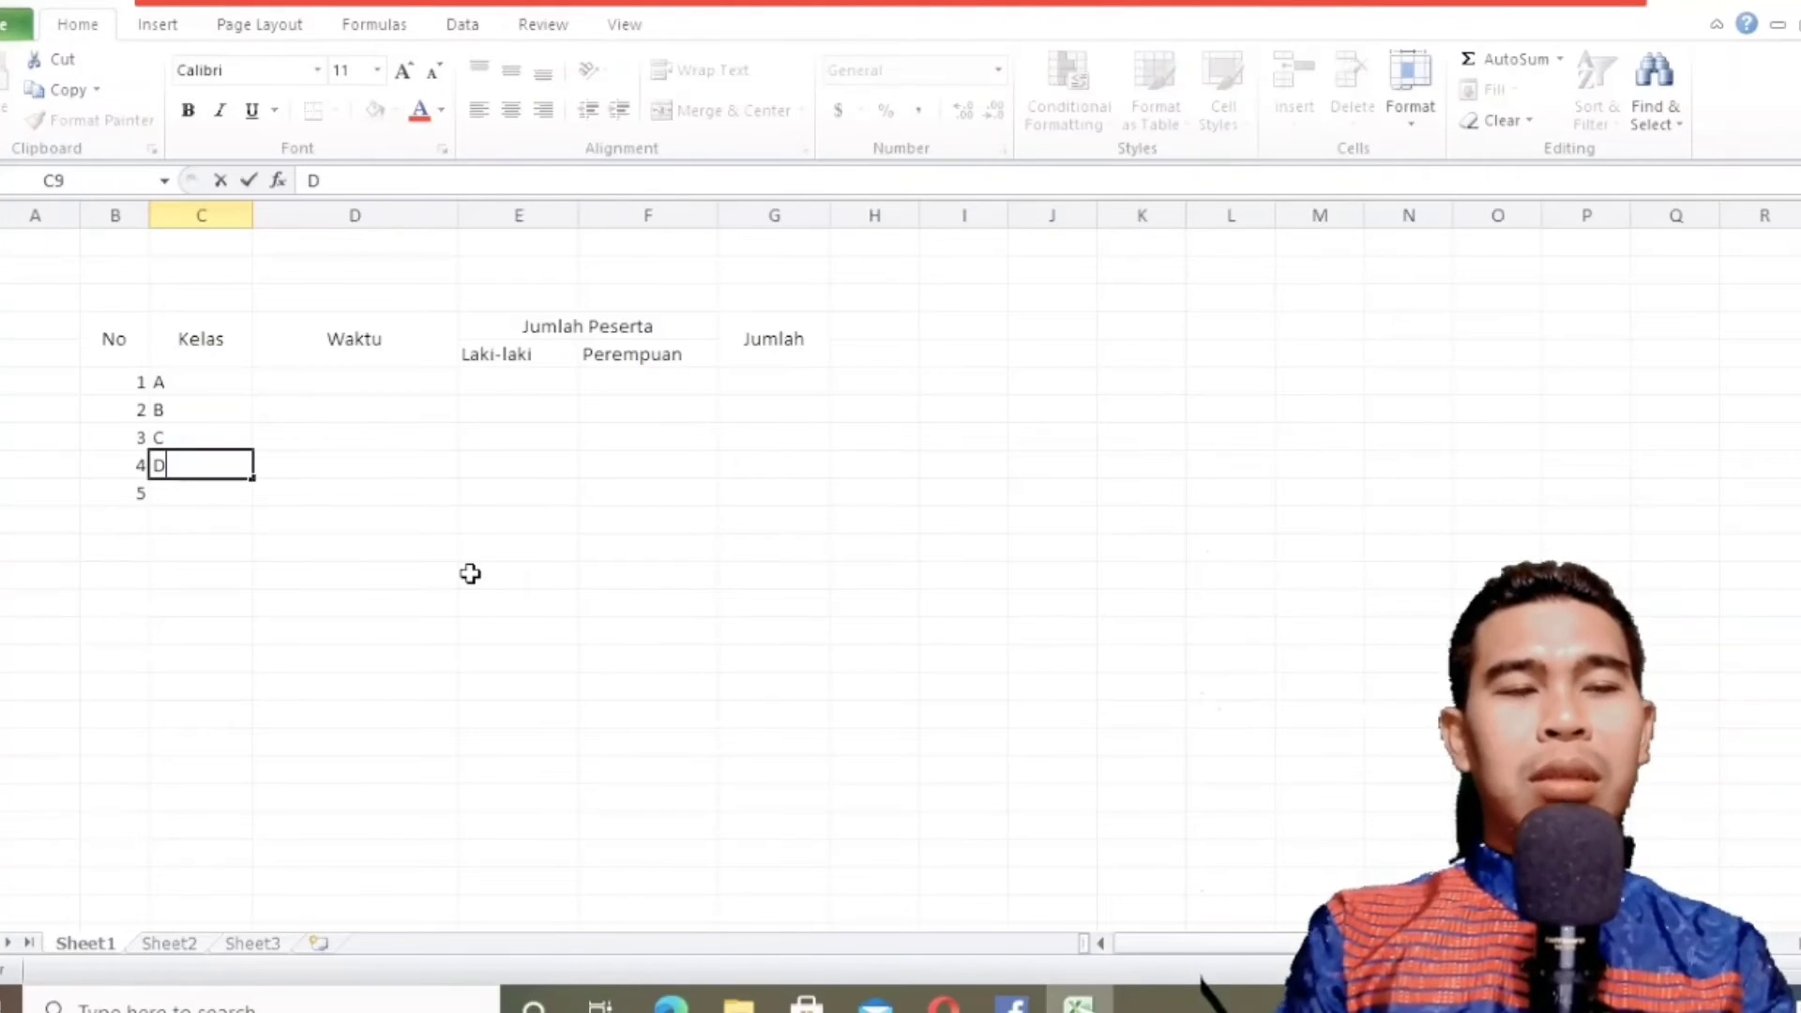
{"action": "key", "text": "Return"}
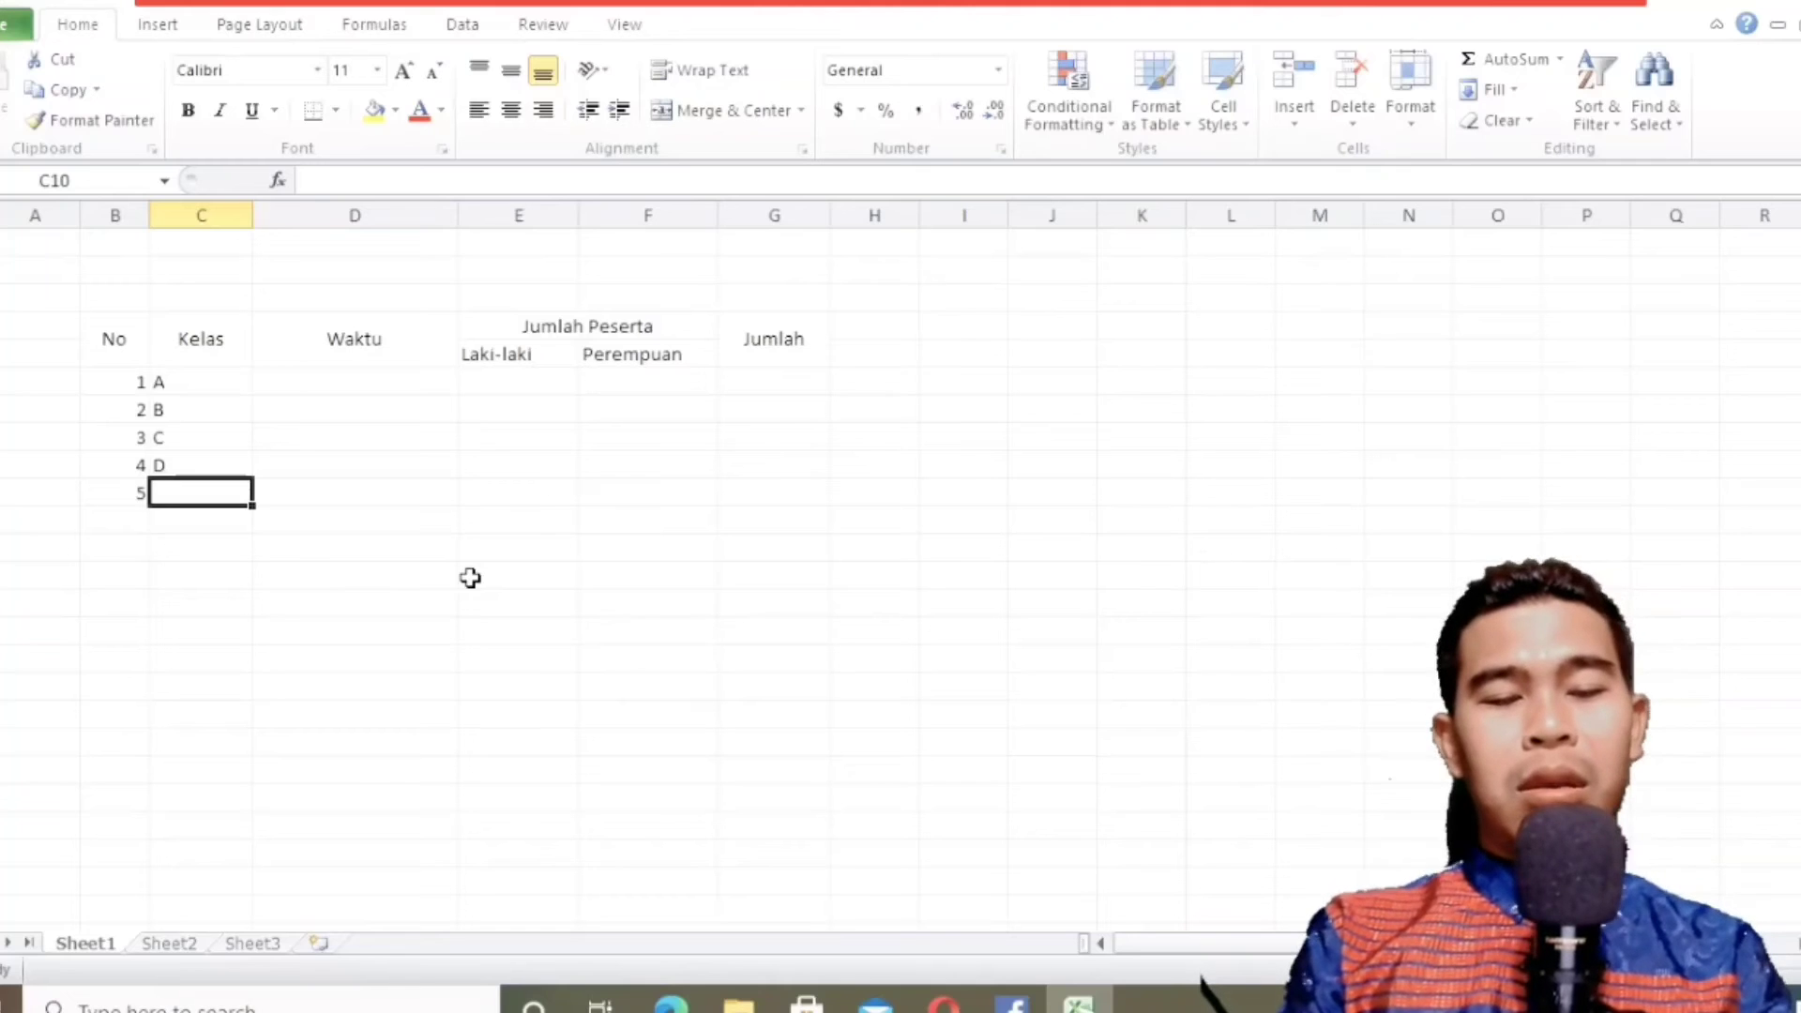
{"action": "type", "text": "E"}
{"action": "key", "text": "Return"}
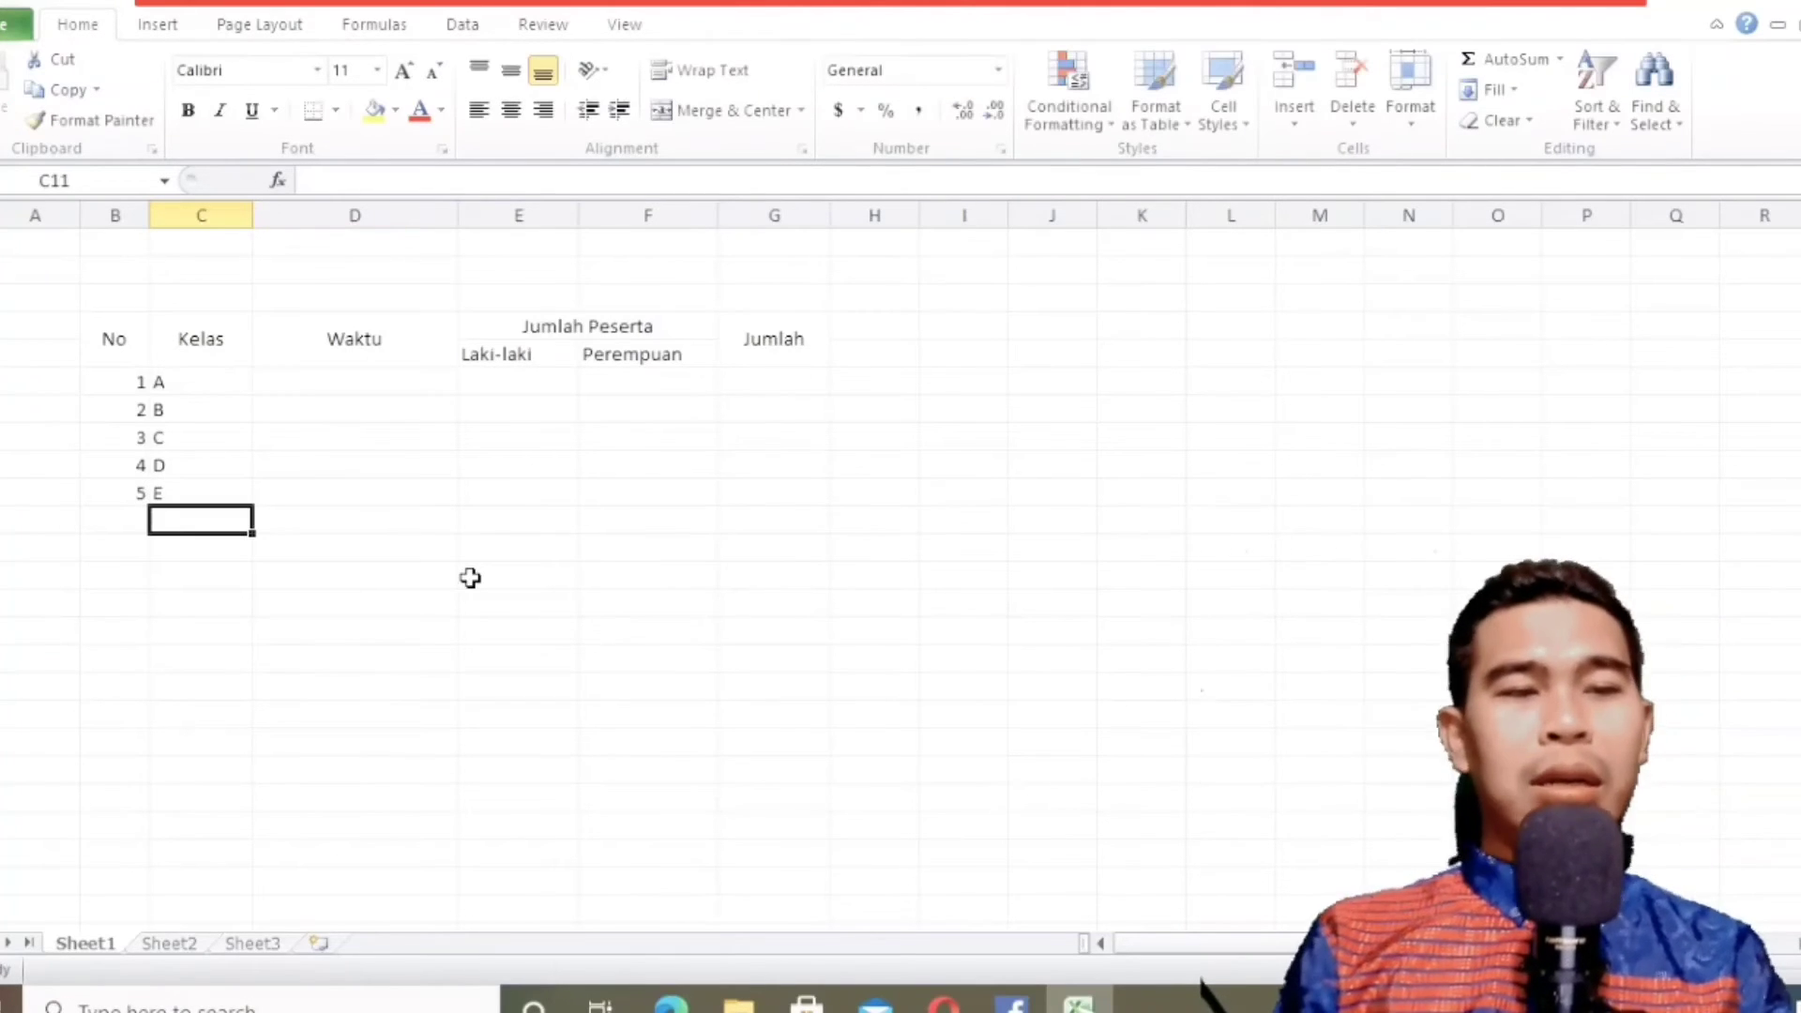
{"action": "left_click", "coordinate": [221, 384]}
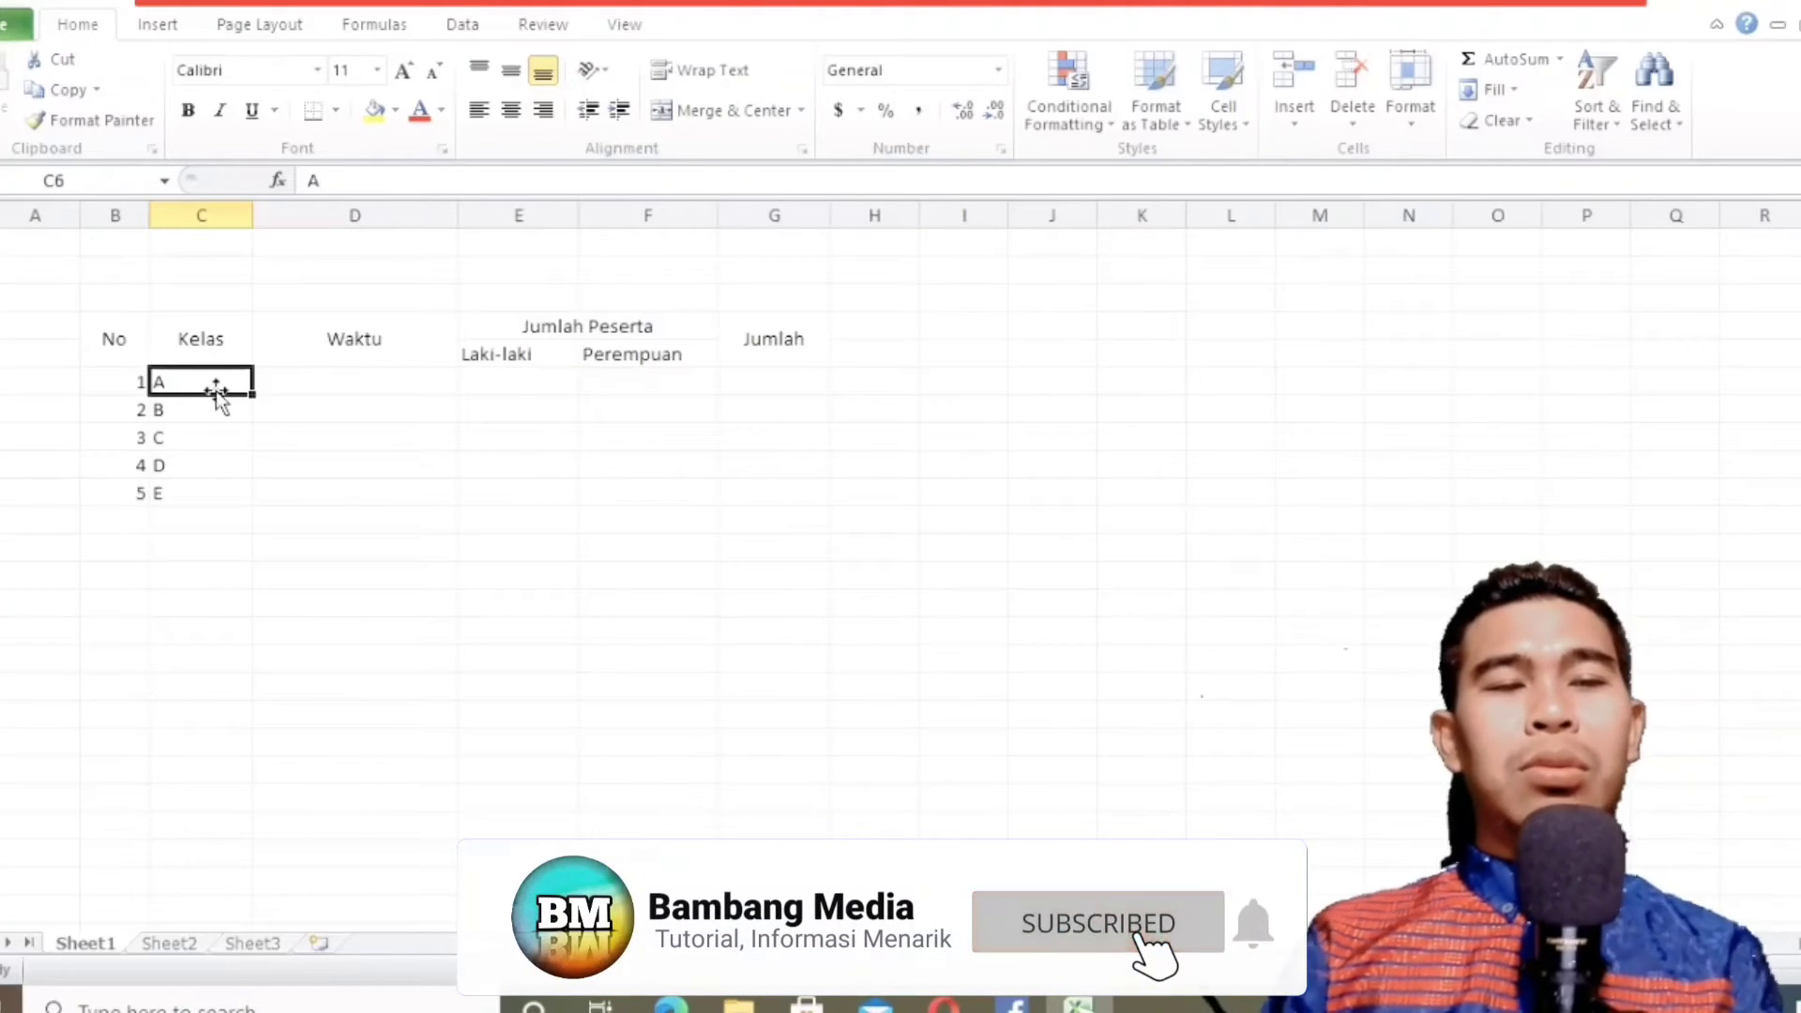
{"action": "left_click", "coordinate": [208, 407]}
{"action": "left_click", "coordinate": [202, 380]}
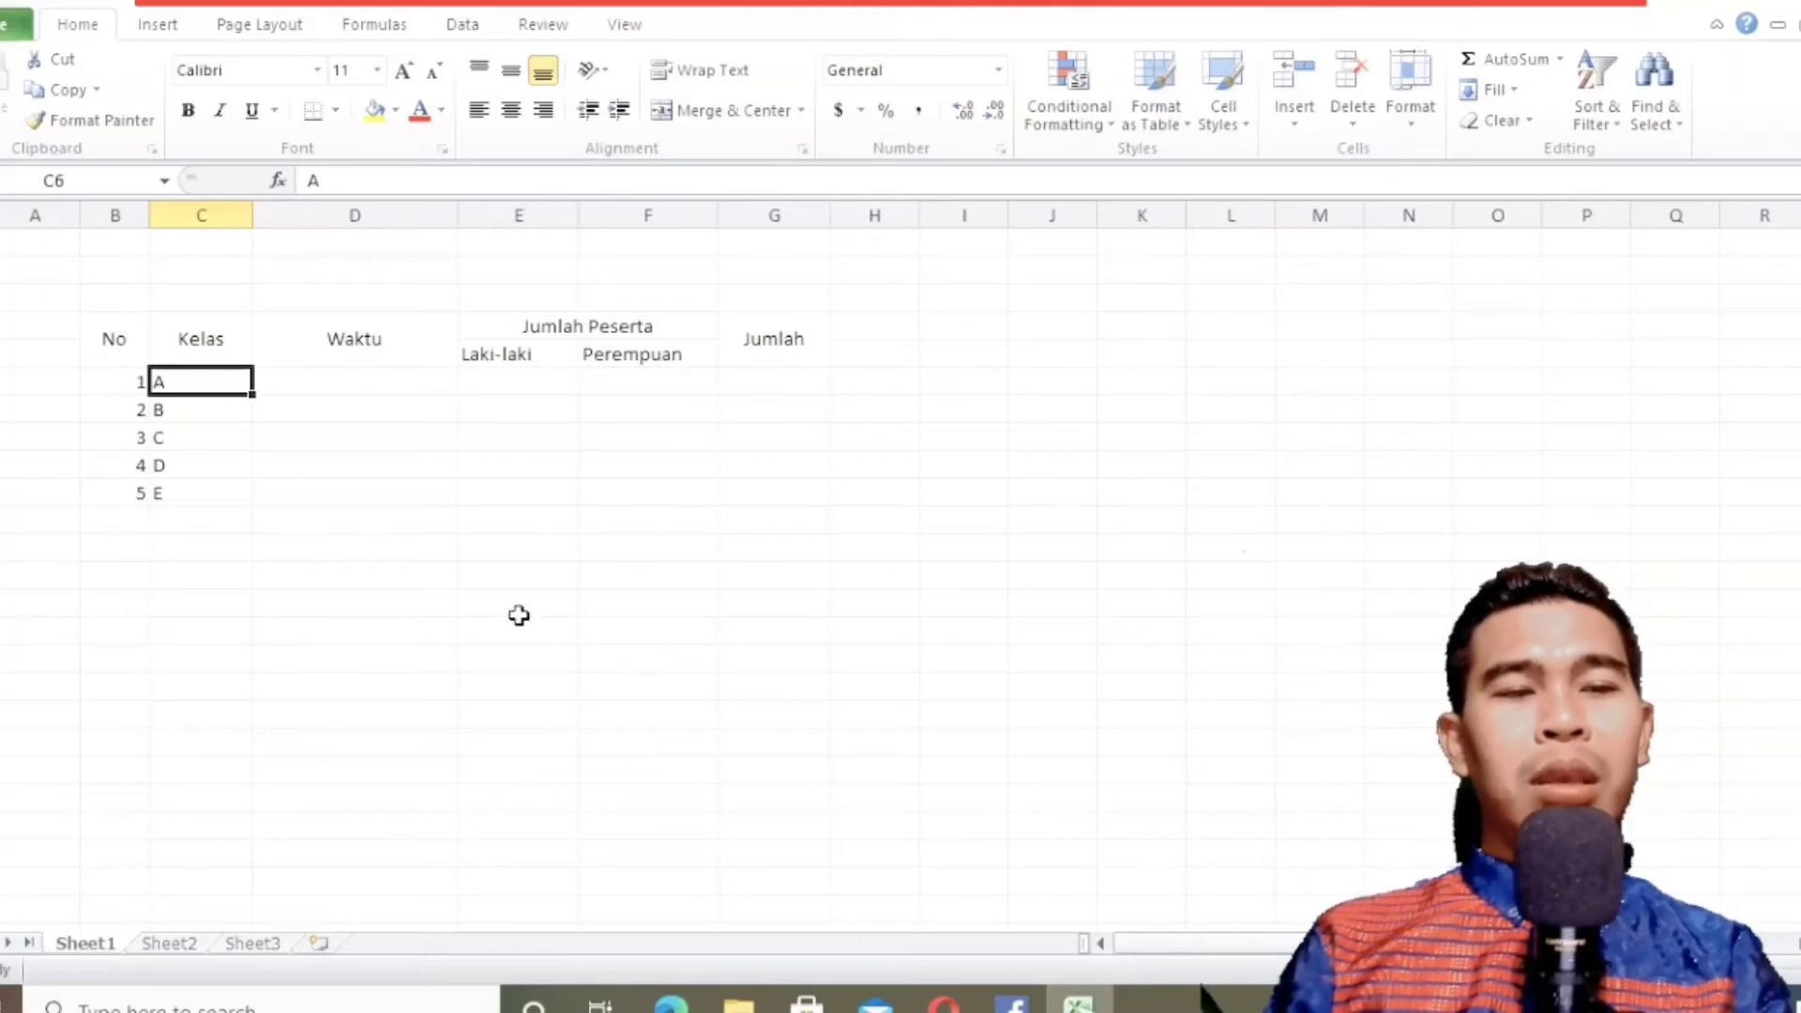
Consult the textbook's table and enter the time "Senin, 07.00-09.00" for class A in D6.
{"action": "left_click", "coordinate": [670, 1002]}
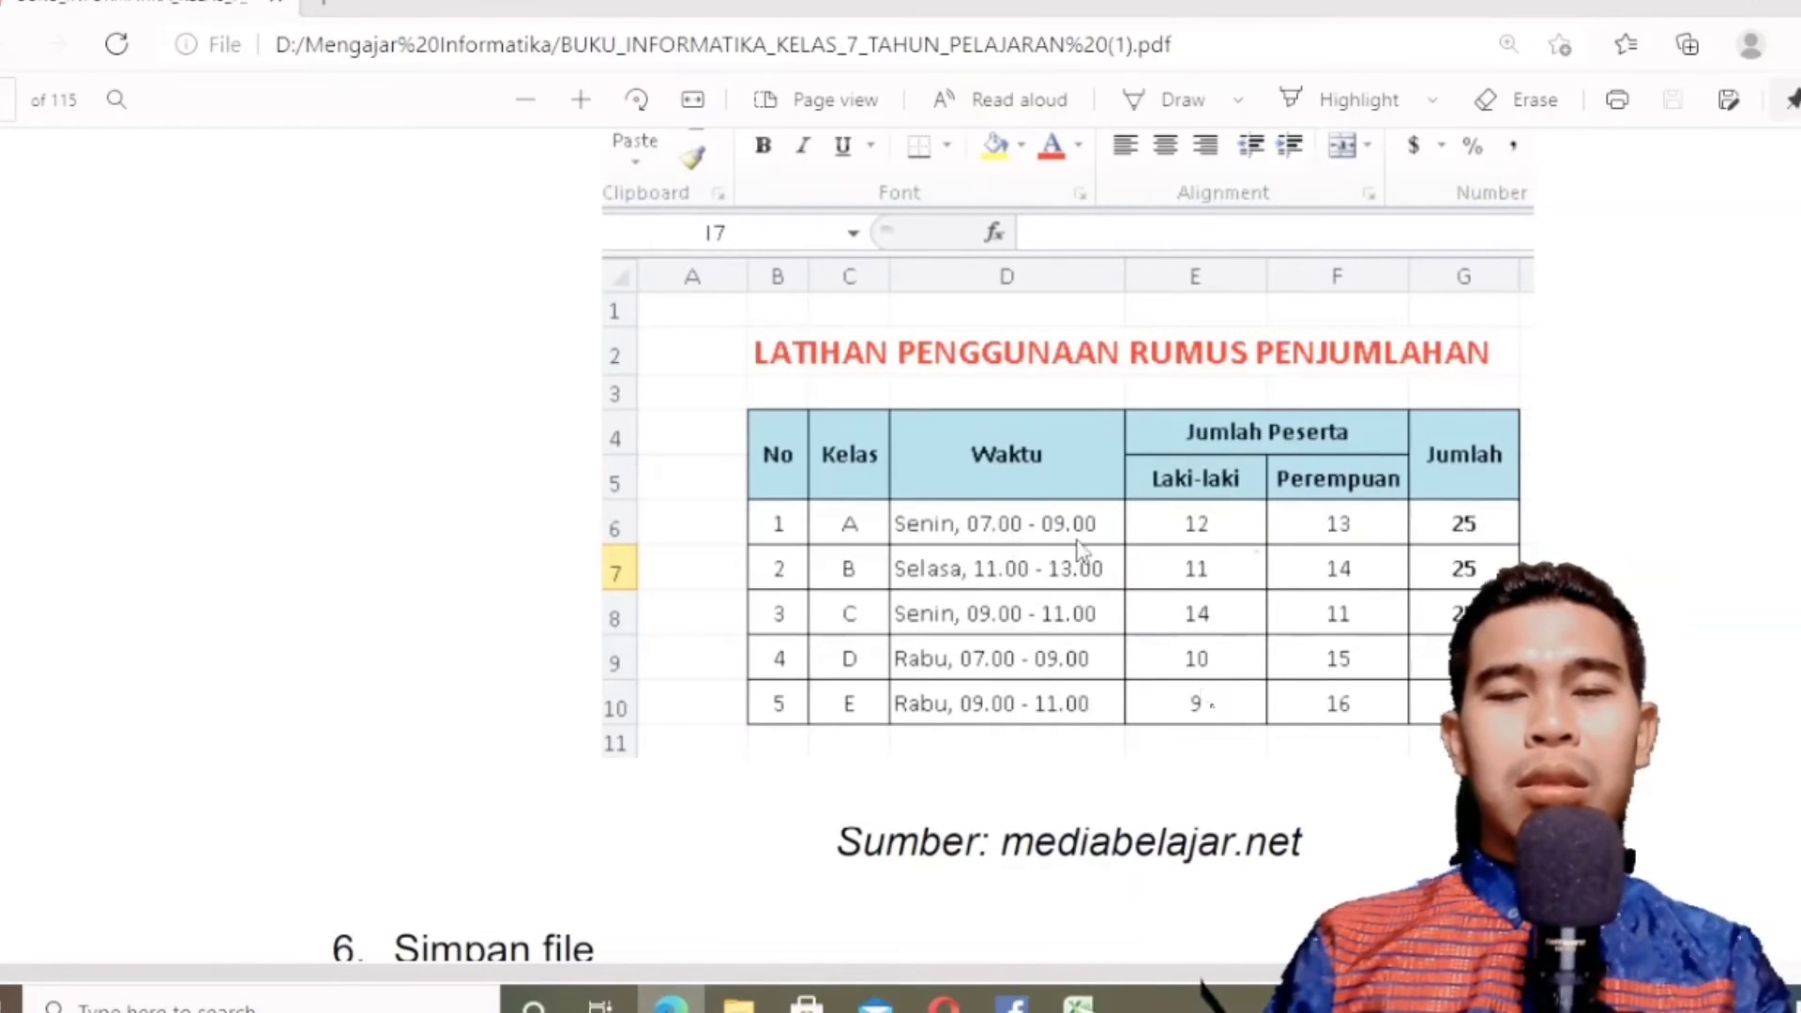
{"action": "left_click", "coordinate": [671, 1000]}
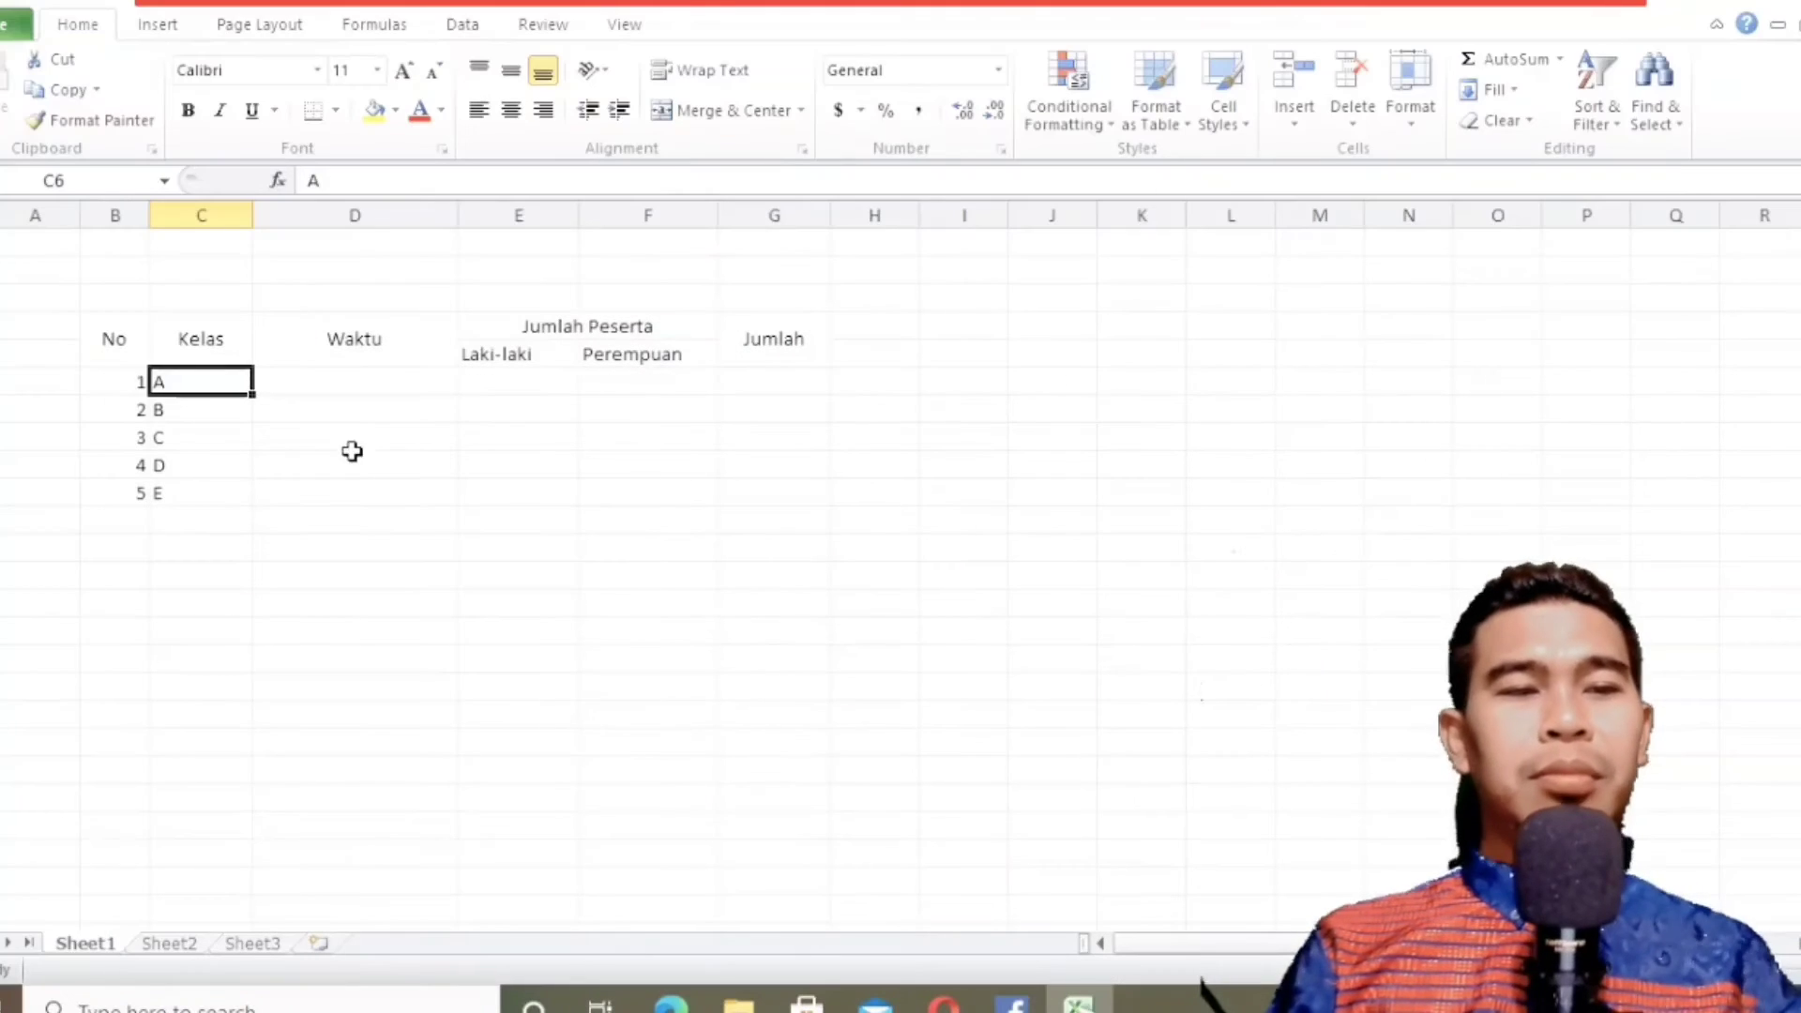
{"action": "left_click", "coordinate": [353, 386]}
{"action": "type", "text": "seN"}
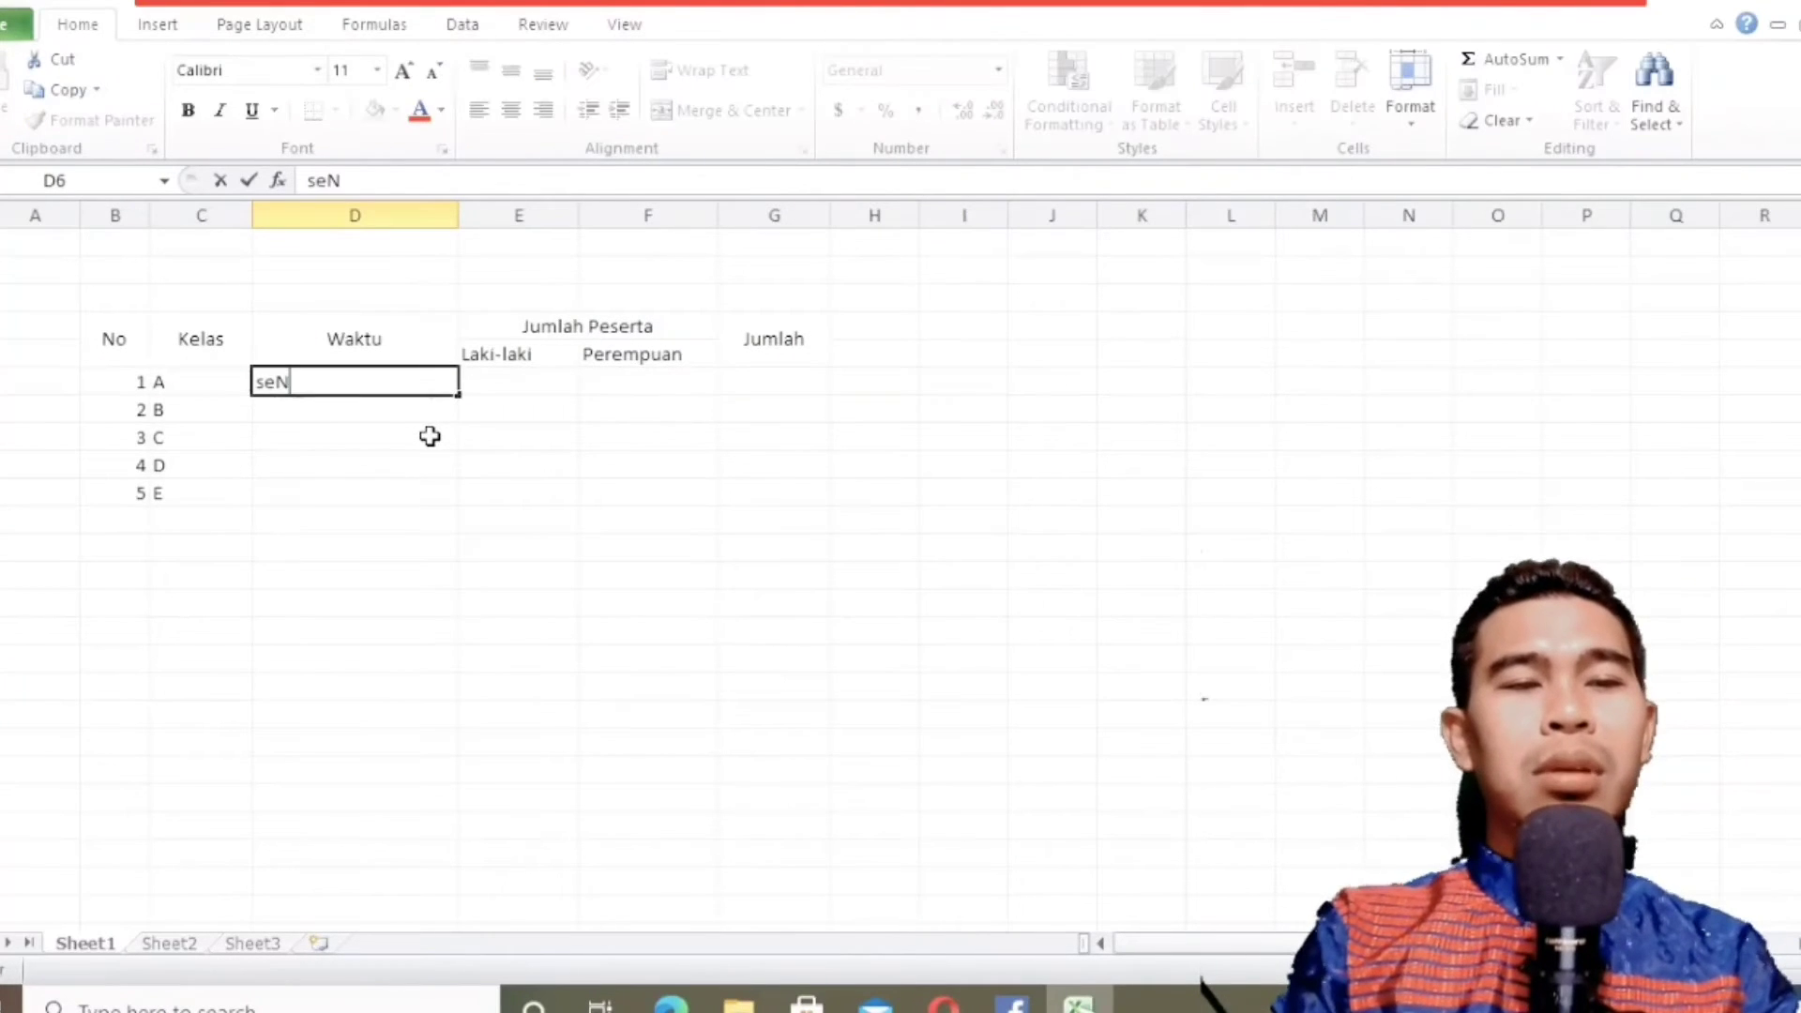
{"action": "key", "text": "BackSpace"}
{"action": "key", "text": "BackSpace"}
{"action": "type", "text": "Senin, 07"}
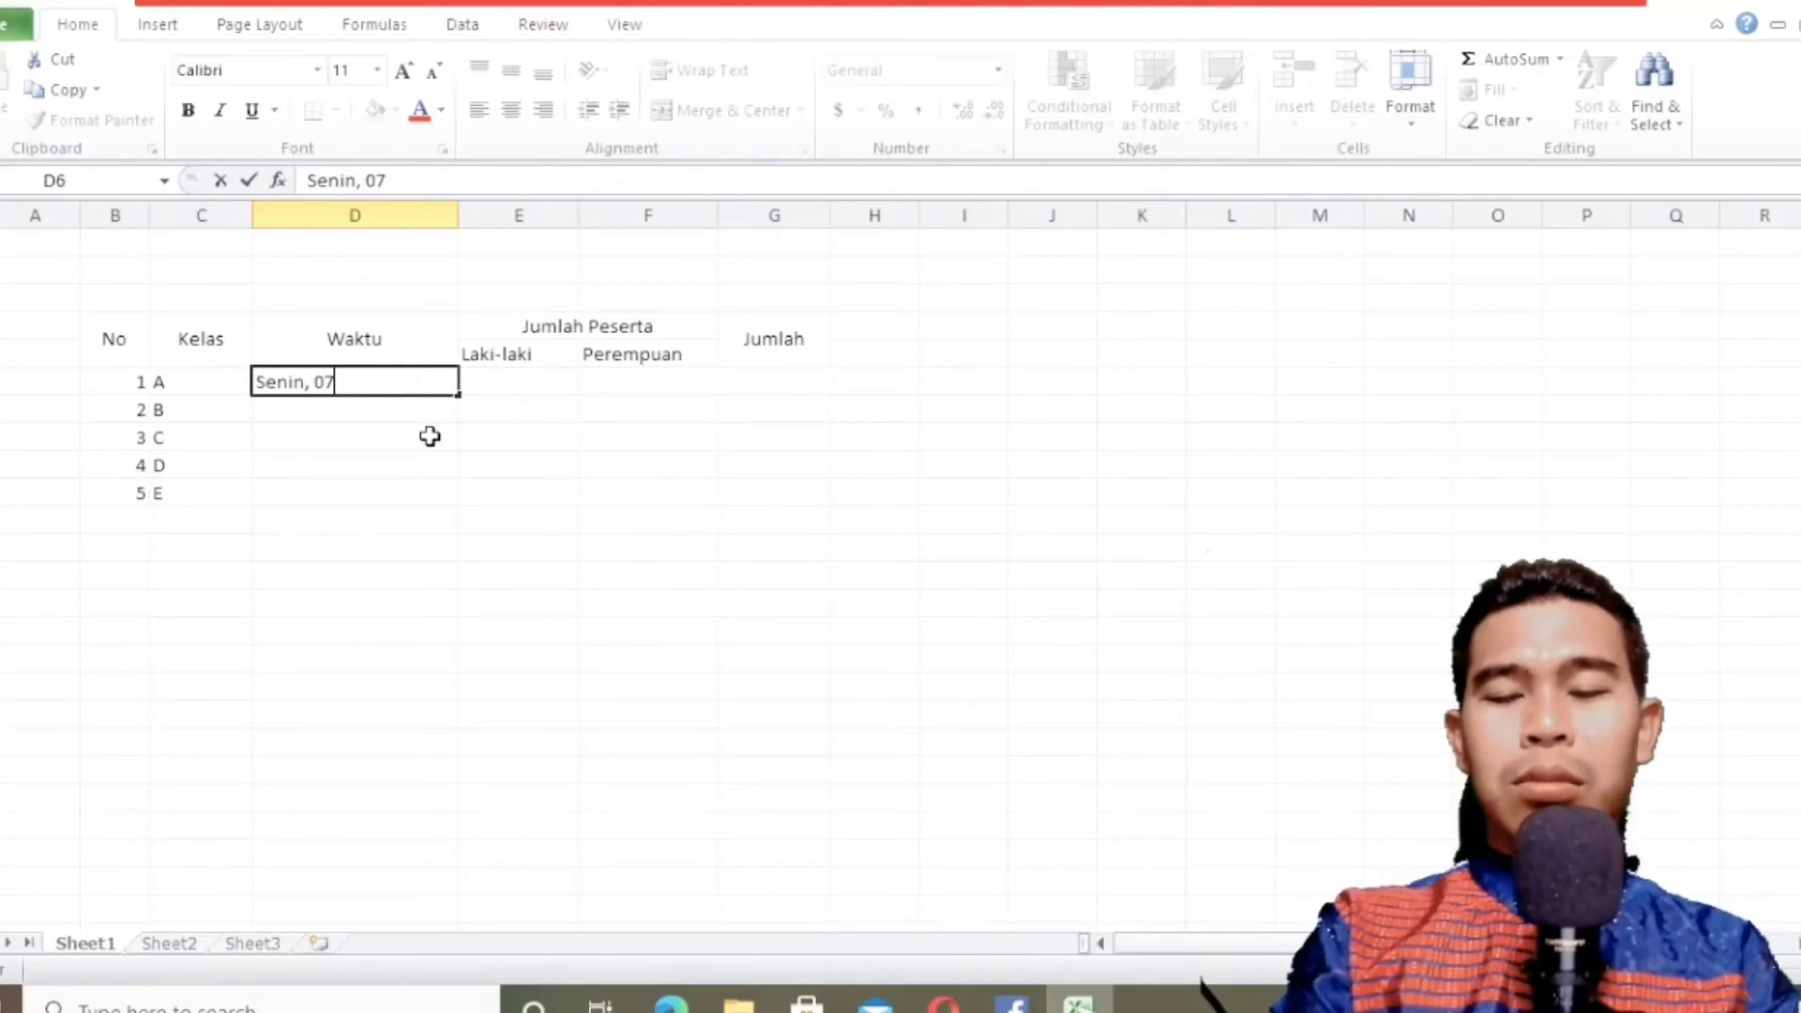
{"action": "type", "text": "."}
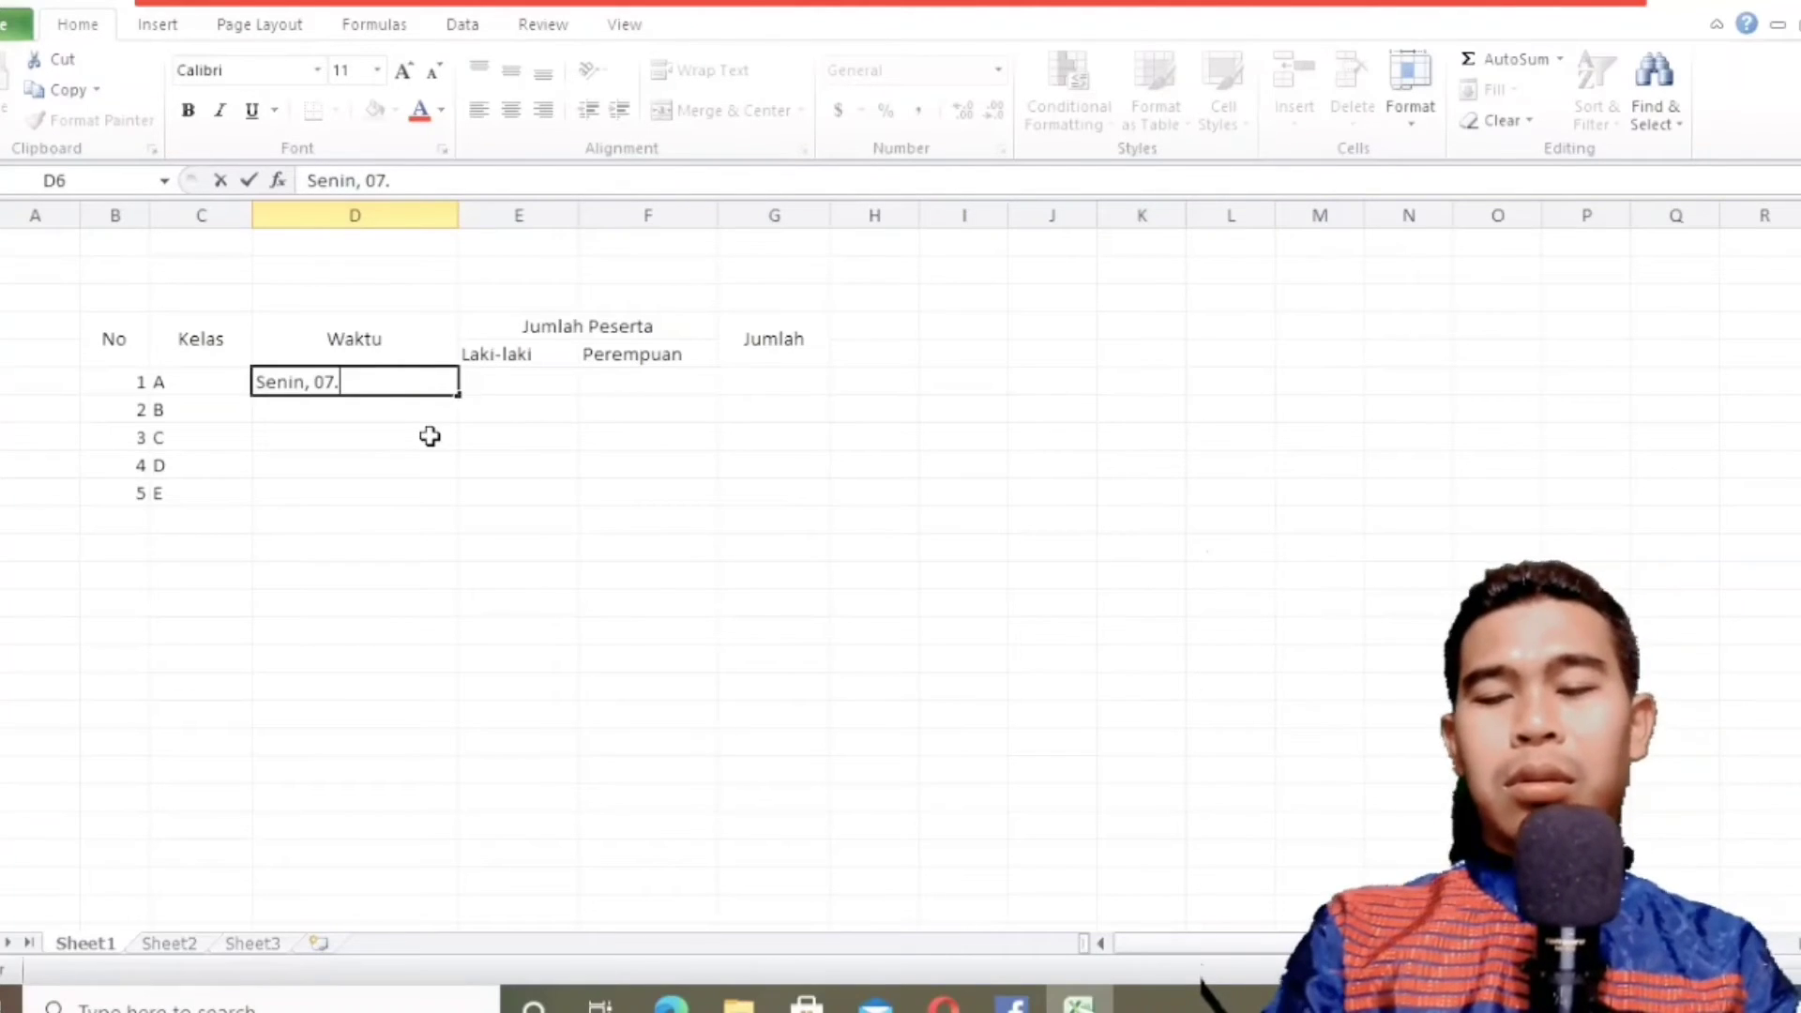
{"action": "type", "text": "00-.0.00"}
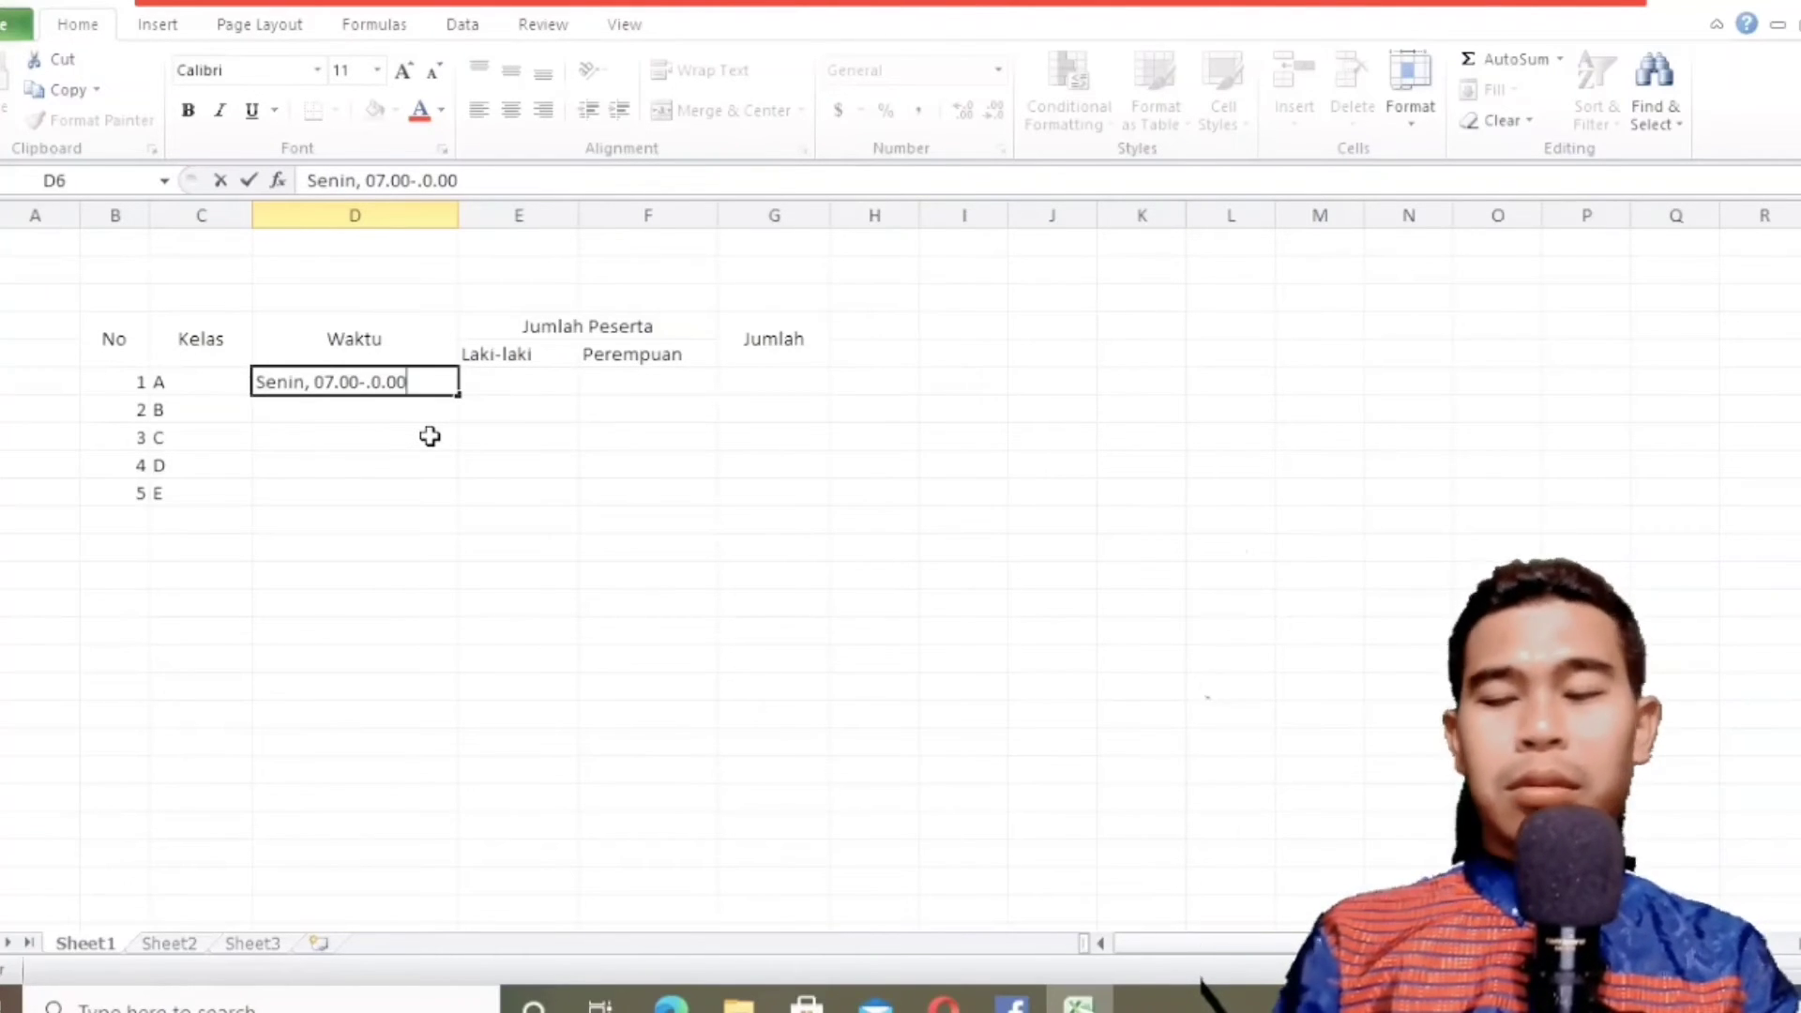
{"action": "key", "text": "Left"}
{"action": "key", "text": "Left"}
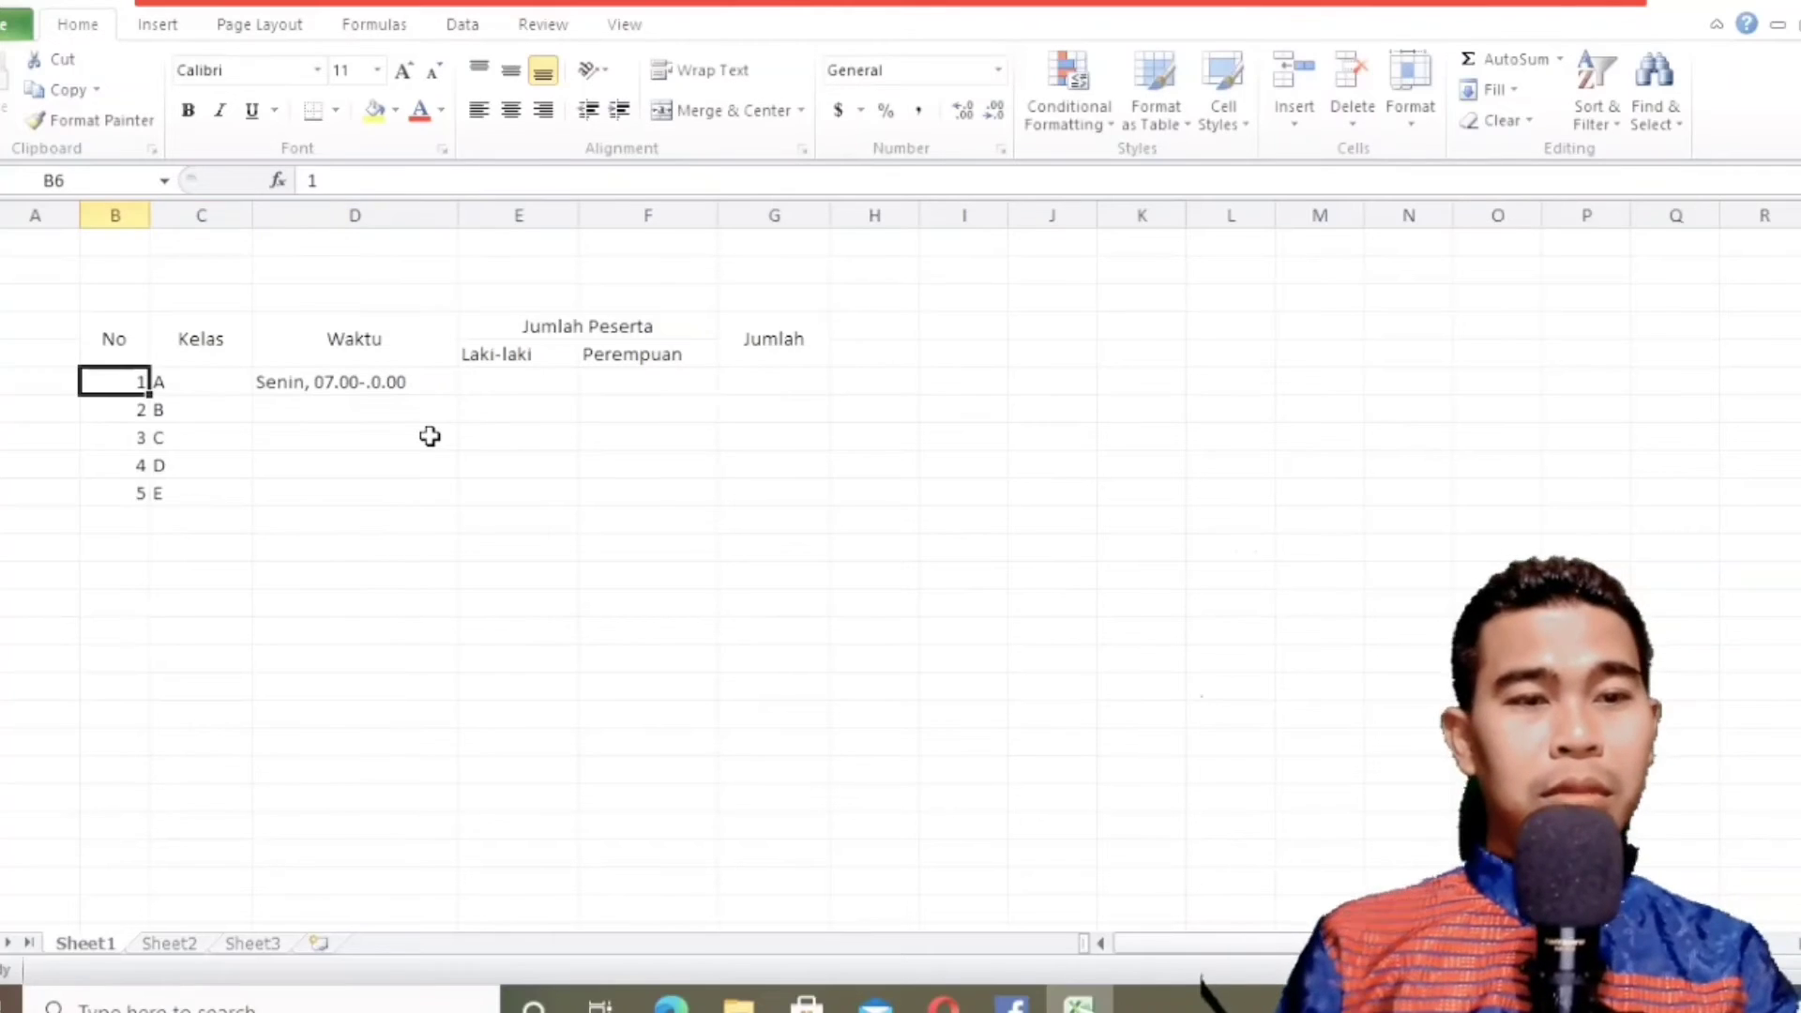
{"action": "double_click", "coordinate": [375, 382]}
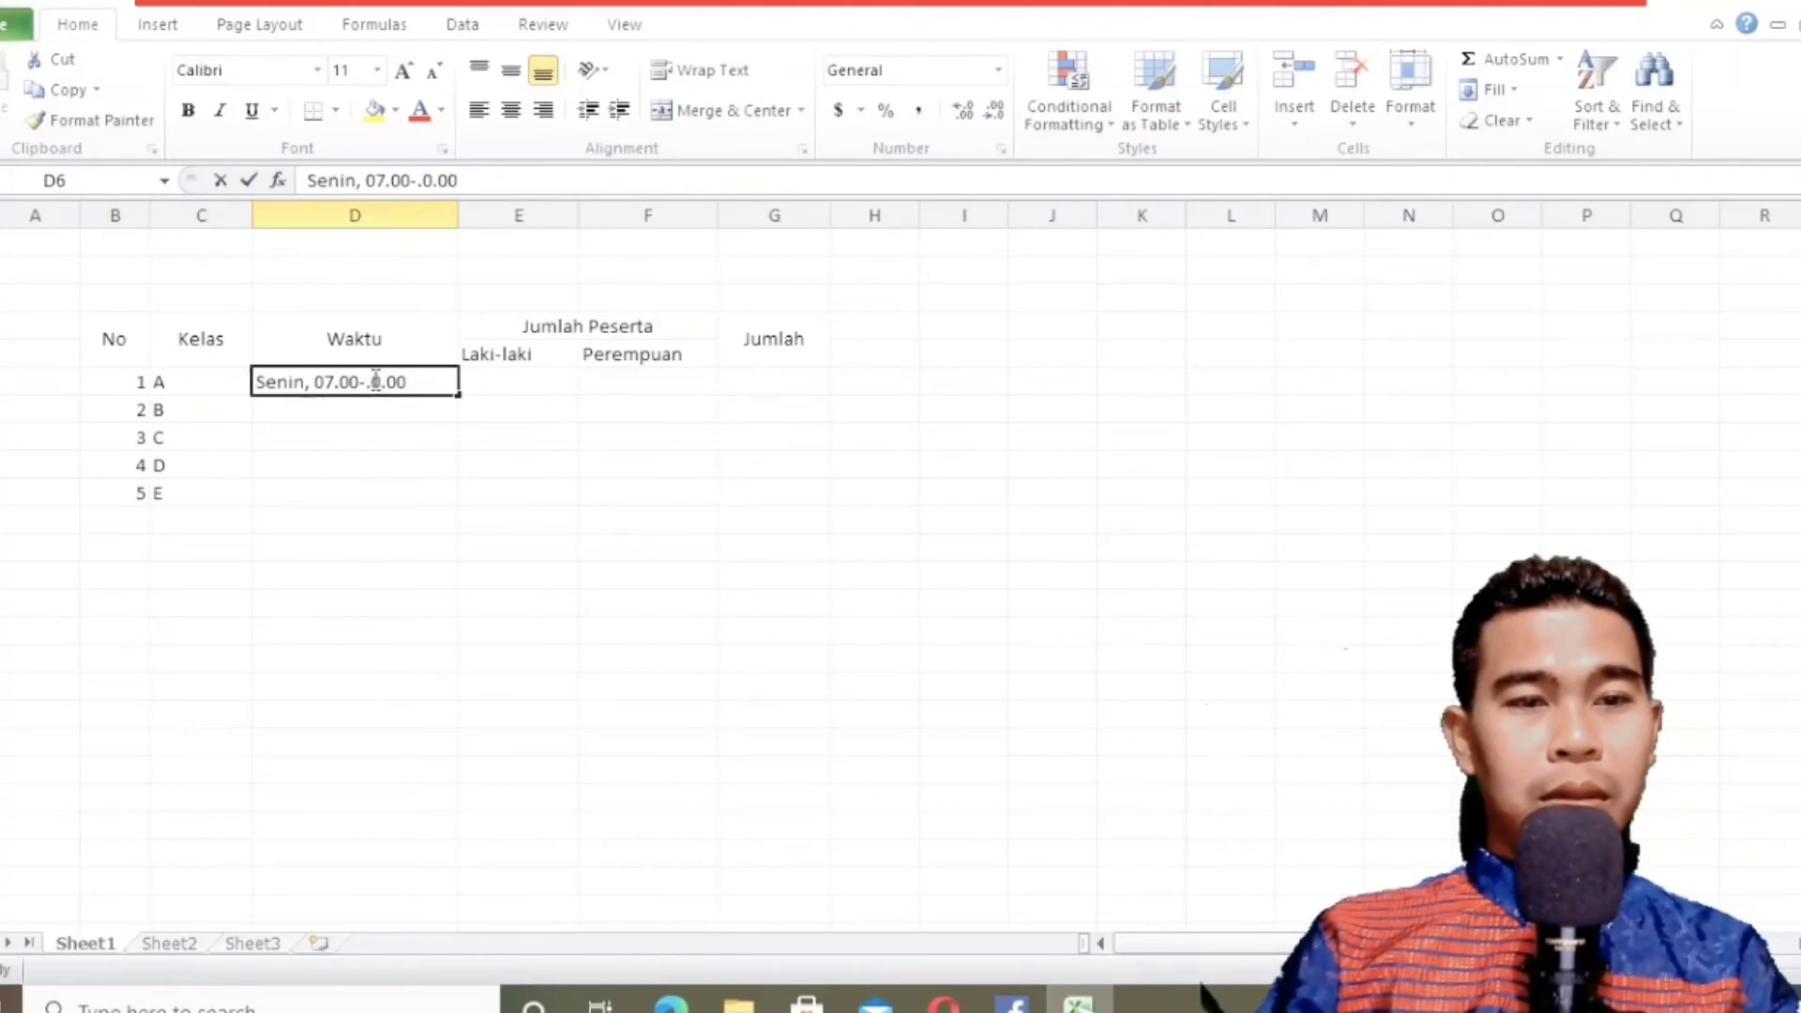
{"action": "key", "text": "BackSpace"}
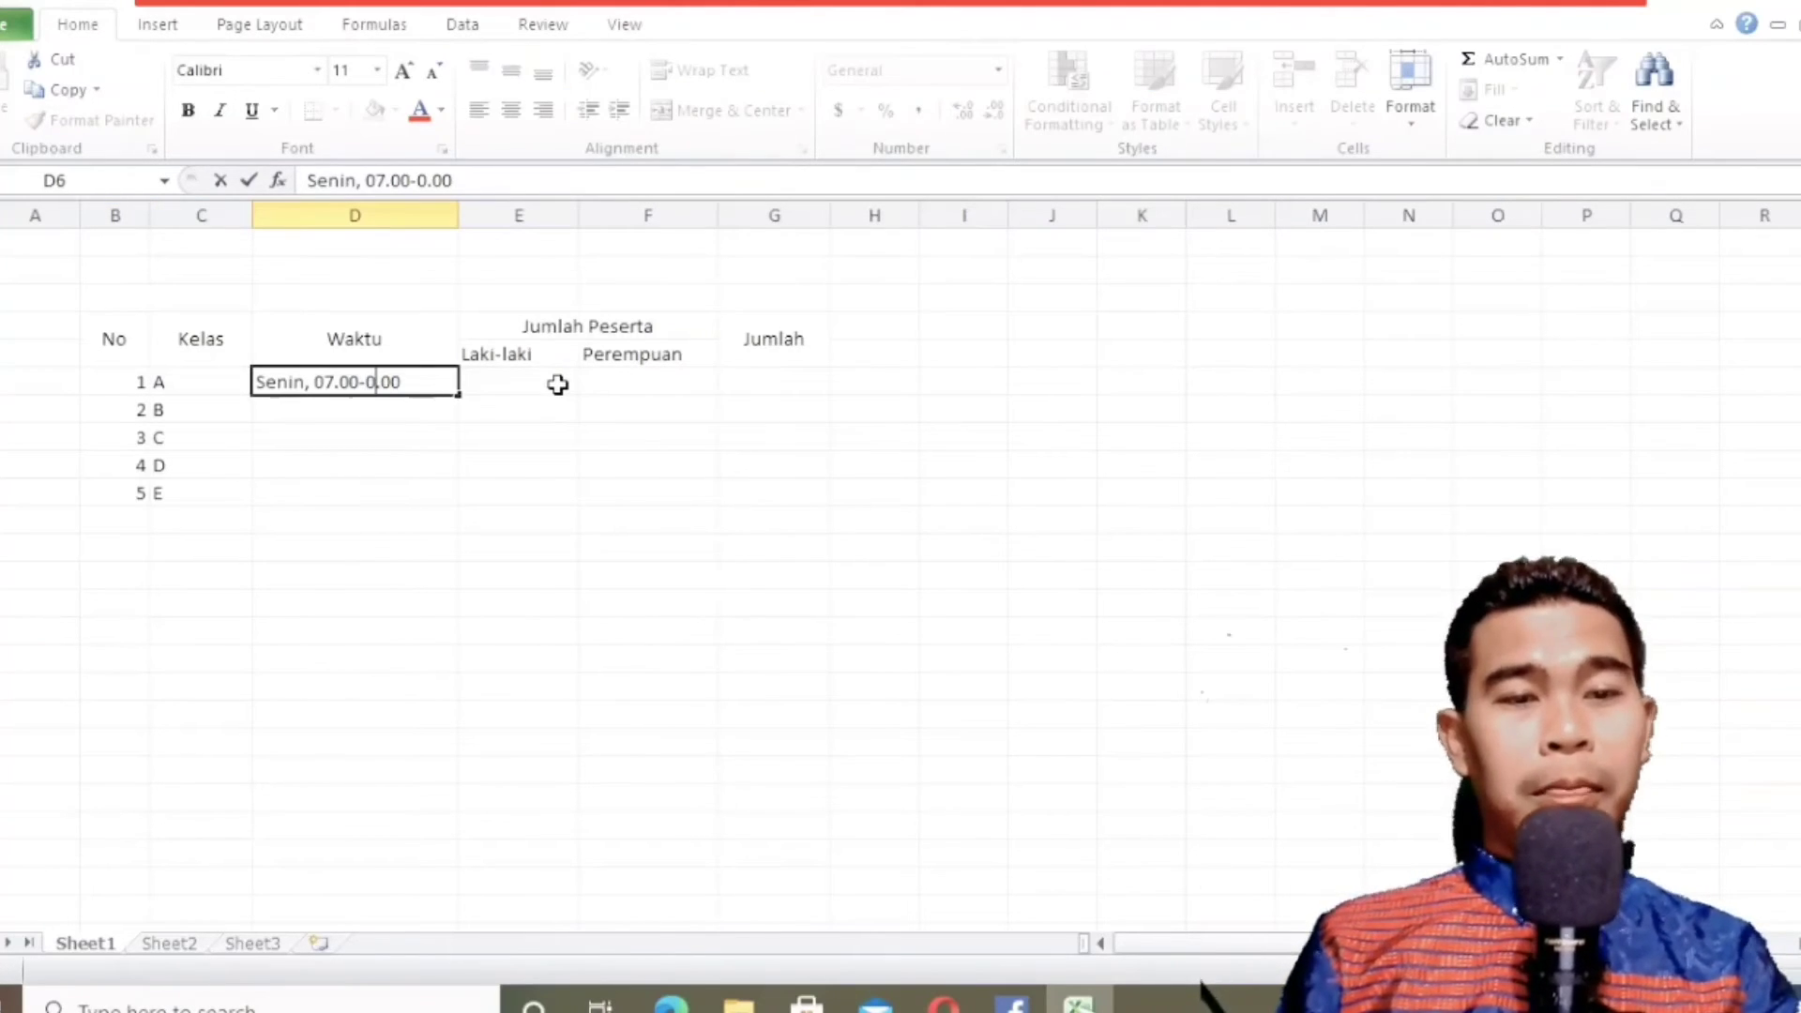
{"action": "type", "text": "9"}
{"action": "key", "text": "Return"}
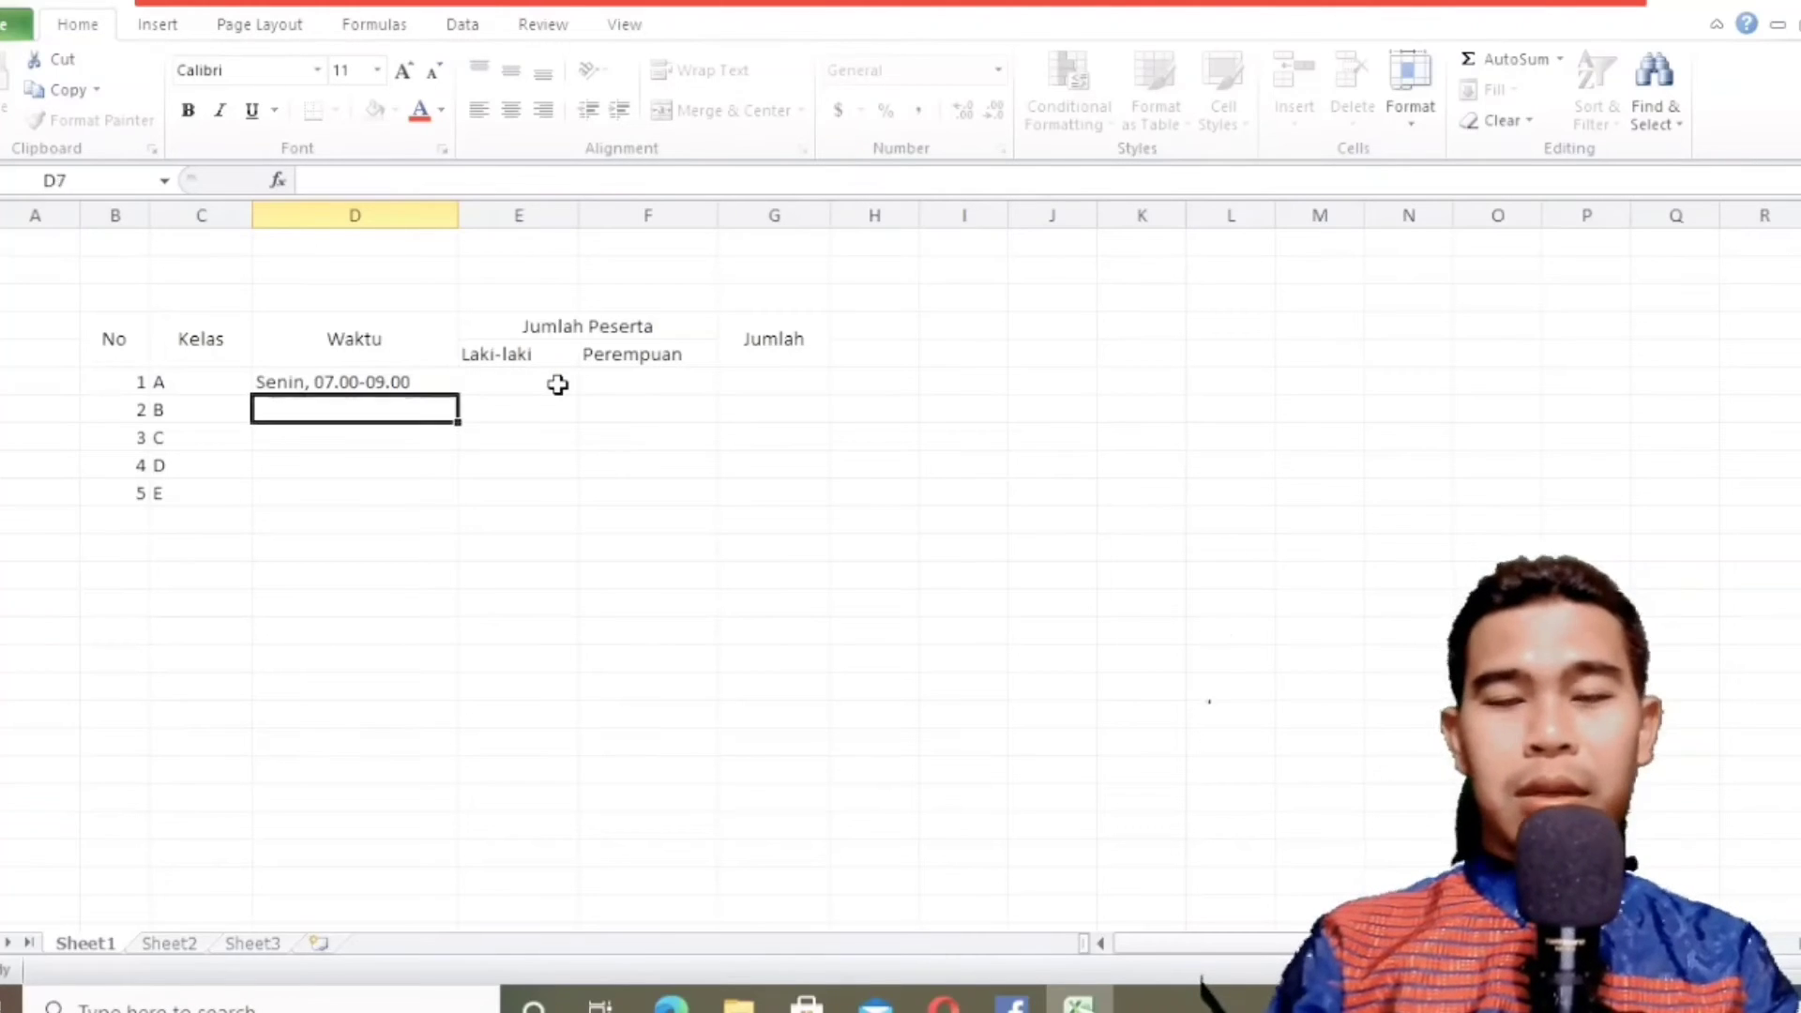
Check the textbook's second row and enter the time "Selasa, 11.00-13.00" for class B in D7.
{"action": "left_click", "coordinate": [672, 1005]}
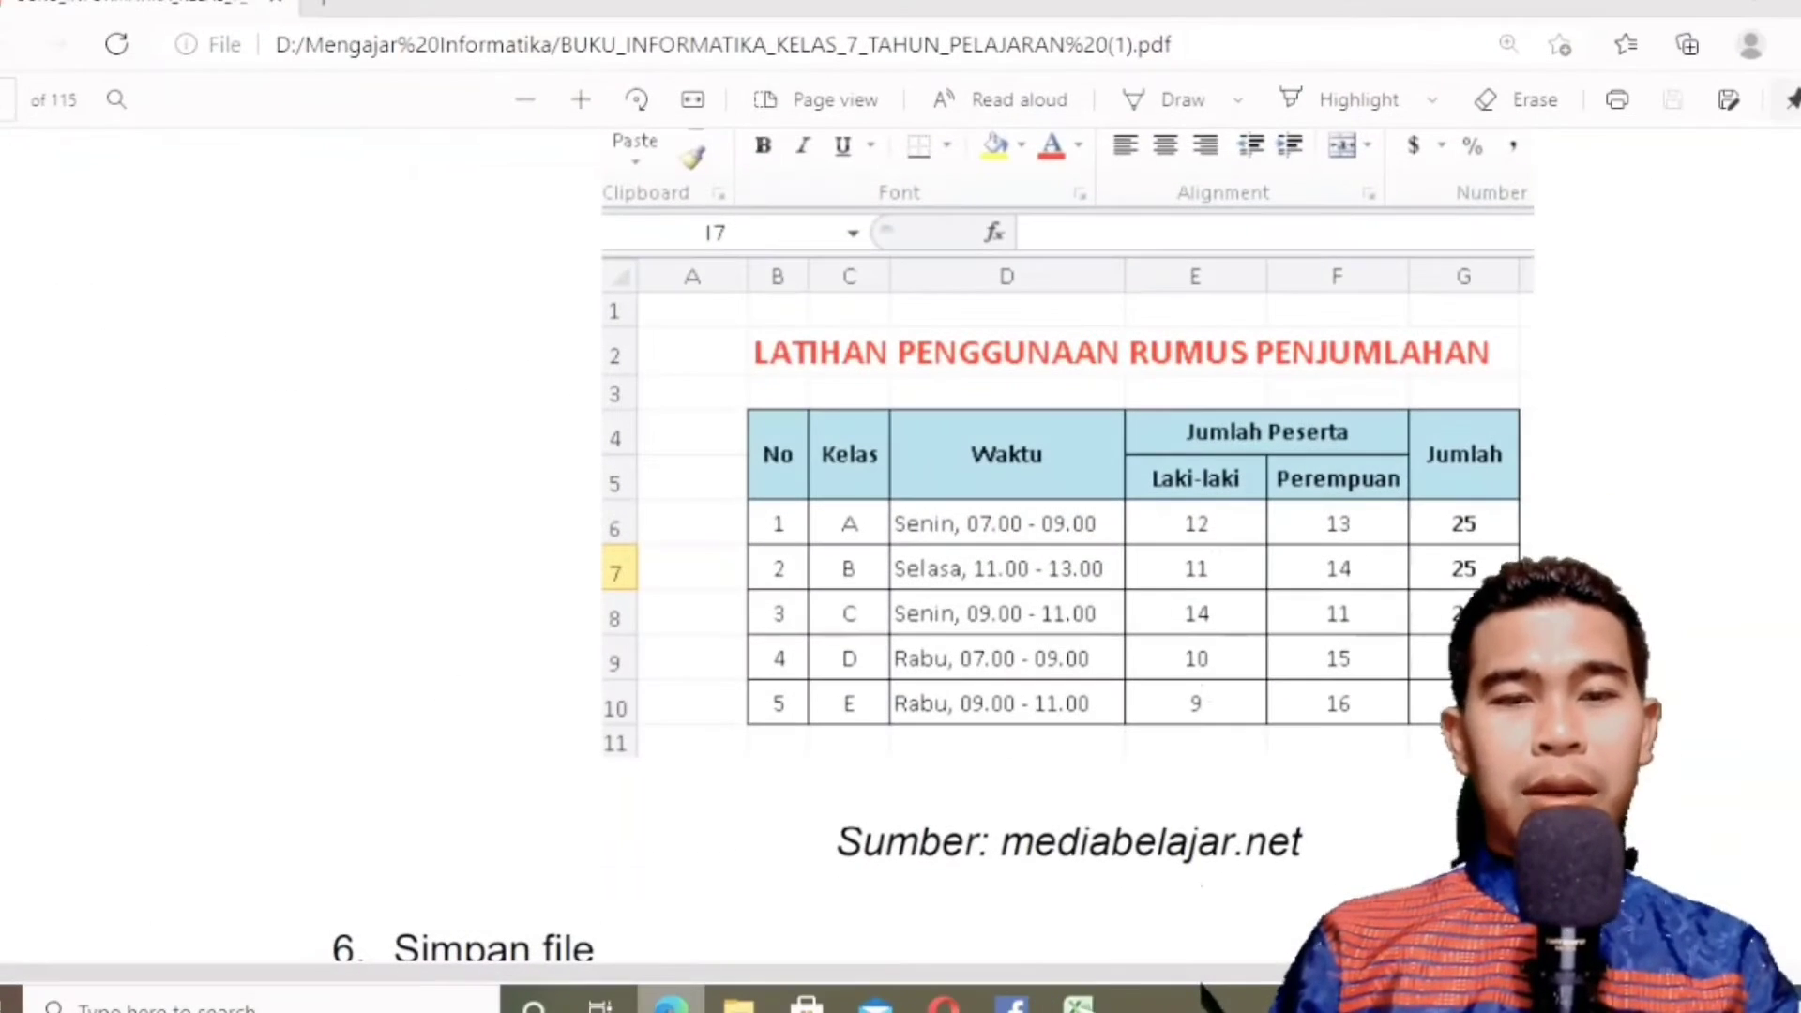
{"action": "key", "text": "alt+Tab"}
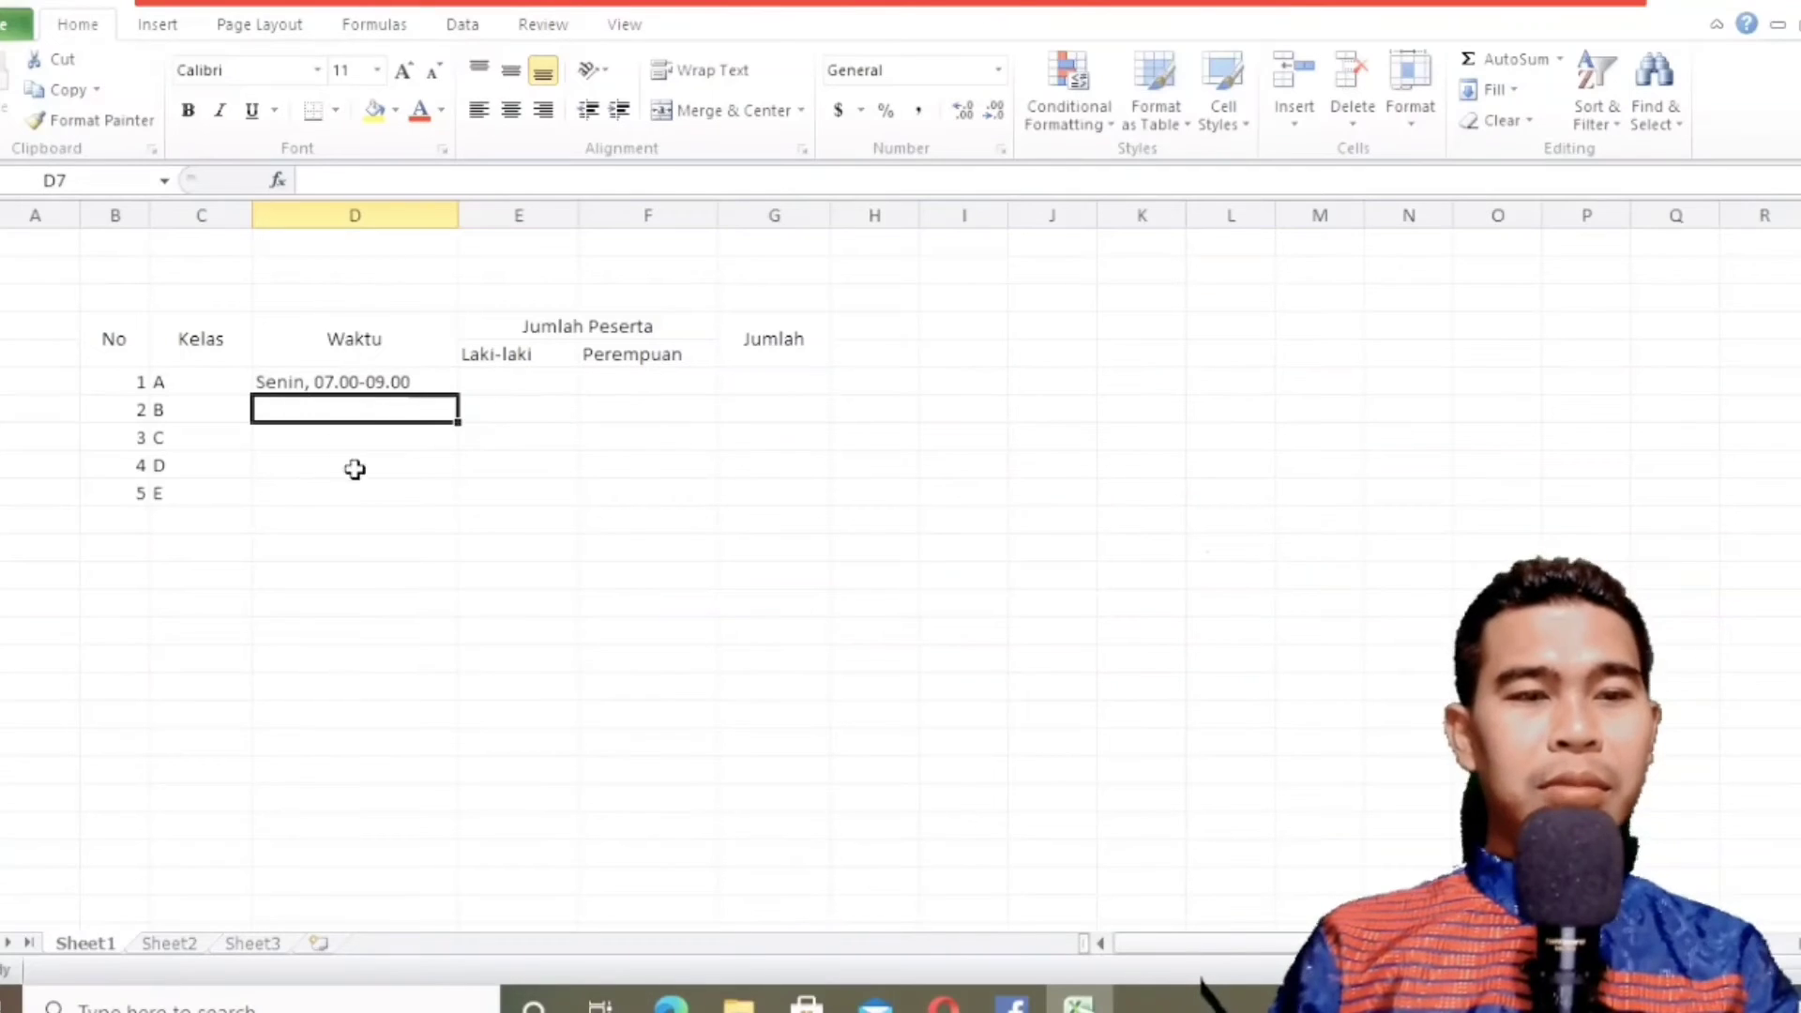
{"action": "type", "text": "Selasa"}
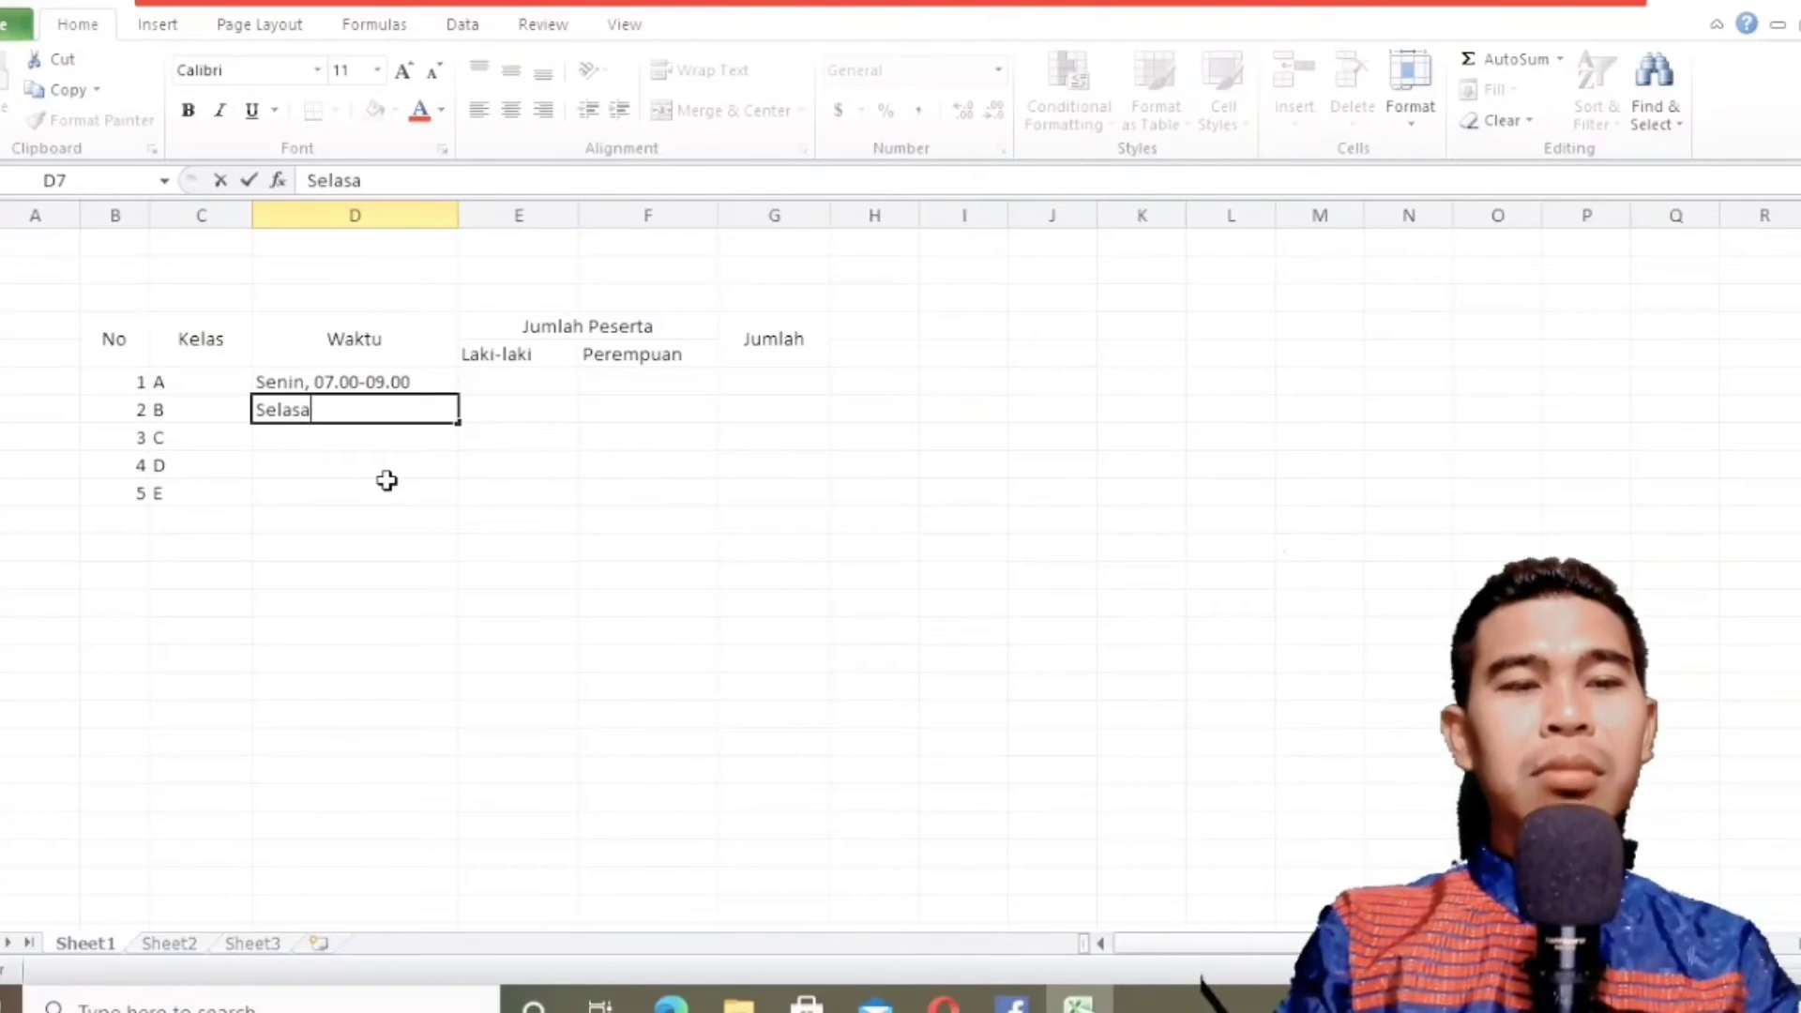
{"action": "type", "text": ", 1"}
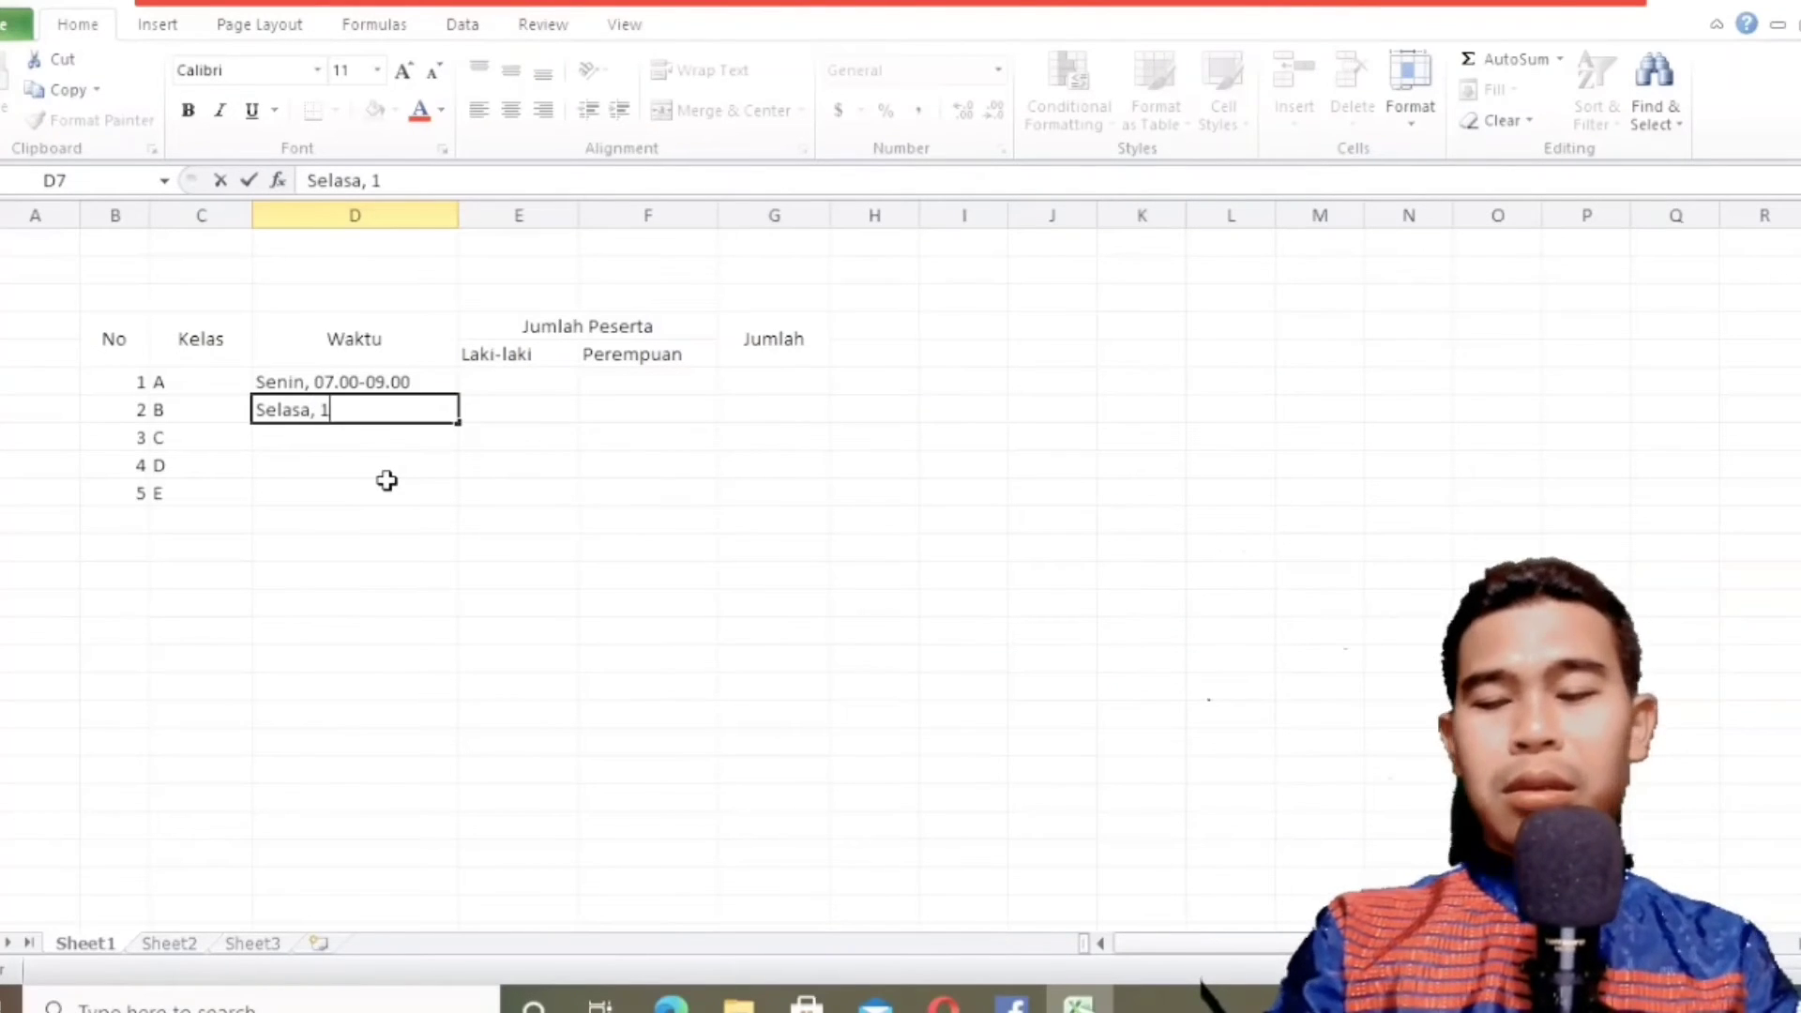
{"action": "type", "text": "1.00-13.00"}
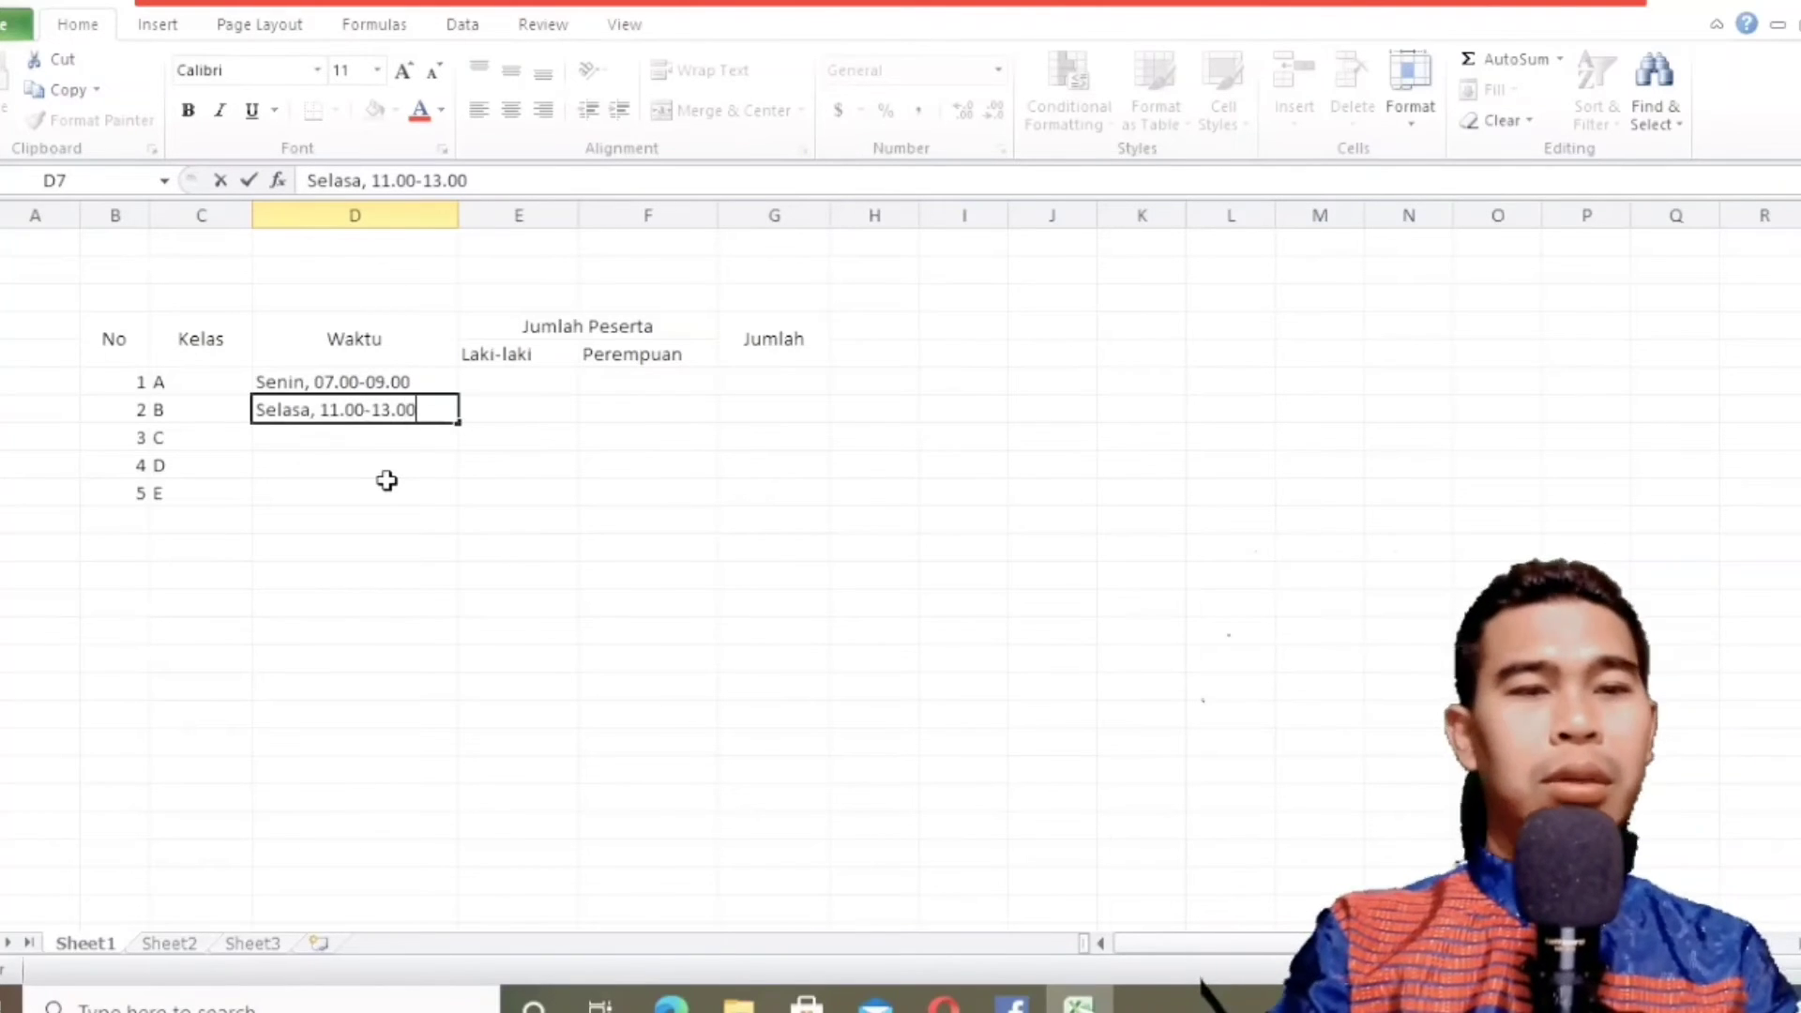
{"action": "key", "text": "Return"}
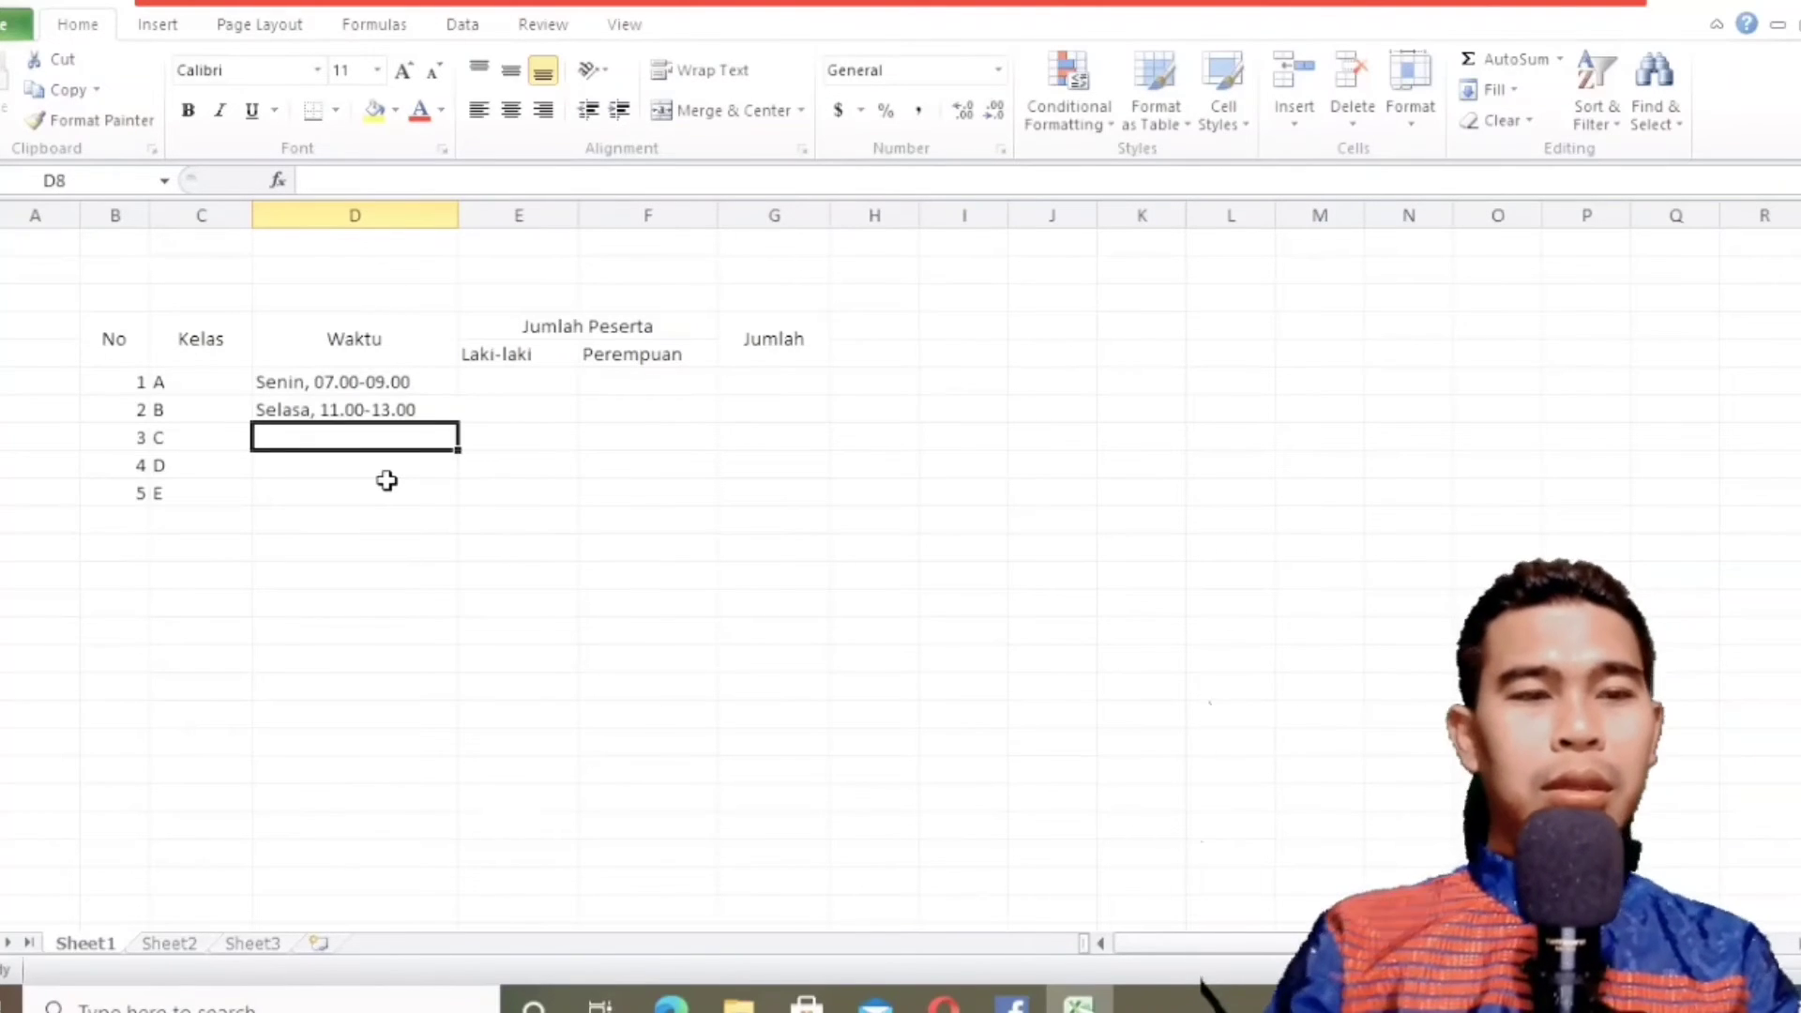
Check the textbook's third row and enter the time "Senin, 09.00-11.00" for class C in D8.
{"action": "left_click", "coordinate": [672, 1006]}
{"action": "left_click", "coordinate": [672, 1006]}
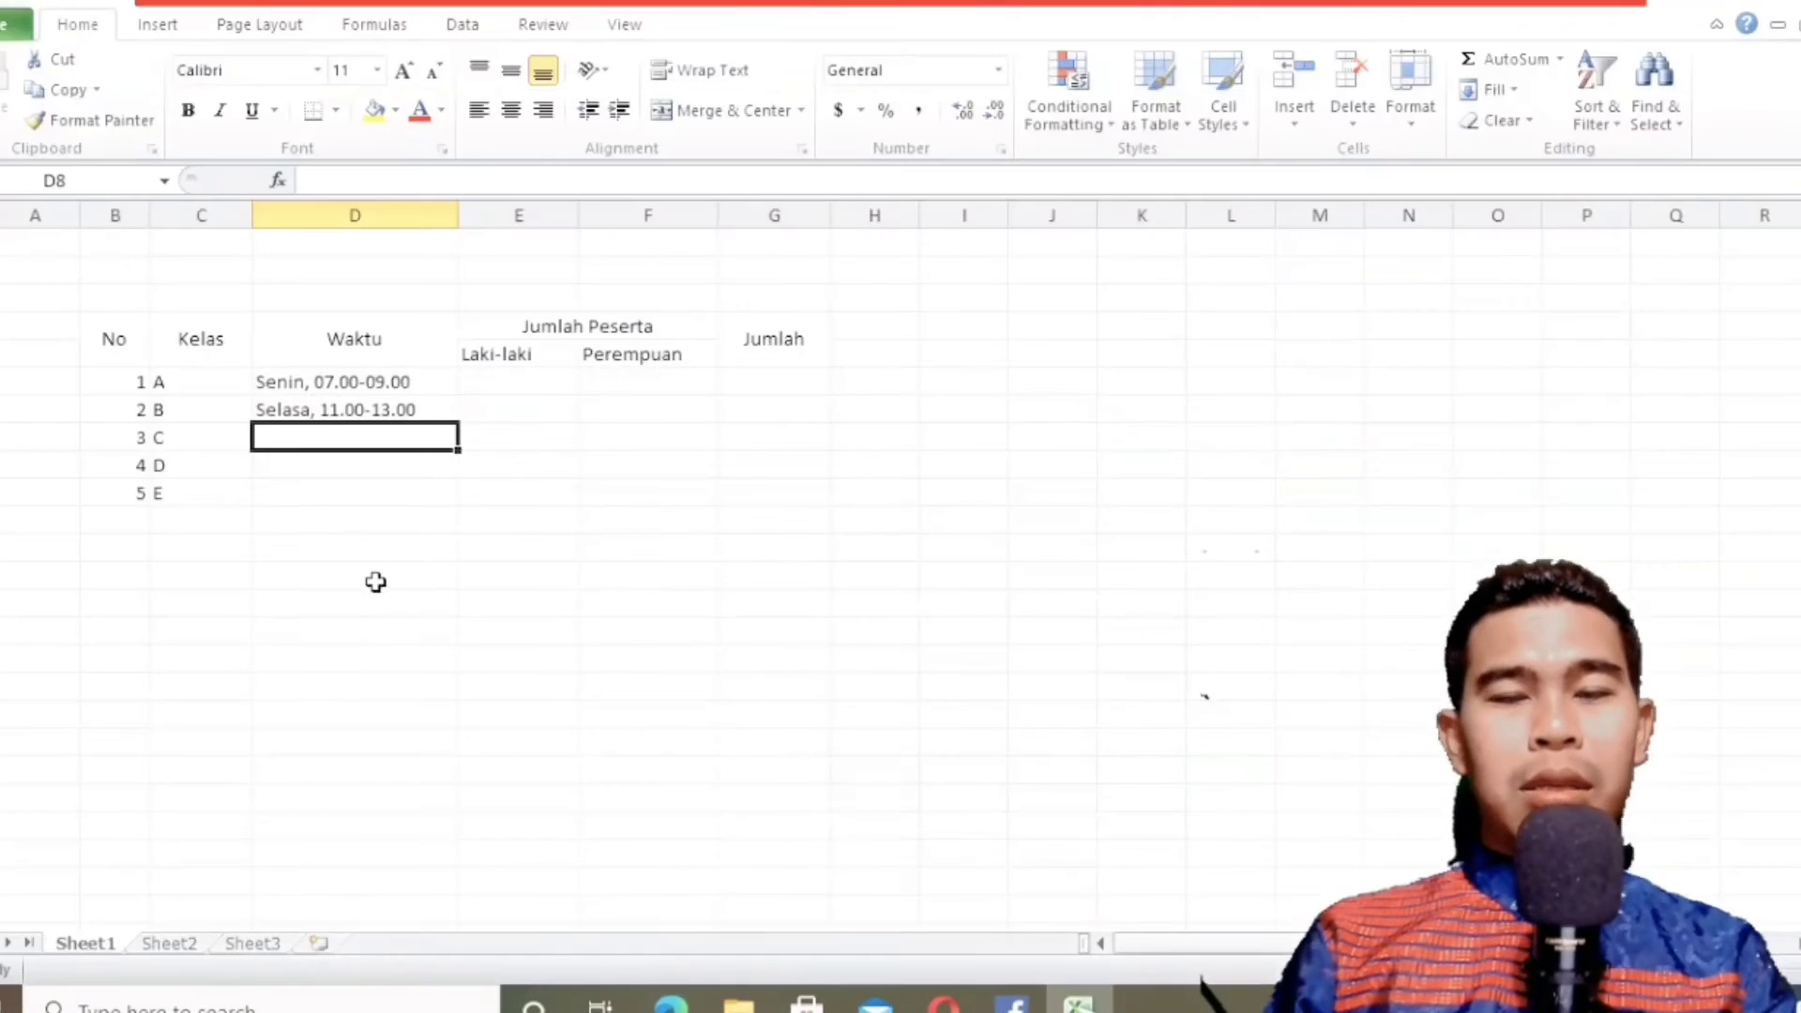
{"action": "type", "text": "Seni,"}
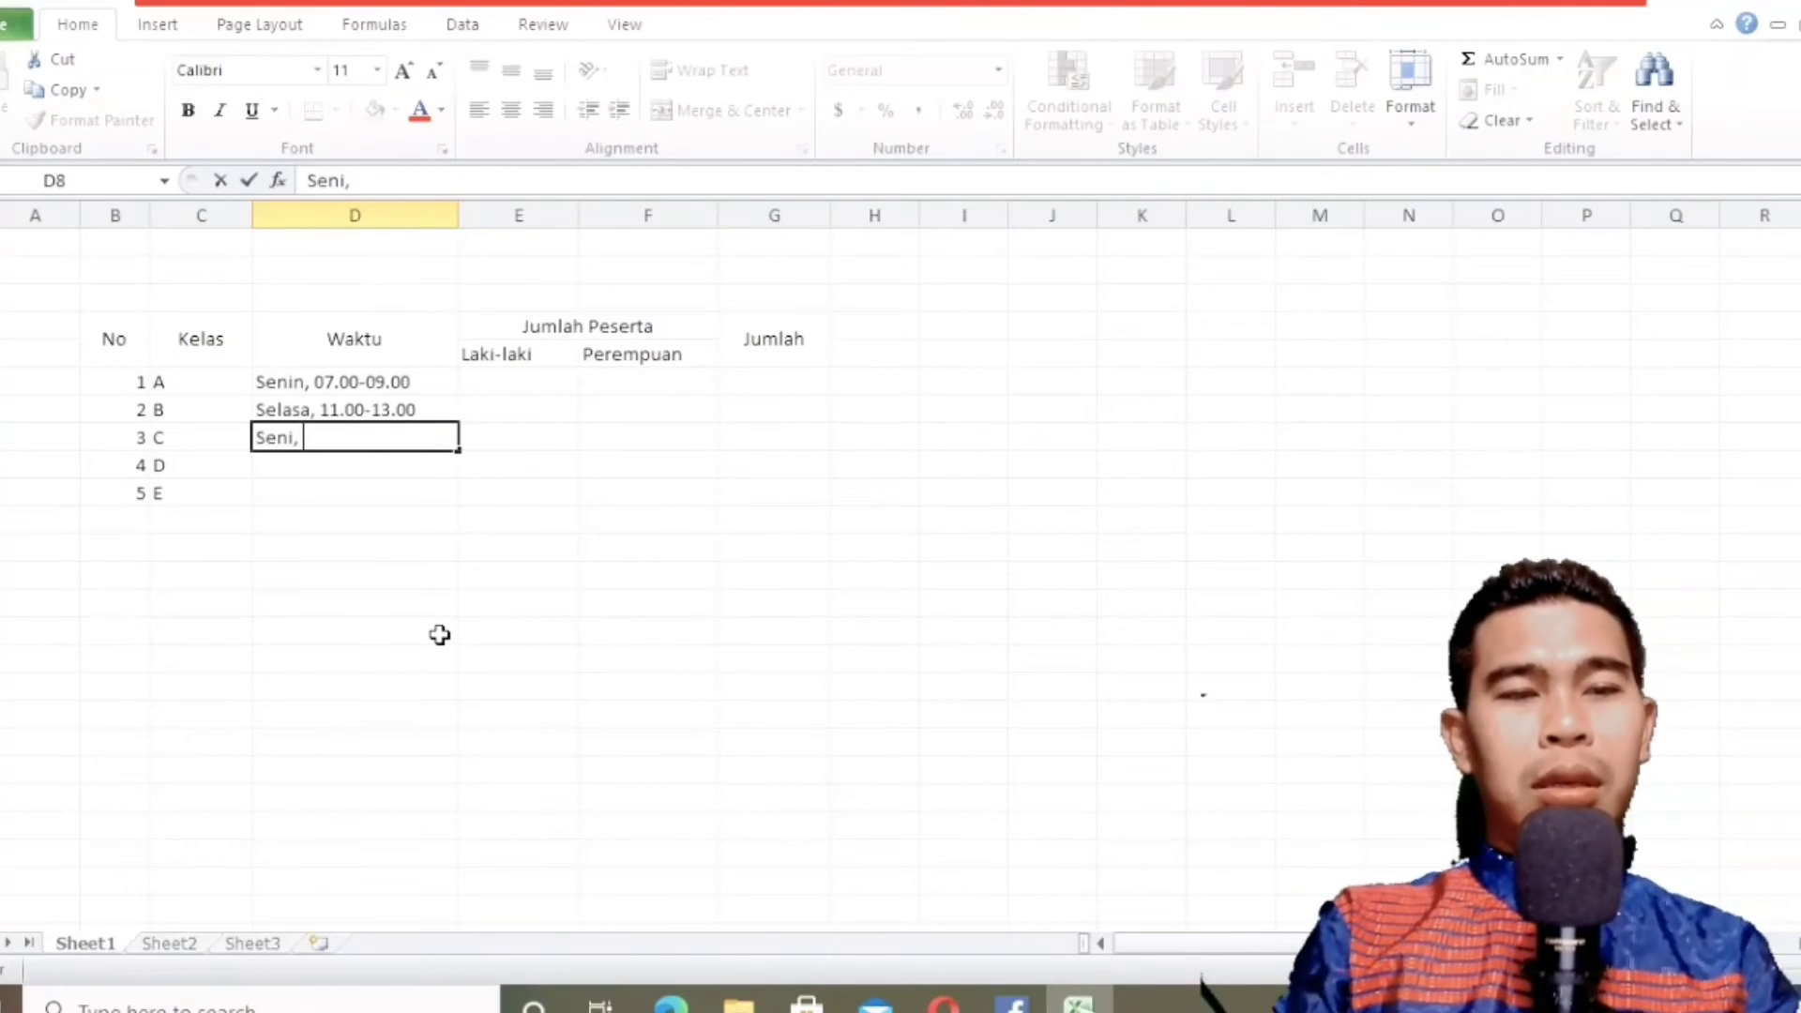
{"action": "key", "text": "BackSpace"}
{"action": "type", "text": "n, "}
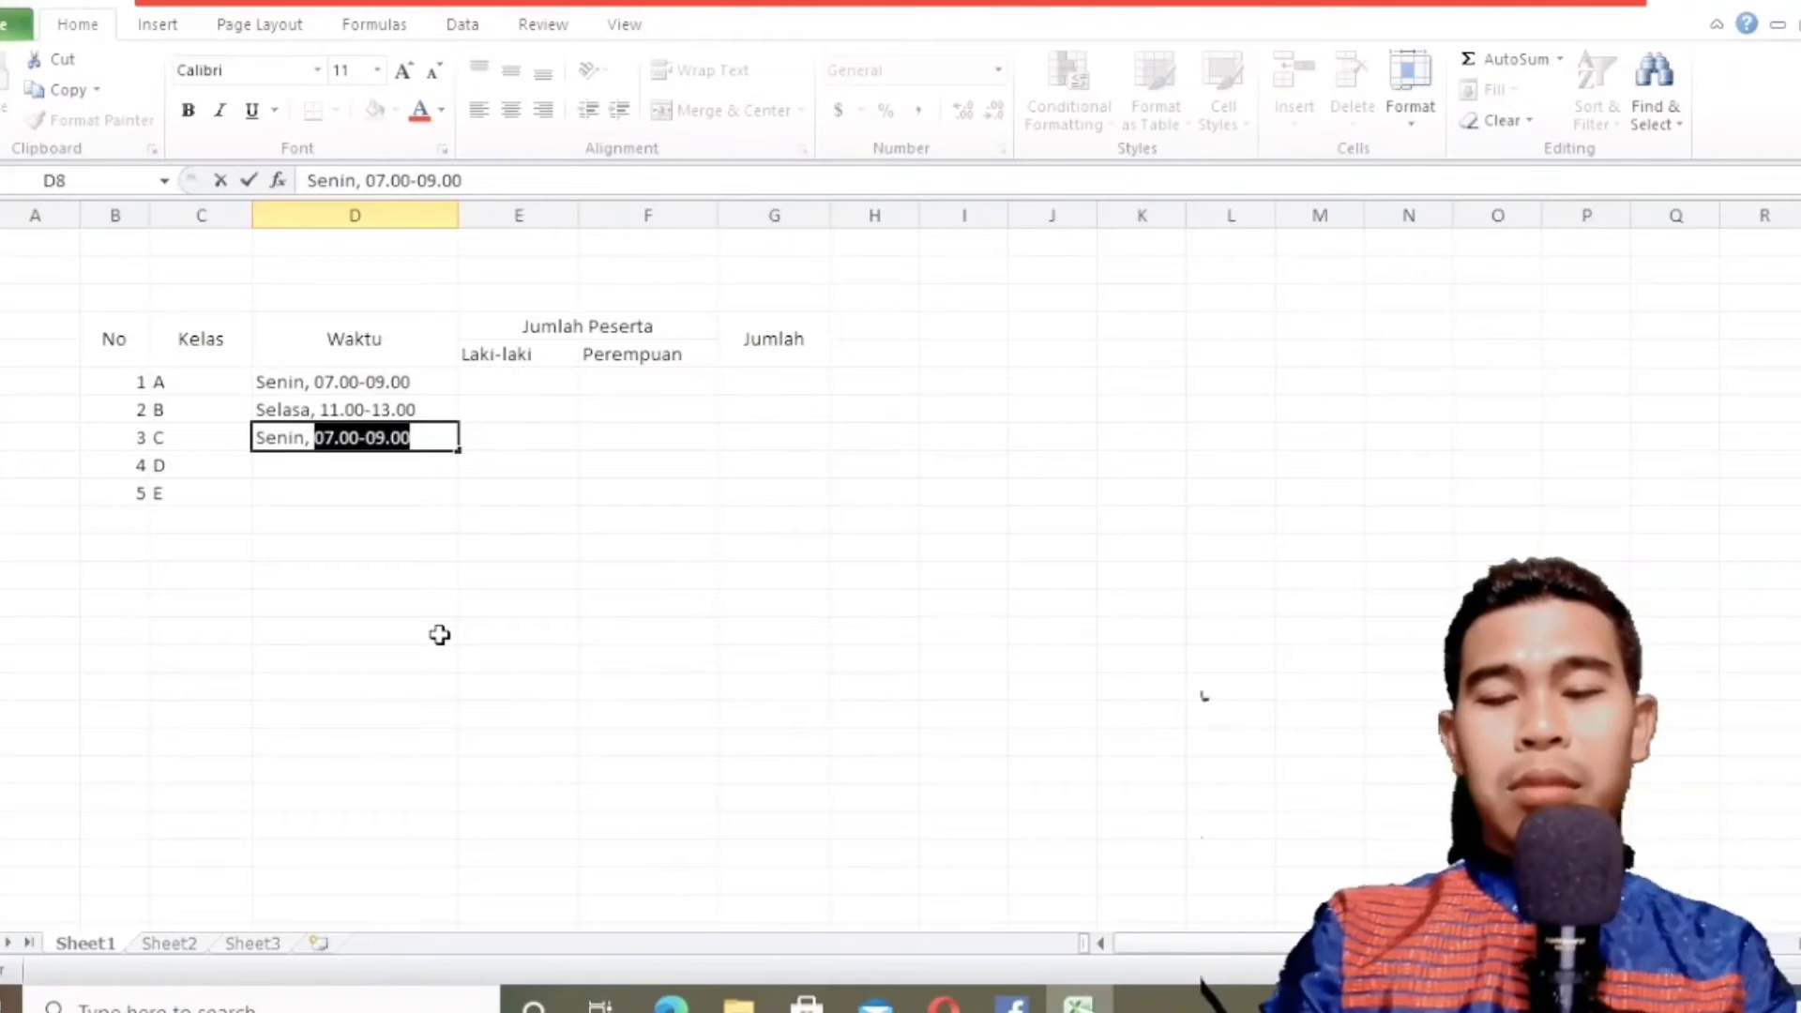
{"action": "type", "text": "09.00-11.00"}
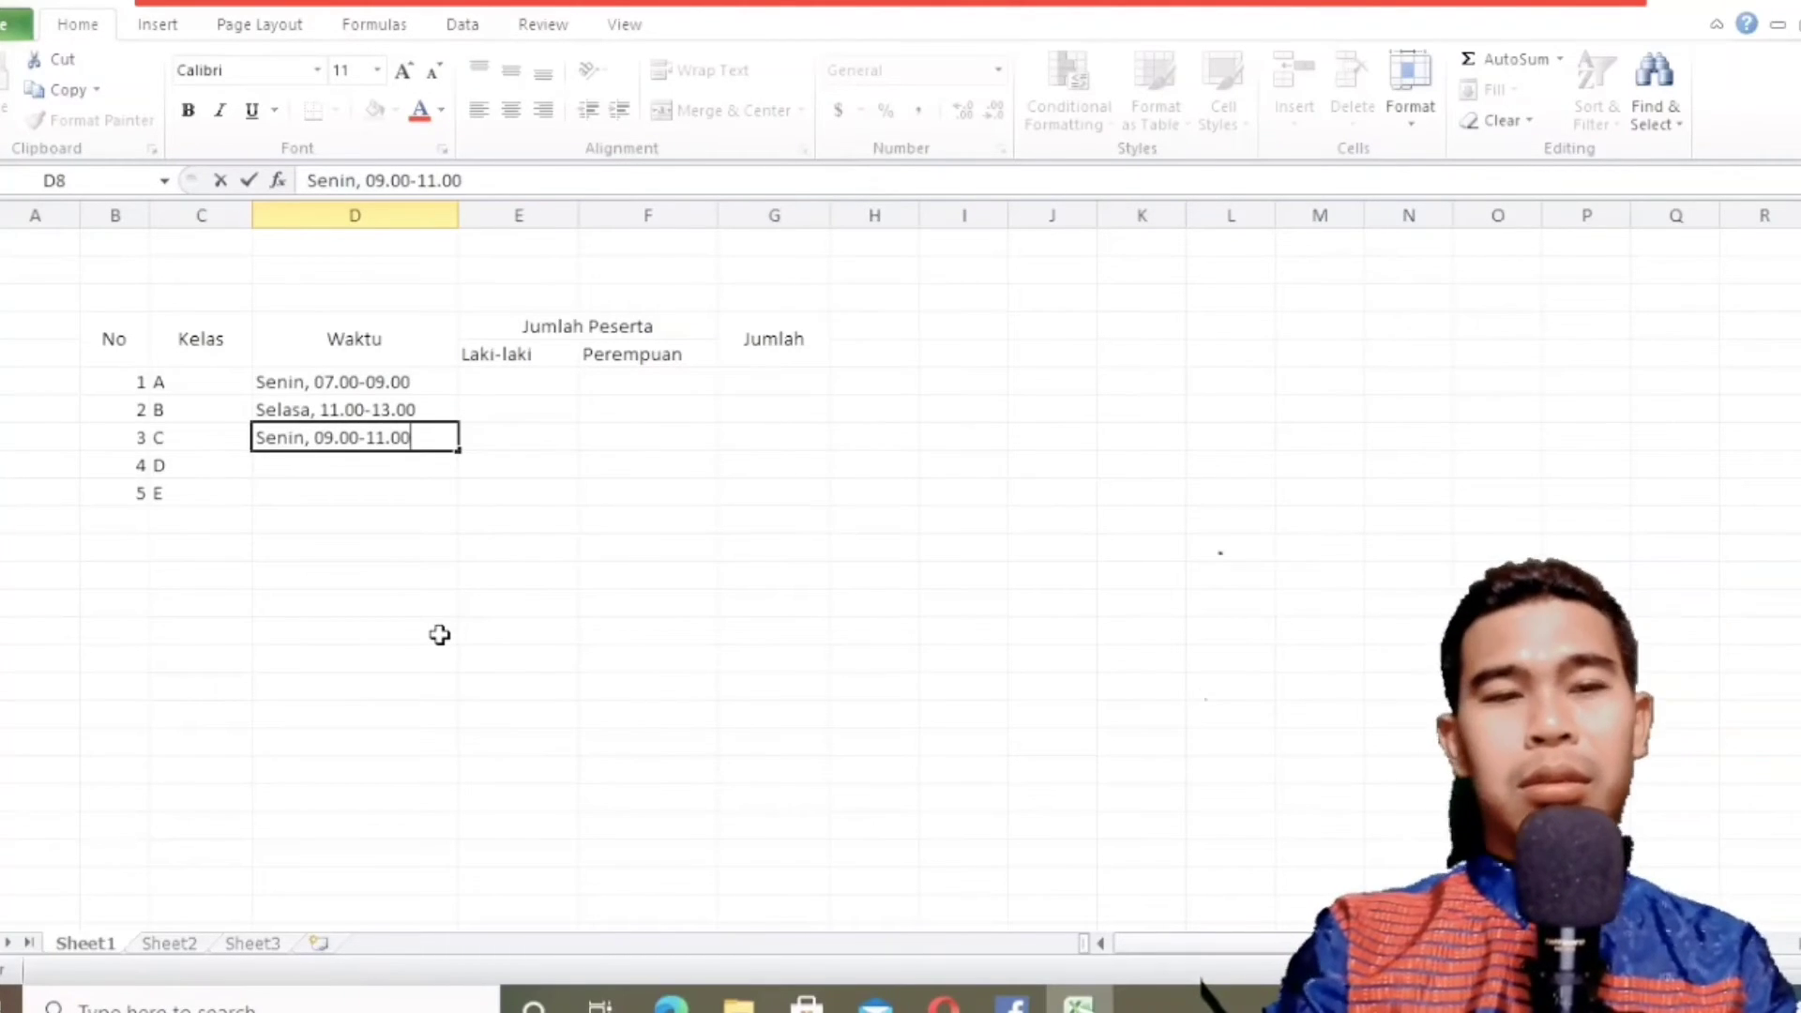
{"action": "key", "text": "Return"}
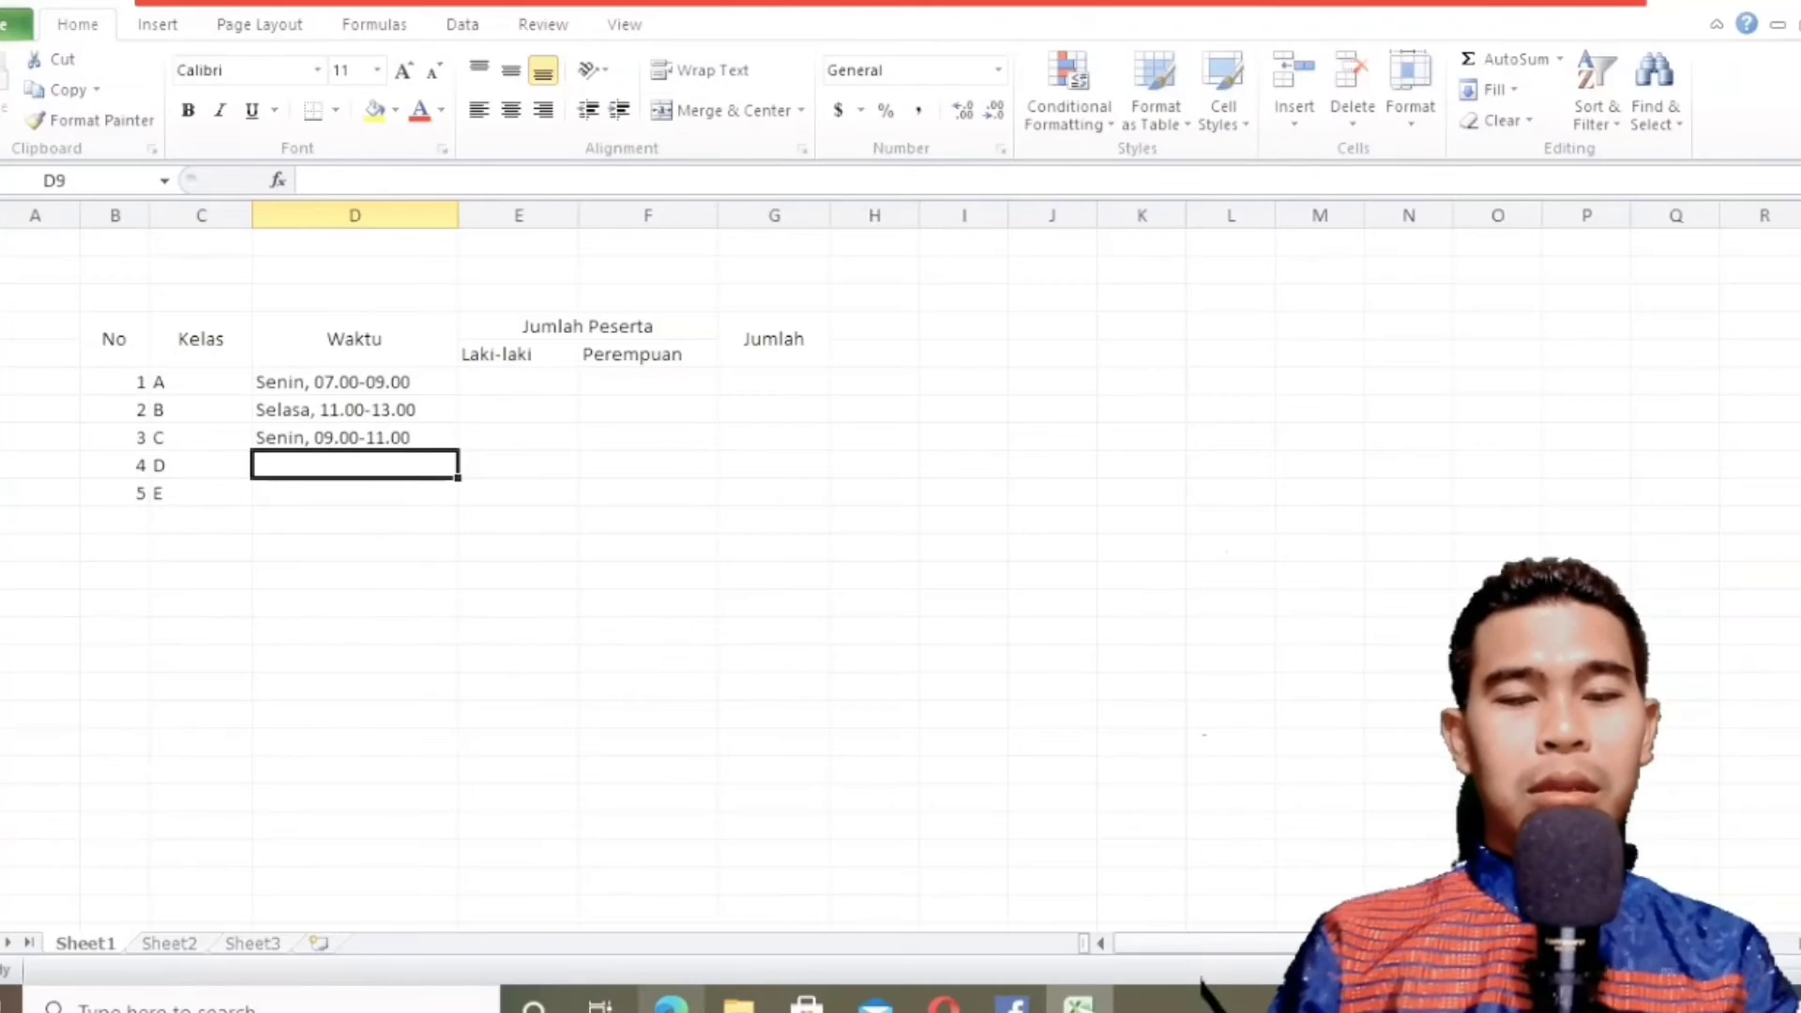
Check the textbook's fourth row and enter the time "Rabu, 07.00-09.00" for class D in D9.
{"action": "left_click", "coordinate": [670, 1004]}
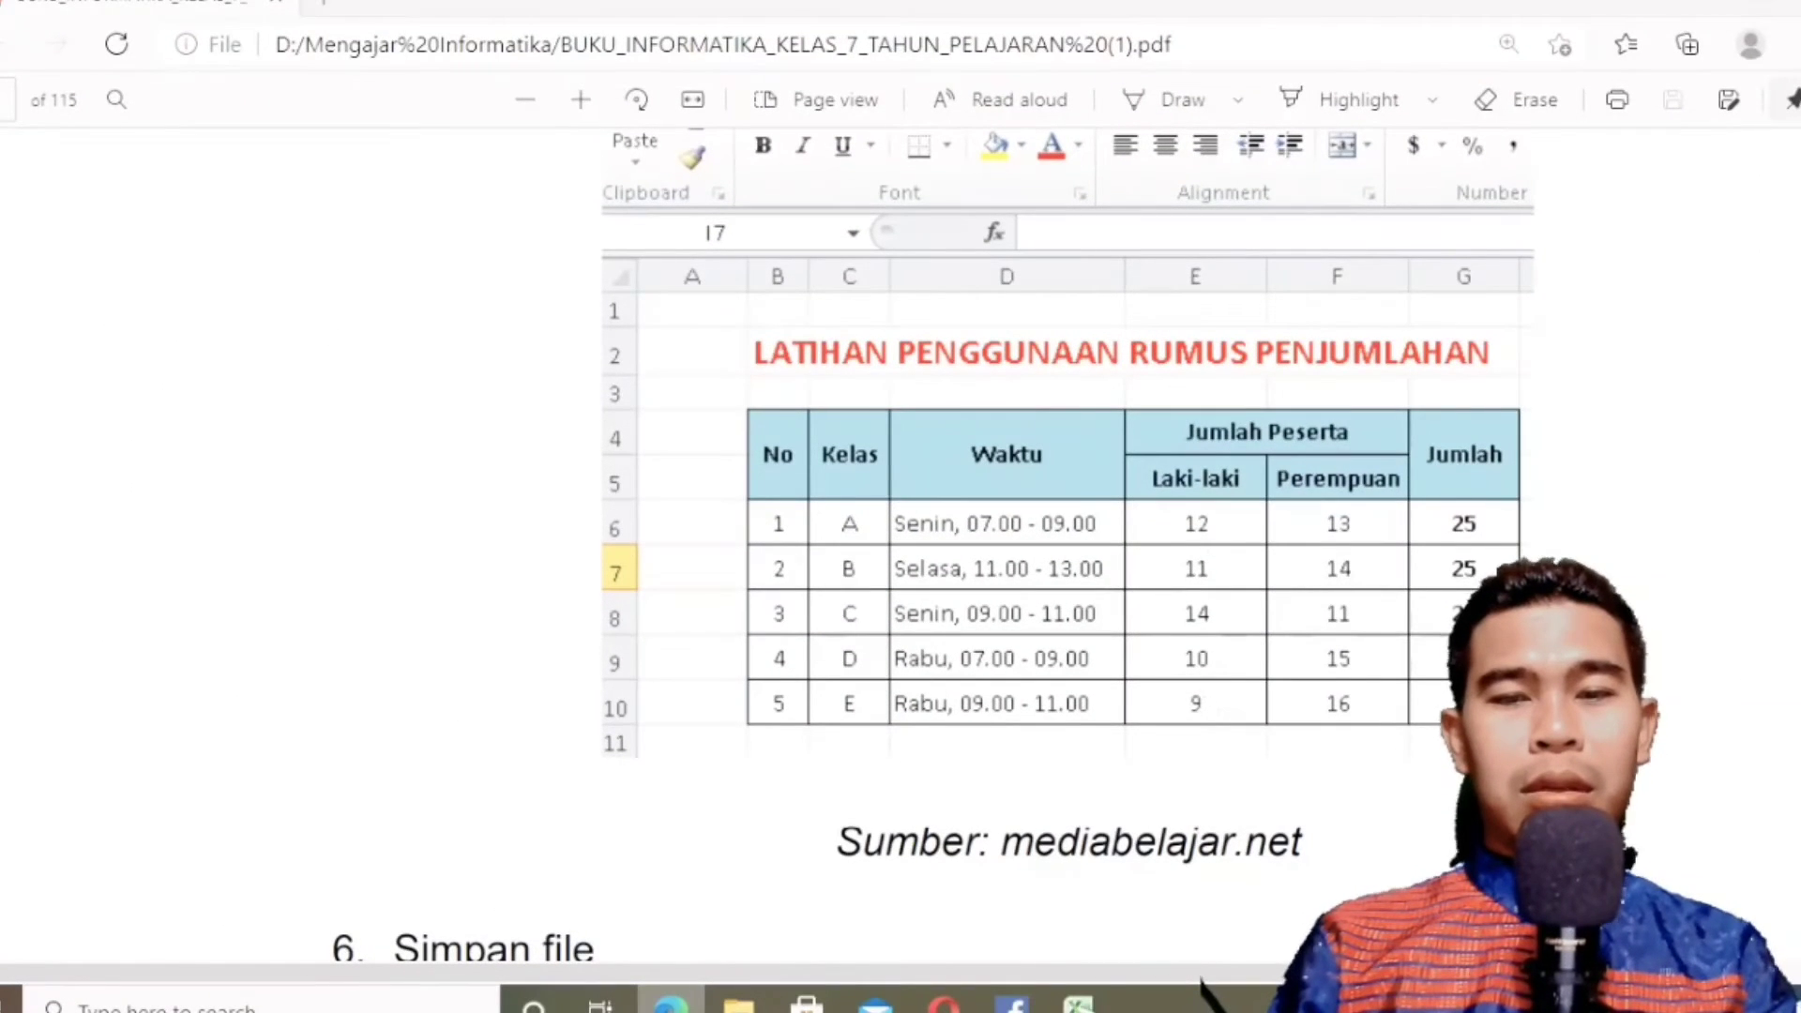
{"action": "left_click", "coordinate": [1079, 1004]}
{"action": "type", "text": "Ra"}
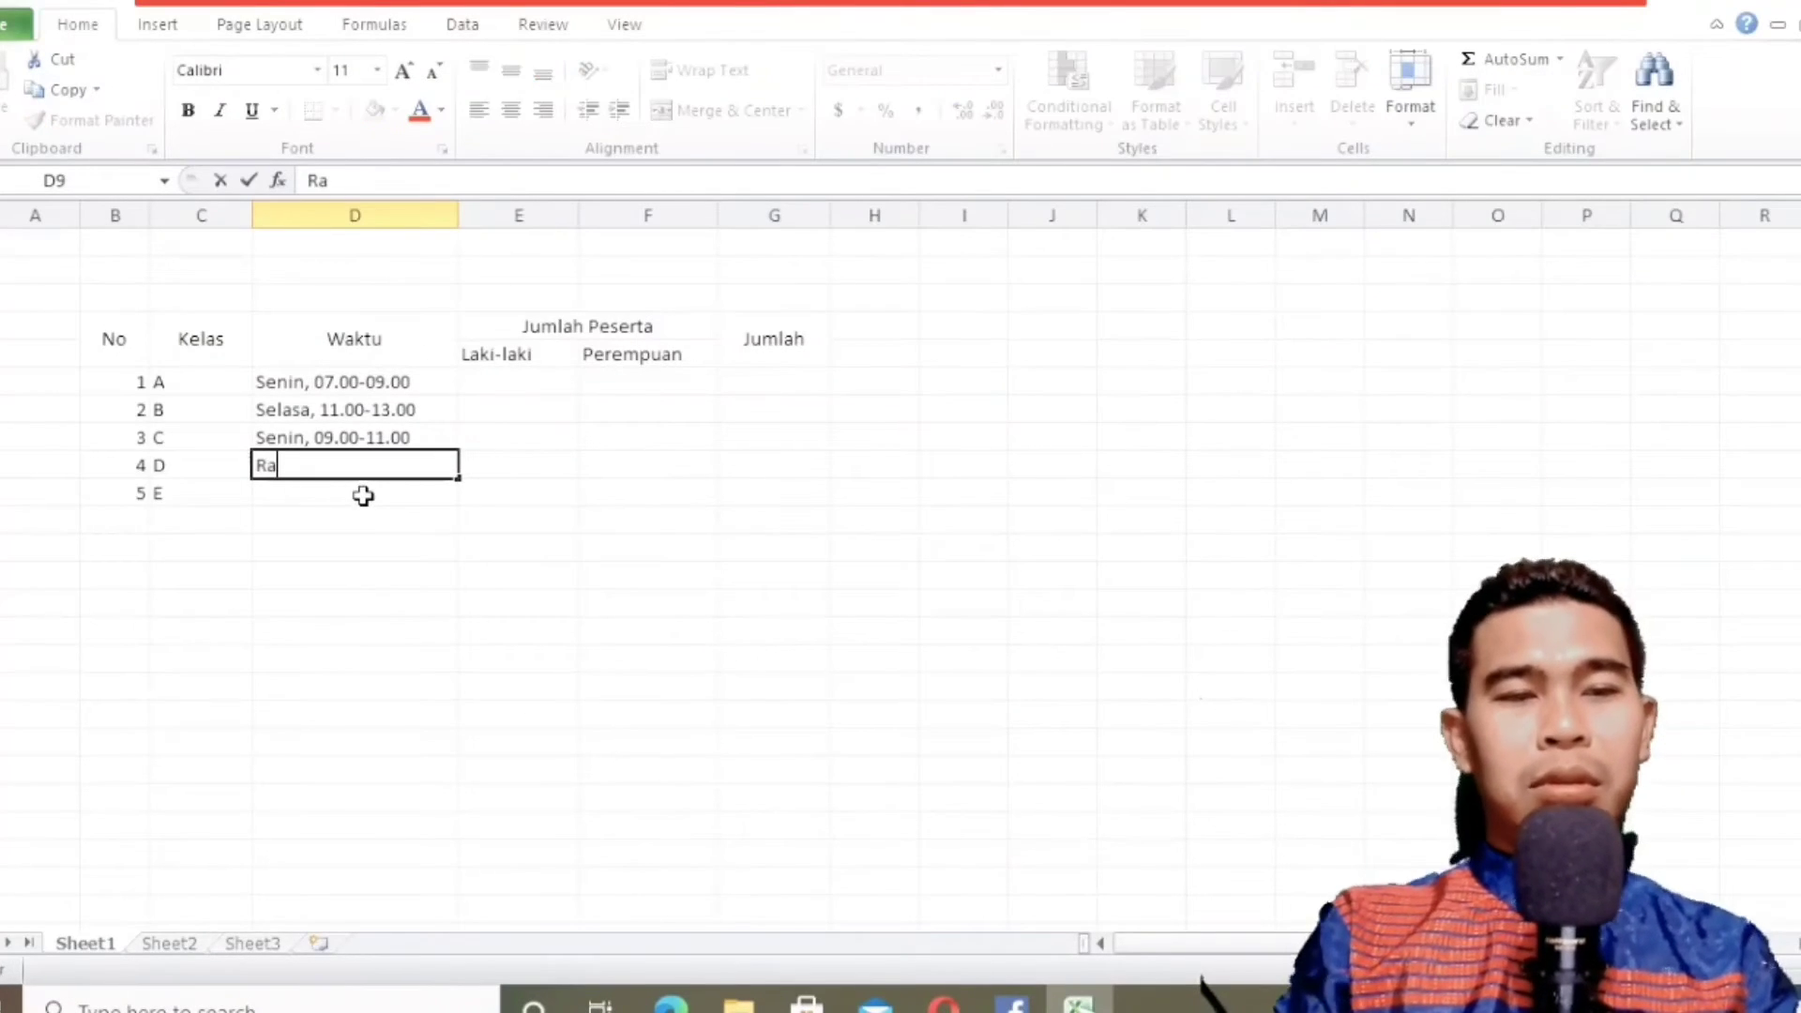
{"action": "type", "text": "bu, 07"}
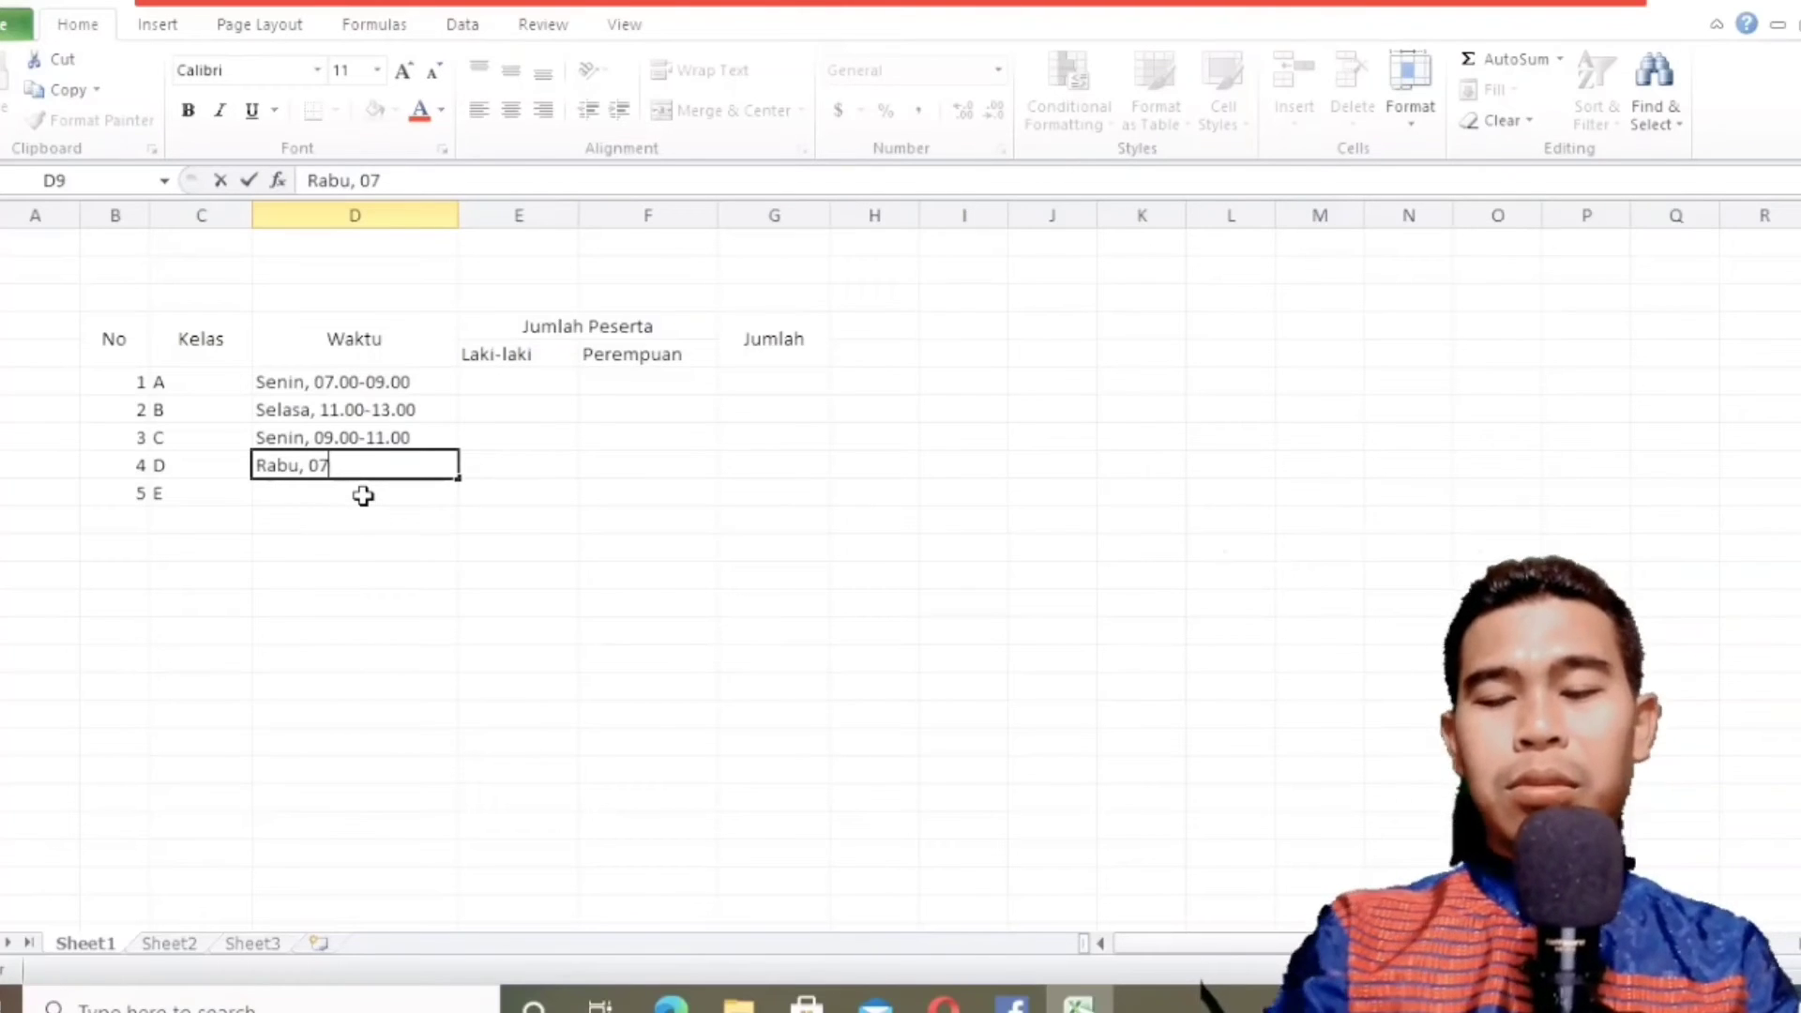
{"action": "type", "text": ".00-"}
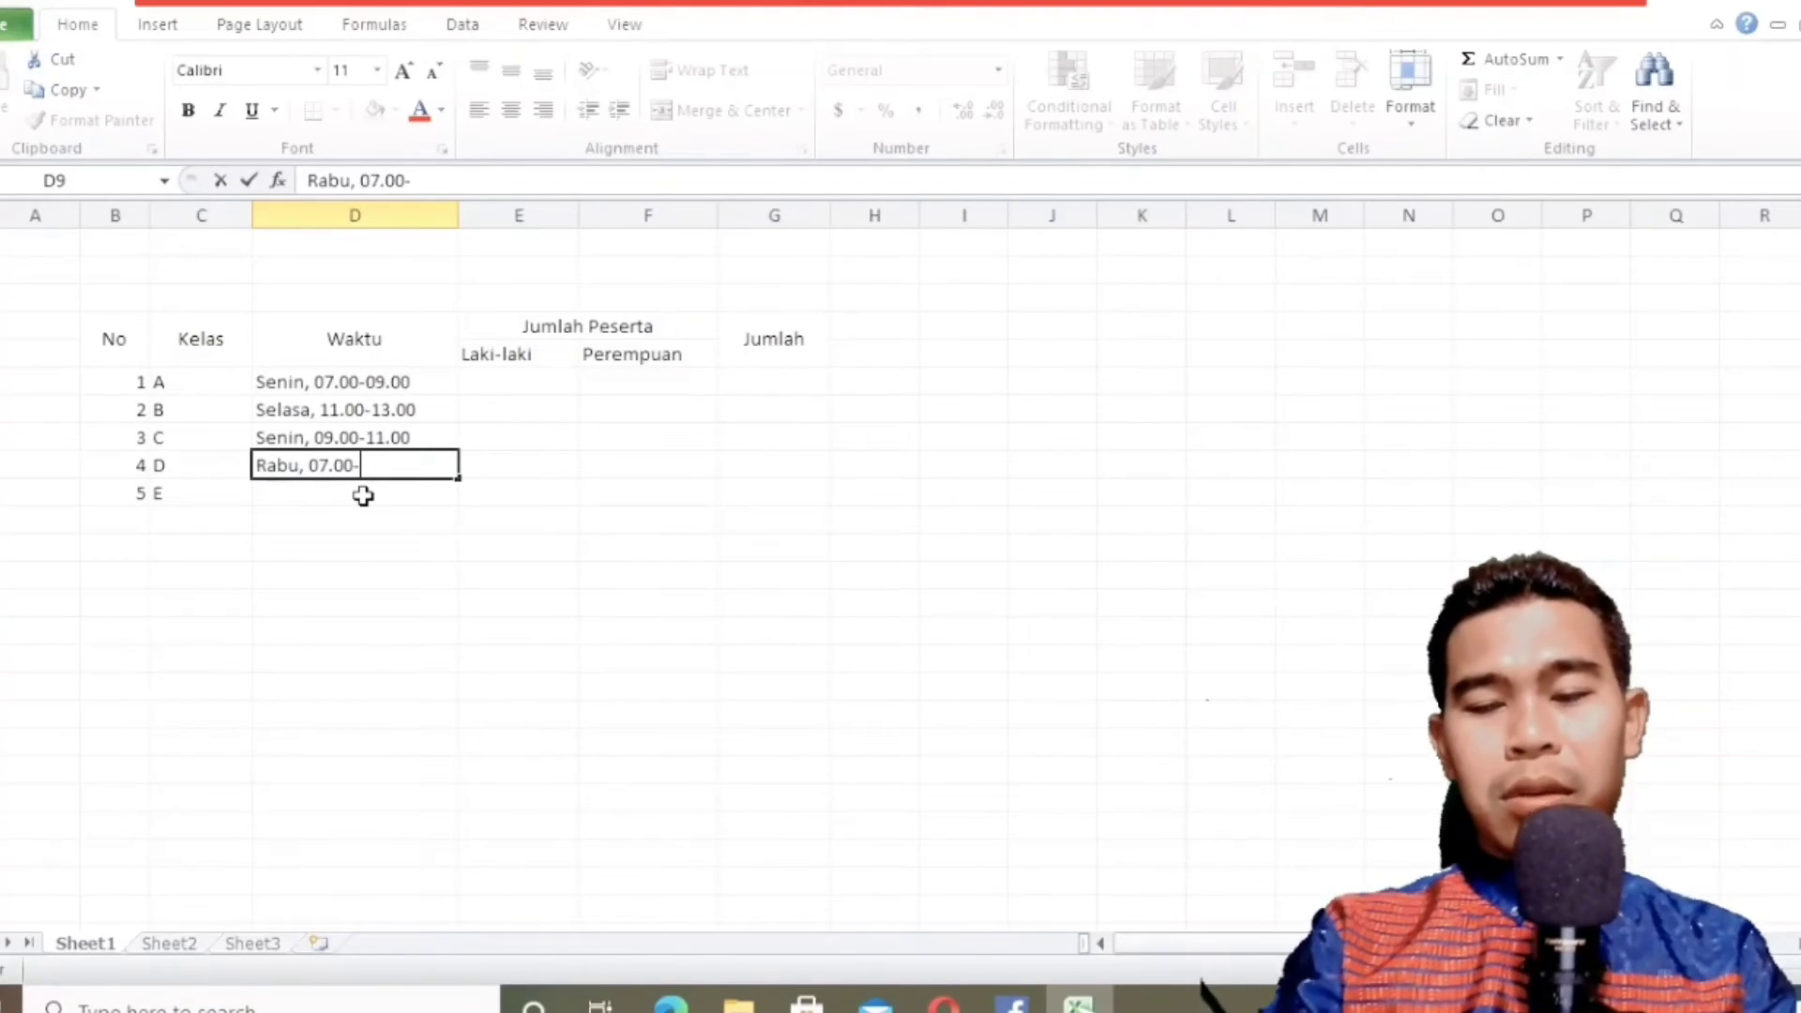
{"action": "type", "text": "09.00"}
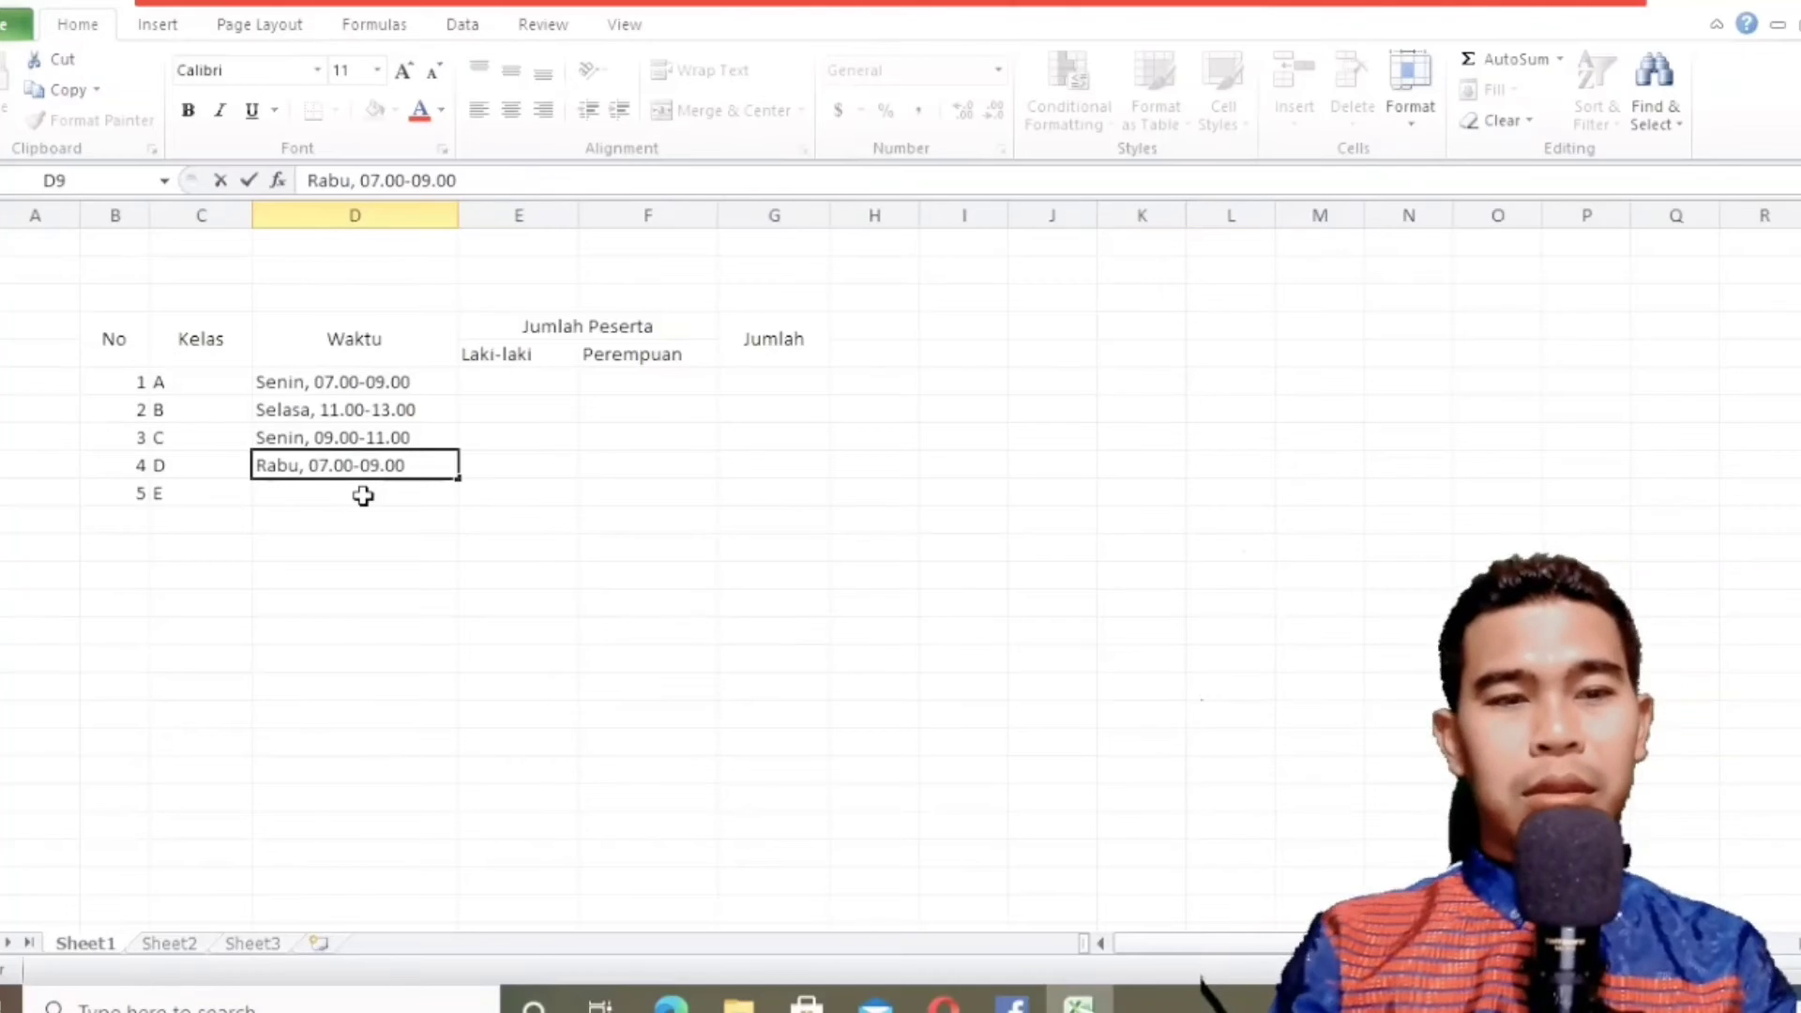
{"action": "key", "text": "Return"}
Check the textbook's fifth row and enter the time "Rabu, 09.00-11.00" for class E in D10.
{"action": "left_click", "coordinate": [670, 1002]}
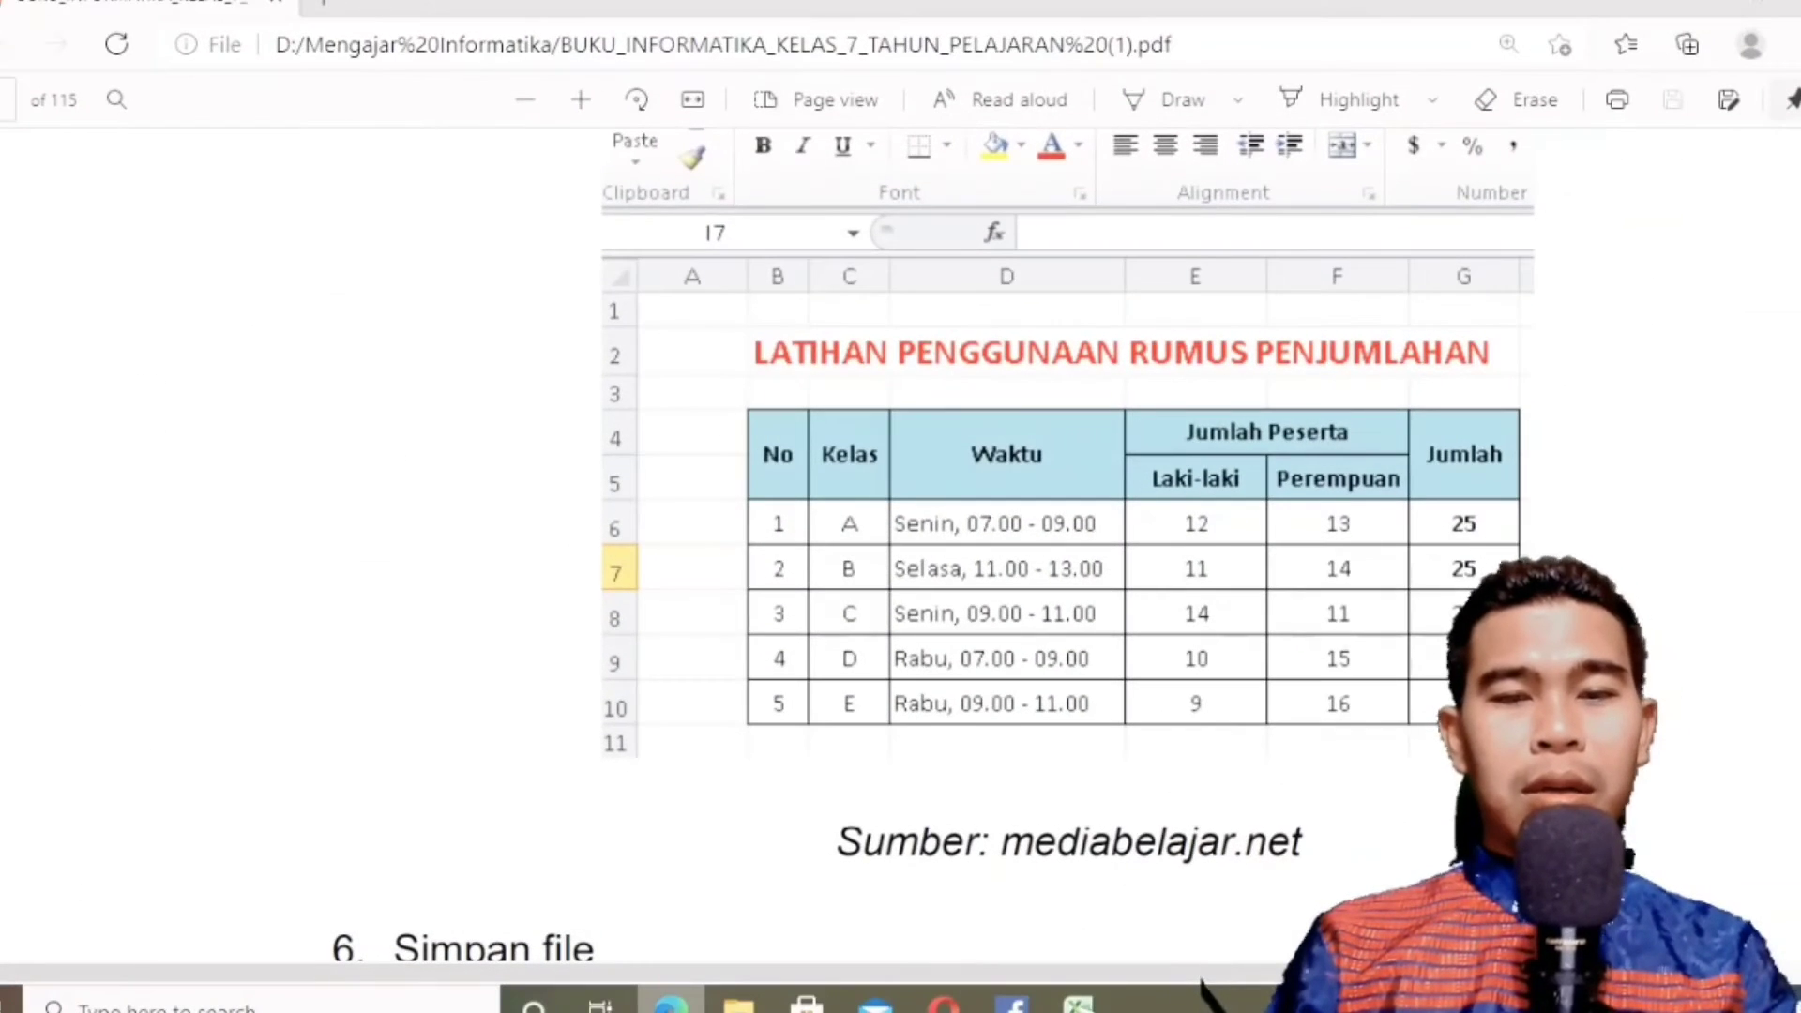
{"action": "key", "text": "alt+Tab"}
{"action": "type", "text": "Rab"}
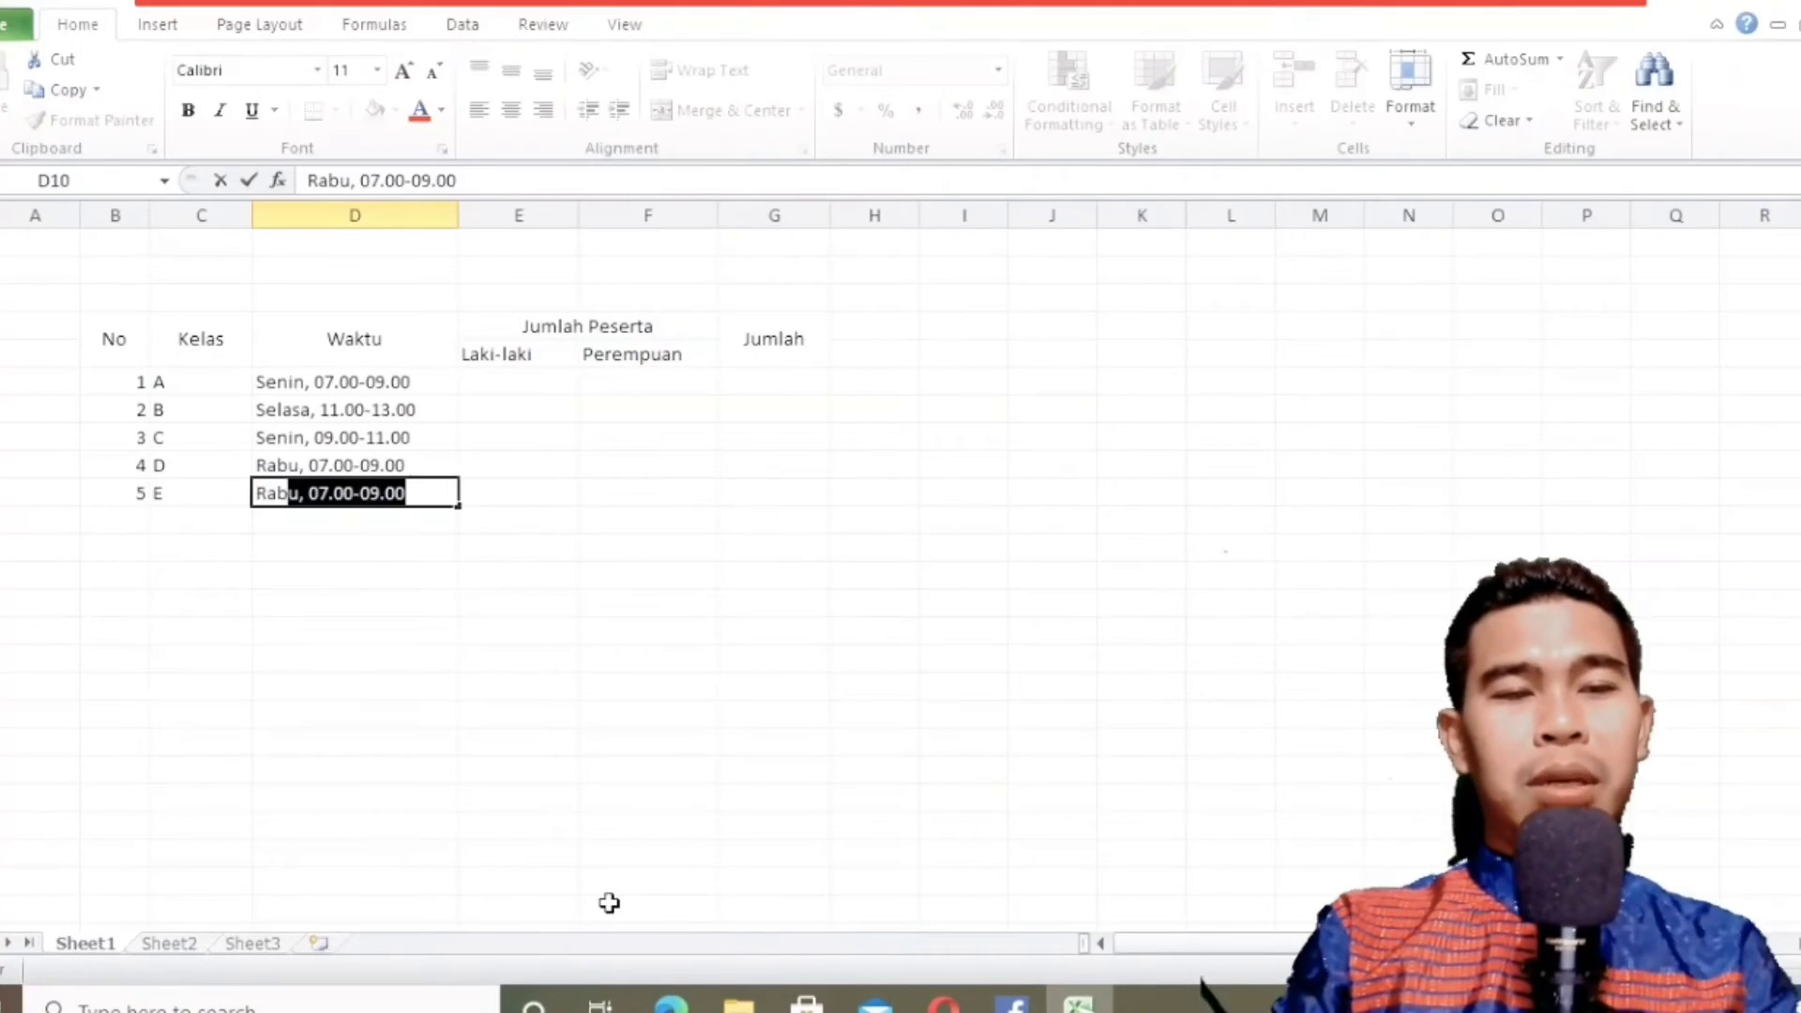
{"action": "type", "text": "u, 09"}
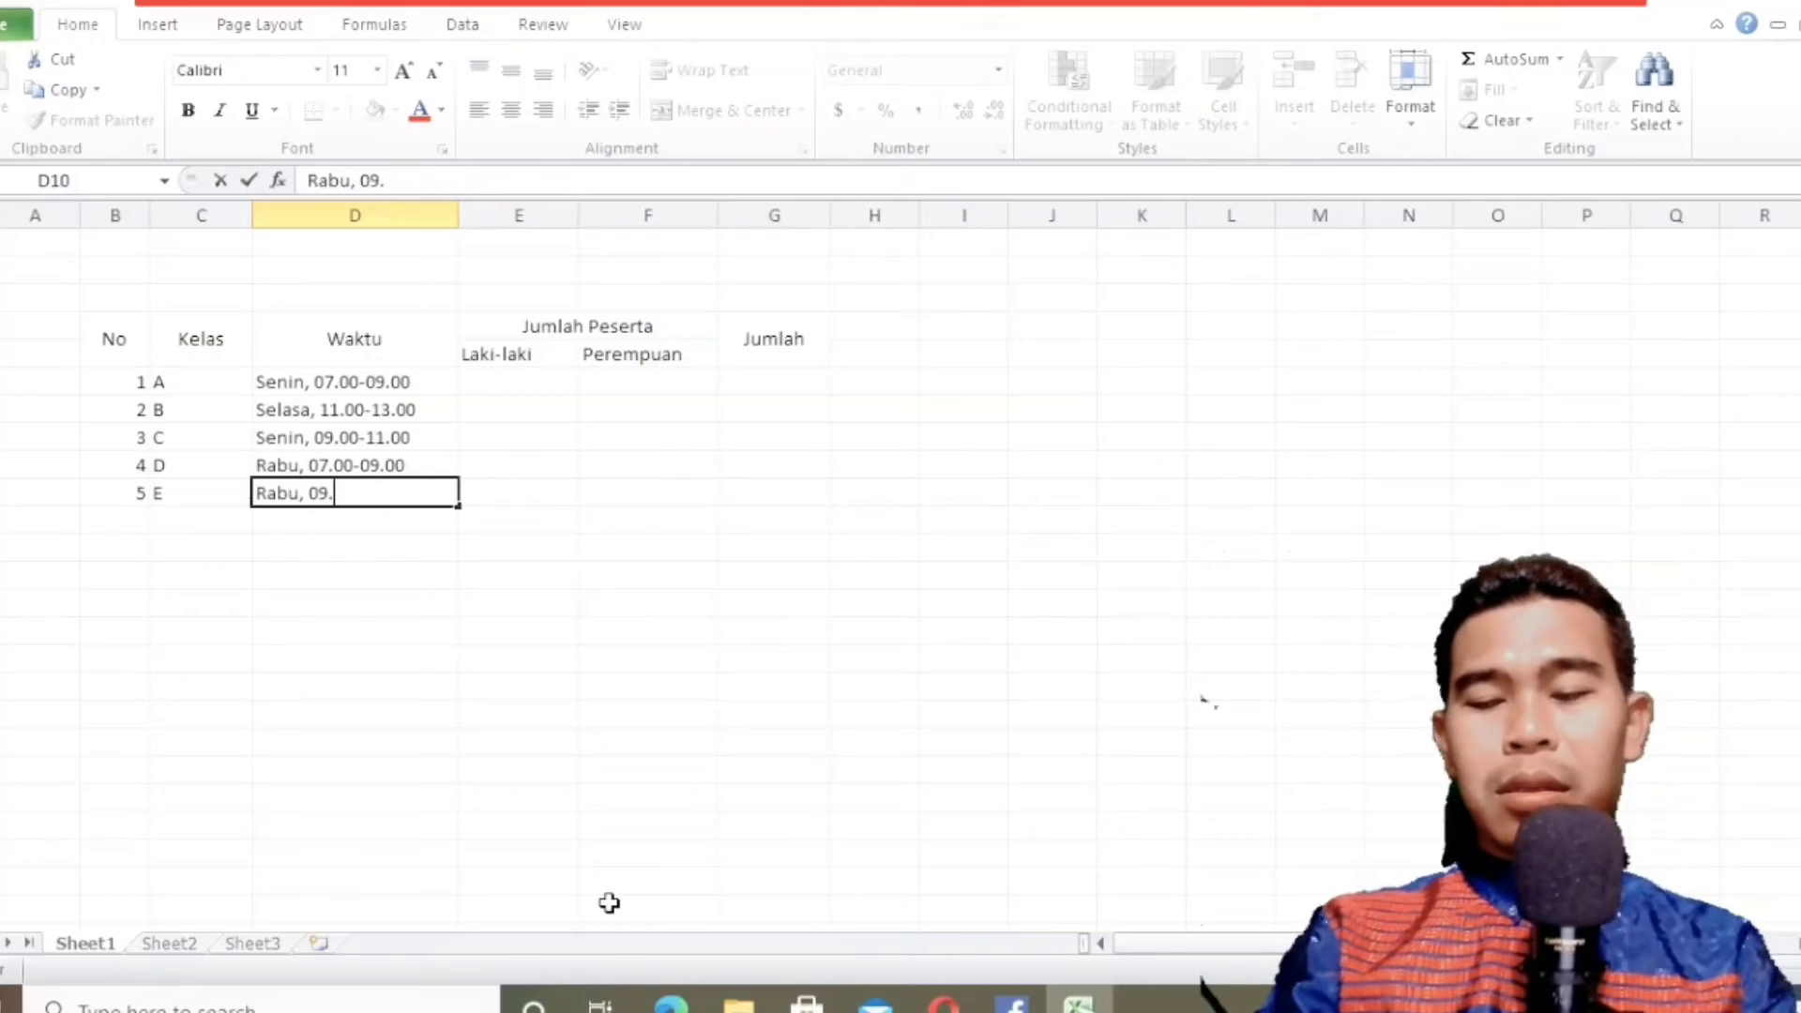
{"action": "type", "text": ".00"}
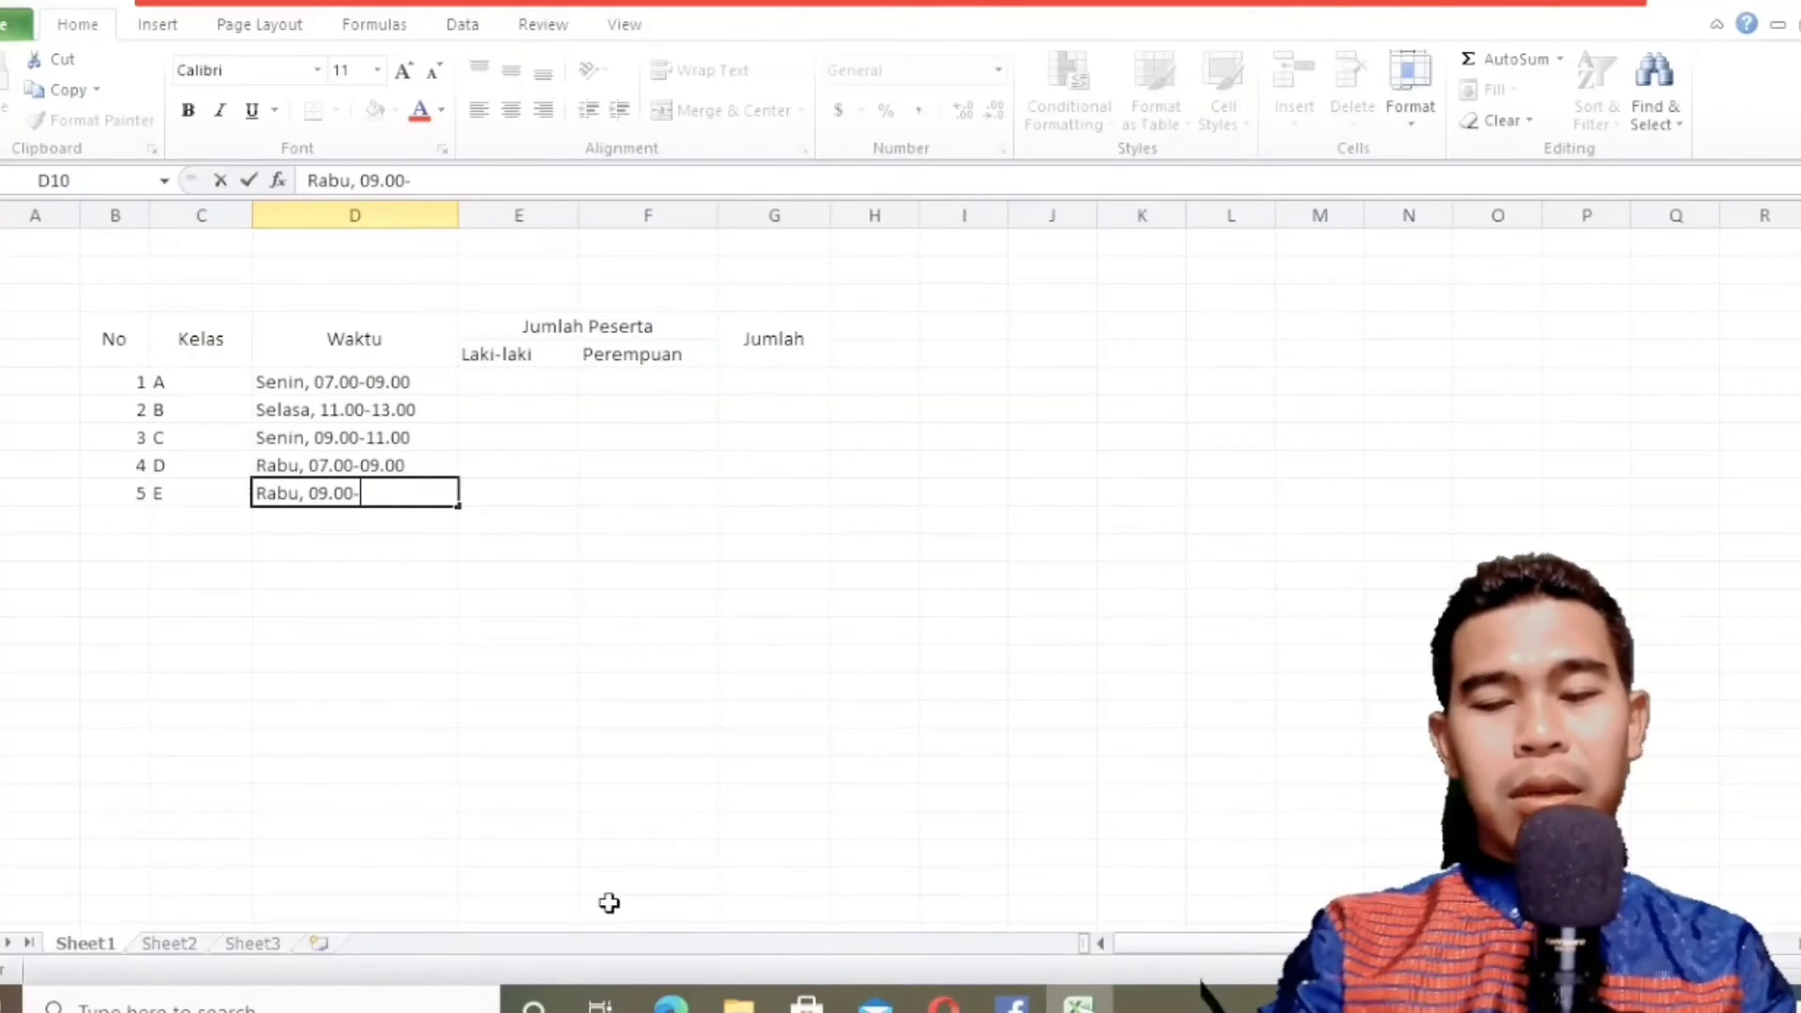
{"action": "type", "text": "-11.00"}
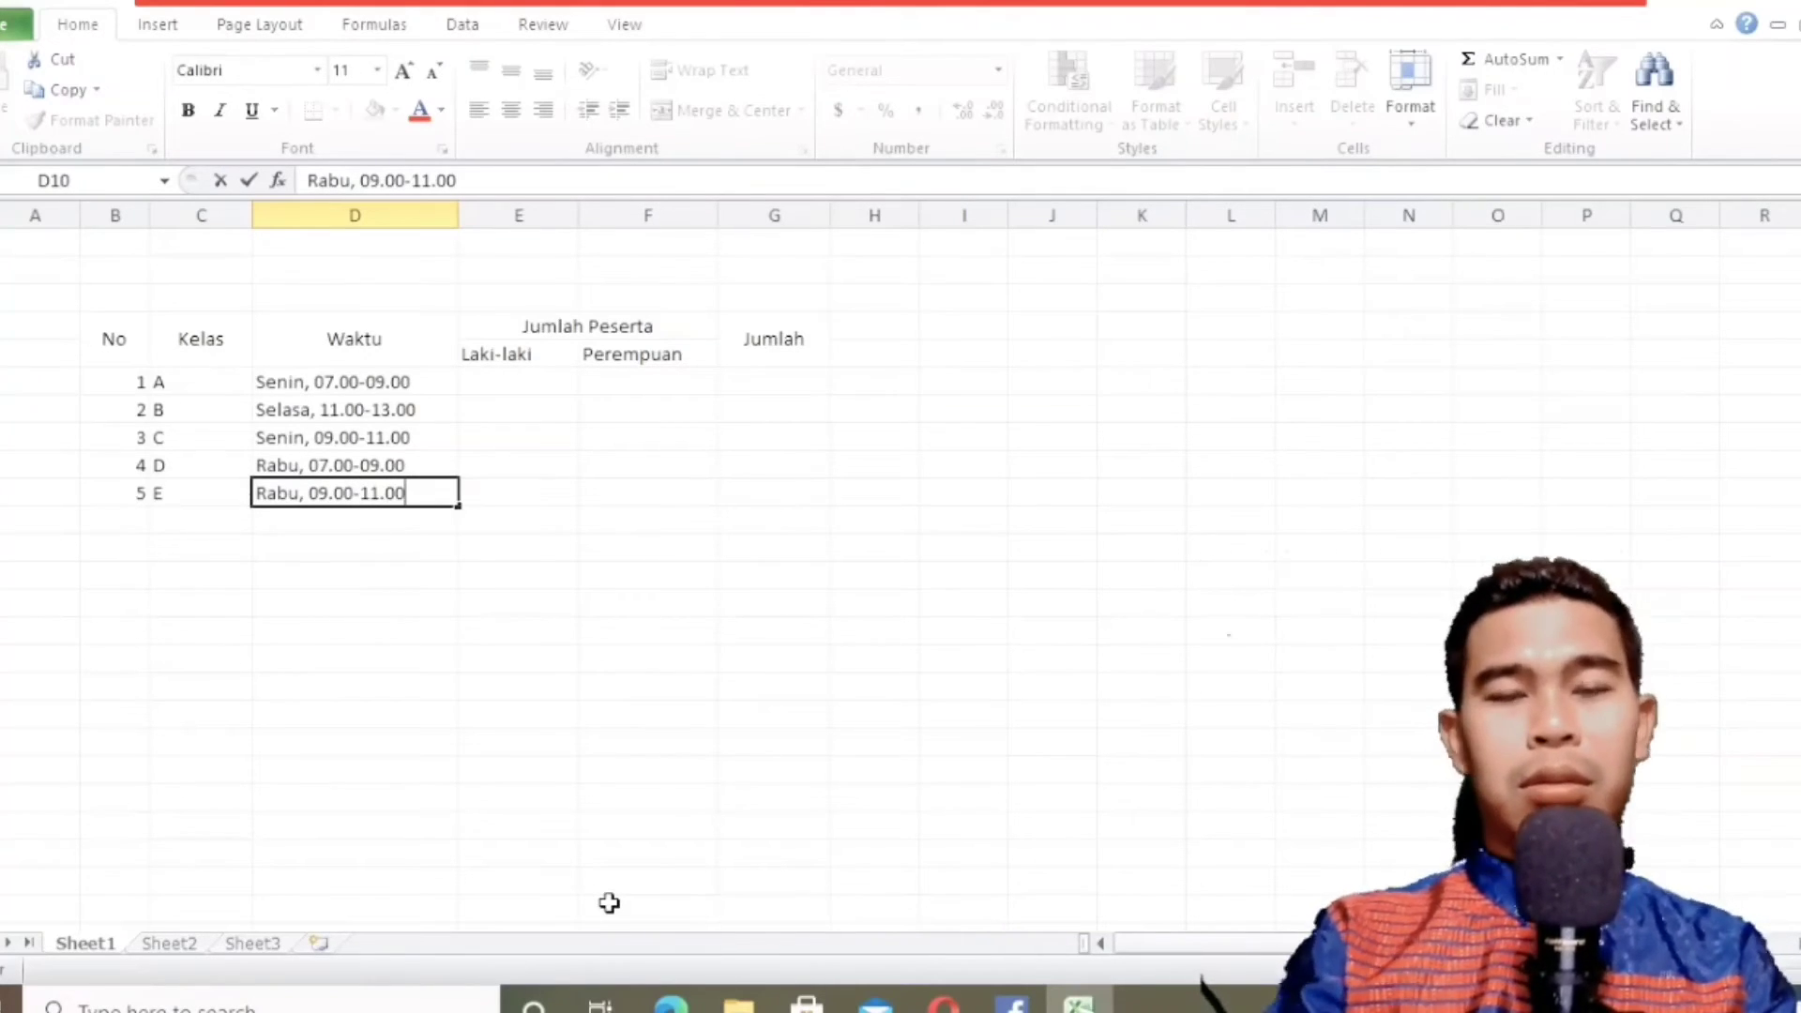
{"action": "key", "text": "Return"}
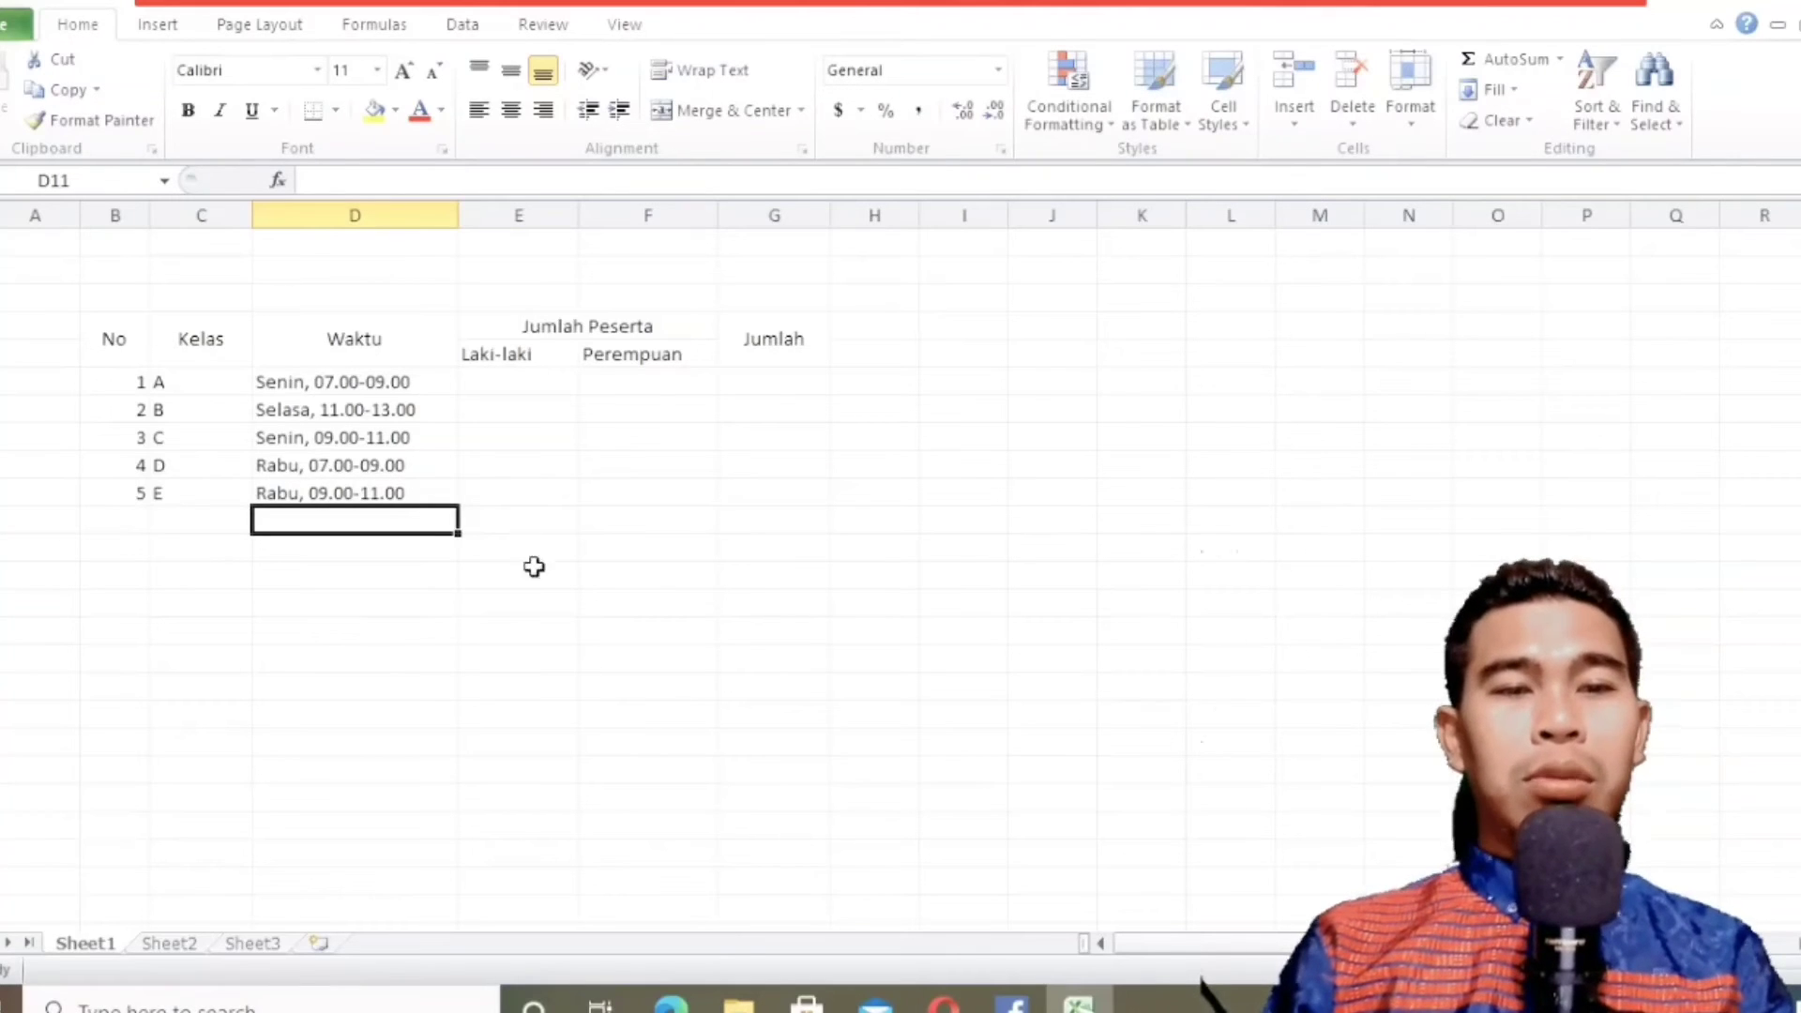
Check the textbook table and enter the Laki-laki counts 12, 11 and 14 for classes A to C in E6:E8.
{"action": "left_click", "coordinate": [671, 1002]}
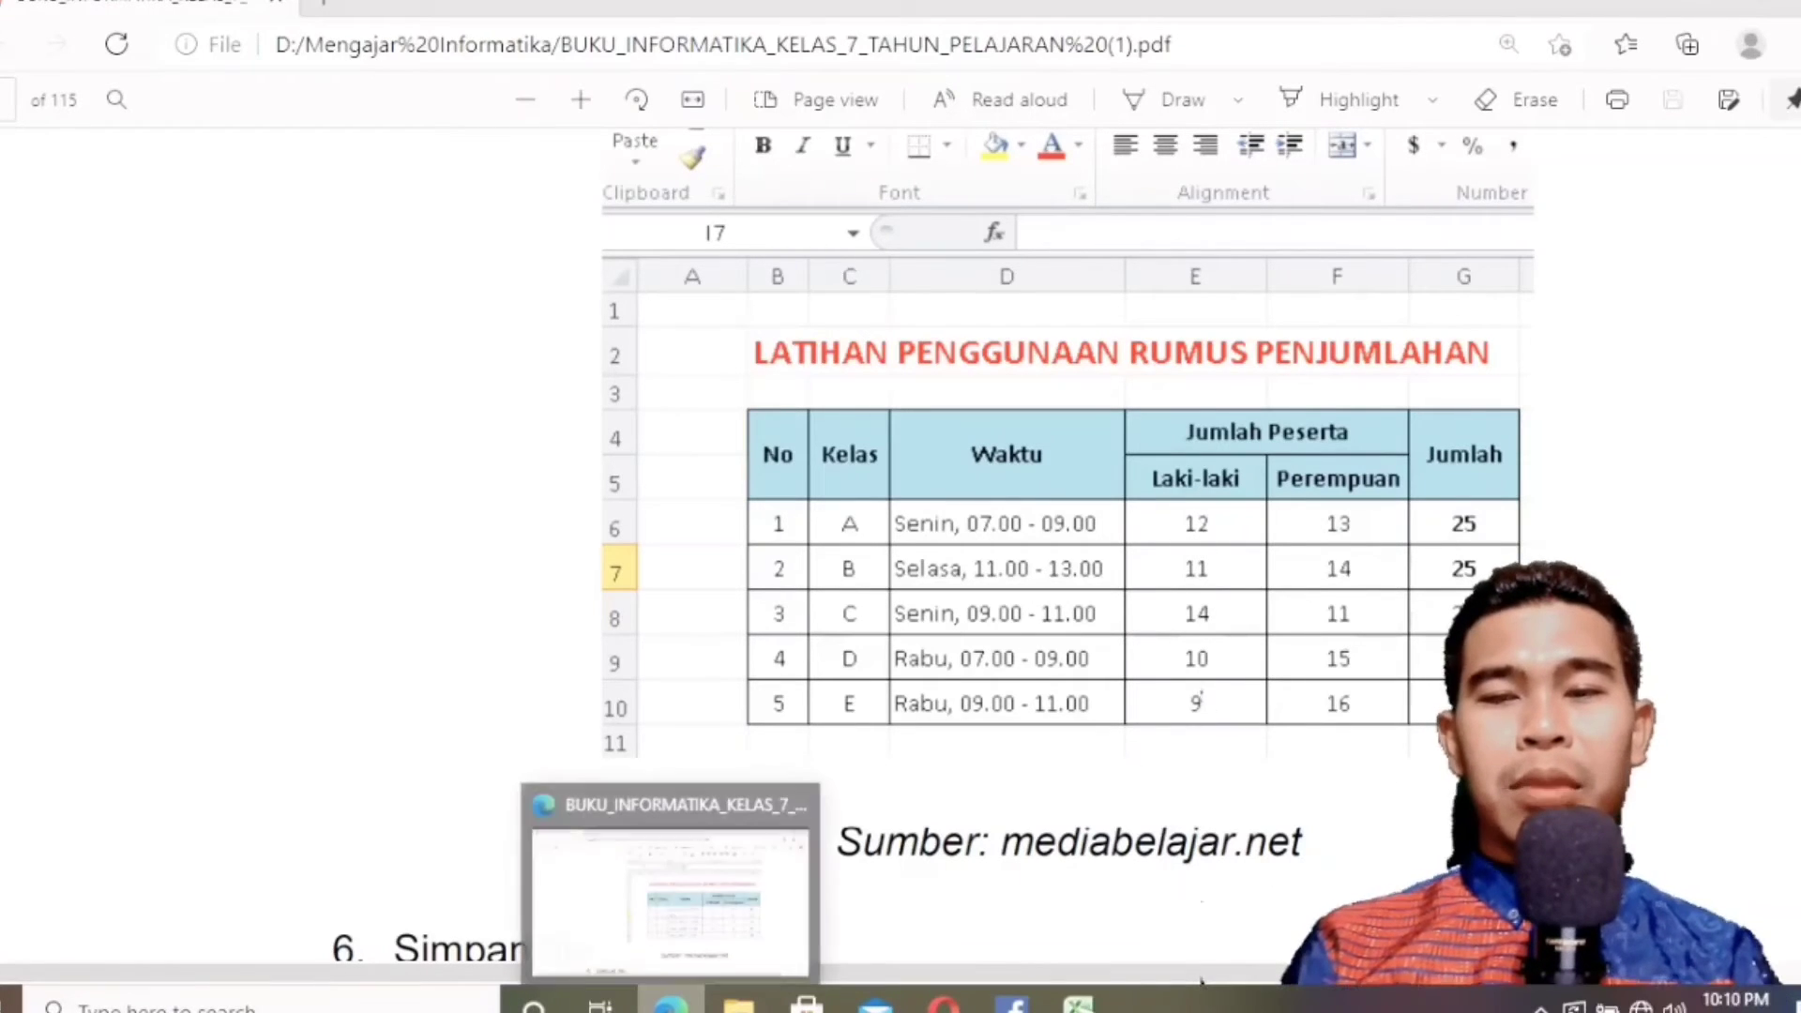
{"action": "left_click", "coordinate": [670, 1002]}
{"action": "left_click", "coordinate": [535, 384]}
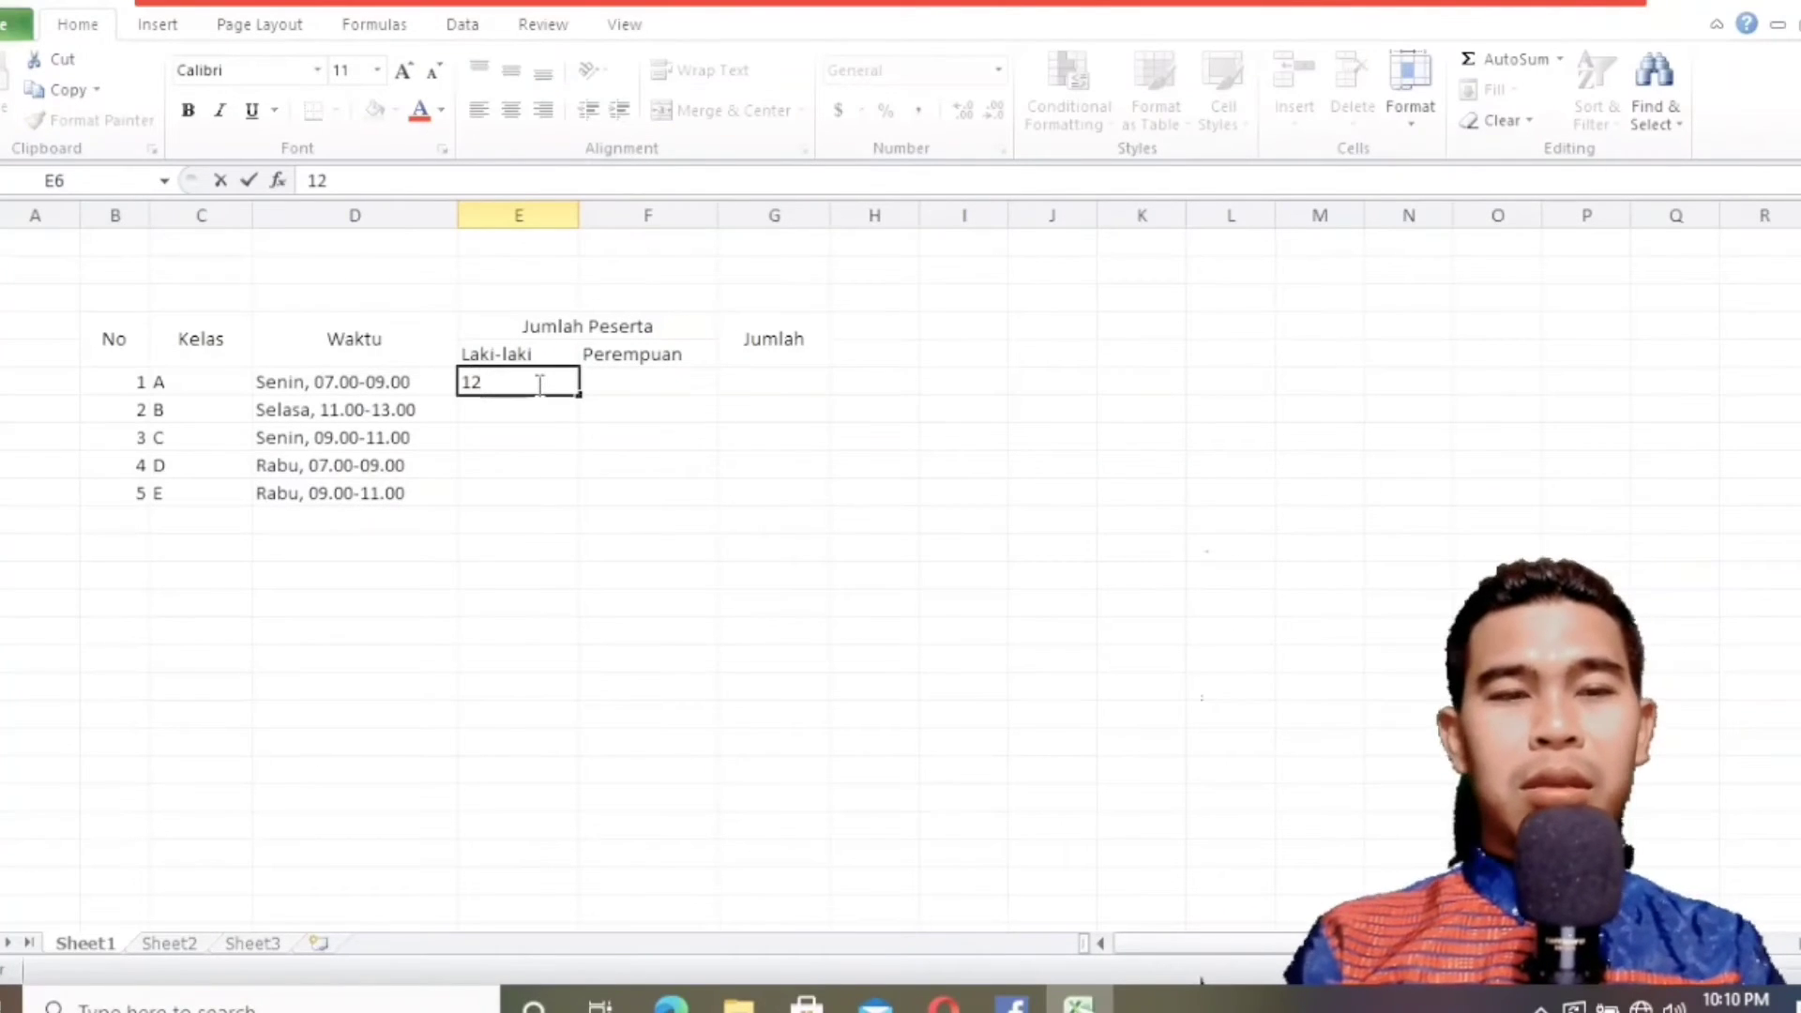
{"action": "key", "text": "Return"}
{"action": "type", "text": "11"}
{"action": "key", "text": "Return"}
{"action": "type", "text": "14"}
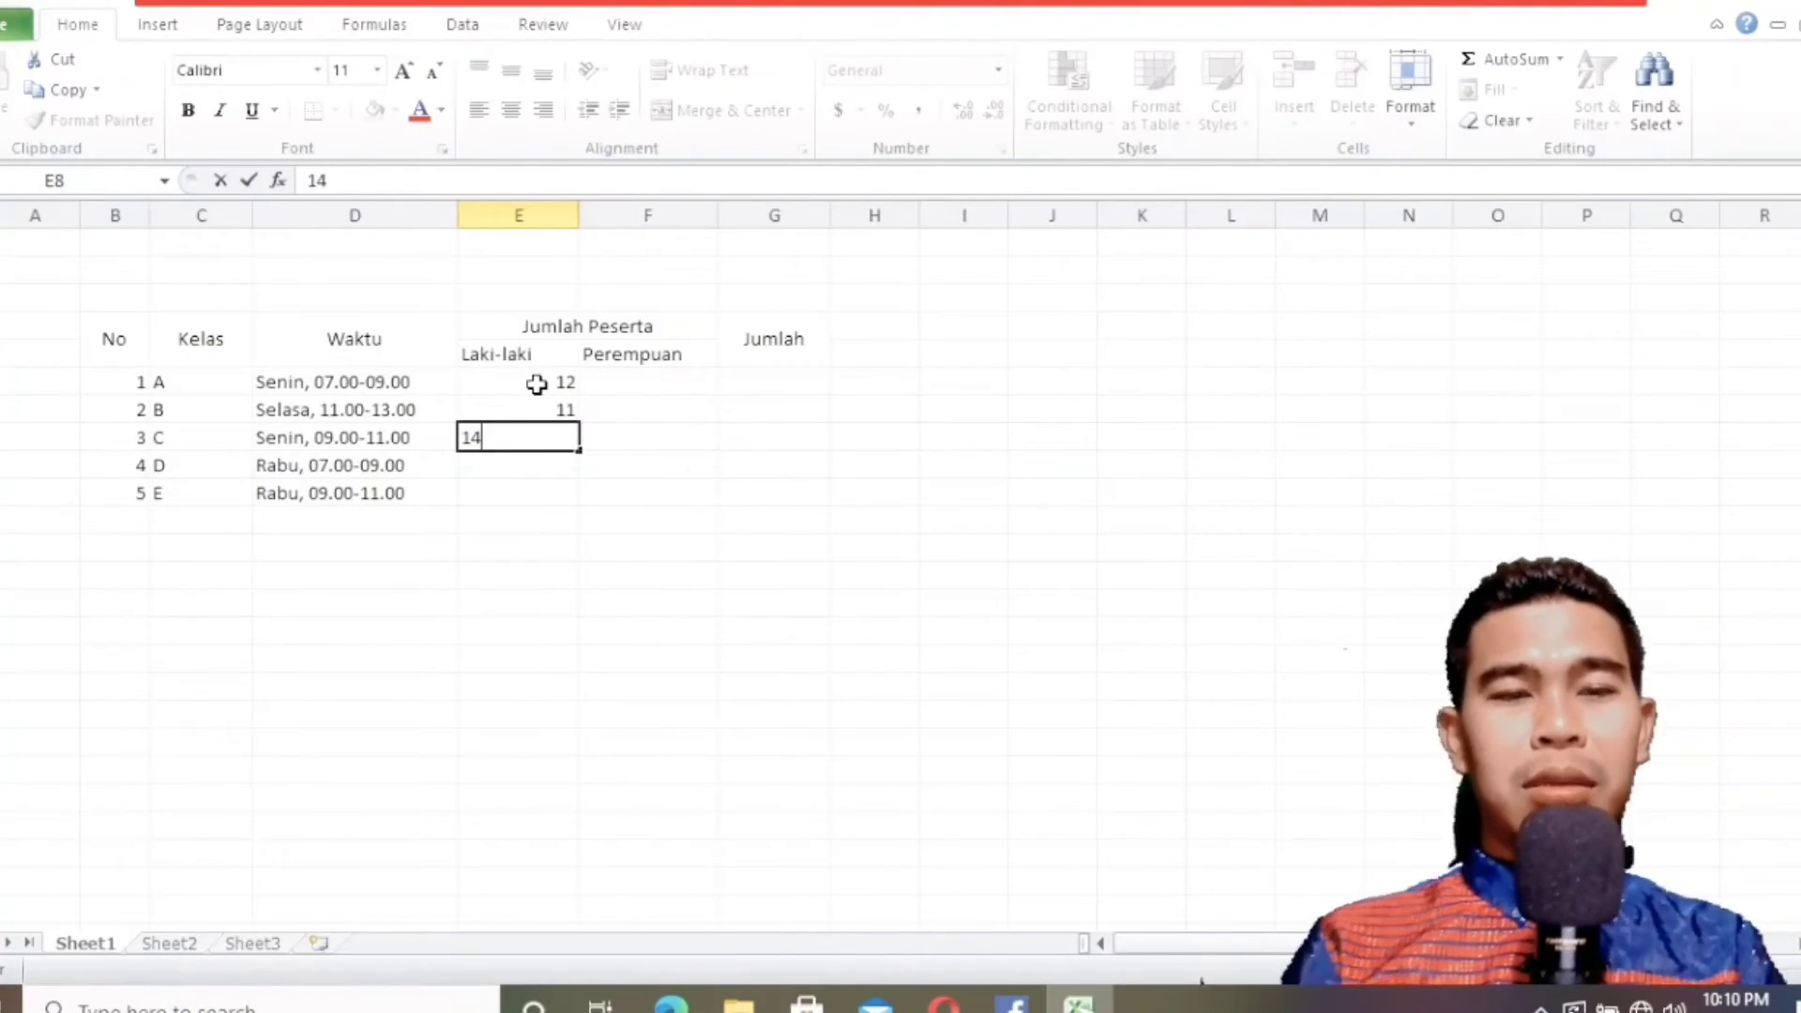
{"action": "key", "text": "Return"}
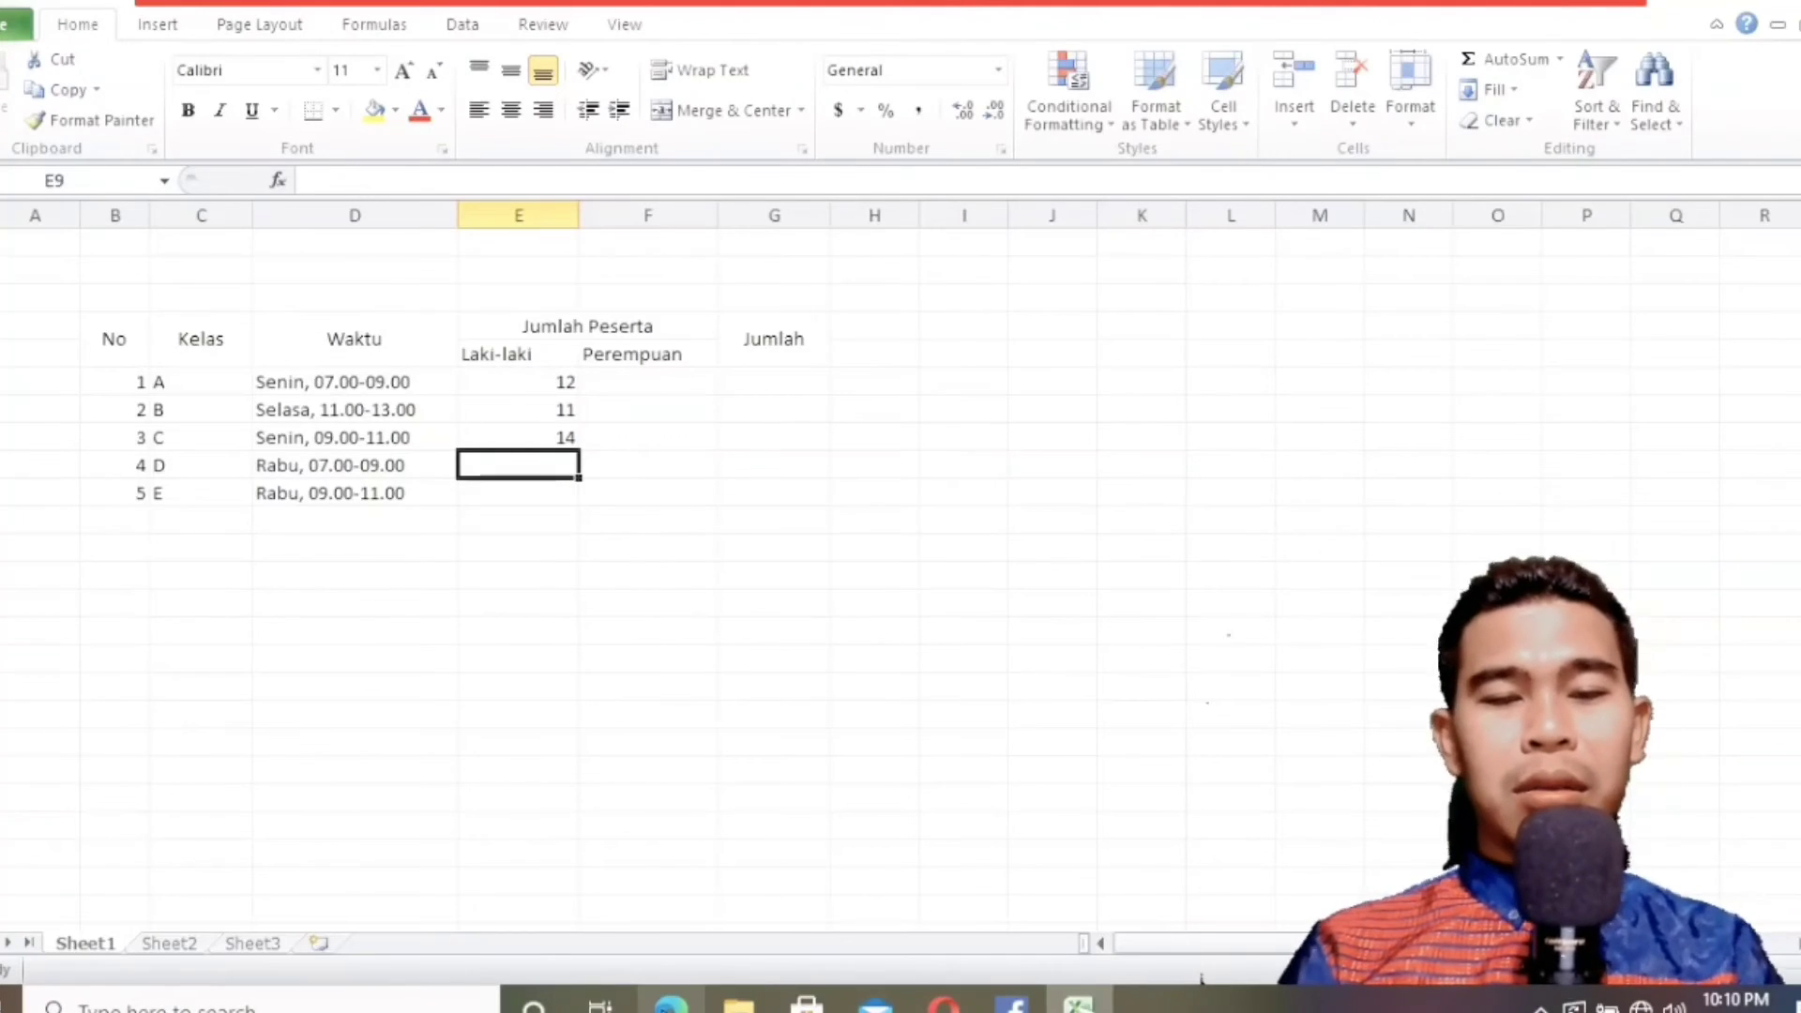
Check the textbook again and enter the Laki-laki counts 10 and 9 for classes D and E in E9:E10.
{"action": "key", "text": "alt+Tab"}
{"action": "key", "text": "alt+Tab"}
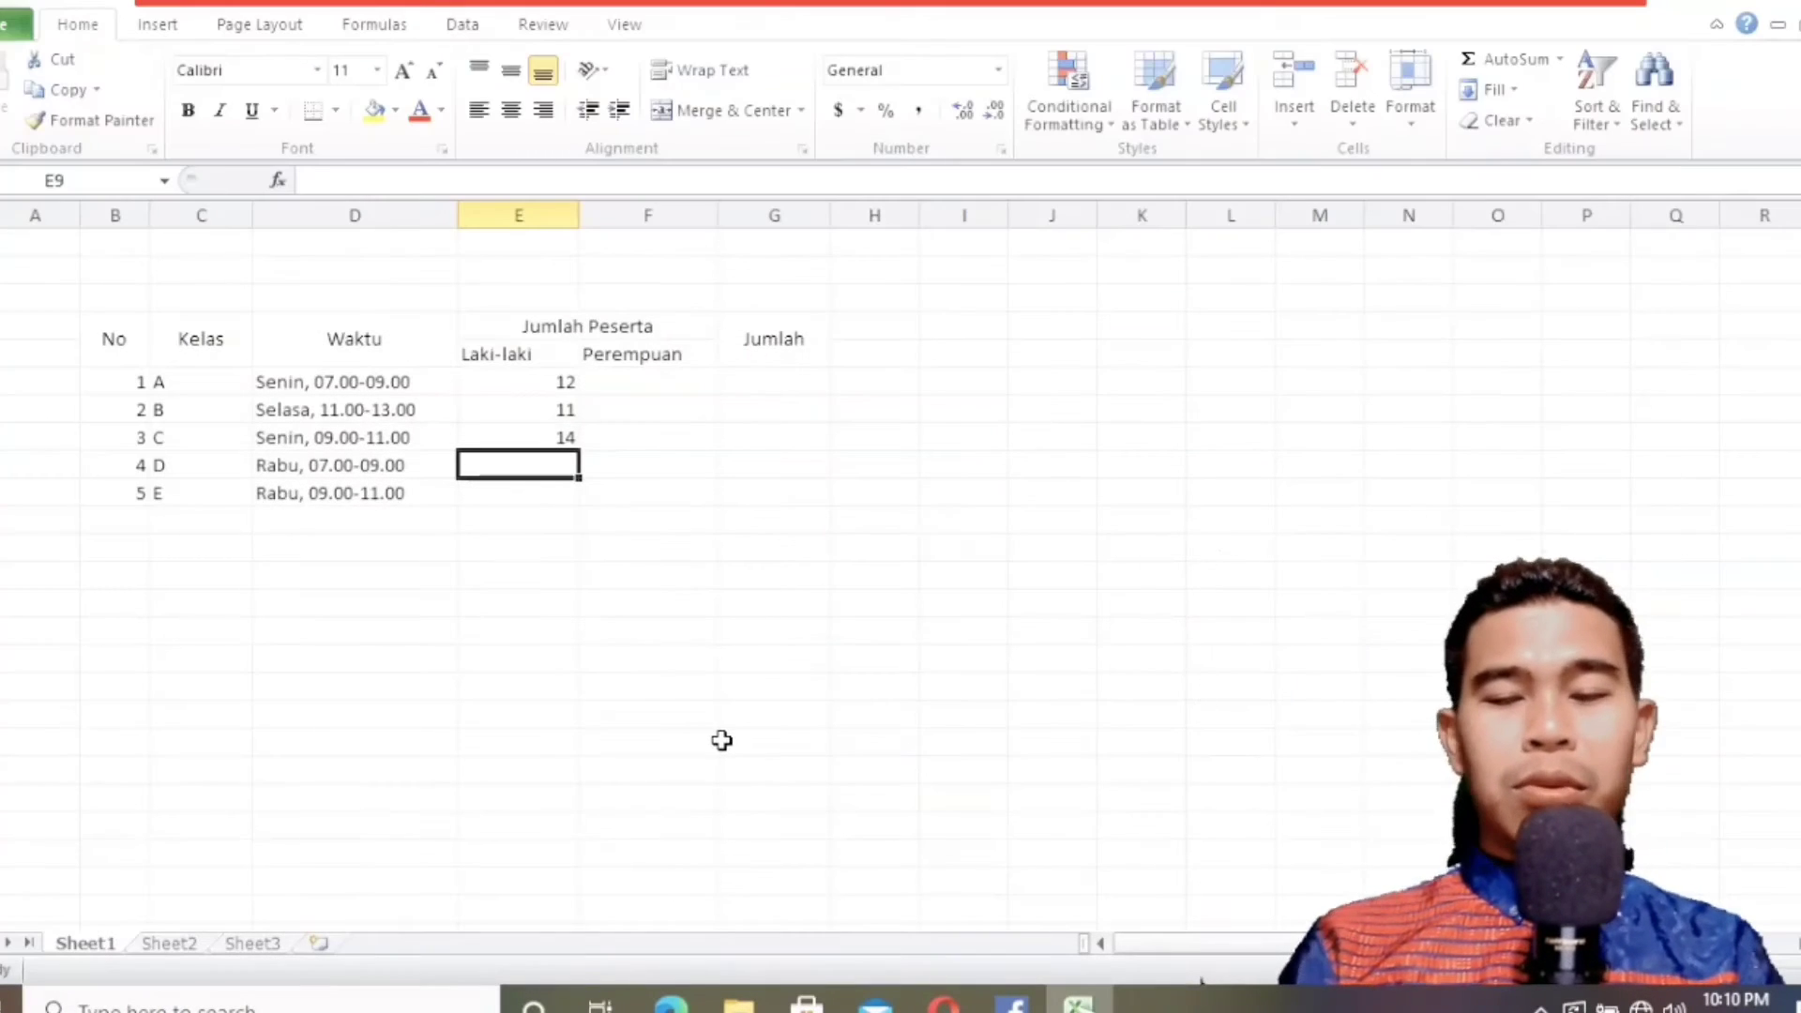
{"action": "type", "text": "10"}
{"action": "key", "text": "Return"}
{"action": "type", "text": "\\"}
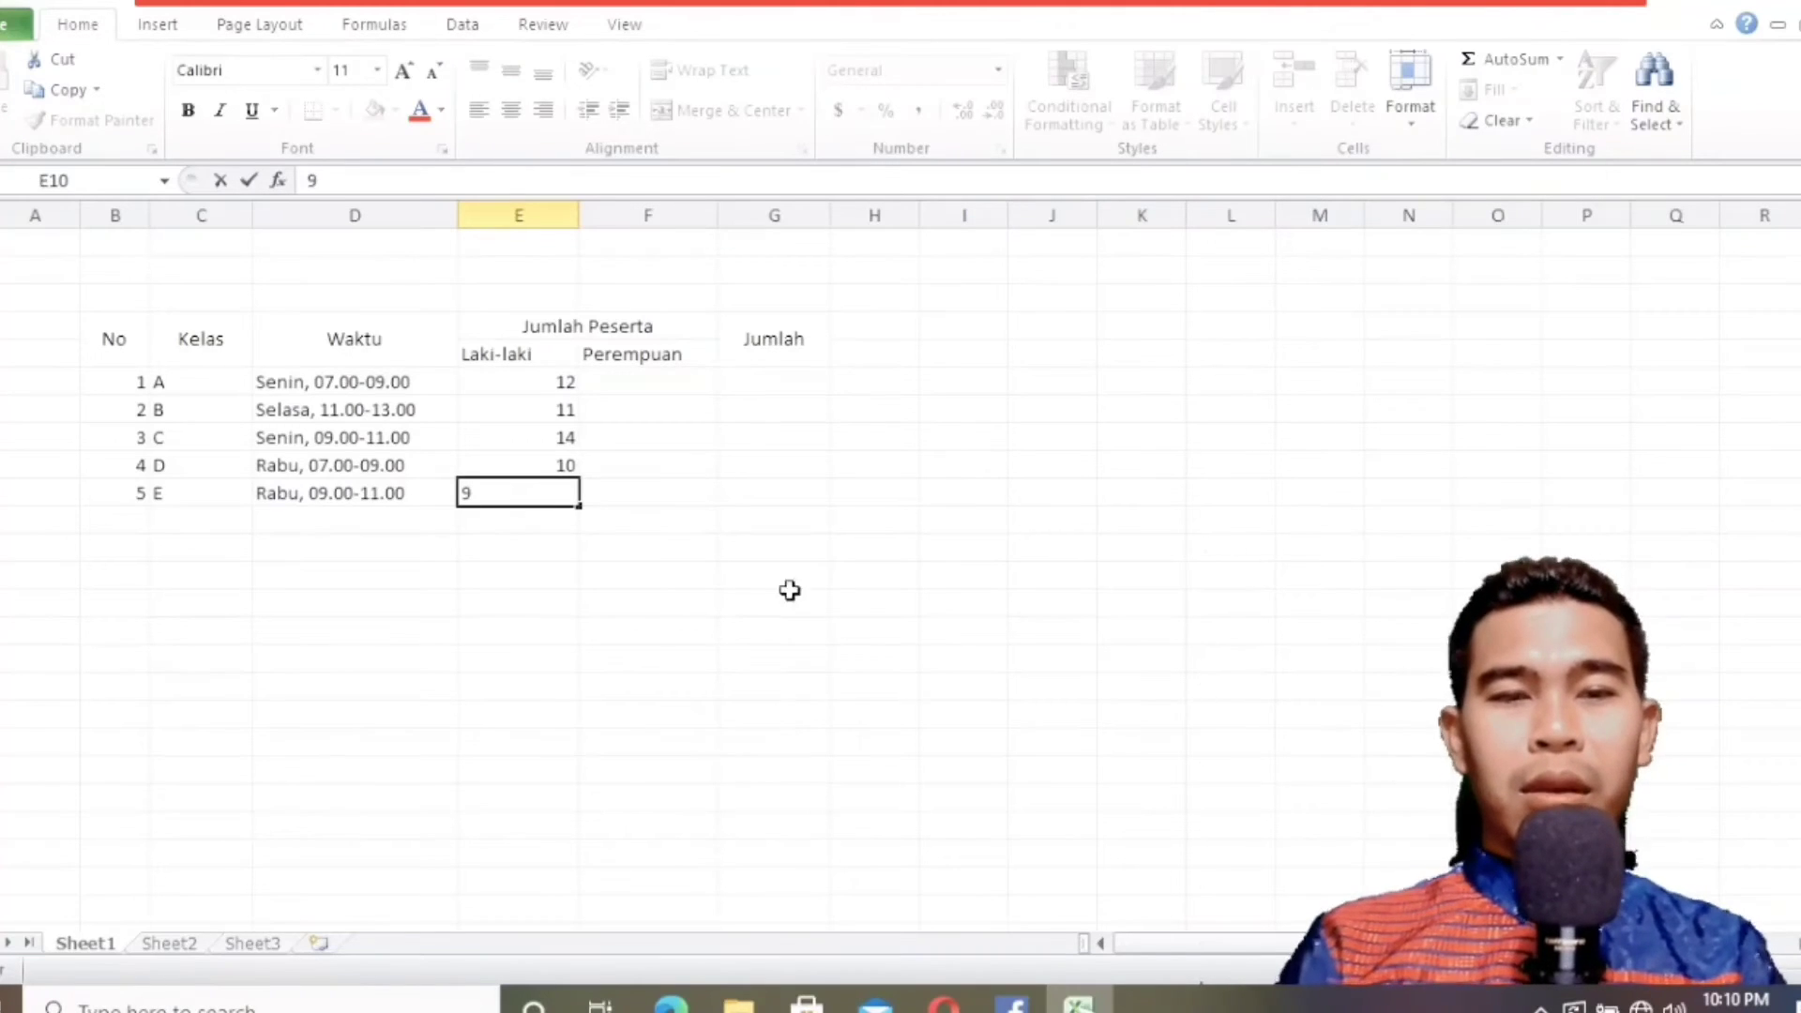
Check the textbook's Perempuan column and enter the counts 13, 14 and 11 for classes A to C in F6:F8.
{"action": "left_click", "coordinate": [639, 386]}
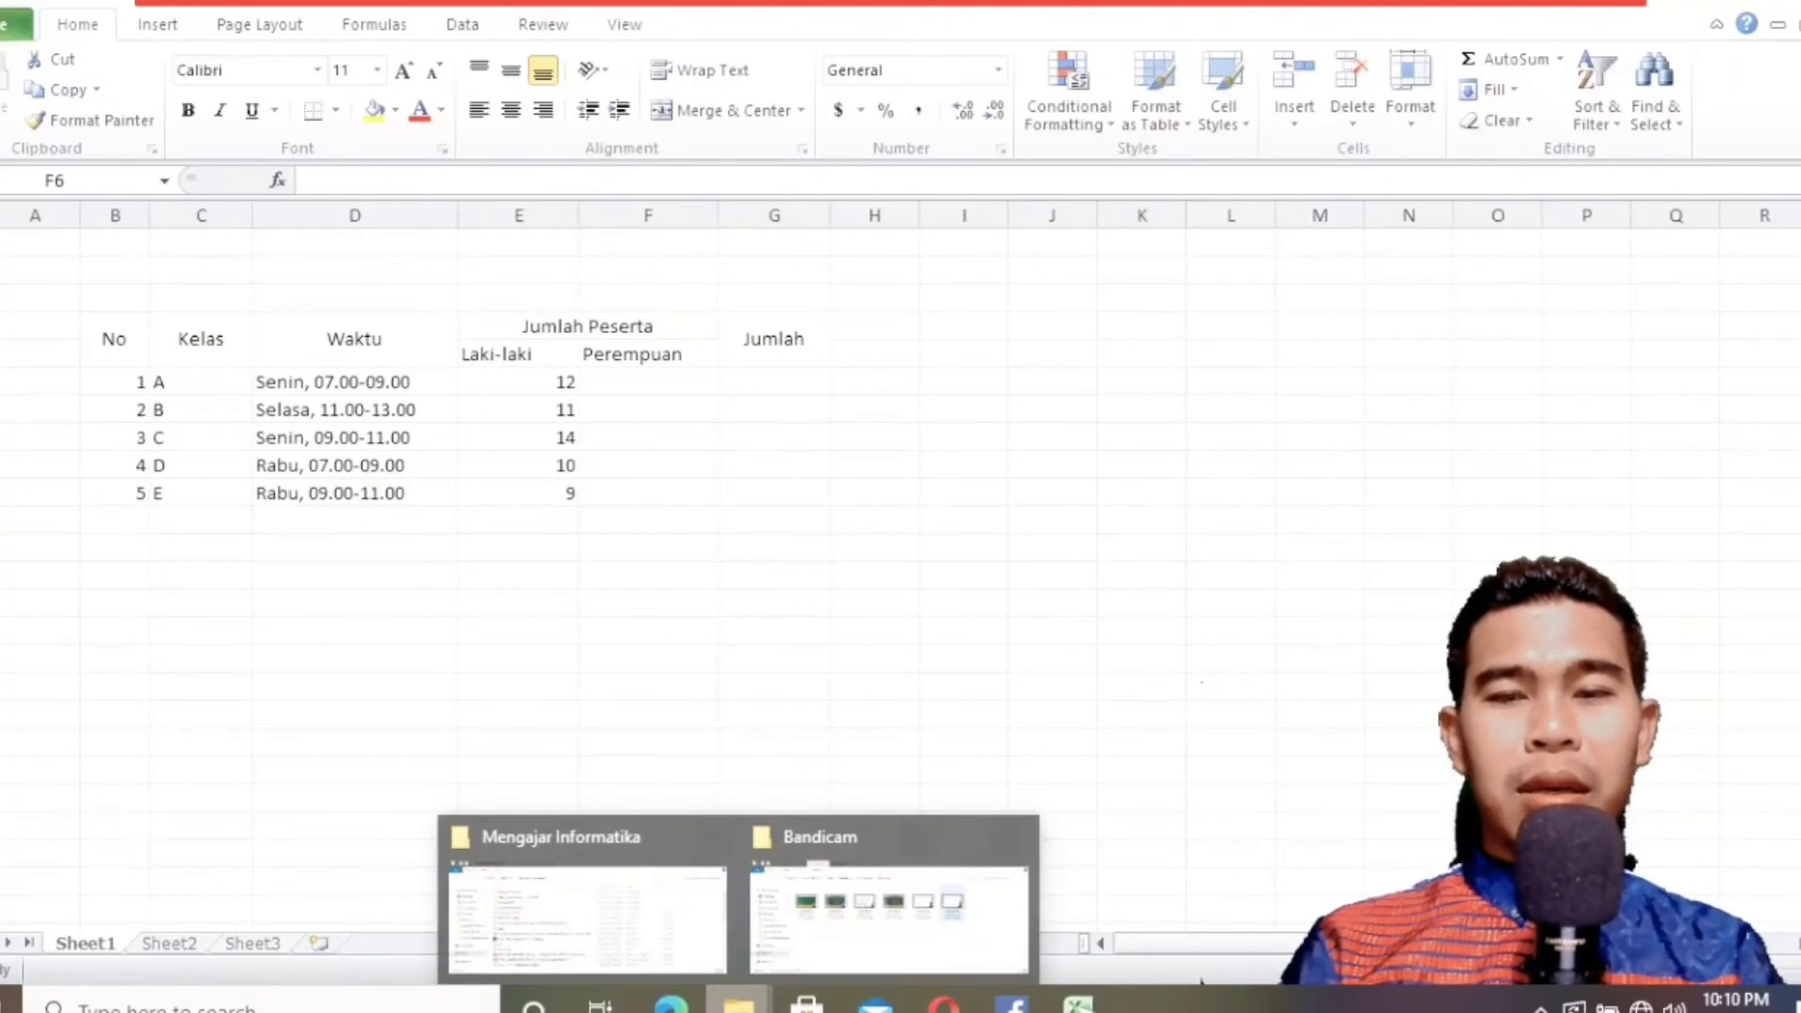
{"action": "left_click", "coordinate": [671, 1004]}
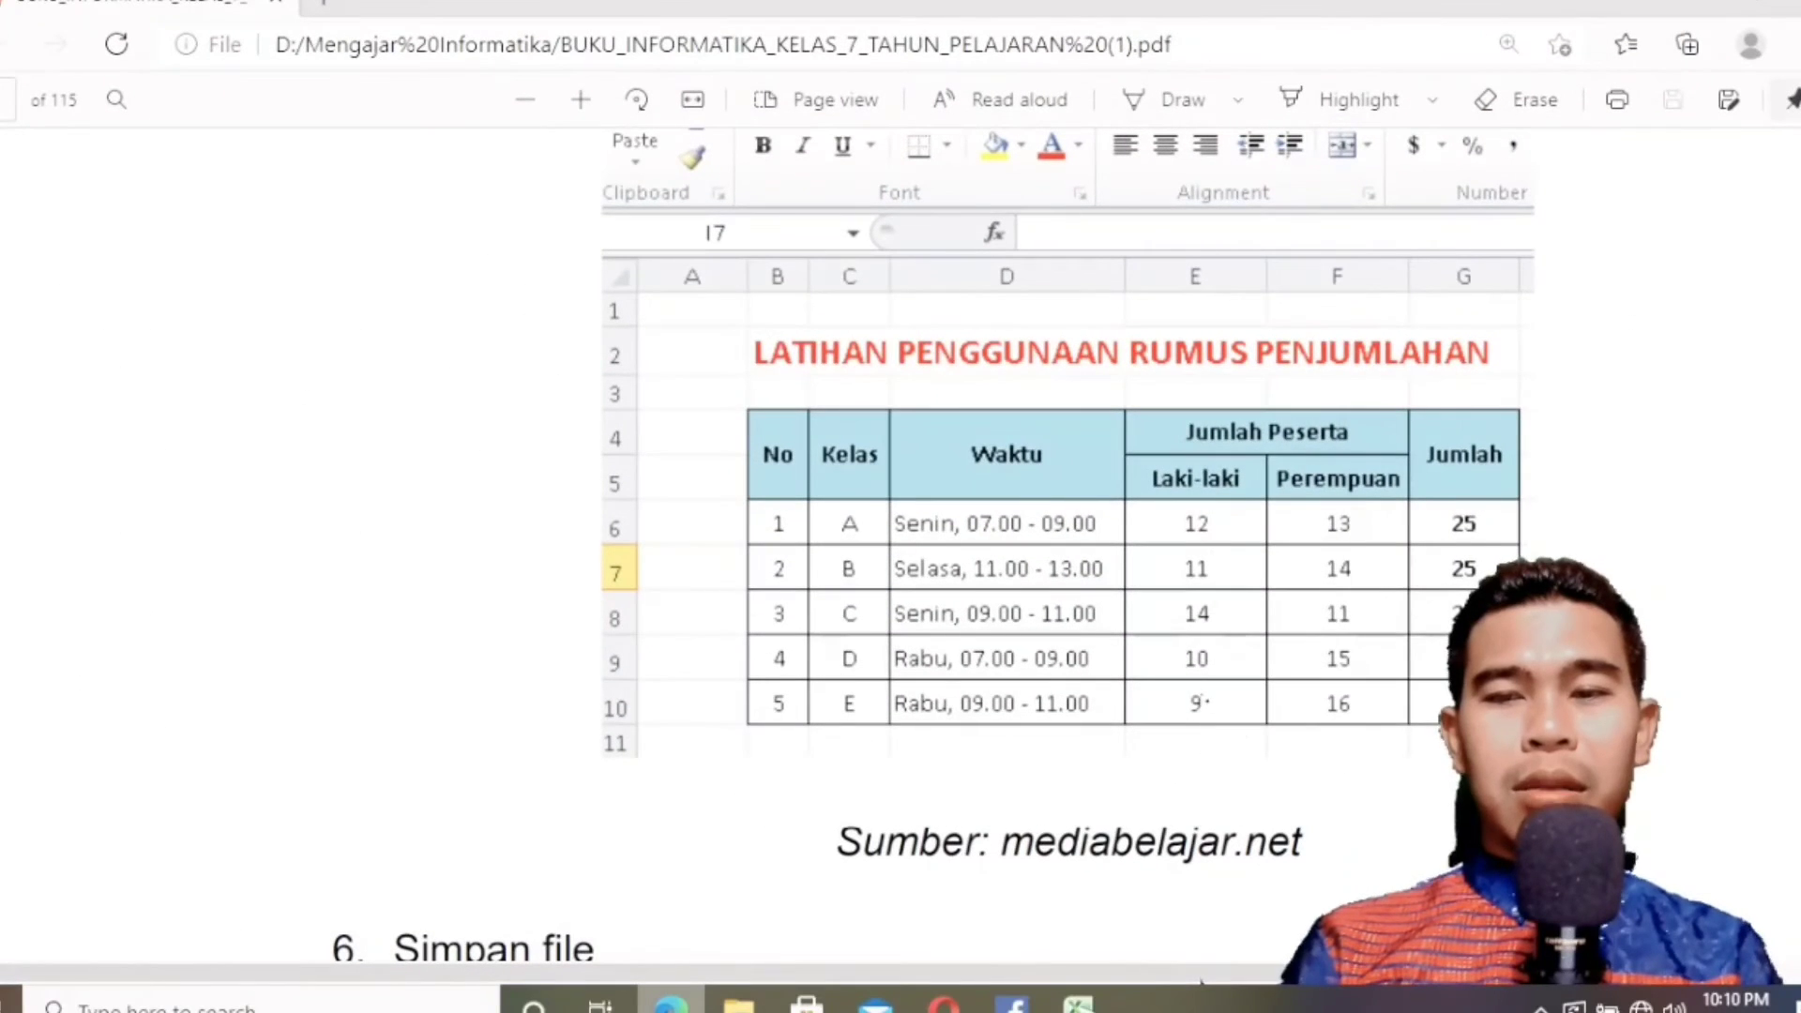
{"action": "key", "text": "alt+Tab"}
{"action": "type", "text": "13"}
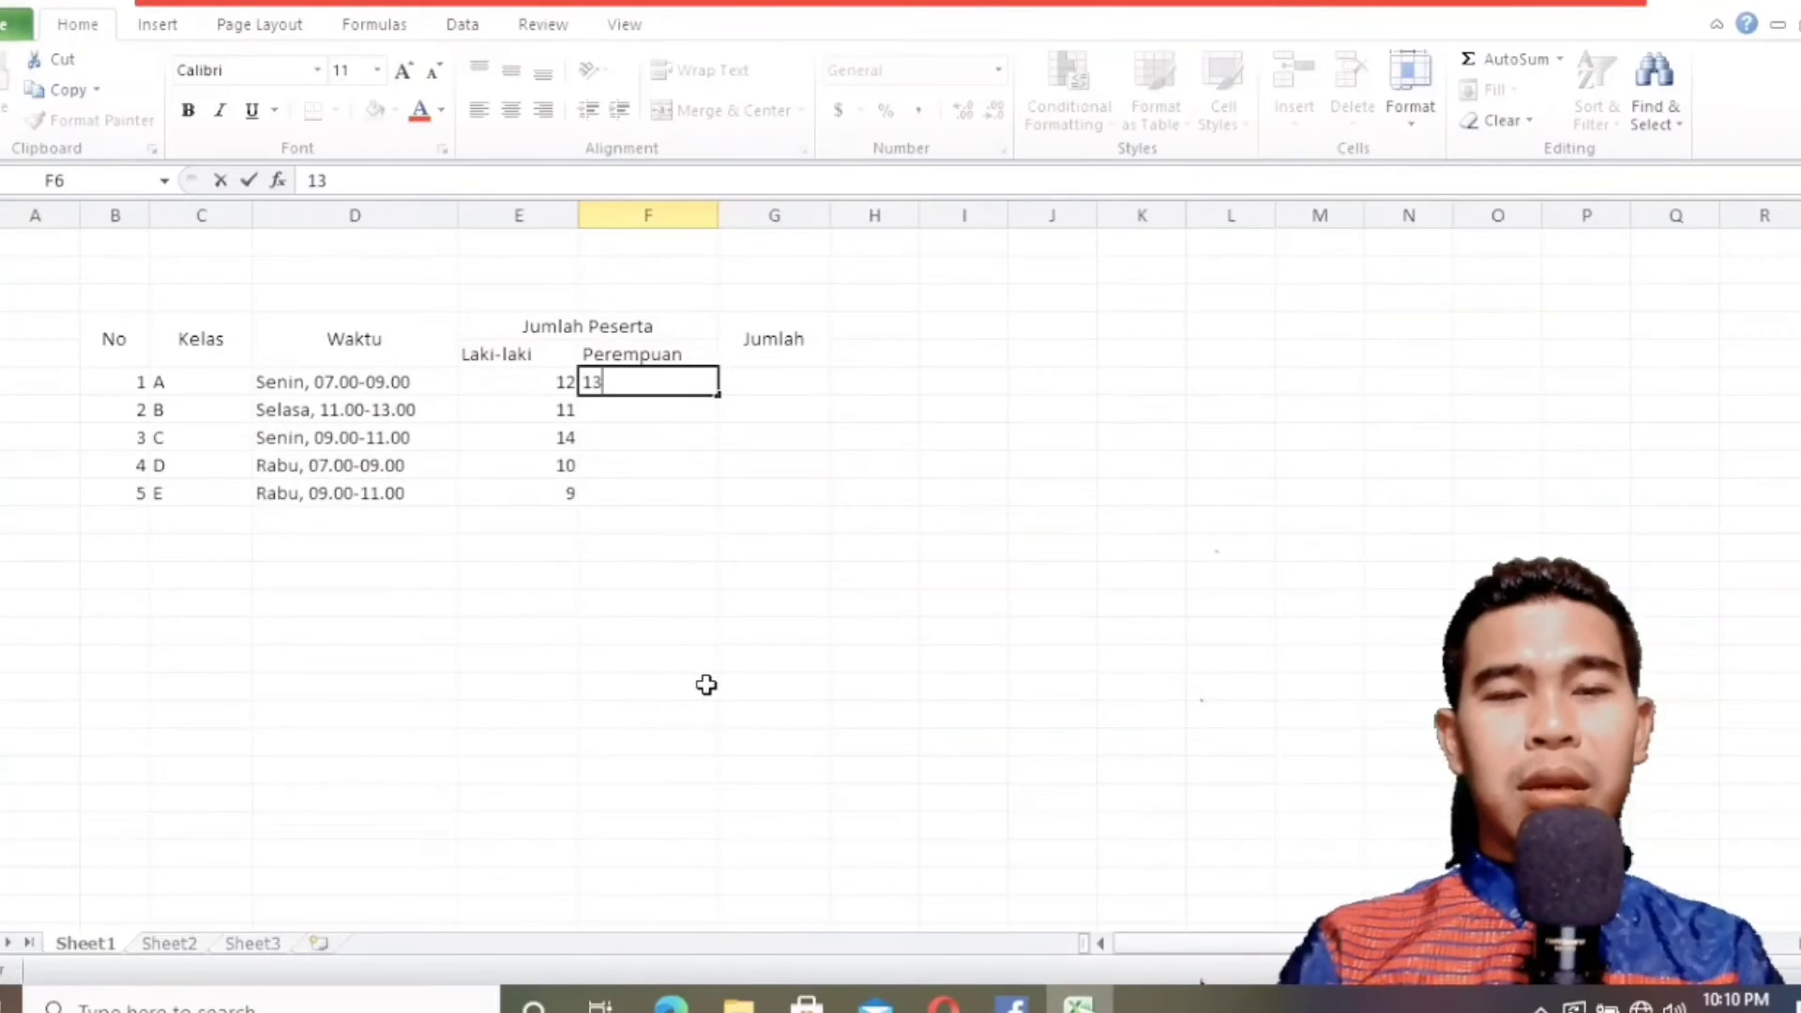
{"action": "key", "text": "Return"}
{"action": "type", "text": "14"}
{"action": "key", "text": "Return"}
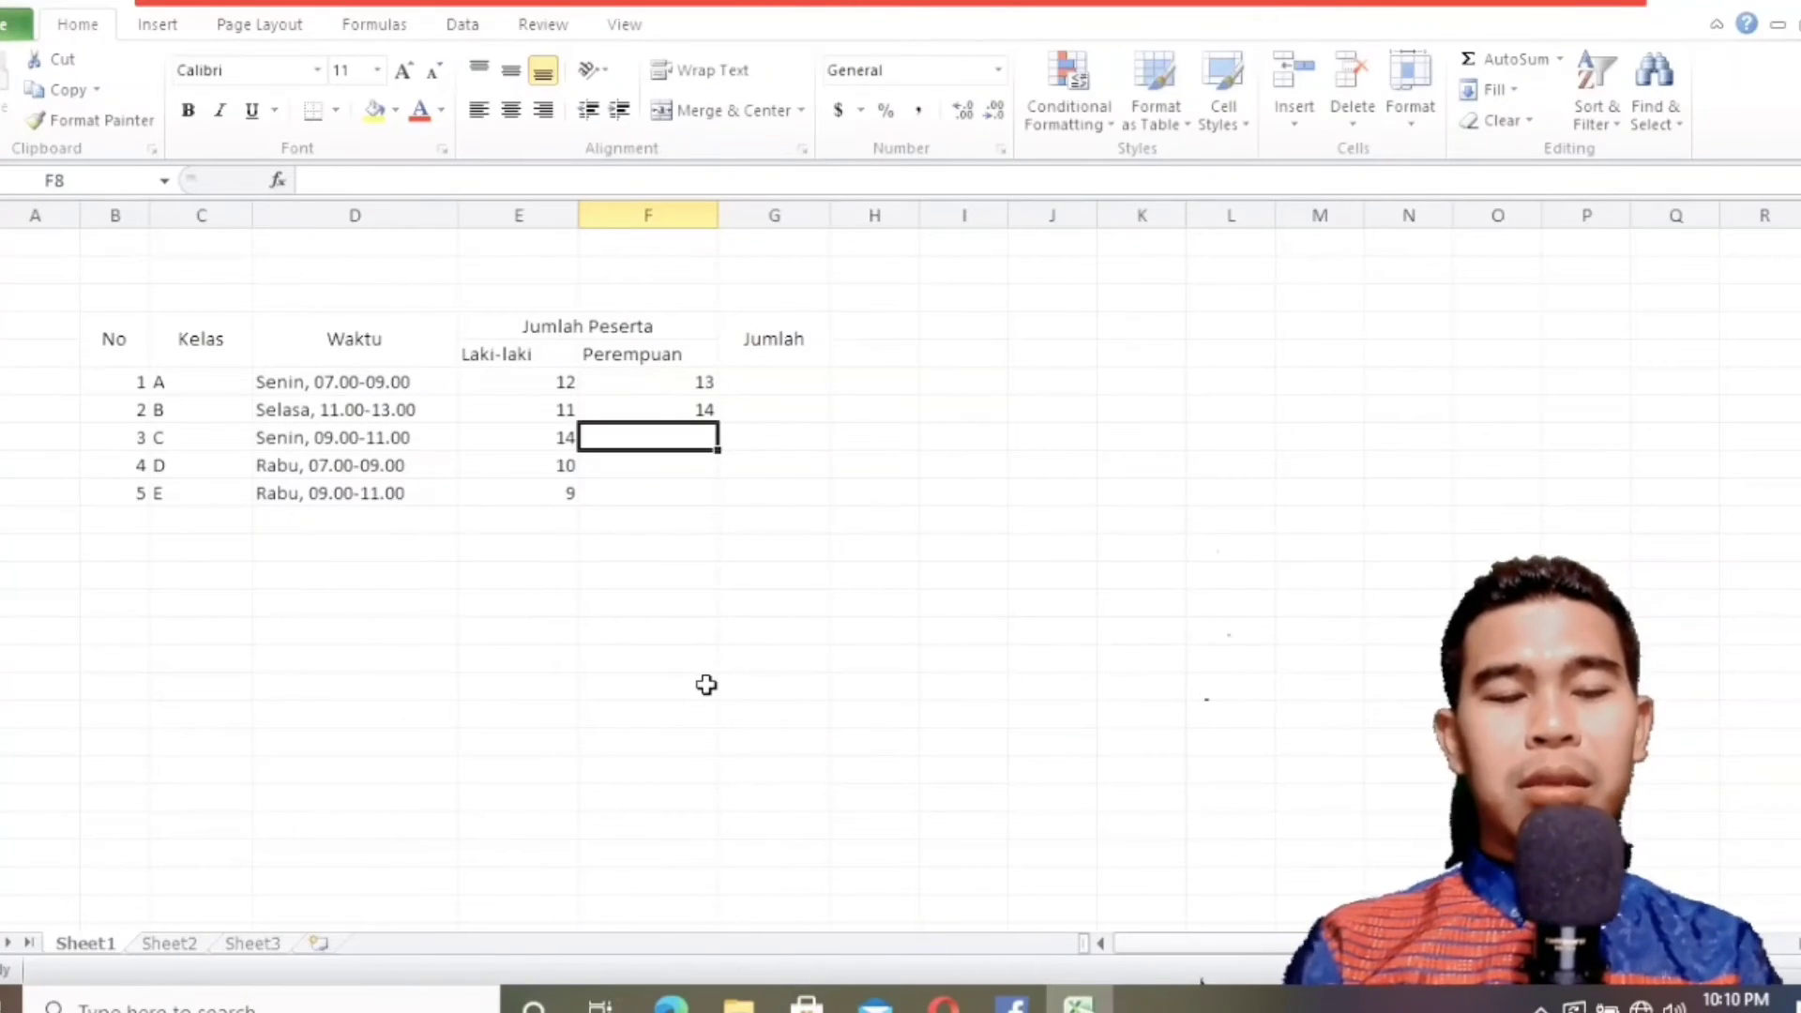
{"action": "type", "text": "11"}
{"action": "key", "text": "Return"}
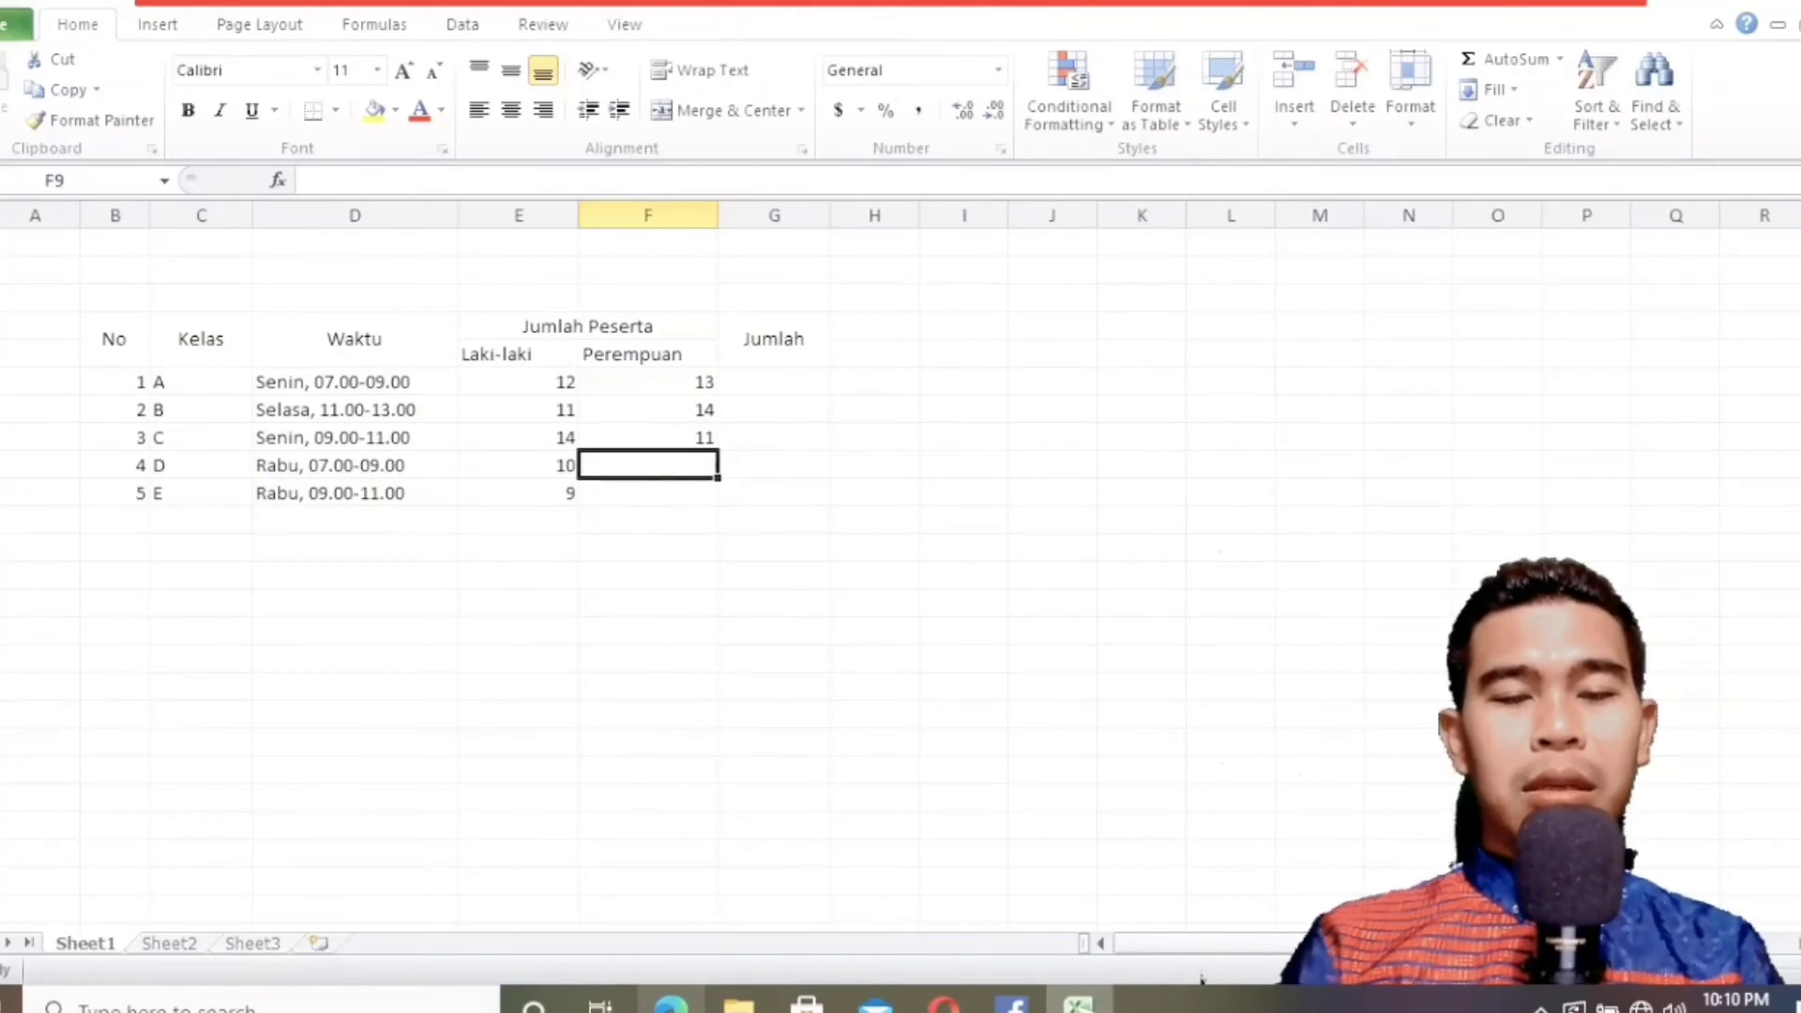
Check the textbook again and enter the Perempuan counts 15 and 16 for classes D and E in F9:F10.
{"action": "key", "text": "alt+Tab"}
{"action": "key", "text": "alt+Tab"}
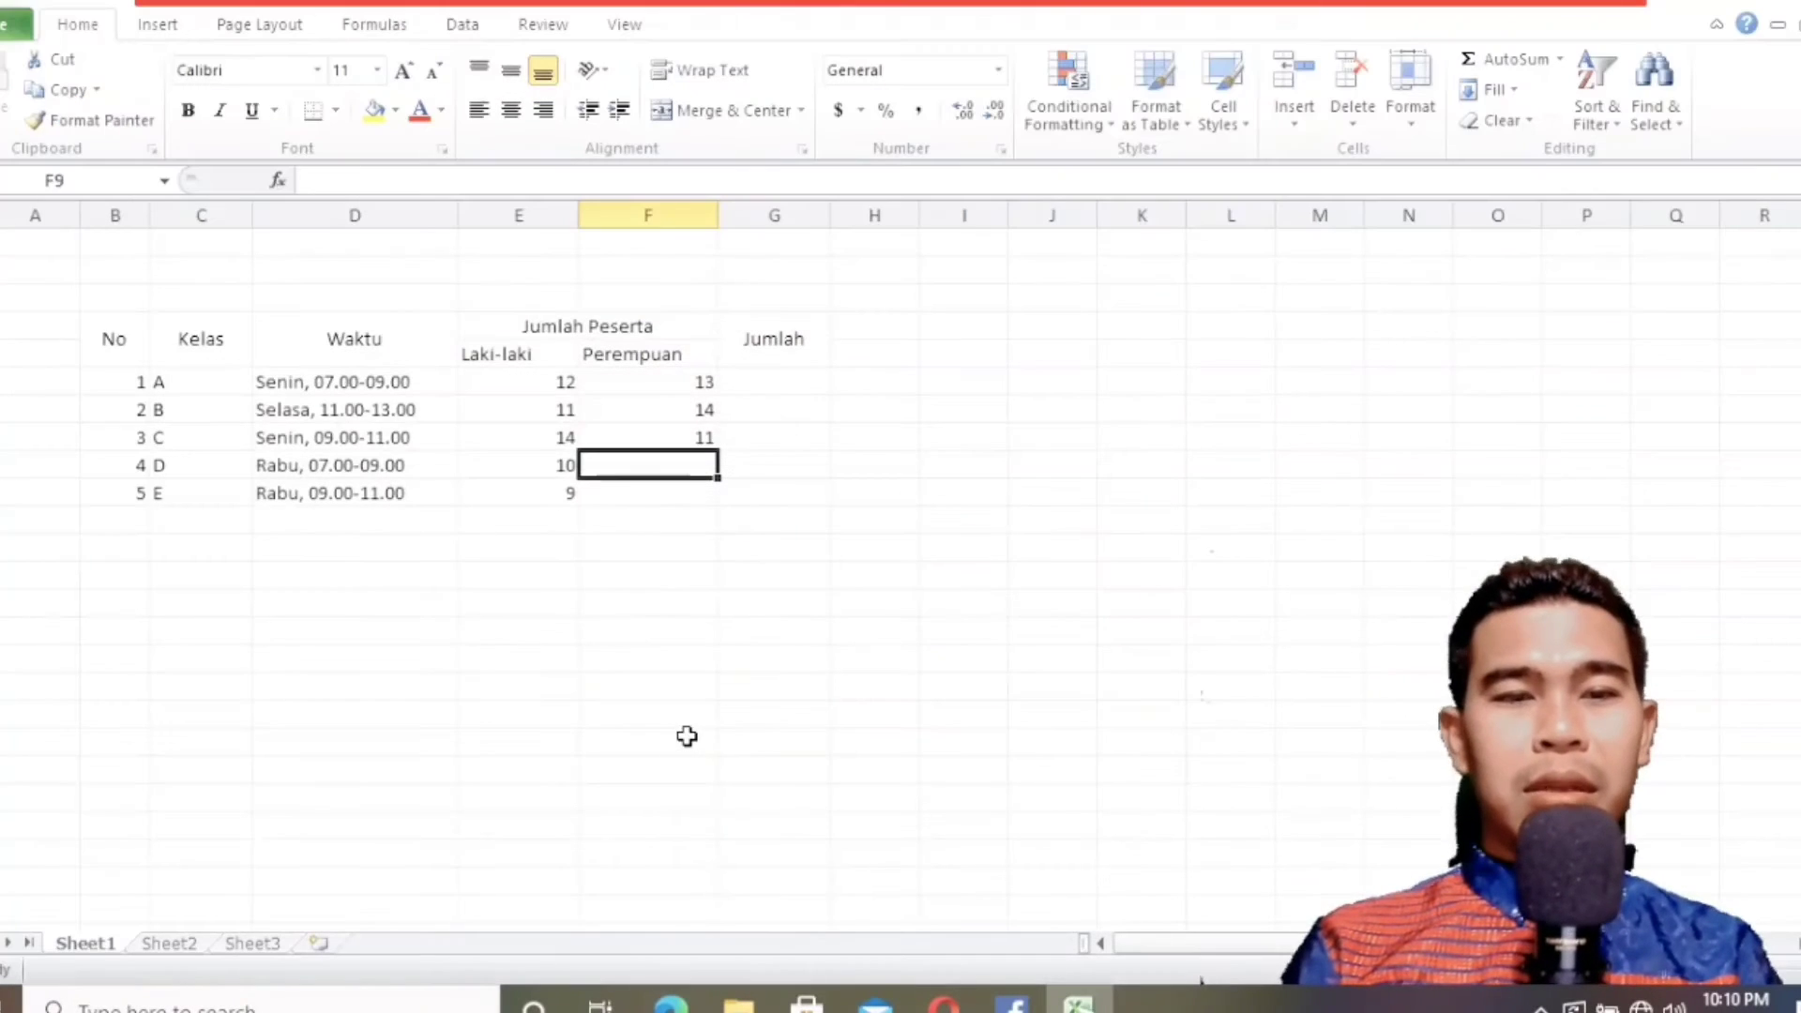
{"action": "type", "text": "15"}
{"action": "key", "text": "Return"}
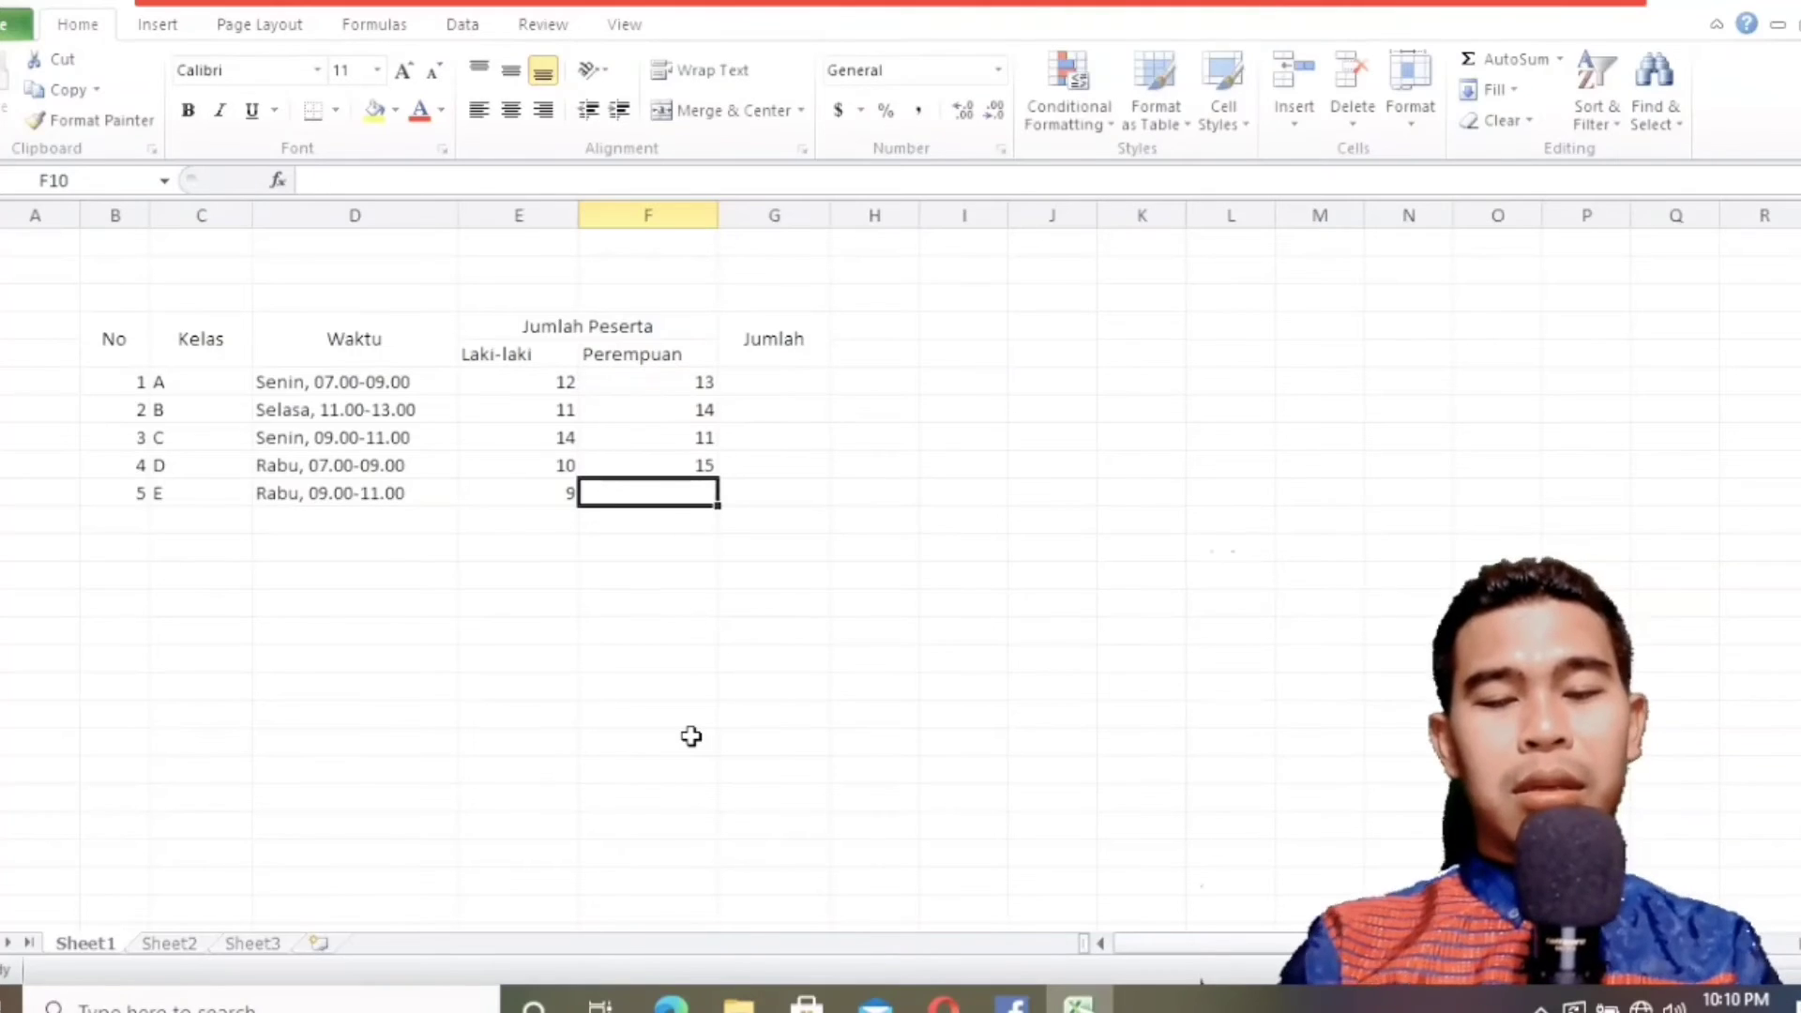
{"action": "type", "text": "16"}
{"action": "key", "text": "Return"}
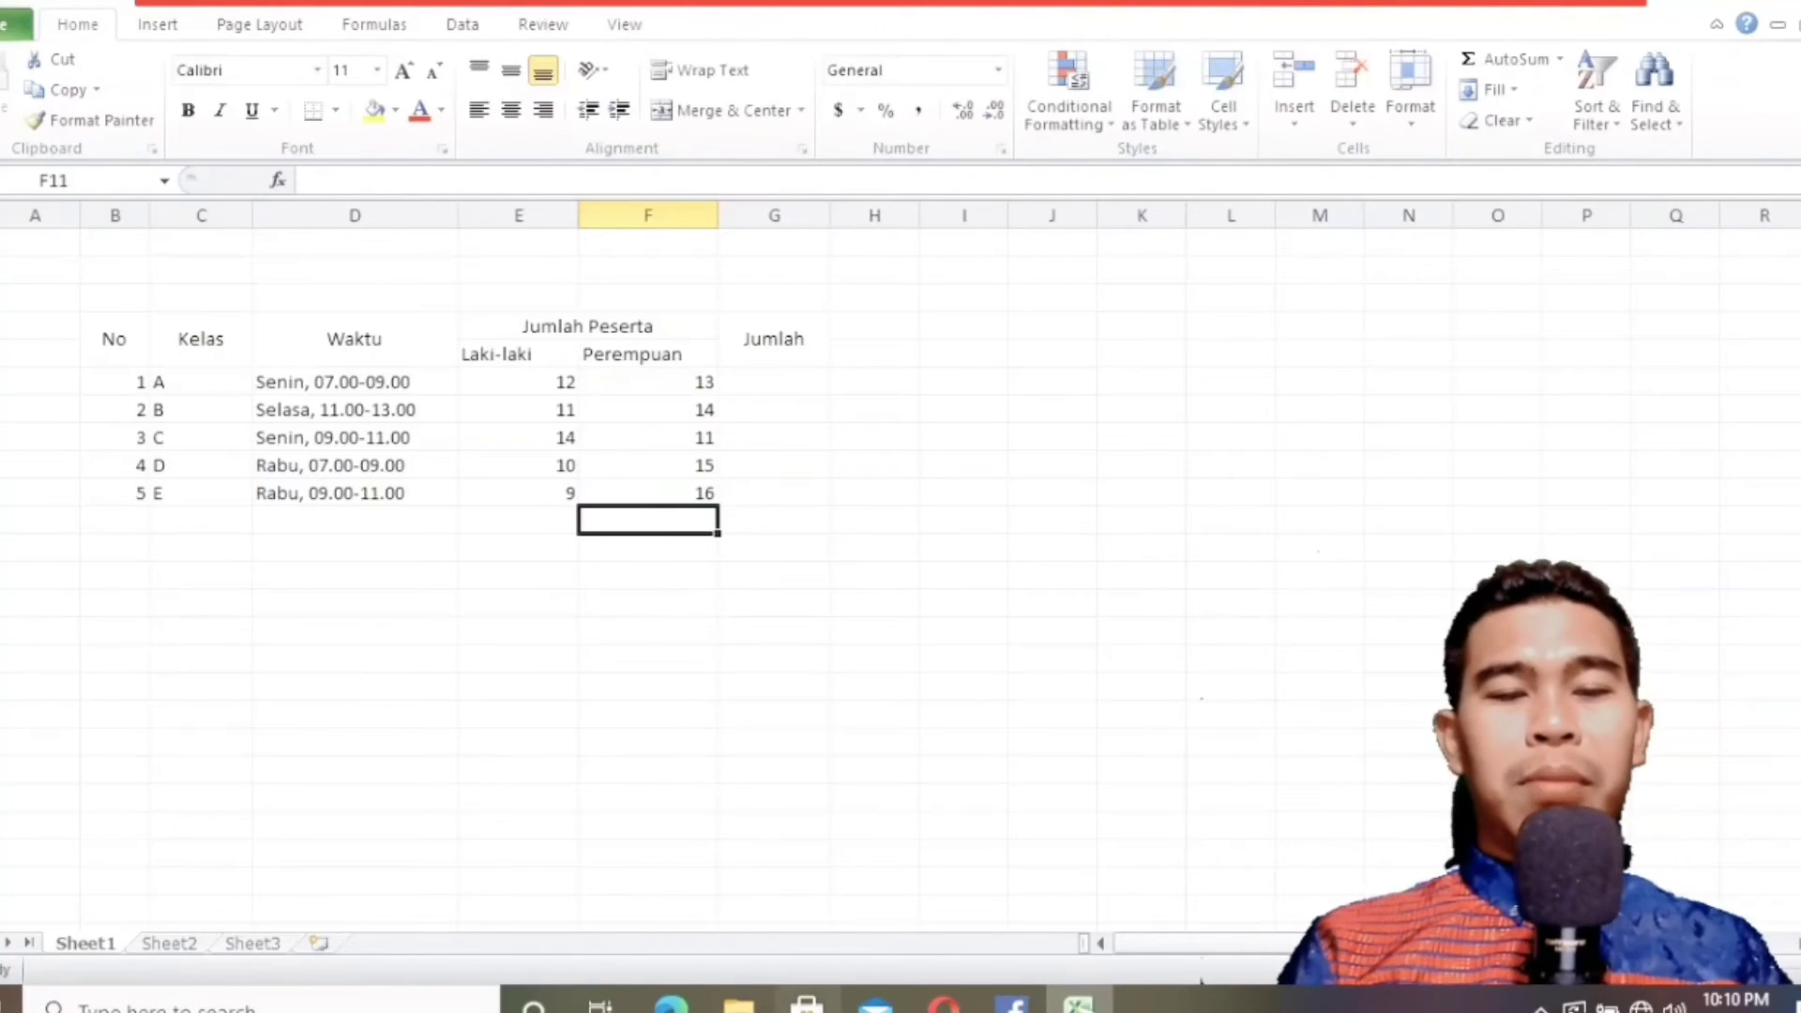
Examine the textbook's Jumlah column and the class A Laki-laki and Perempuan cells in the worksheet that make up the total.
{"action": "left_click", "coordinate": [670, 1004]}
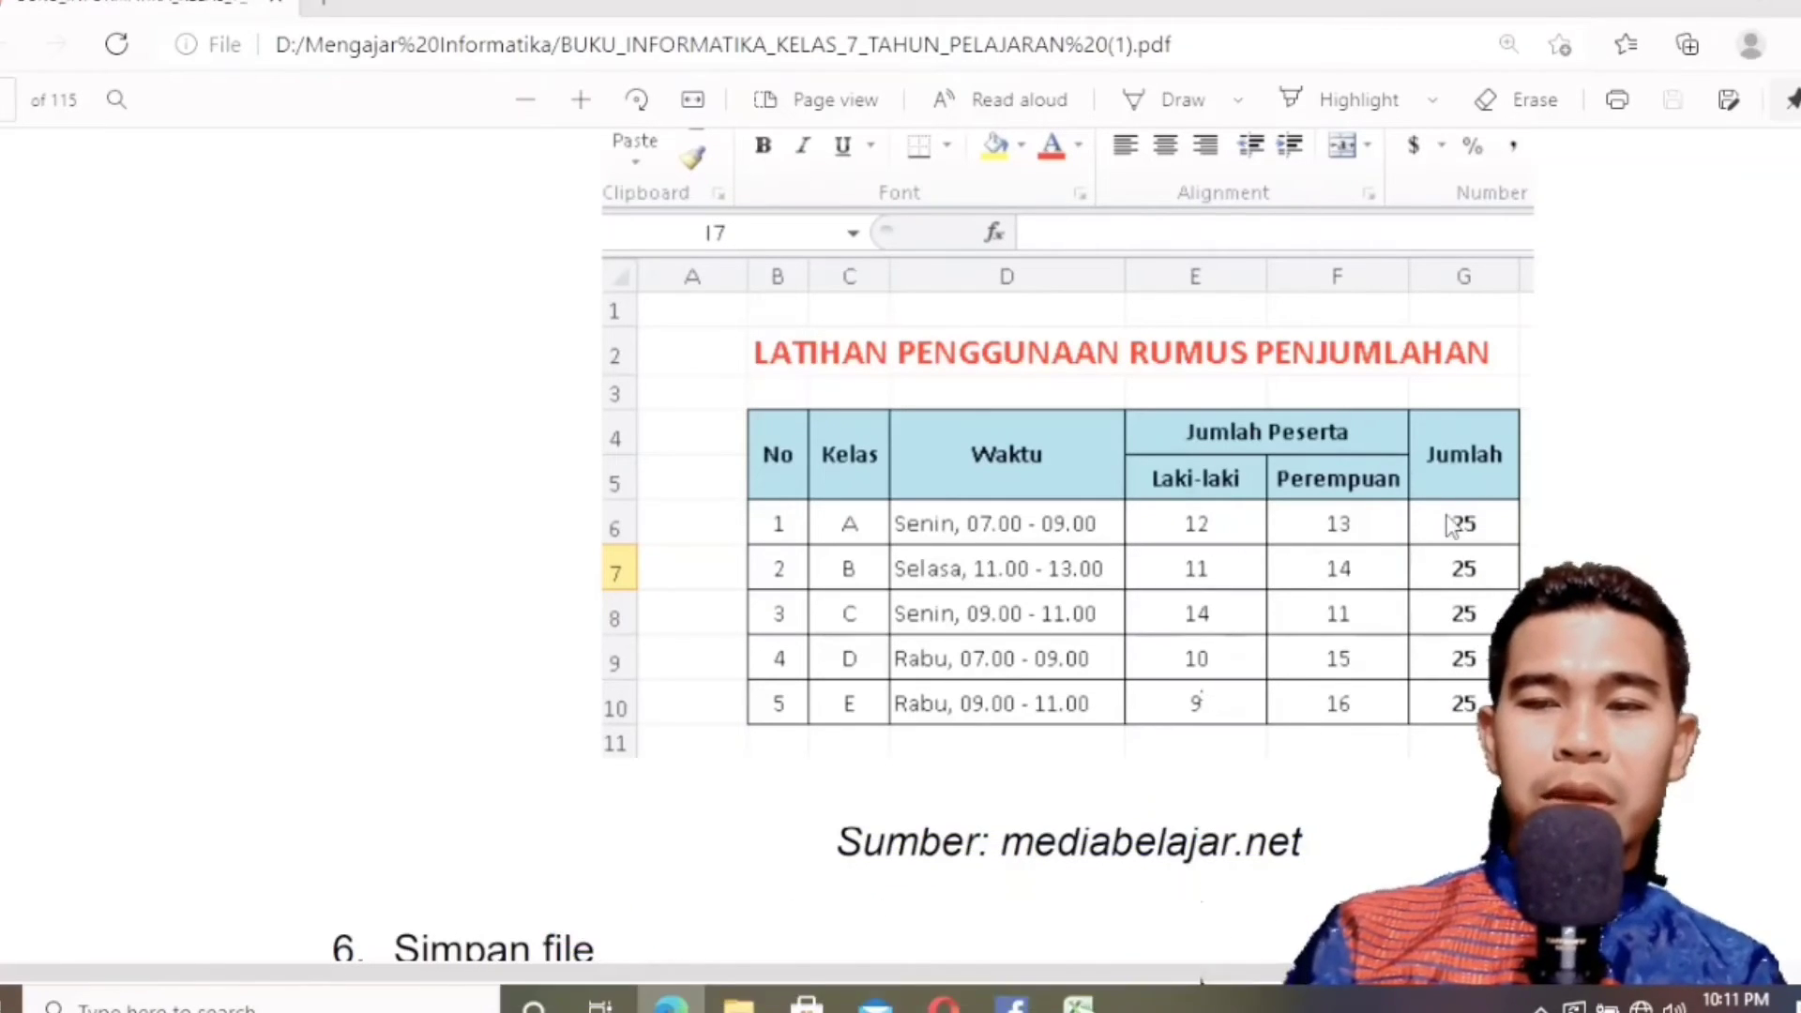
{"action": "left_click", "coordinate": [1686, 5]}
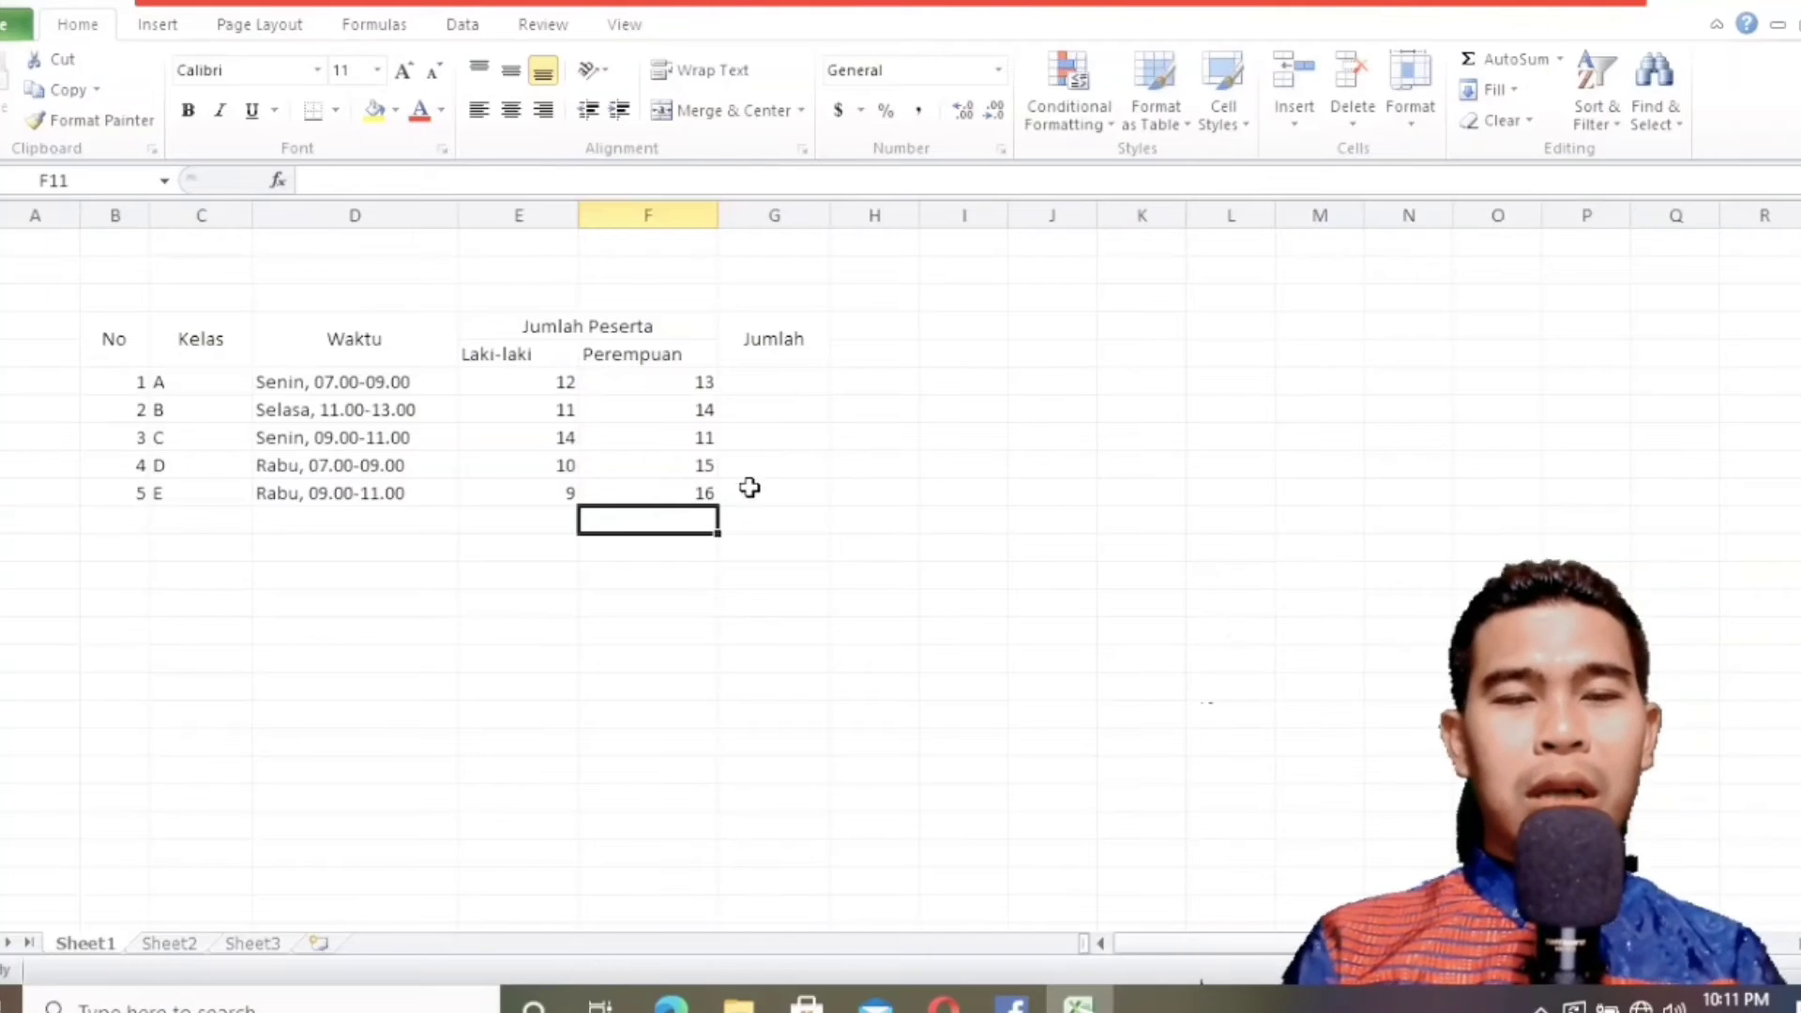
{"action": "left_click", "coordinate": [549, 382]}
{"action": "left_click", "coordinate": [652, 387]}
{"action": "left_click", "coordinate": [554, 382]}
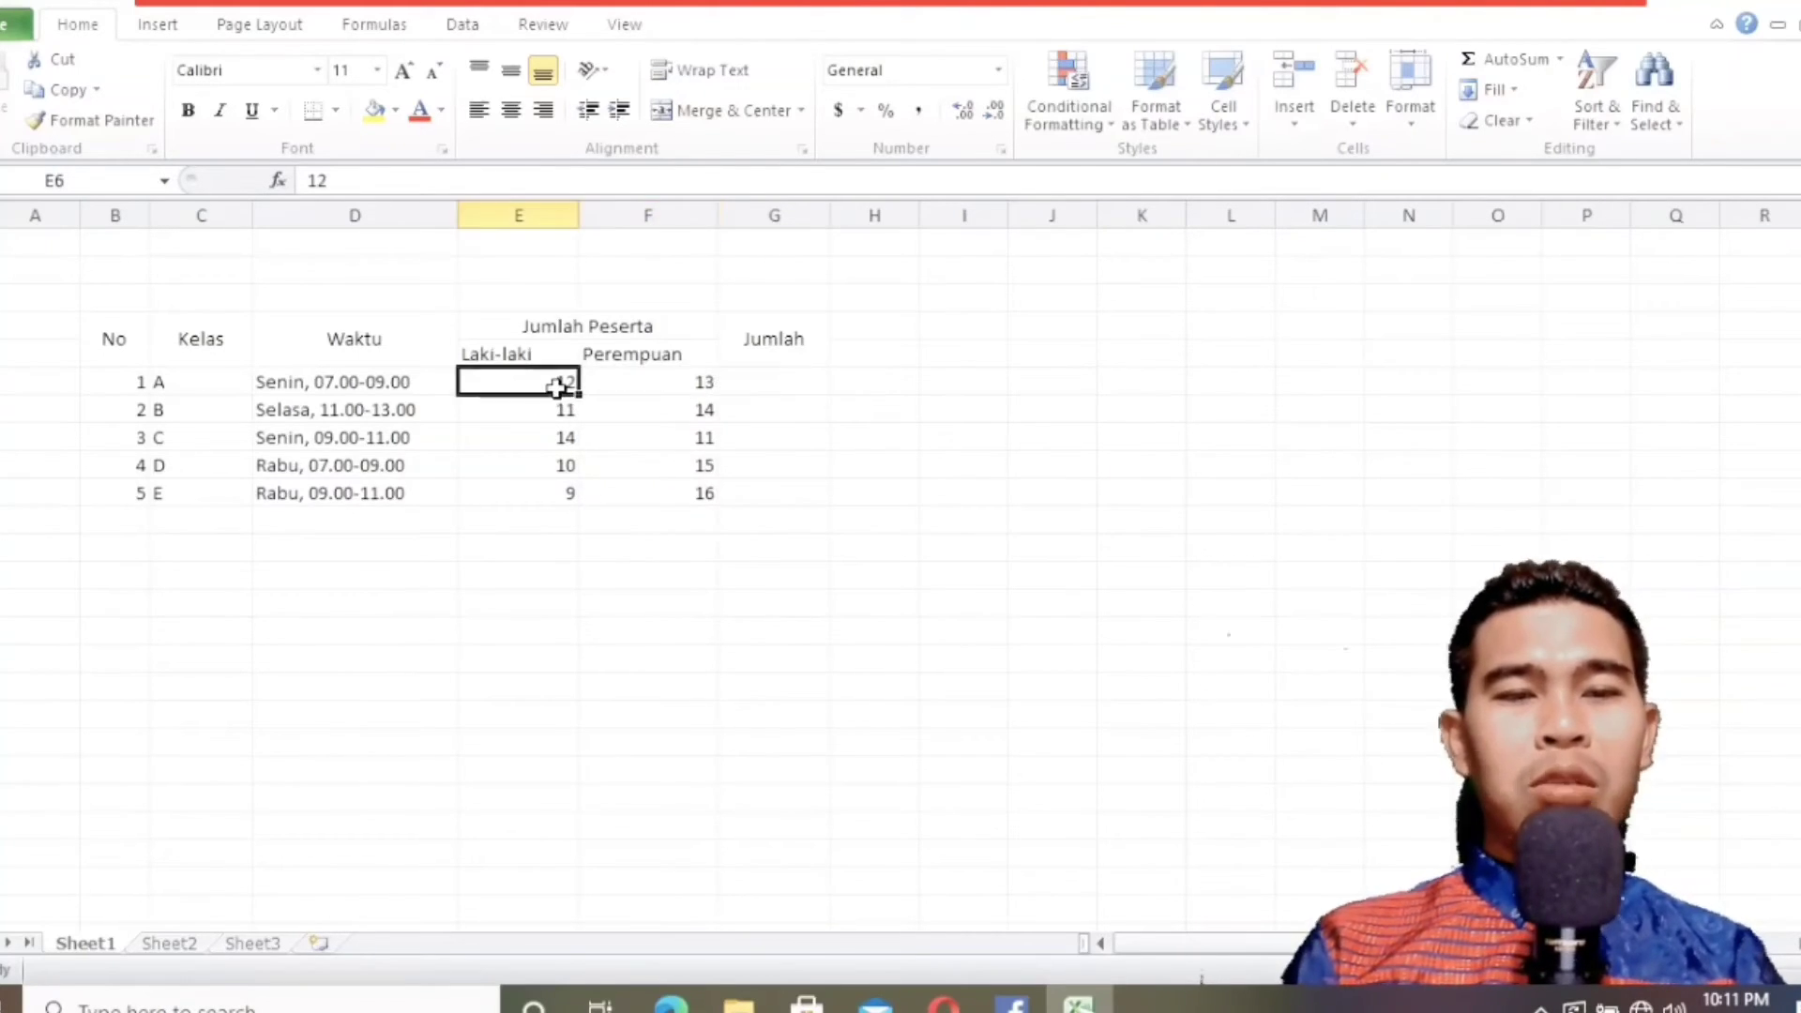
{"action": "left_click", "coordinate": [661, 384]}
{"action": "left_click", "coordinate": [758, 384]}
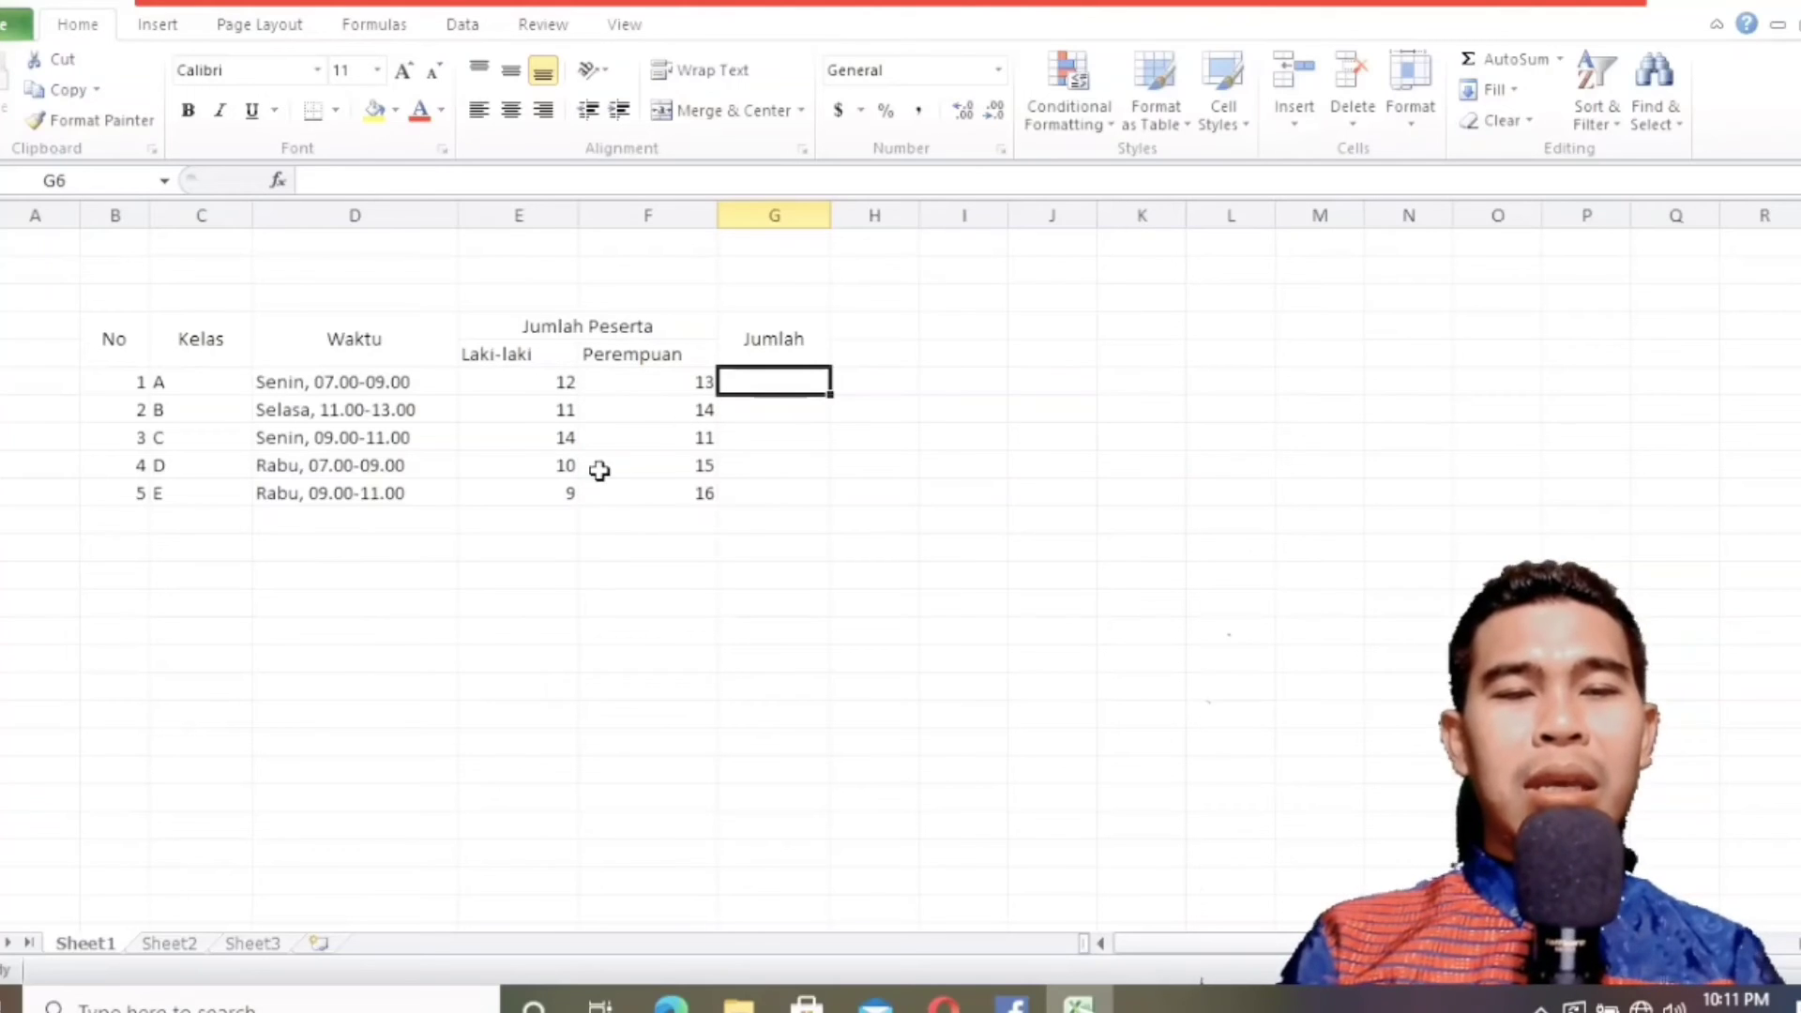
{"action": "left_click", "coordinate": [556, 385]}
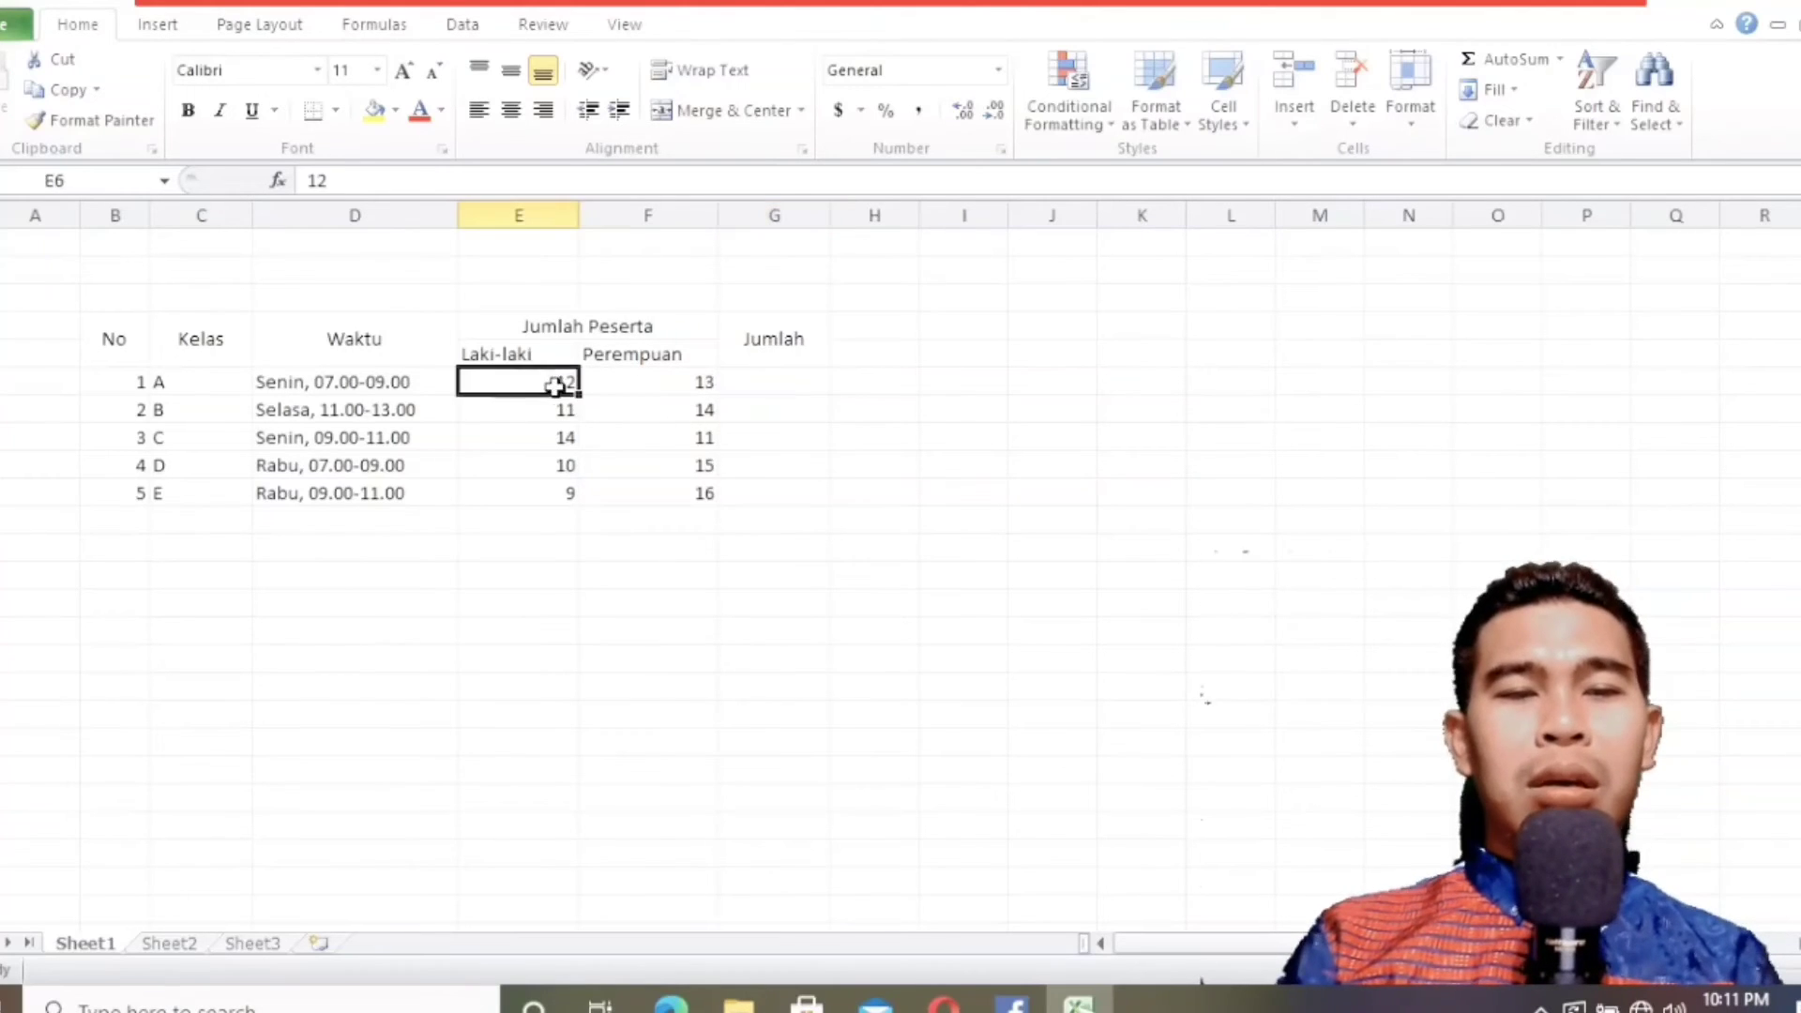
{"action": "left_click", "coordinate": [645, 380]}
{"action": "left_click", "coordinate": [561, 388]}
{"action": "left_click", "coordinate": [662, 383]}
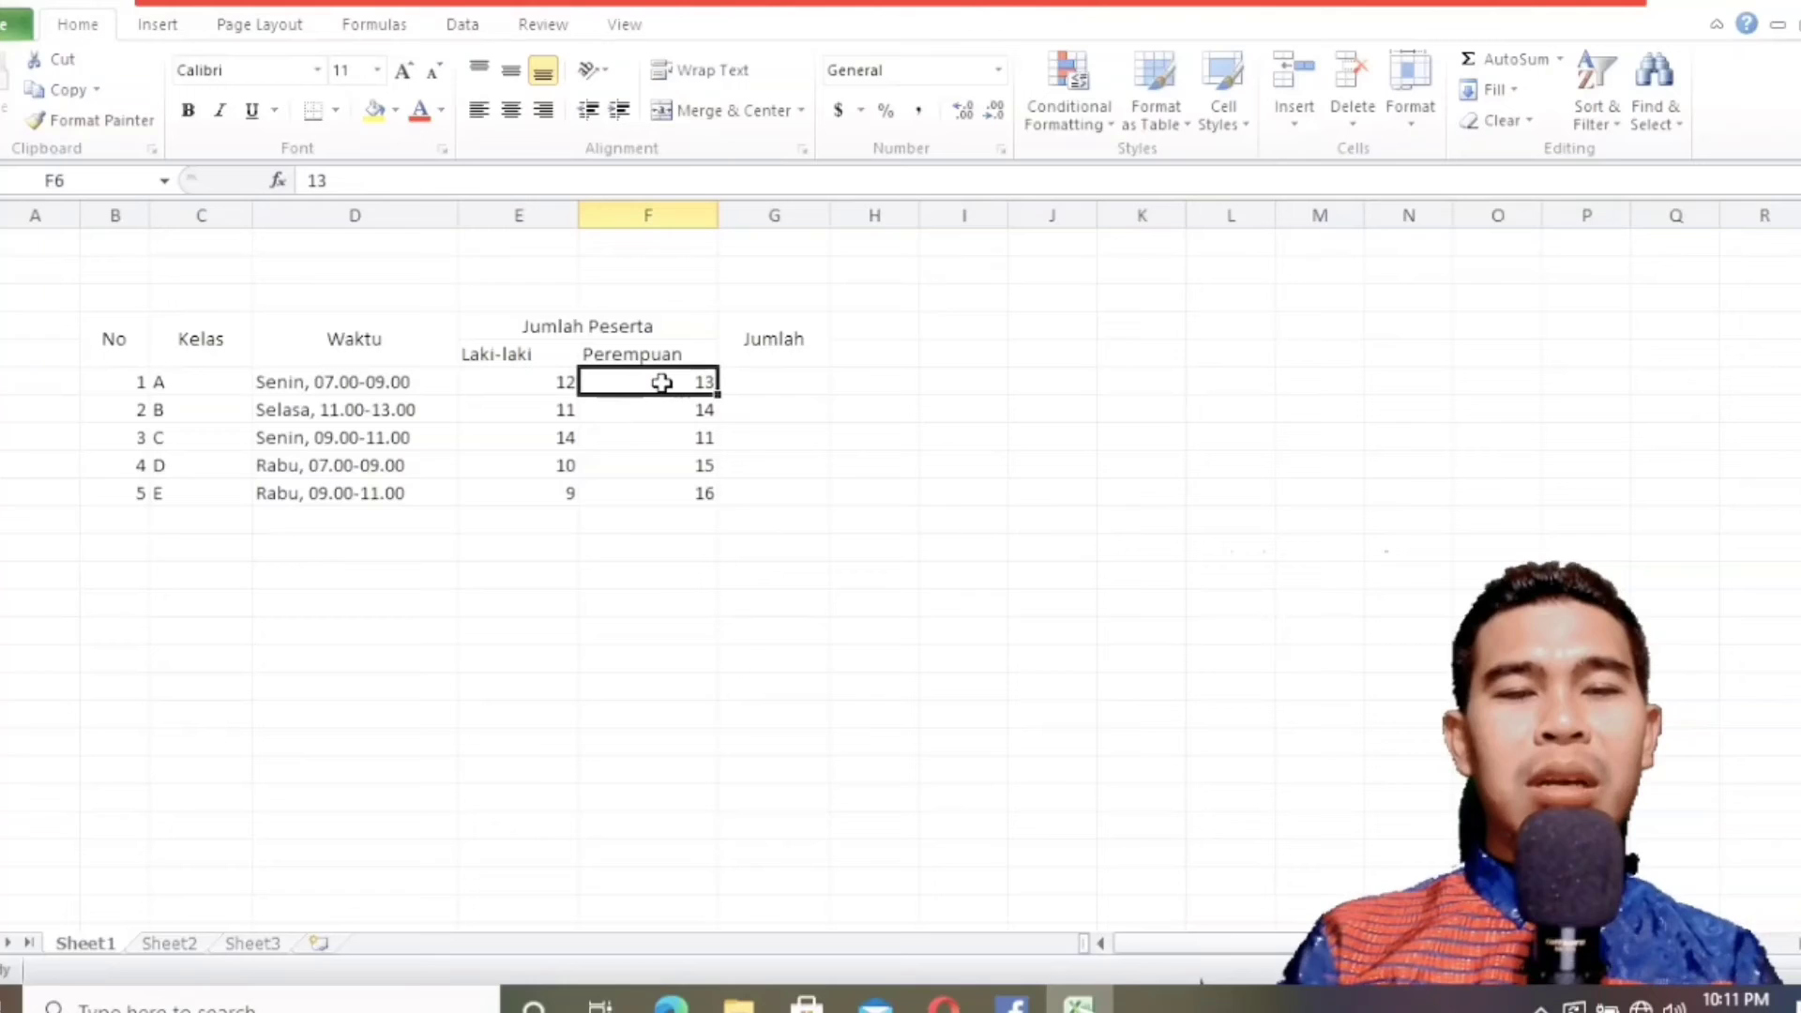
Enter the formula =SUM(E6:F6) in G6 to total the class A participants.
{"action": "left_click", "coordinate": [781, 388]}
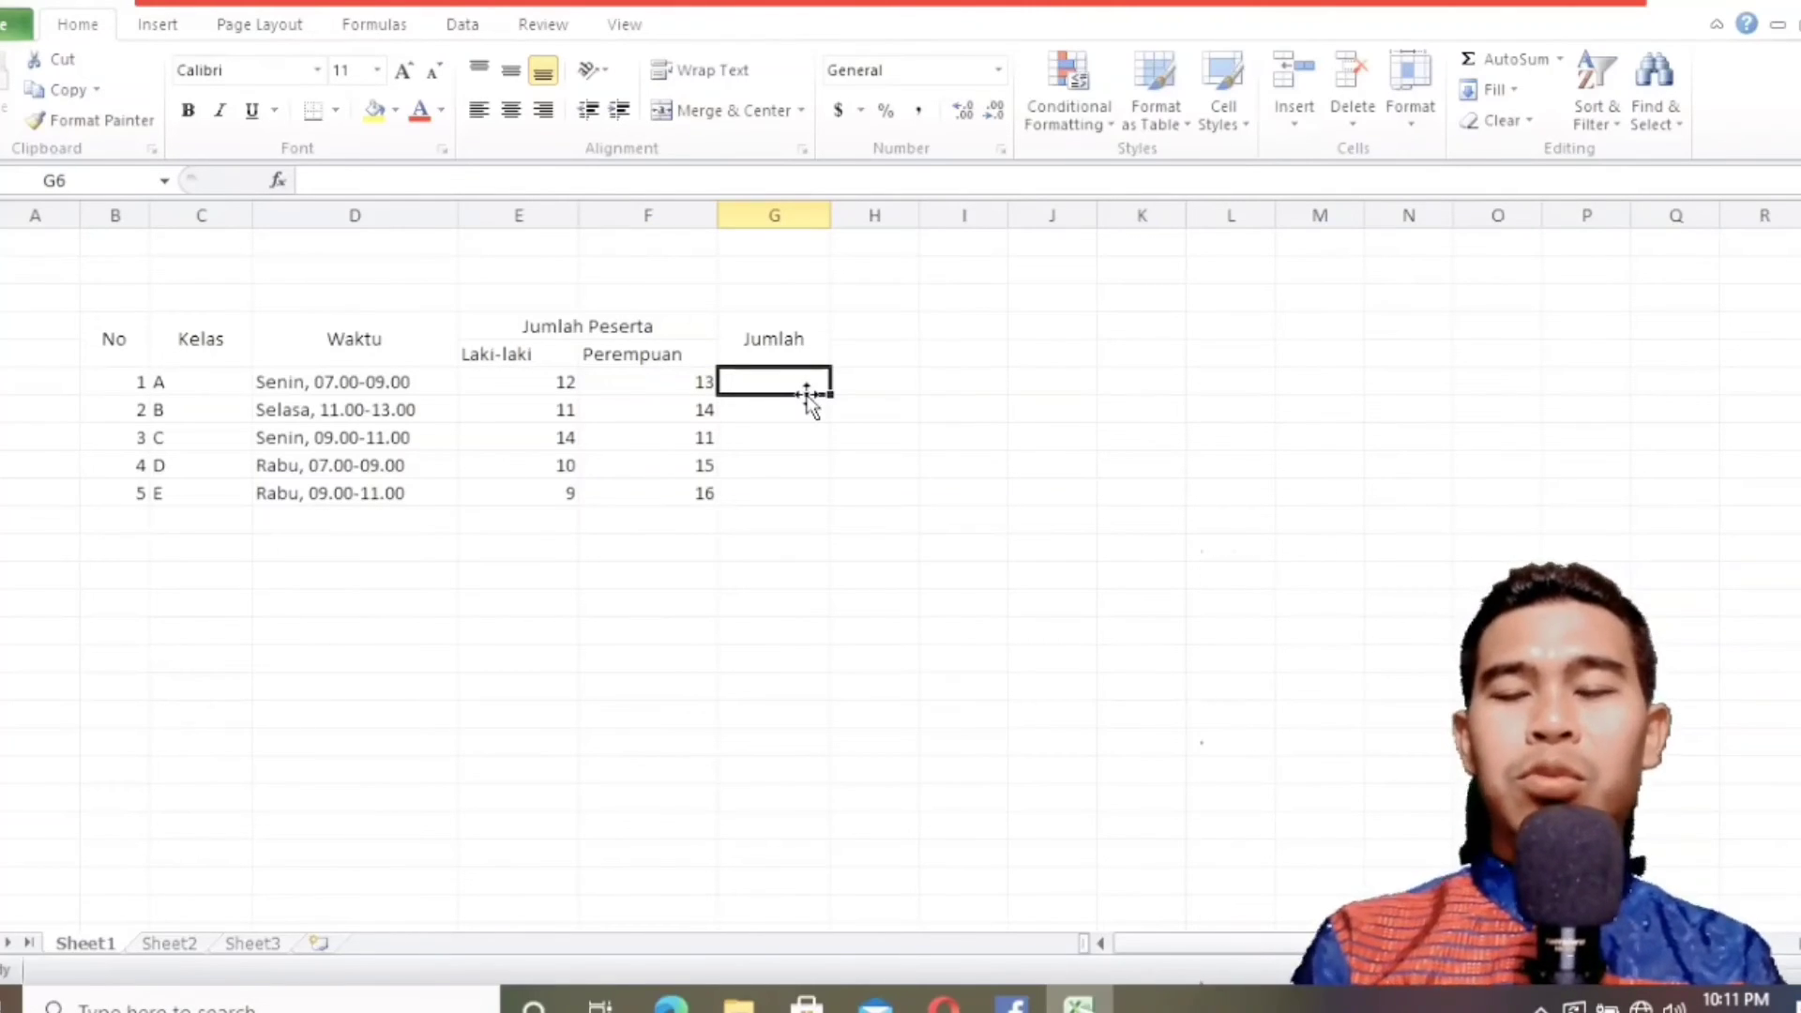
{"action": "type", "text": "="}
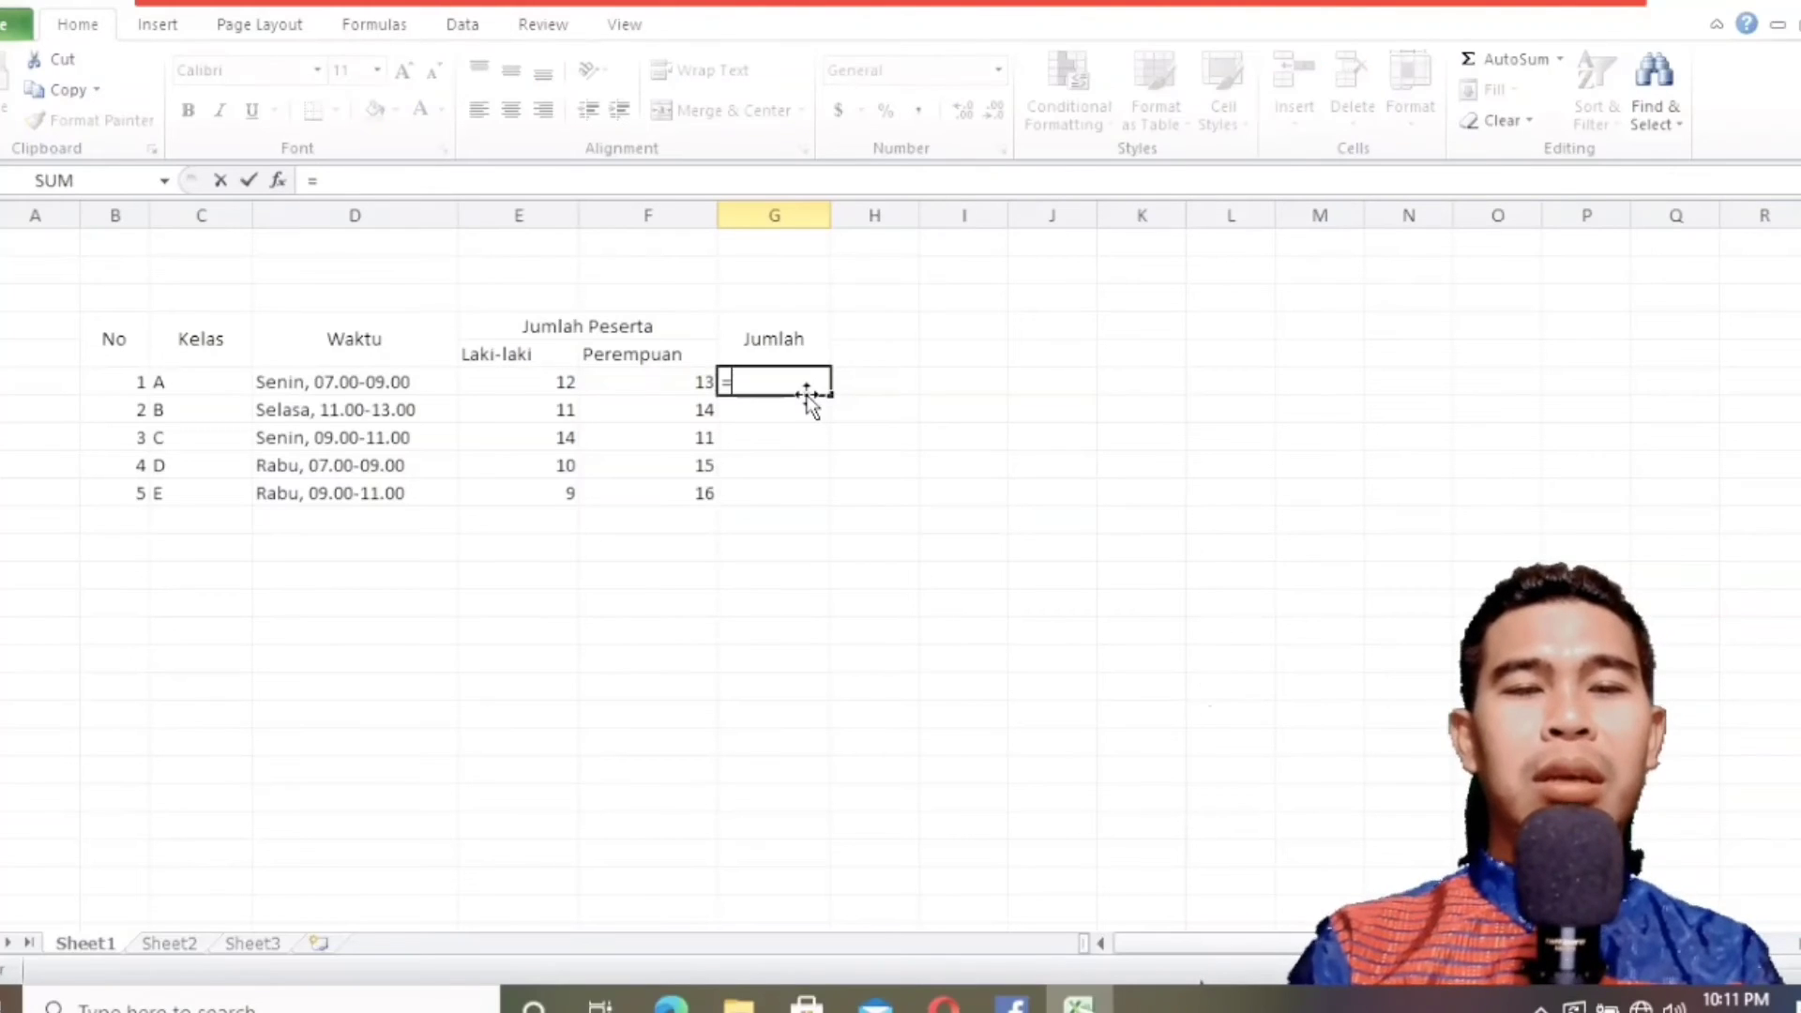
{"action": "type", "text": "sum"}
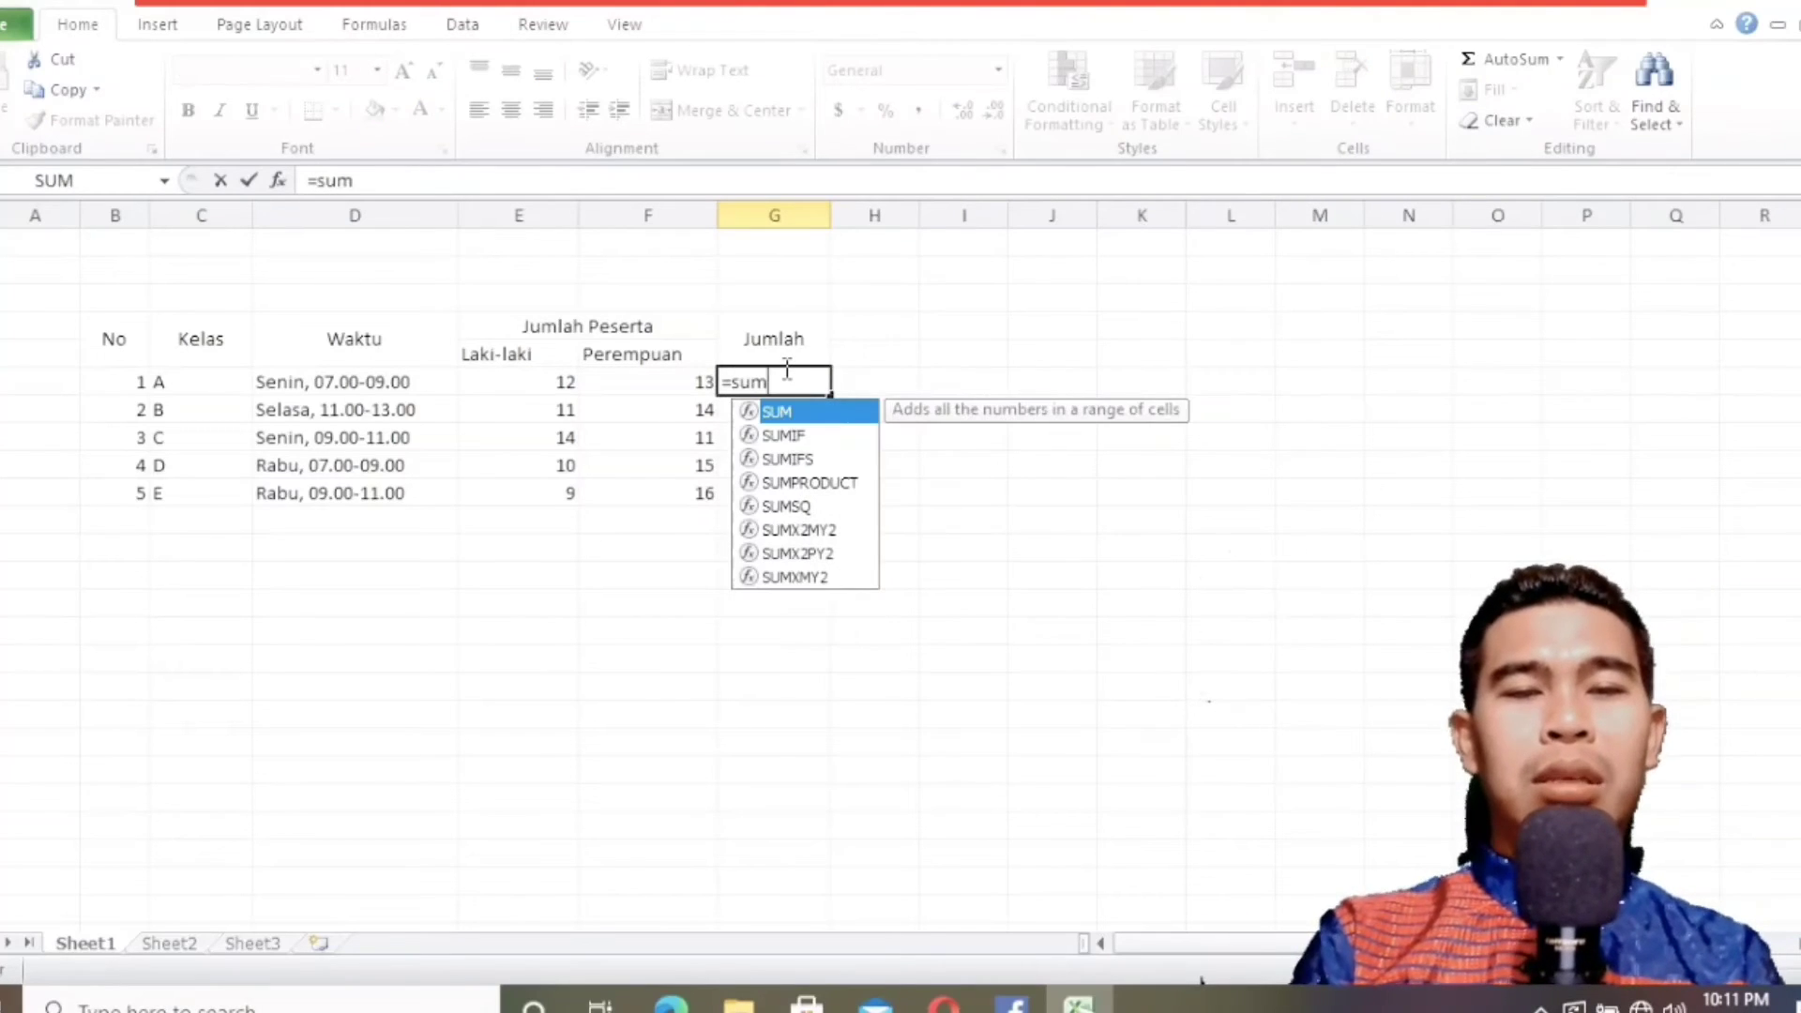
{"action": "type", "text": "("}
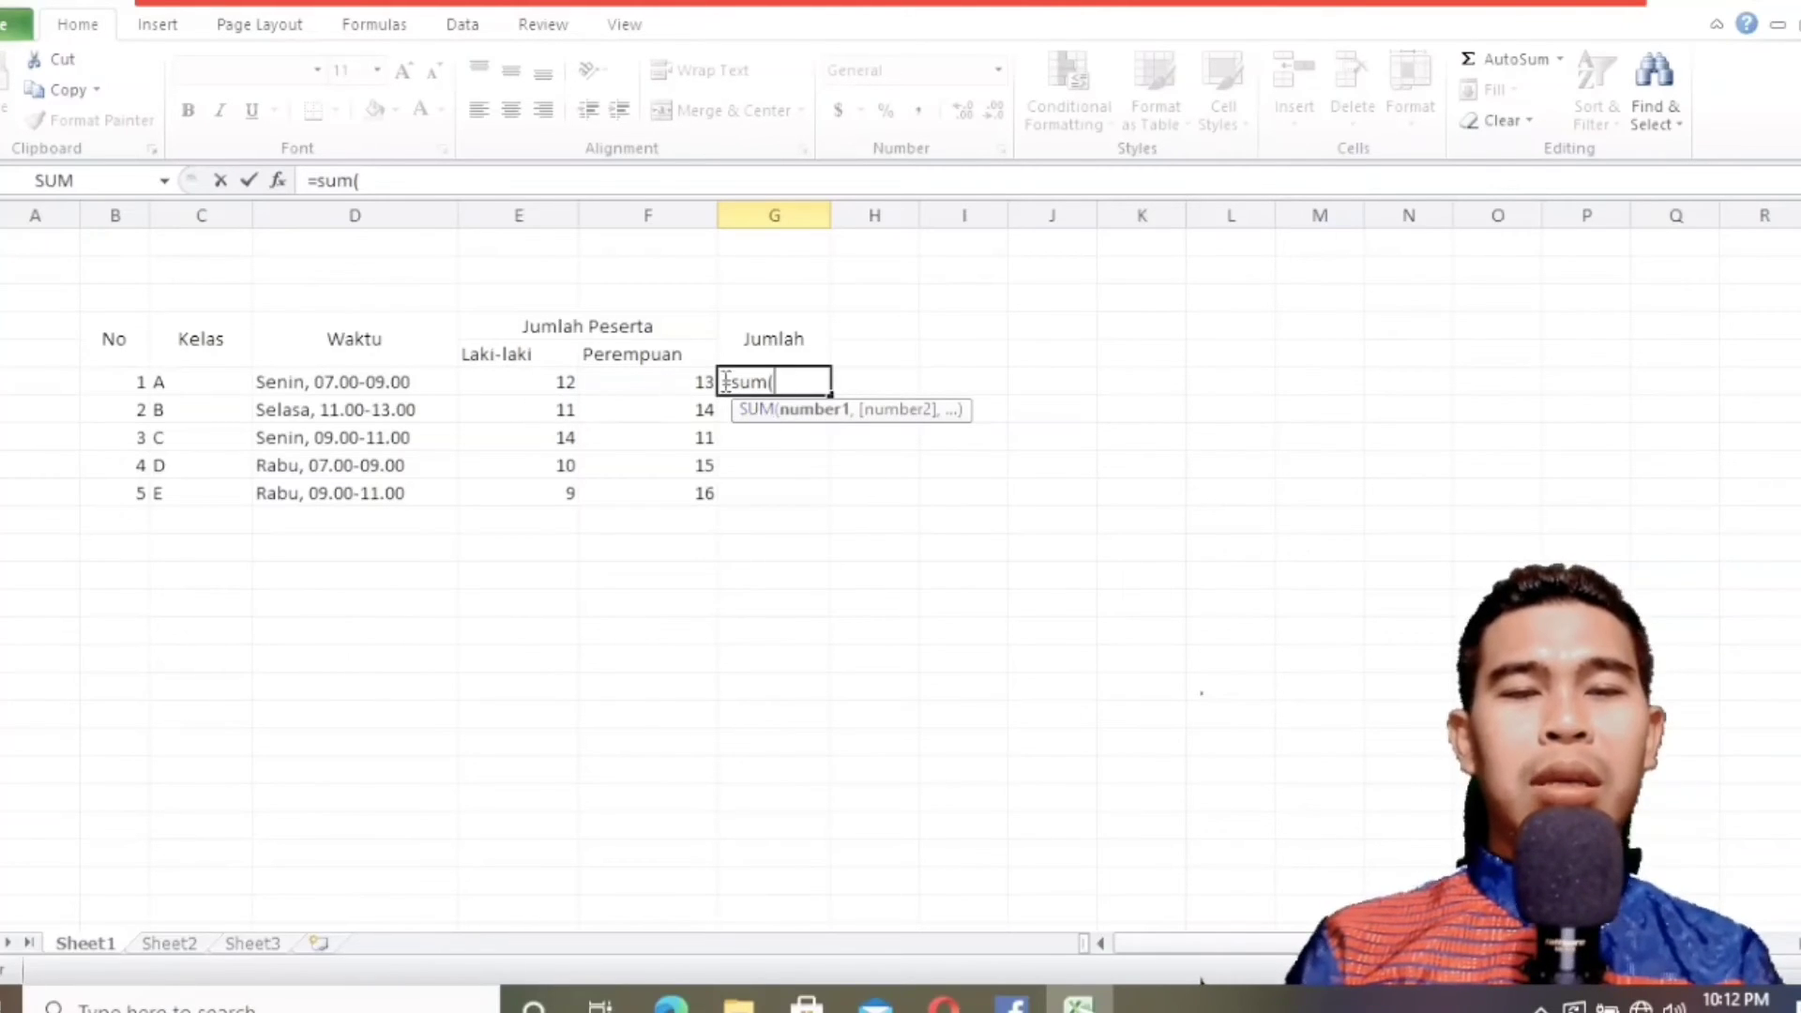
{"action": "left_click", "coordinate": [529, 381]}
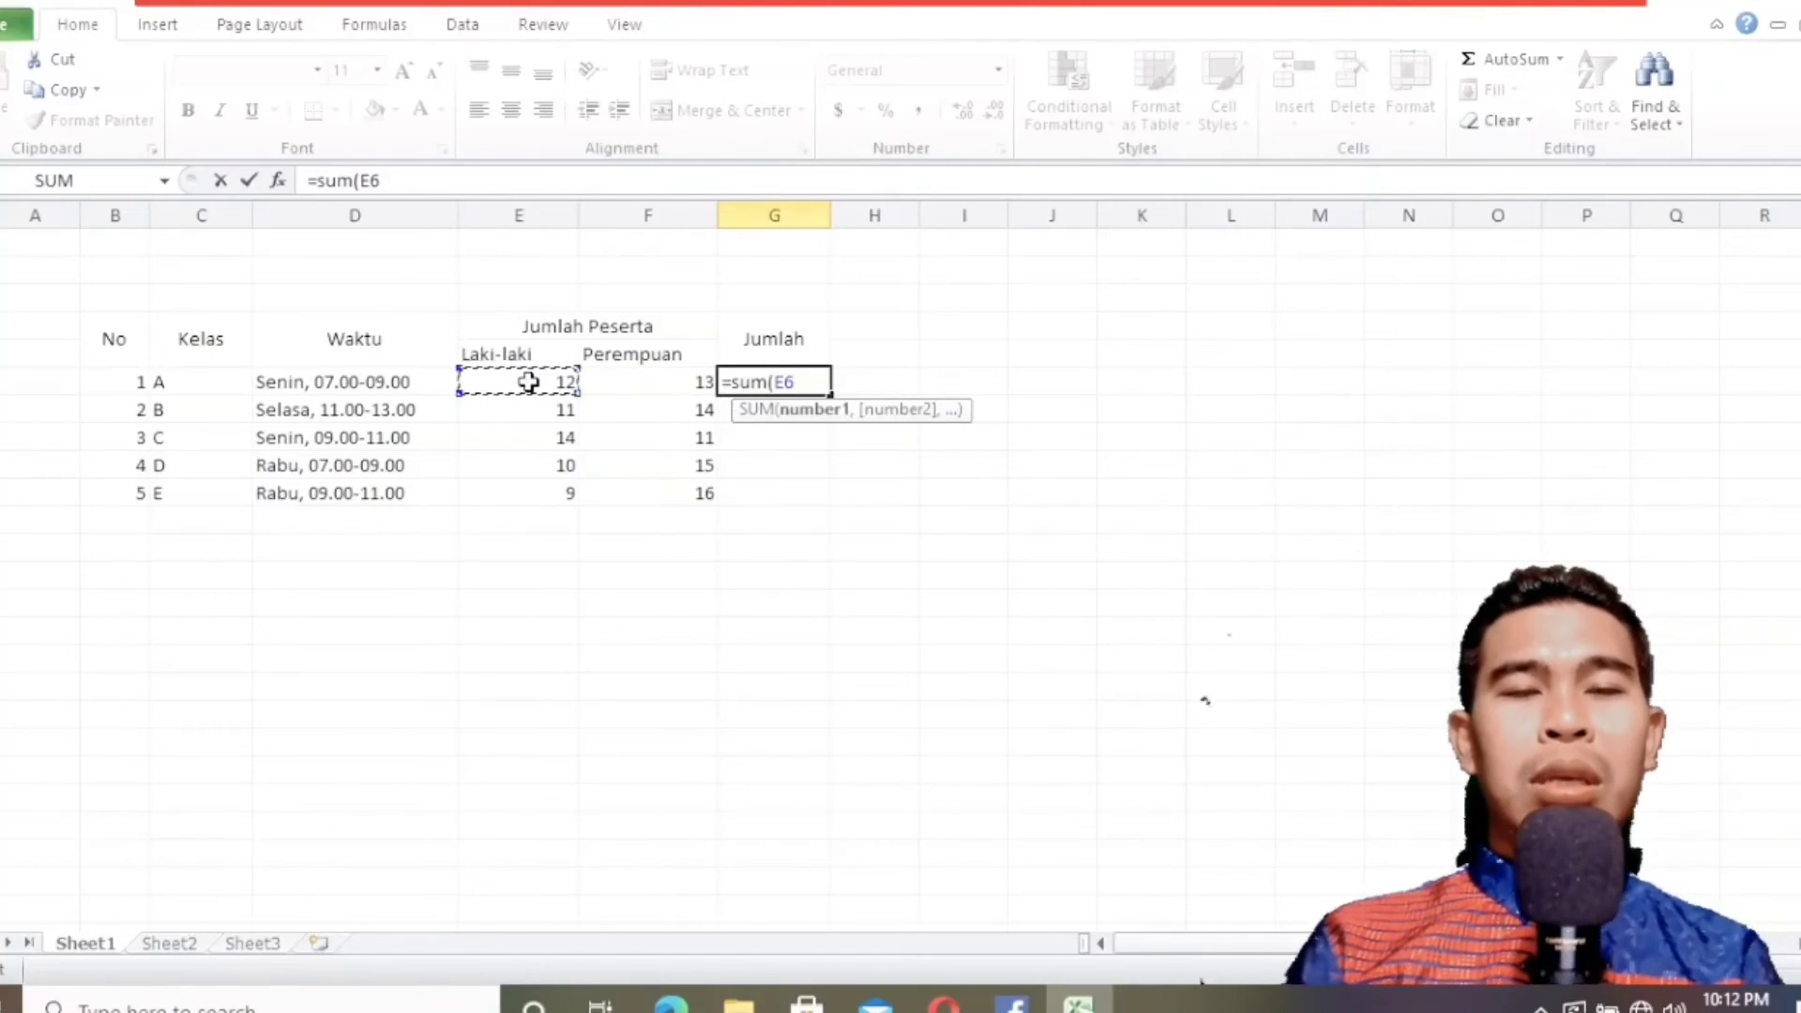
{"action": "left_click_drag", "start_coordinate": [529, 382], "coordinate": [626, 379]}
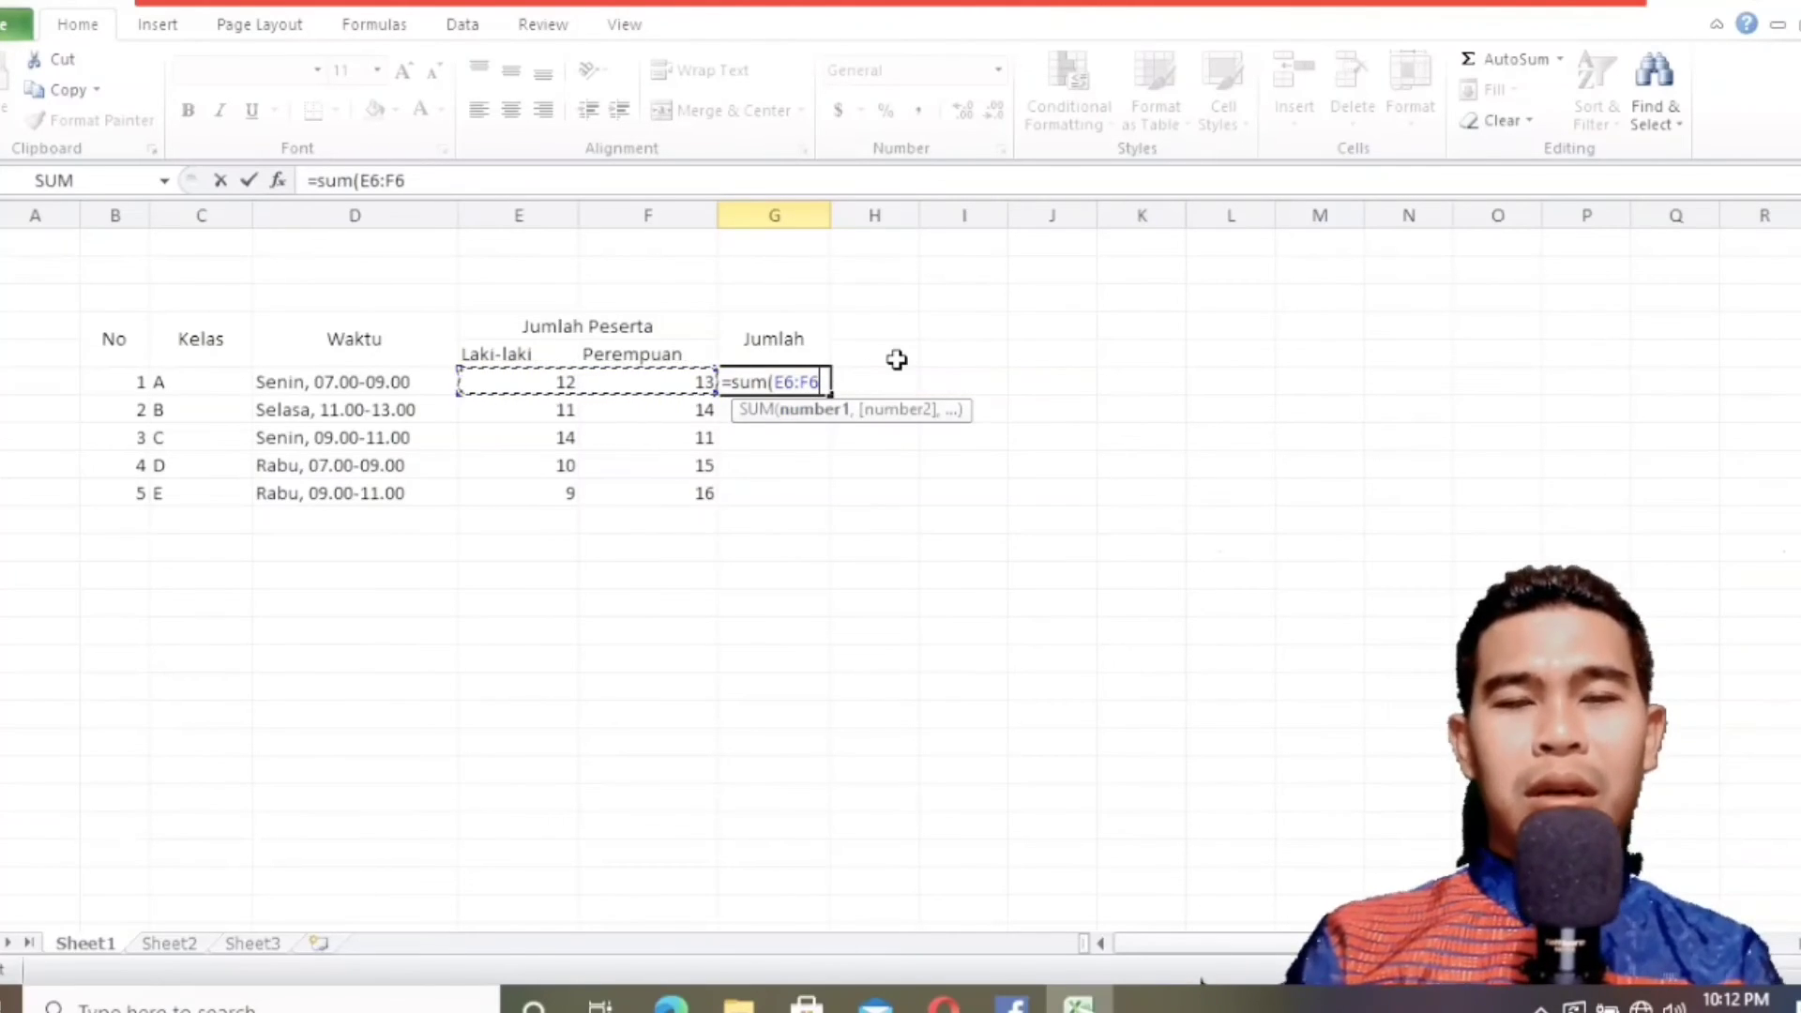
{"action": "type", "text": ")"}
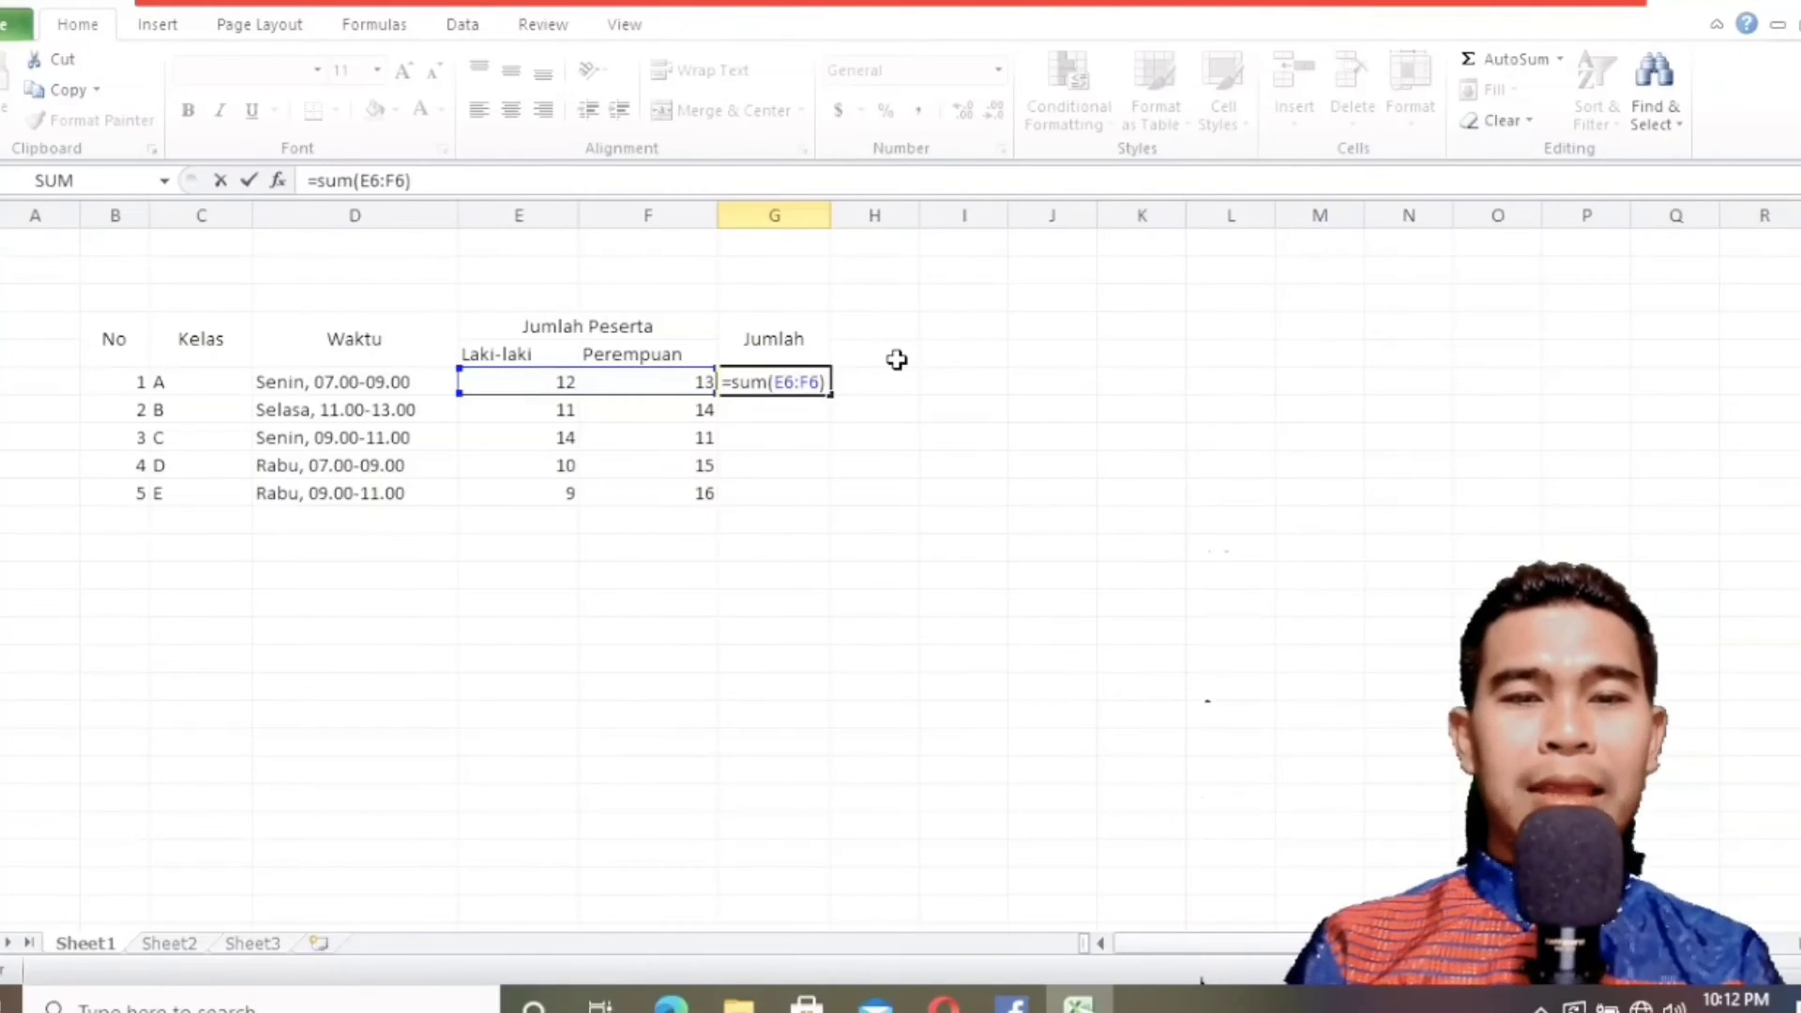
{"action": "key", "text": "Return"}
Fill the SUM formula from G6 down through G10 and check the formulas in the Jumlah column.
{"action": "left_click", "coordinate": [786, 381]}
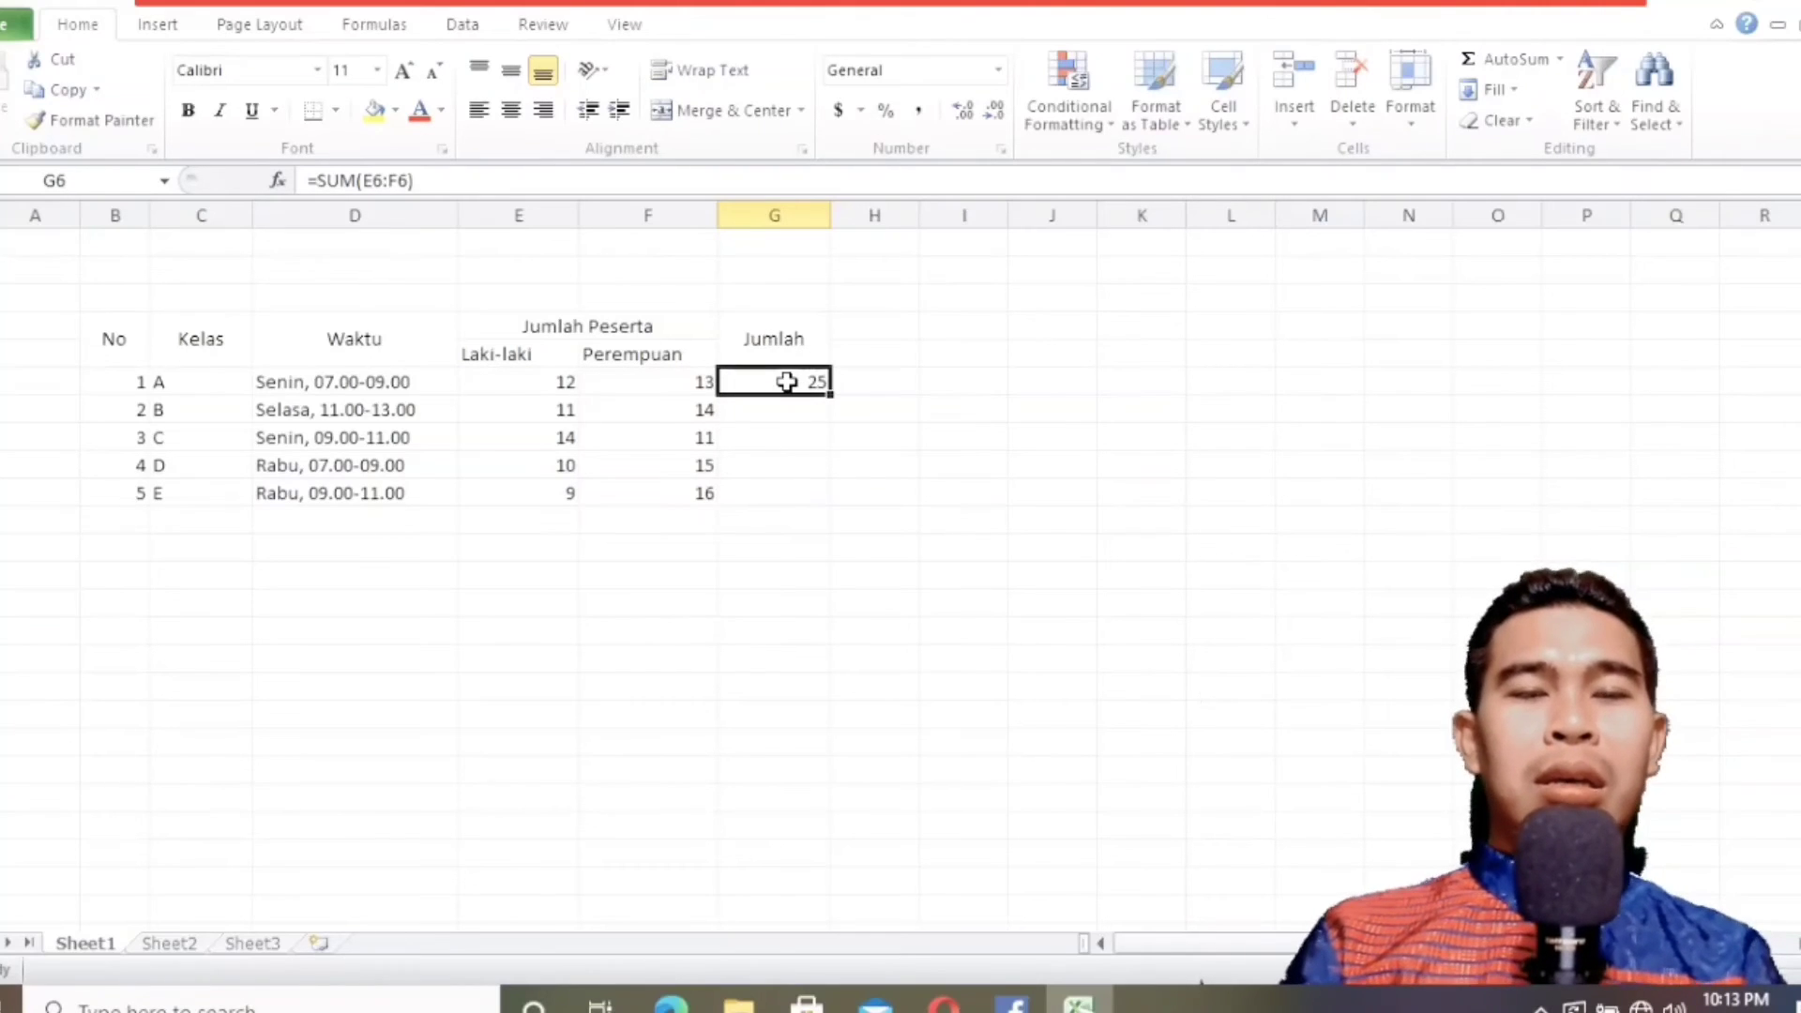
{"action": "left_click", "coordinate": [786, 401]}
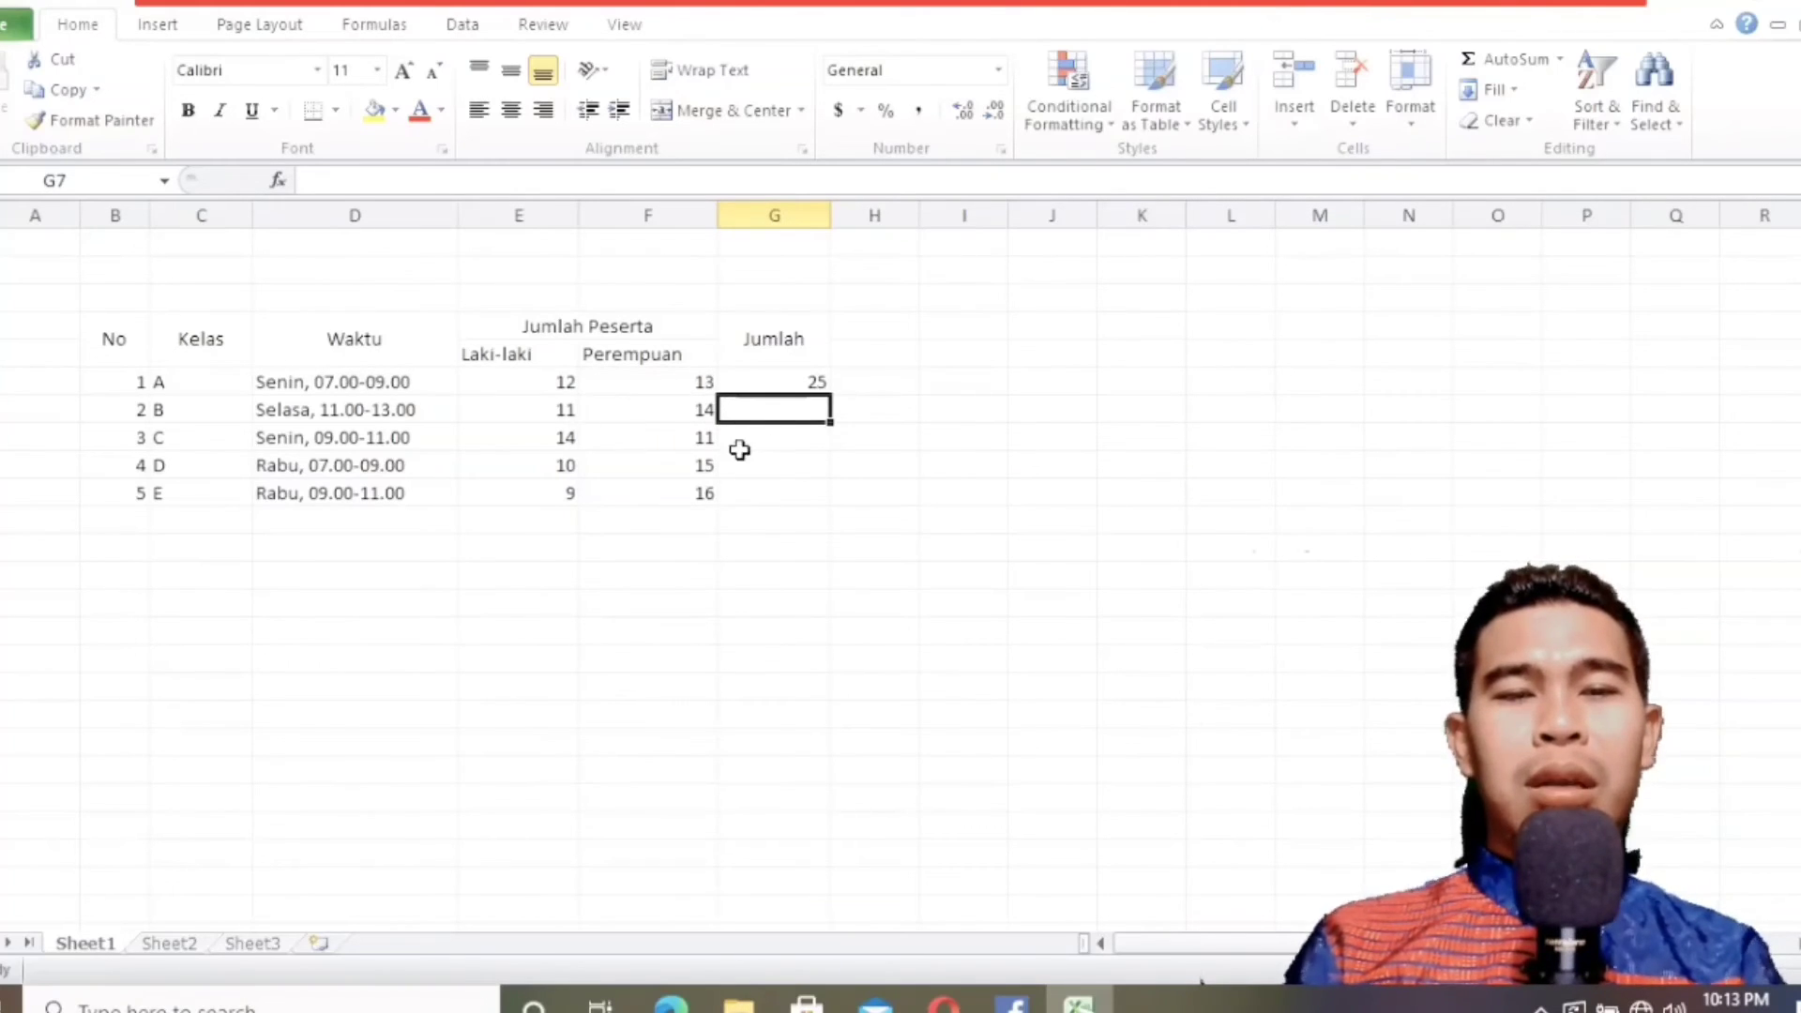
{"action": "left_click", "coordinate": [768, 382]}
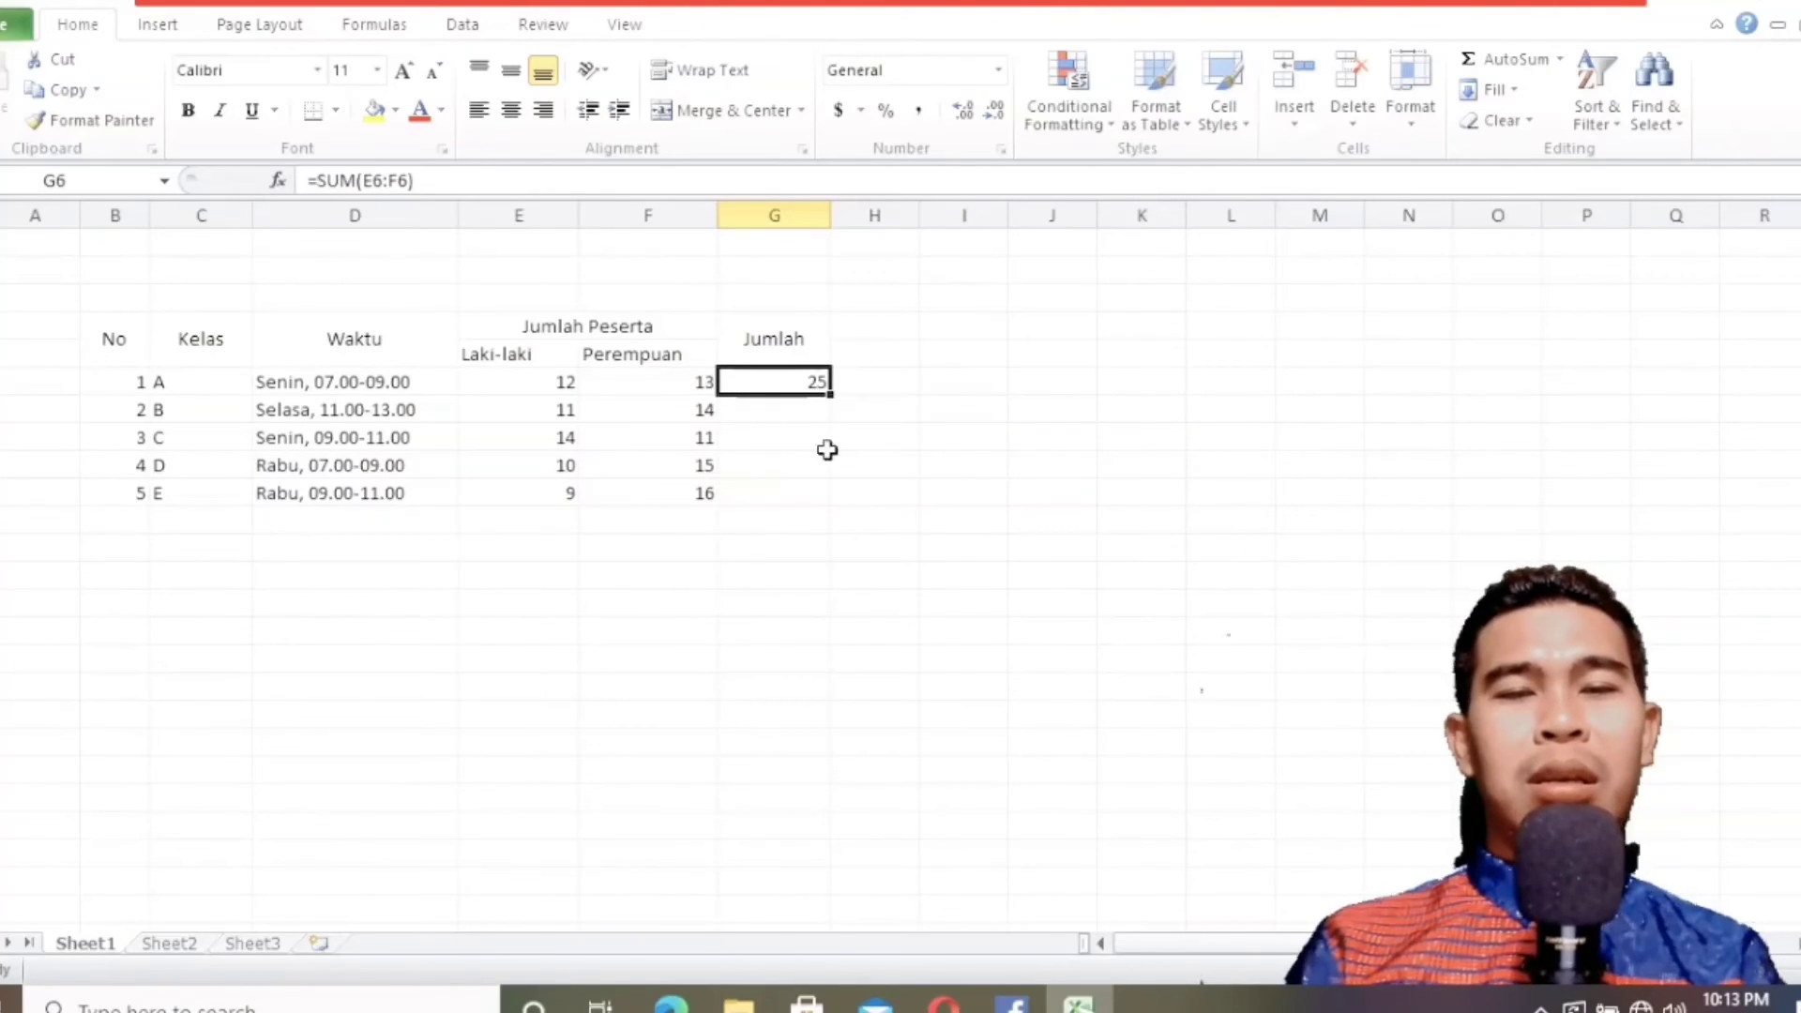
{"action": "left_click", "coordinate": [786, 409]}
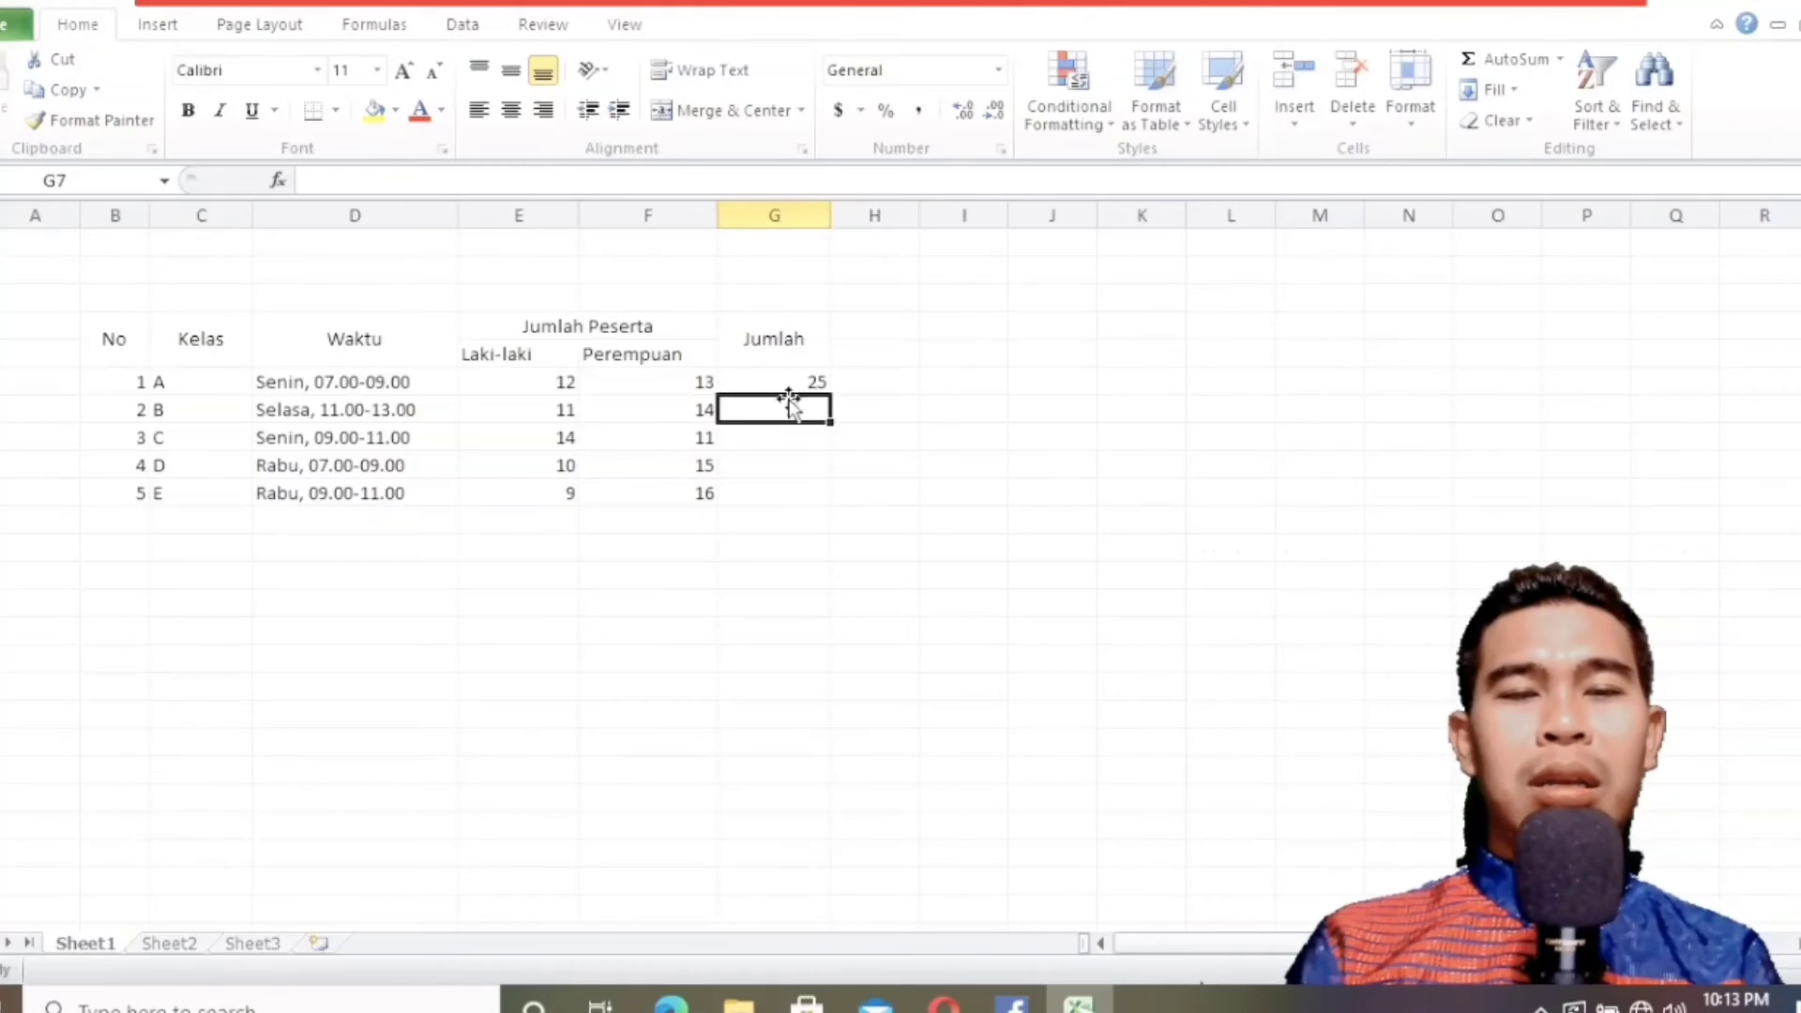
{"action": "left_click", "coordinate": [788, 381]}
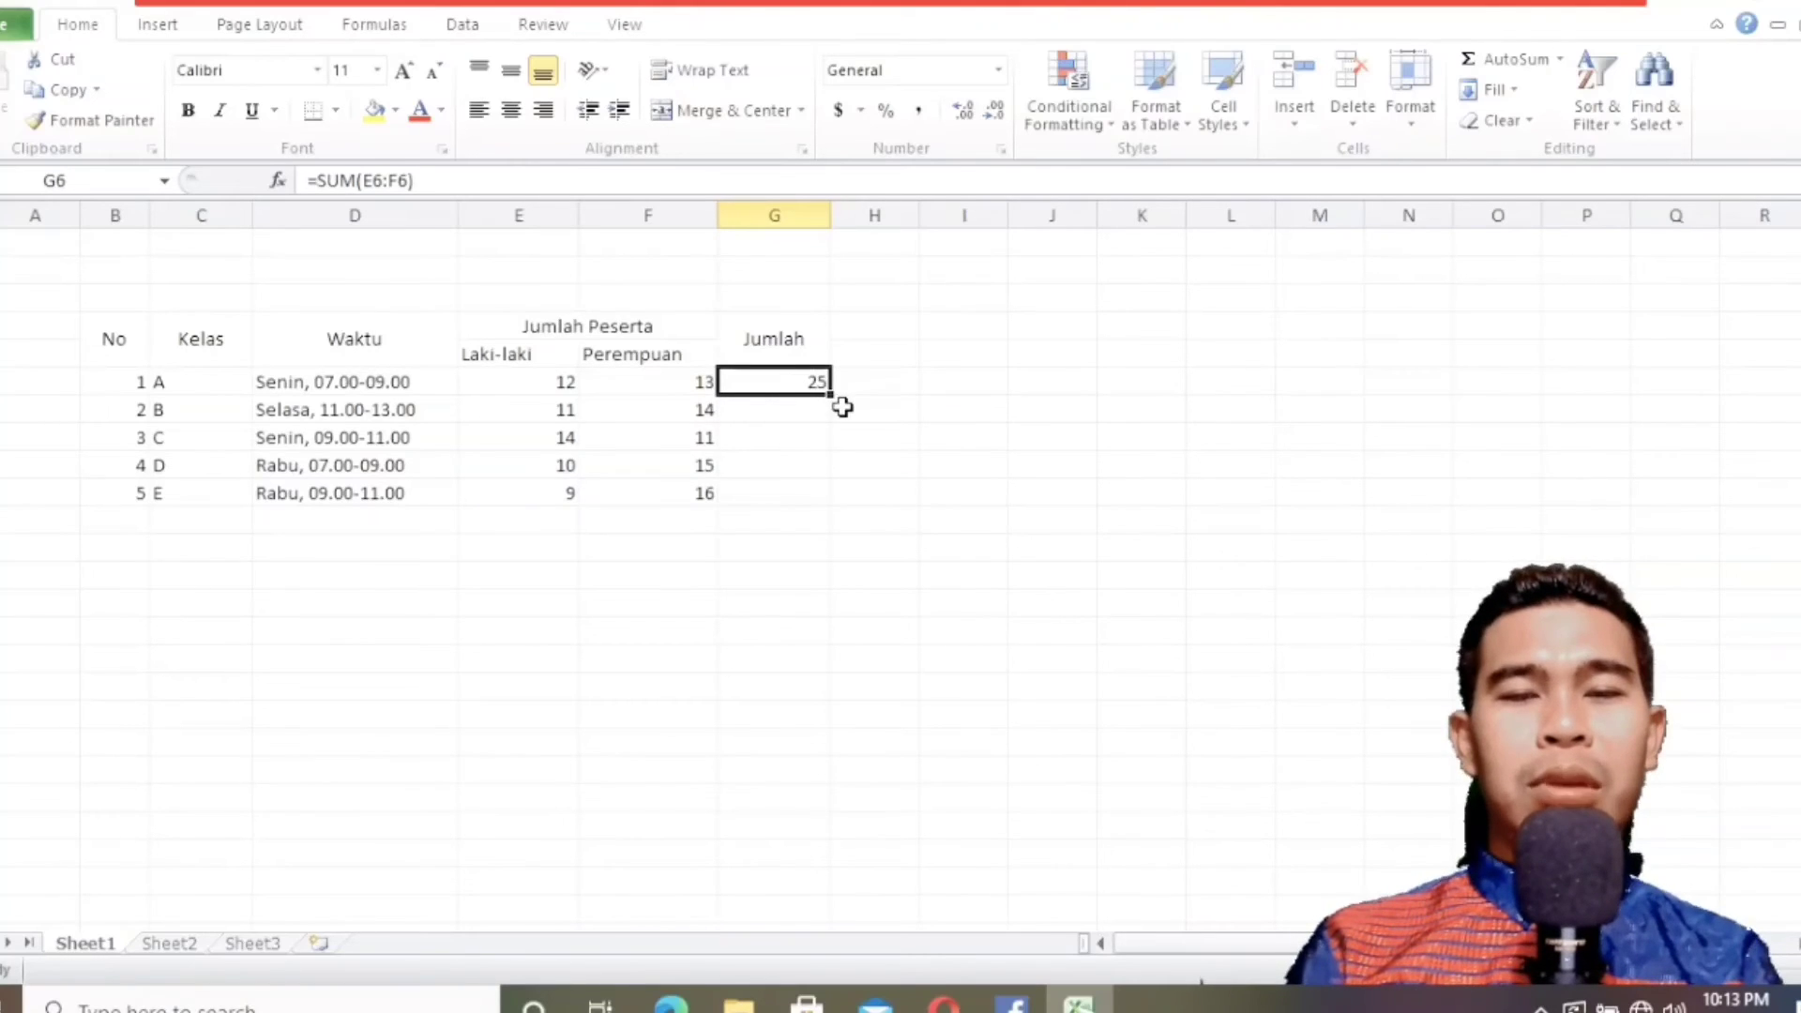
{"action": "left_click_drag", "start_coordinate": [834, 395], "coordinate": [834, 507]}
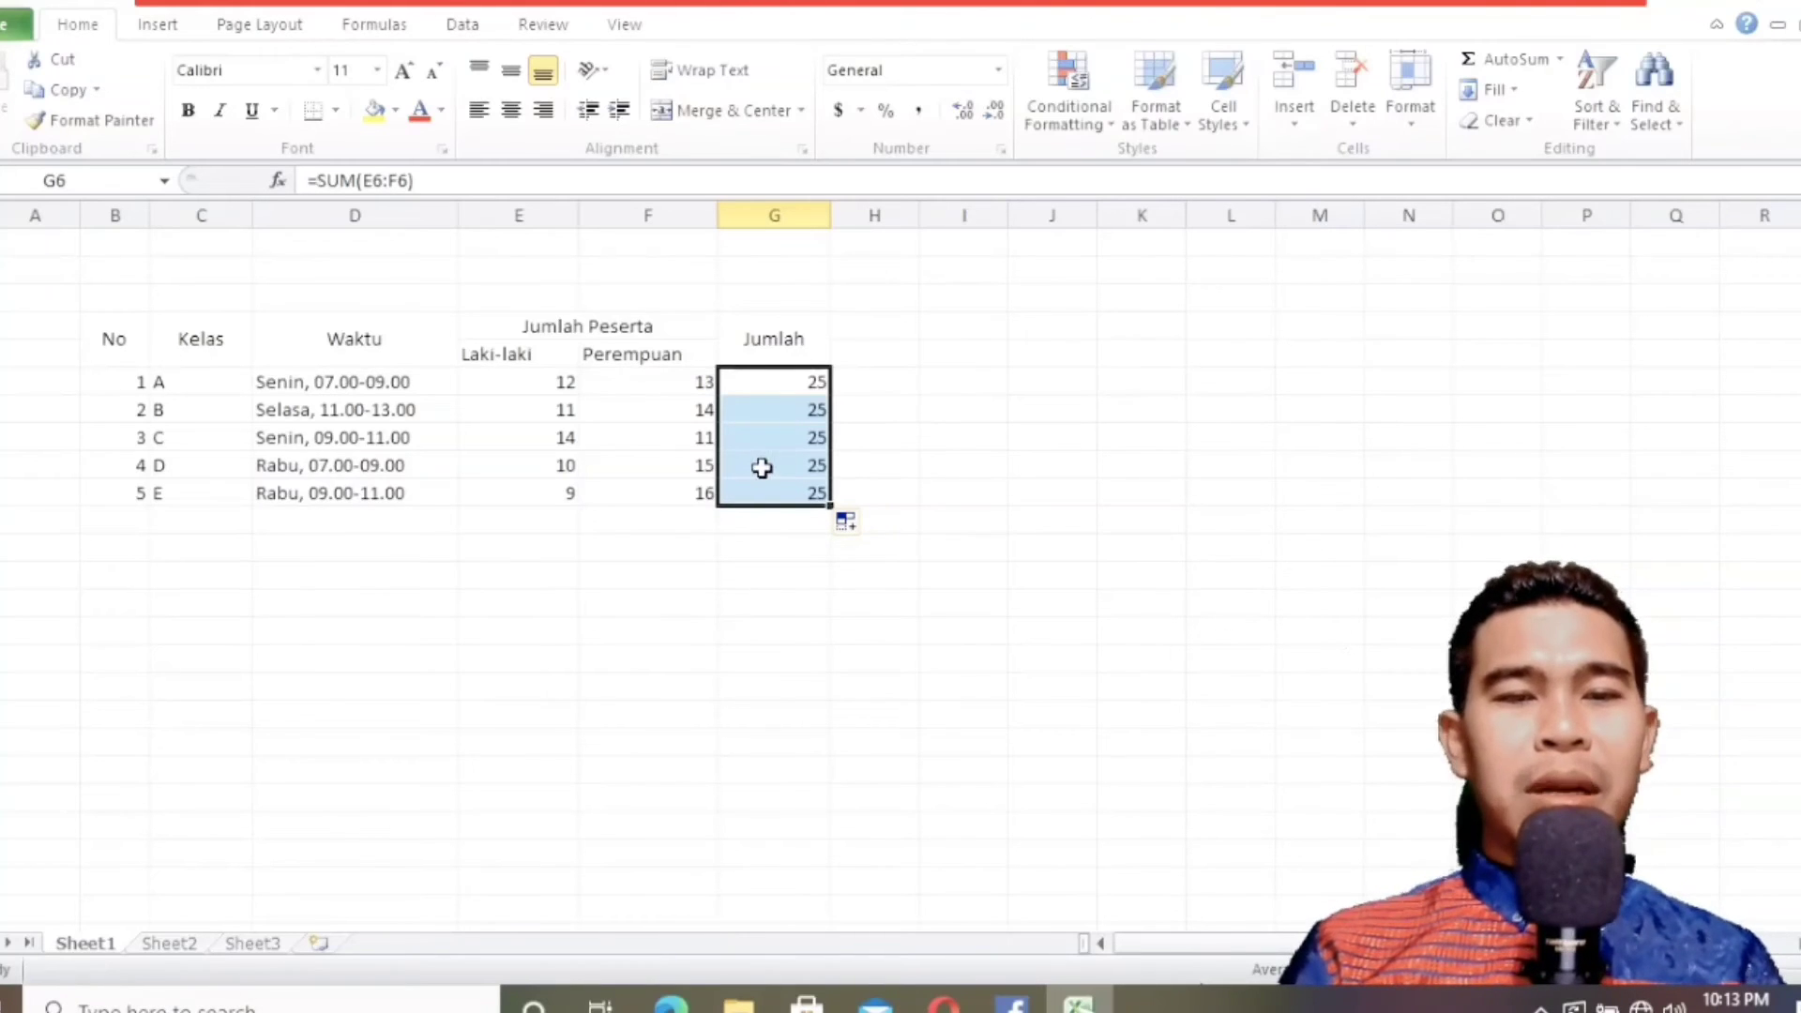
{"action": "left_click", "coordinate": [791, 437]}
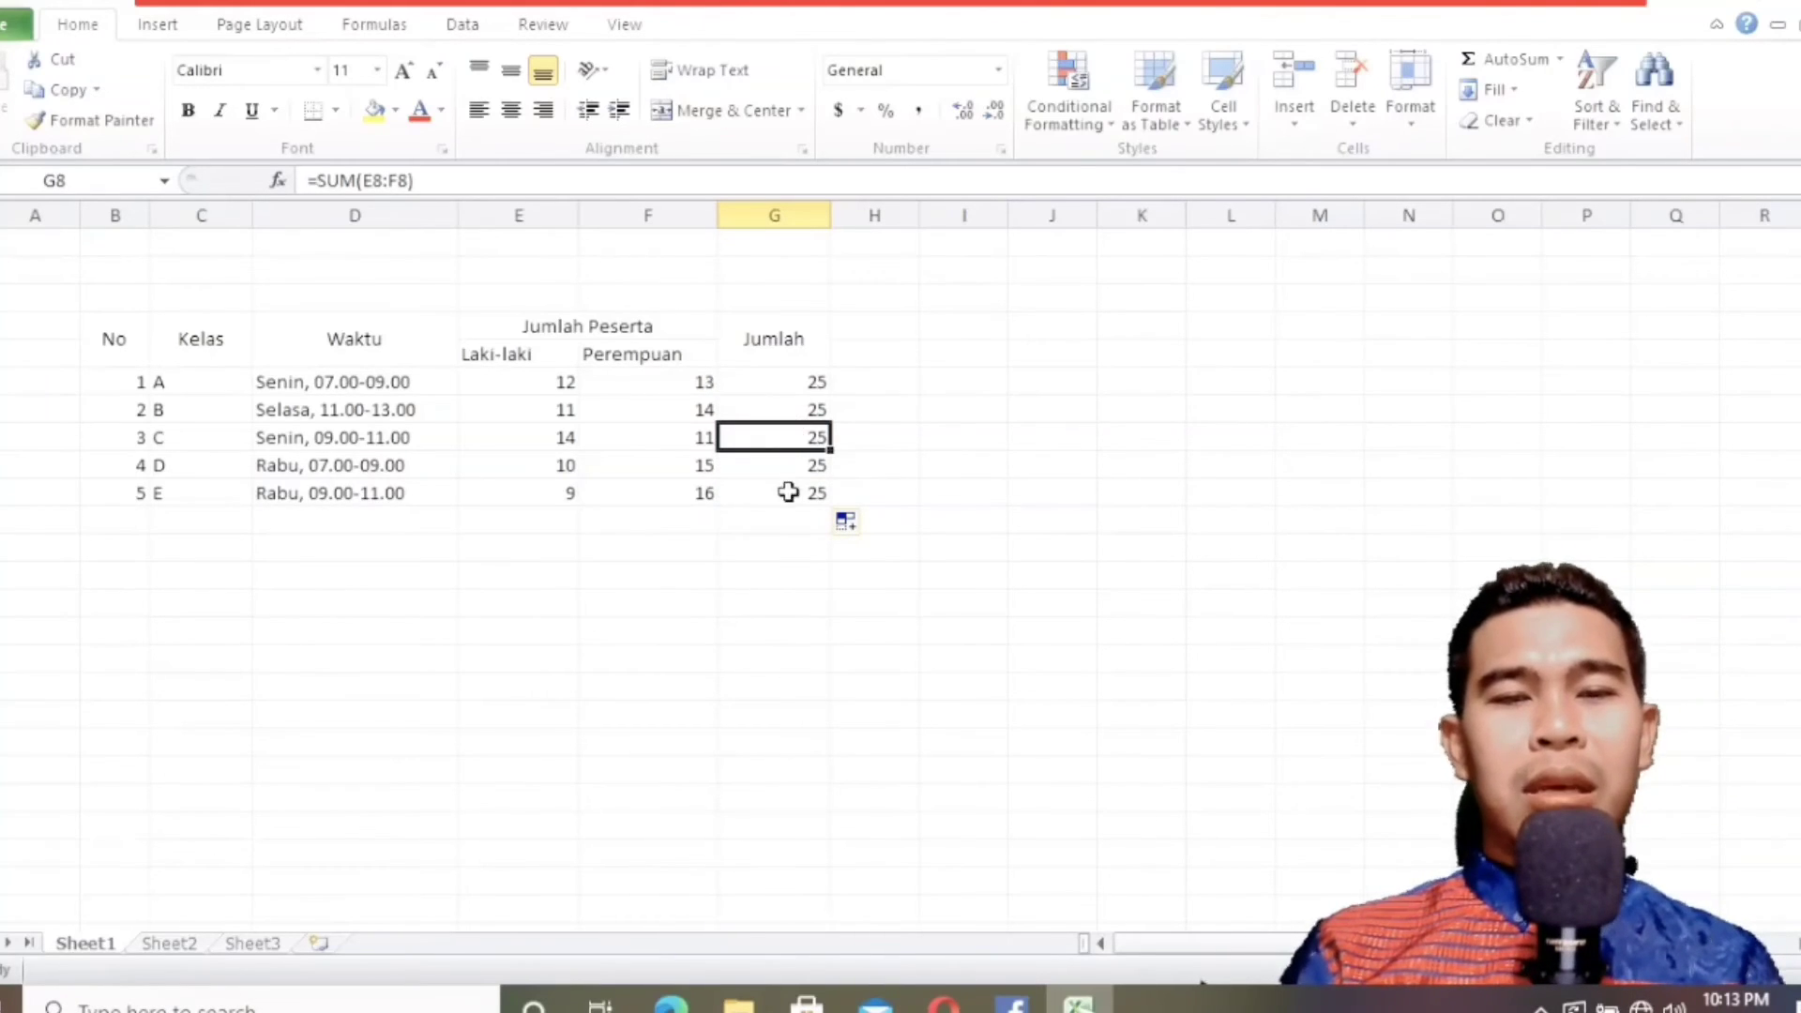
{"action": "left_click", "coordinate": [794, 383]}
{"action": "left_click", "coordinate": [807, 496]}
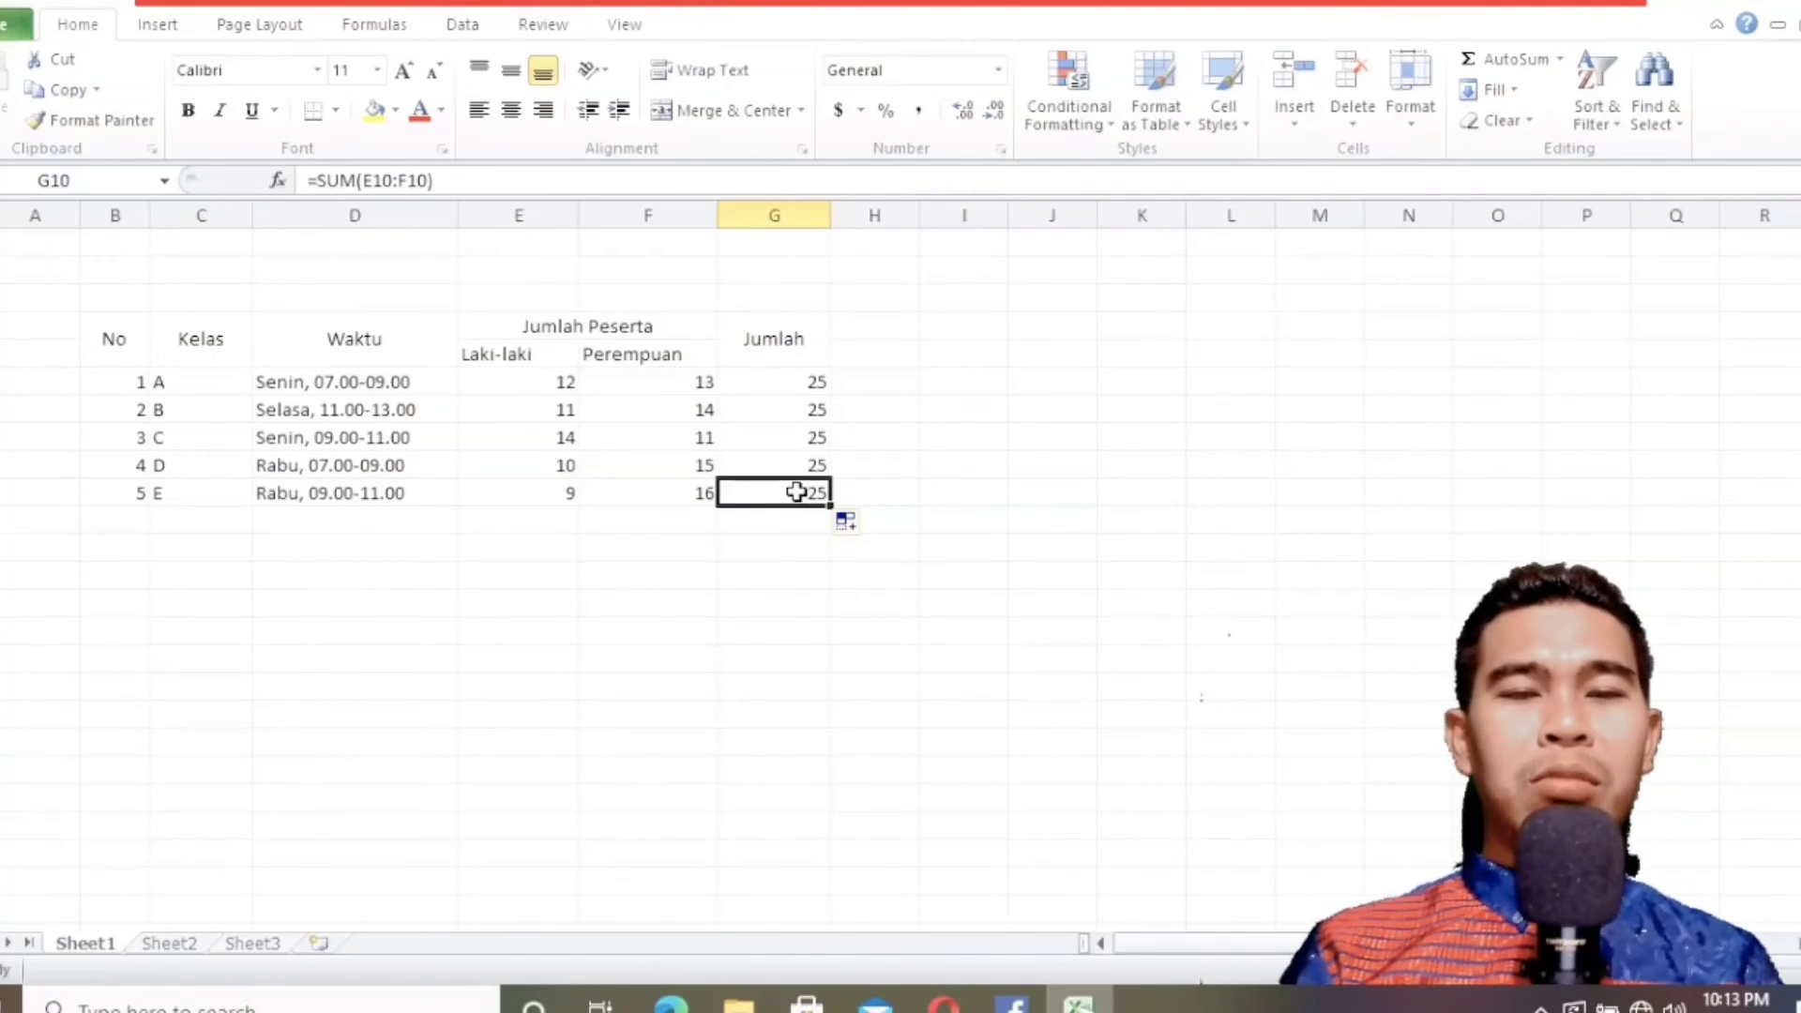
Set the class E Laki-laki count in E10 to 20 and check the SUM result in G10.
{"action": "left_click", "coordinate": [567, 497]}
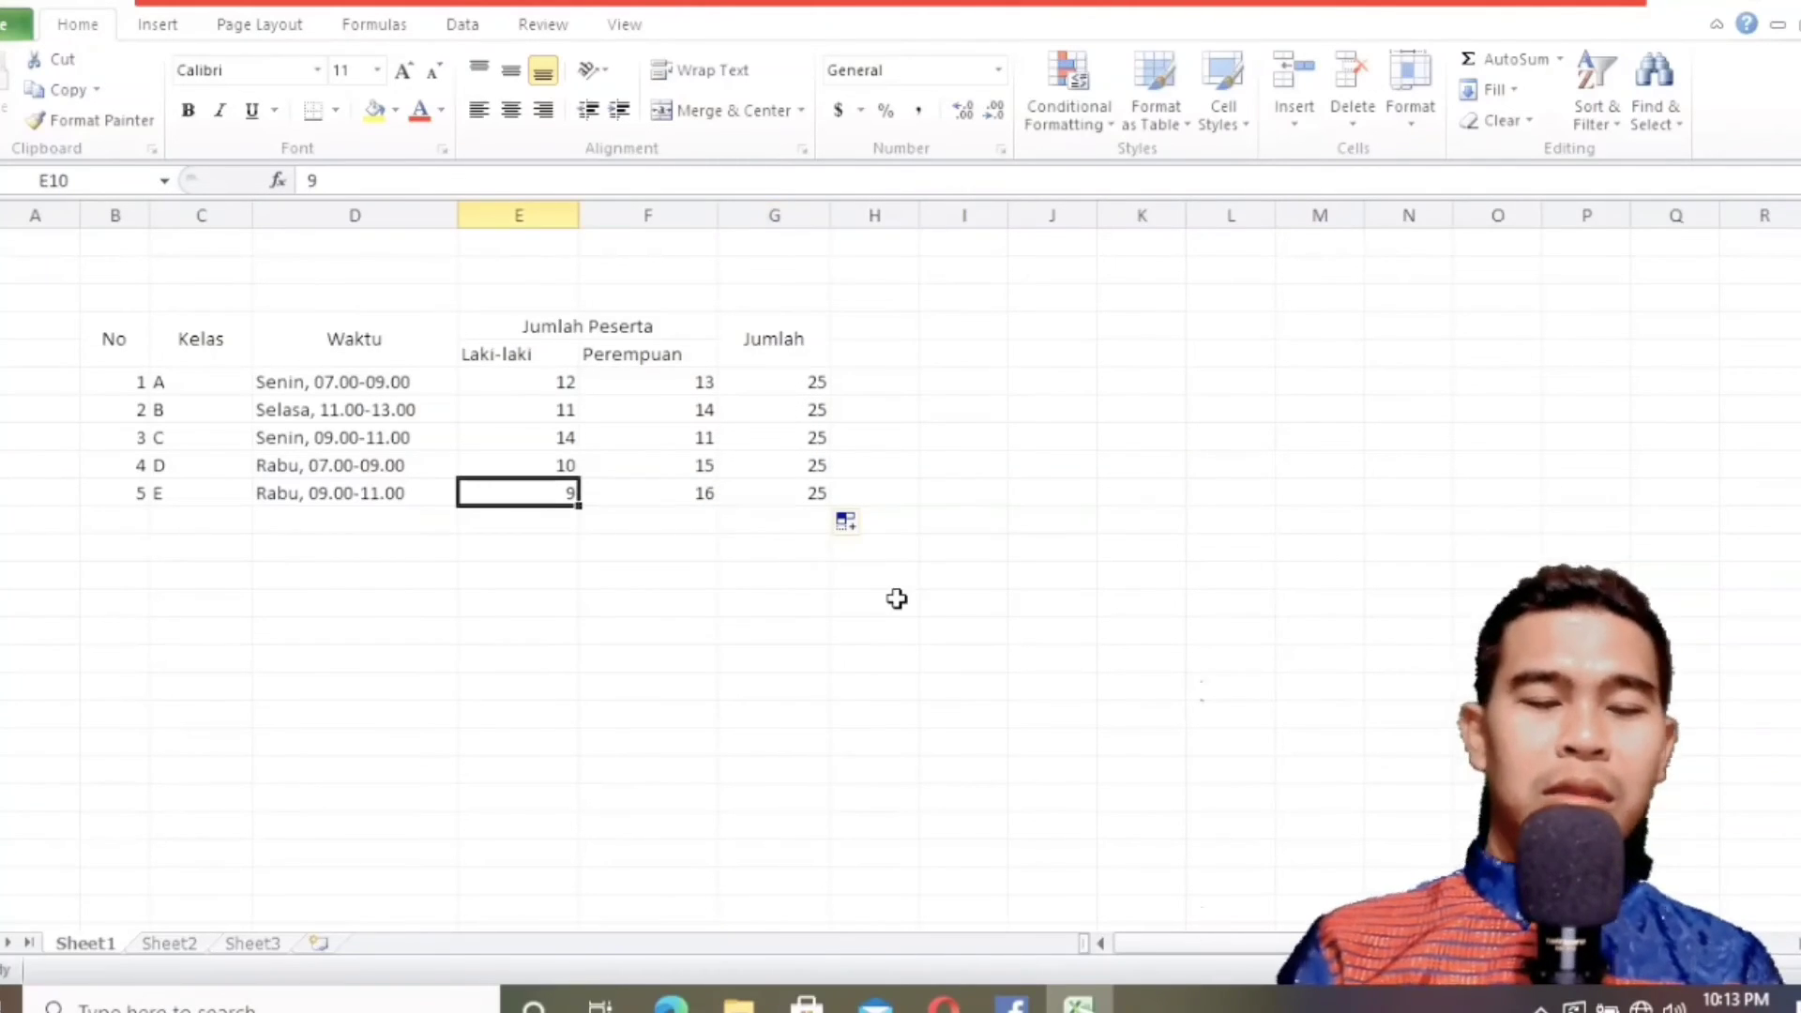
{"action": "type", "text": "2"}
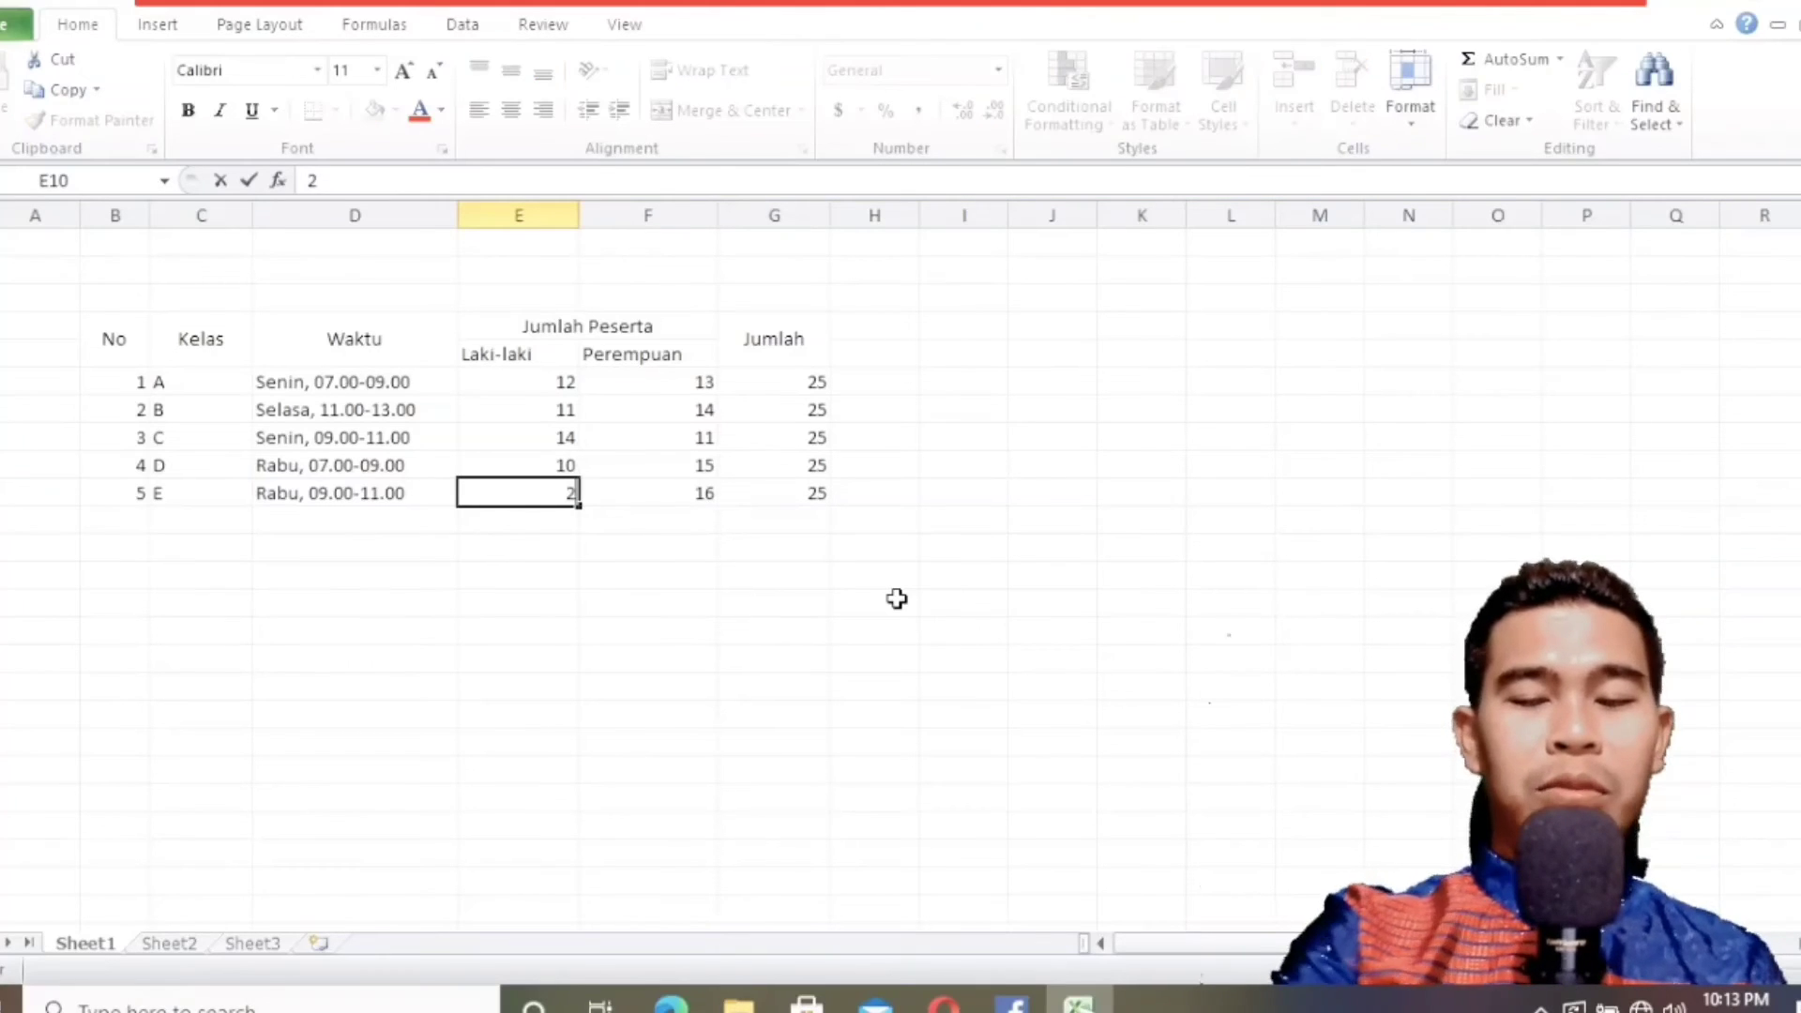
{"action": "type", "text": "0"}
{"action": "key", "text": "Return"}
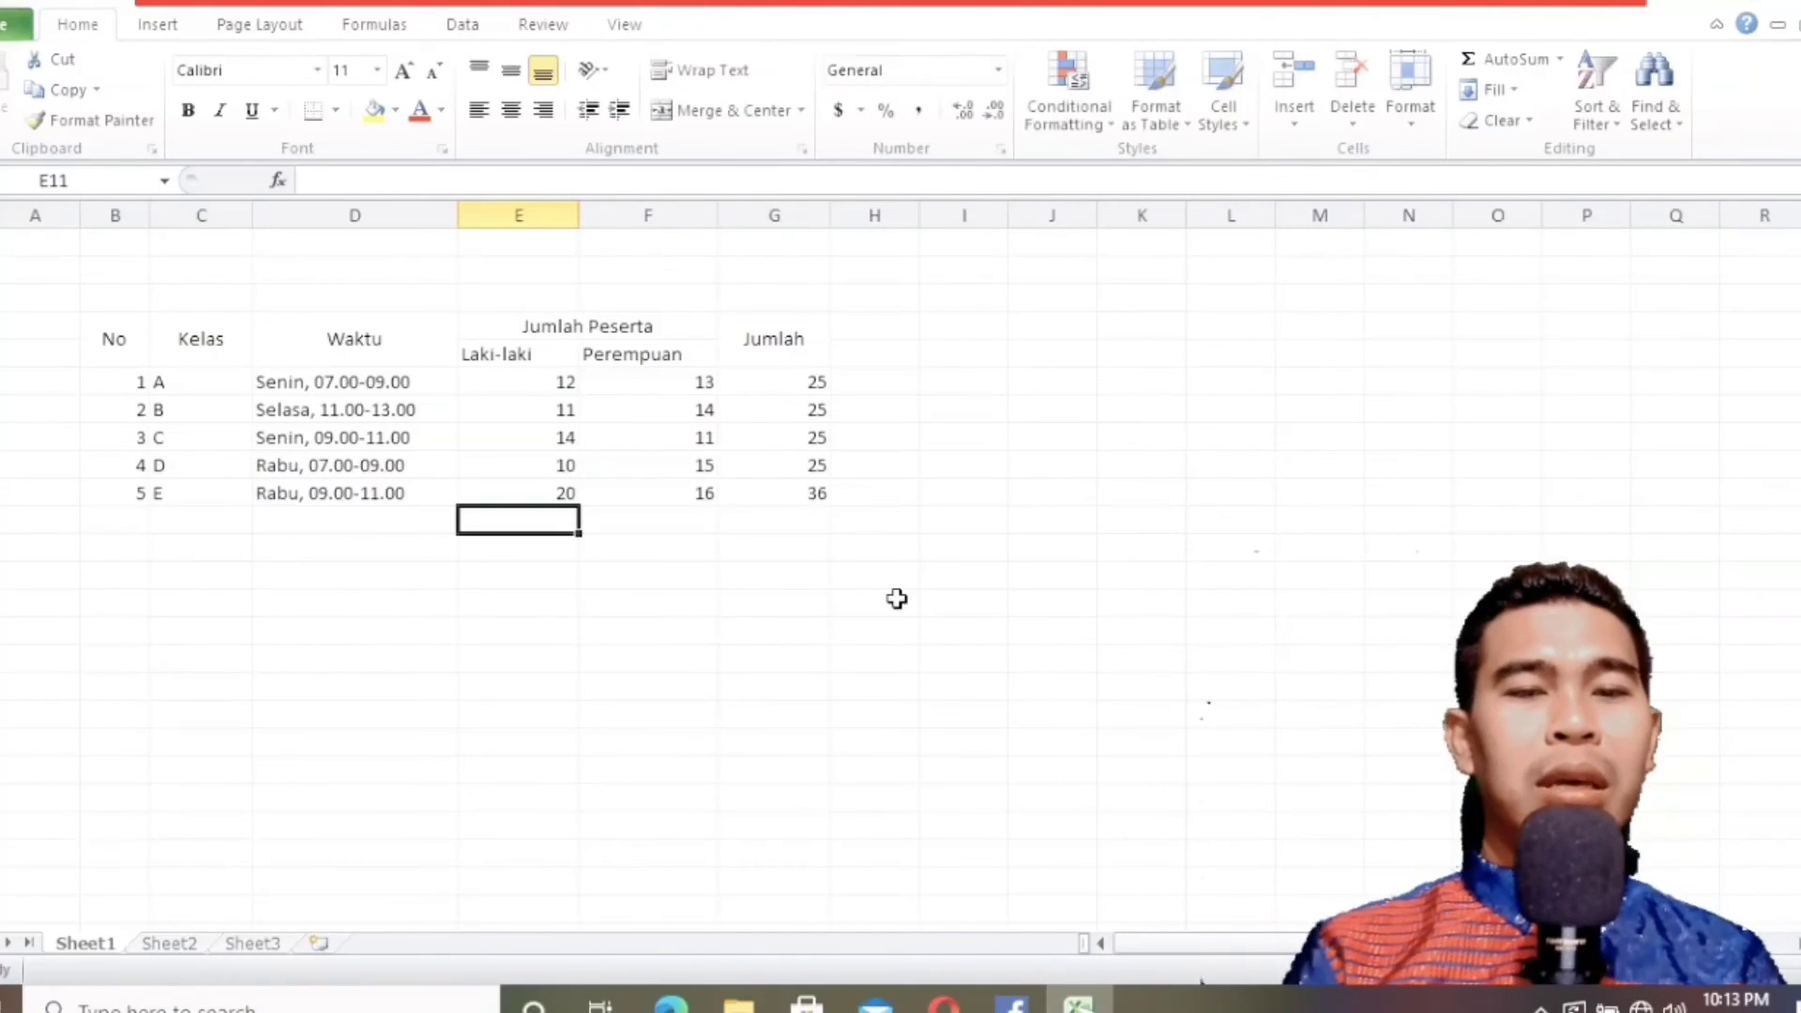
{"action": "left_click", "coordinate": [839, 500]}
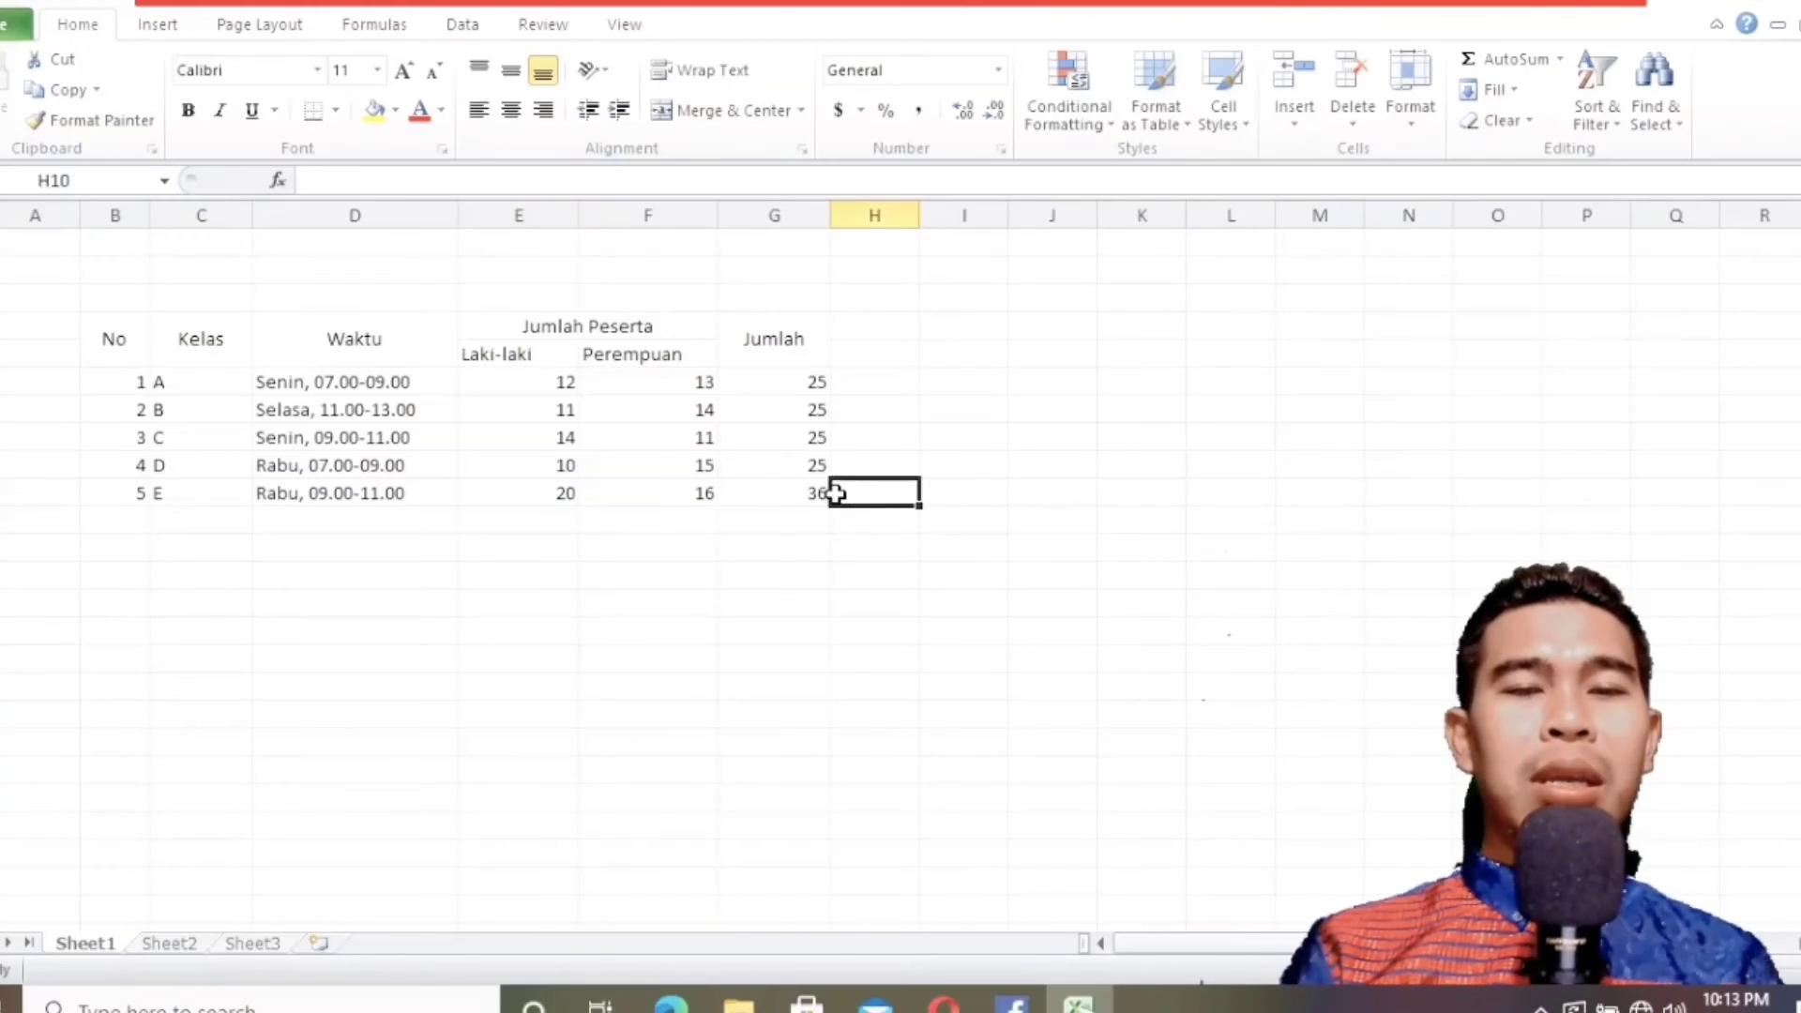
{"action": "left_click", "coordinate": [813, 497]}
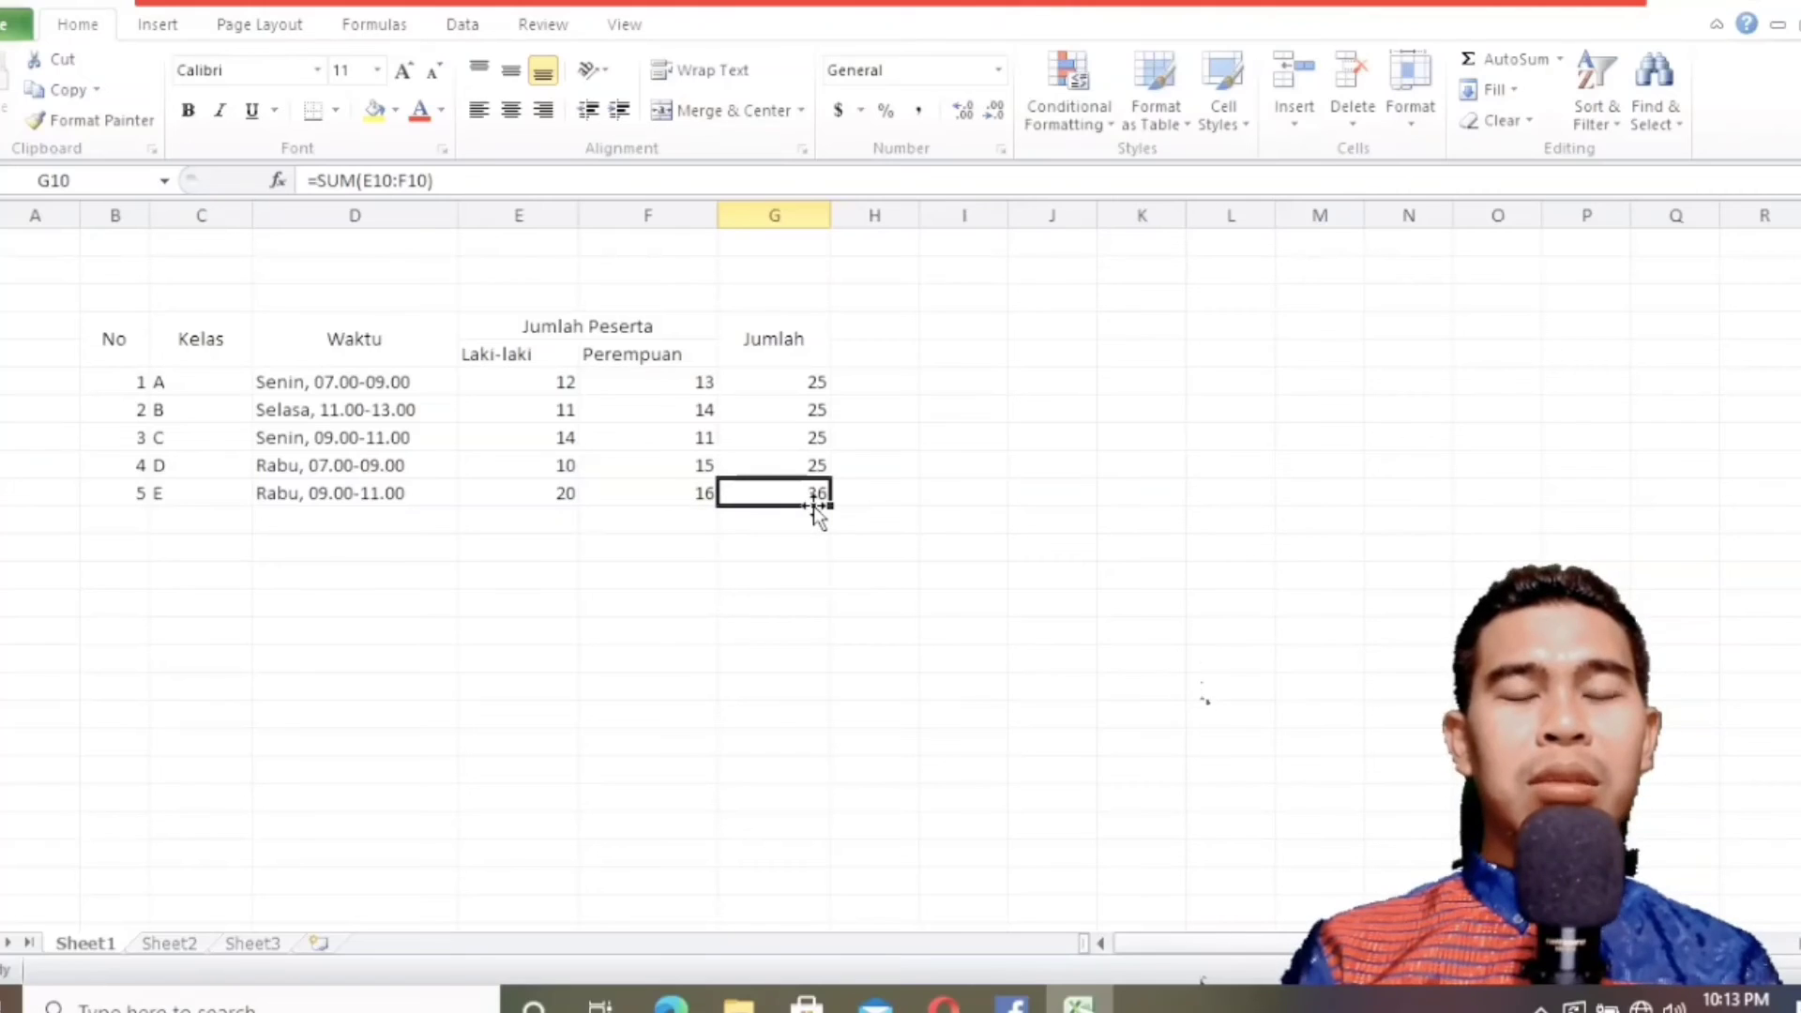
Restore the class E Laki-laki count in E10 to 9.
{"action": "left_click", "coordinate": [577, 499]}
{"action": "type", "text": "9"}
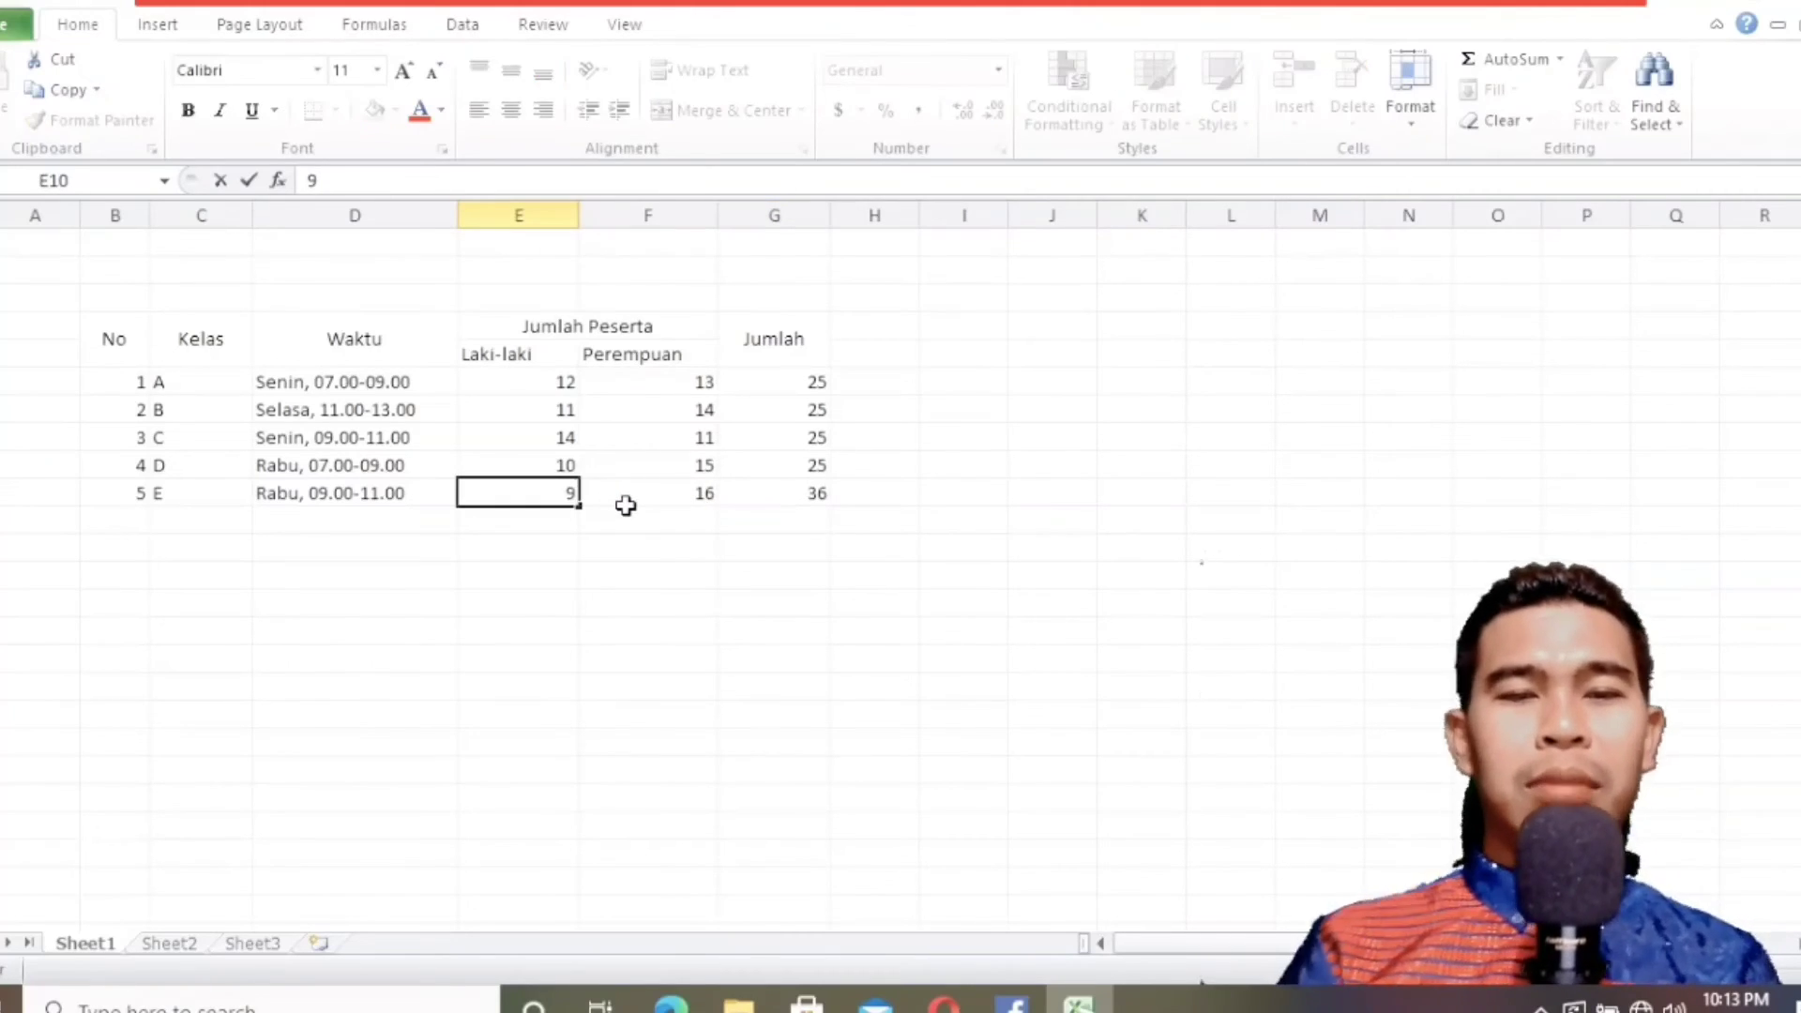
{"action": "left_click", "coordinate": [723, 553]}
{"action": "left_click", "coordinate": [563, 487]}
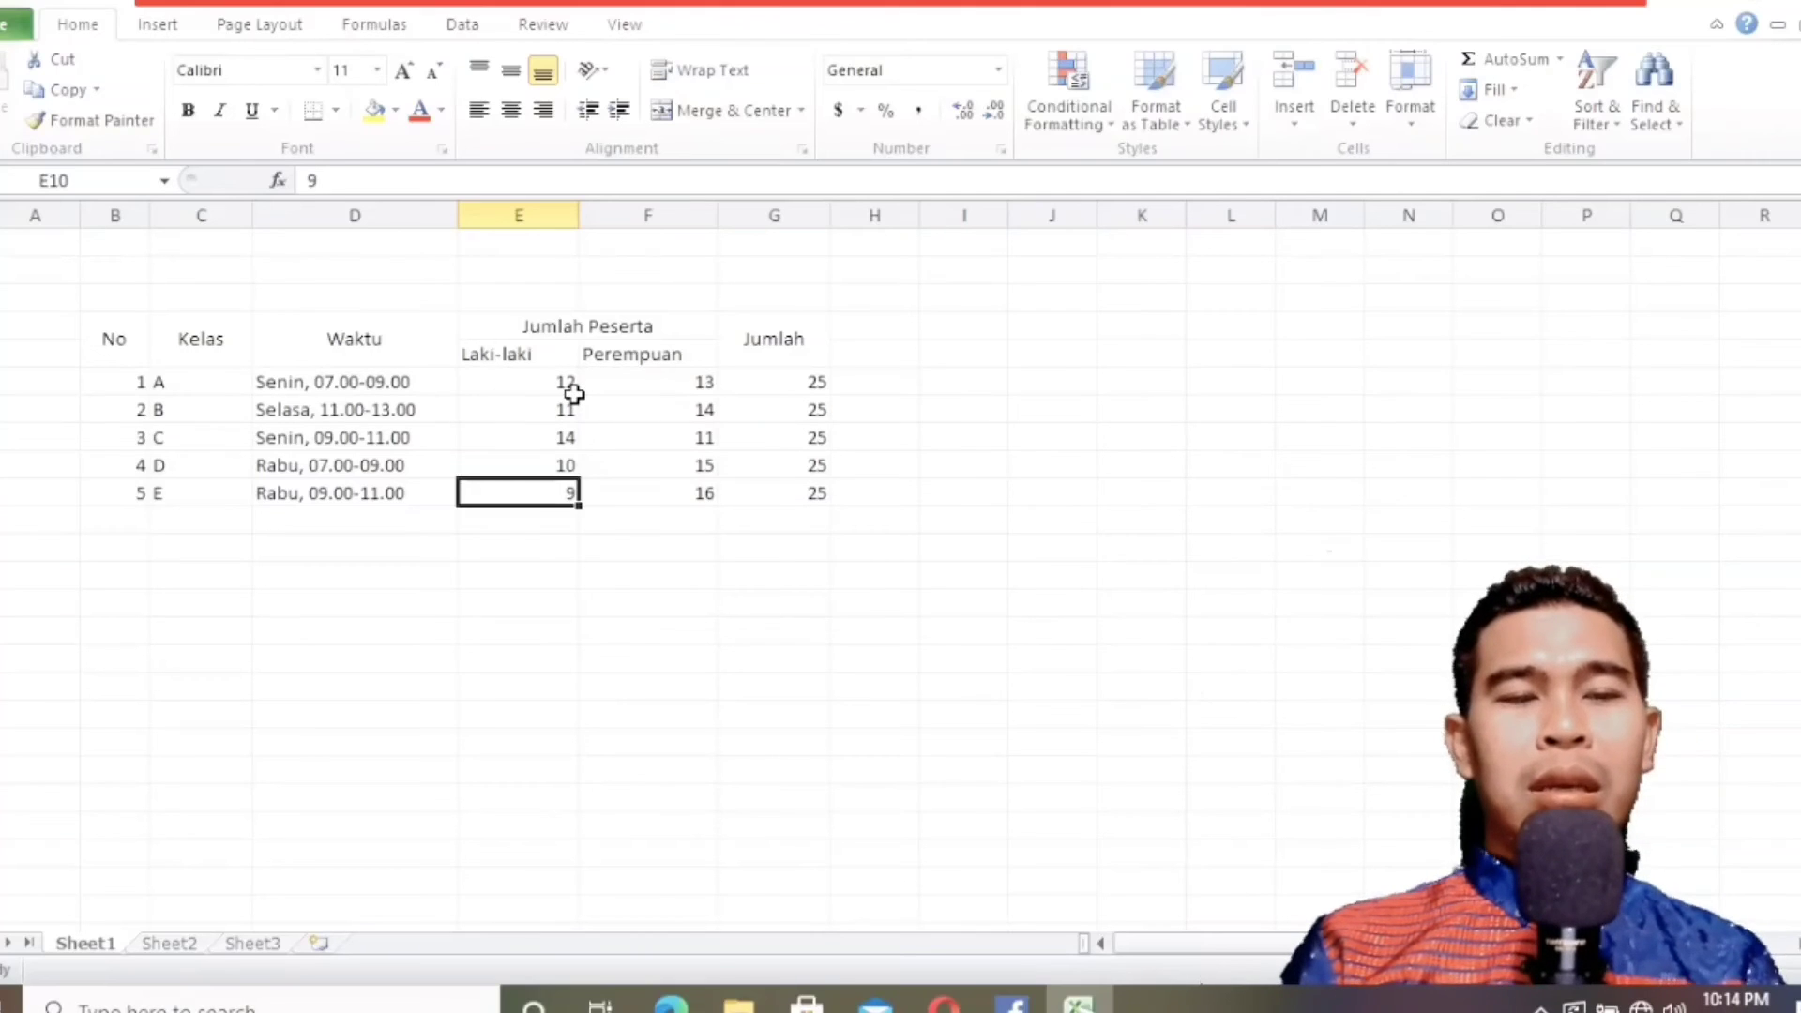
Check the textbook table's borders and open the Border settings of Format Cells for the whole table, B4:G10.
{"action": "left_click", "coordinate": [694, 1002]}
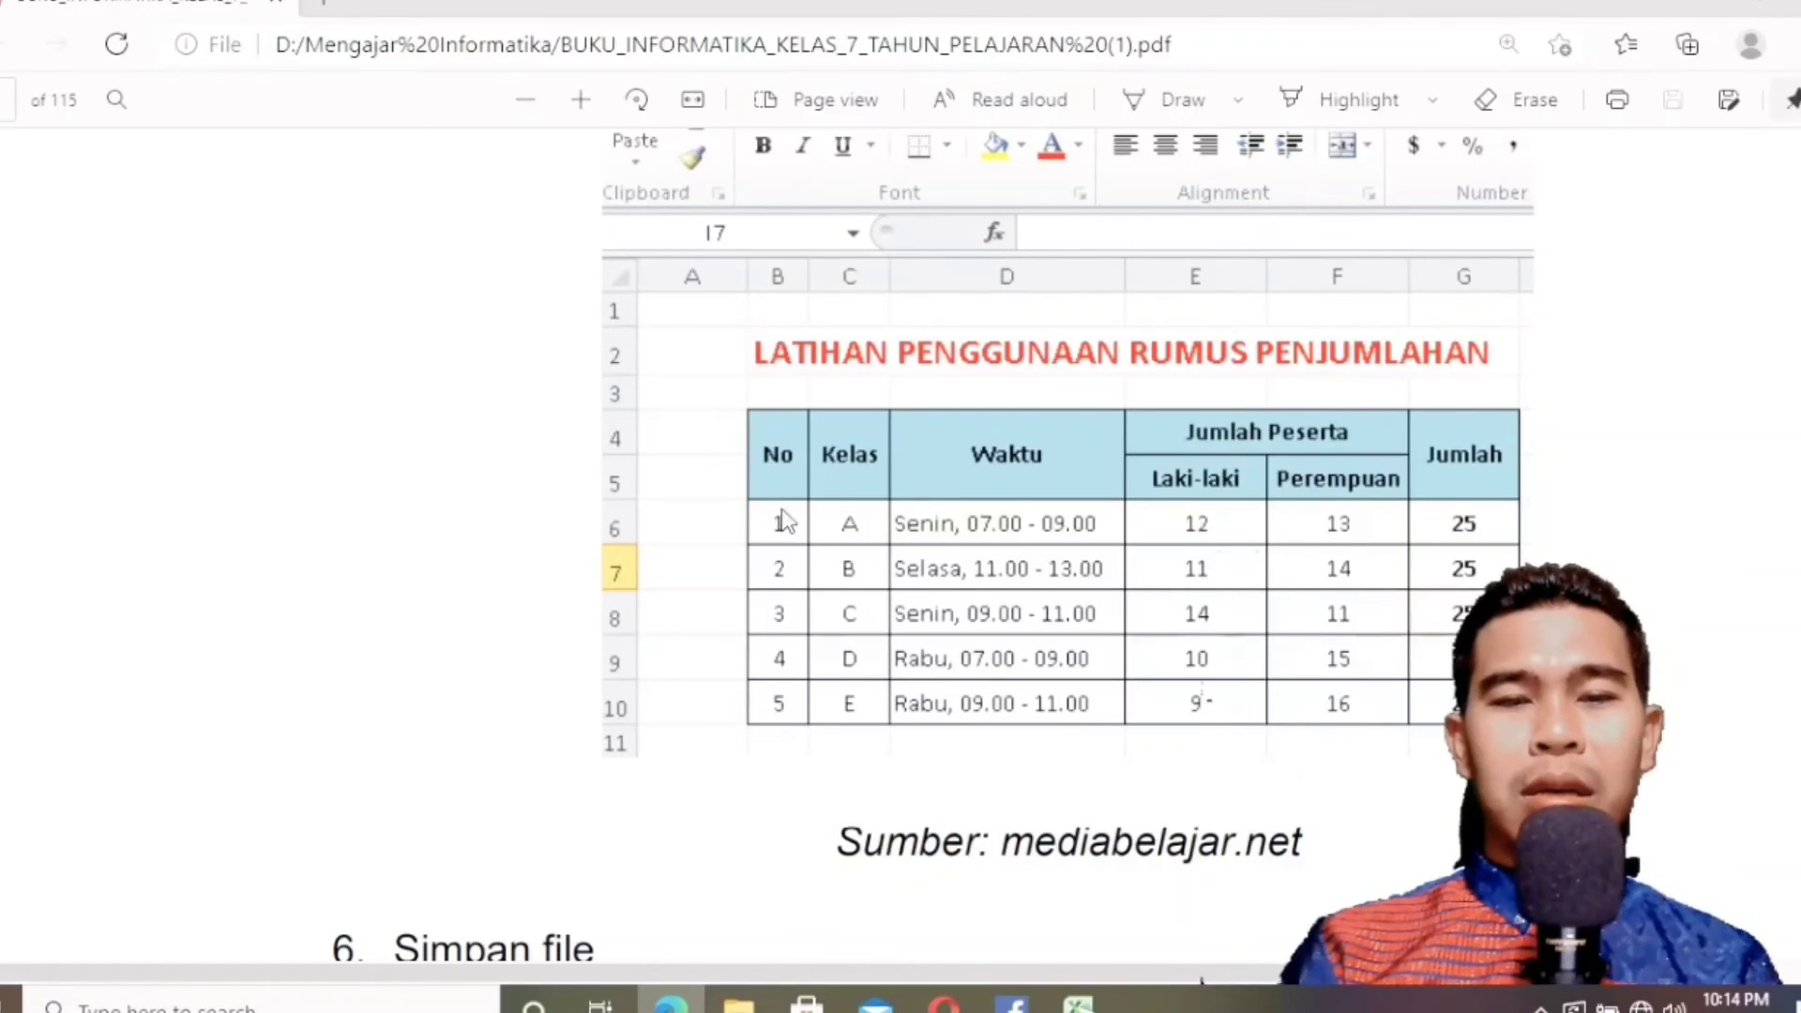
{"action": "left_click", "coordinate": [672, 1002]}
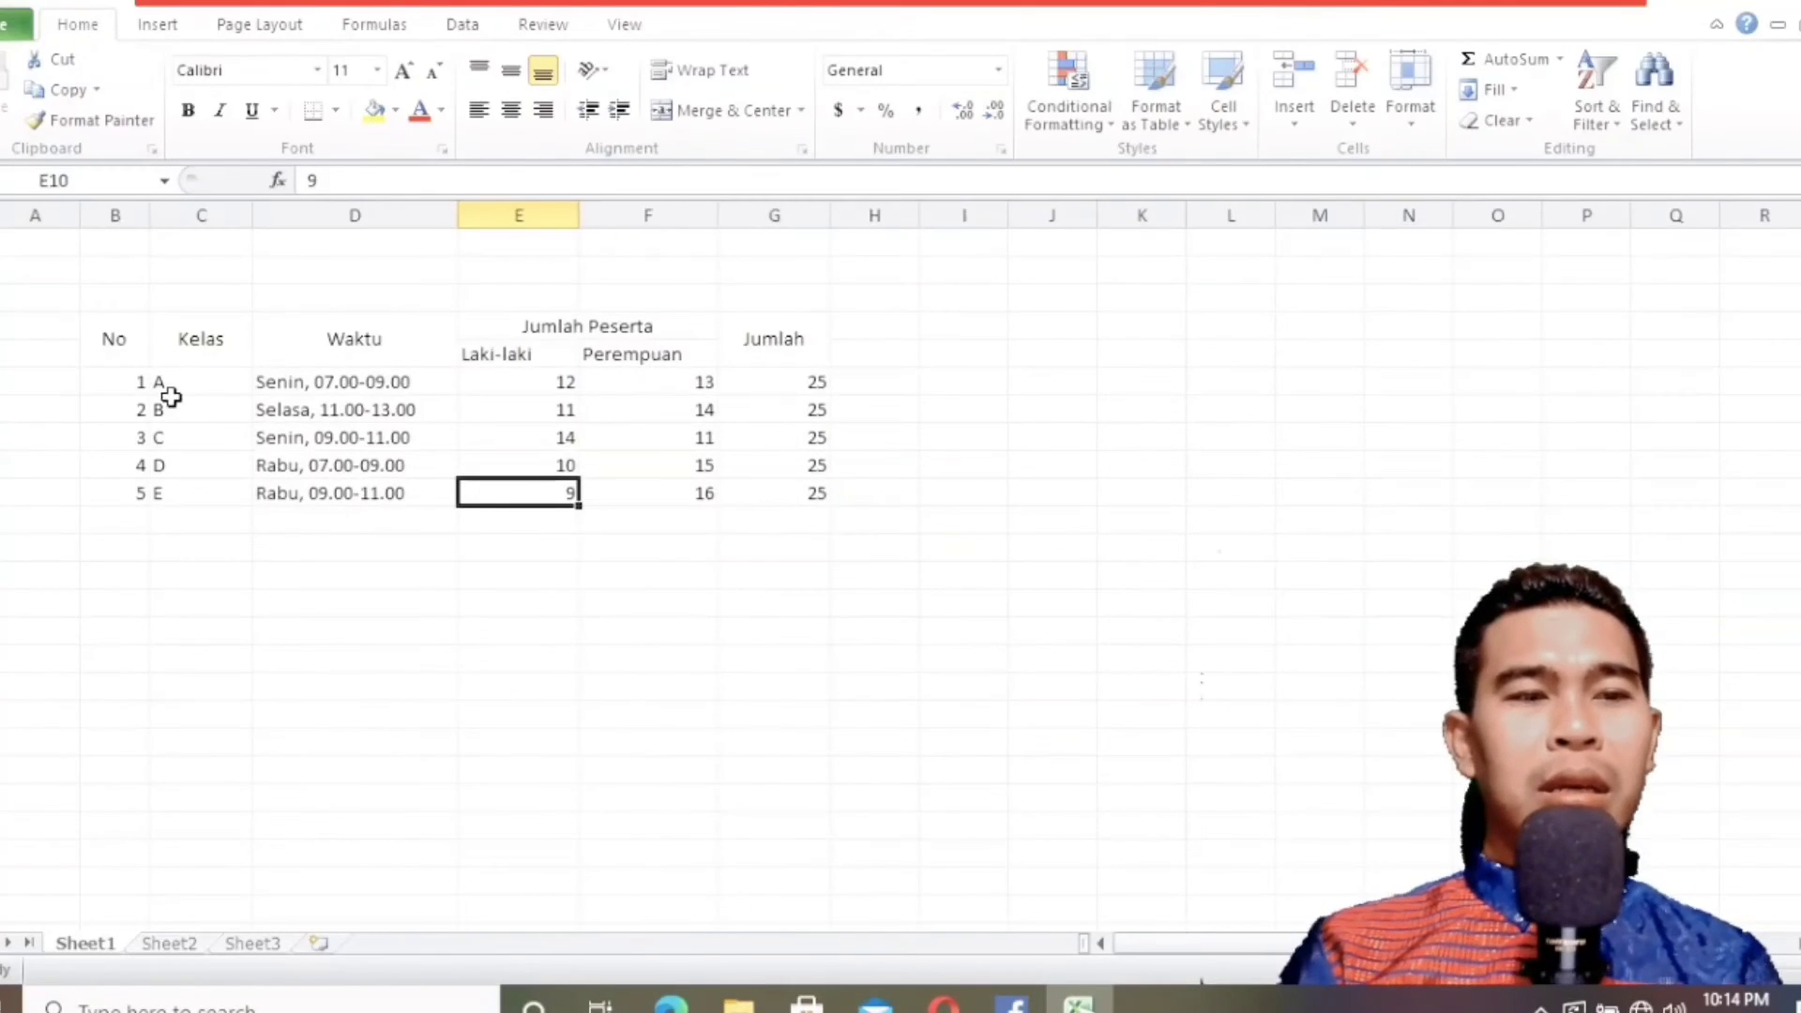
{"action": "left_click", "coordinate": [256, 539]}
{"action": "left_click", "coordinate": [115, 336]}
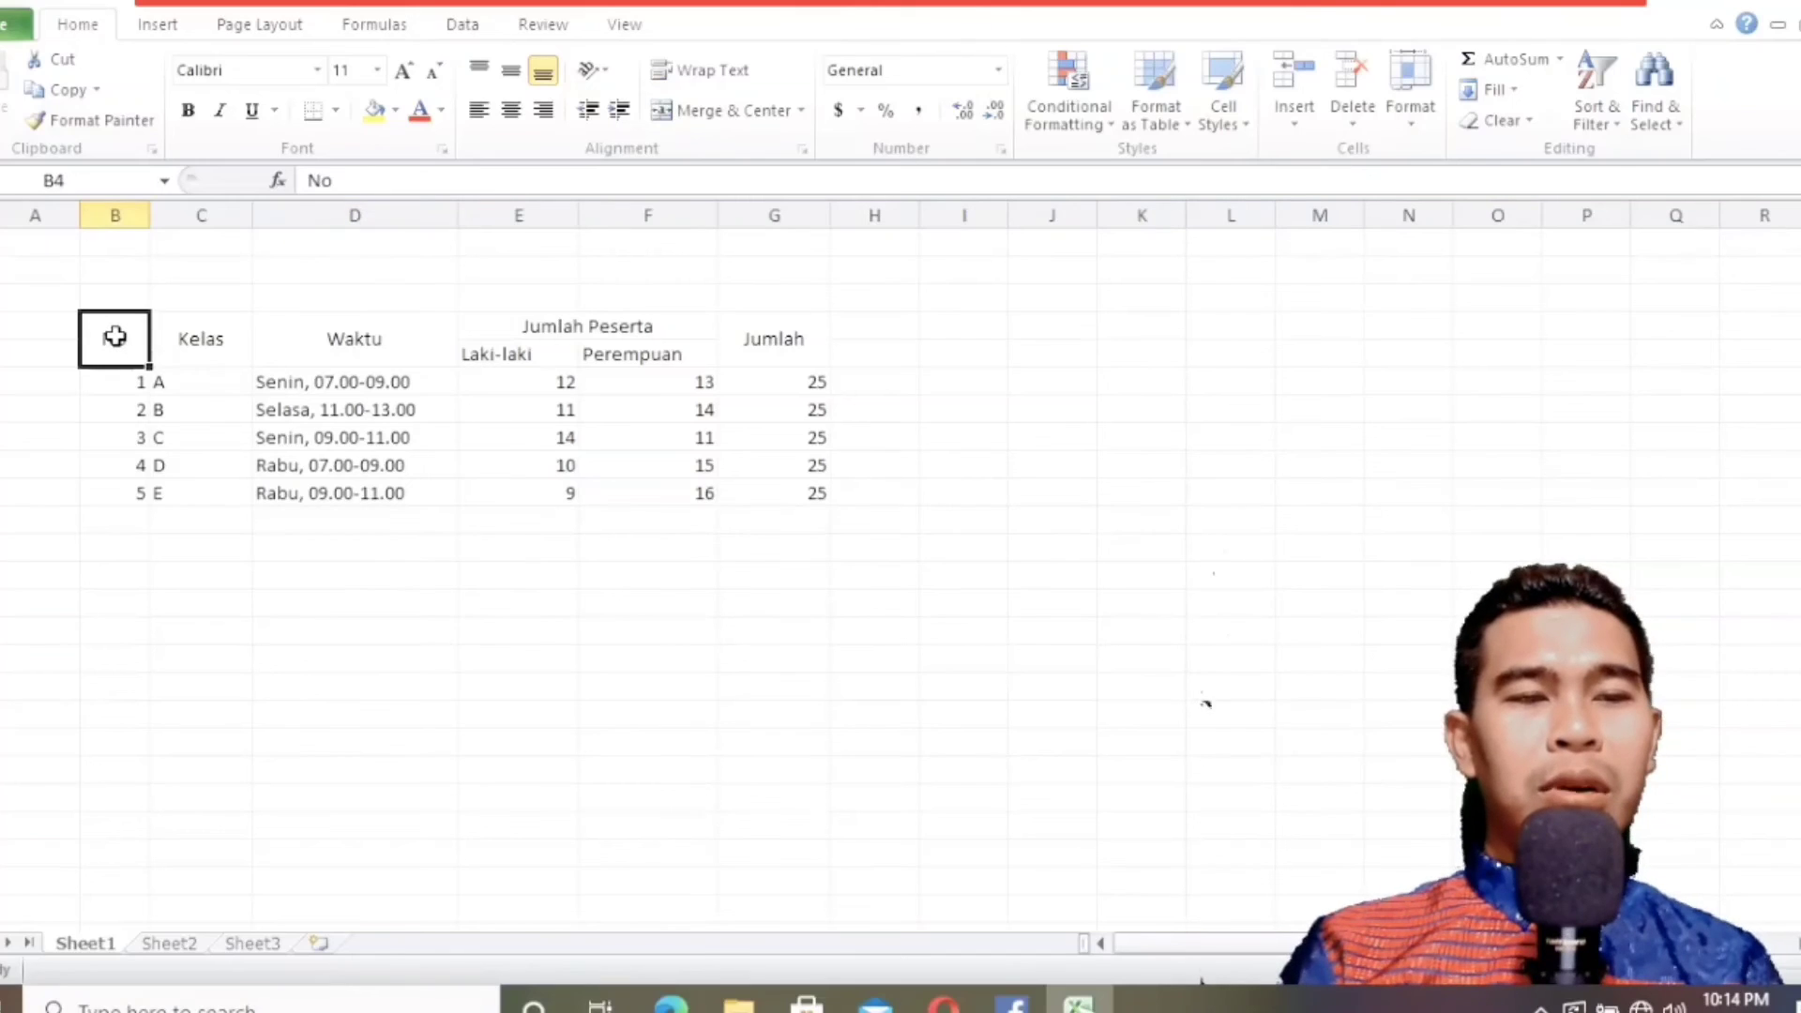
{"action": "left_click_drag", "start_coordinate": [114, 336], "coordinate": [794, 481]}
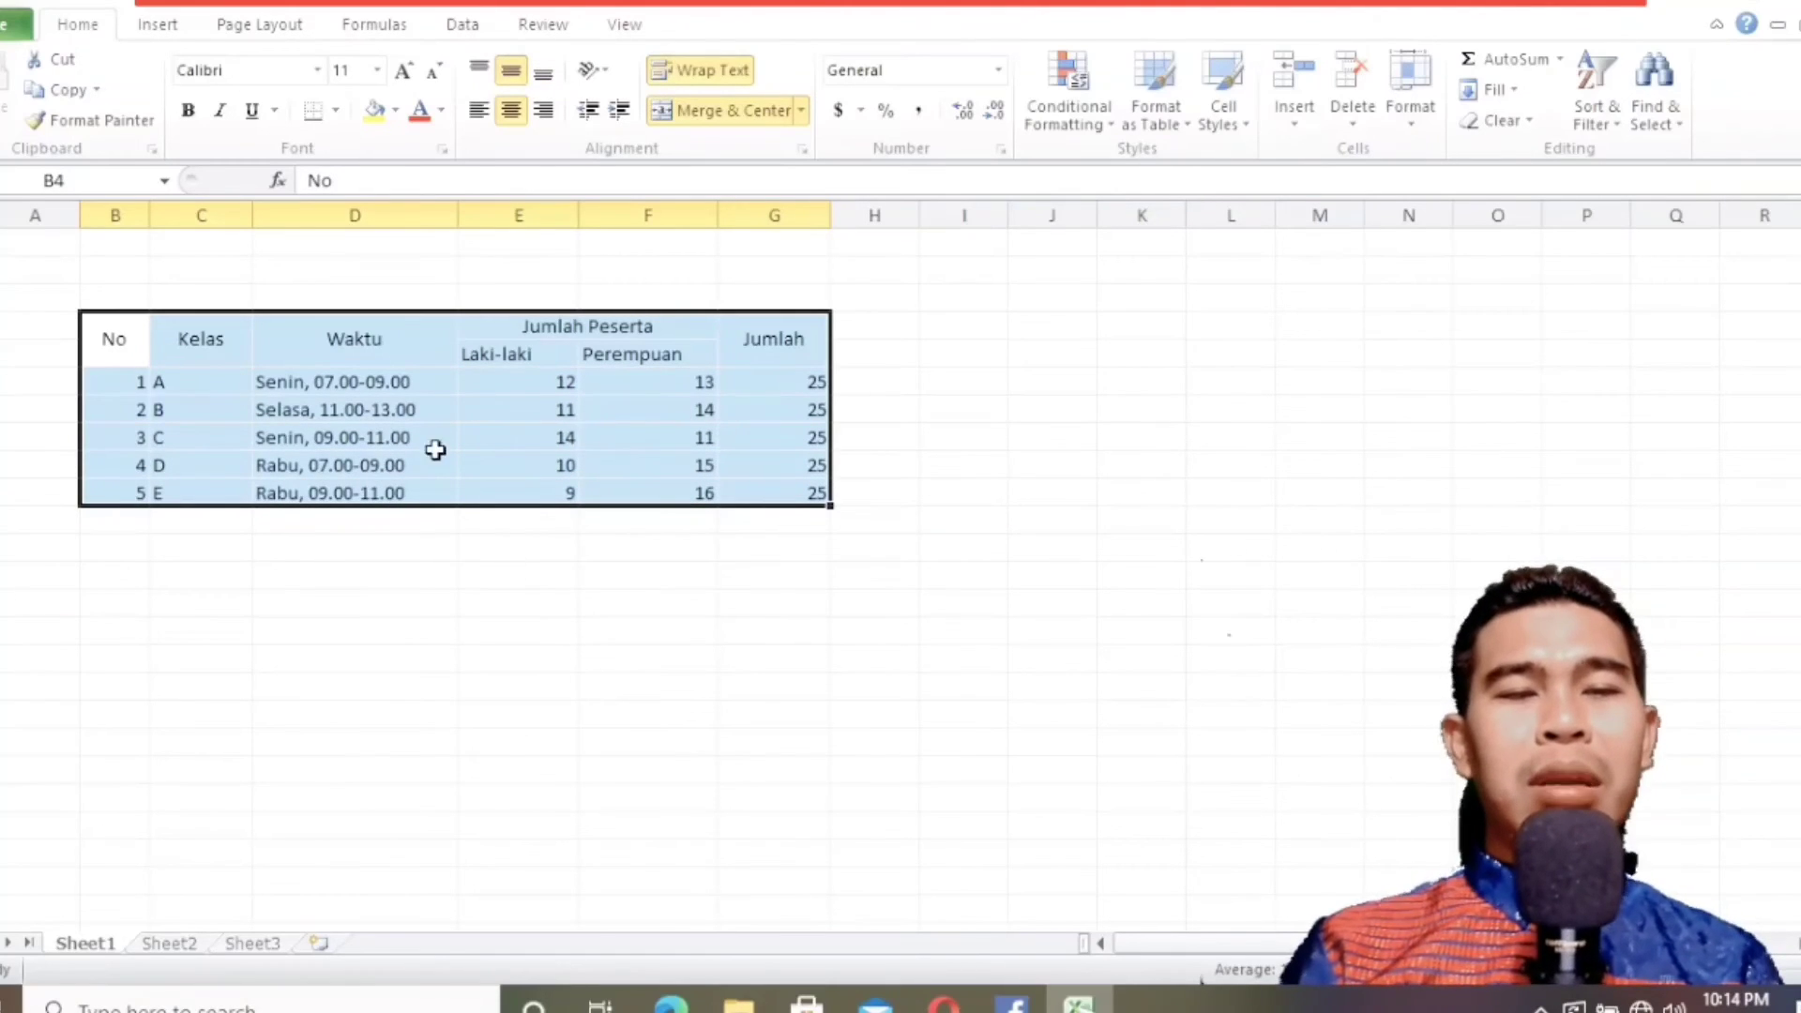
{"action": "right_click", "coordinate": [447, 375]}
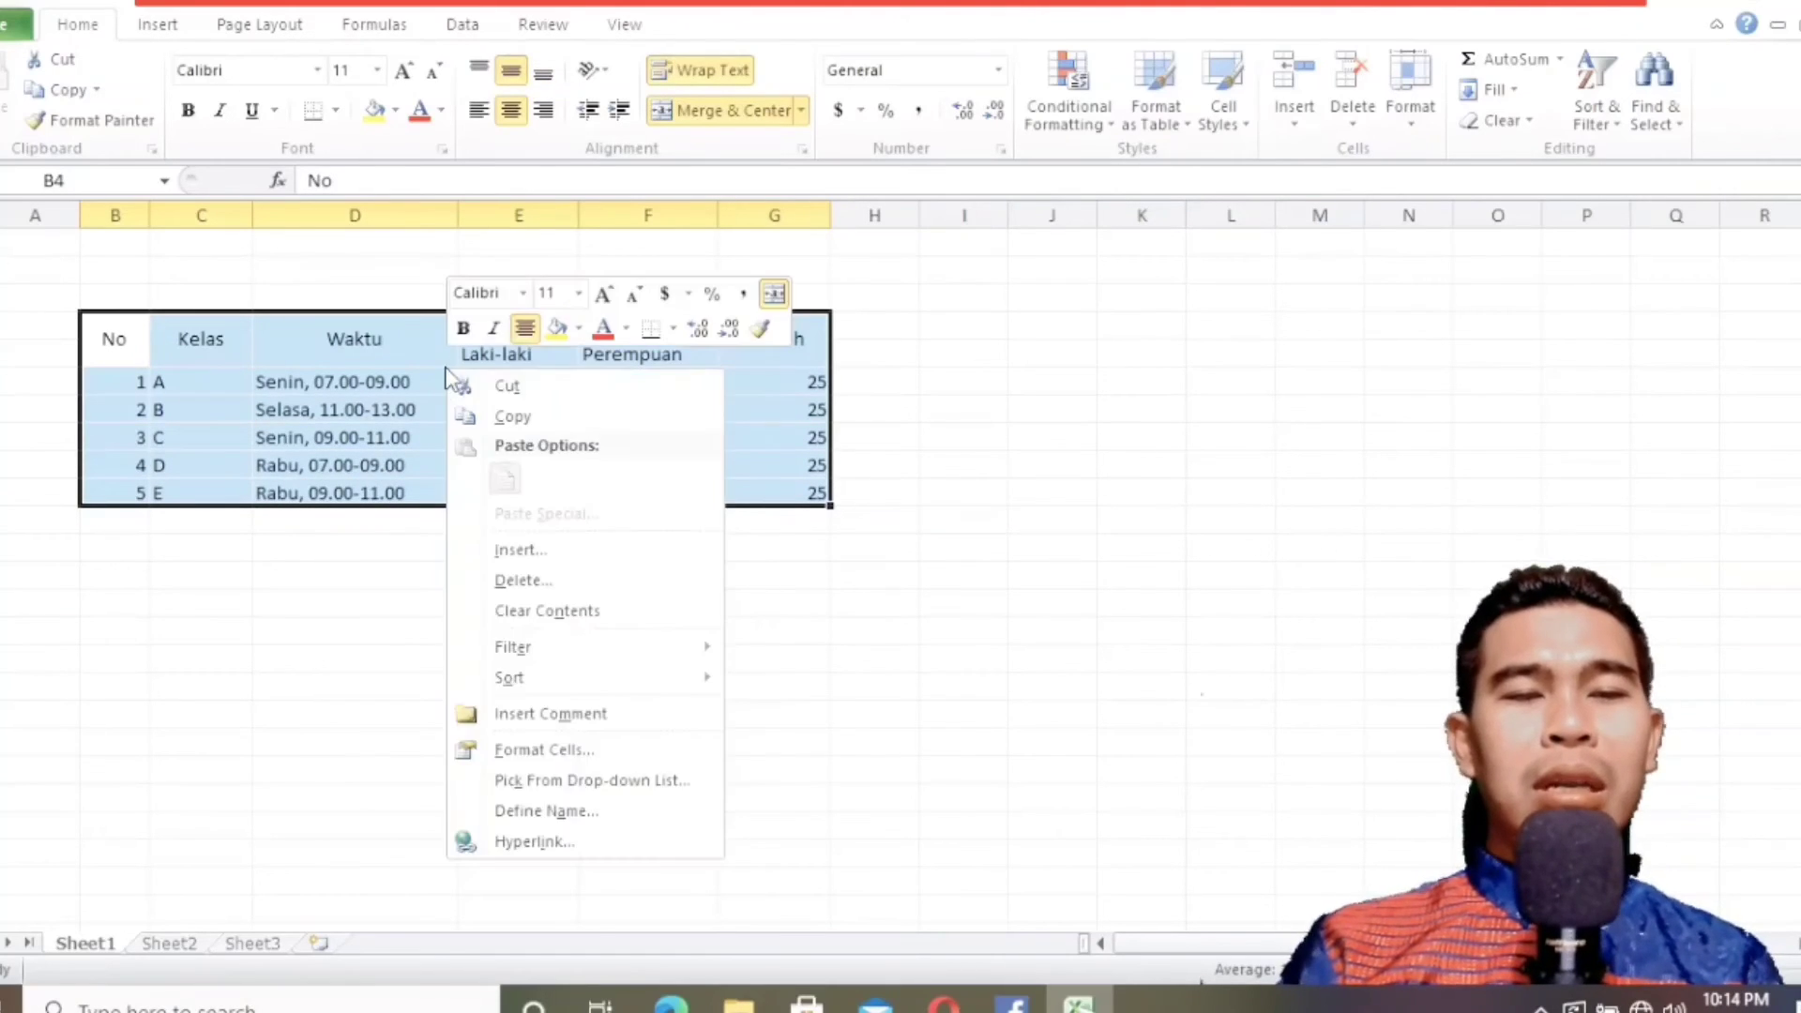
{"action": "left_click", "coordinate": [574, 757]}
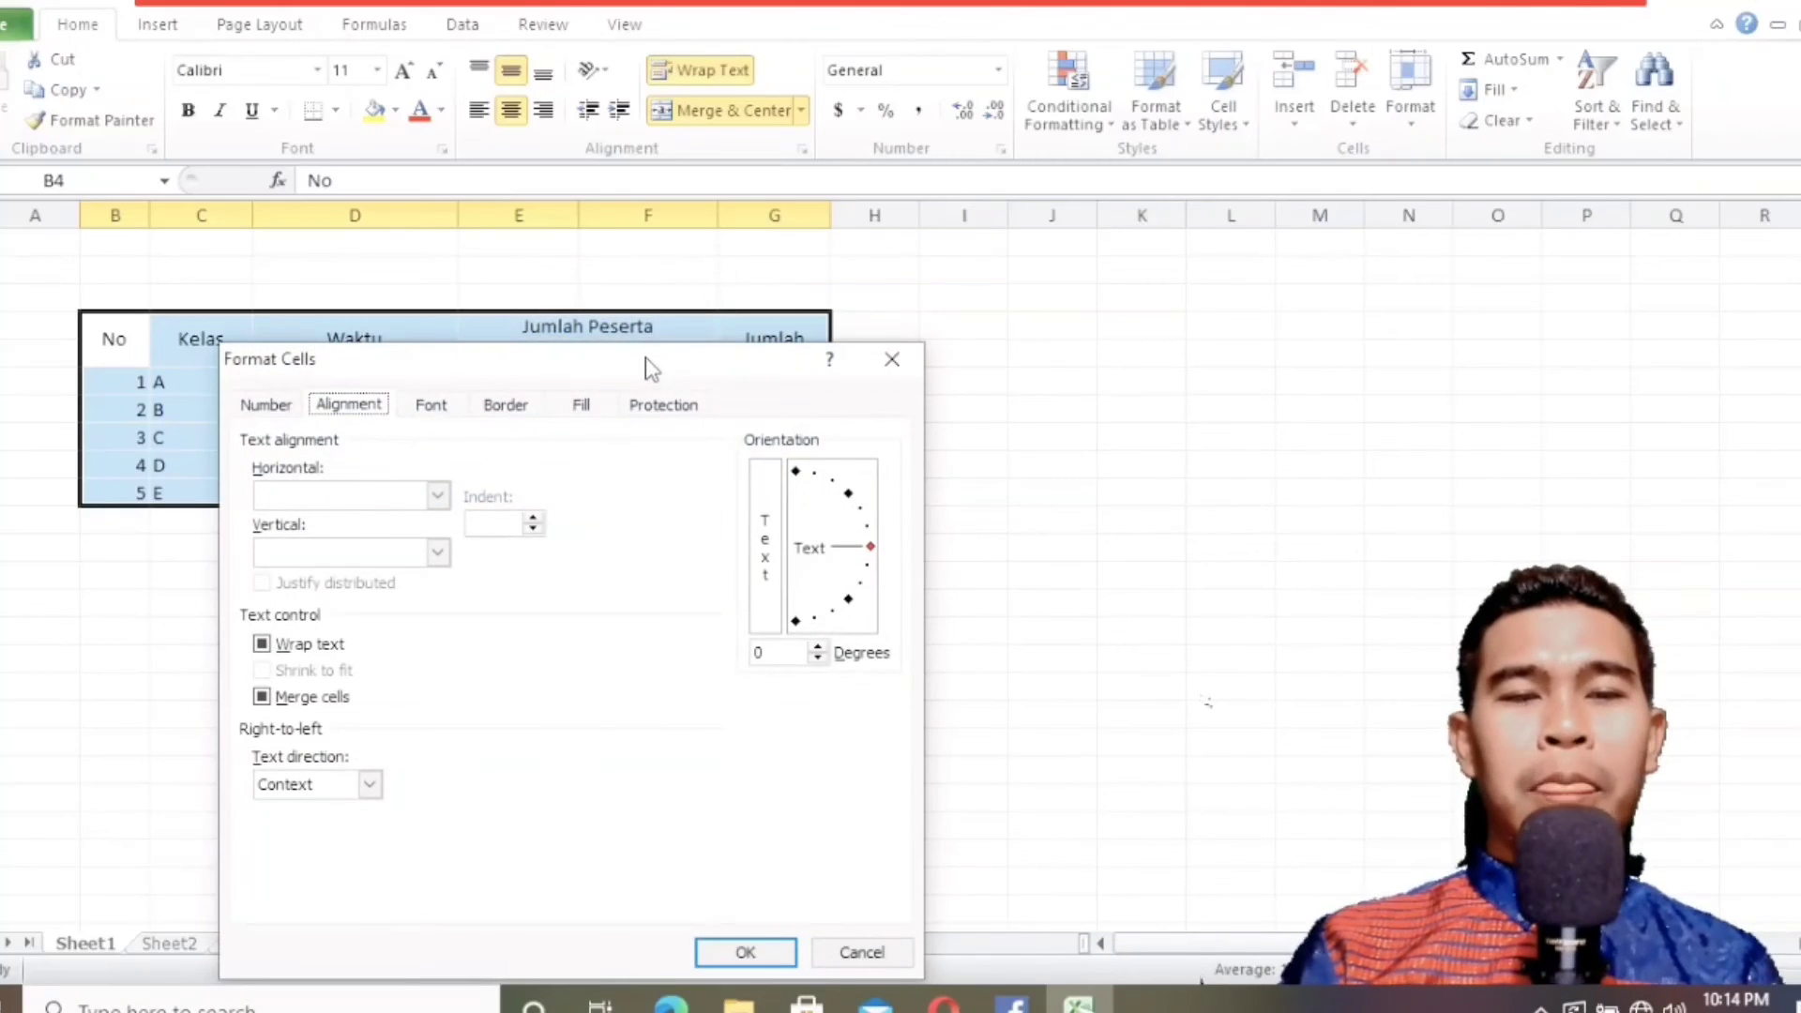
{"action": "left_click_drag", "start_coordinate": [652, 368], "coordinate": [1291, 155]}
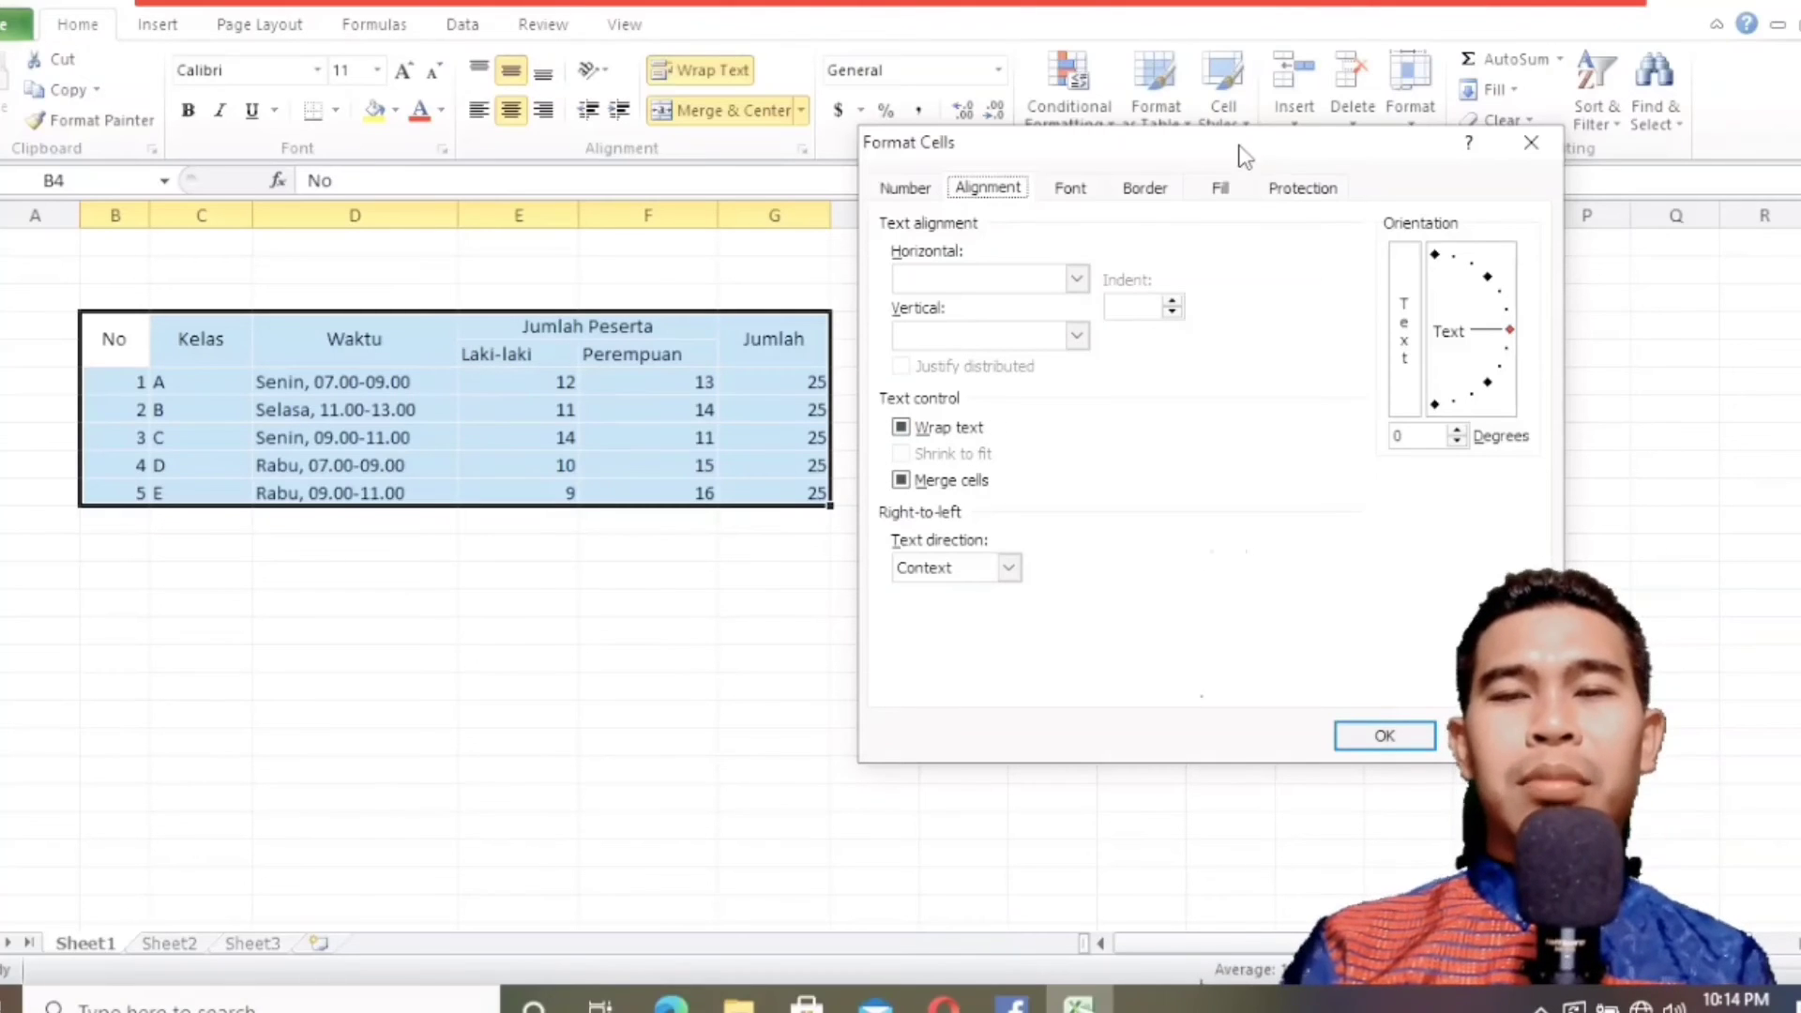
{"action": "left_click_drag", "start_coordinate": [1238, 150], "coordinate": [1283, 141]}
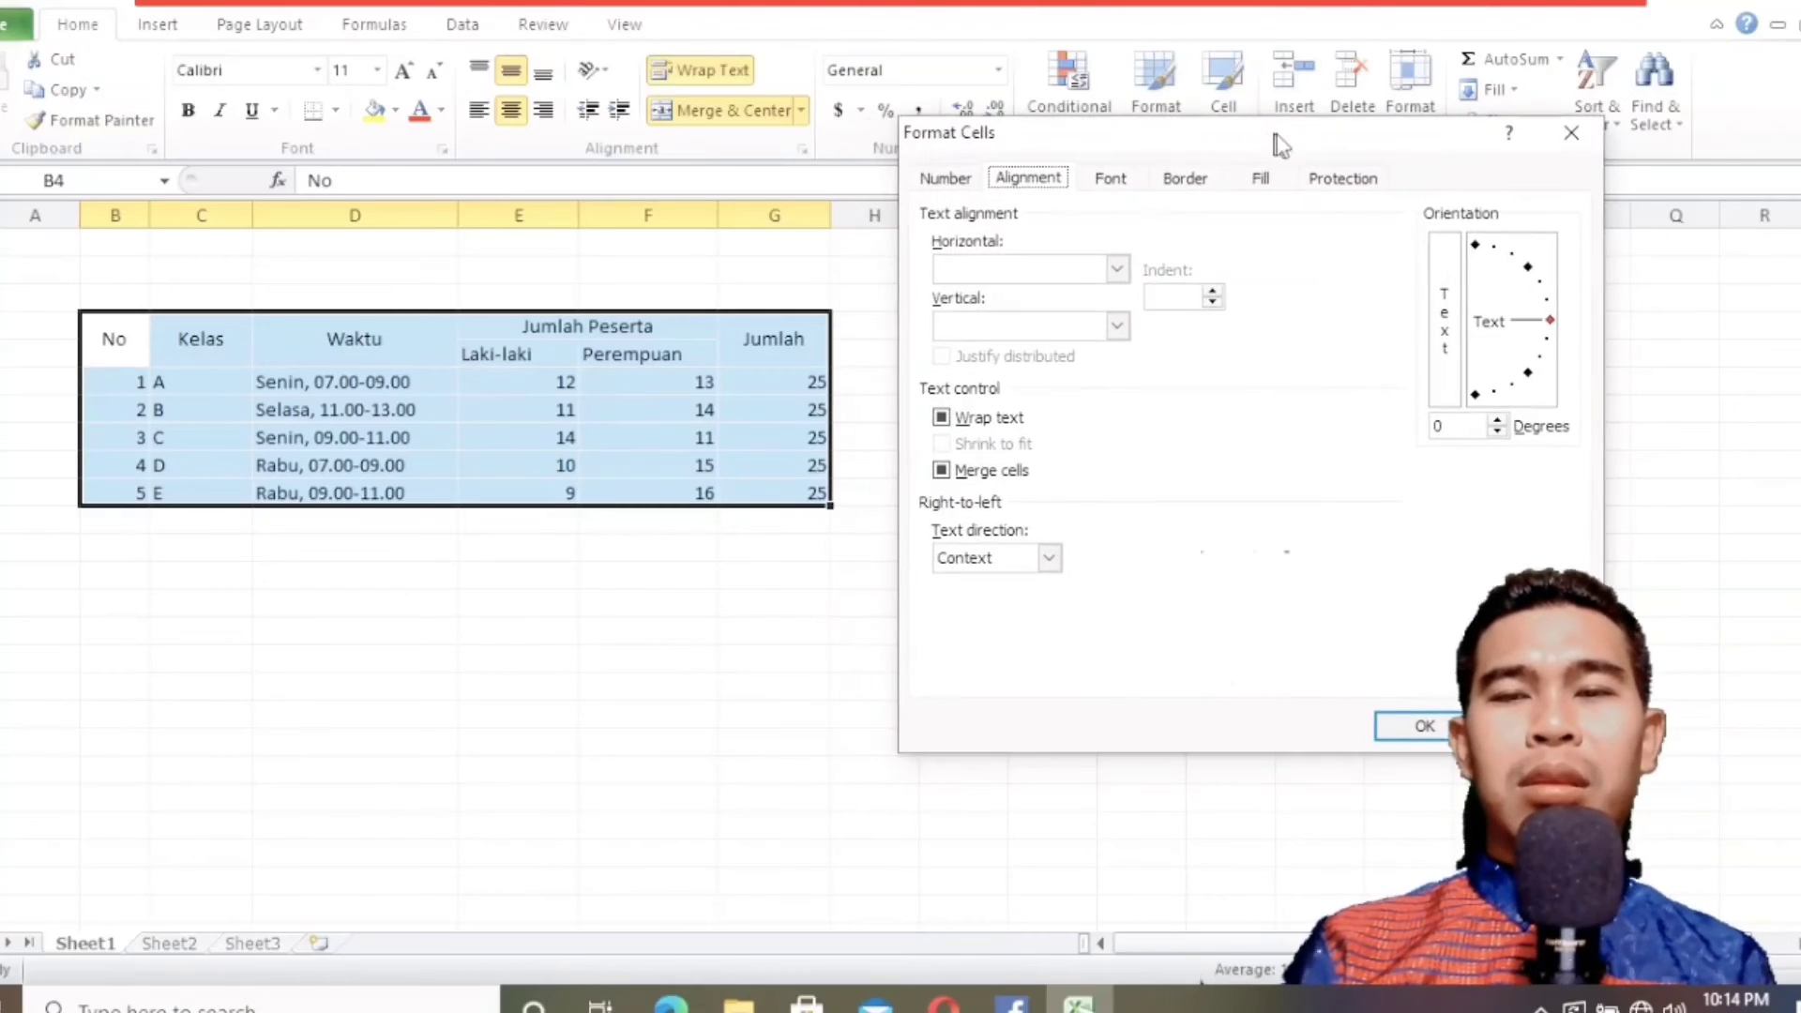
{"action": "left_click", "coordinate": [1189, 183]}
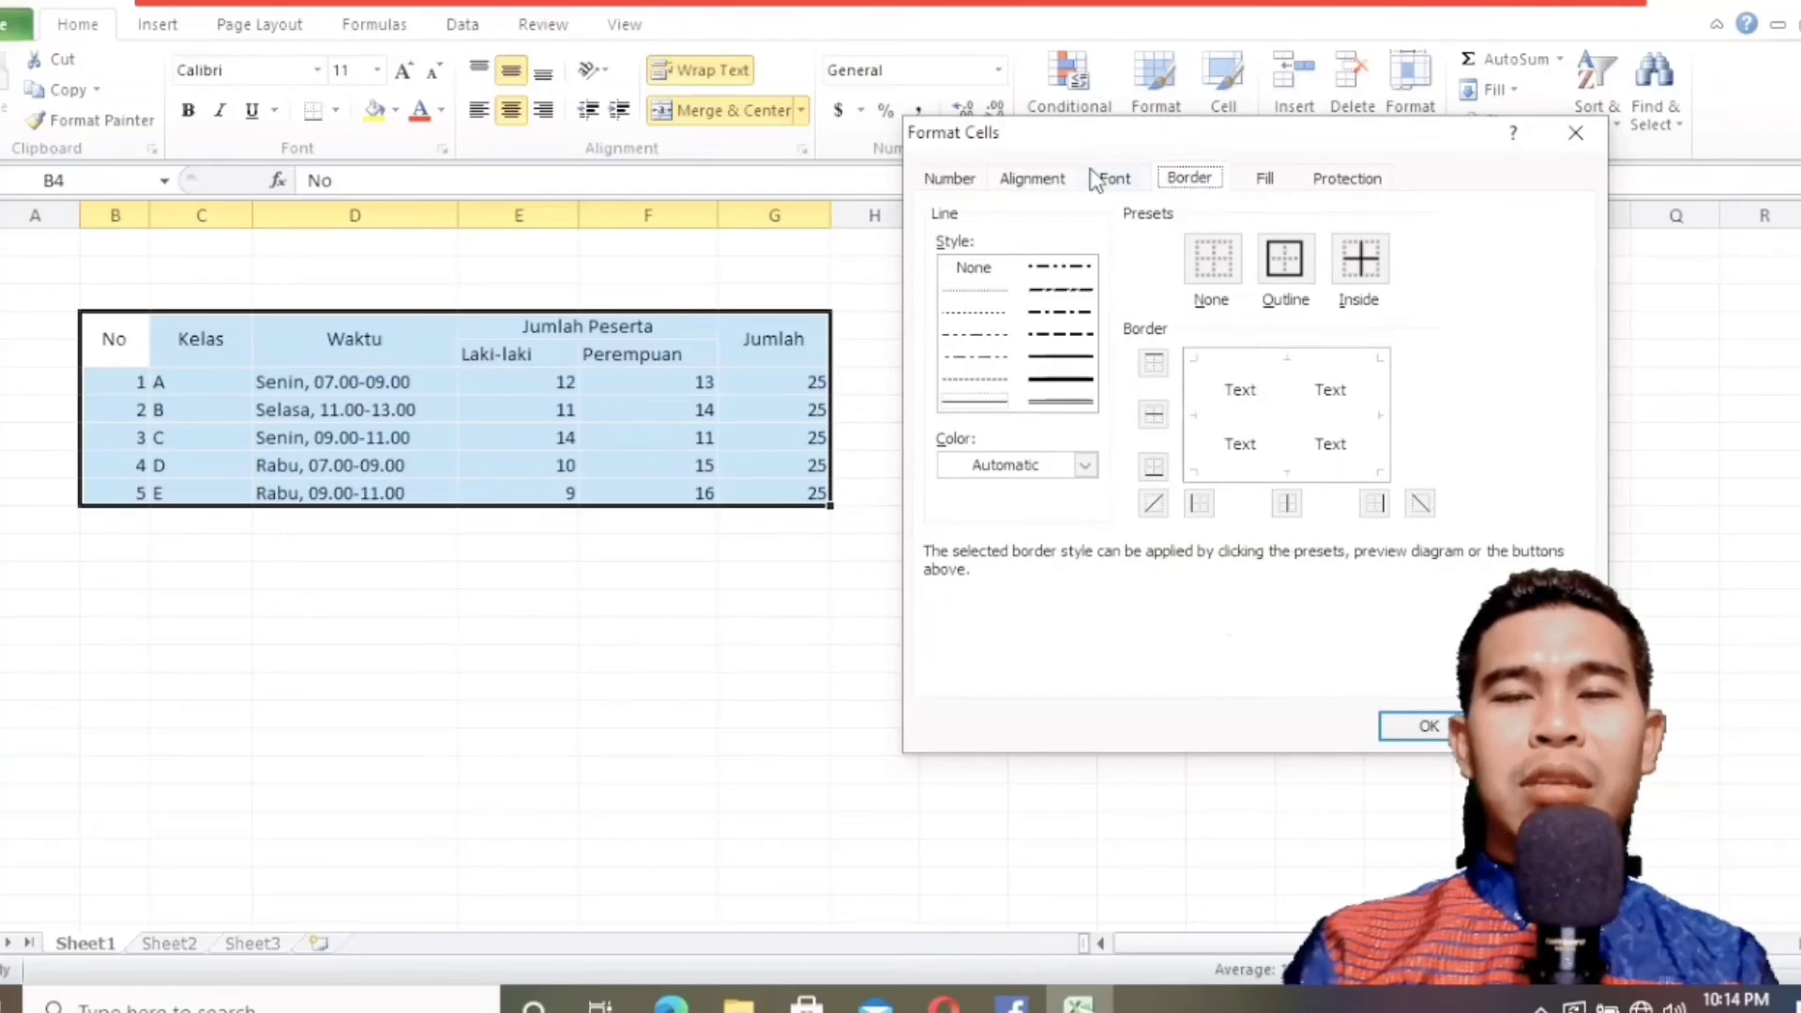
{"action": "left_click_drag", "start_coordinate": [1126, 136], "coordinate": [1085, 112]}
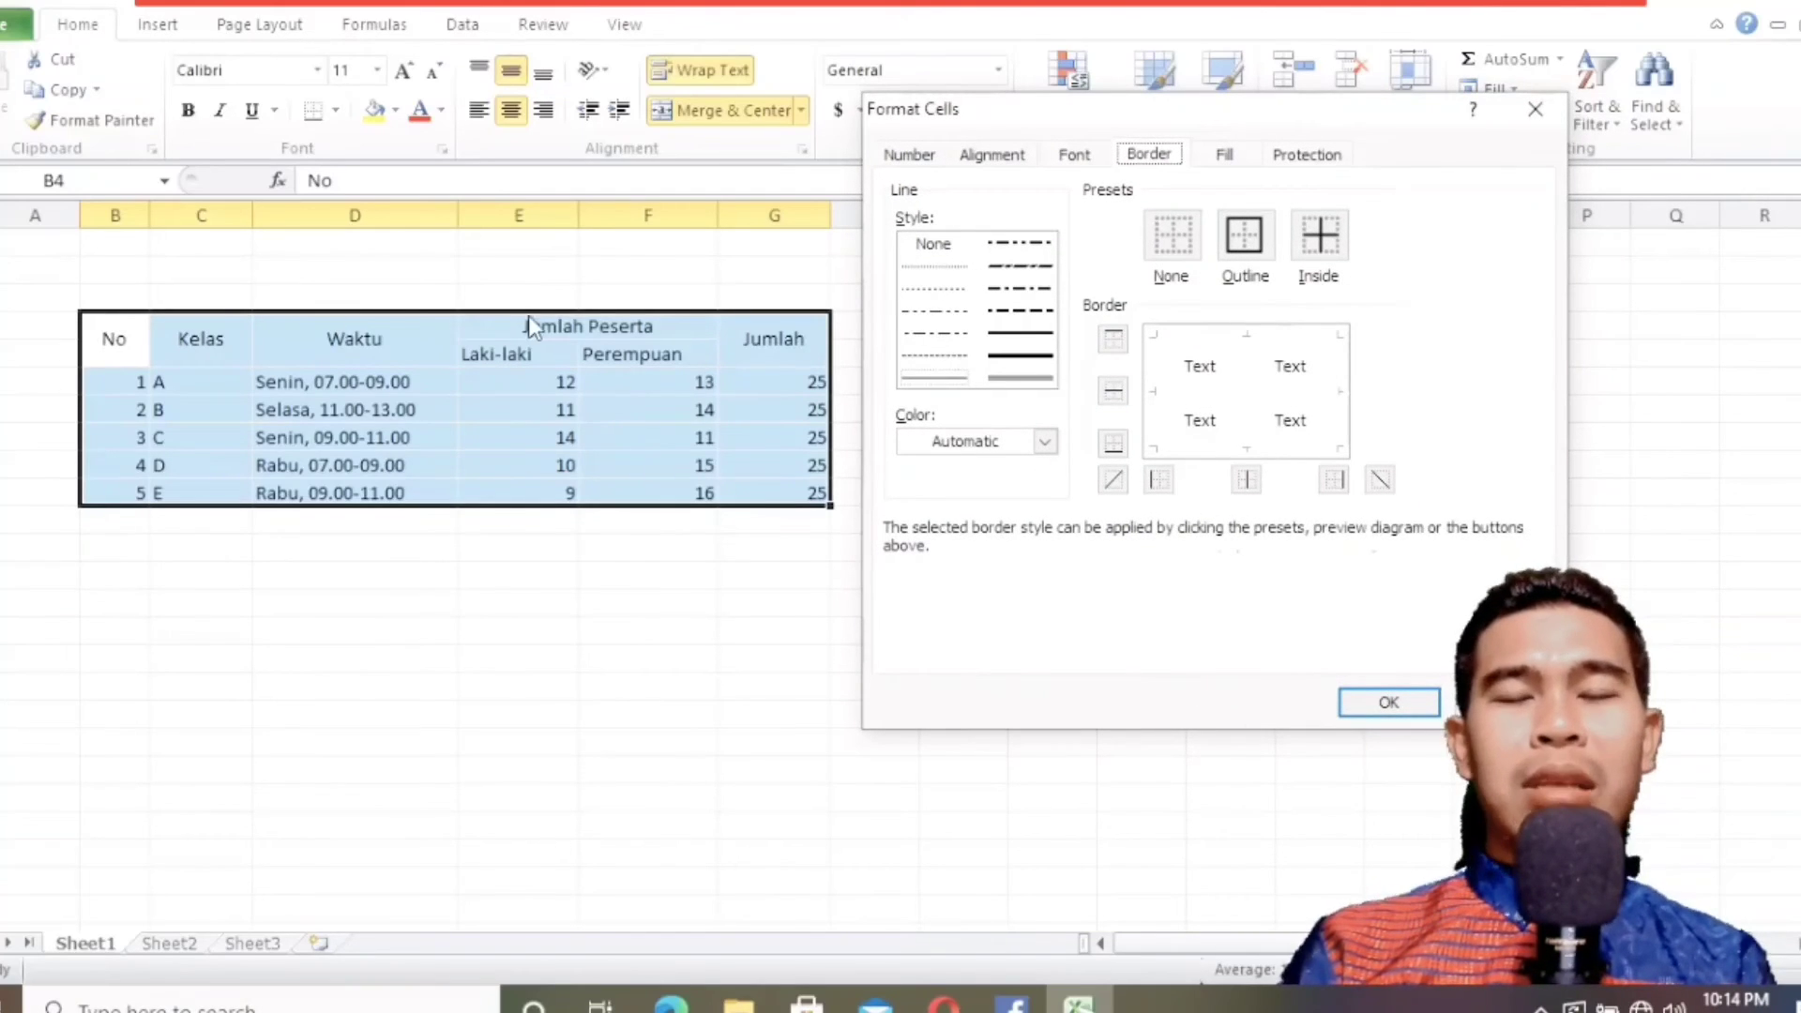
Apply top, bottom, right, left and inner horizontal and vertical borders to the table, checking the textbook before confirming.
{"action": "left_click", "coordinate": [1115, 341]}
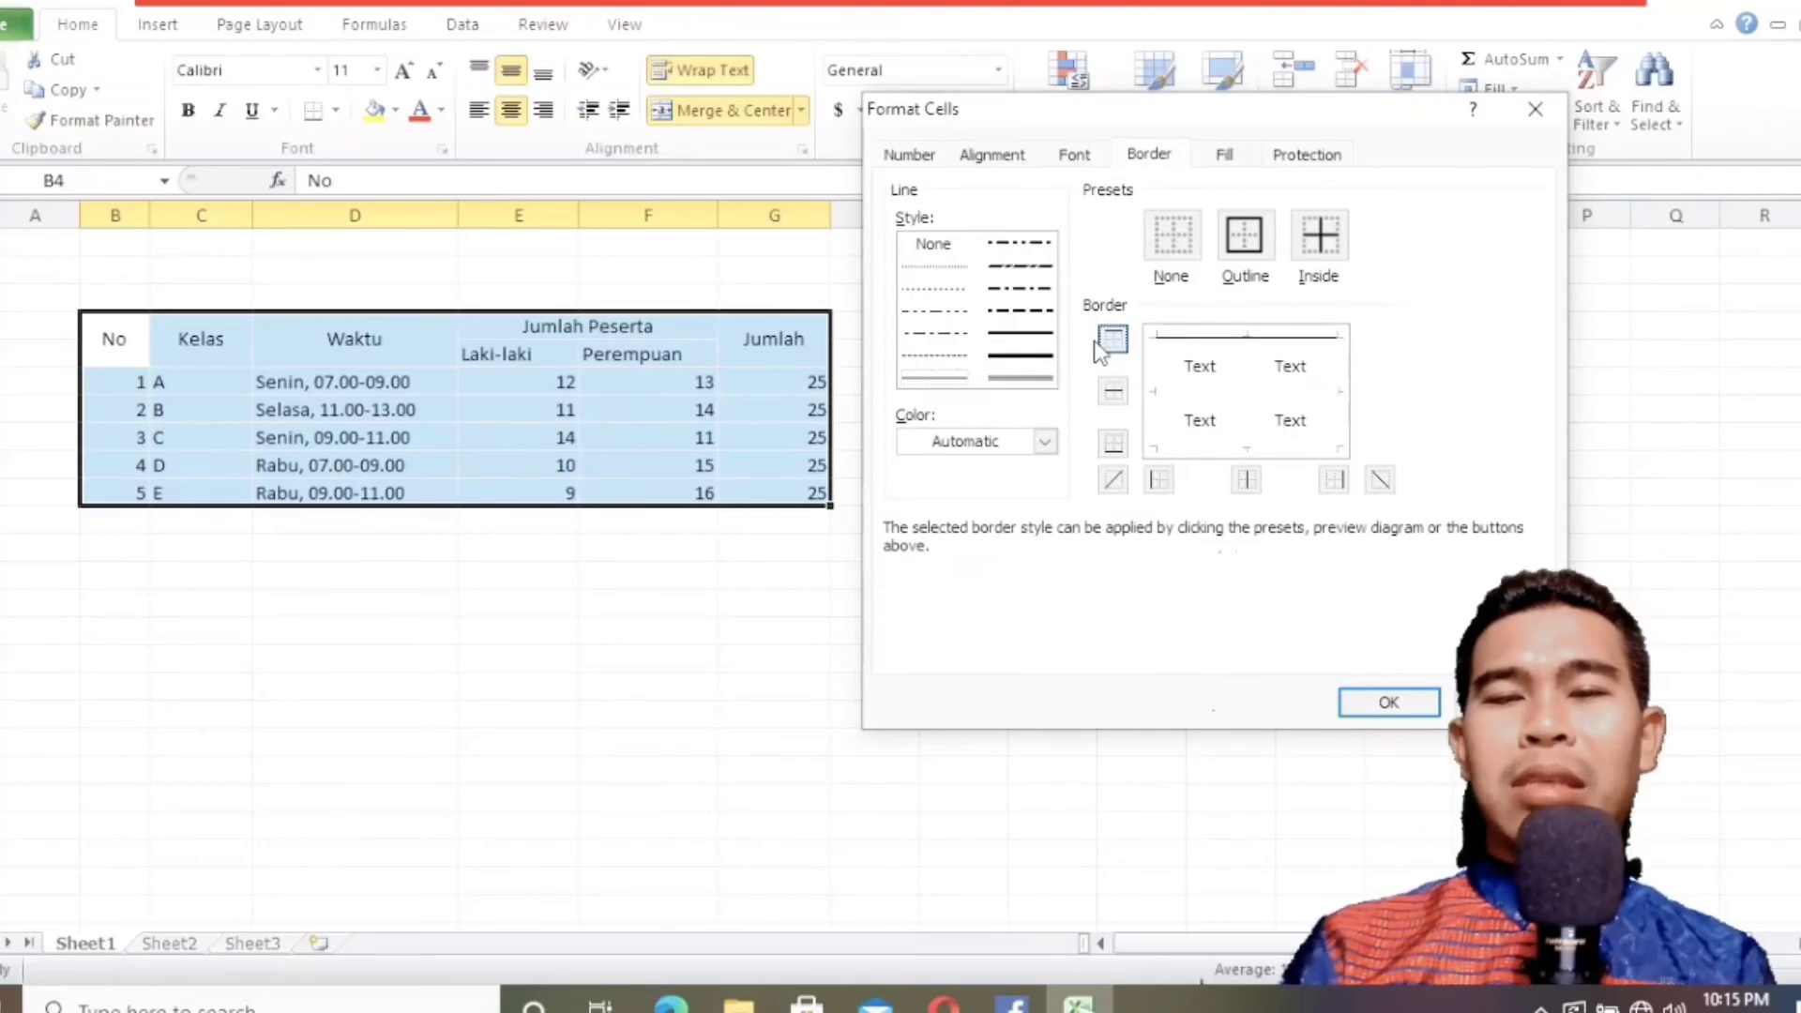
{"action": "left_click", "coordinate": [1114, 443]}
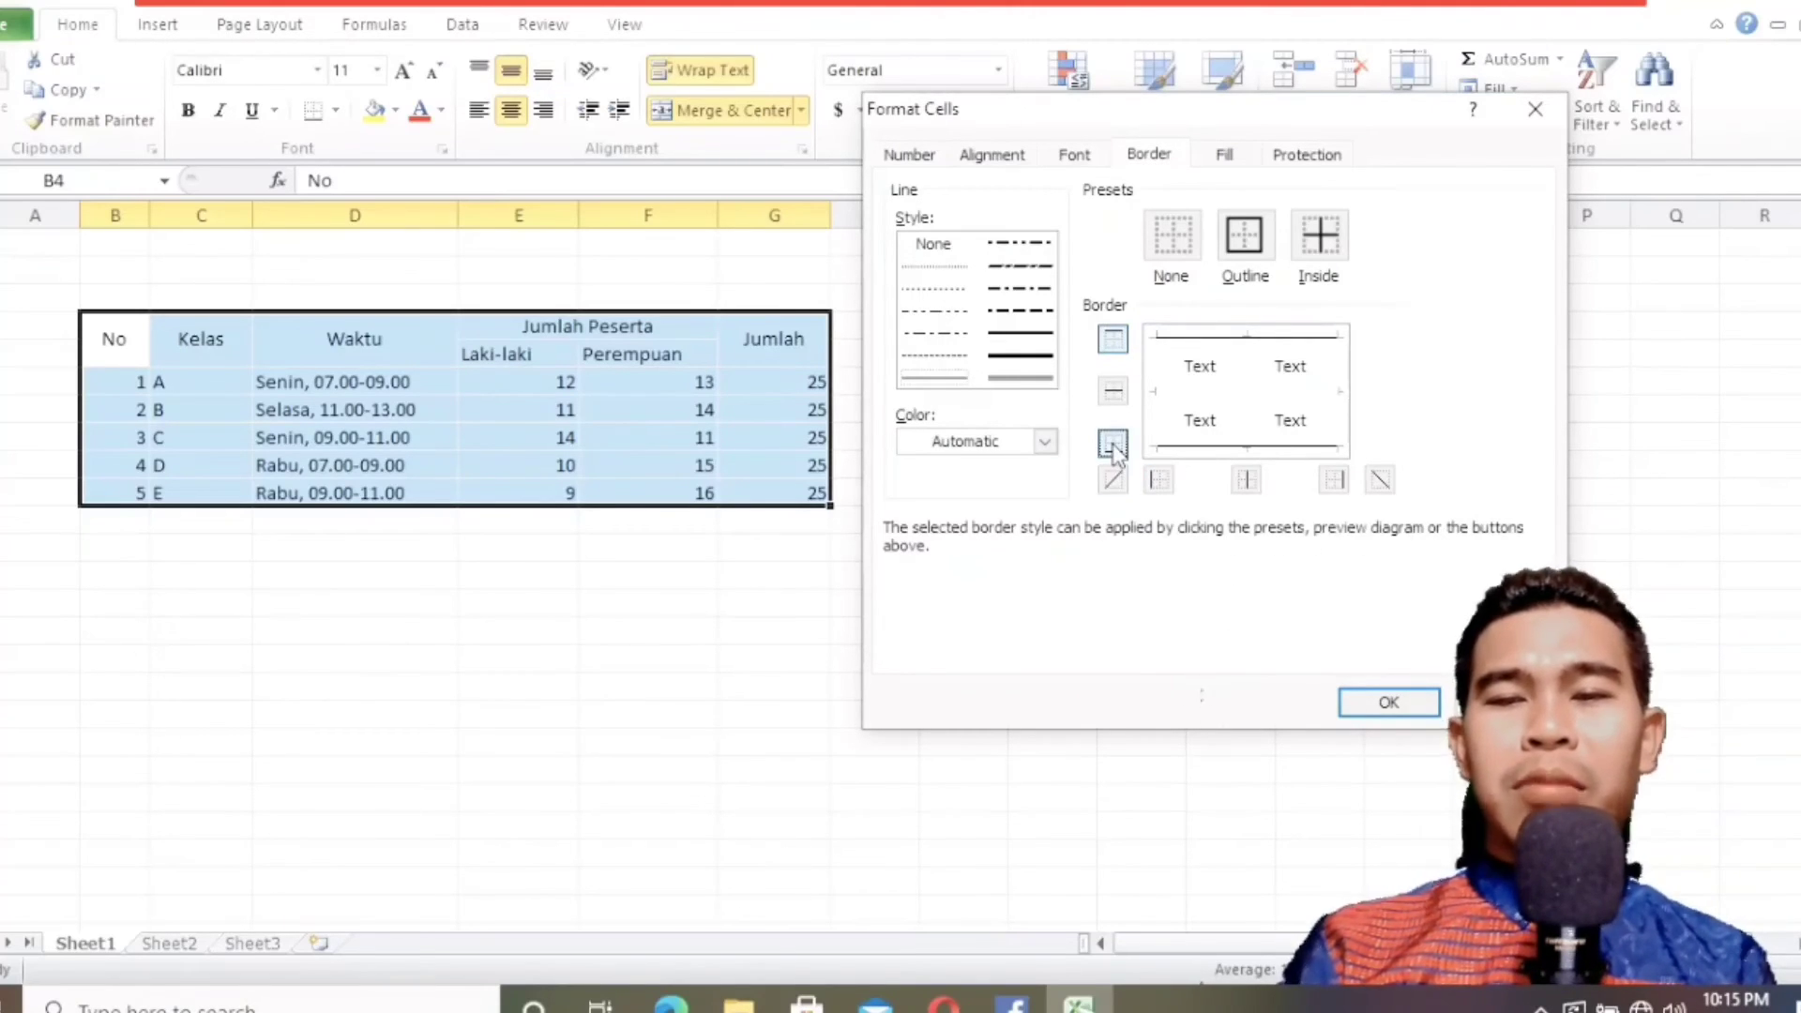
{"action": "left_click", "coordinate": [1333, 479]}
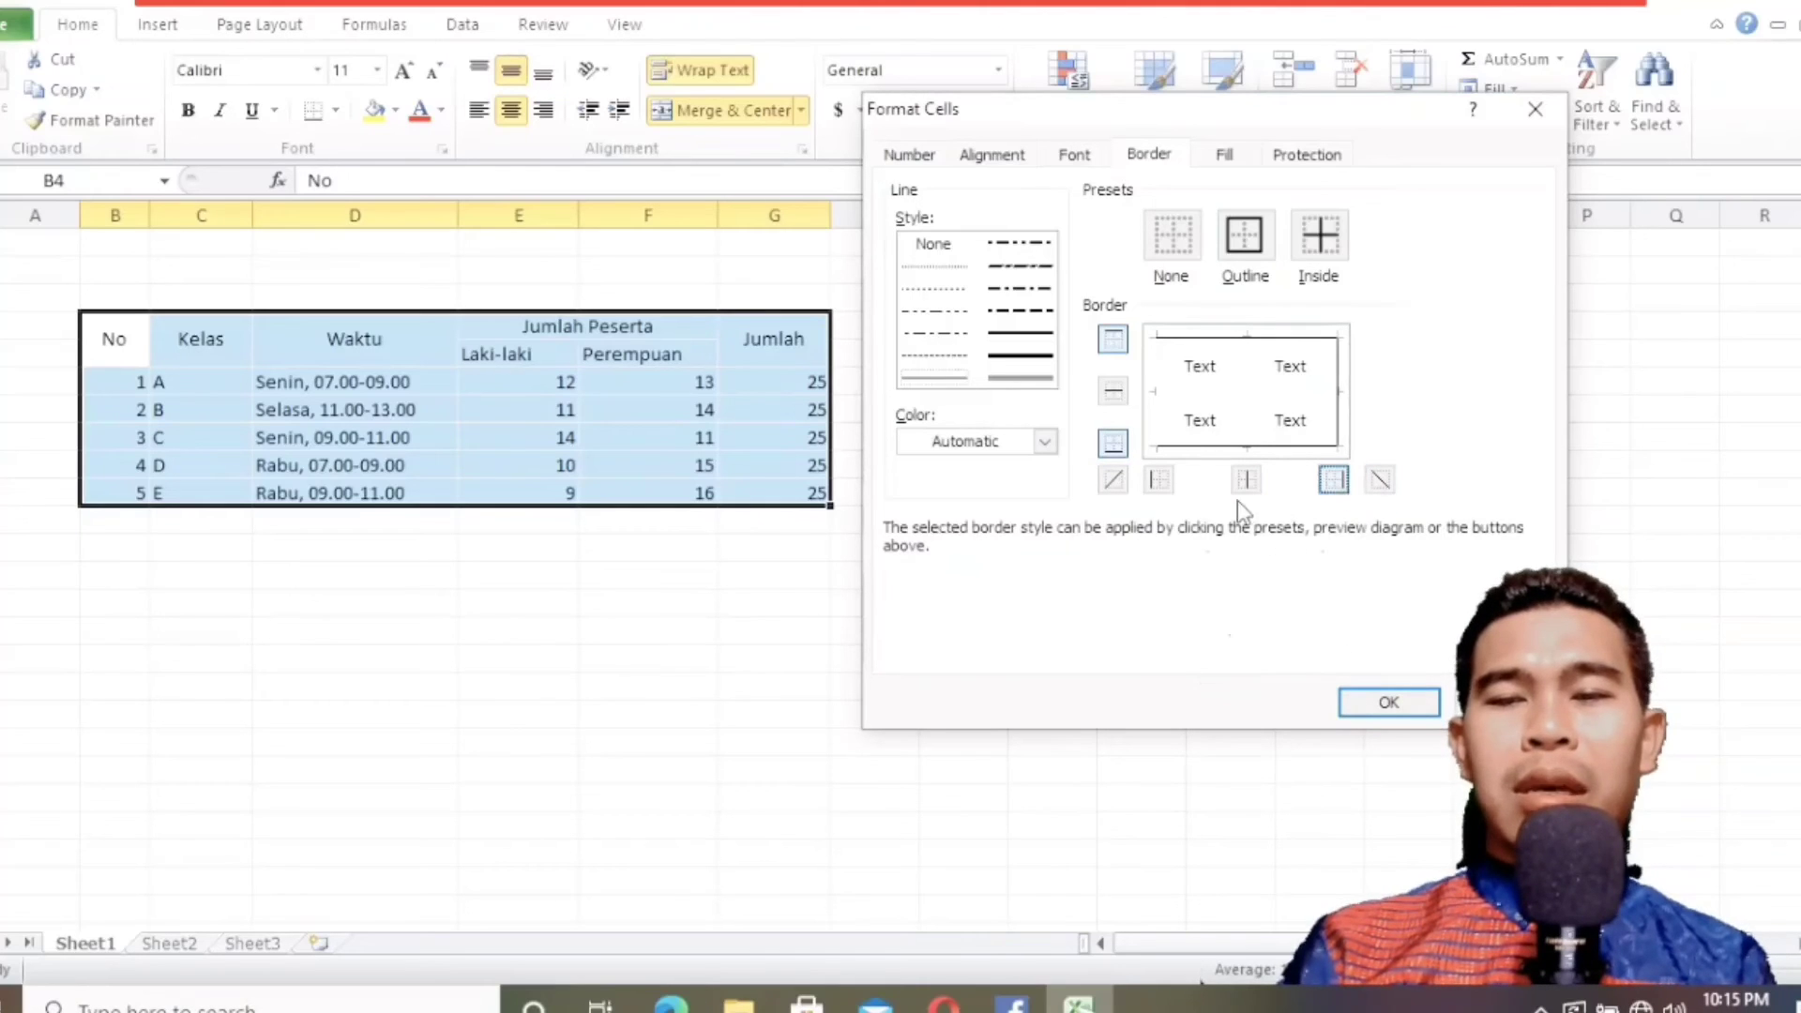
{"action": "left_click", "coordinate": [1156, 480]}
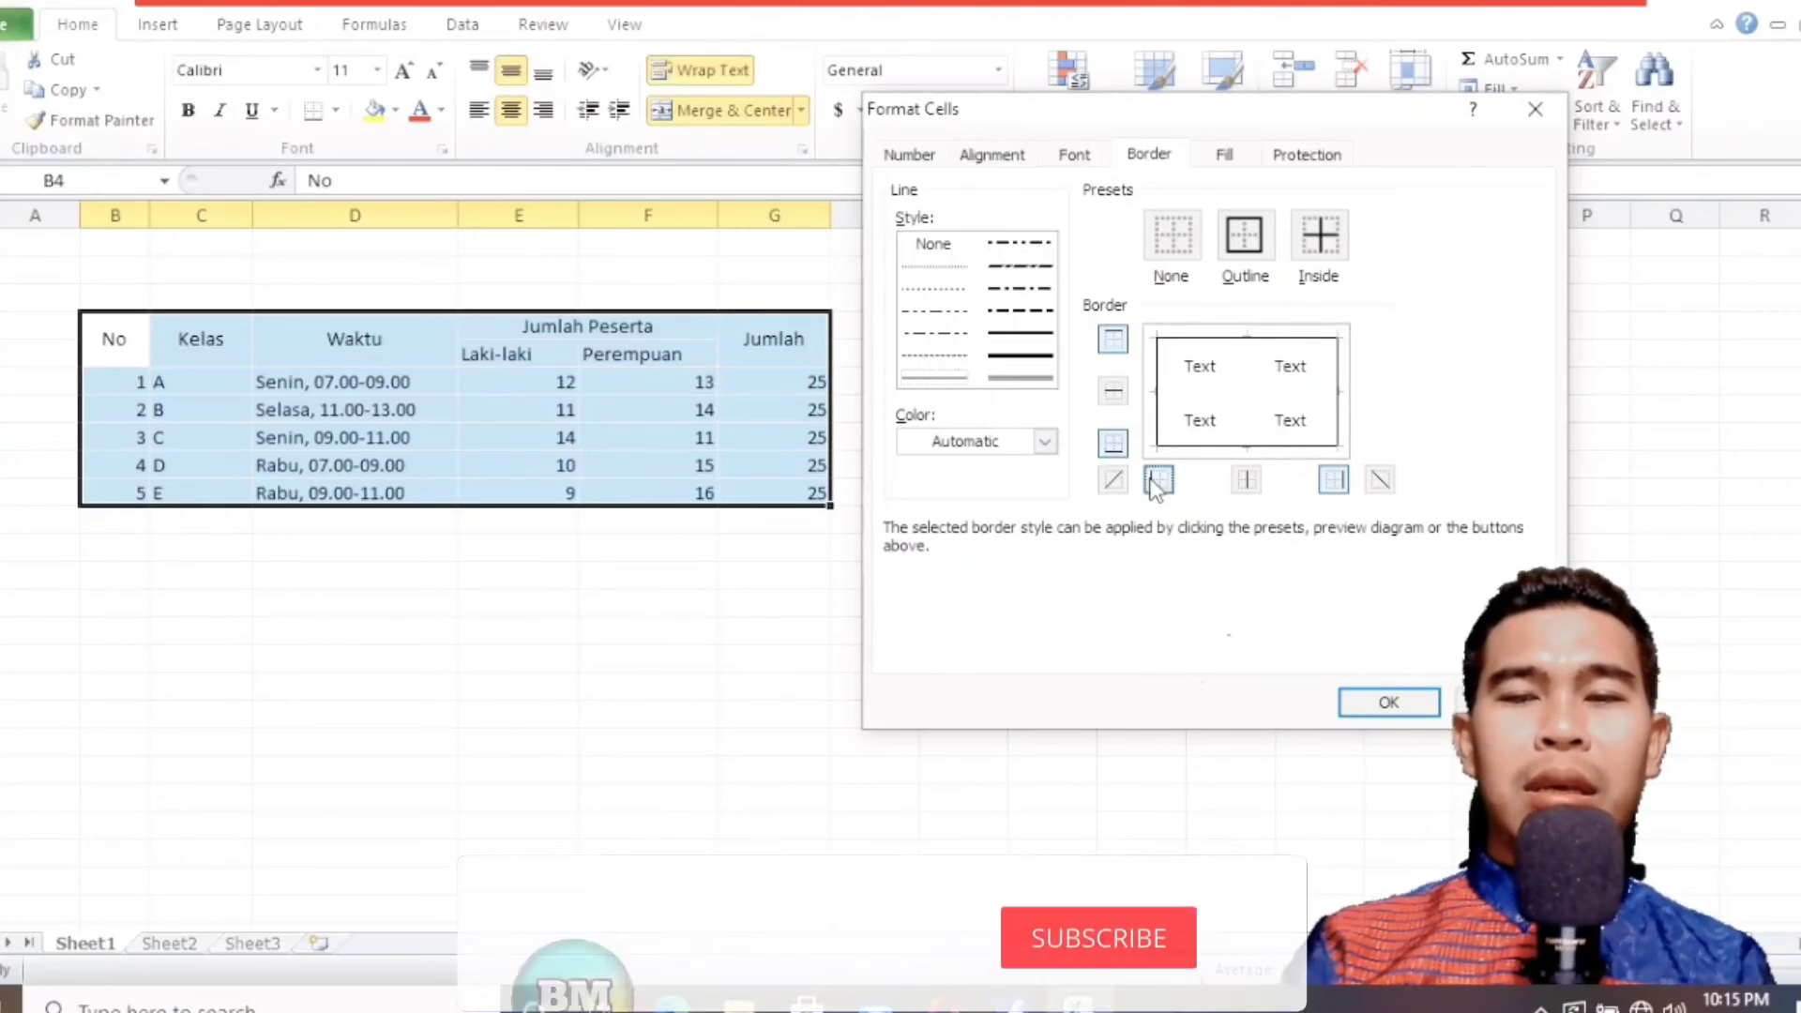
{"action": "left_click", "coordinate": [1113, 394]}
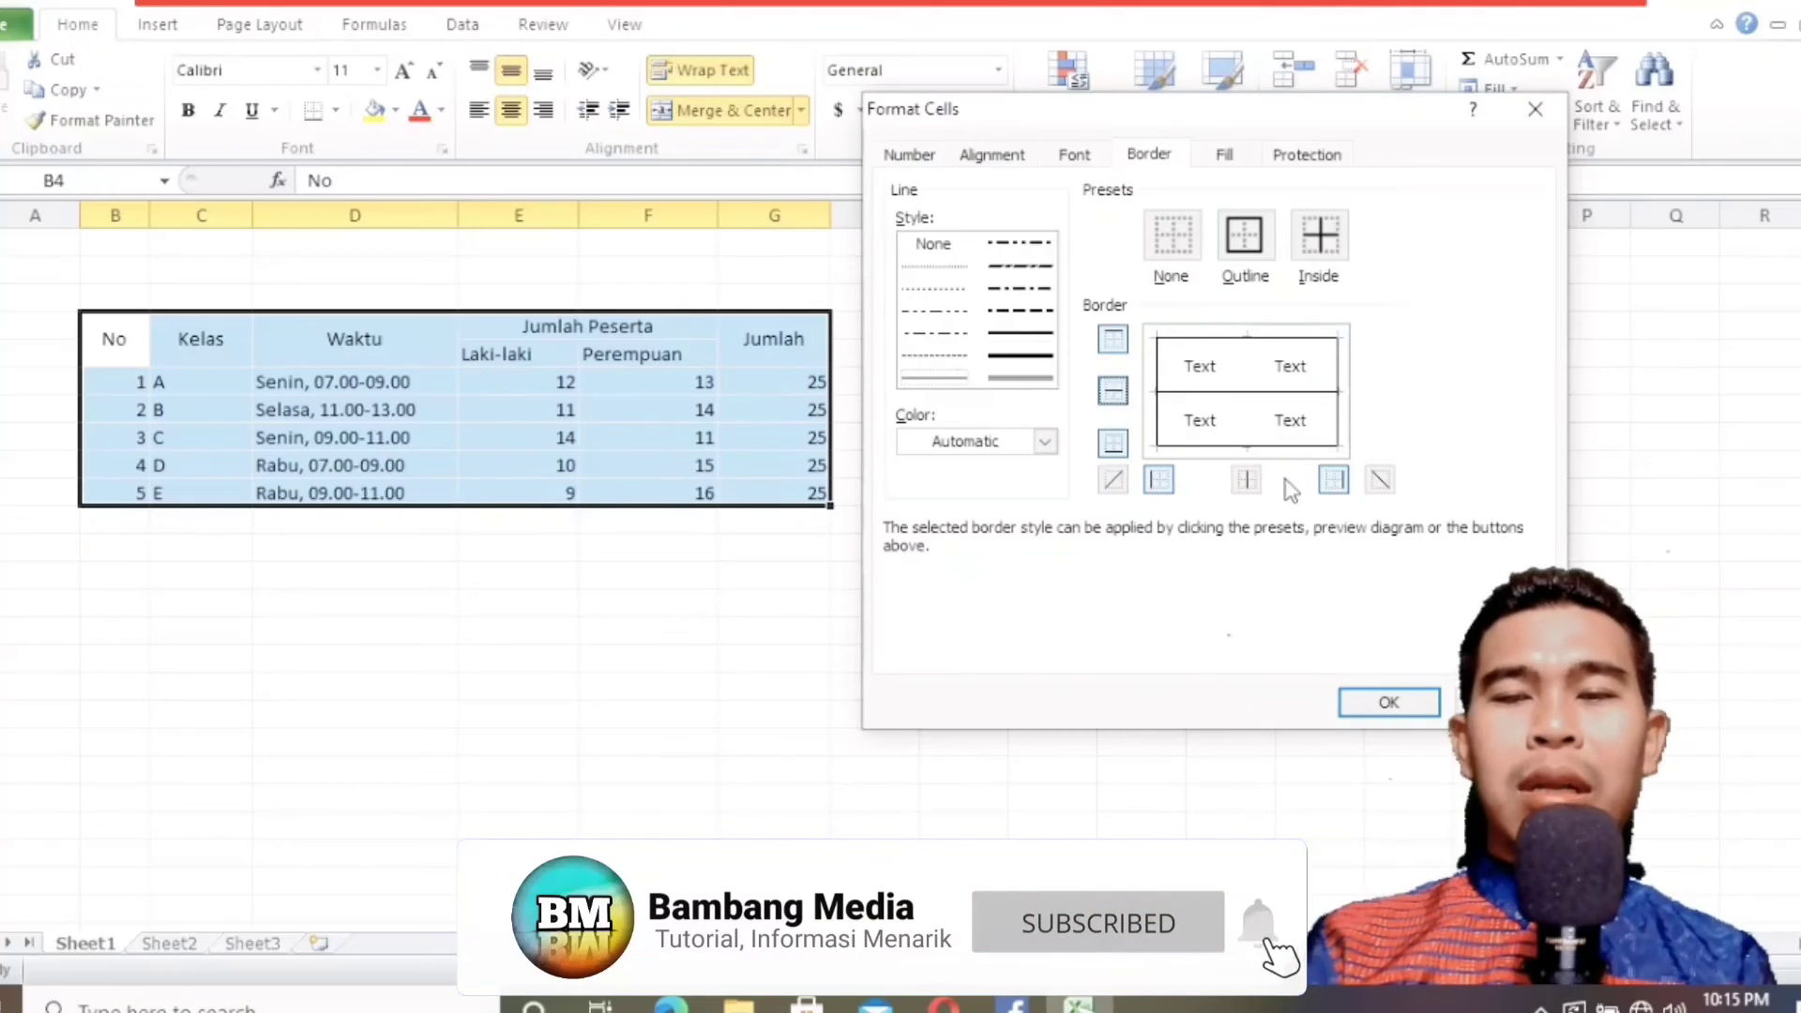
{"action": "left_click", "coordinate": [1246, 479]}
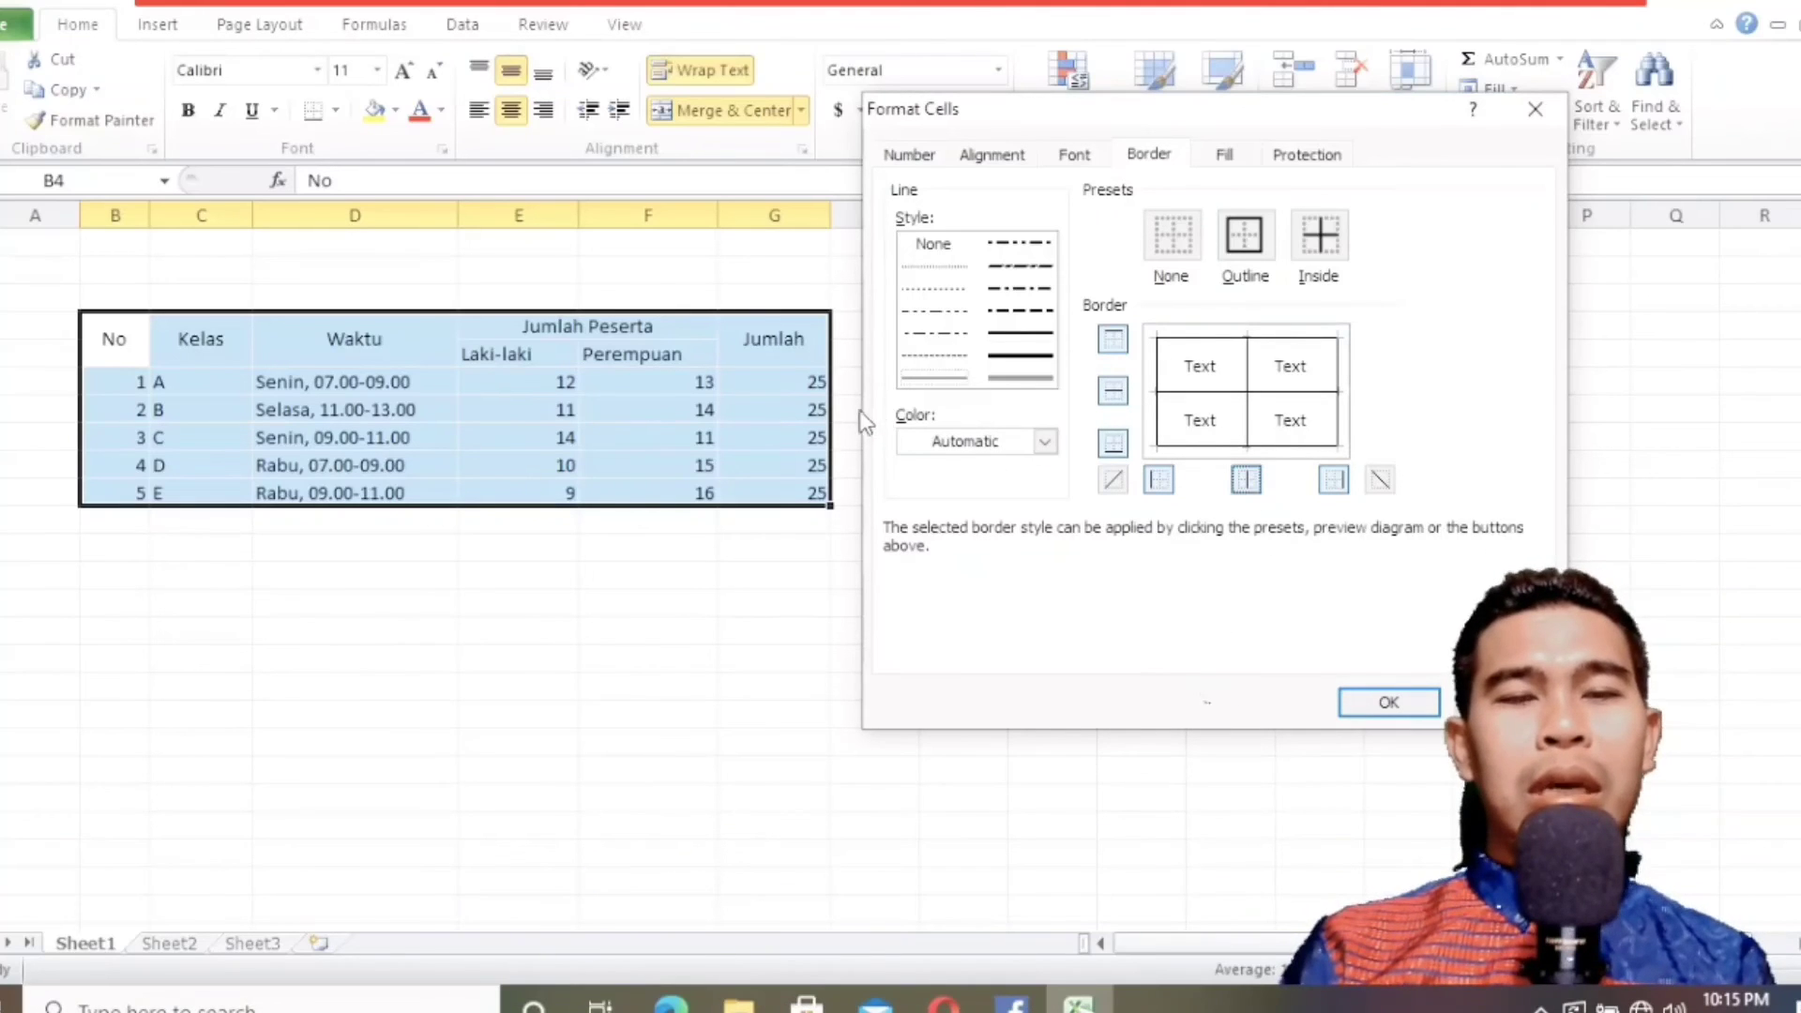
{"action": "left_click", "coordinate": [670, 1002]}
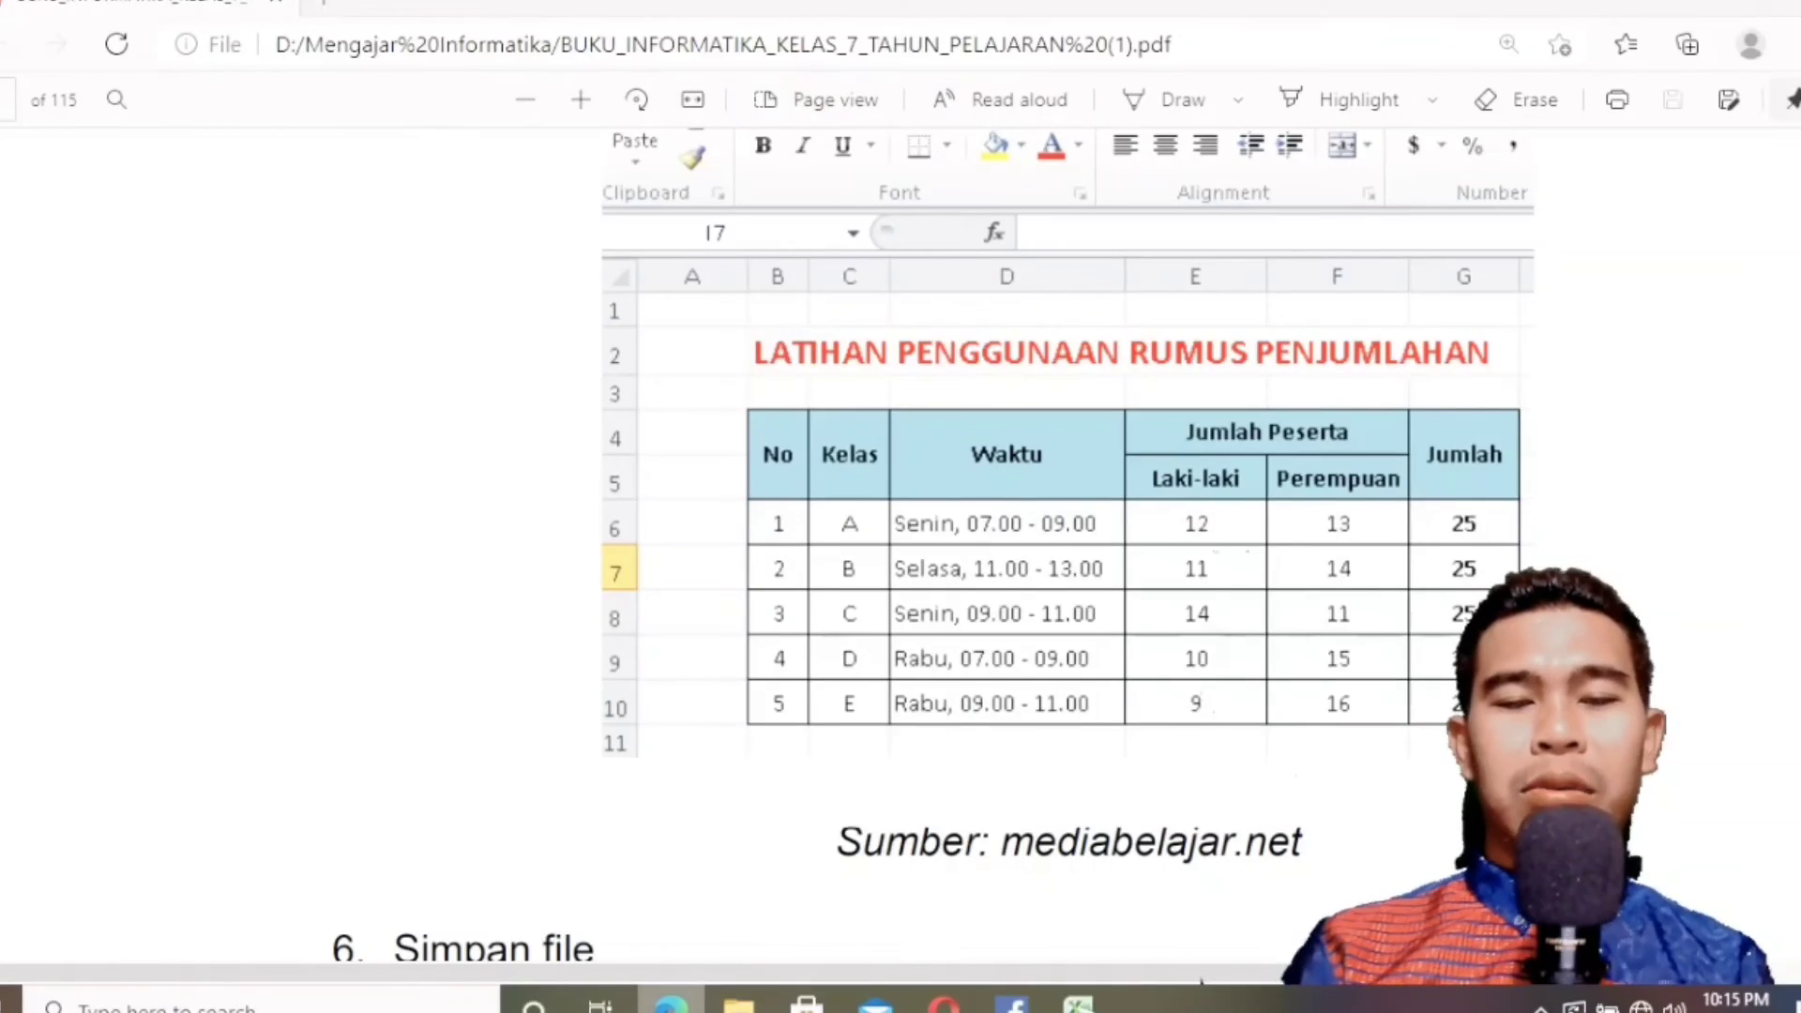
{"action": "left_click", "coordinate": [671, 1002]}
{"action": "left_click", "coordinate": [1366, 707]}
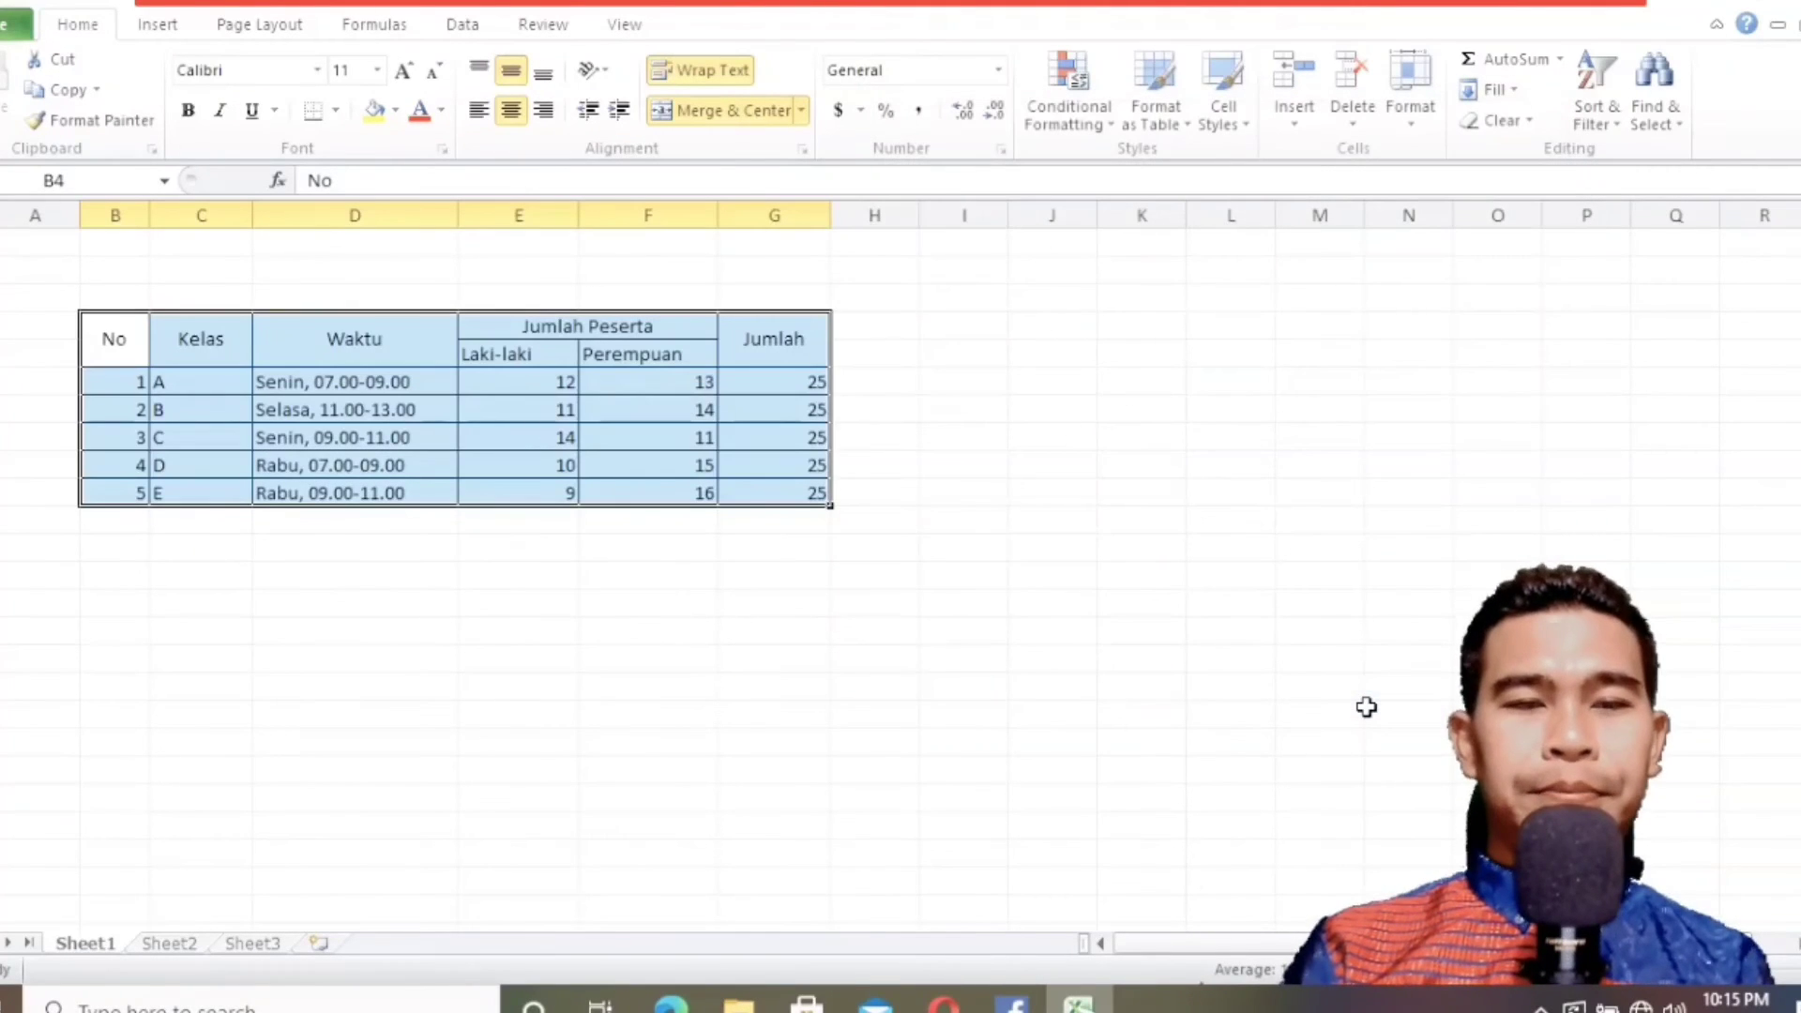
{"action": "left_click", "coordinate": [294, 625]}
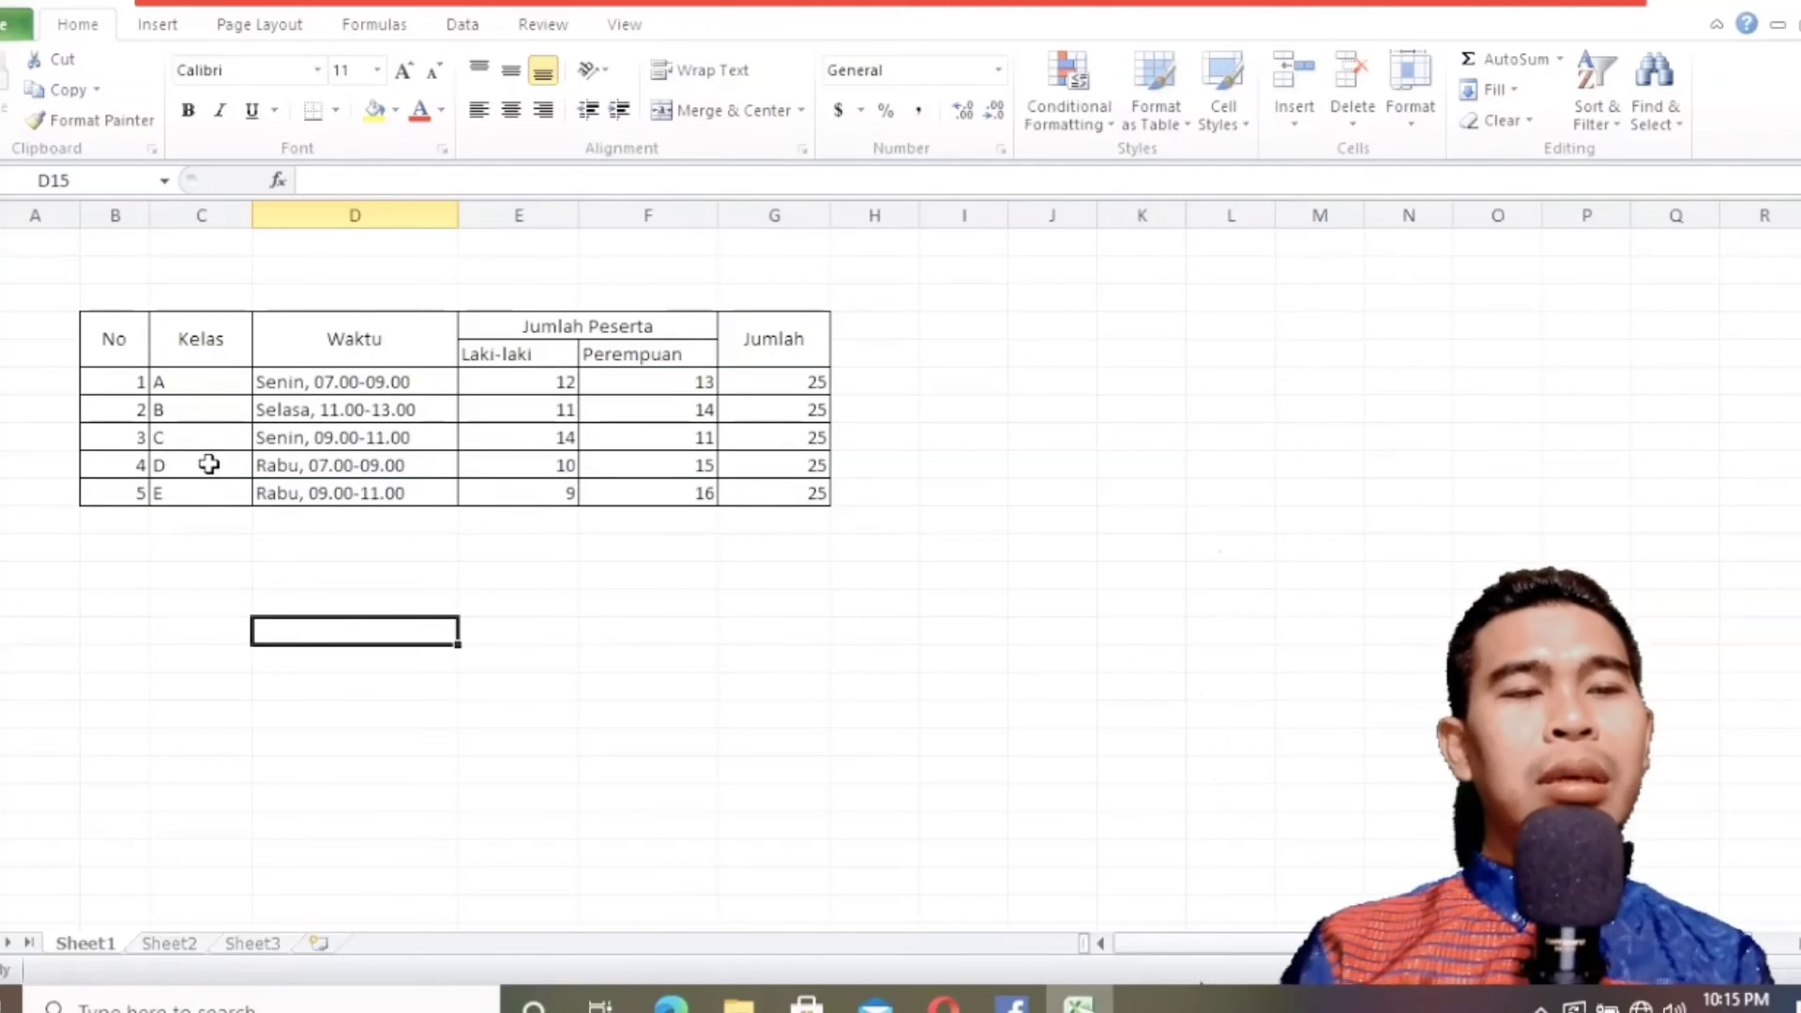
Check the cell alignment in the textbook and center the No and Kelas values in B6:C10.
{"action": "key", "text": "alt+Tab"}
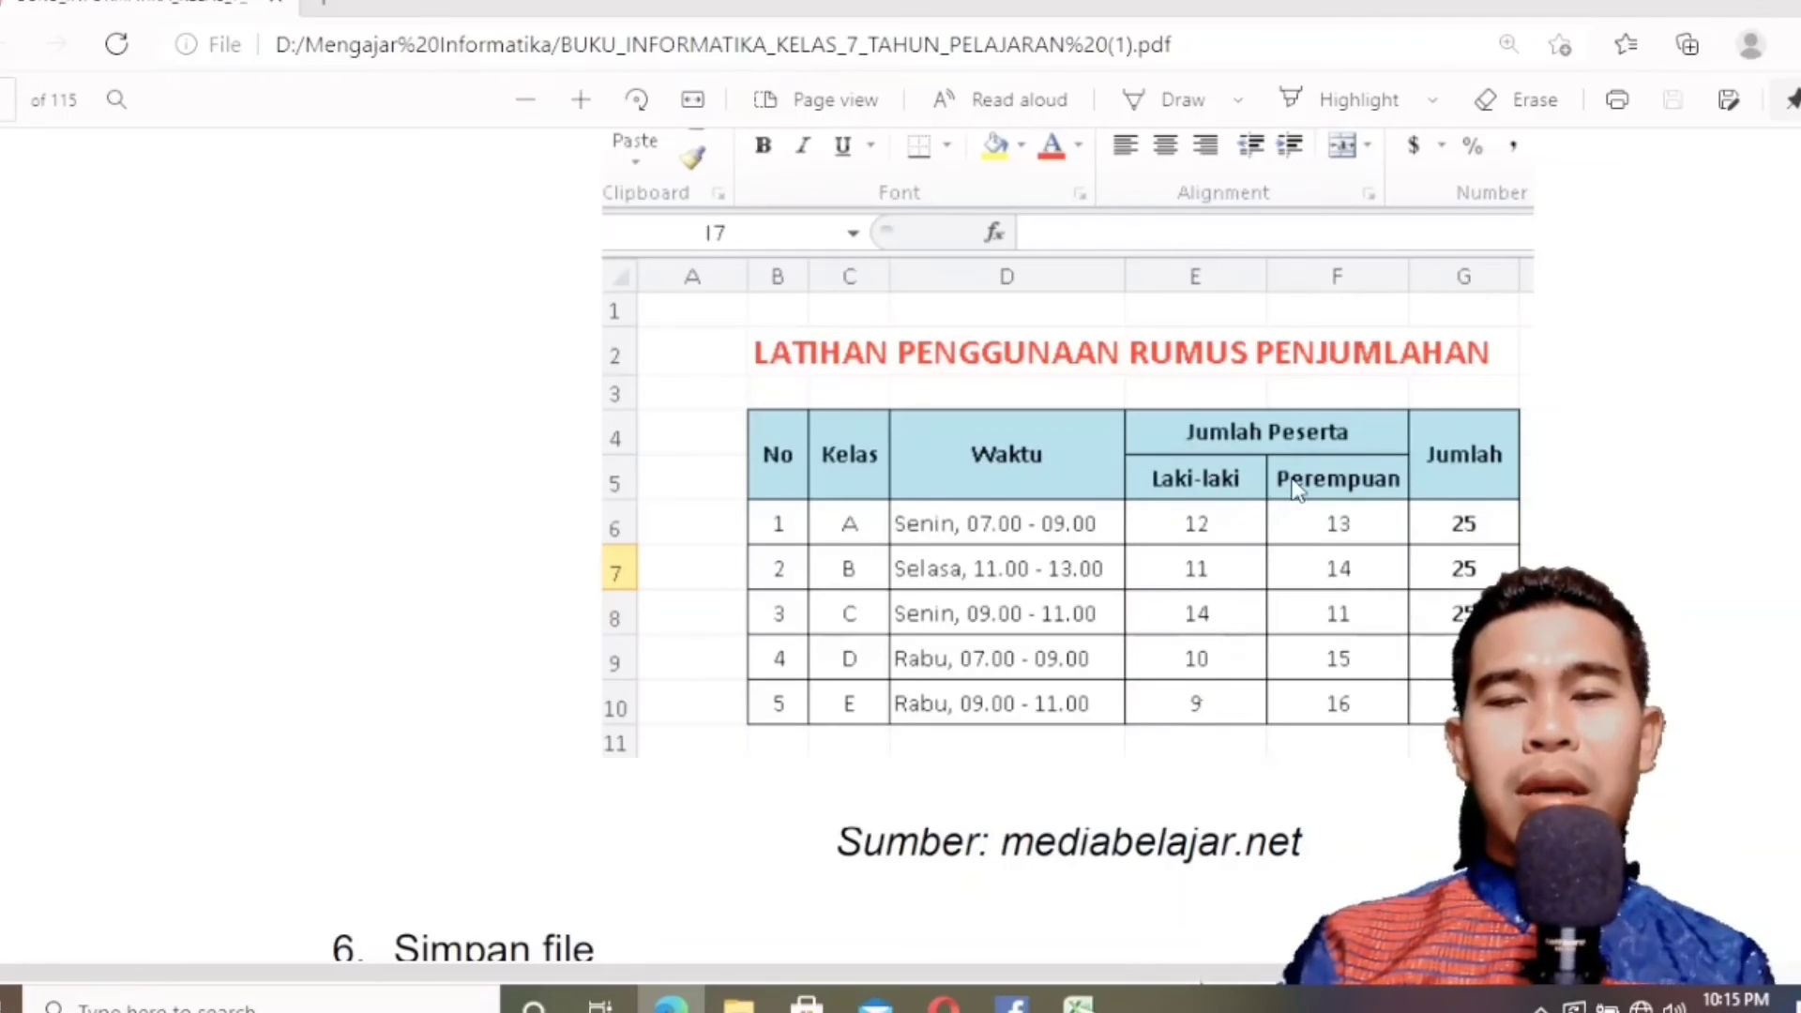
{"action": "left_click", "coordinate": [1692, 6]}
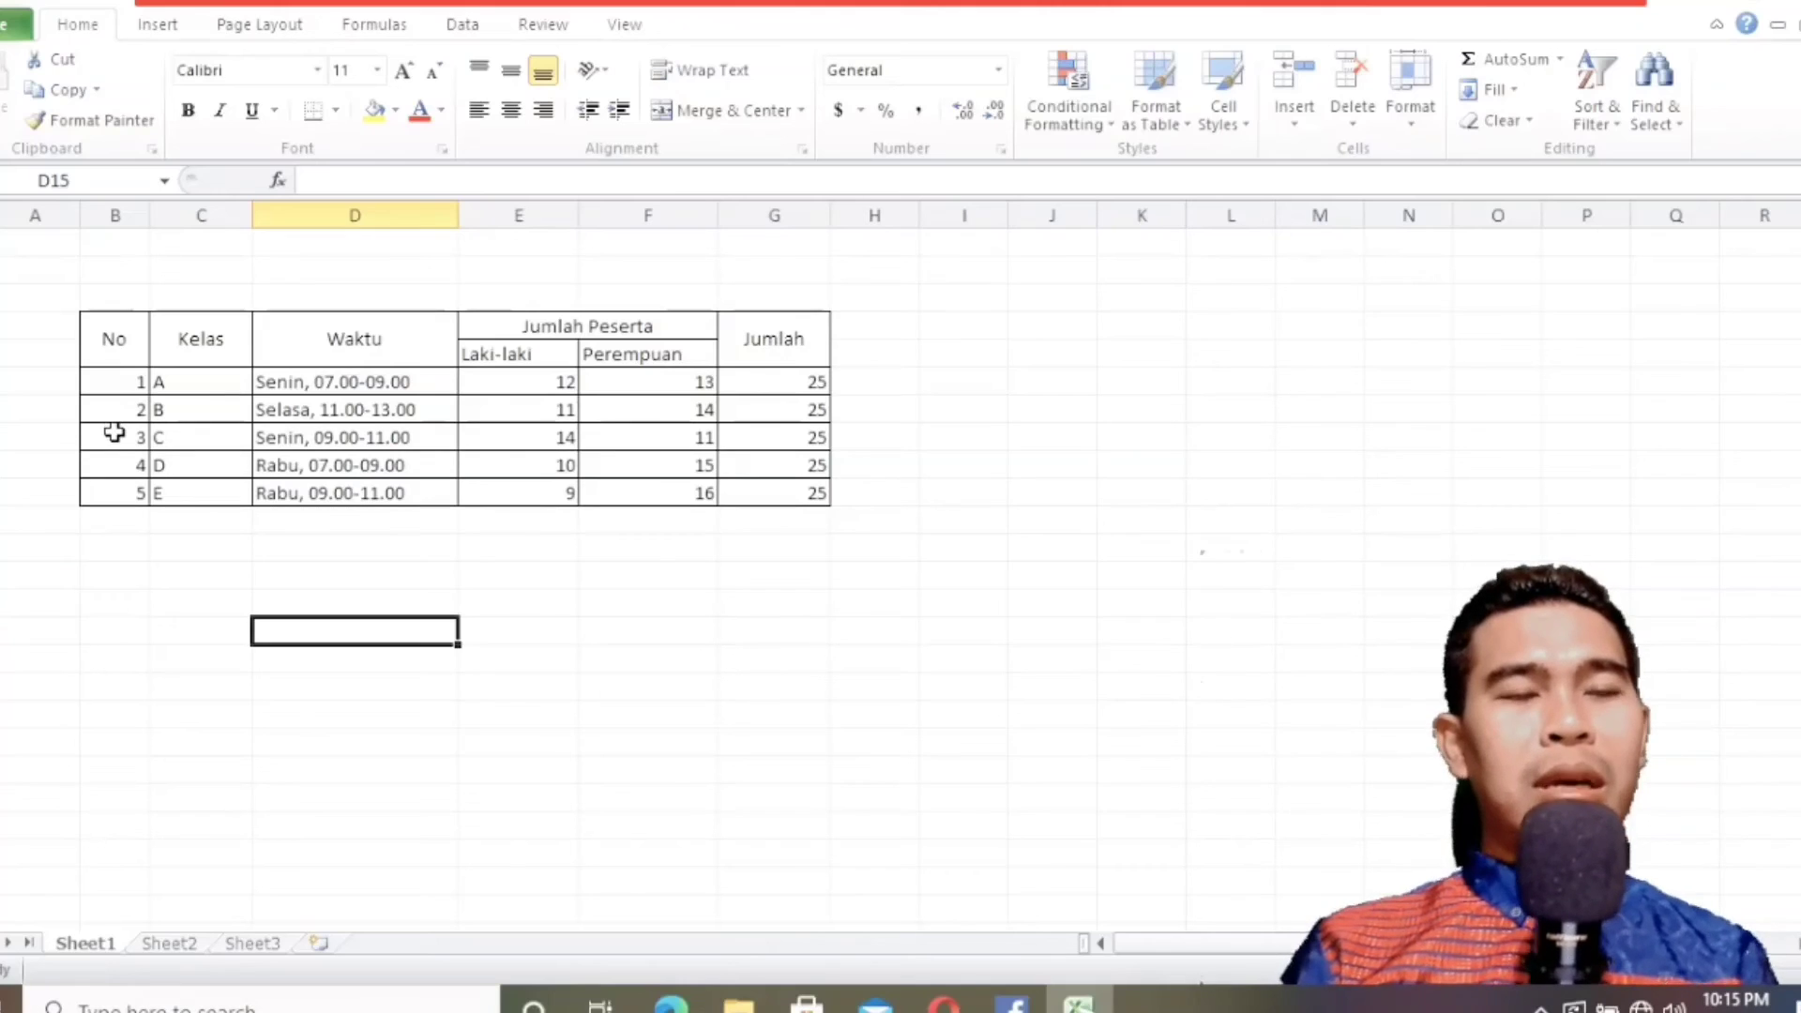
{"action": "left_click", "coordinate": [109, 384]}
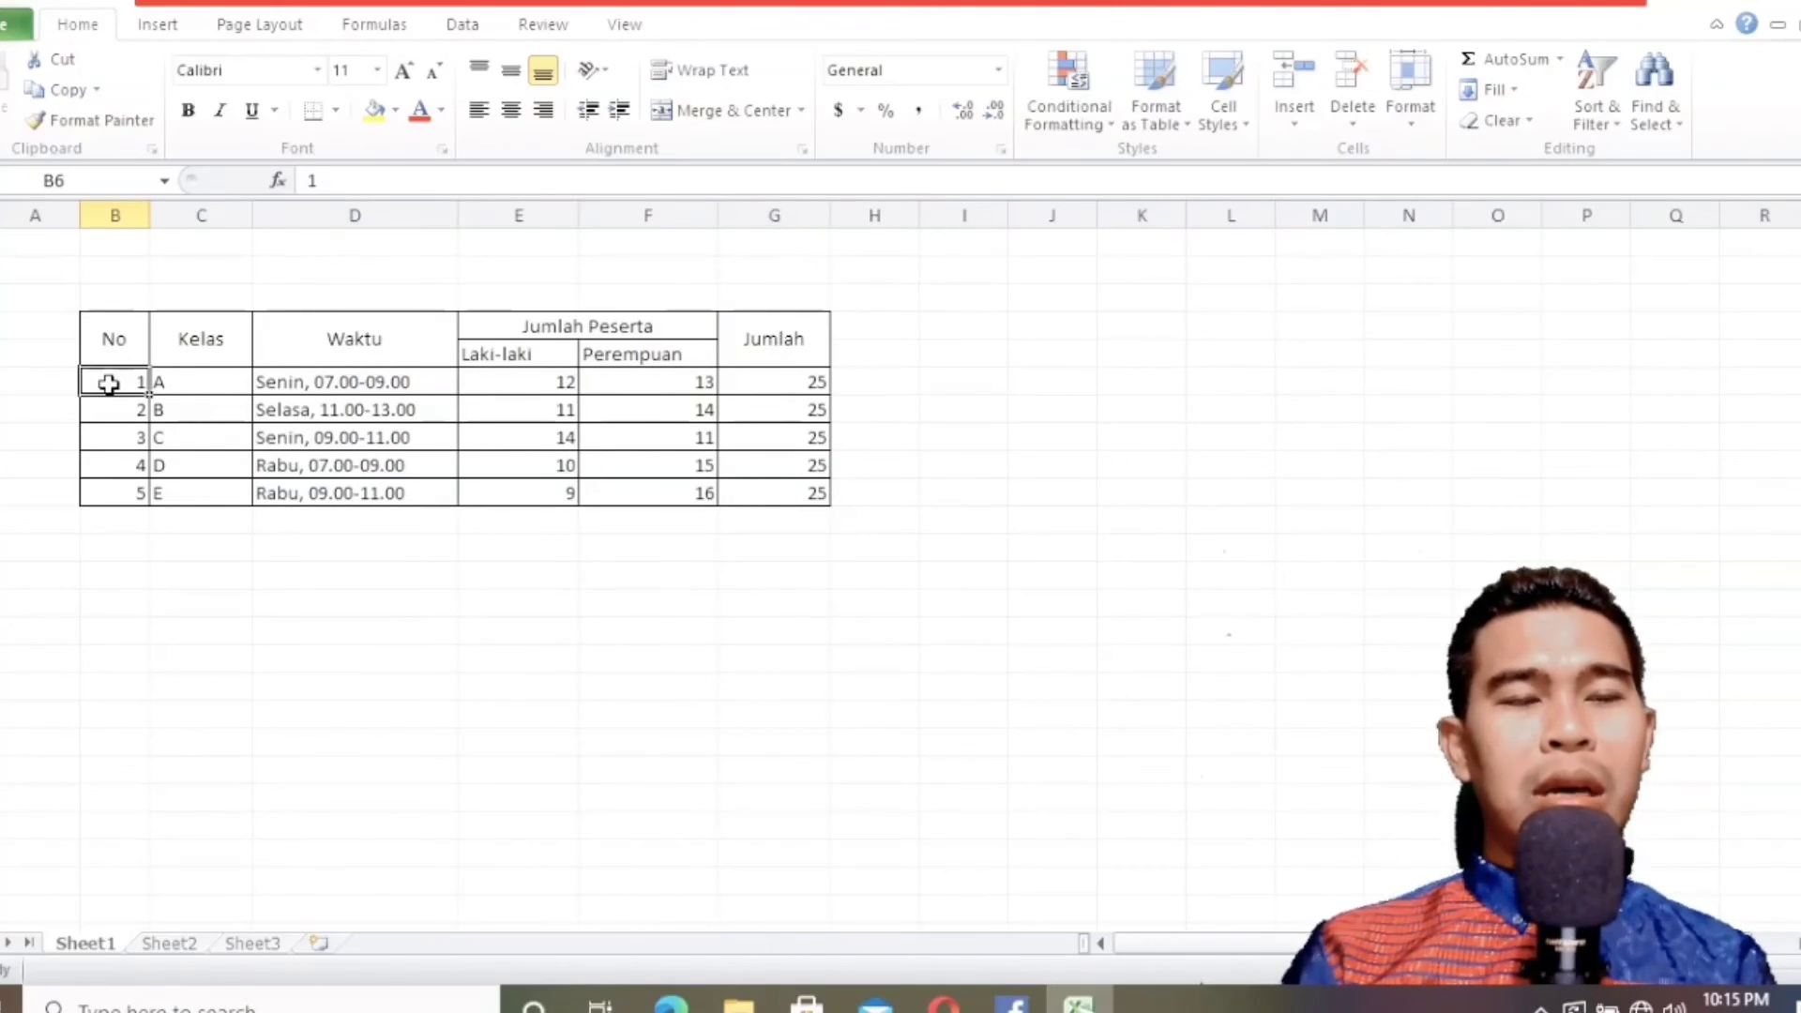
{"action": "left_click_drag", "start_coordinate": [109, 384], "coordinate": [194, 499]}
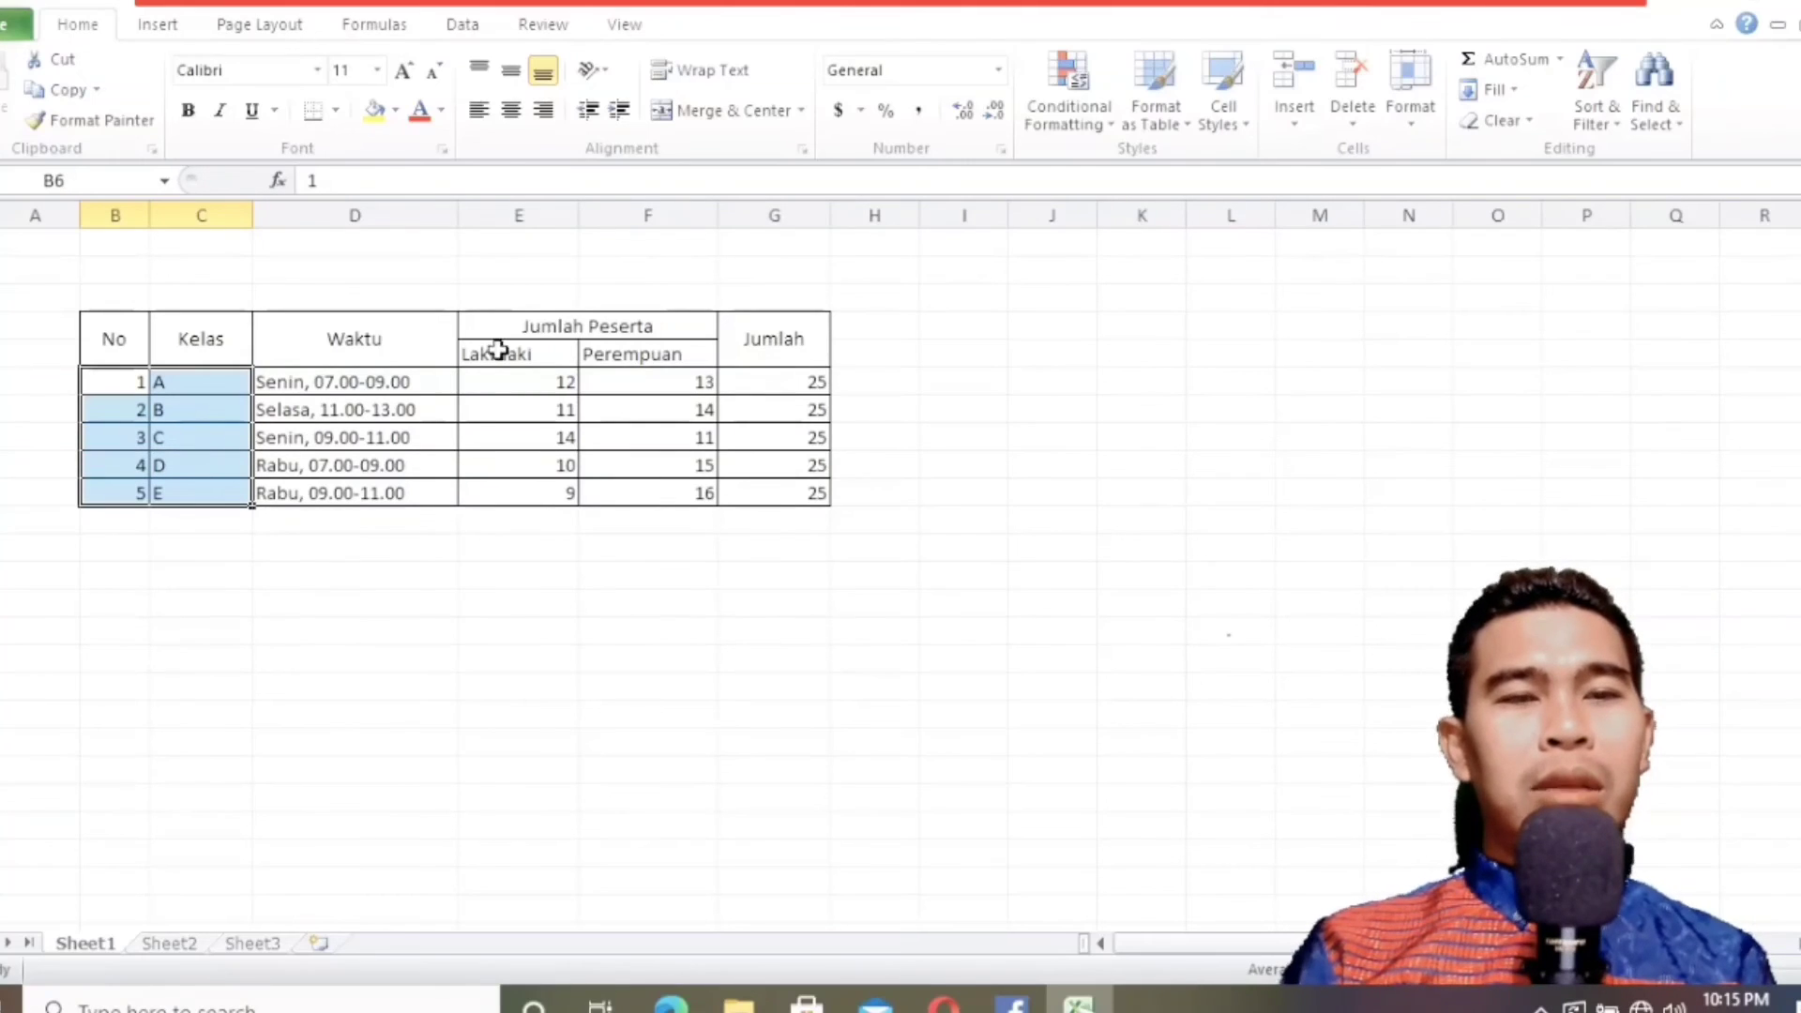
{"action": "left_click", "coordinate": [511, 110]}
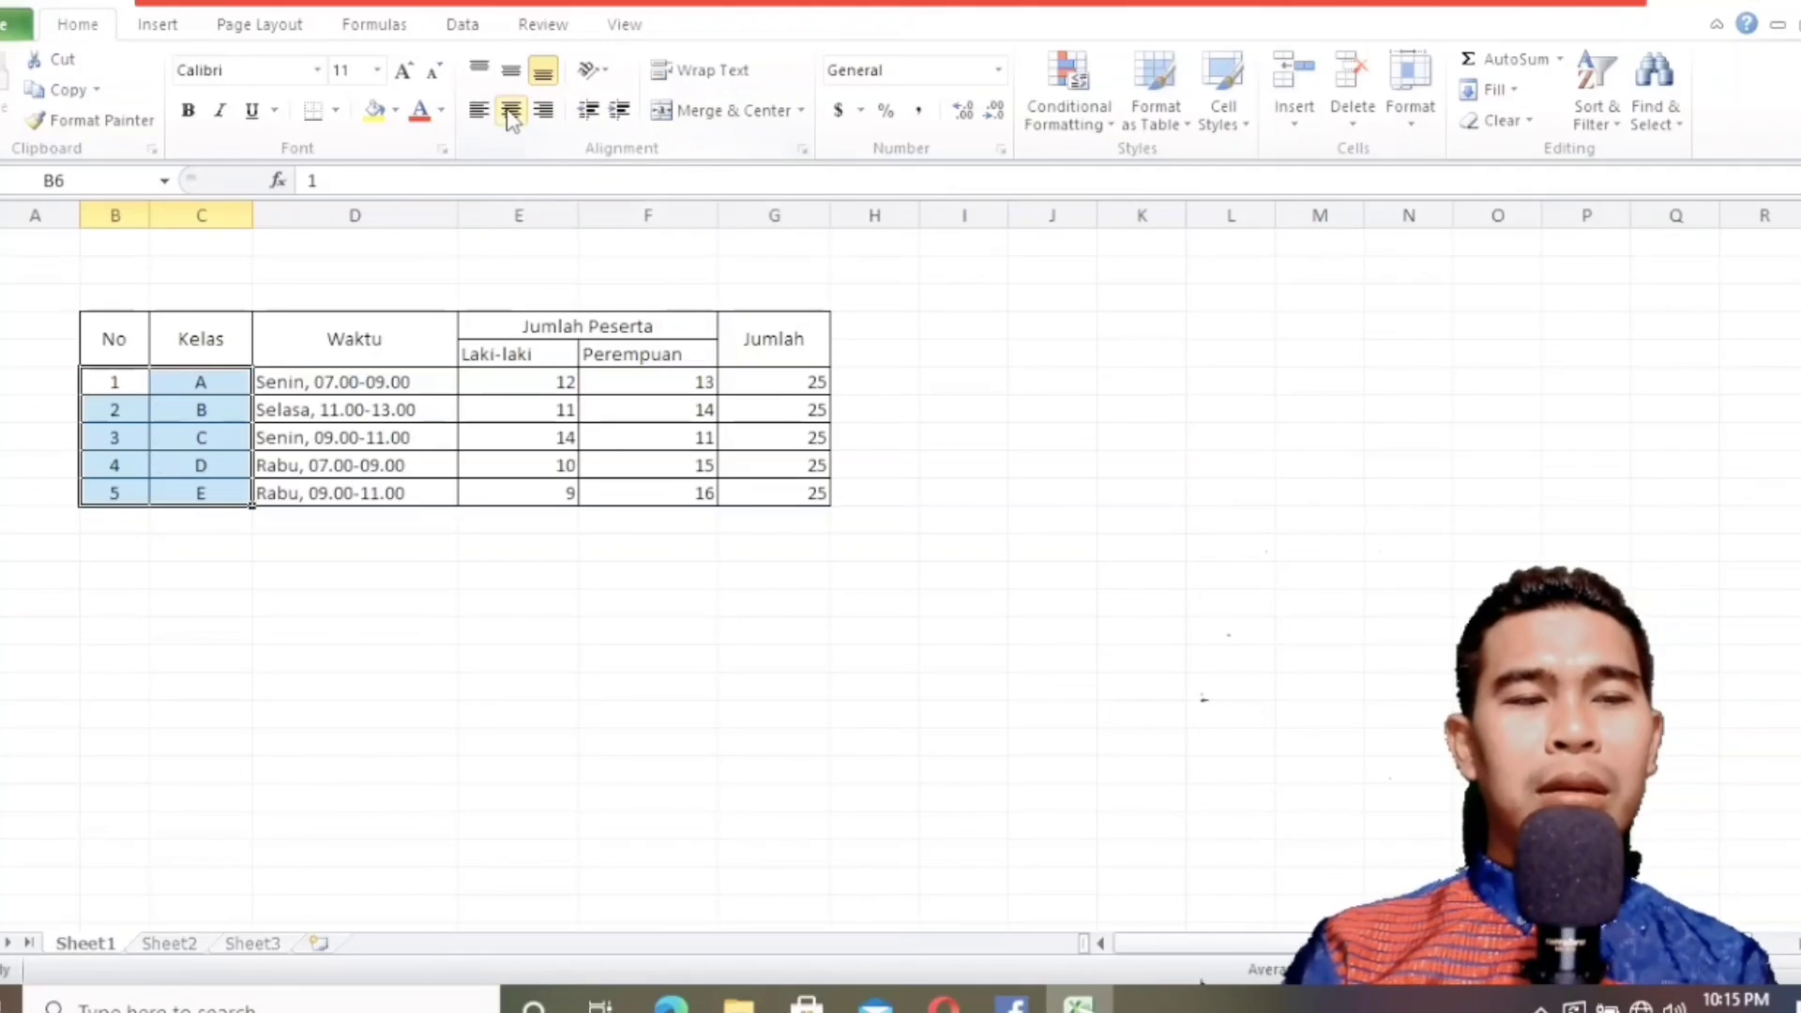
{"action": "left_click", "coordinate": [176, 405]}
Check the number alignment in the textbook and center the Laki-laki, Perempuan and Jumlah values in E6:G10.
{"action": "left_click_drag", "start_coordinate": [272, 385], "coordinate": [455, 488]}
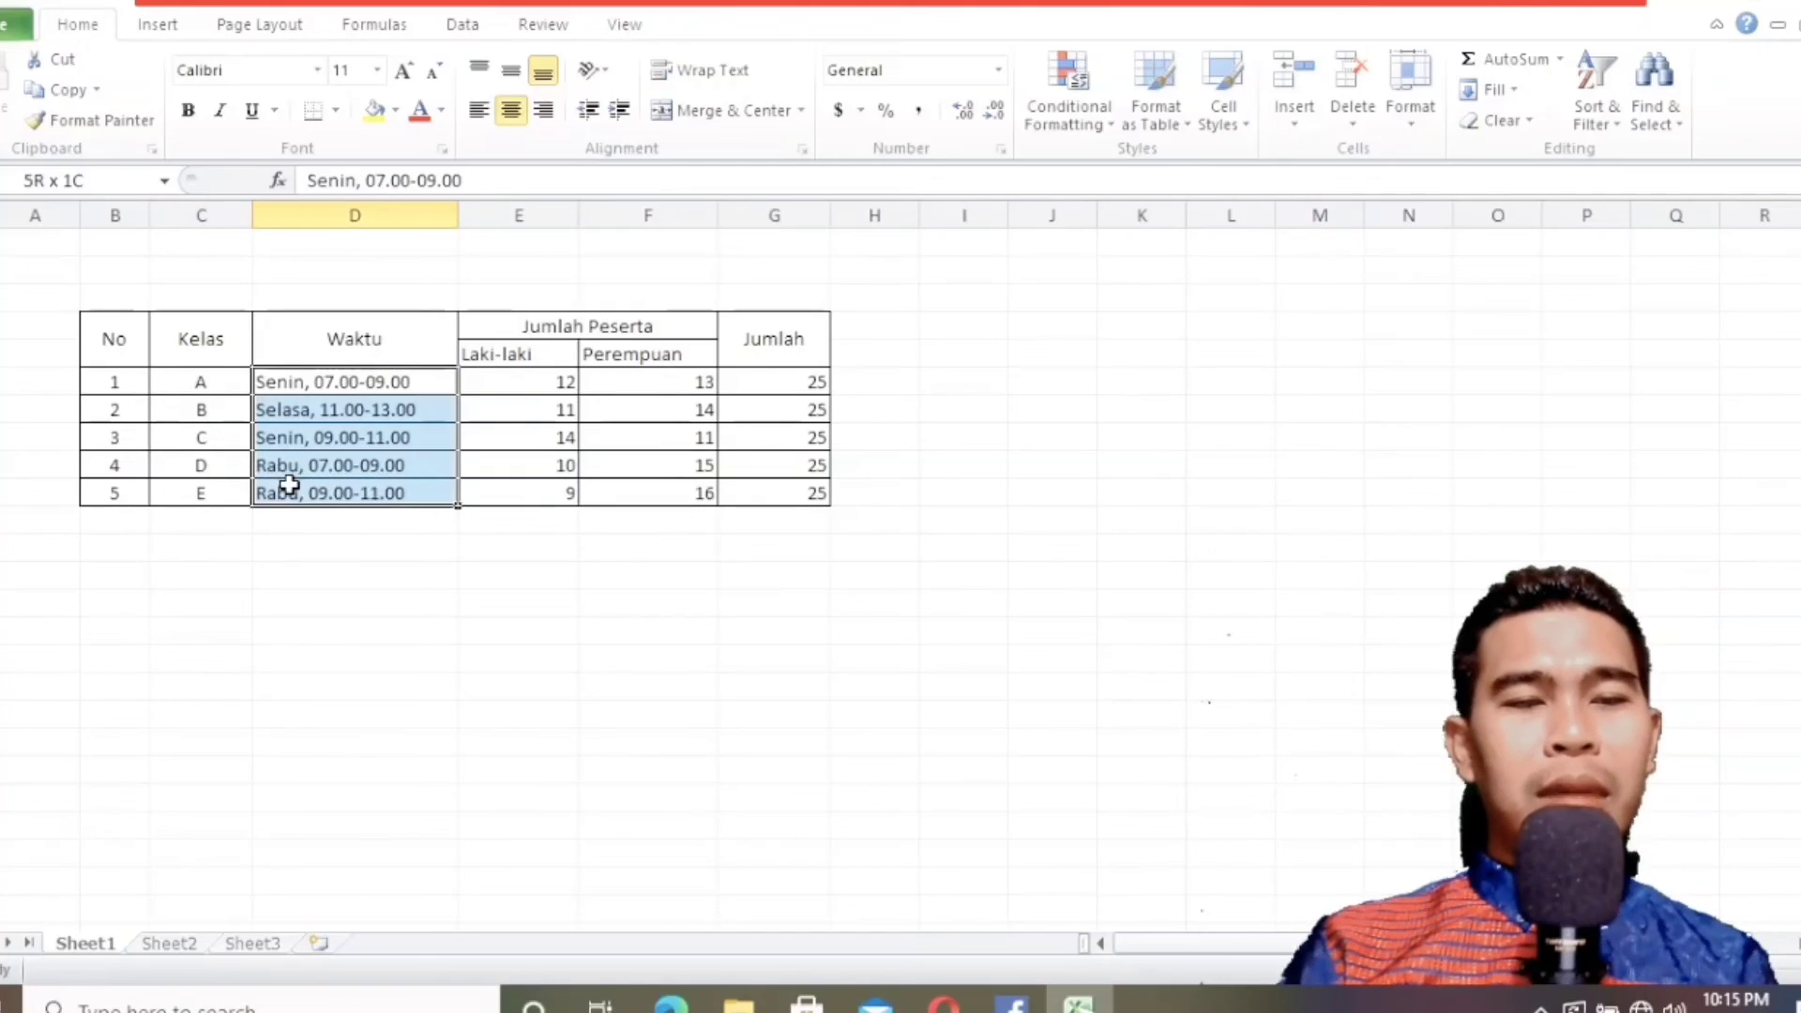
{"action": "left_click", "coordinate": [496, 407]}
{"action": "left_click", "coordinate": [504, 379]}
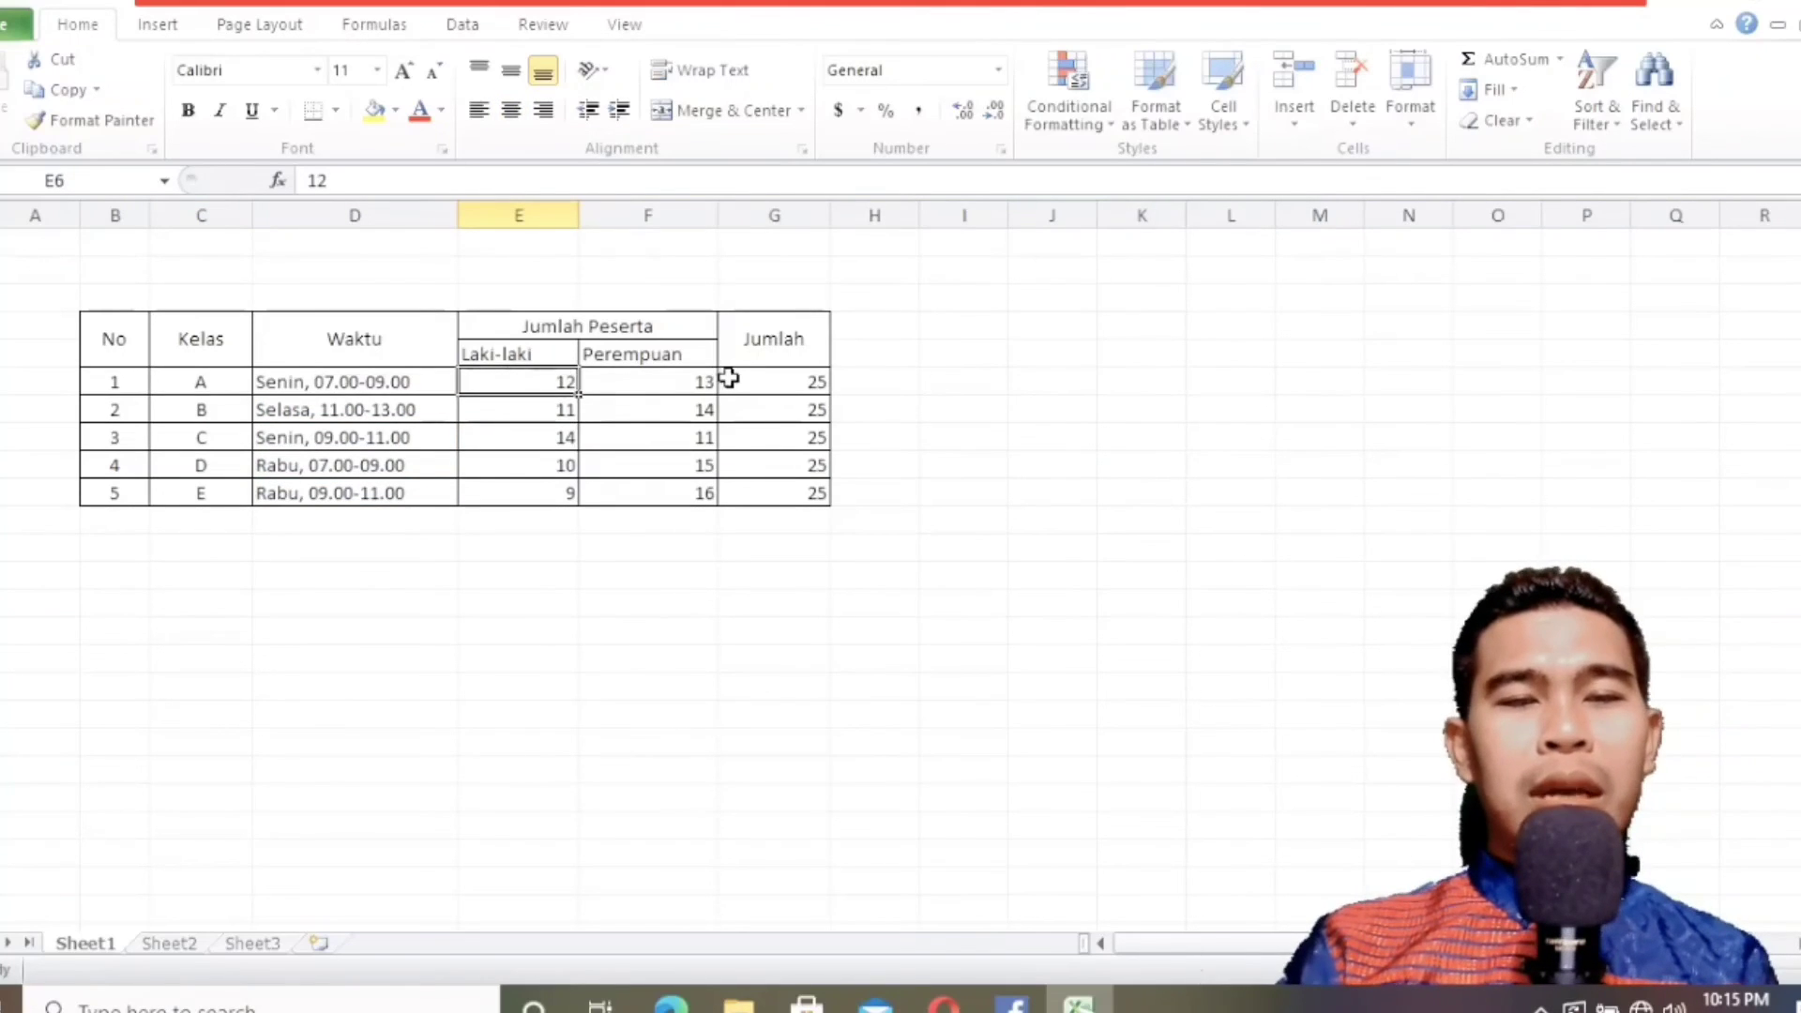
{"action": "left_click", "coordinate": [670, 1002]}
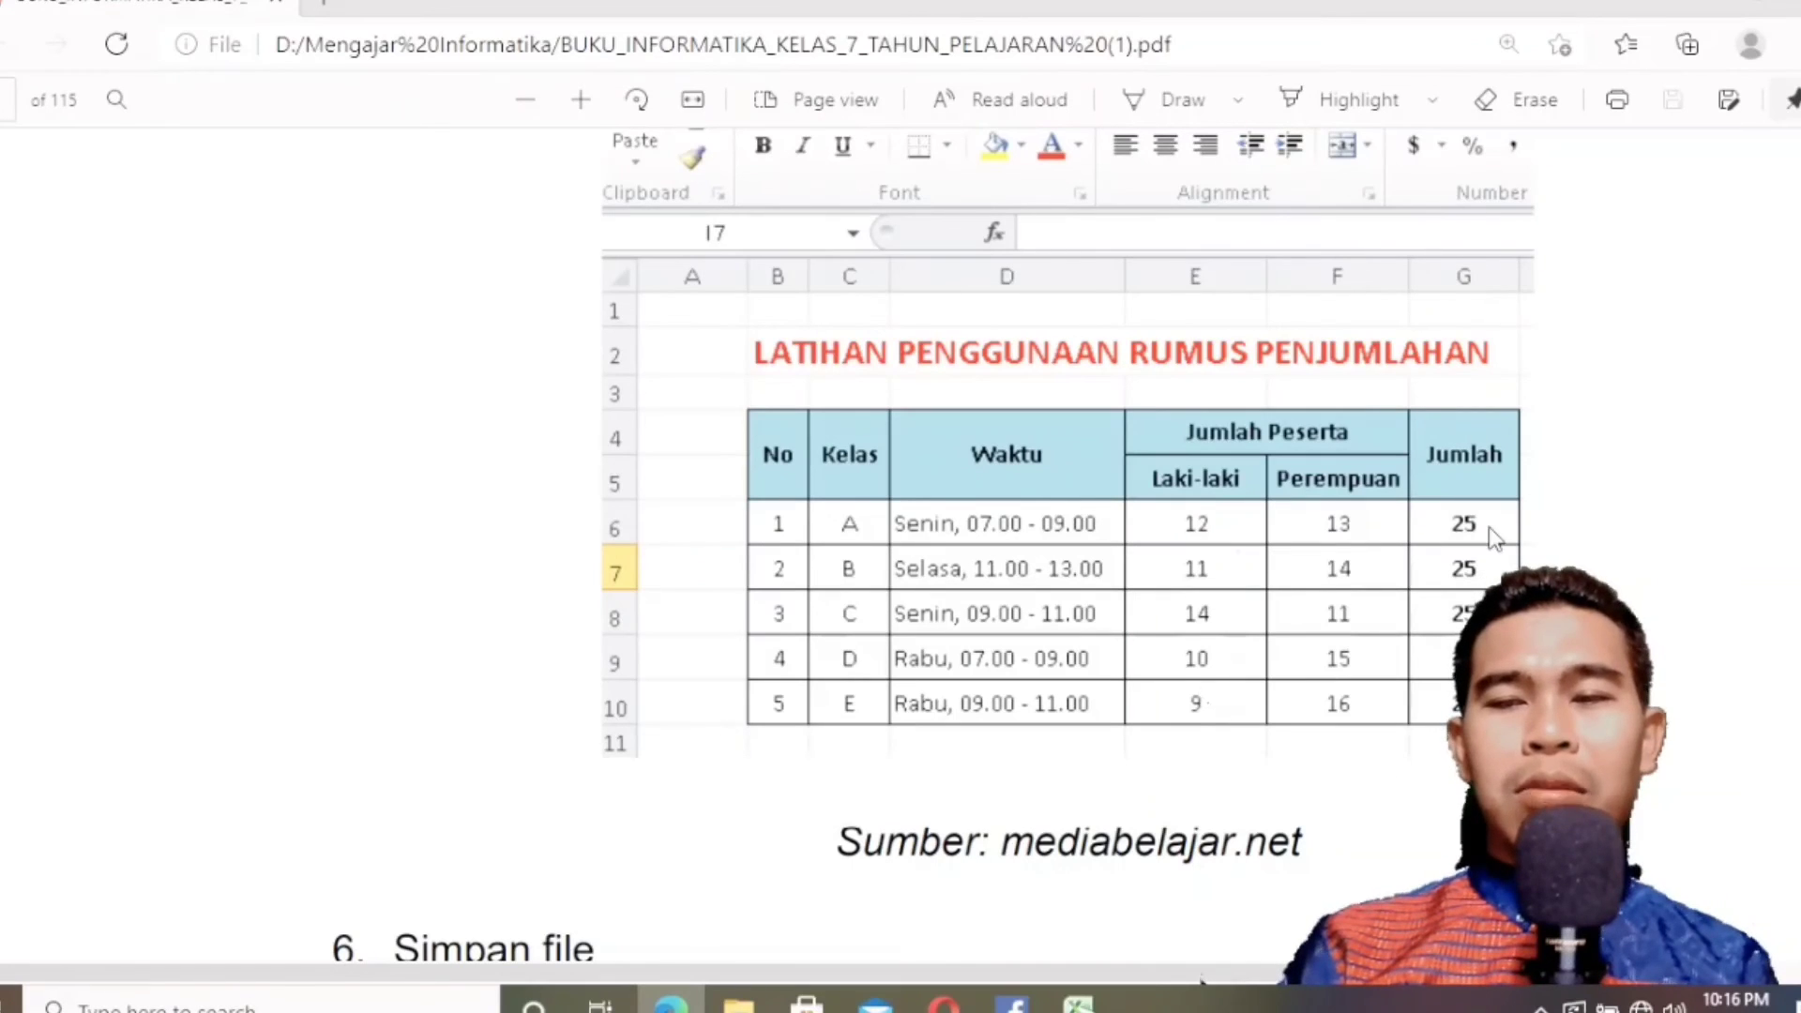
{"action": "key", "text": "alt+Tab"}
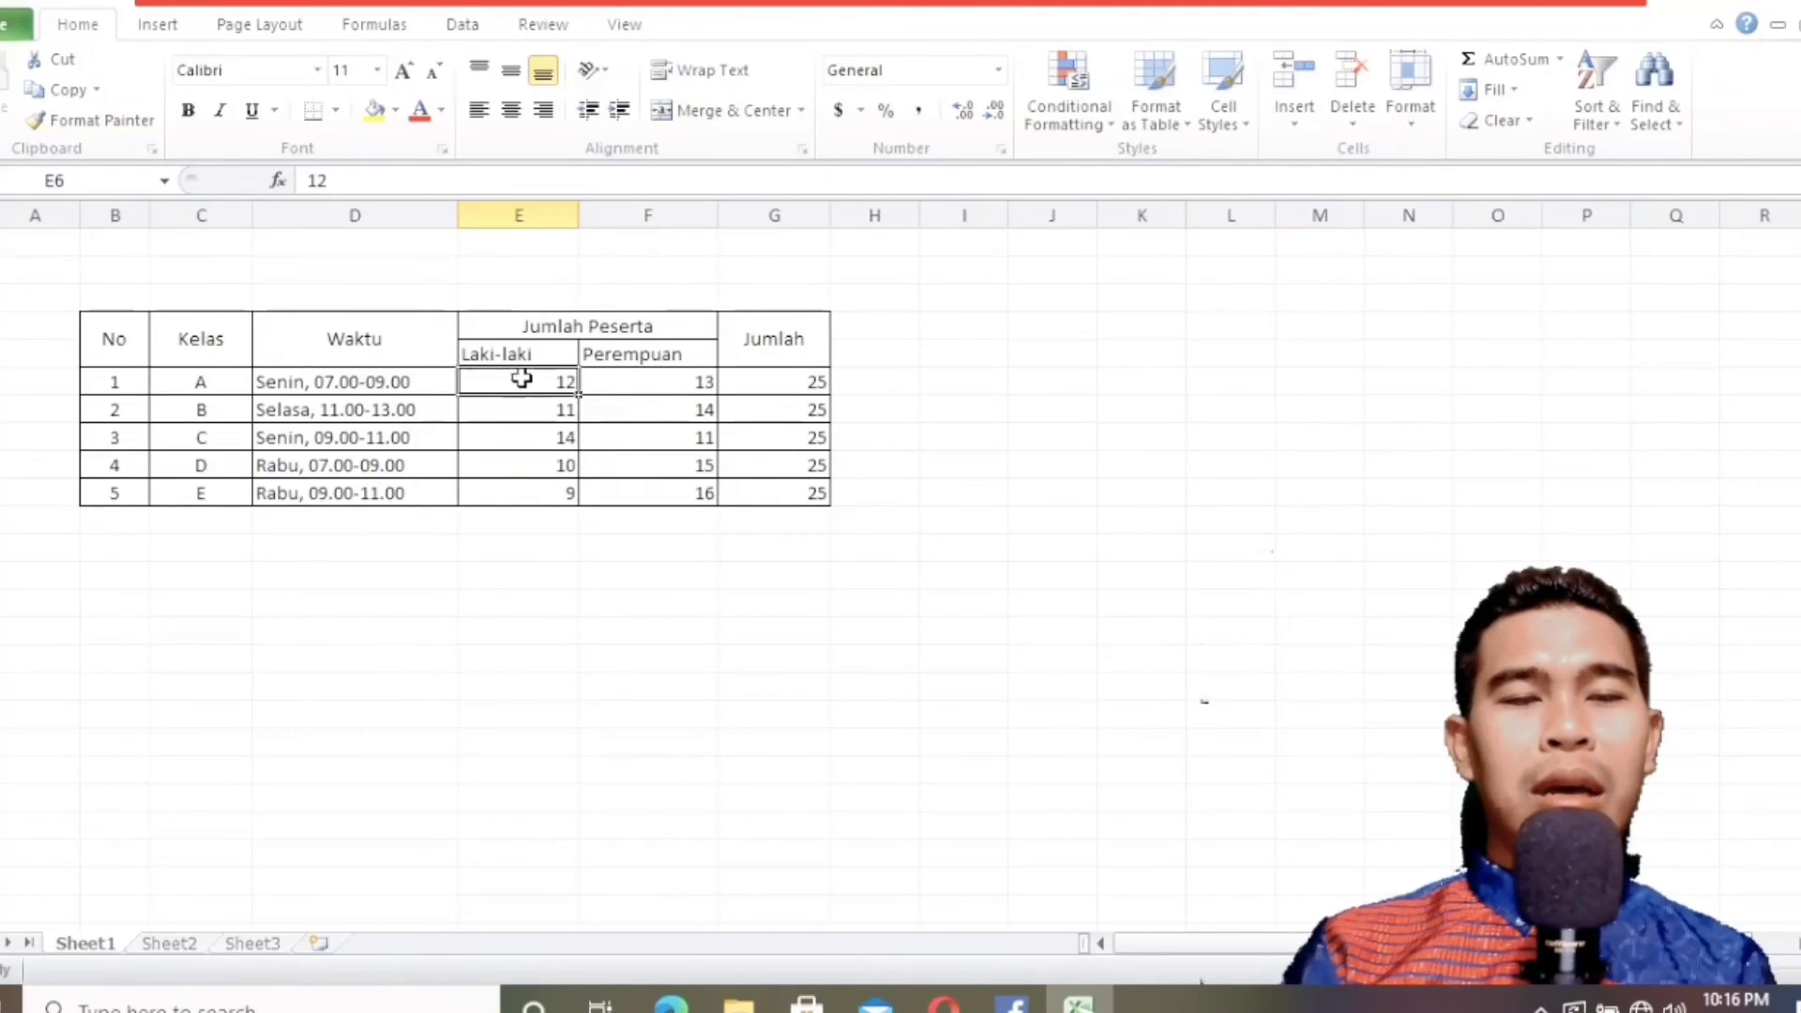
{"action": "left_click_drag", "start_coordinate": [521, 378], "coordinate": [793, 495]}
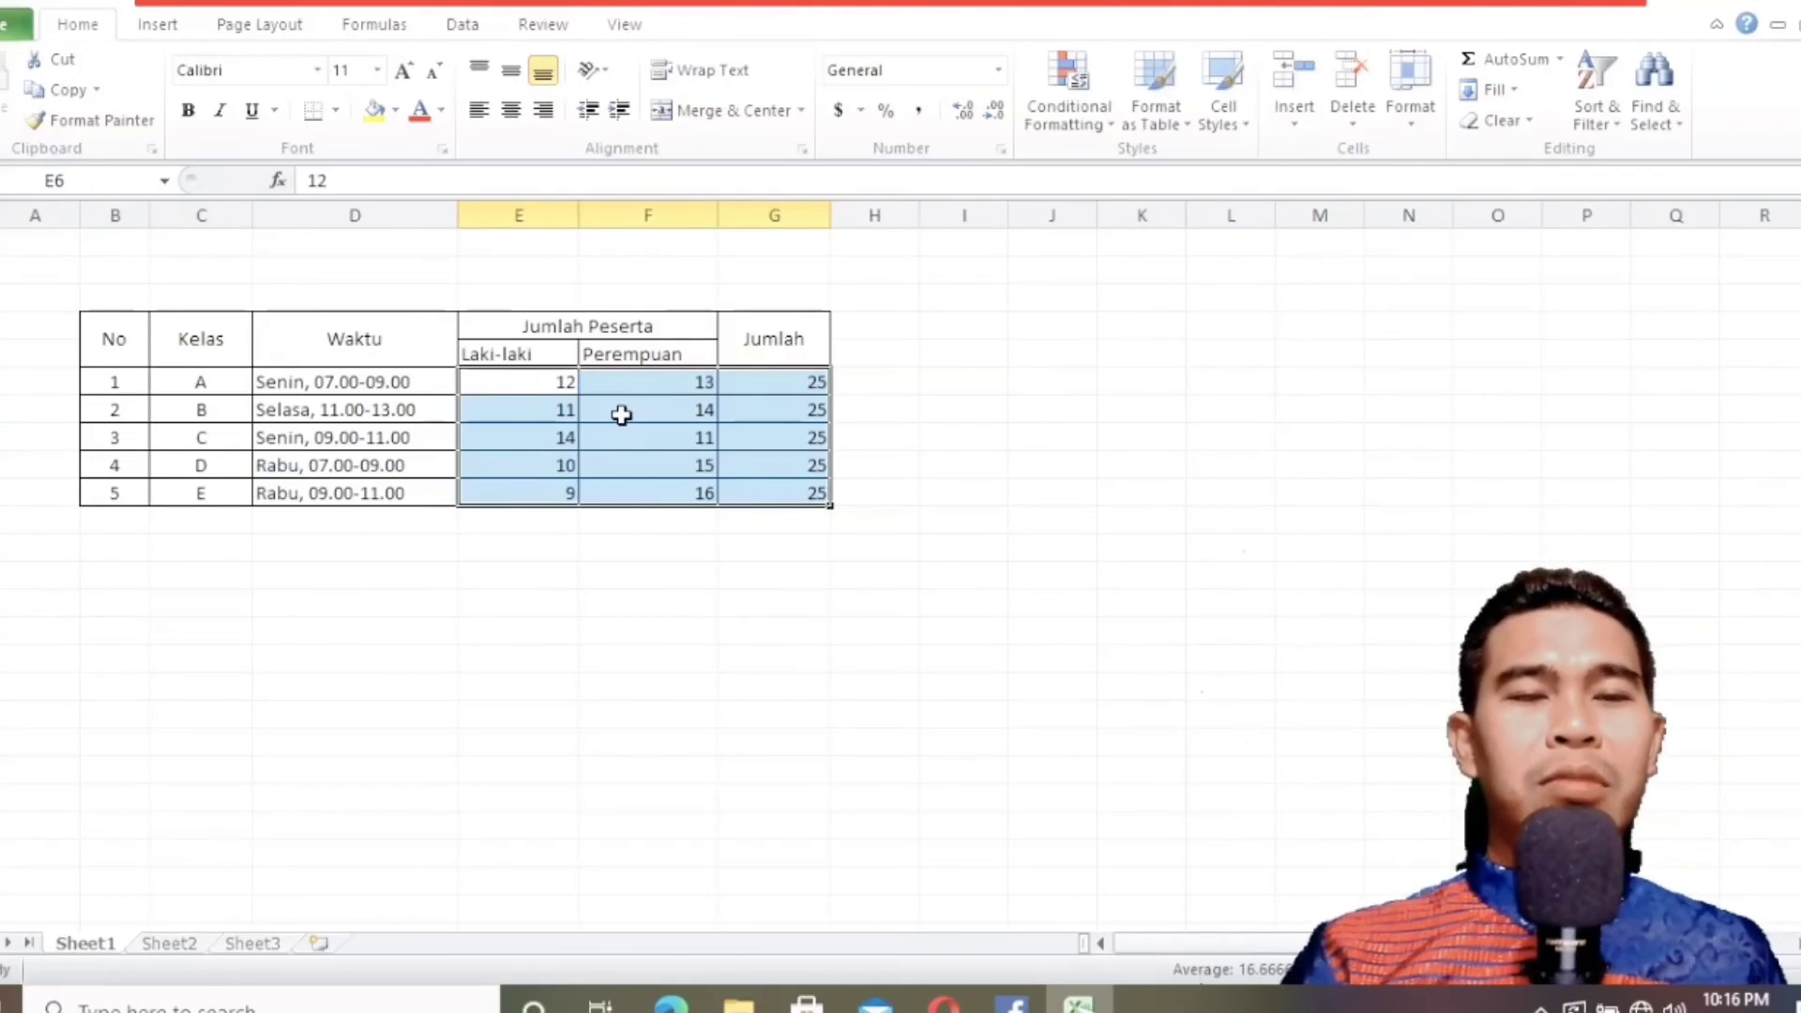
{"action": "left_click", "coordinate": [511, 111]}
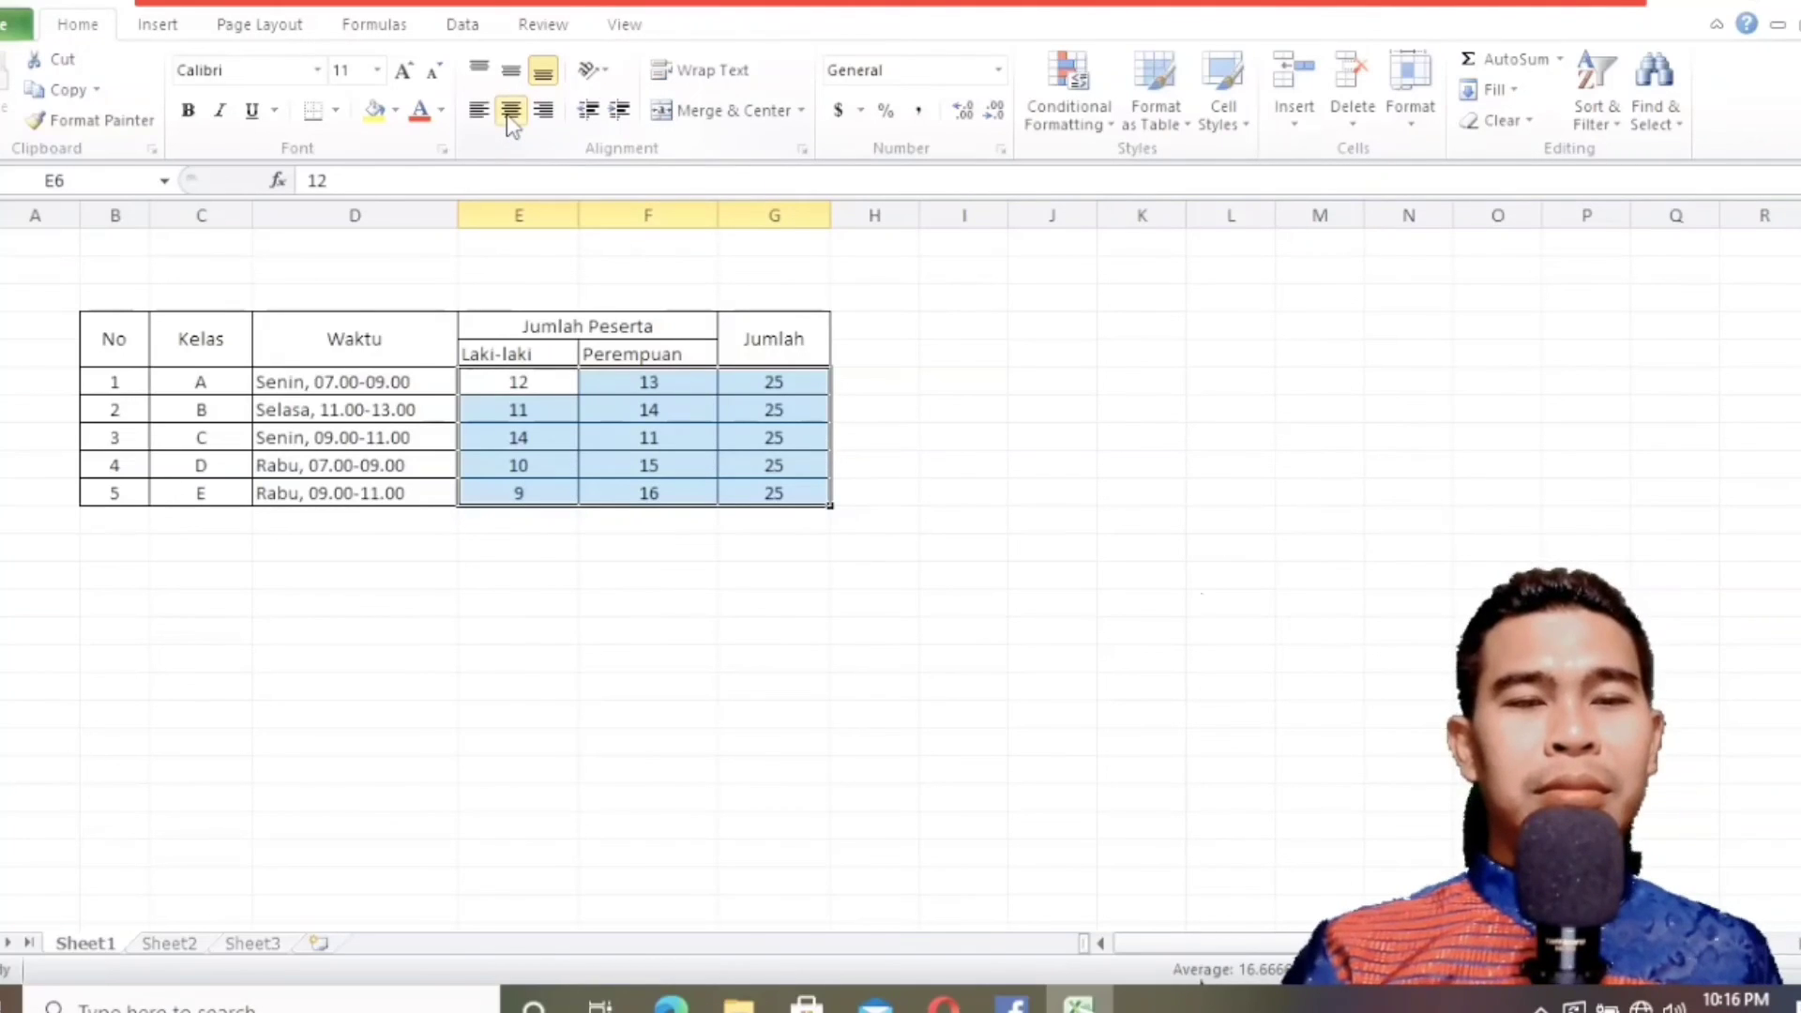
Center the Laki-laki and Perempuan subheadings in E5:F5.
{"action": "left_click", "coordinate": [522, 354]}
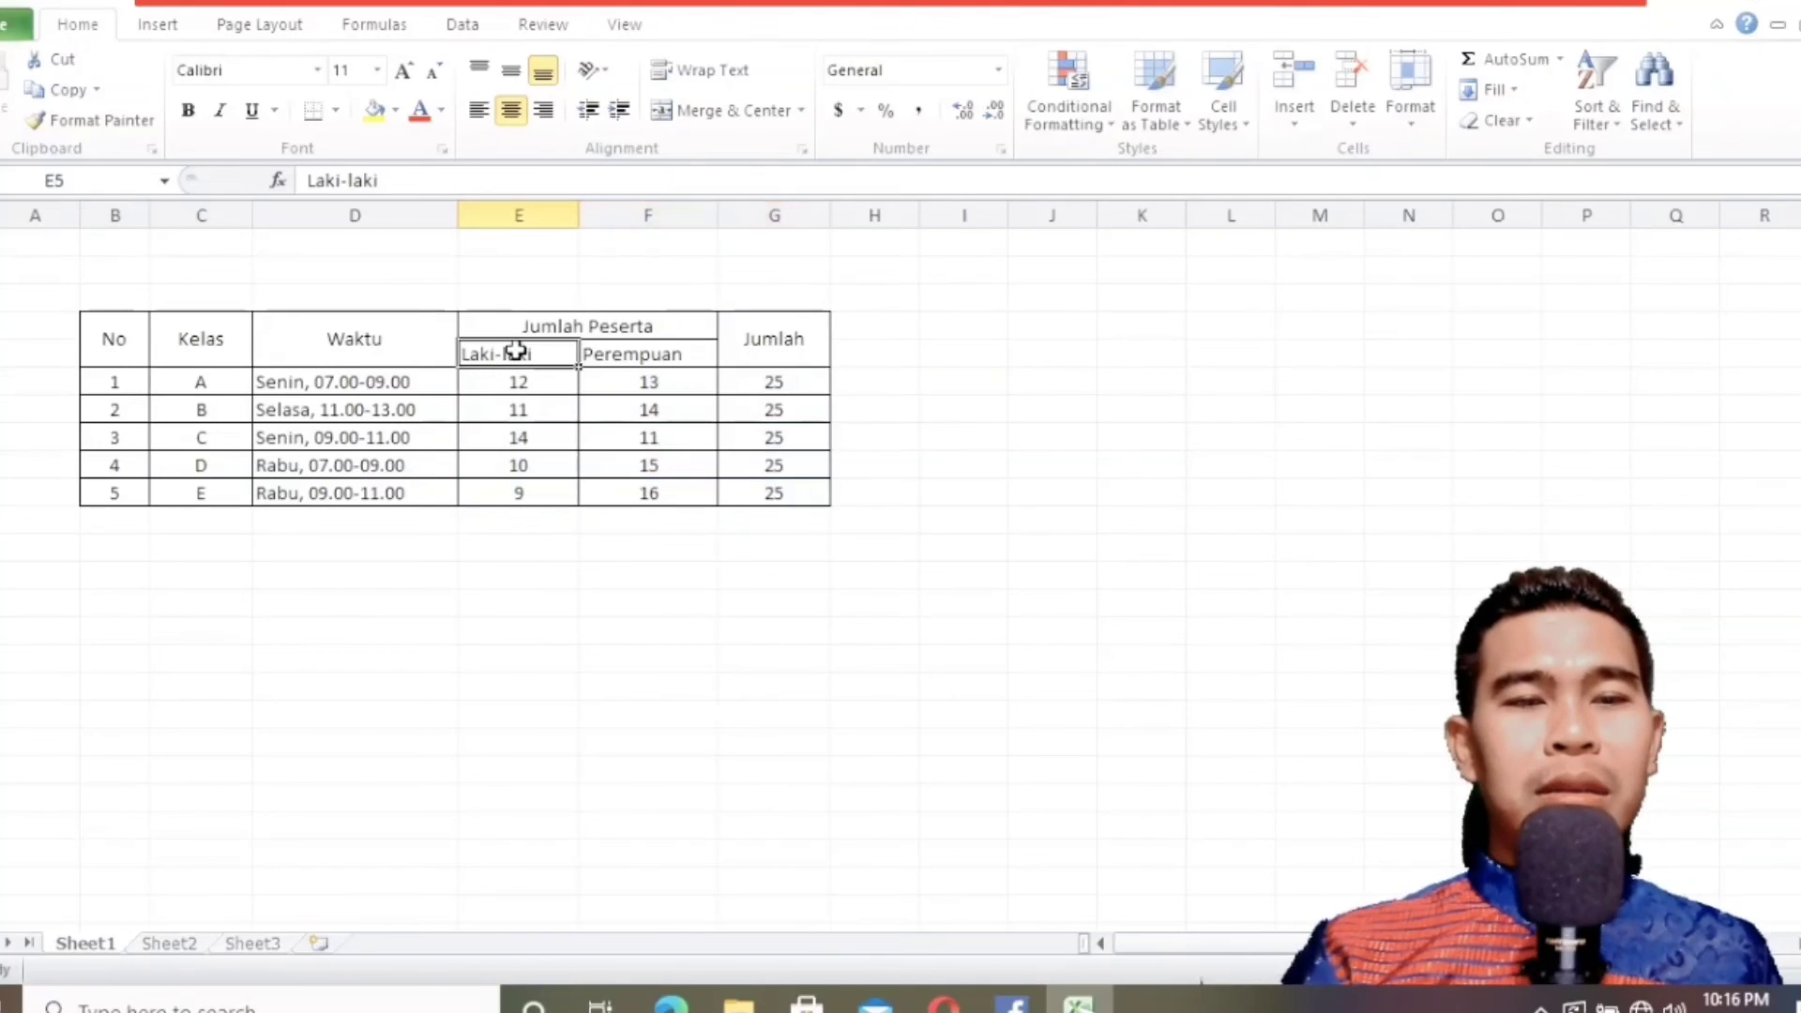
{"action": "left_click_drag", "start_coordinate": [526, 356], "coordinate": [591, 343]}
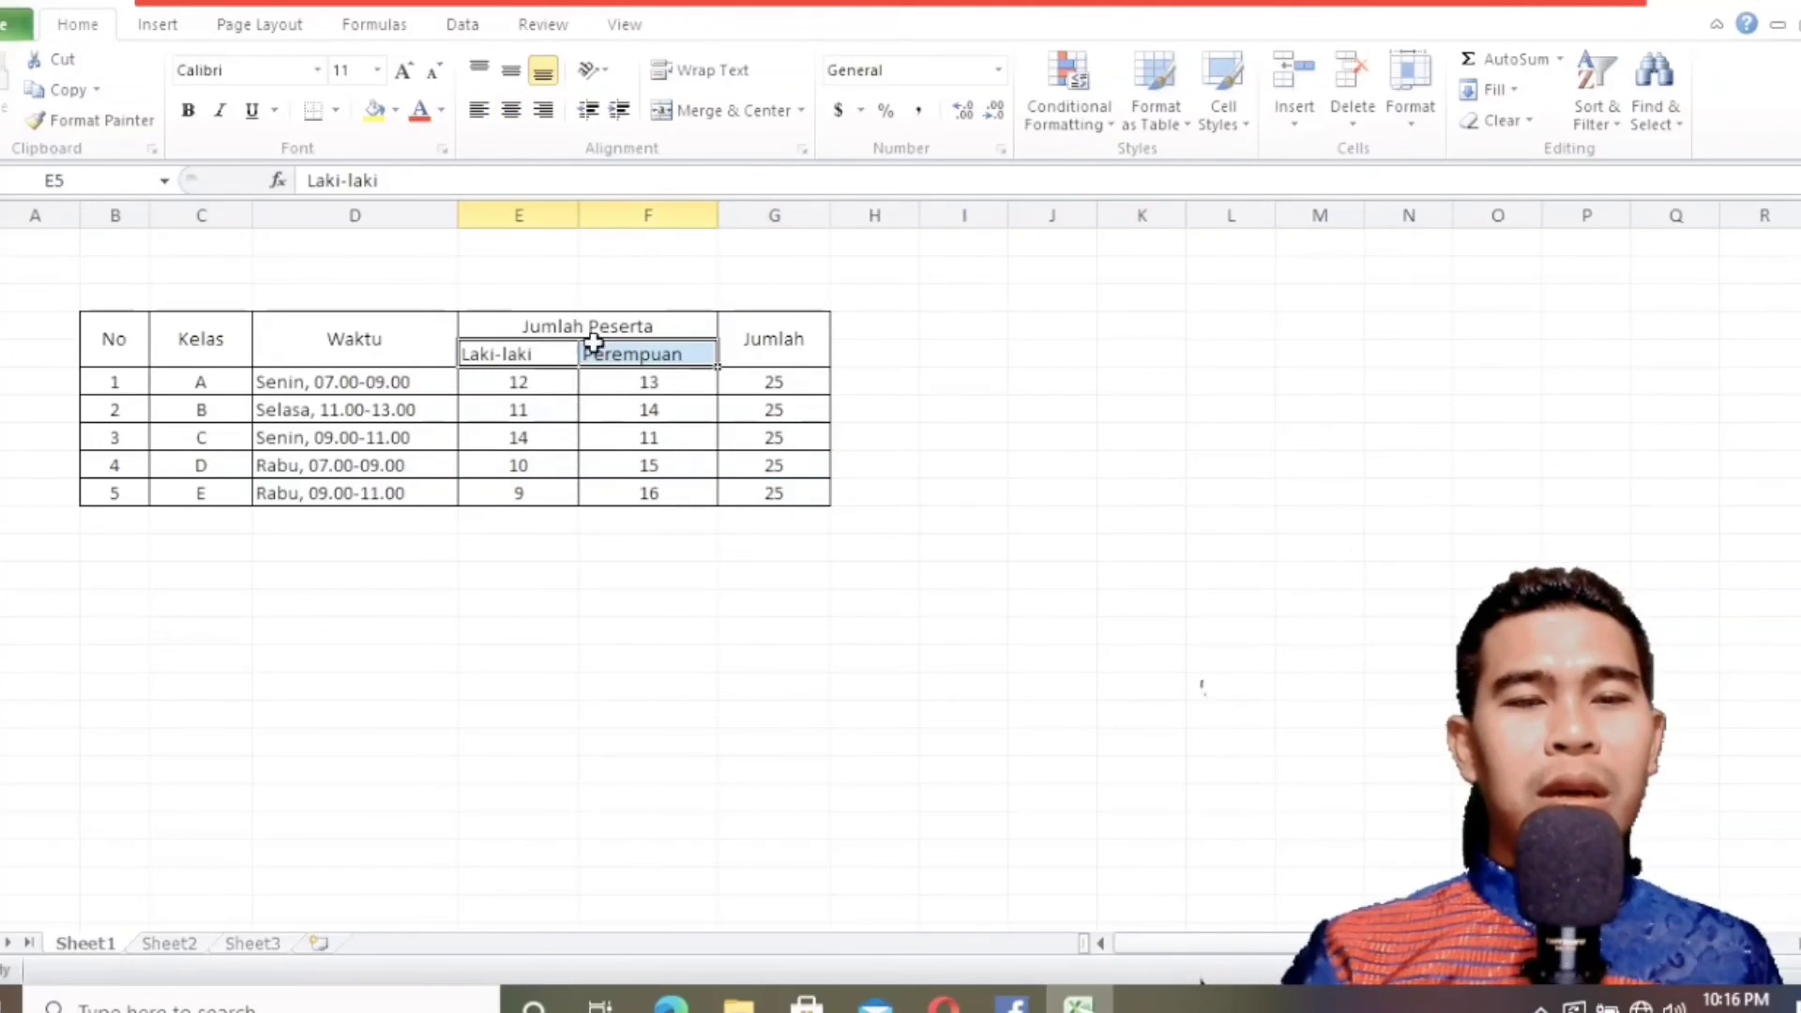
{"action": "left_click", "coordinate": [514, 110]}
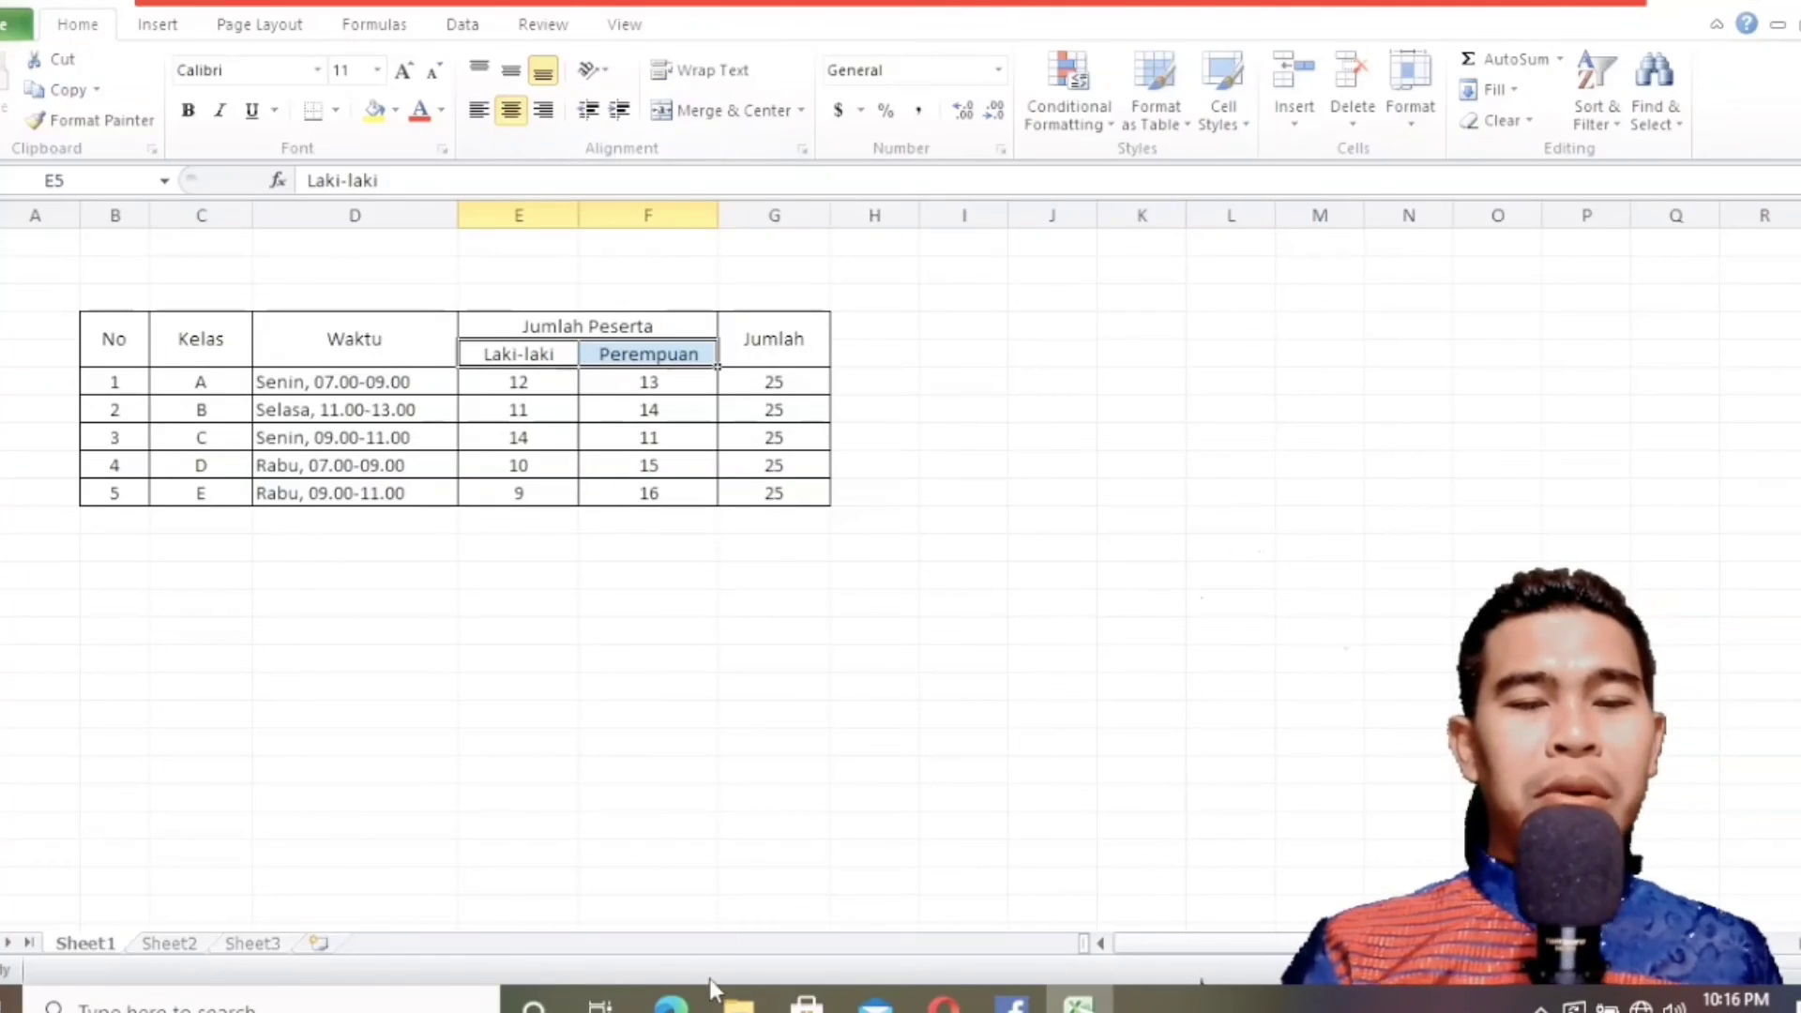
Check the header style in the textbook and make the table's header rows, B4:G5, bold.
{"action": "left_click", "coordinate": [672, 1002]}
{"action": "left_click", "coordinate": [1078, 1005]}
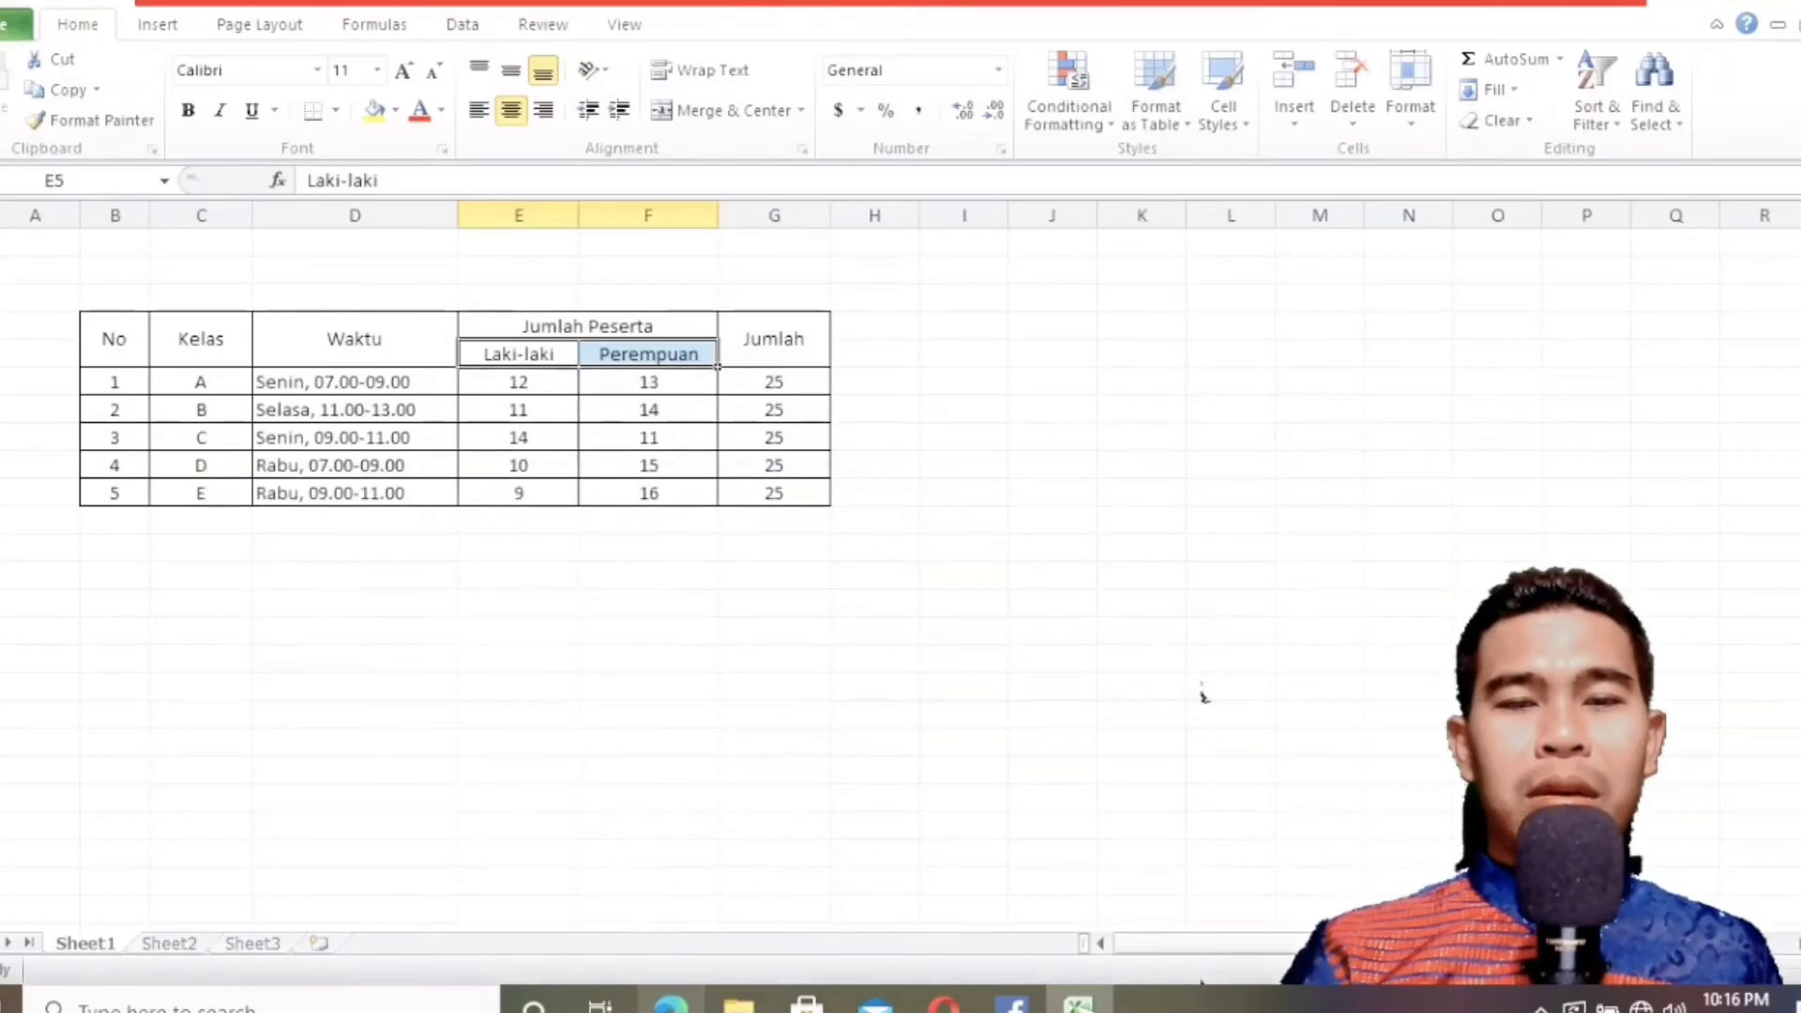
{"action": "left_click", "coordinate": [365, 685]}
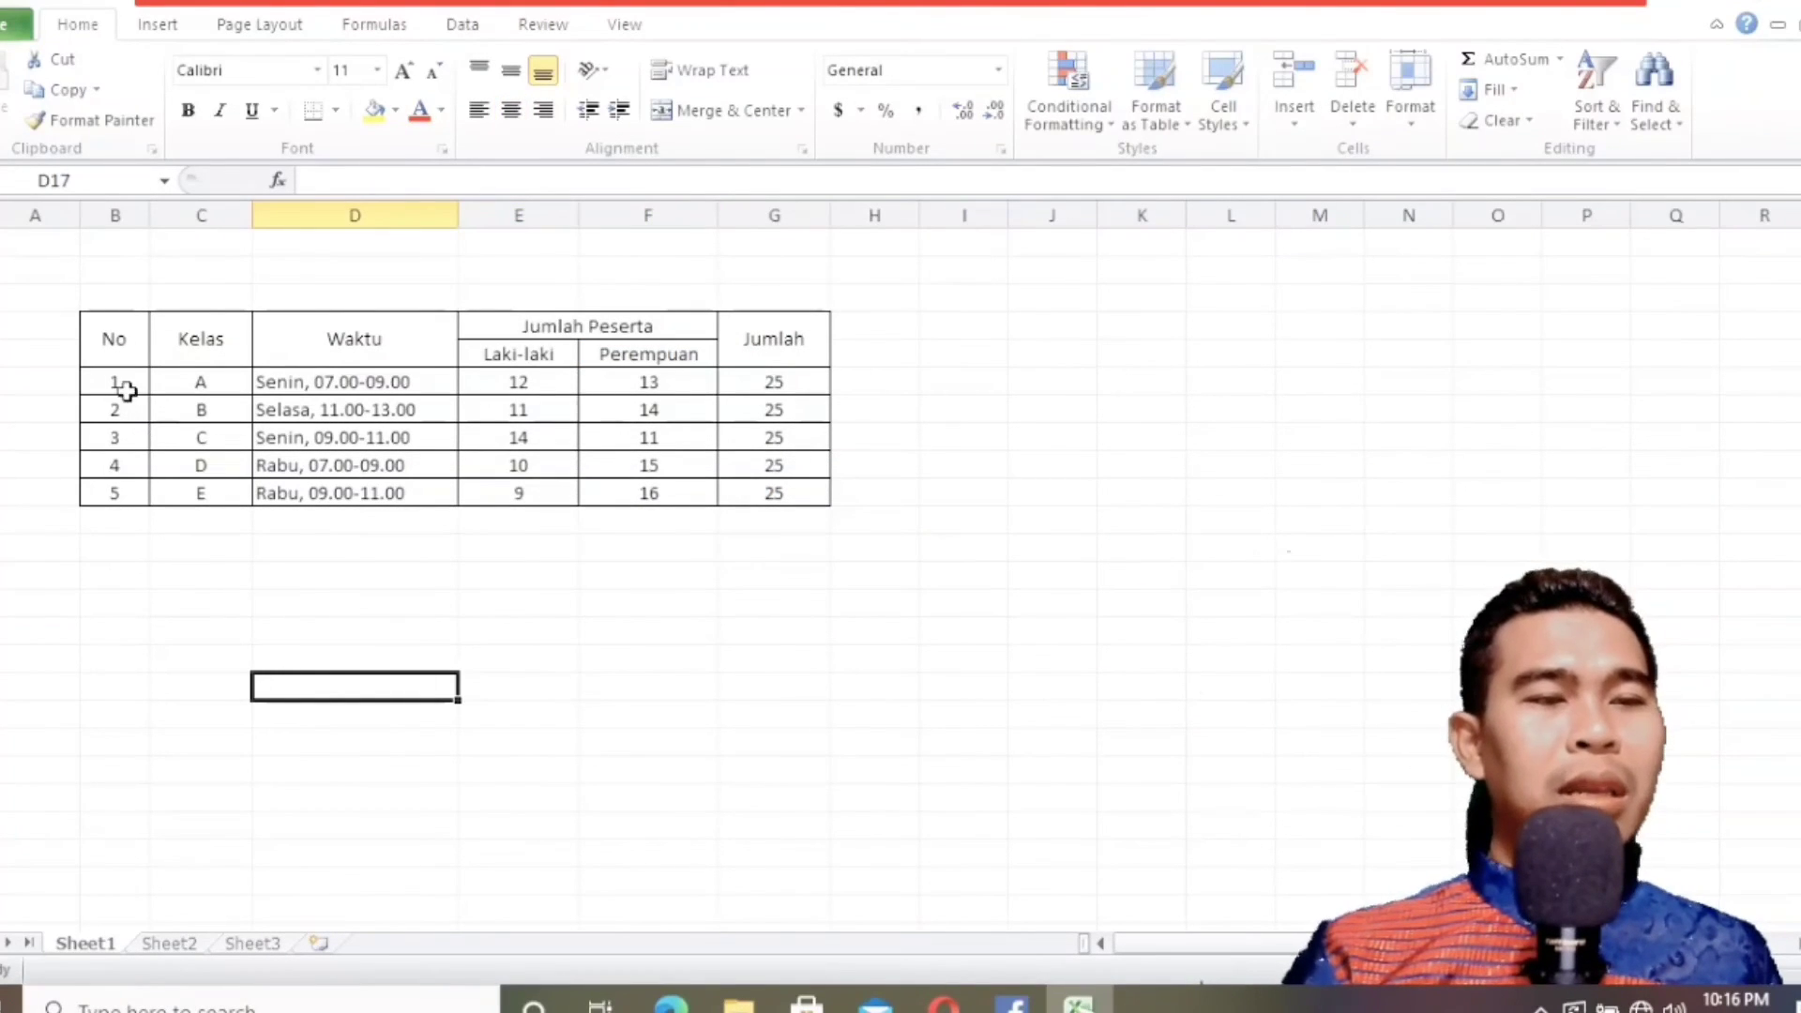
{"action": "left_click", "coordinate": [110, 341]}
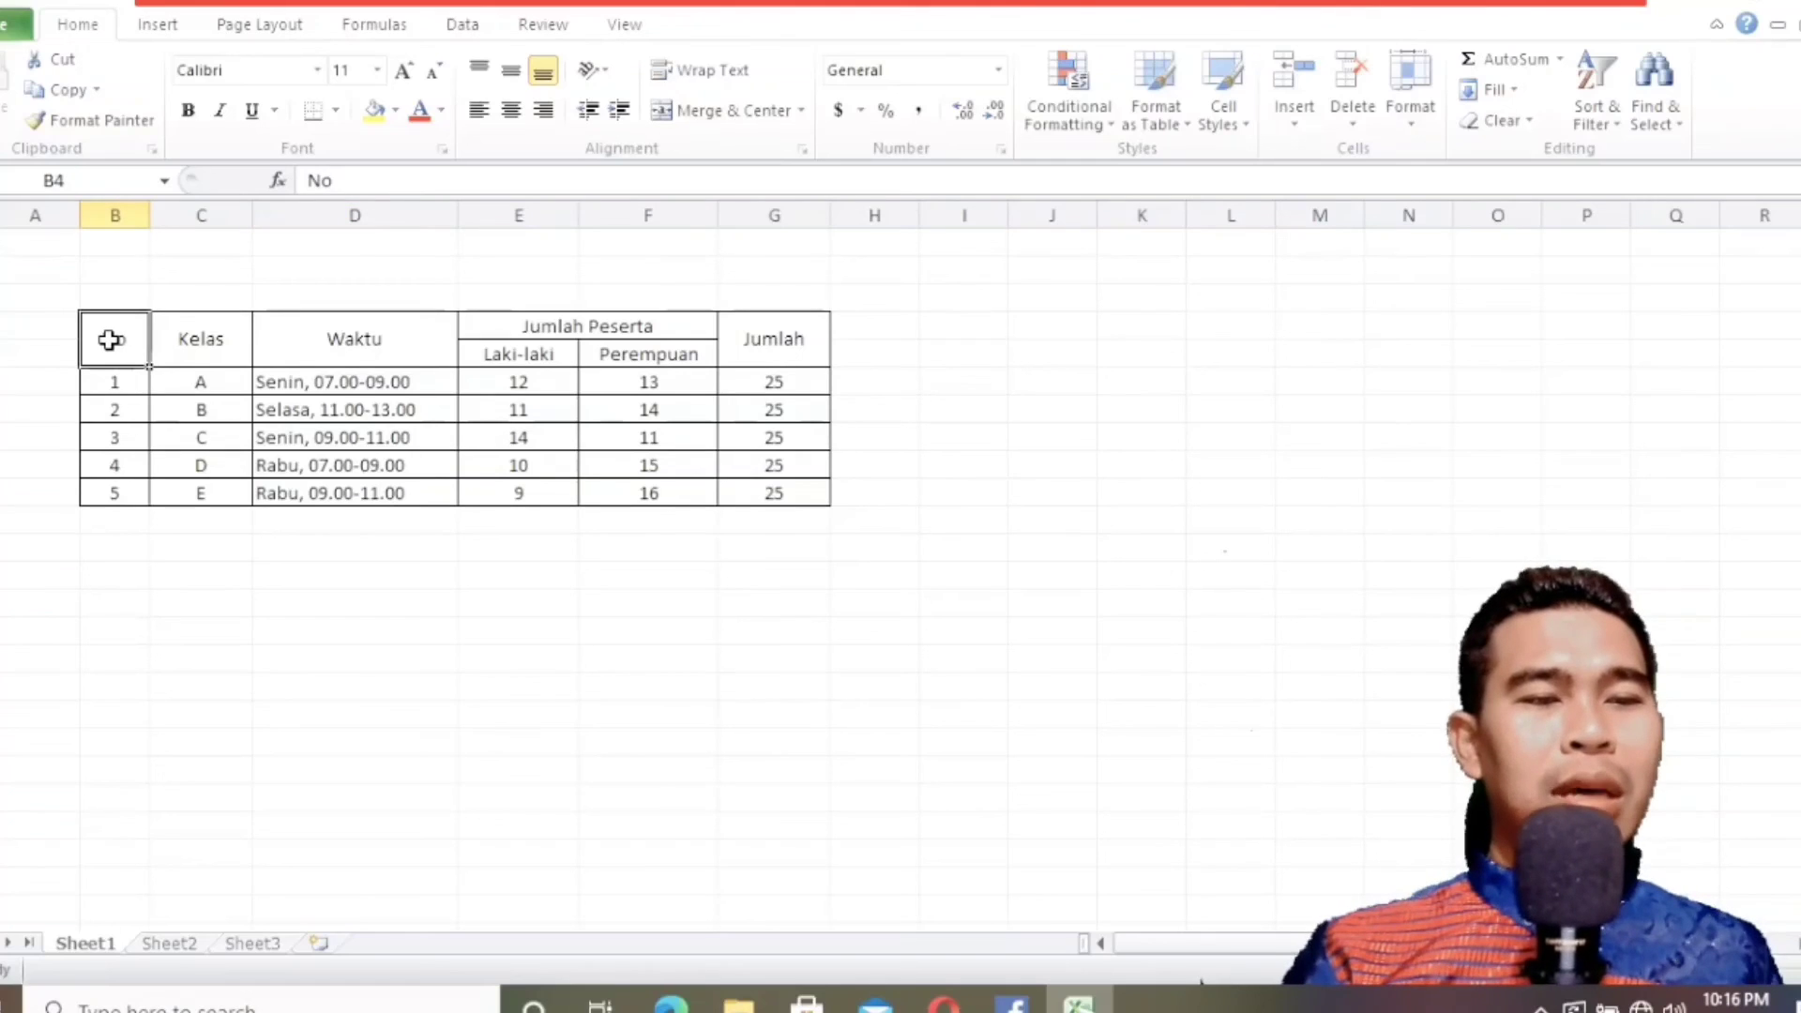
{"action": "left_click_drag", "start_coordinate": [110, 340], "coordinate": [796, 351]}
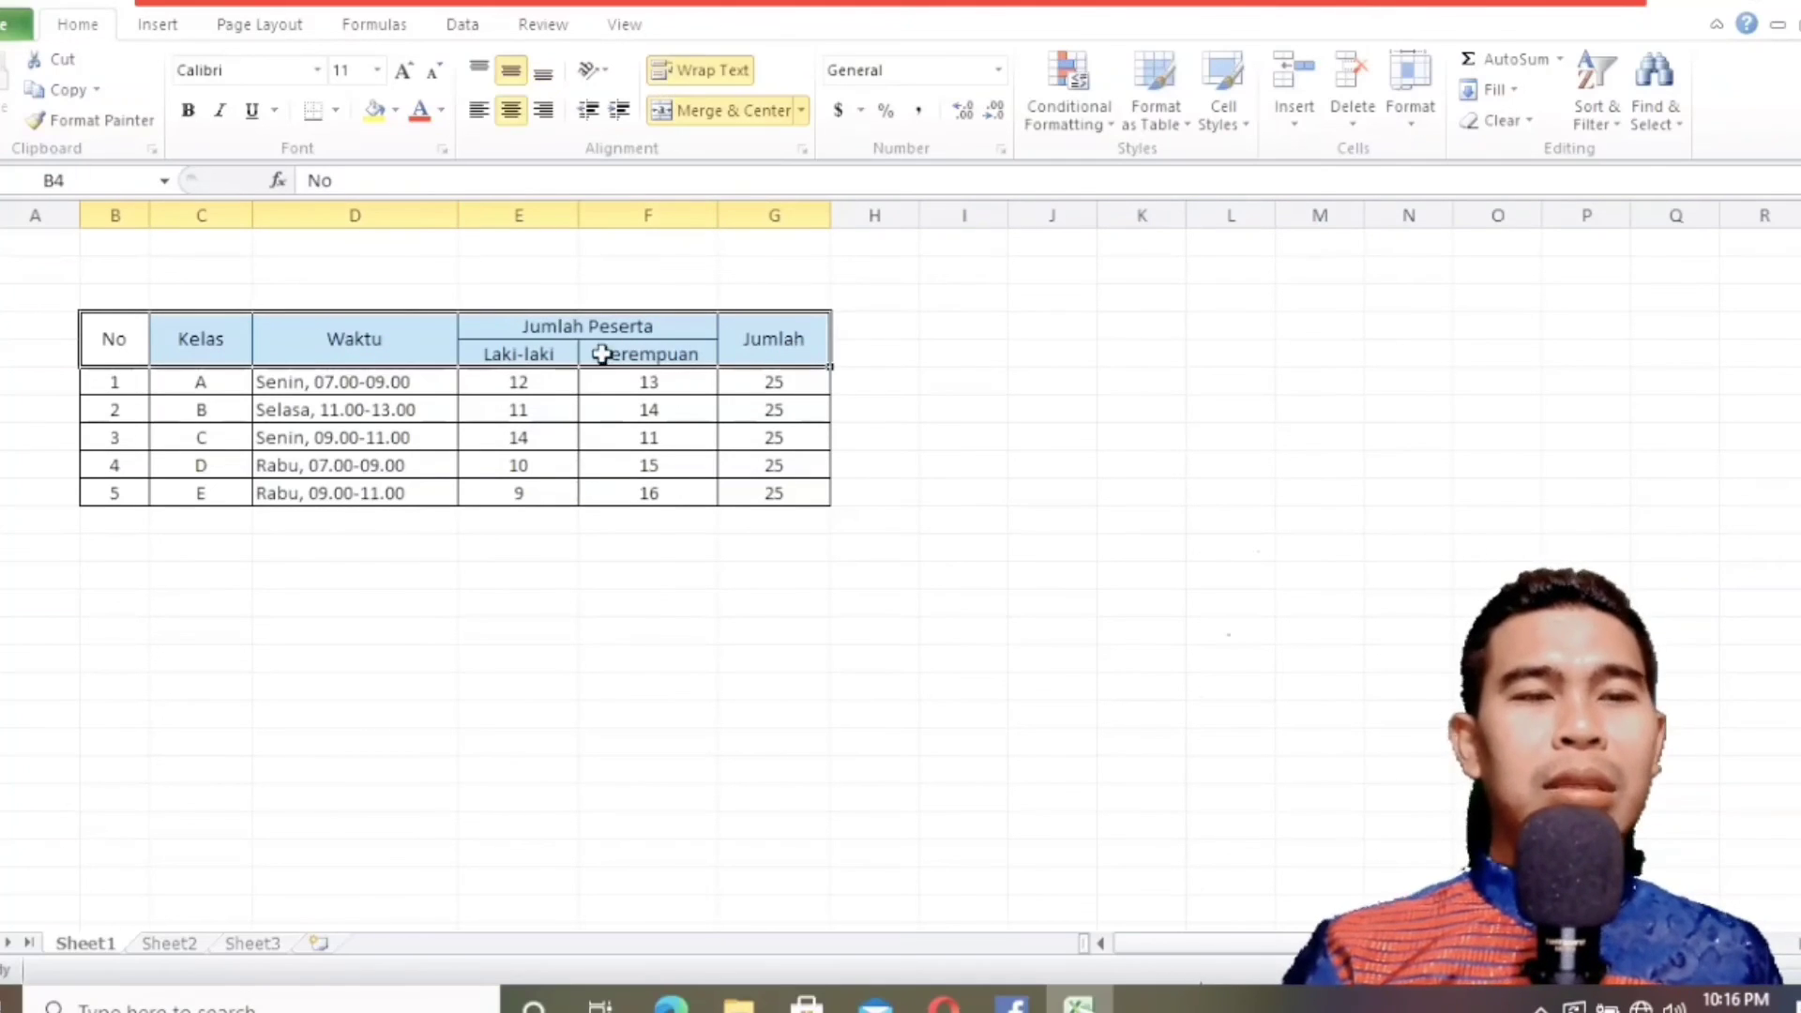
{"action": "left_click", "coordinate": [188, 111]}
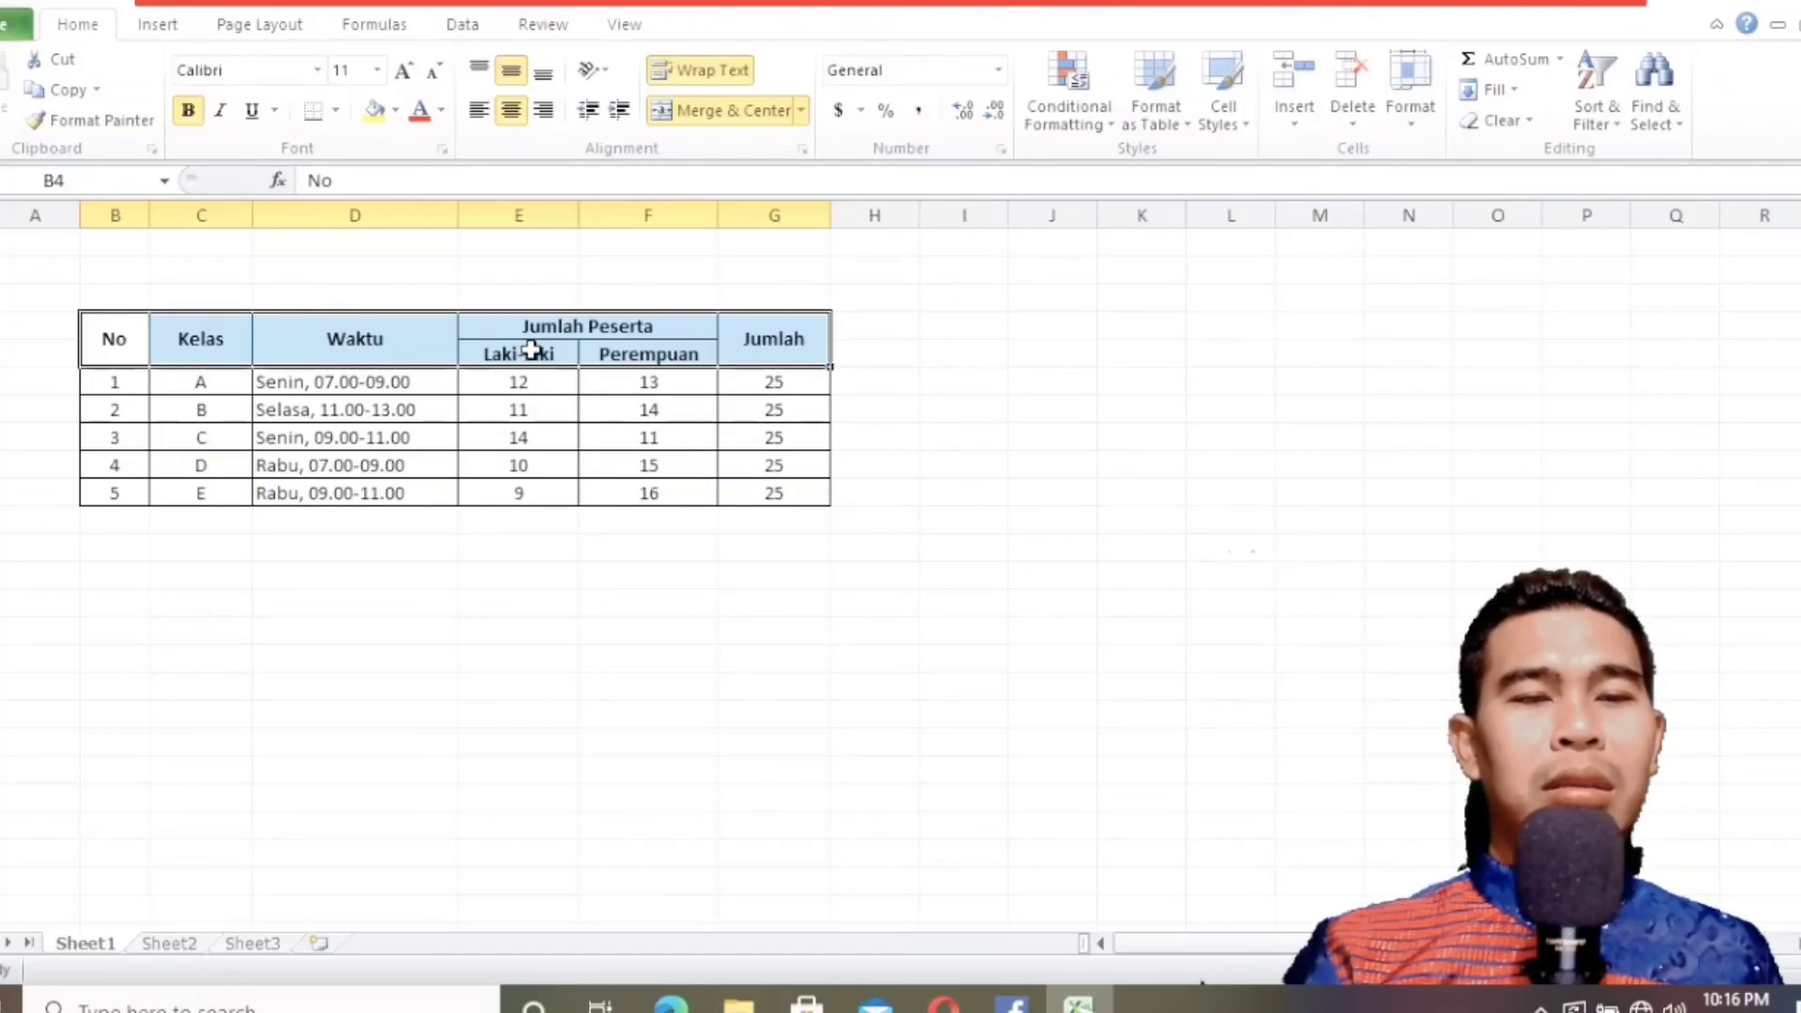
{"action": "left_click", "coordinate": [760, 347]}
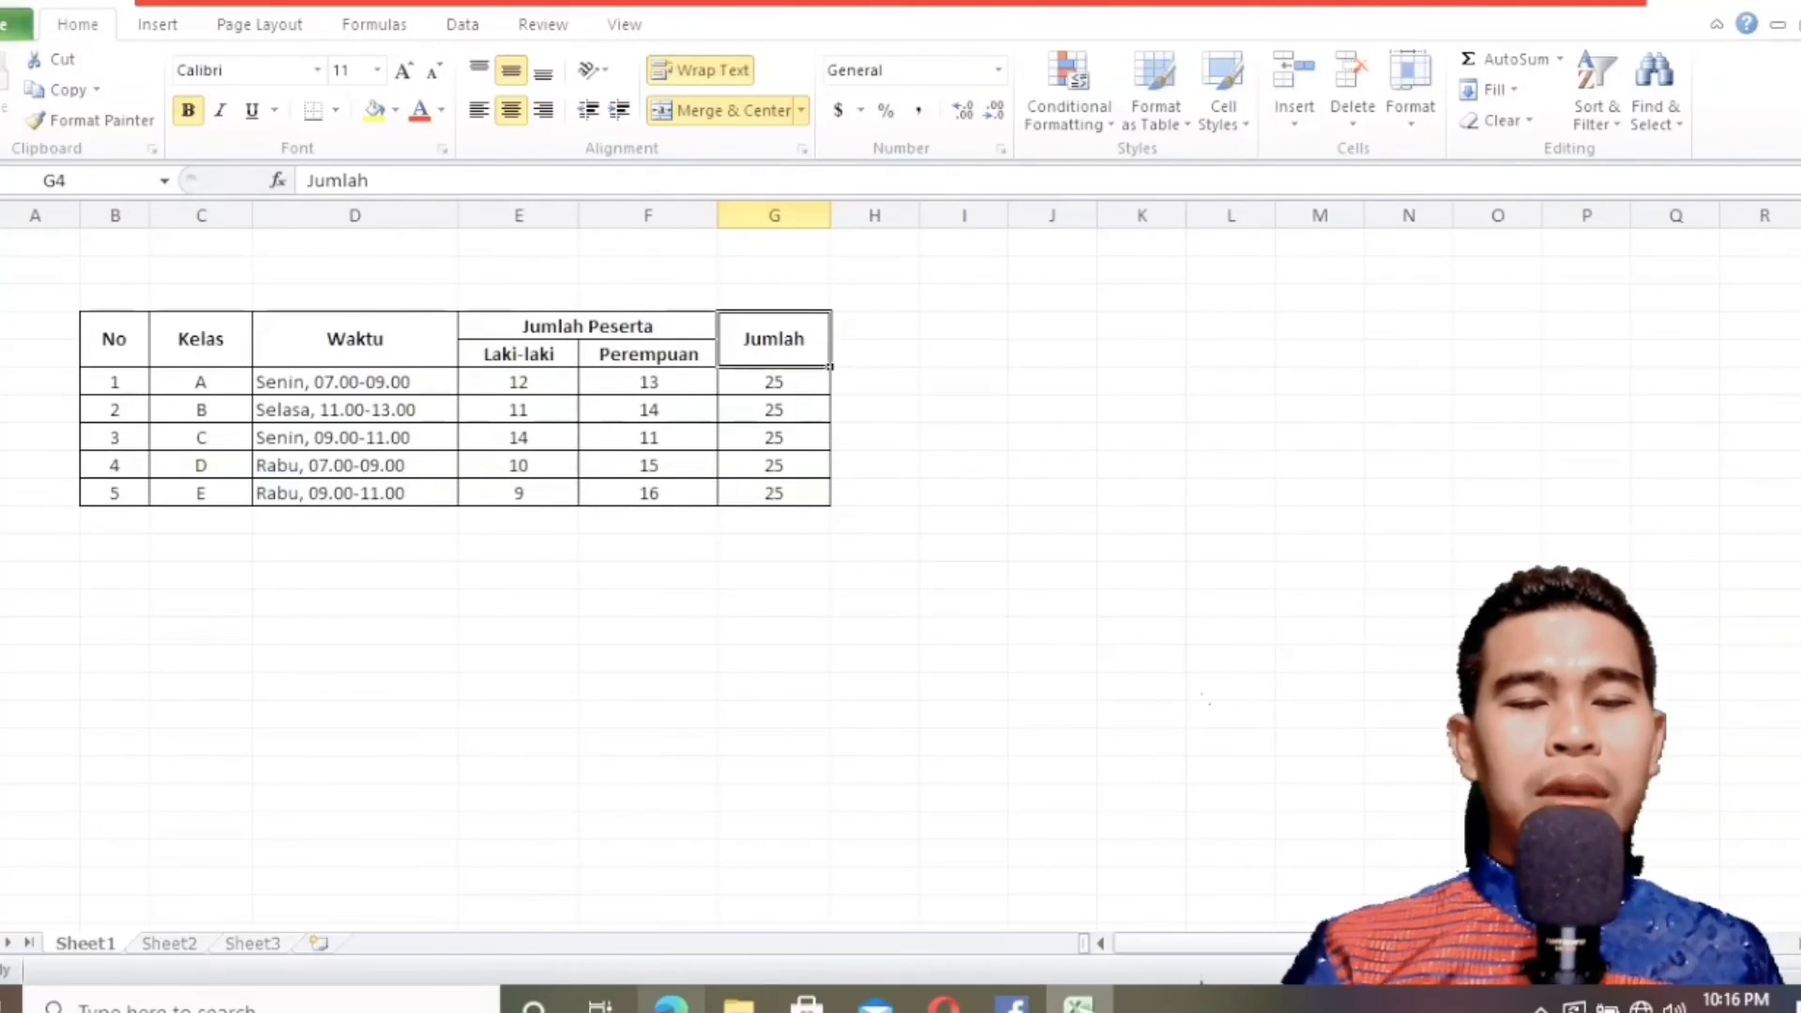
Compare the table with the textbook and save it as an Excel Workbook in Documents, named with the author's first name followed by 7h.
{"action": "left_click", "coordinate": [694, 996]}
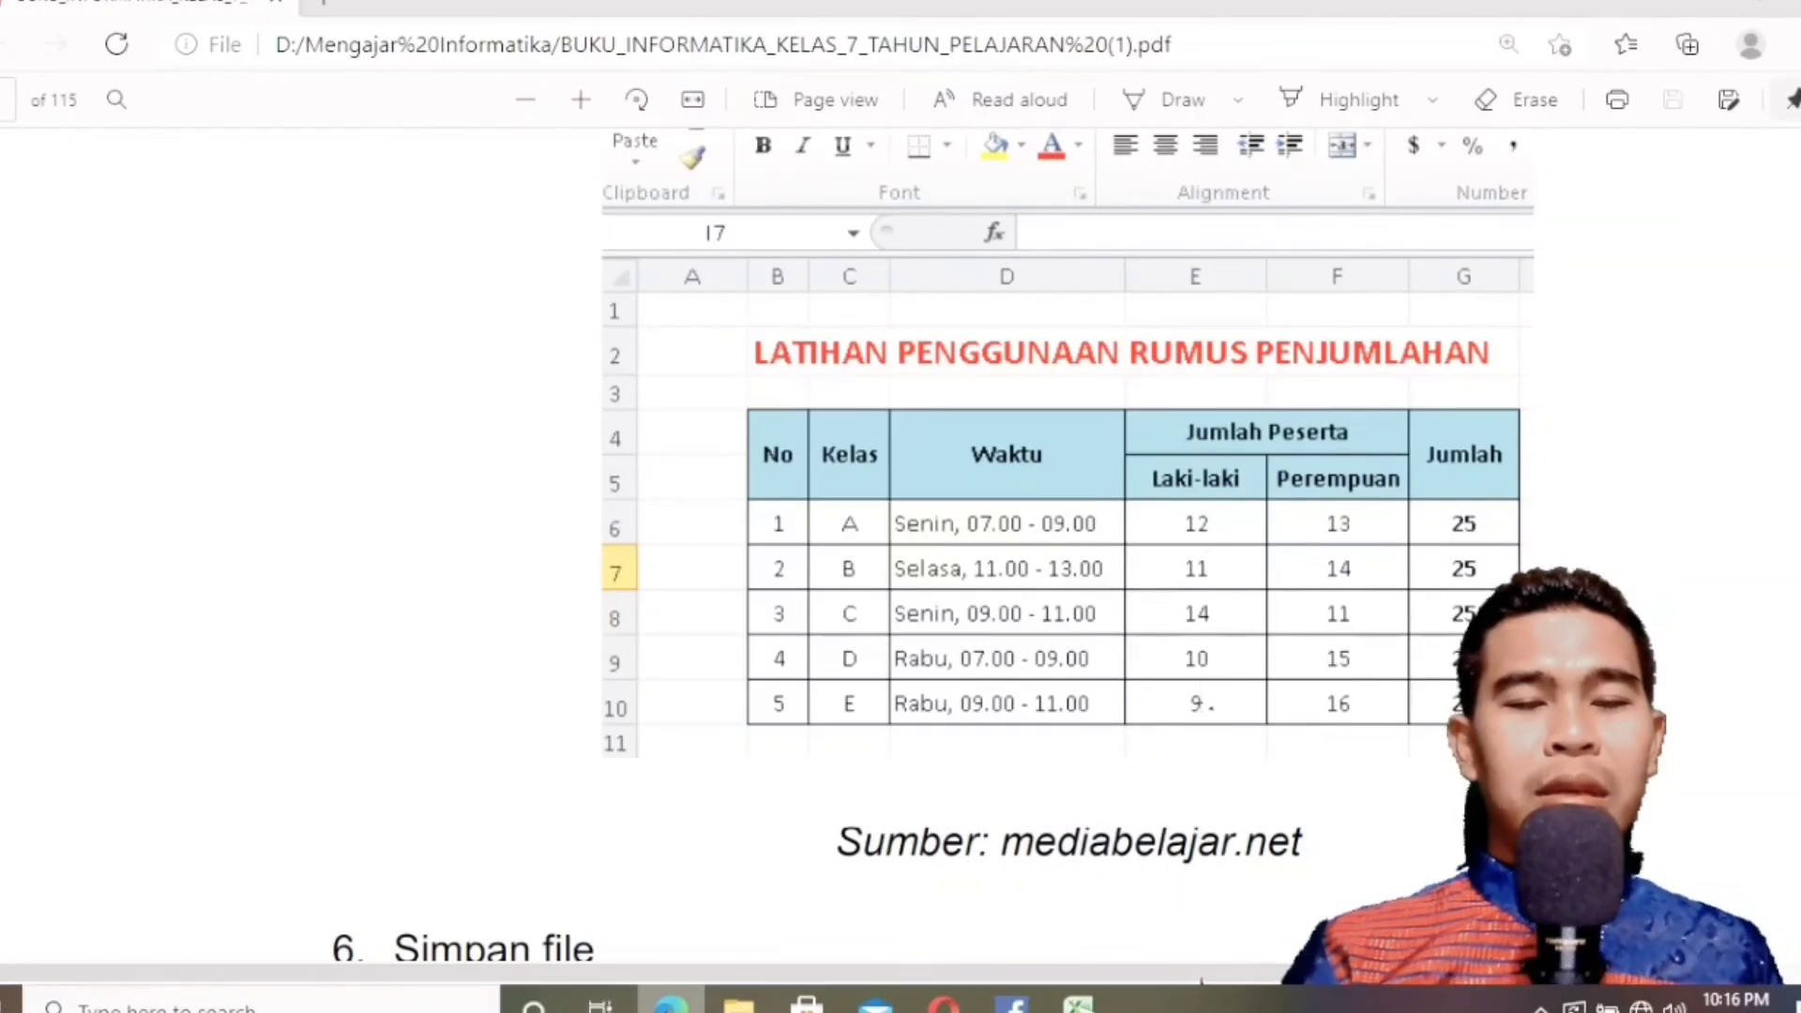
{"action": "left_click", "coordinate": [671, 1002]}
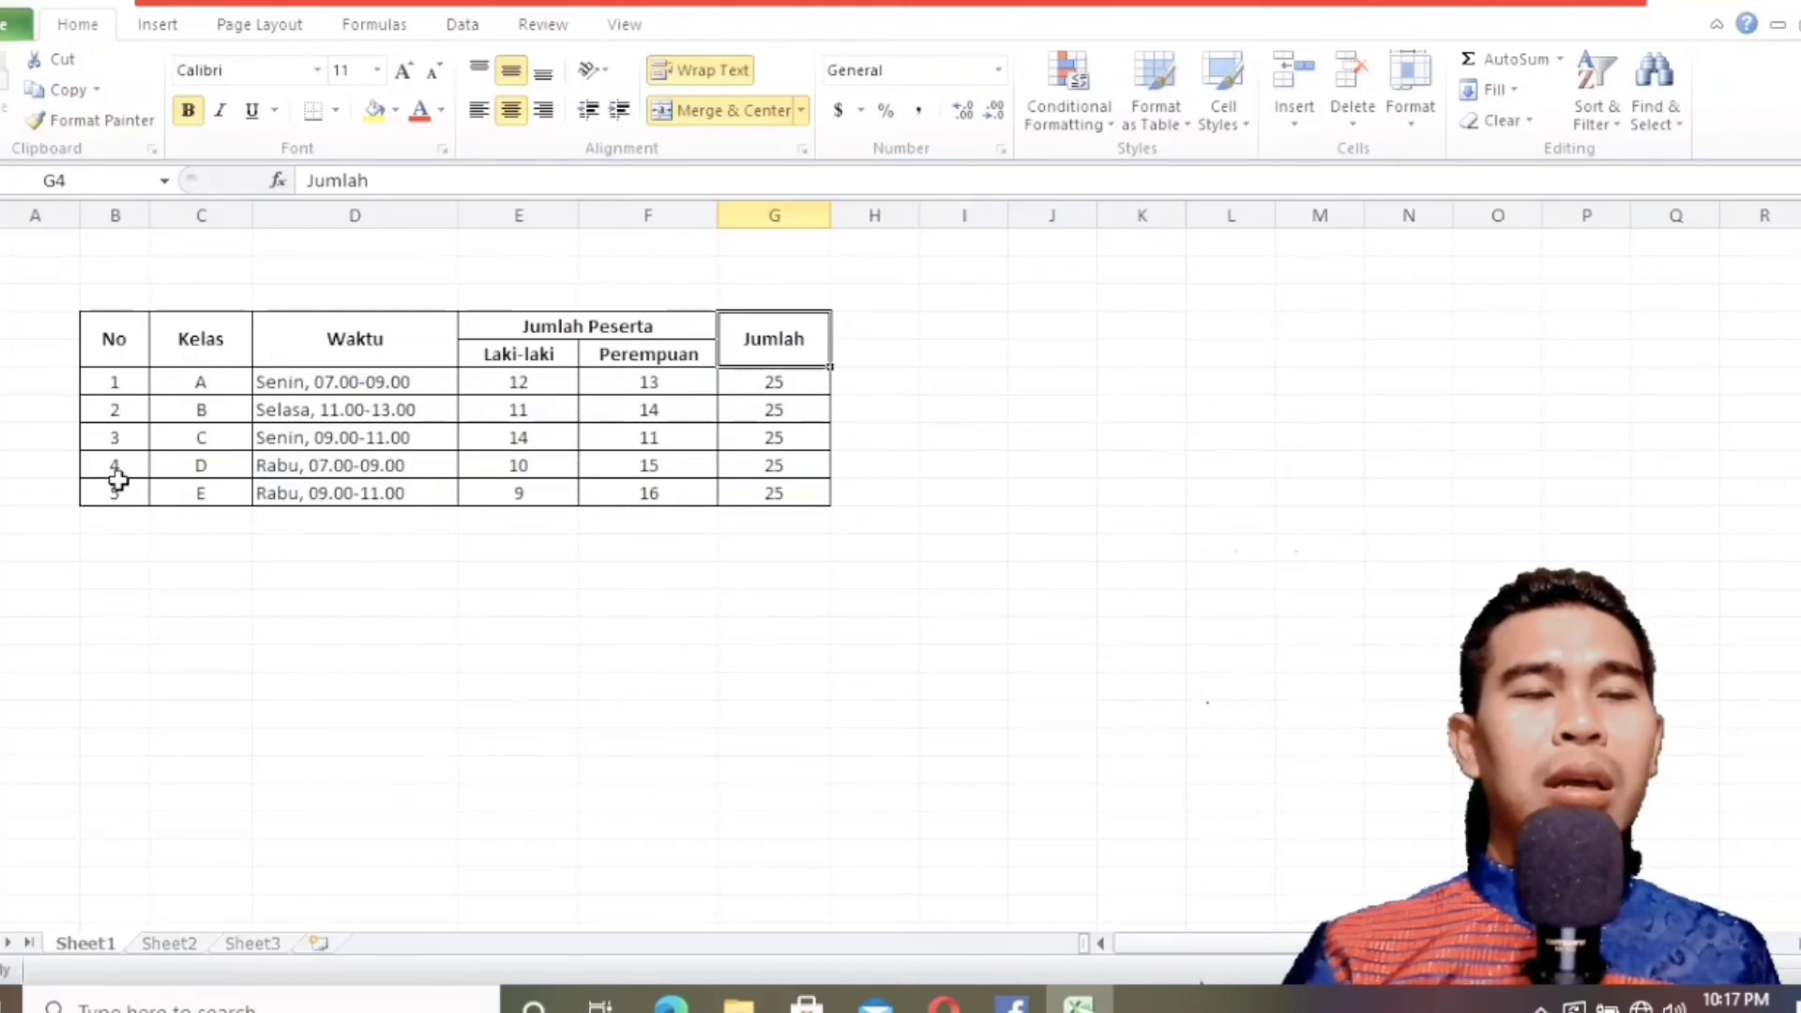
{"action": "left_click_drag", "start_coordinate": [110, 339], "coordinate": [728, 487]}
{"action": "left_click", "coordinate": [672, 580]}
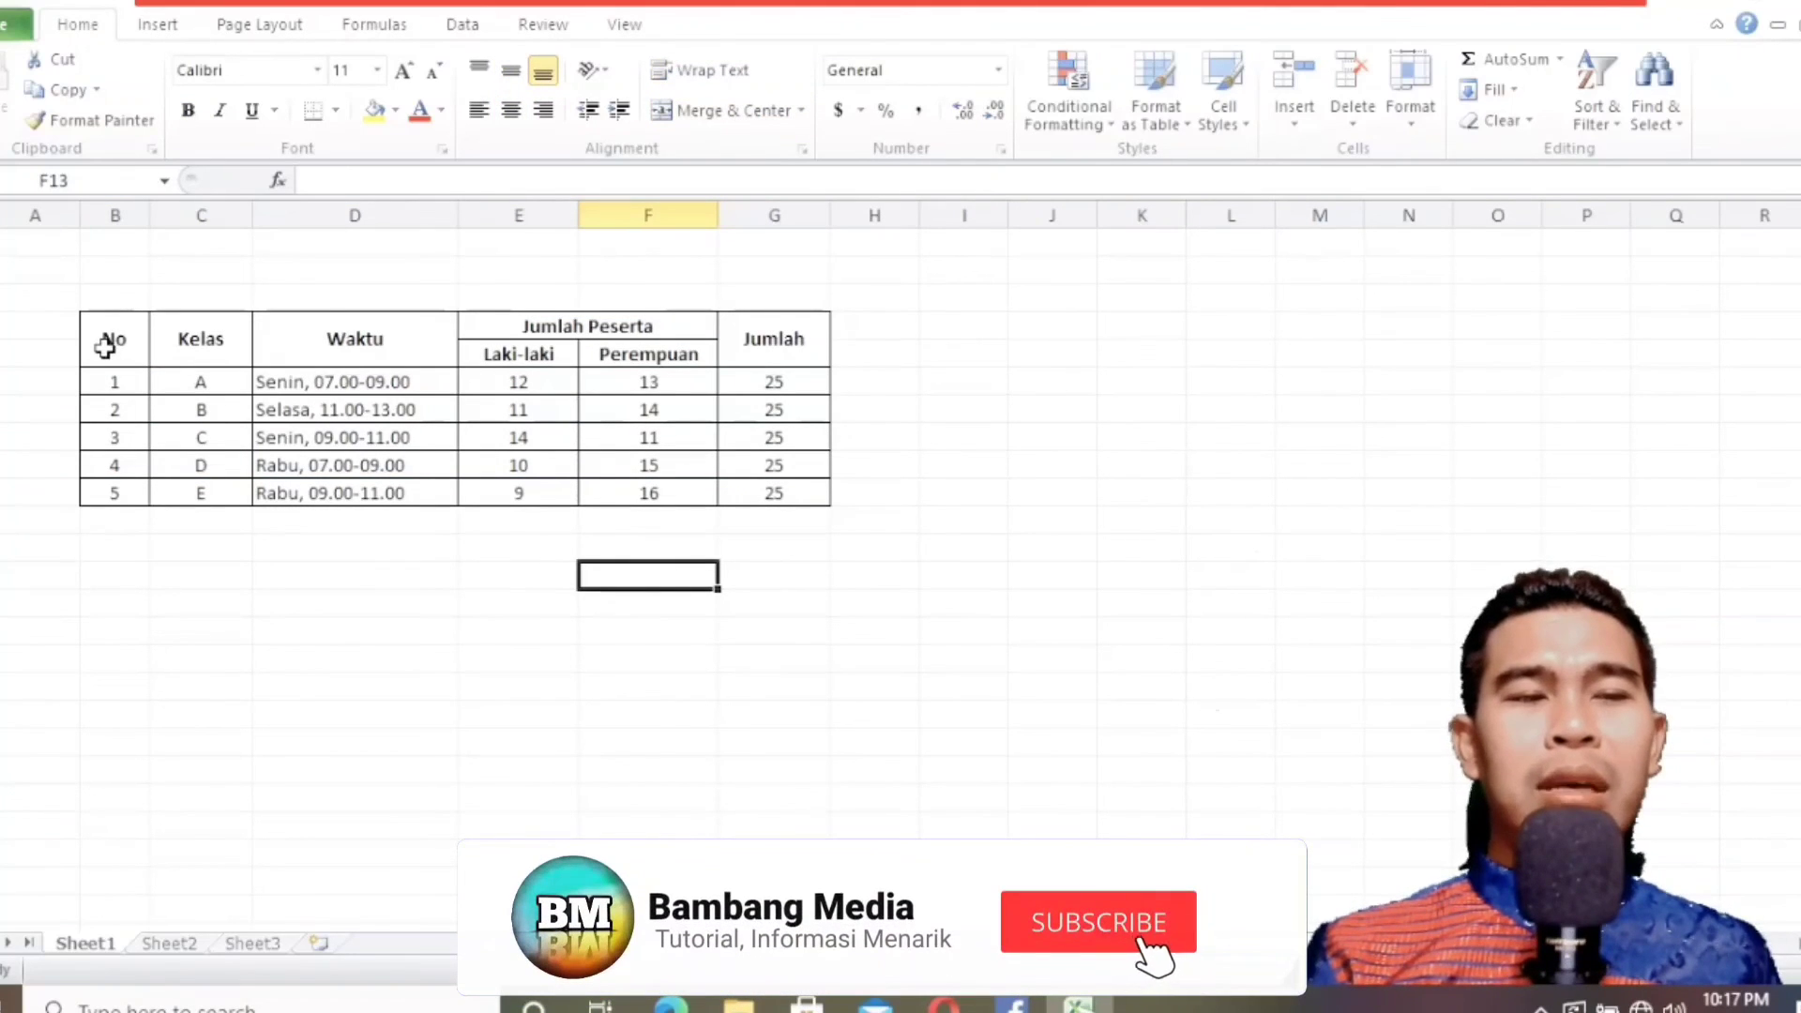
{"action": "left_click", "coordinate": [700, 1003]}
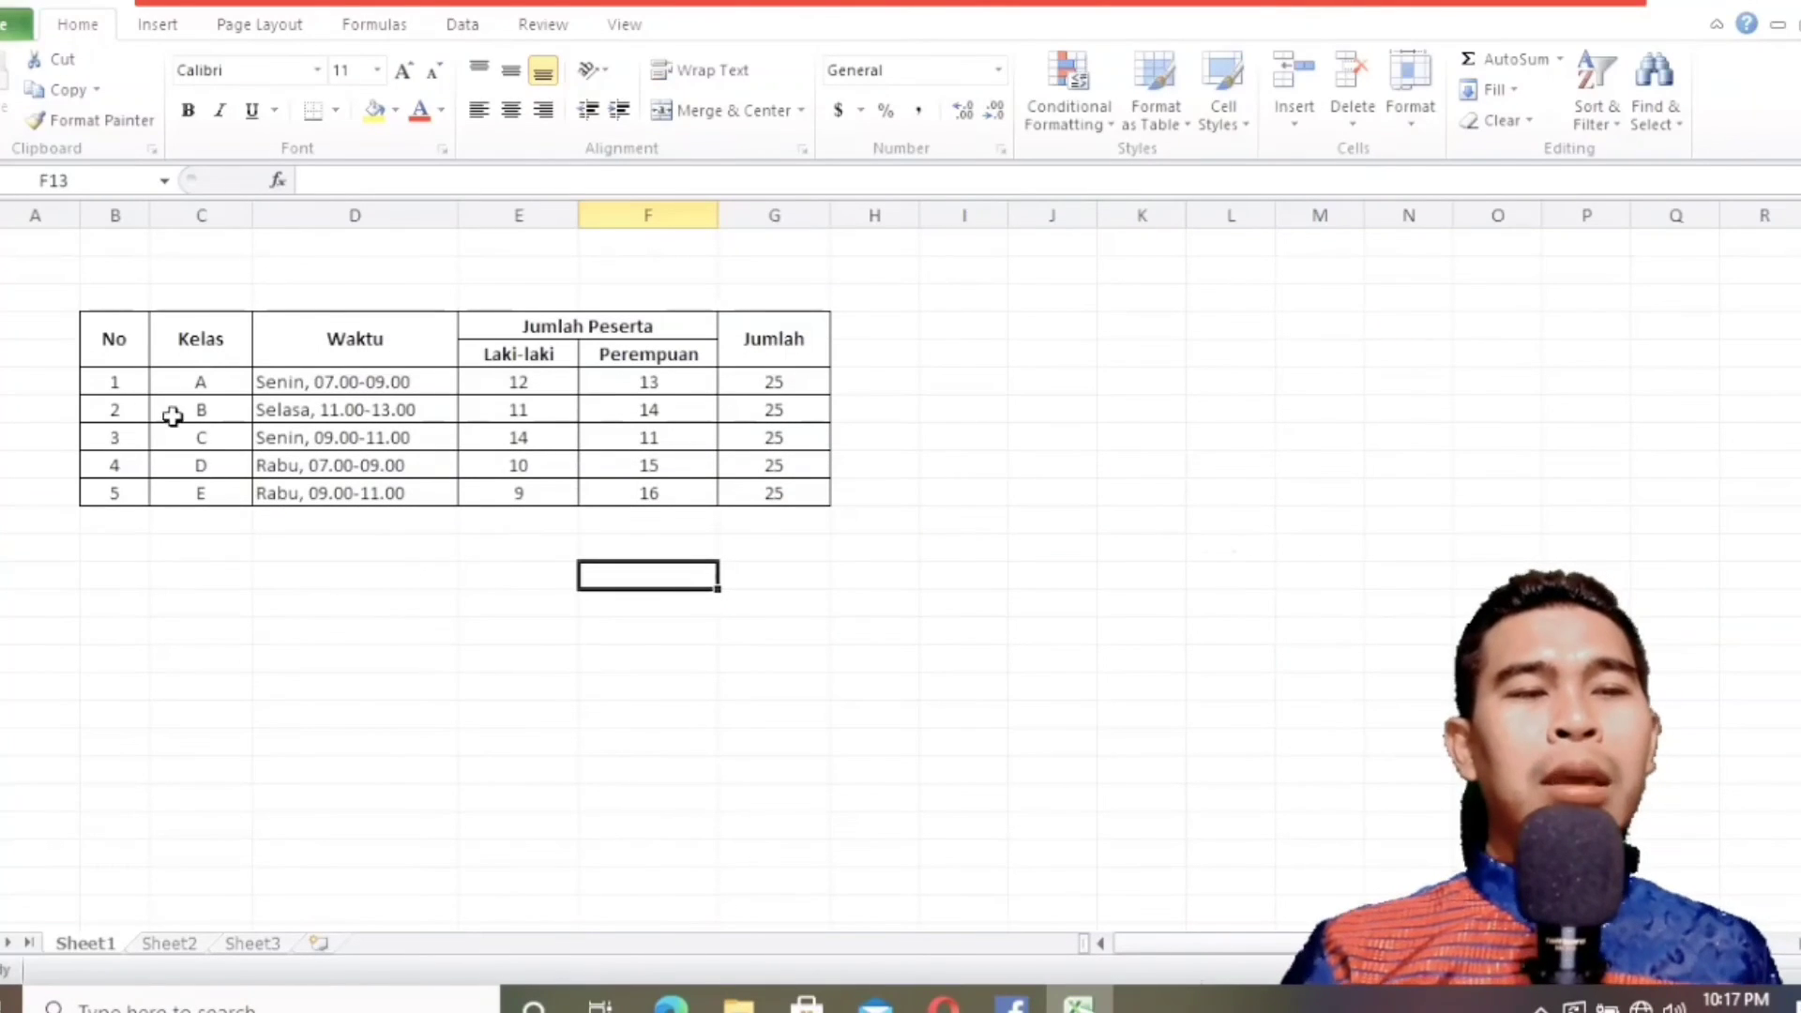
{"action": "left_click", "coordinate": [14, 10]}
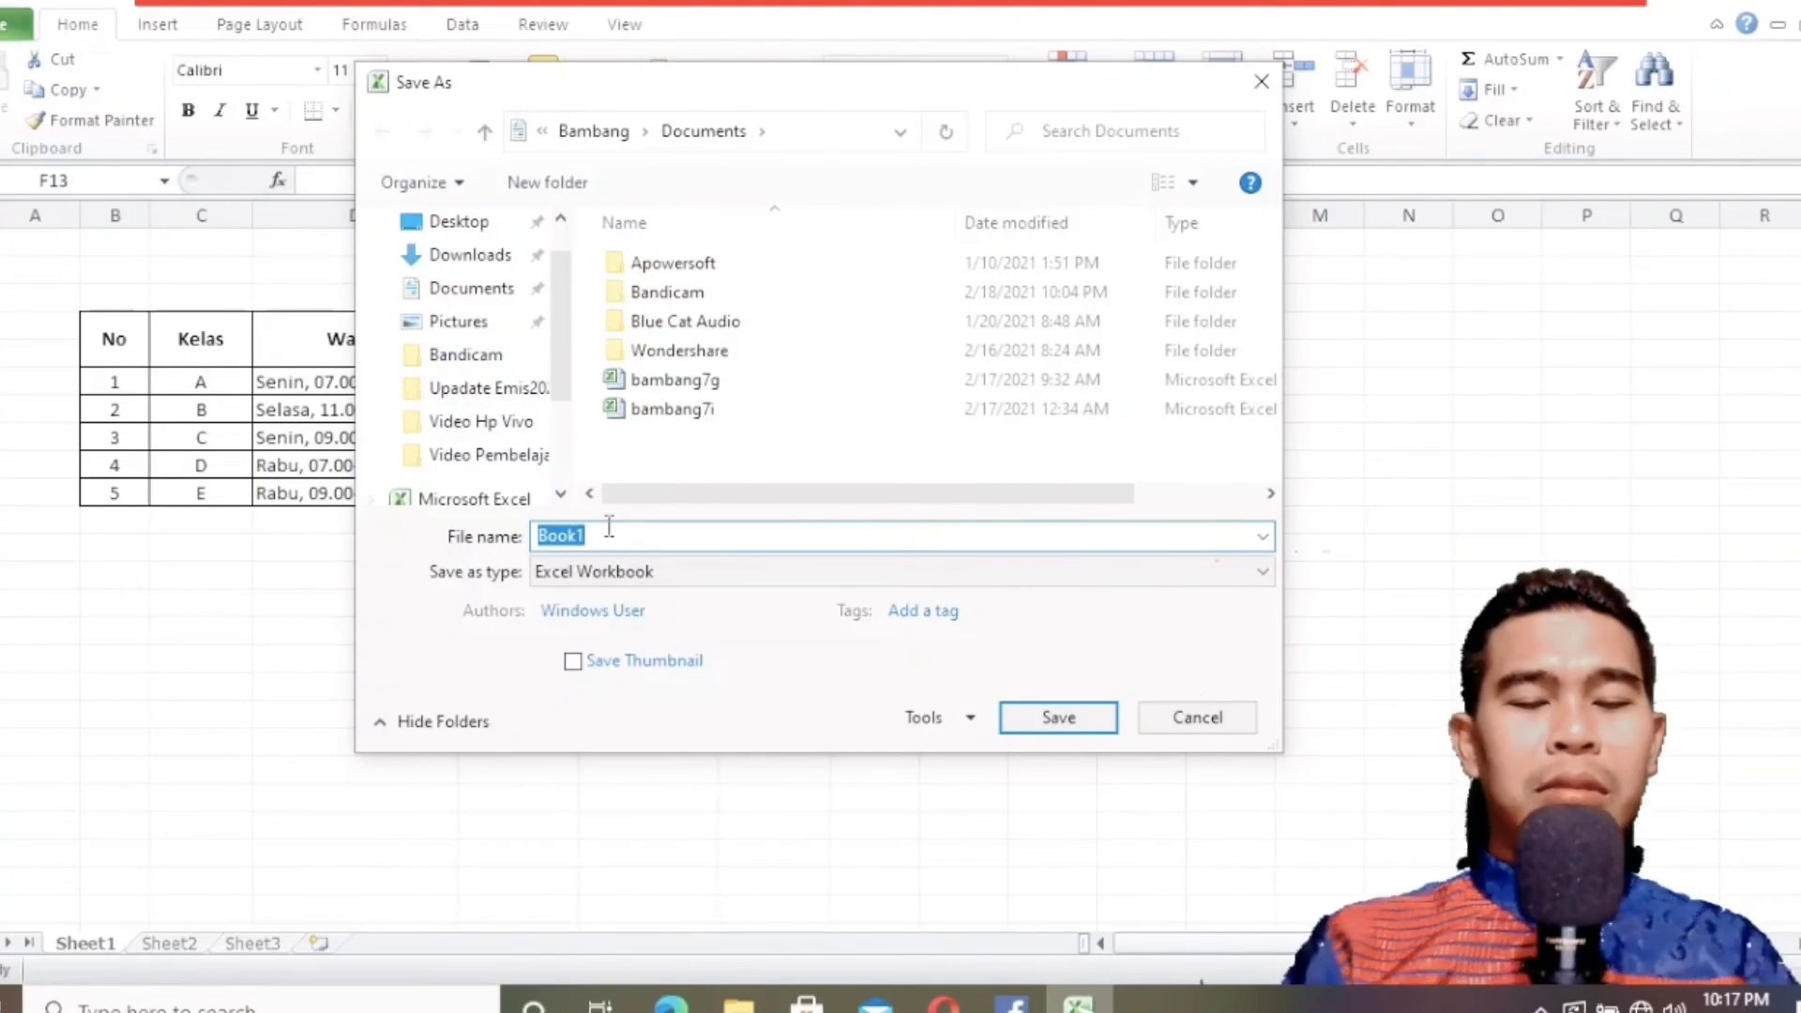
{"action": "type", "text": "bambang"}
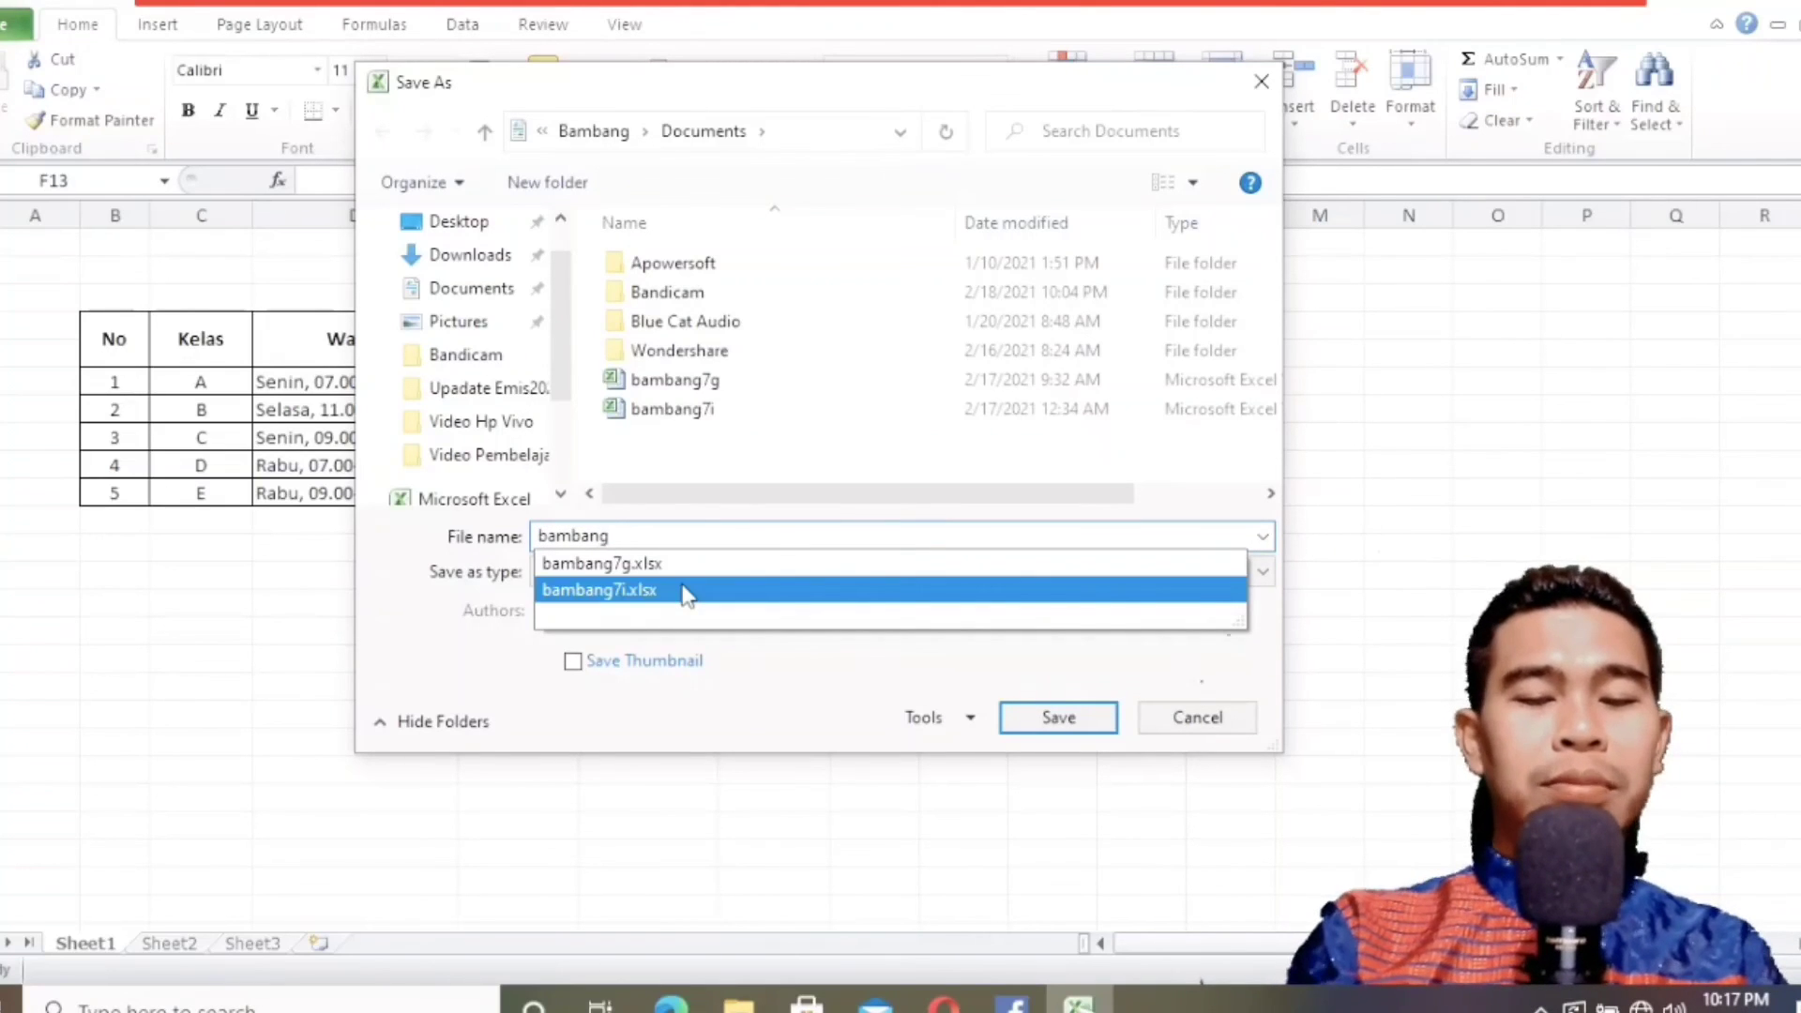
{"action": "type", "text": "7"}
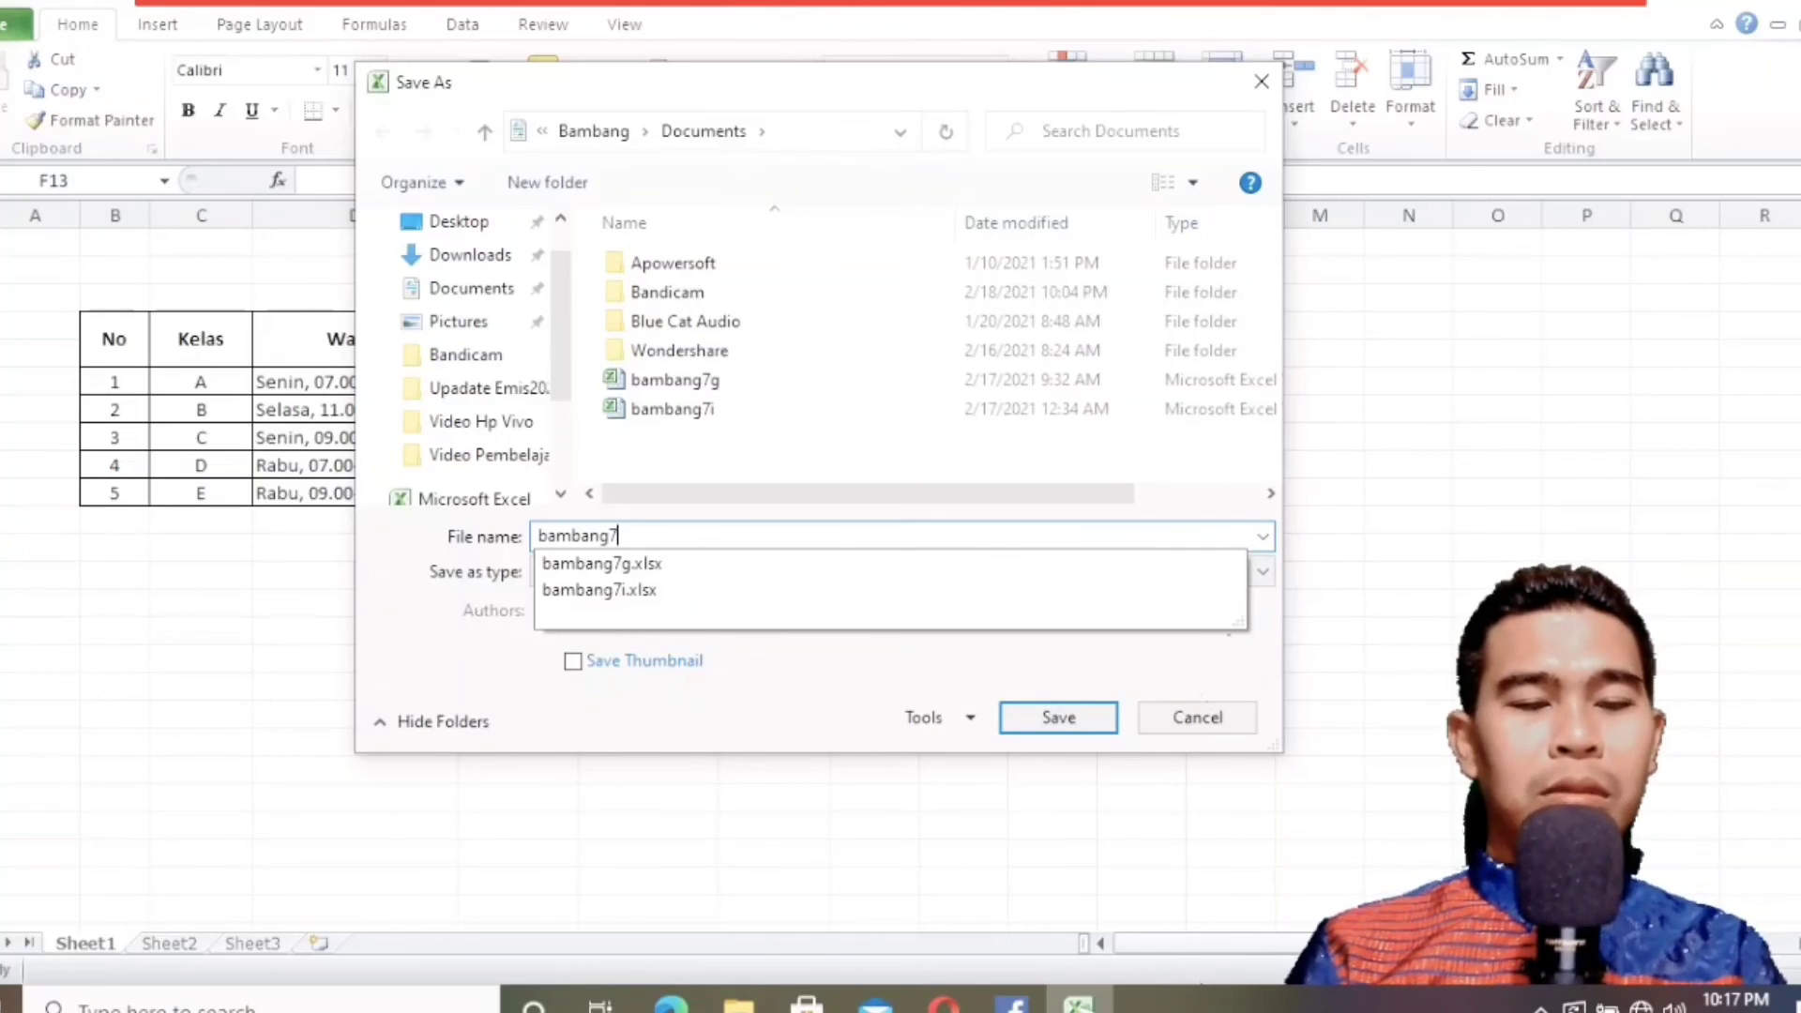
{"action": "type", "text": "h"}
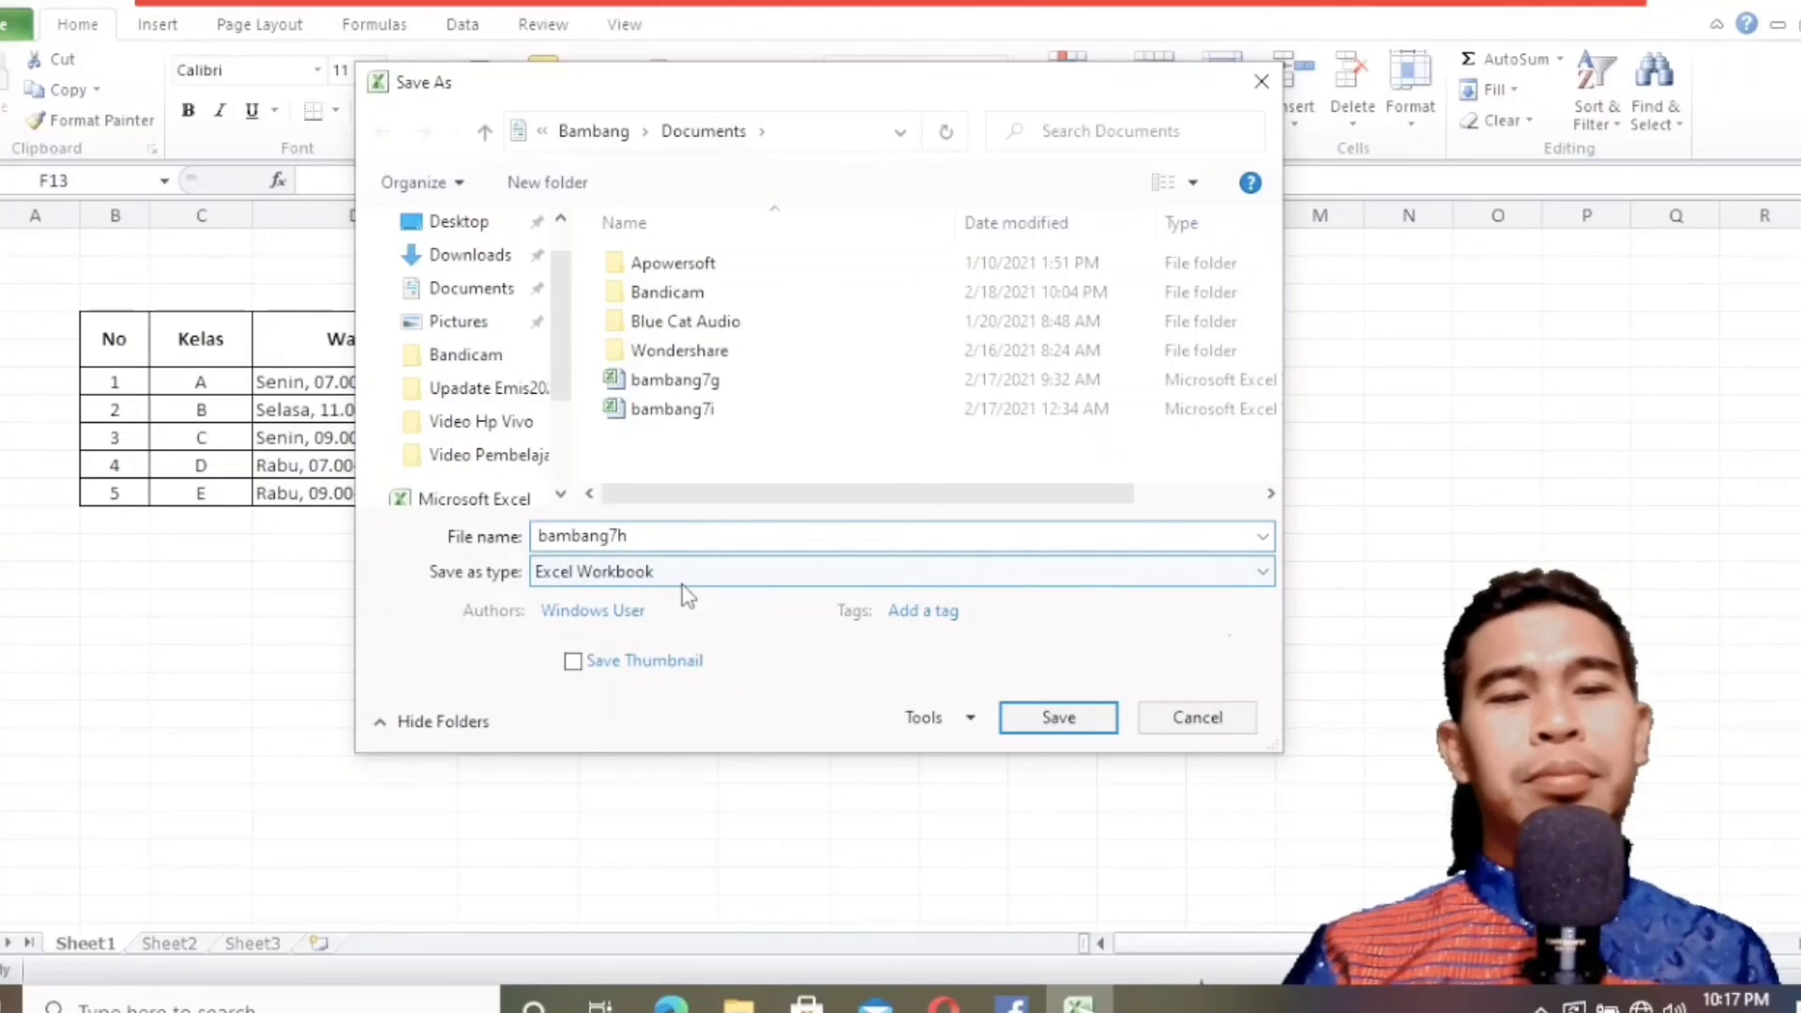
{"action": "left_click", "coordinate": [1043, 728]}
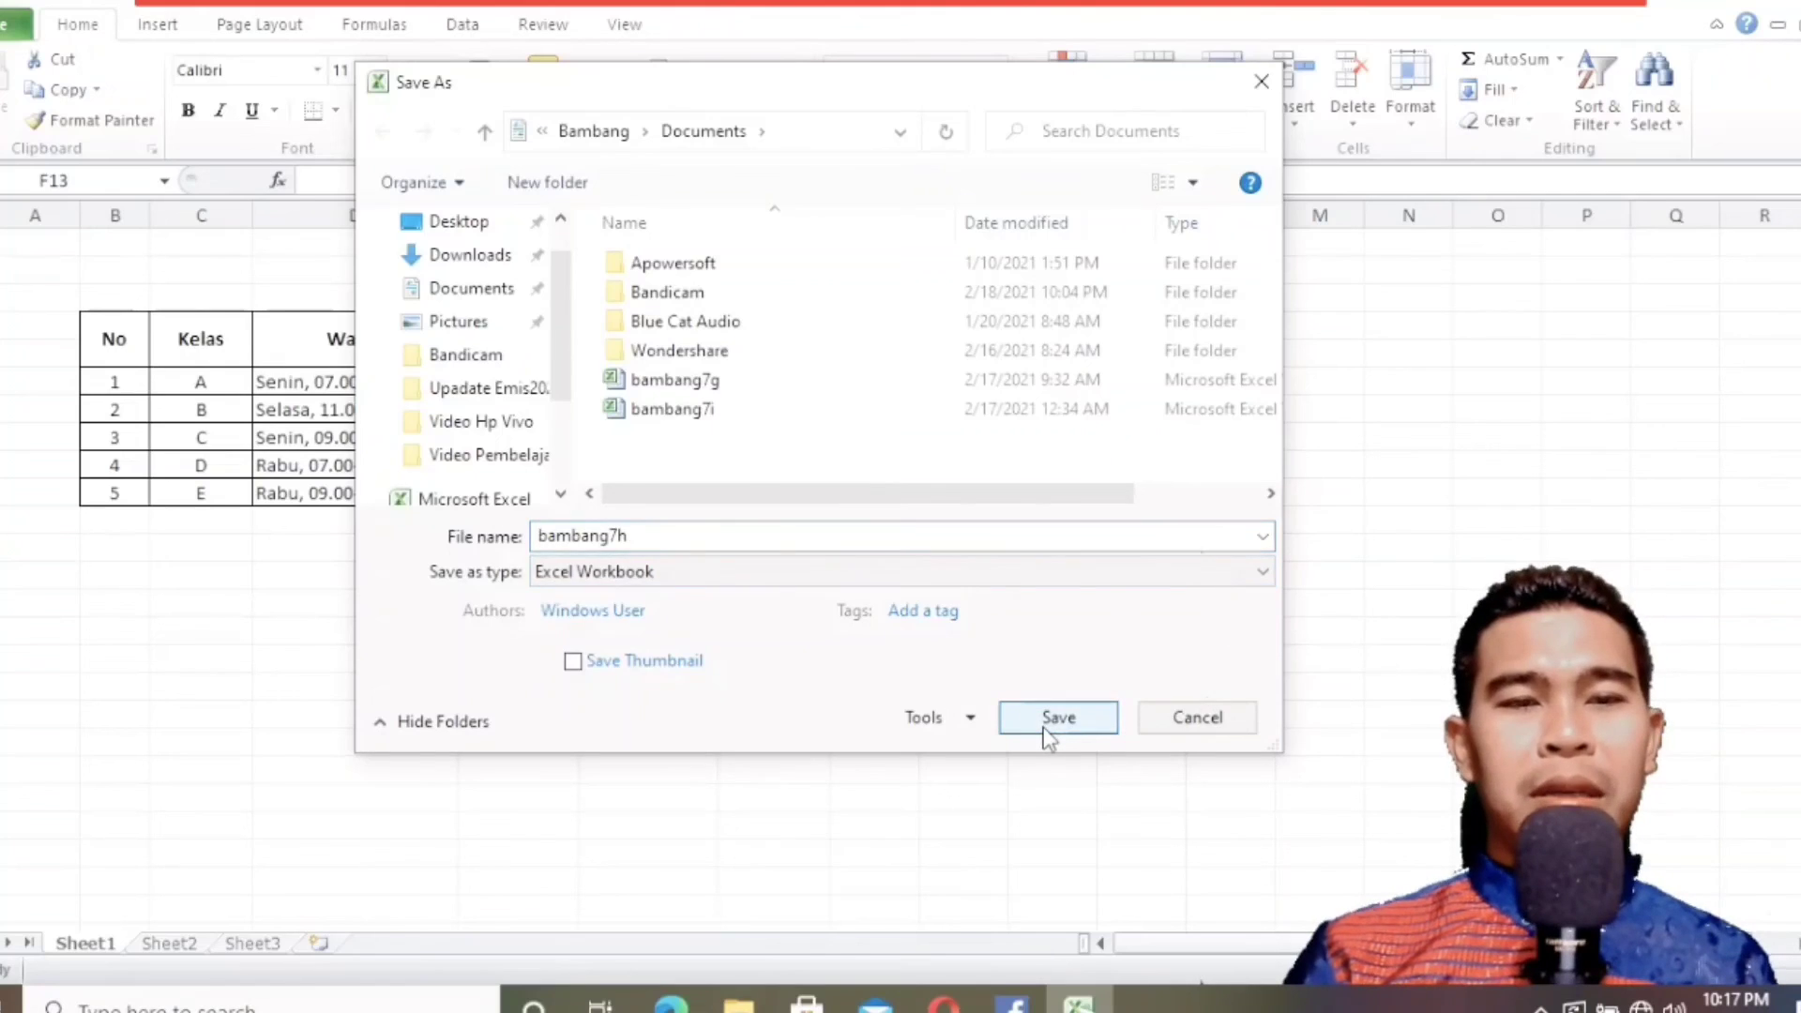